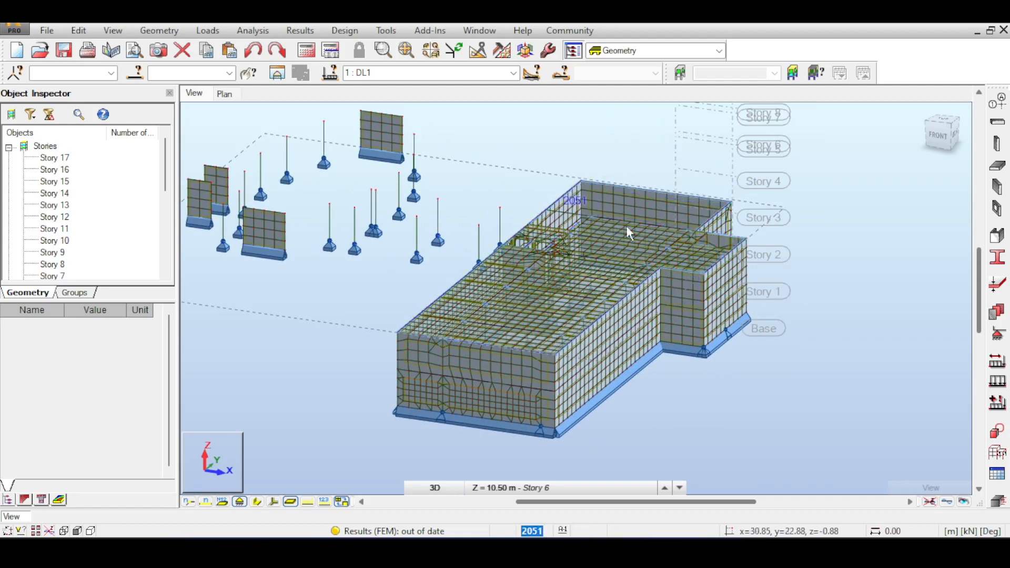
middle_click_drag(679, 214, 649, 226)
middle_click_drag(557, 310, 634, 313)
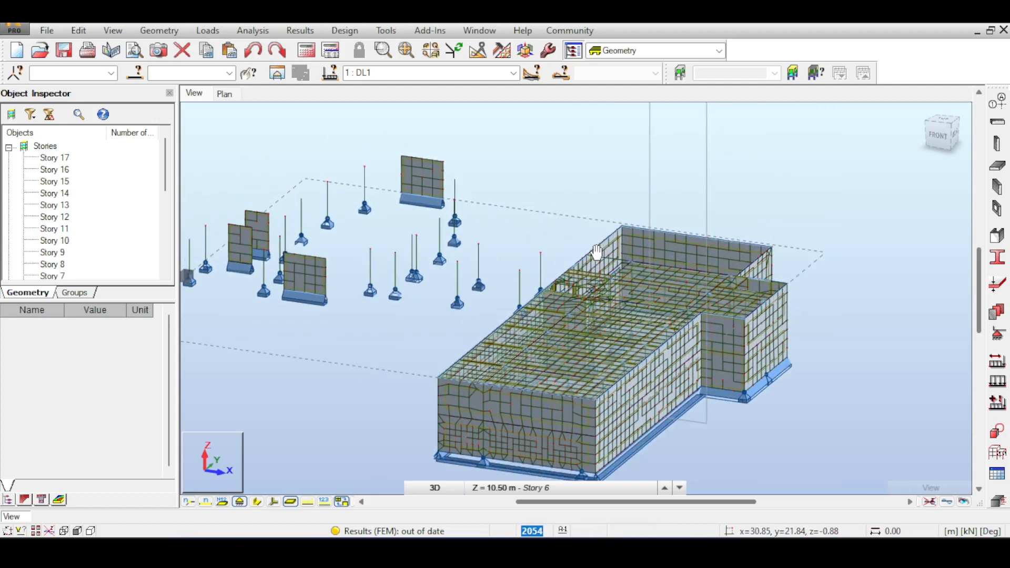
middle_click_drag(599, 211, 557, 158)
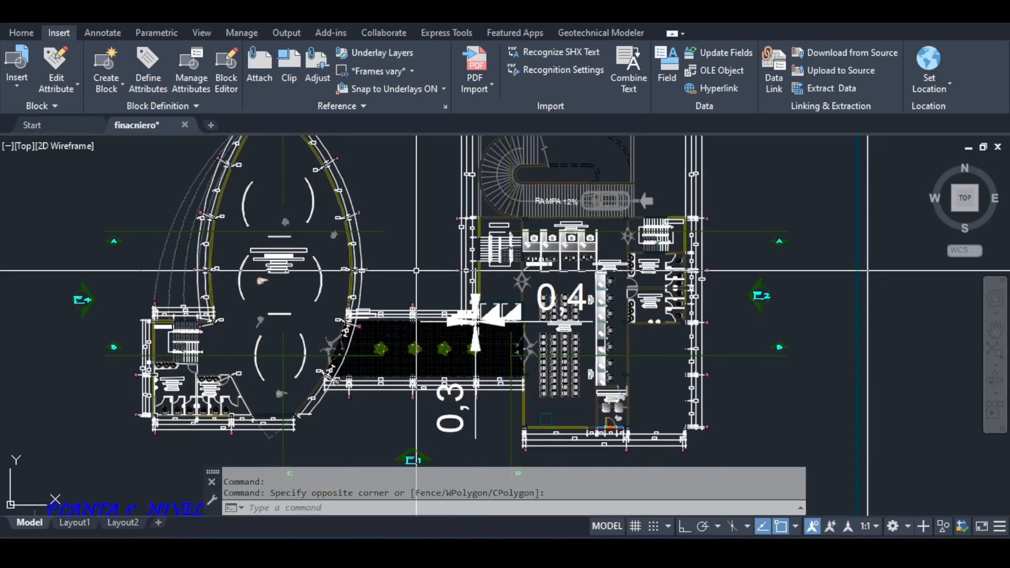
Step: Examine the first-level floor plan, its title and the neighbouring plan sheet
scroll(226, 359, "down", 2)
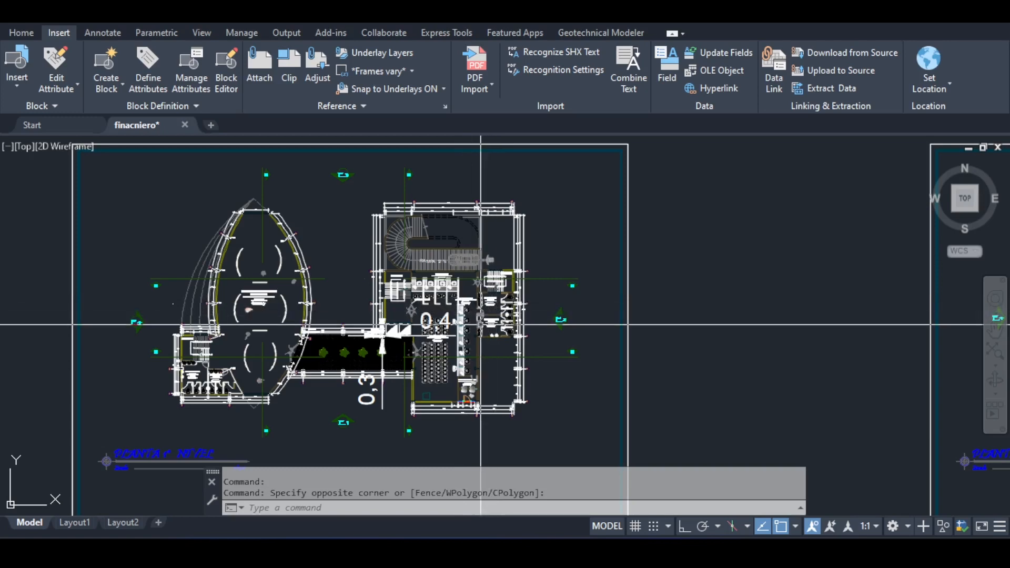
scroll(330, 276, "down", 3)
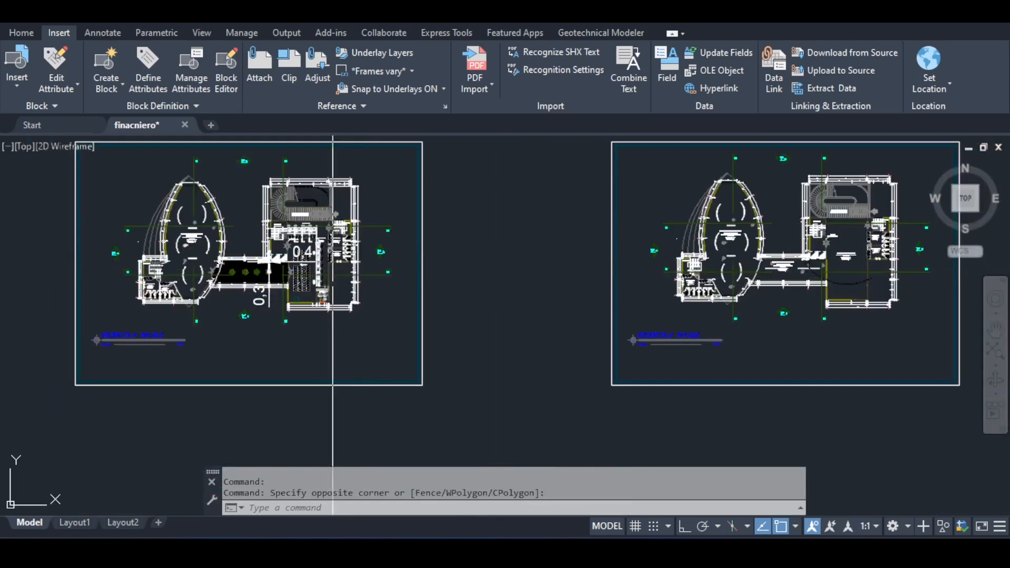
scroll(153, 339, "up", 4)
middle_click_drag(160, 338, 331, 315)
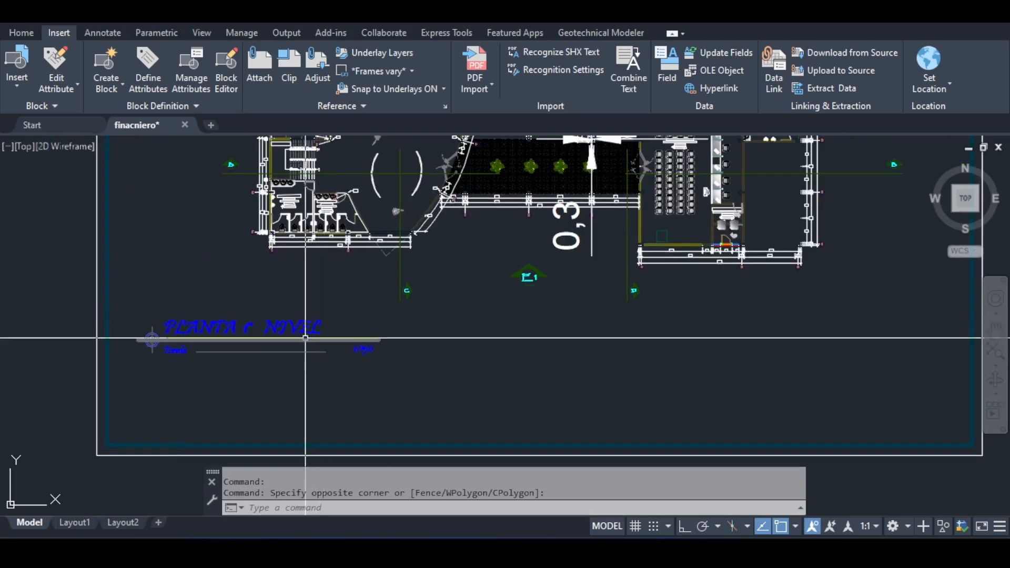
scroll(307, 334, "up", 2)
scroll(309, 307, "down", 4)
middle_click_drag(609, 285, 351, 360)
scroll(270, 221, "down", 4)
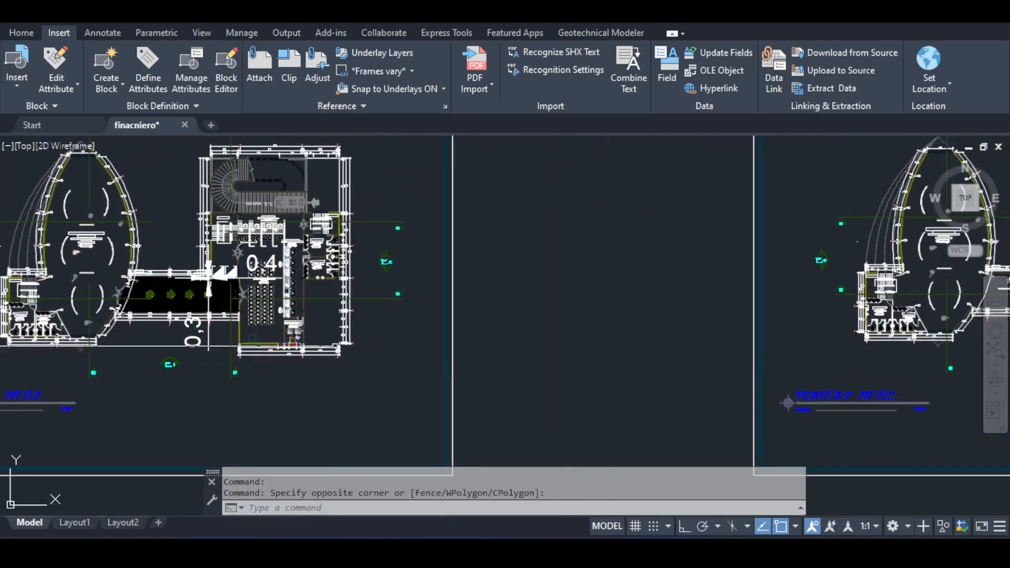
Step: Copy the rectangular block of the first-level plan onto the second-level plan, matching the lower outer corner at axes 5 and E
scroll(174, 215, "up", 2)
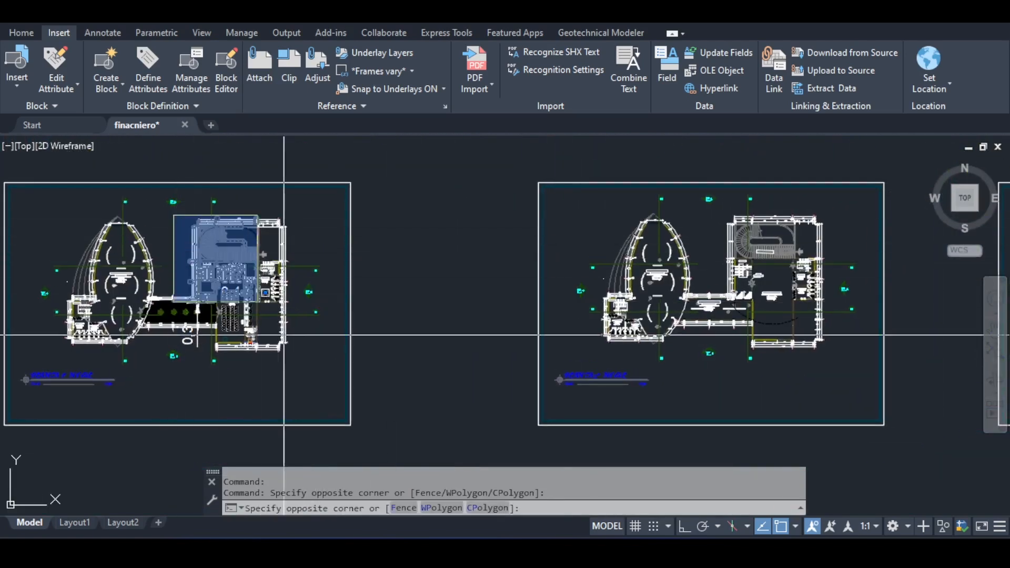
left_click(293, 341)
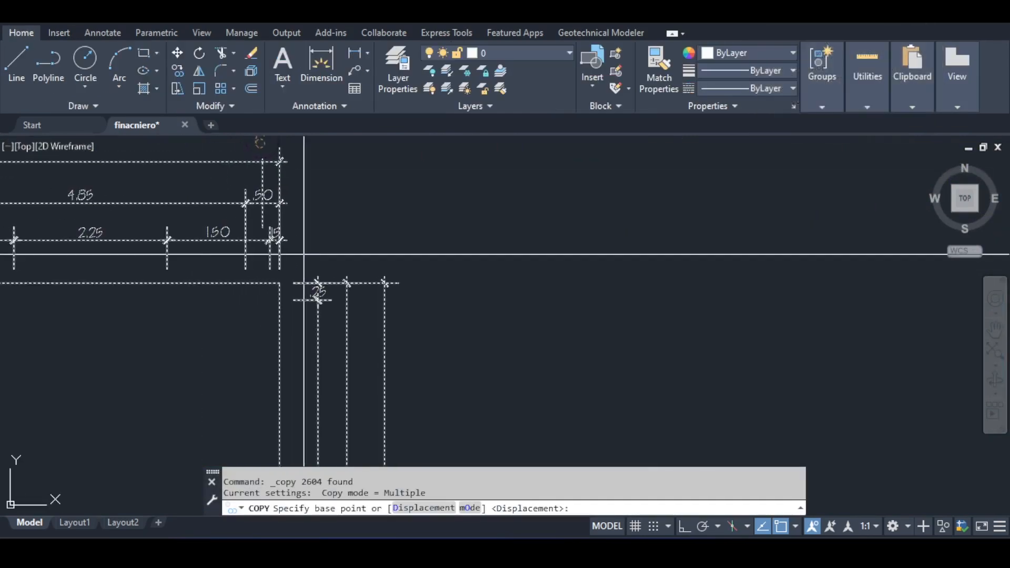
scroll(304, 254, "down", 8)
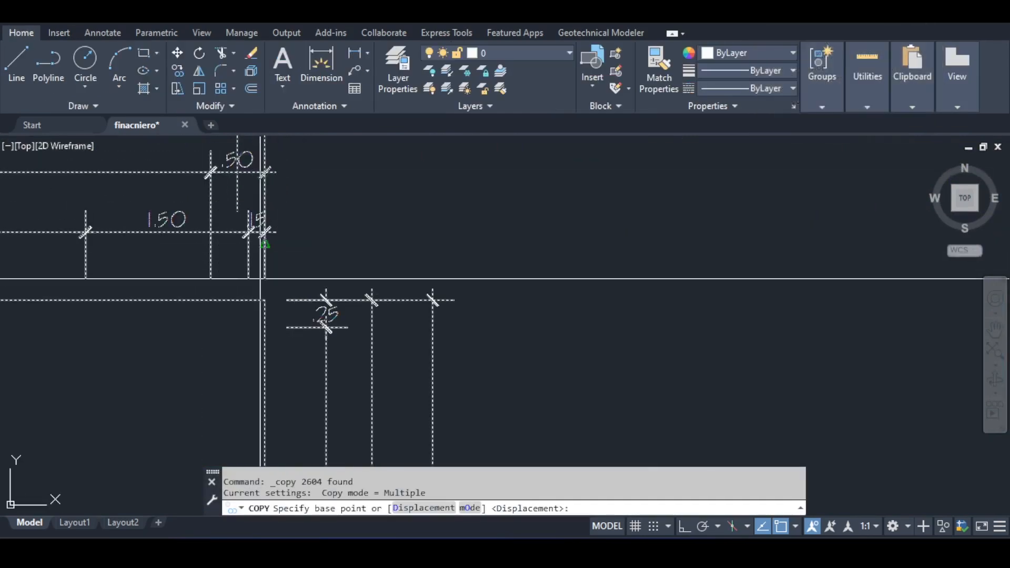
middle_click_drag(381, 207, 403, 138)
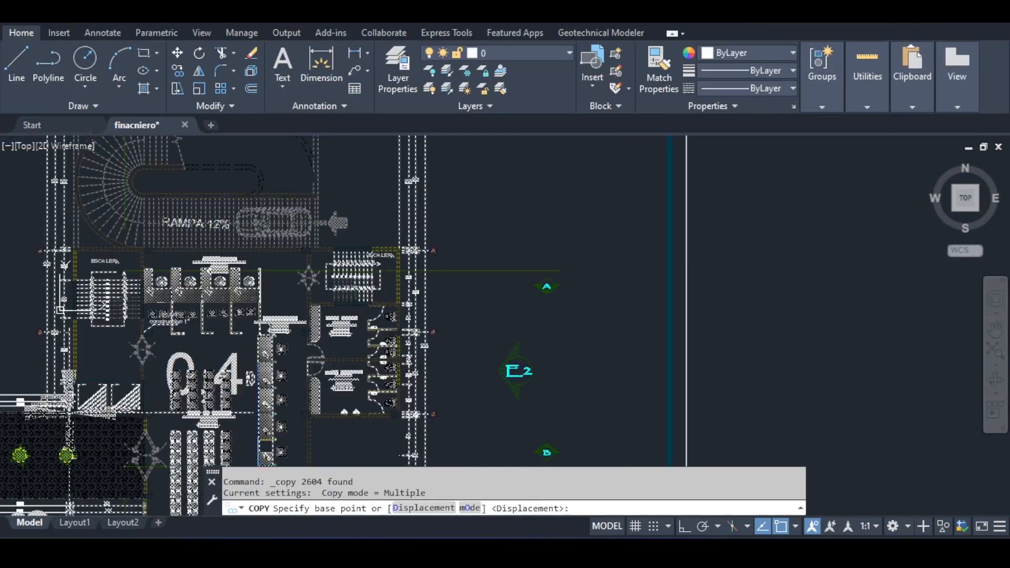
middle_click_drag(431, 382, 421, 161)
middle_click_drag(490, 340, 467, 191)
scroll(381, 205, "up", 4)
scroll(384, 205, "up", 4)
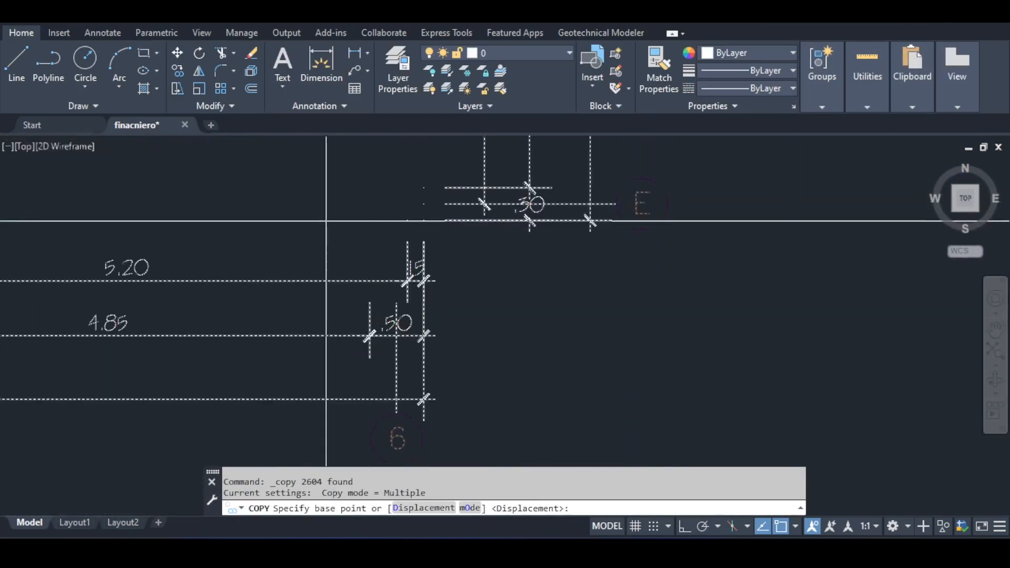
scroll(474, 220, "down", 4)
middle_click_drag(547, 266, 576, 274)
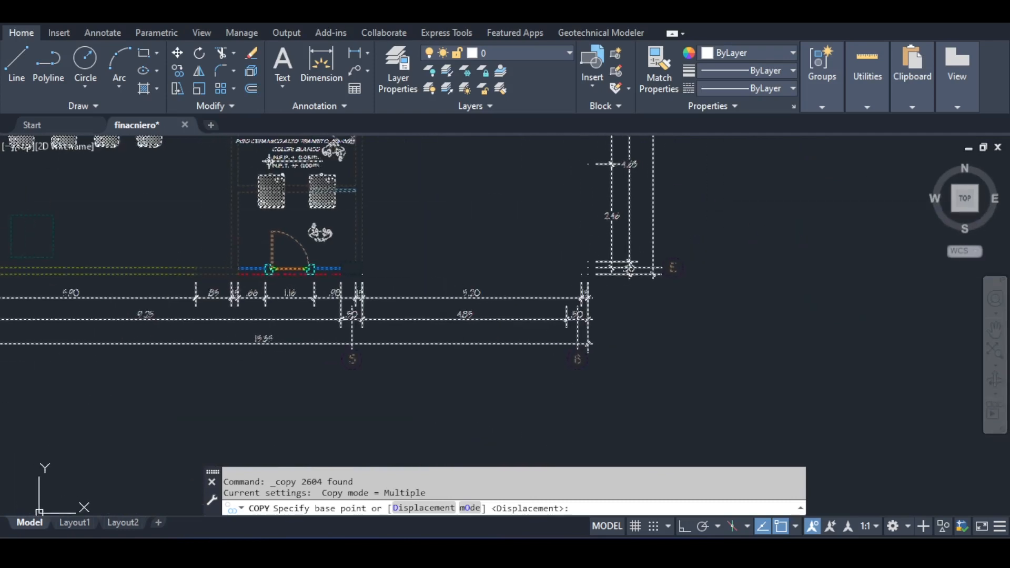
left_click(362, 274)
scroll(416, 279, "down", 6)
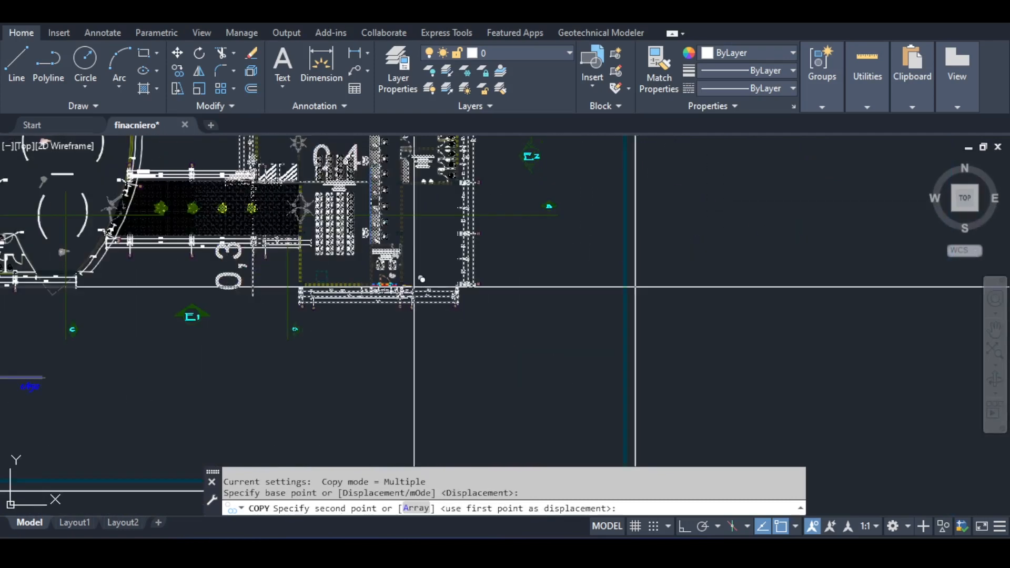
scroll(540, 291, "up", 6)
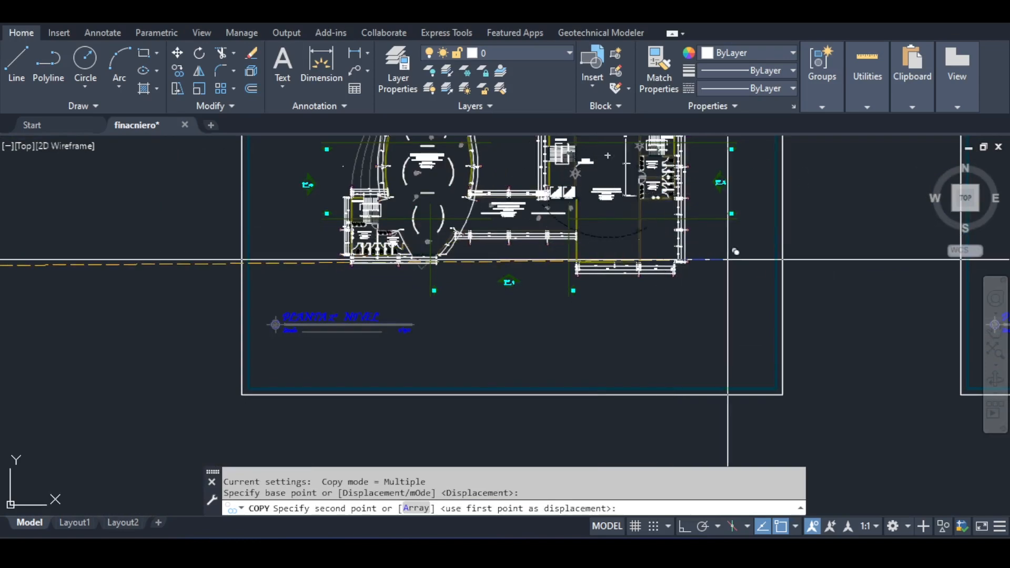
scroll(452, 242, "up", 5)
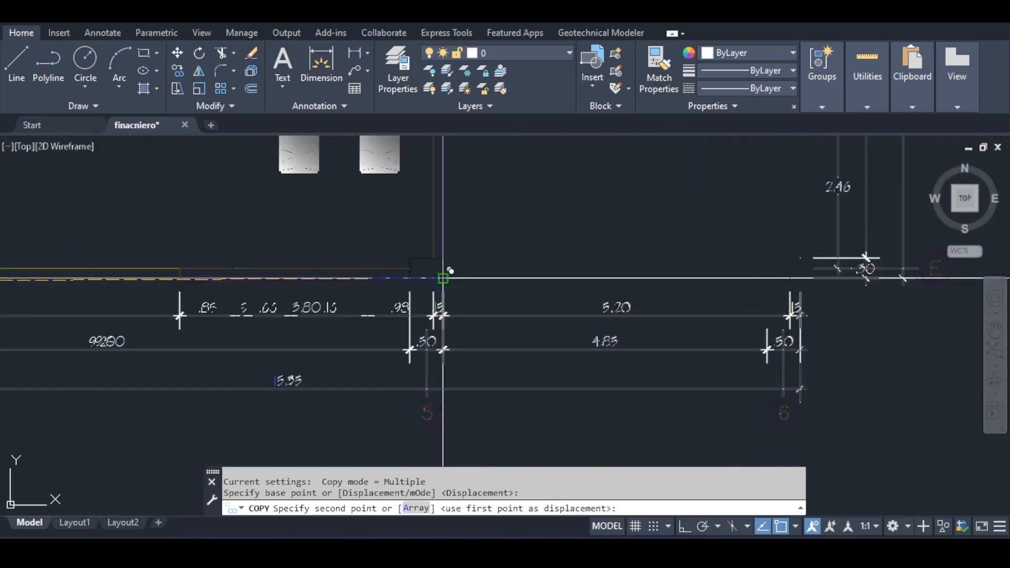
left_click(444, 278)
middle_click_drag(444, 278, 542, 437)
scroll(586, 294, "down", 10)
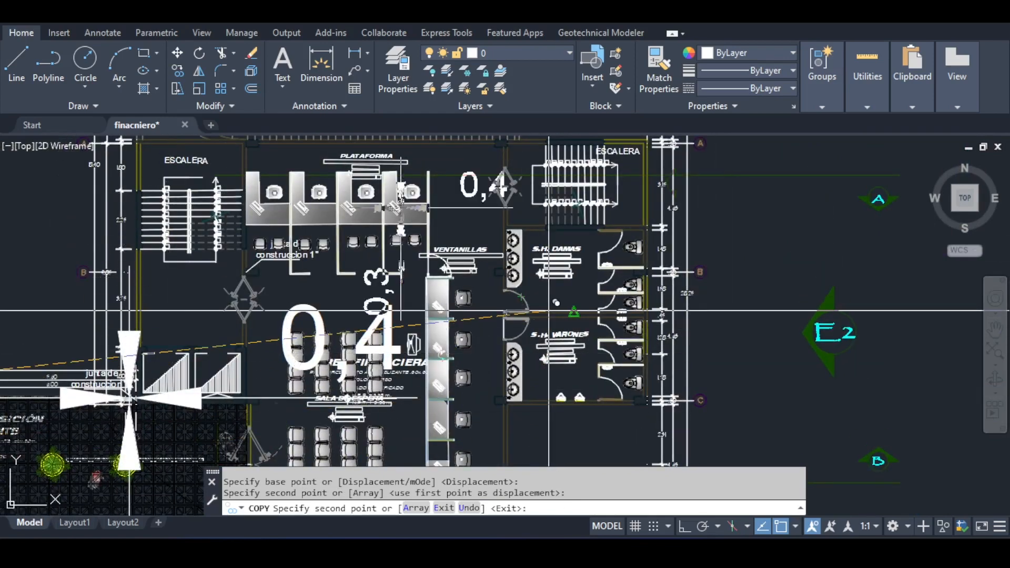
Step: Undo the copy of the rectangular block plan
middle_click_drag(587, 294, 341, 279)
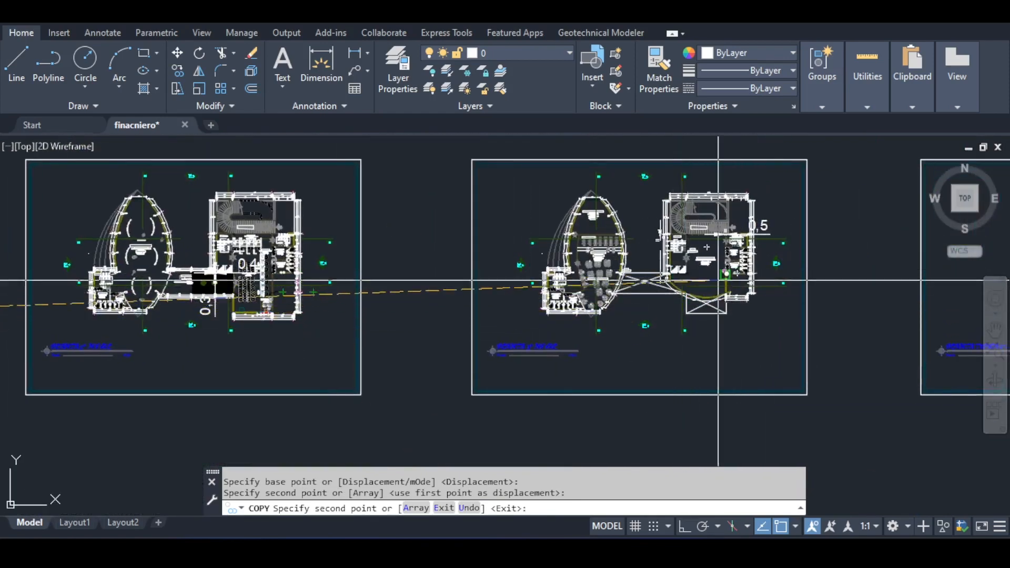
key("ctrl+z")
key("ctrl+z")
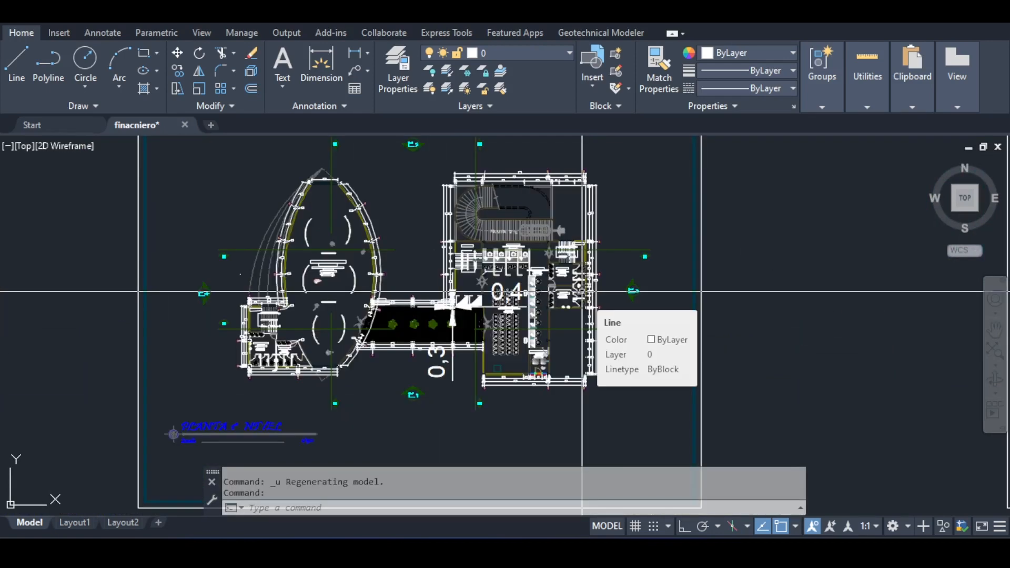
Step: Compare the first-level and second-level floor plans around the lower part of the rectangular block
scroll(582, 291, "down", 4)
middle_click_drag(593, 273, 569, 266)
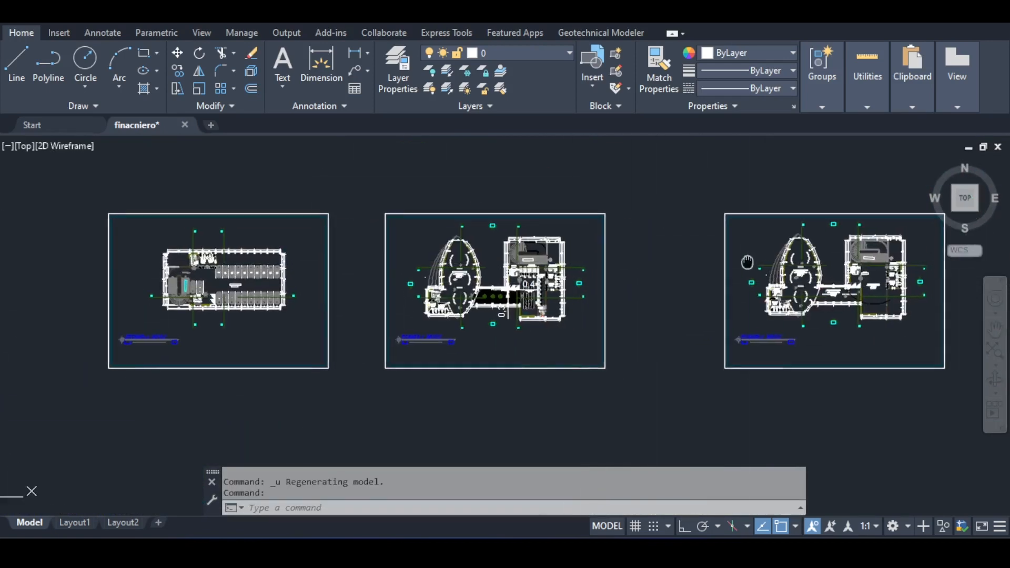
scroll(481, 356, "up", 5)
middle_click_drag(480, 356, 205, 292)
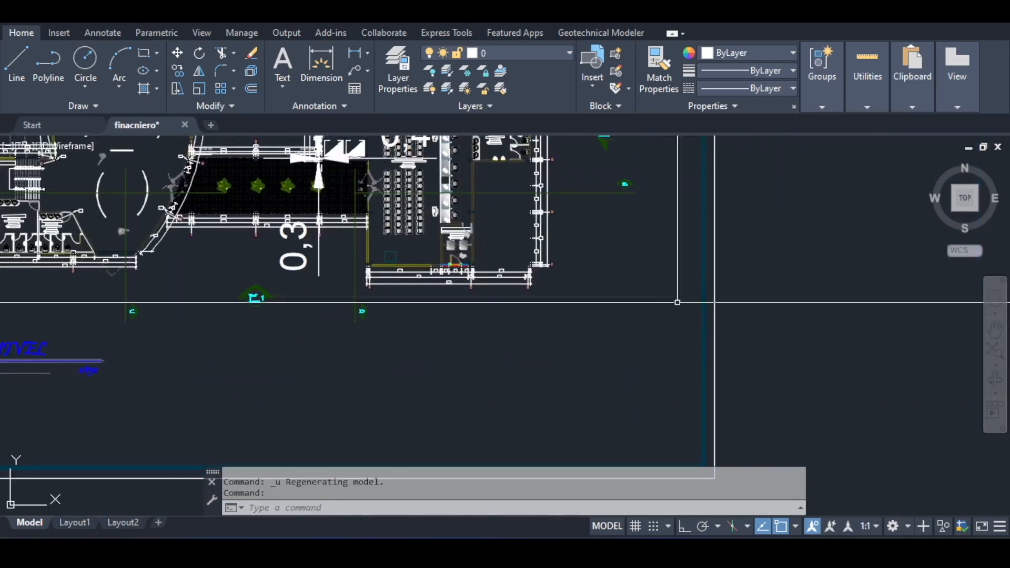
middle_click_drag(959, 347, 434, 298)
middle_click_drag(894, 301, 639, 296)
middle_click_drag(793, 280, 426, 390)
middle_click_drag(684, 267, 221, 288)
scroll(363, 262, "down", 2)
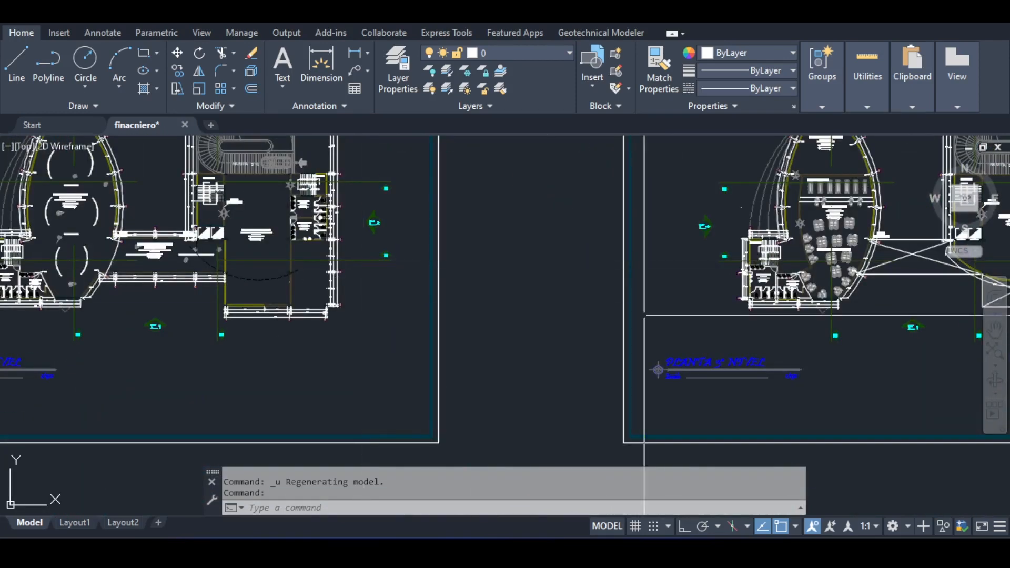
Step: Examine how the plan with the reading room differs from the second-level plan at the bridge and curved facade
middle_click_drag(730, 370, 640, 342)
scroll(645, 343, "up", 4)
scroll(653, 342, "down", 4)
mouse_move(685, 313)
middle_mouse_down()
mouse_move(717, 302)
mouse_move(668, 350)
mouse_move(1000, 341)
middle_mouse_up()
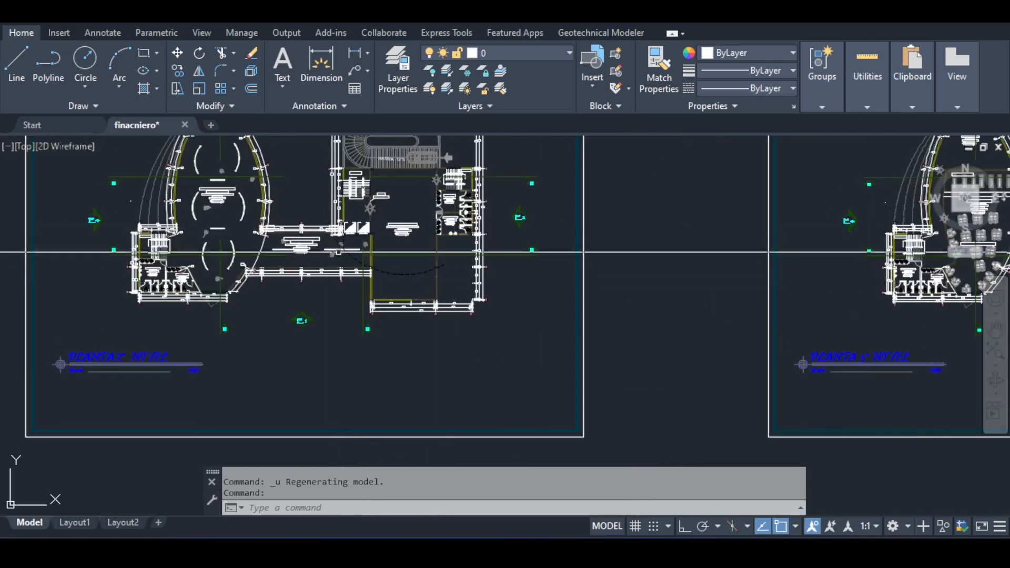
middle_click_drag(580, 307, 169, 306)
scroll(809, 269, "up", 3)
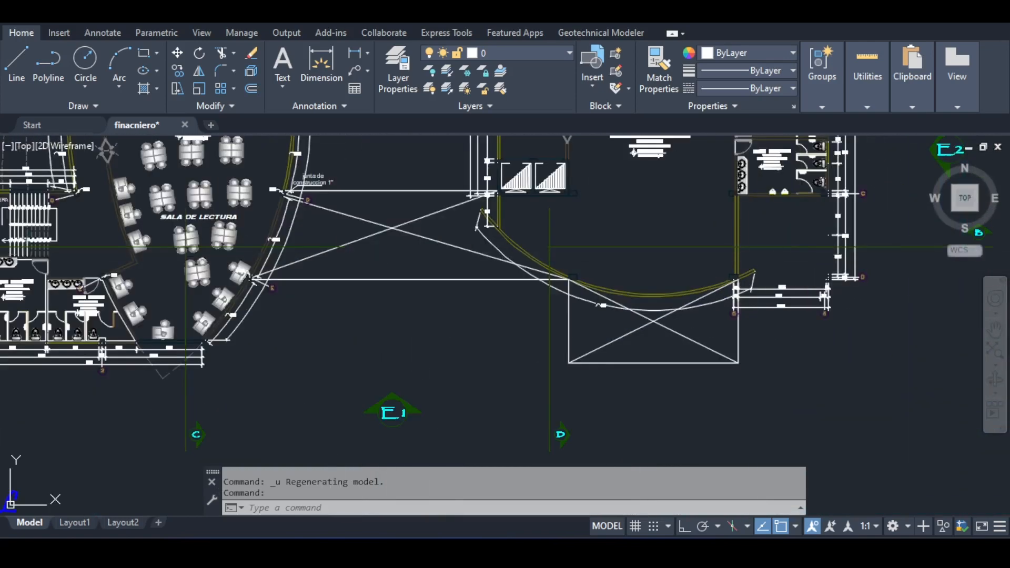
scroll(714, 269, "up", 3)
scroll(696, 286, "down", 8)
middle_click_drag(629, 165, 640, 297)
scroll(640, 297, "down", 2)
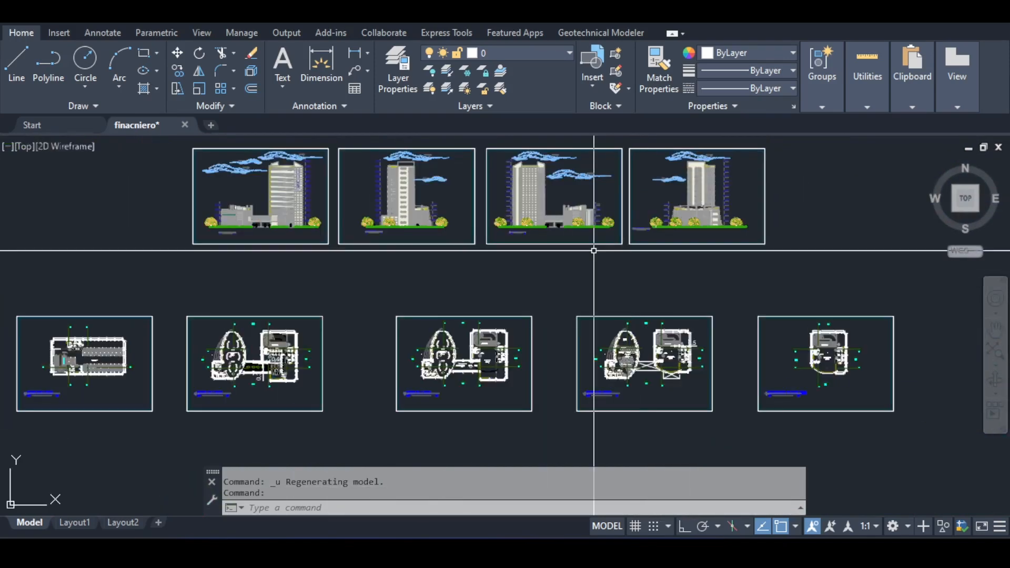
Step: Examine the front elevation of the BBVA tower, focusing on the entrance and the lower storeys
middle_click_drag(435, 173, 422, 253)
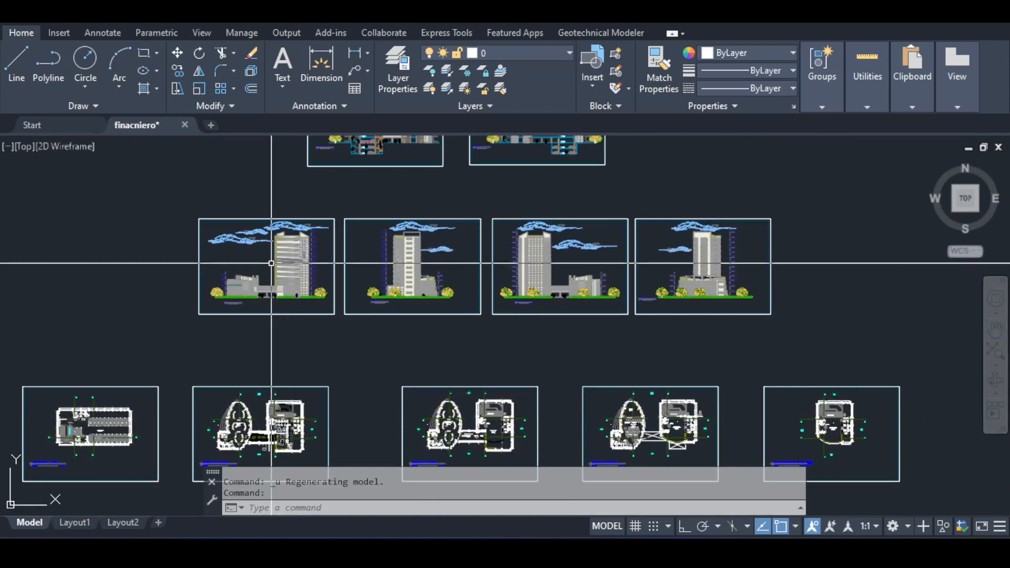
scroll(271, 263, "up", 6)
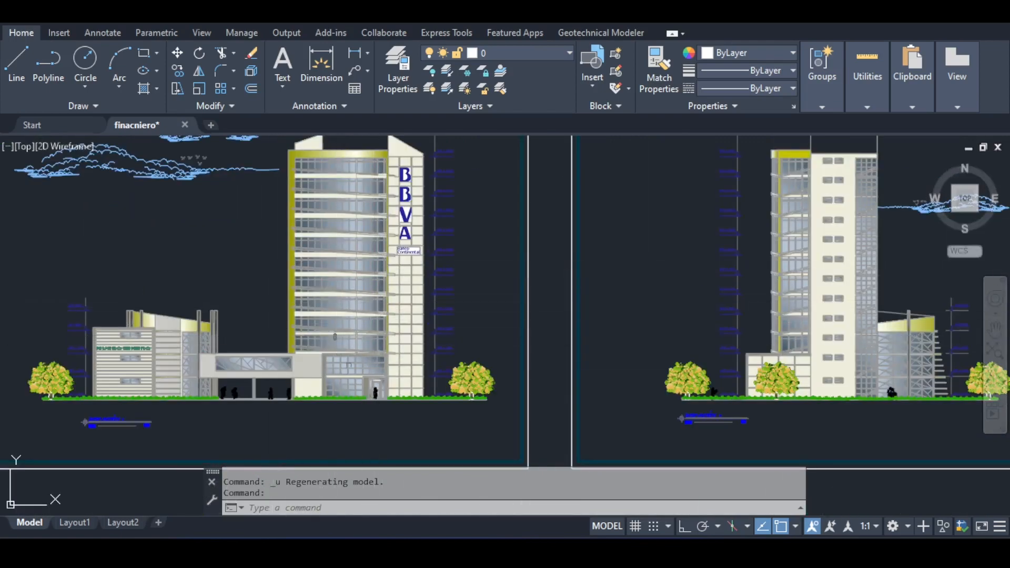
scroll(362, 370, "up", 6)
middle_click_drag(368, 374, 455, 227)
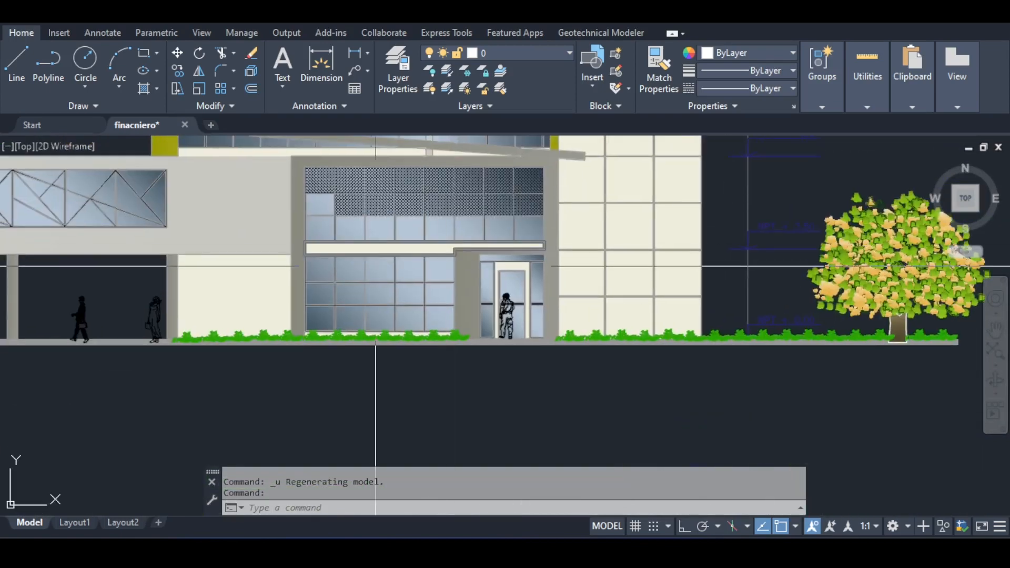
middle_click_drag(375, 266, 367, 316)
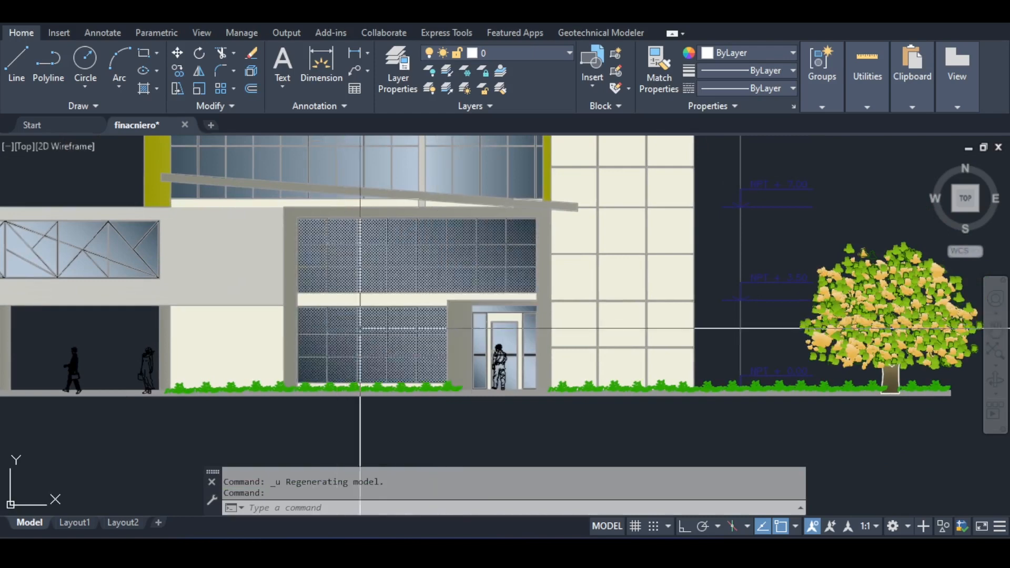
scroll(476, 268, "up", 5)
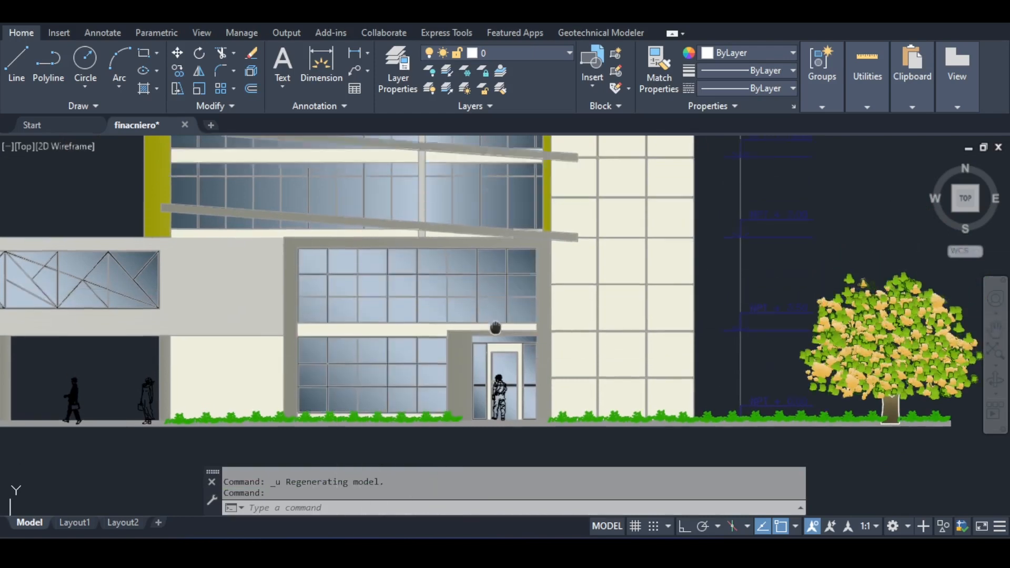
scroll(492, 285, "down", 4)
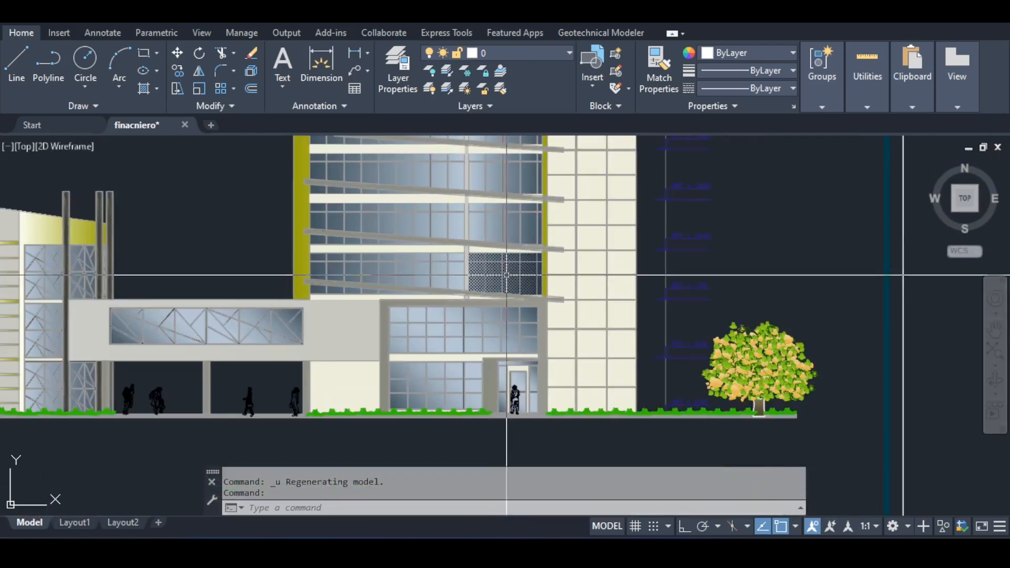
Step: Examine the second elevation, covering the tower's side facade, the low projecting volume and the adjoining building
middle_click_drag(519, 267, 117, 273)
scroll(605, 284, "down", 4)
middle_click_drag(758, 295, 568, 299)
scroll(858, 306, "up", 4)
middle_click_drag(858, 305, 717, 311)
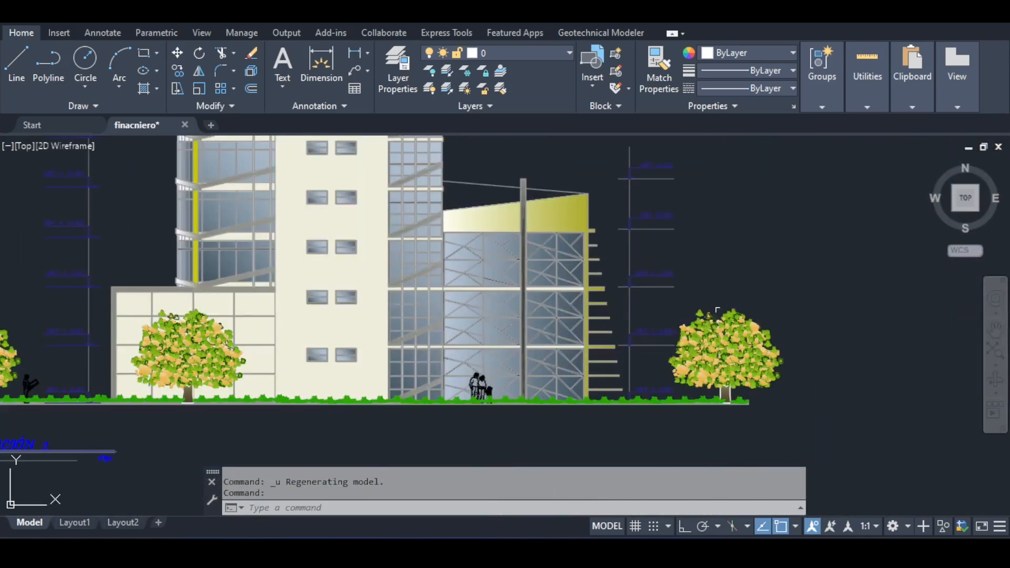
middle_click_drag(487, 284, 771, 287)
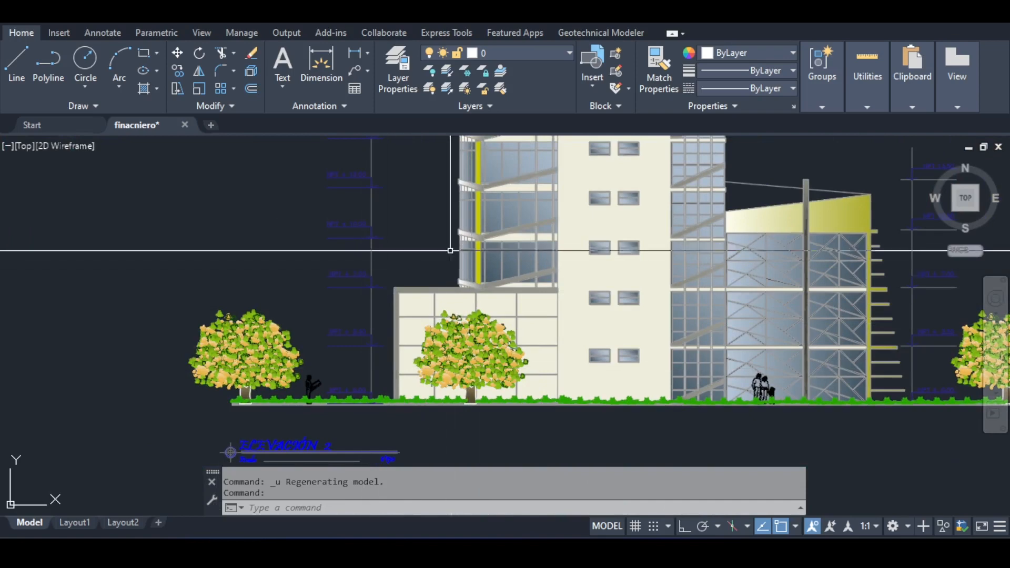
scroll(480, 289, "down", 2)
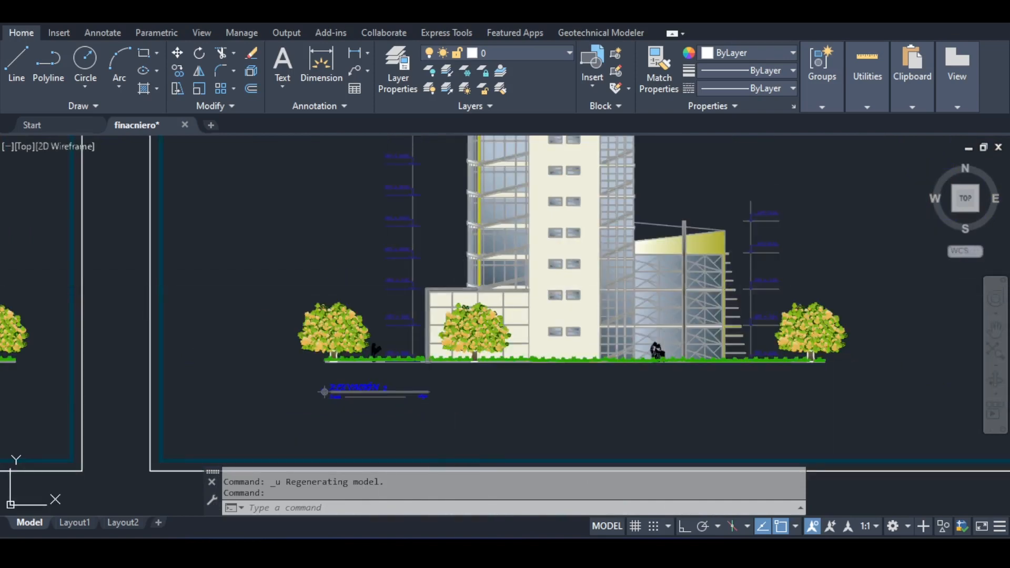
Step: Inspect the second-level plan around the dashed arc between axes 4 and 6 of the rectangular block
scroll(435, 290, "down", 2)
middle_click_drag(572, 439, 559, 174)
middle_click_drag(563, 421, 559, 153)
mouse_move(806, 447)
middle_mouse_down()
mouse_move(730, 270)
mouse_move(678, 221)
mouse_move(670, 263)
middle_mouse_up()
scroll(678, 220, "up", 2)
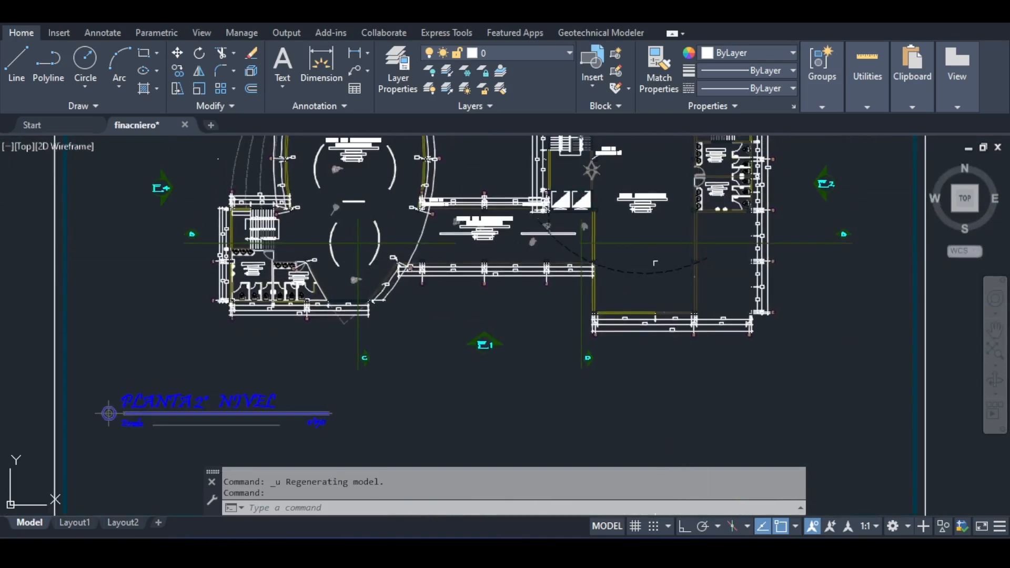
scroll(730, 245, "up", 4)
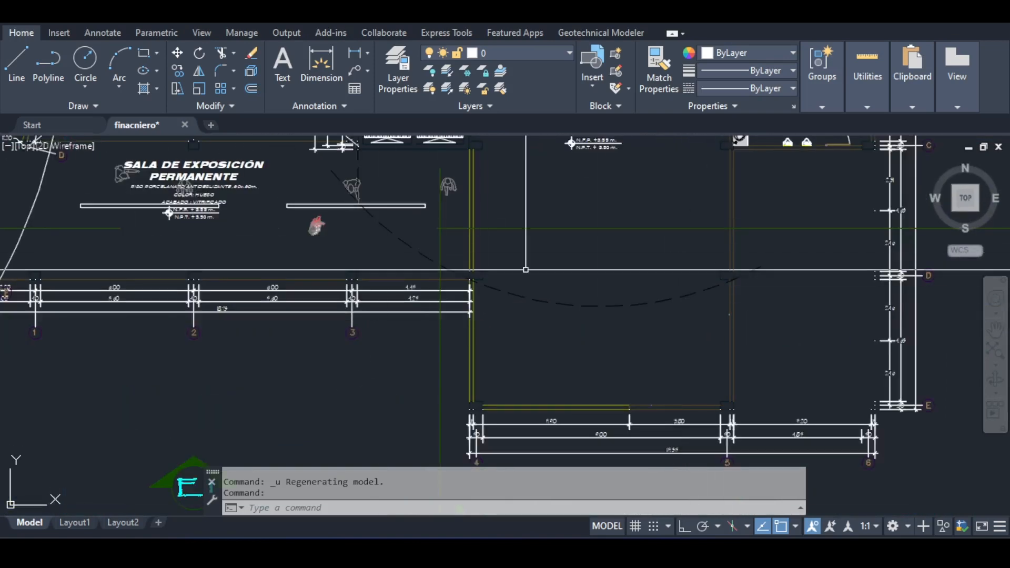
Step: Examine the second-level plan from the permanent exhibition hall past the construction joint and elevators to the financial area
middle_click_drag(319, 205, 405, 332)
scroll(410, 319, "up", 4)
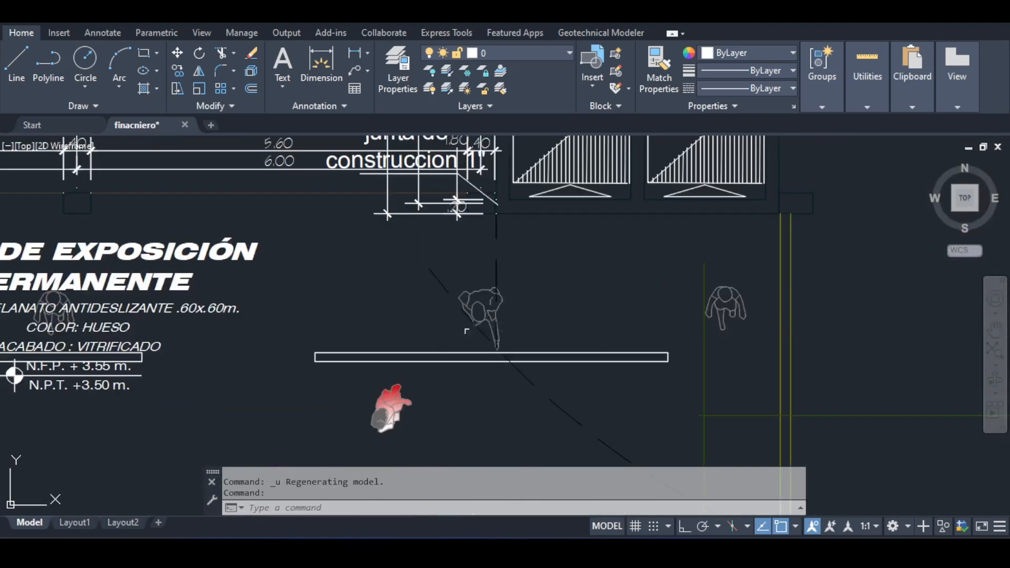
mouse_move(519, 319)
middle_mouse_down()
mouse_move(500, 235)
mouse_move(476, 207)
mouse_move(337, 210)
mouse_move(279, 275)
middle_mouse_up()
scroll(294, 263, "down", 4)
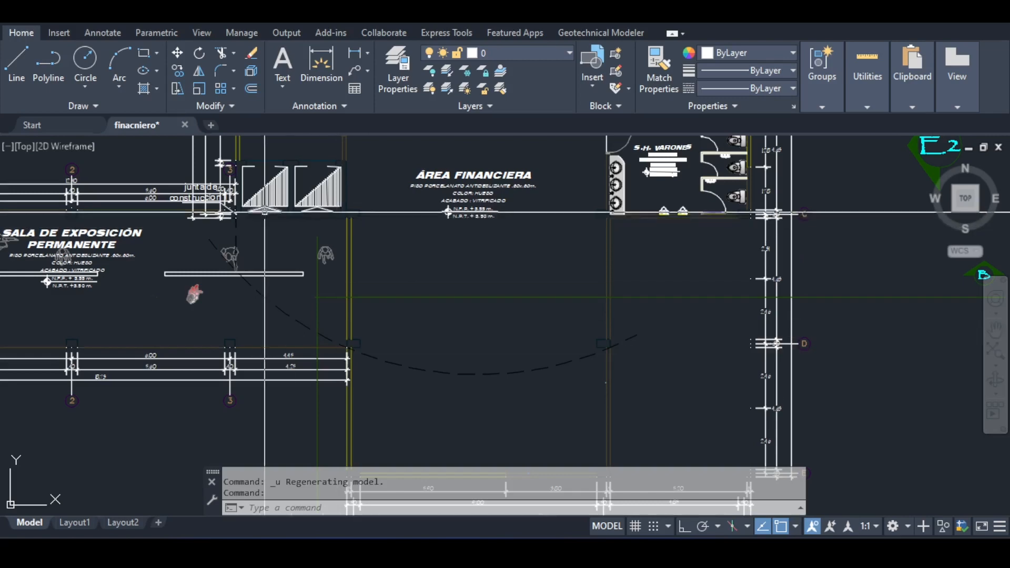
scroll(249, 207, "up", 3)
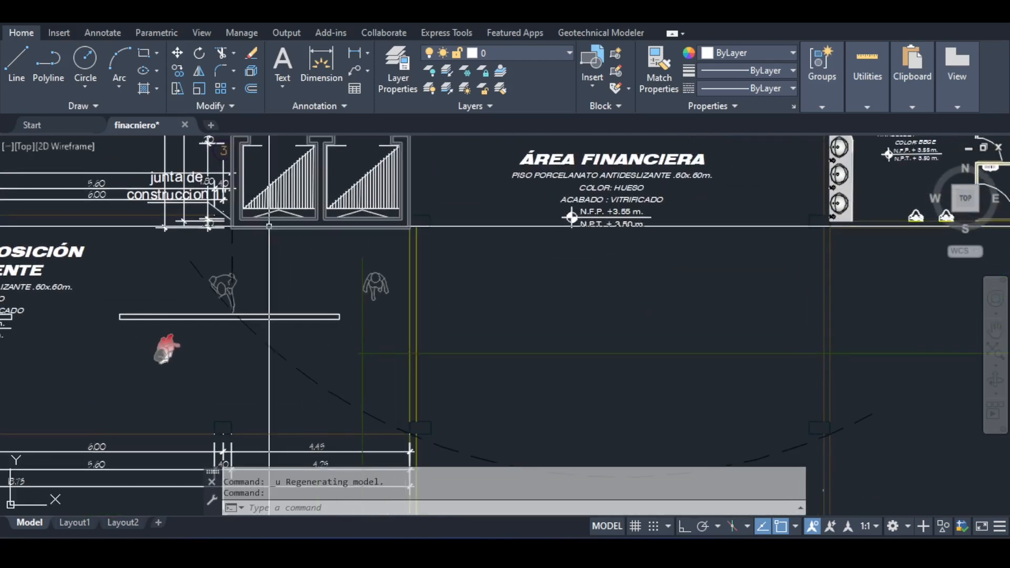
mouse_move(262, 239)
middle_mouse_down()
mouse_move(309, 242)
mouse_move(309, 210)
middle_mouse_up()
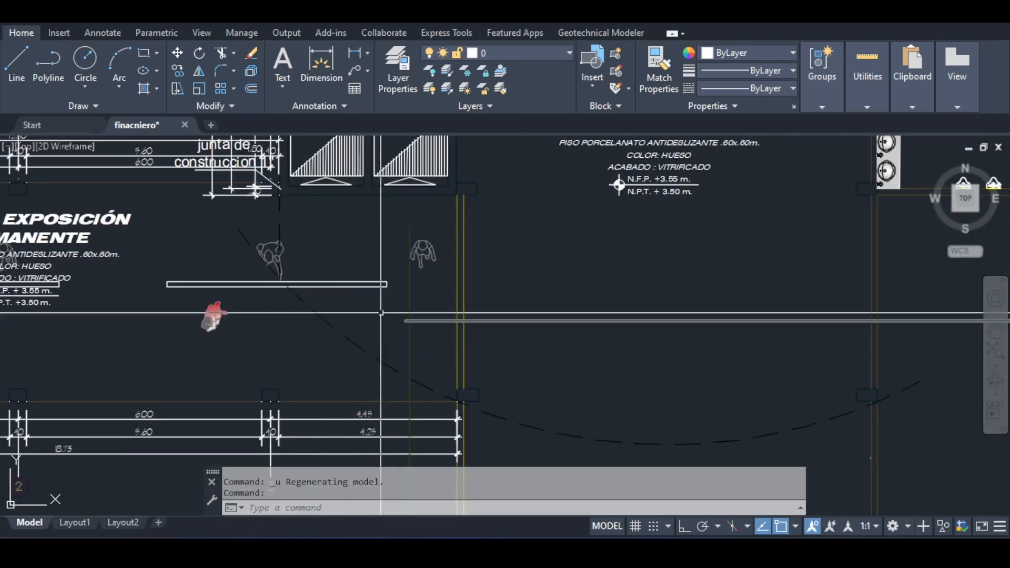
scroll(461, 284, "down", 4)
middle_click_drag(524, 253, 425, 283)
scroll(416, 286, "down", 2)
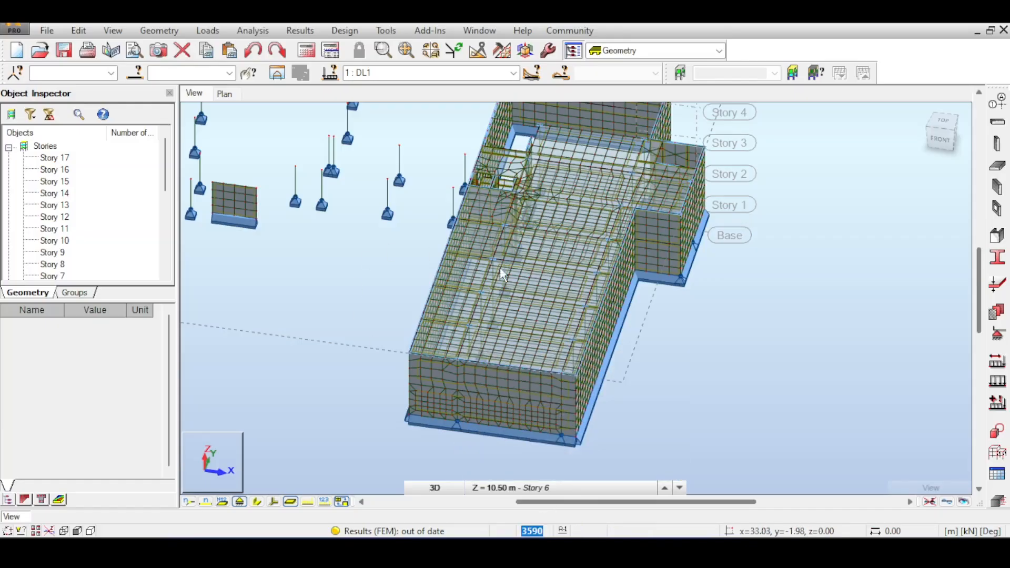
Step: Switch to Robot Structural Analysis and delete the finite-element mesh from all panels of the model
middle_click_drag(500, 268, 461, 277)
left_click(547, 51)
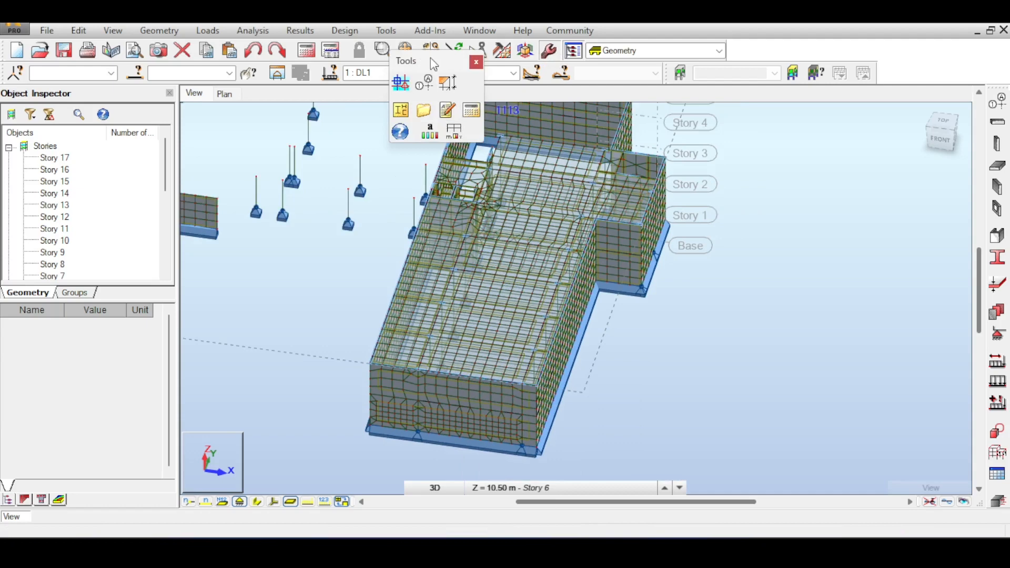
left_click(476, 62)
left_click(503, 50)
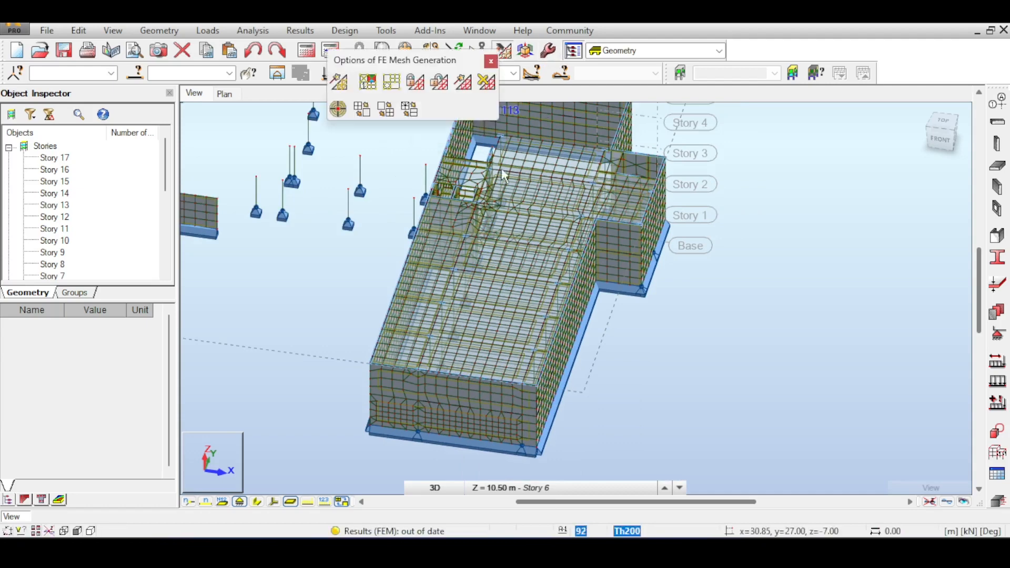
left_click(484, 85)
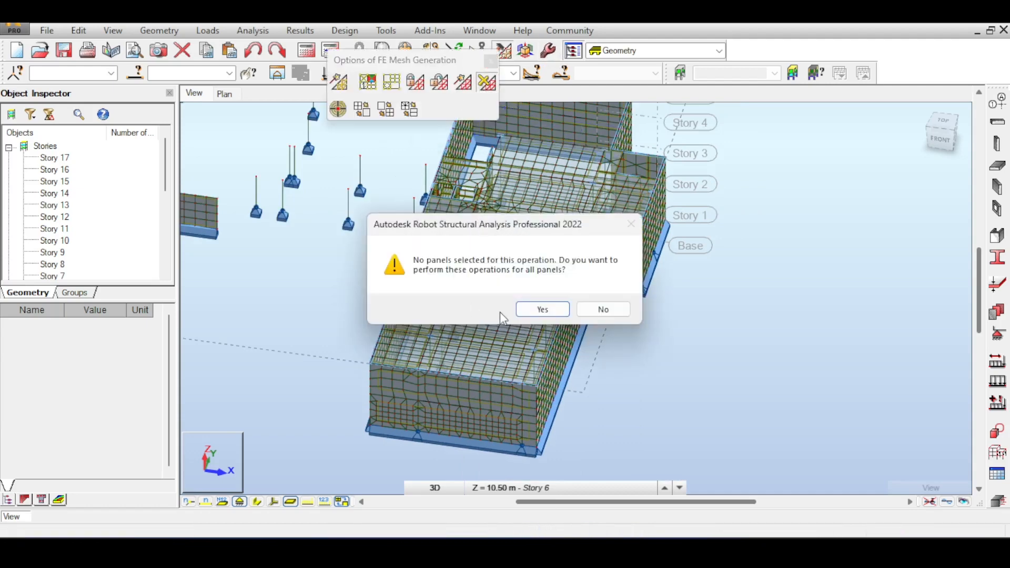
left_click(533, 310)
left_click(491, 62)
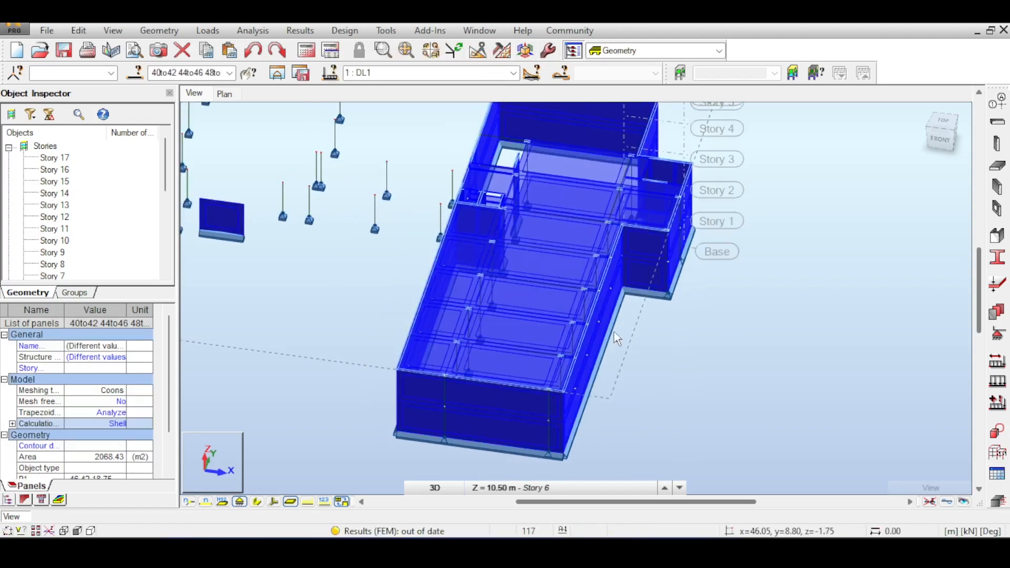
left_click(732, 358)
scroll(531, 360, "up", 1)
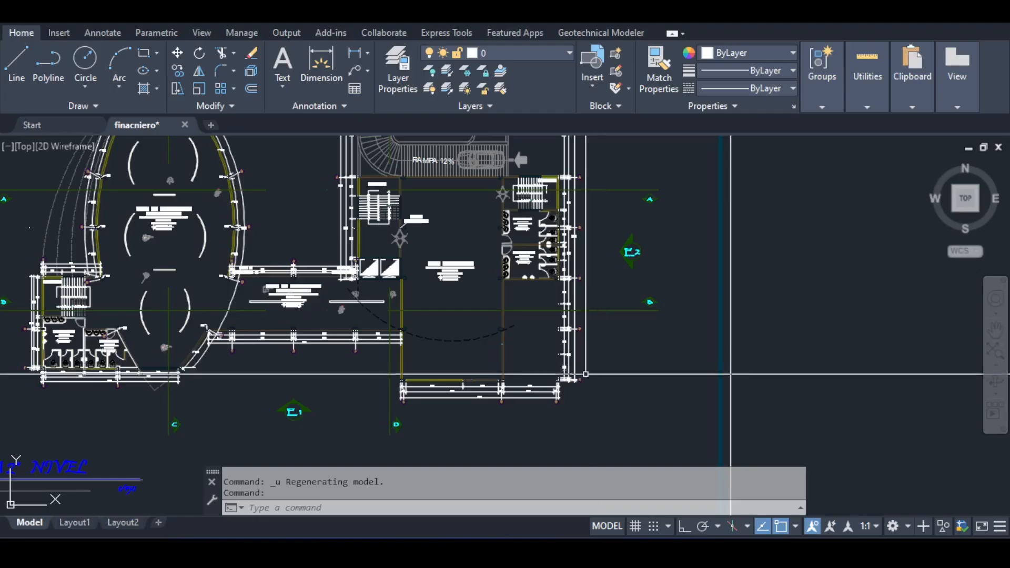
Step: Compare the rectangular block of the second-level AutoCAD plan with the slab bays in the top view of the Robot model
scroll(606, 211, "up", 3)
mouse_move(605, 142)
middle_mouse_down()
mouse_move(561, 200)
mouse_move(536, 184)
middle_mouse_up()
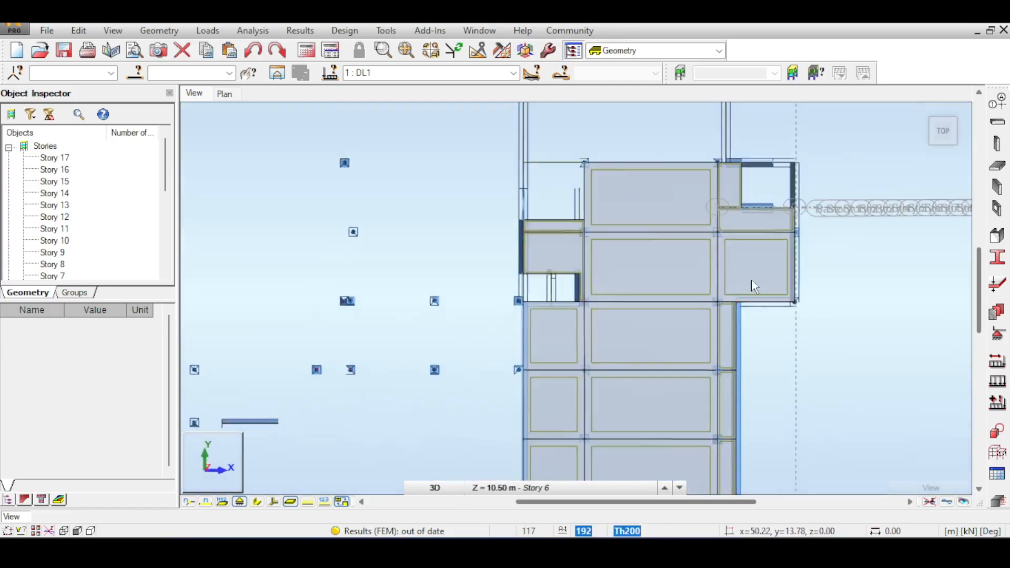
middle_click_drag(602, 352, 605, 181)
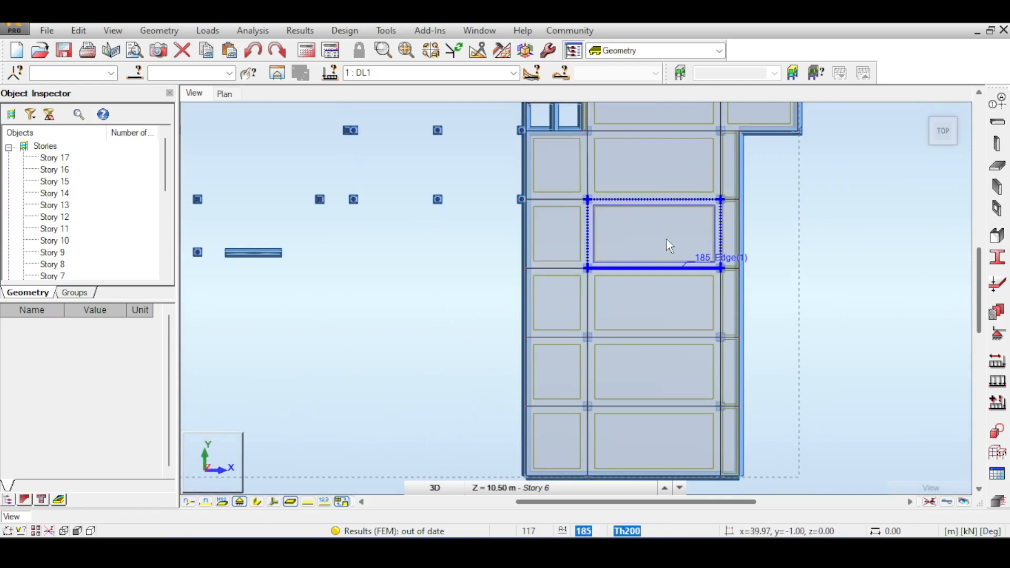
scroll(670, 246, "down", 5)
middle_click_drag(733, 248, 621, 308)
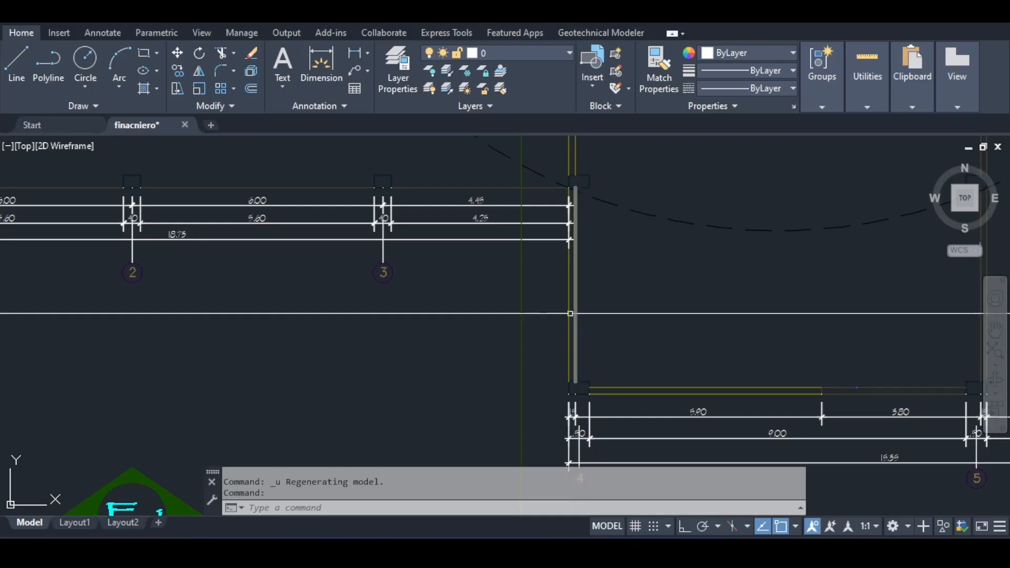
scroll(574, 316, "down", 3)
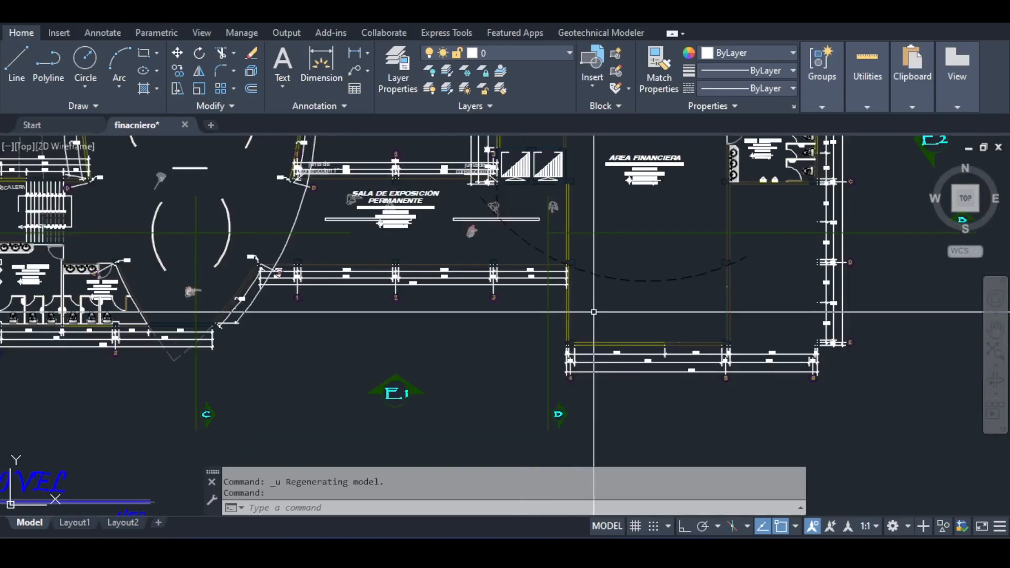
Step: Examine the basement parking plan along stalls 3 to 12 between axes C and H
scroll(594, 313, "down", 8)
scroll(578, 335, "up", 6)
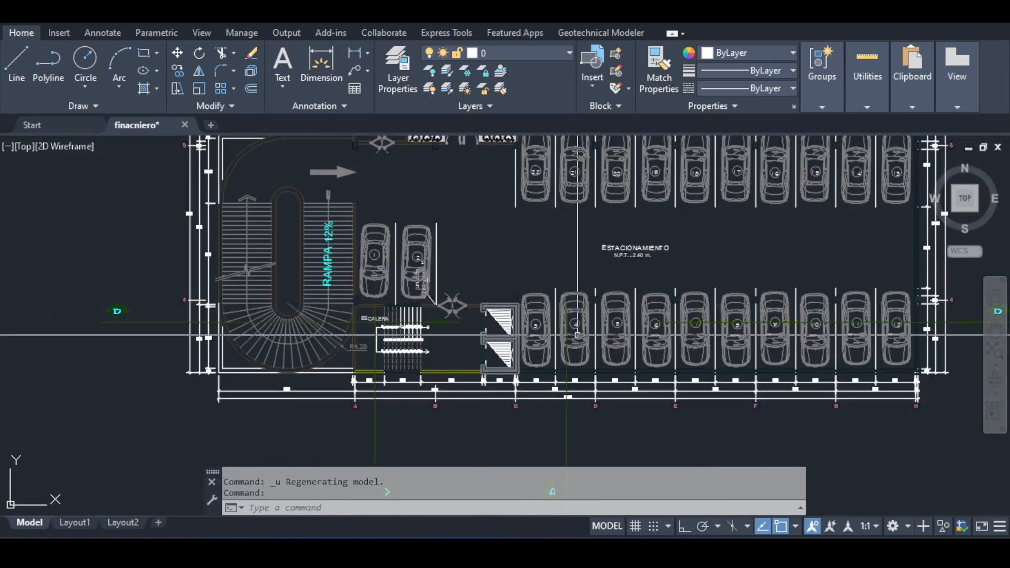
middle_click_drag(578, 335, 439, 296)
scroll(433, 355, "up", 2)
middle_click_drag(444, 334, 348, 323)
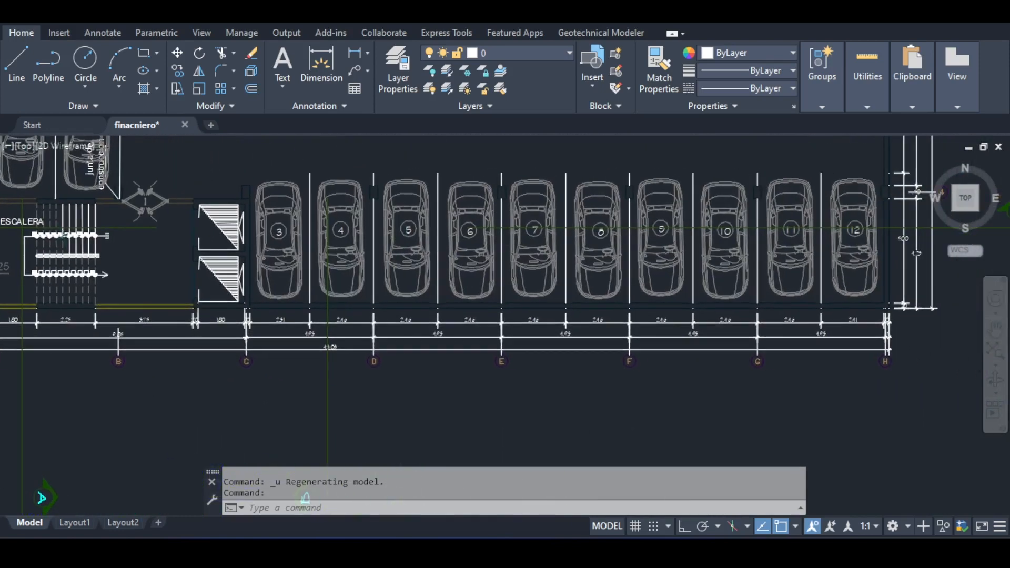
middle_click_drag(709, 259, 683, 420)
Step: Examine the first-level plan around the planted connecting strip and the seating area of the rectangular block
scroll(680, 410, "down", 6)
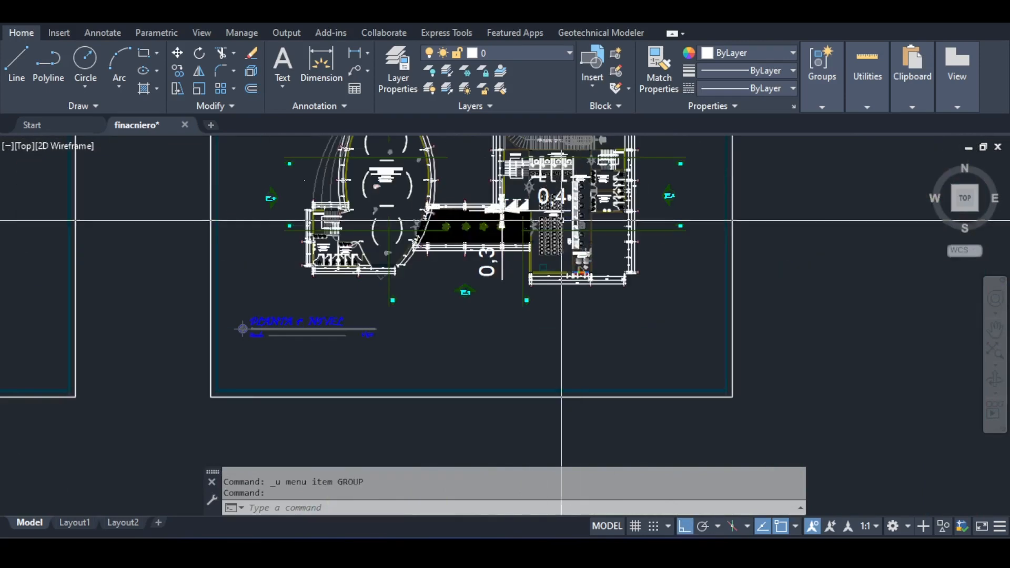
scroll(561, 221, "up", 2)
middle_click_drag(562, 221, 570, 322)
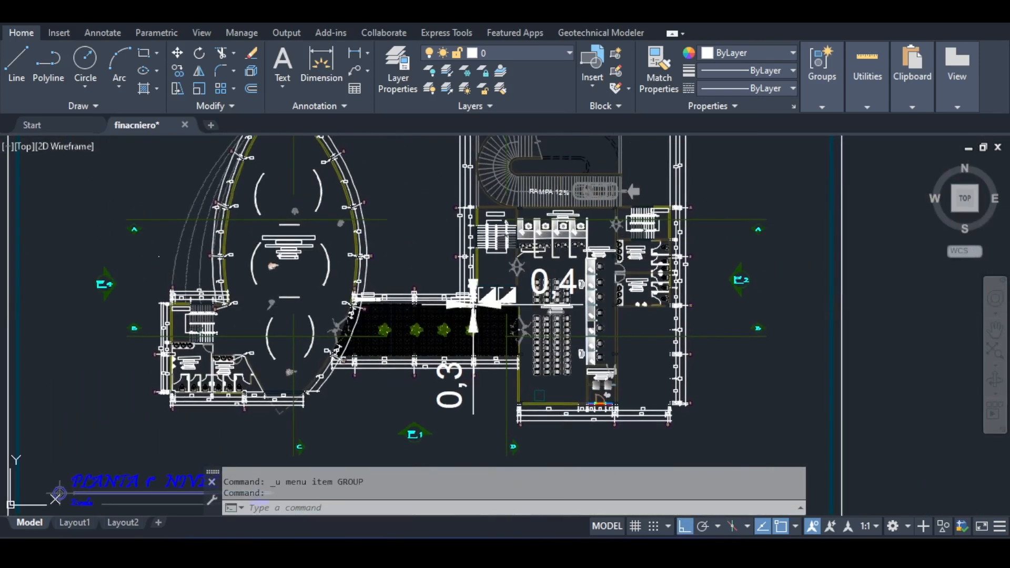
scroll(516, 372, "up", 2)
middle_click_drag(486, 353, 468, 330)
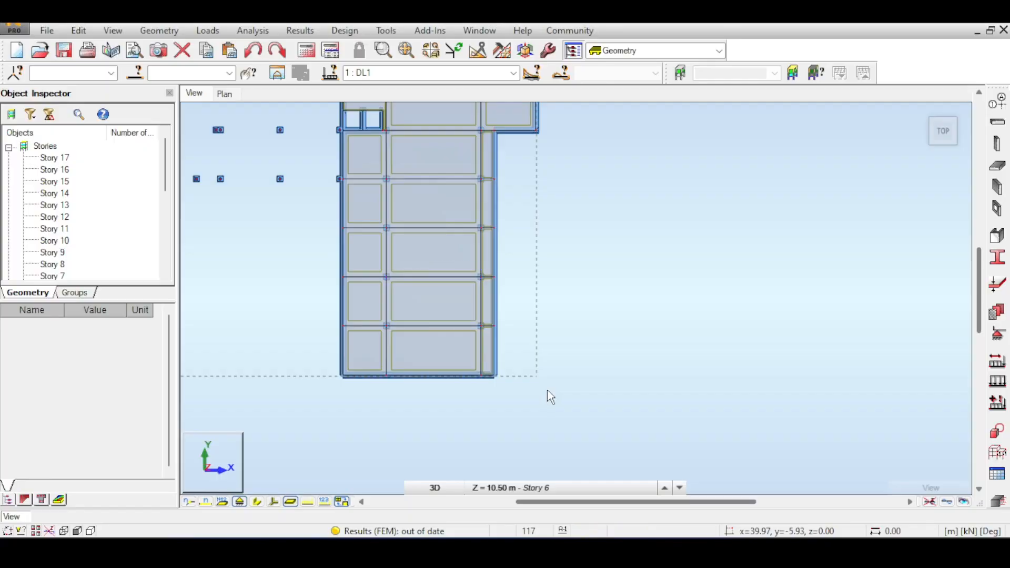
Step: Inspect the Robot model's slab bays from above, orbit around the basement volume in 3D, and set the front view
middle_click_drag(411, 261, 475, 261)
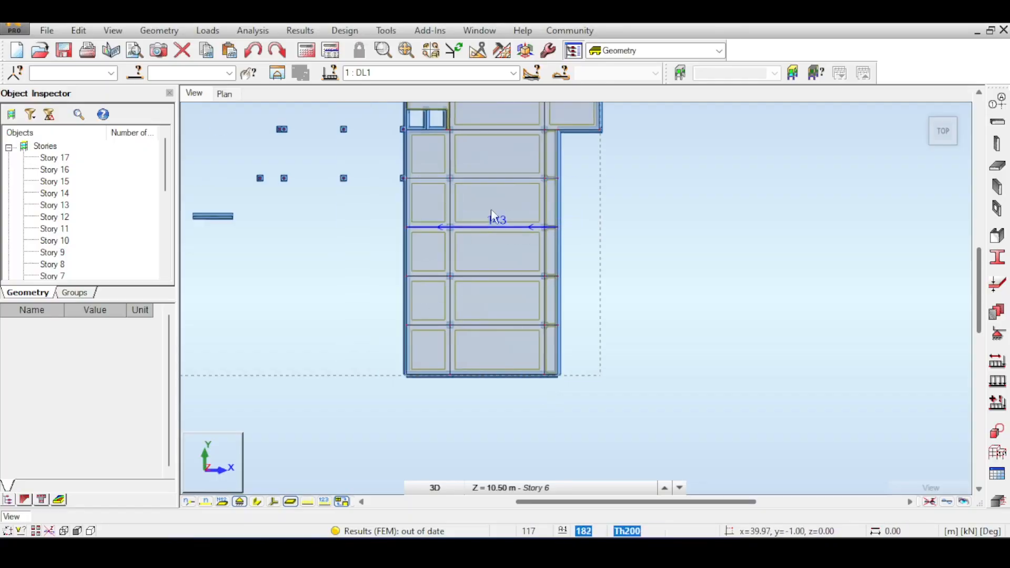
middle_click_drag(600, 183, 581, 278)
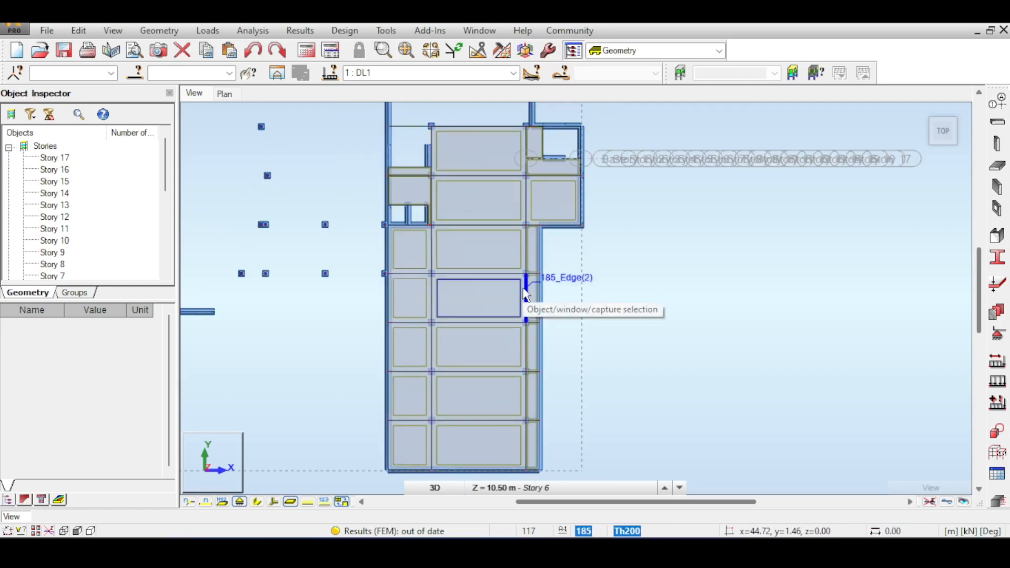
left_click(924, 112)
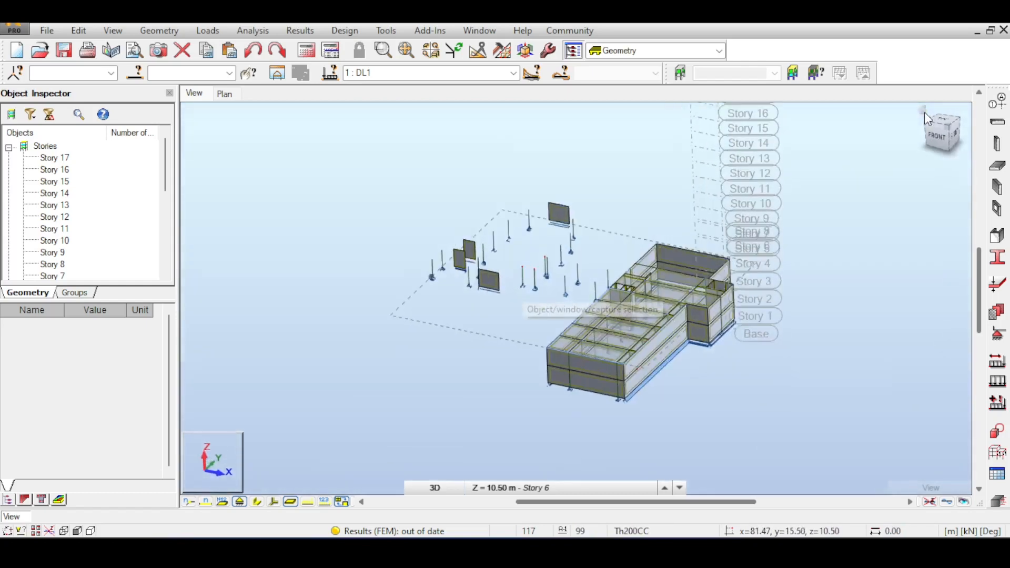
left_click(944, 134)
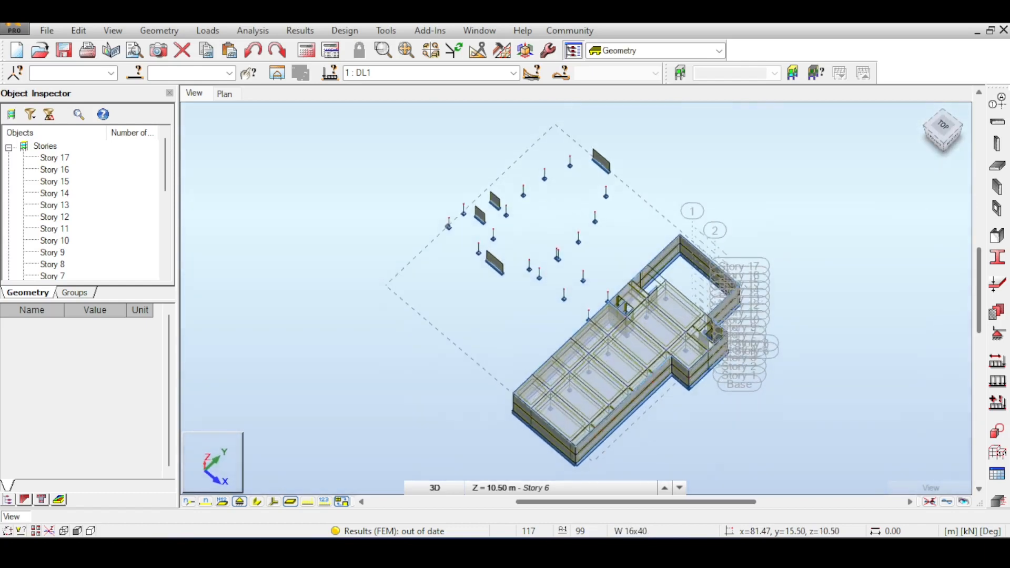
middle_click_drag(589, 326, 674, 275, "shift")
middle_click_drag(722, 244, 725, 232, "shift")
scroll(724, 232, "up", 2)
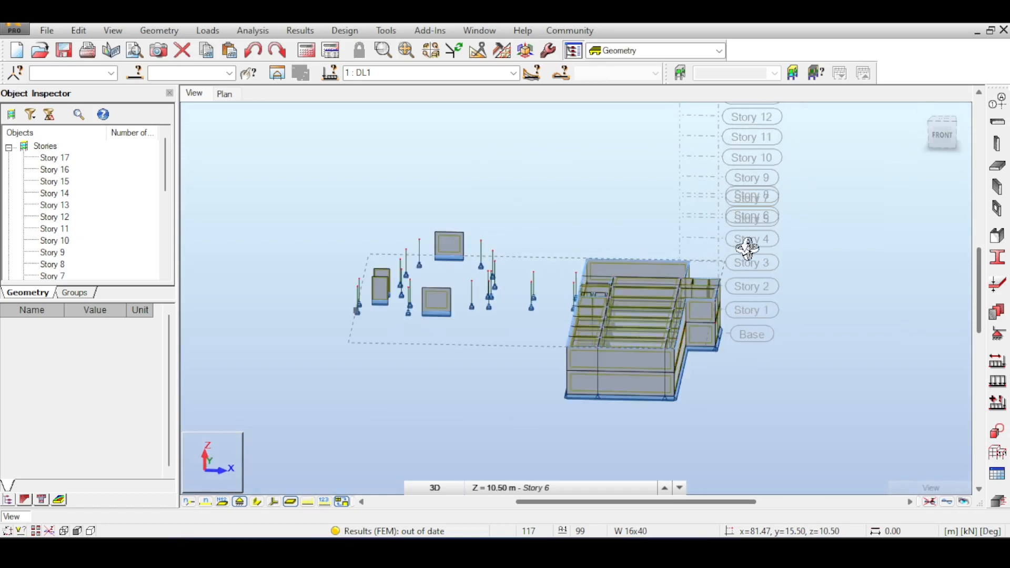
right_click(749, 250)
left_click(755, 263)
left_click(943, 136)
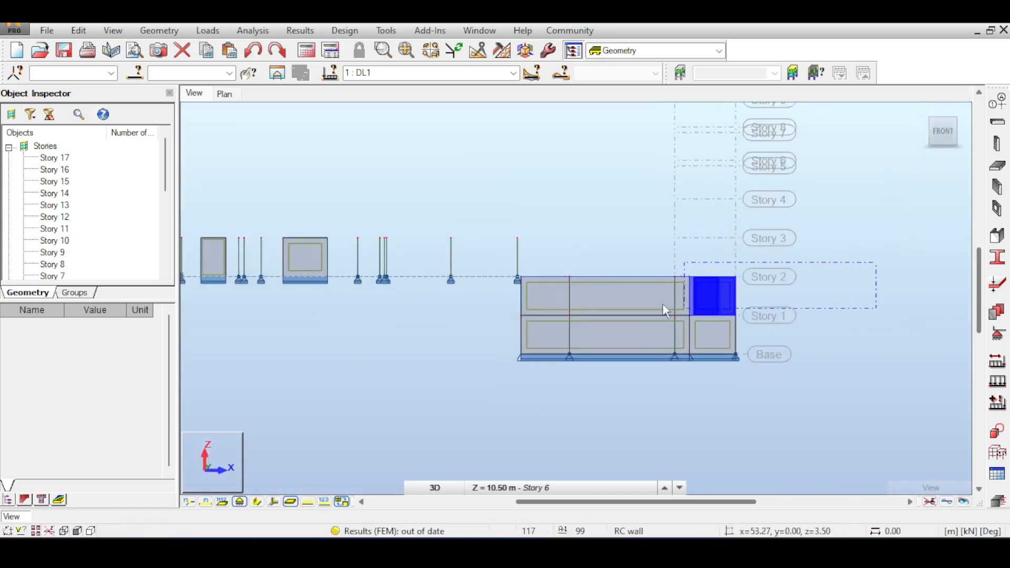
left_click_drag(522, 298, 522, 298)
scroll(566, 253, "up", 2)
middle_click_drag(565, 254, 605, 194)
scroll(594, 224, "up", 4)
scroll(595, 228, "down", 3)
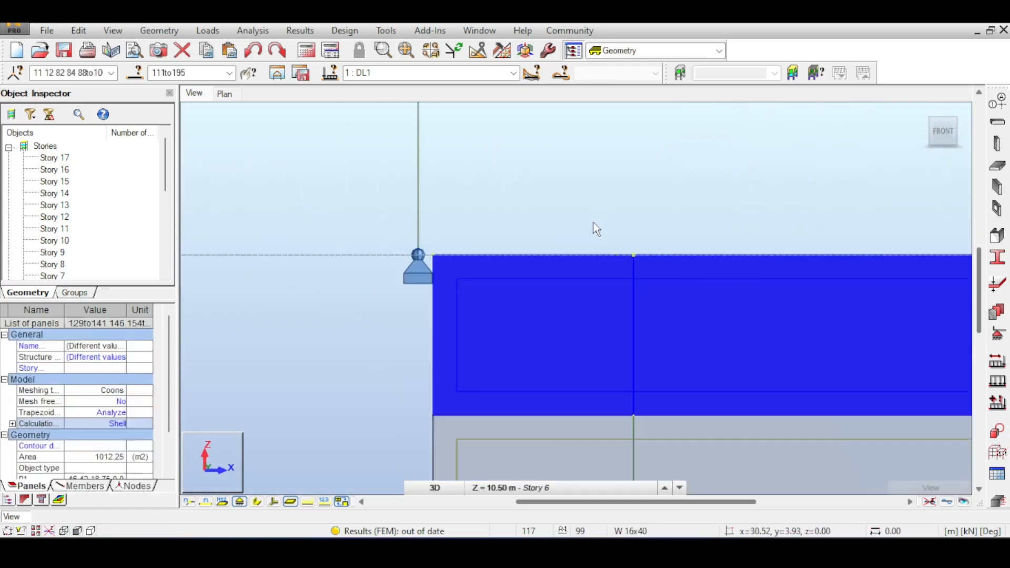
scroll(701, 226, "down", 2)
middle_click_drag(701, 227, 442, 229)
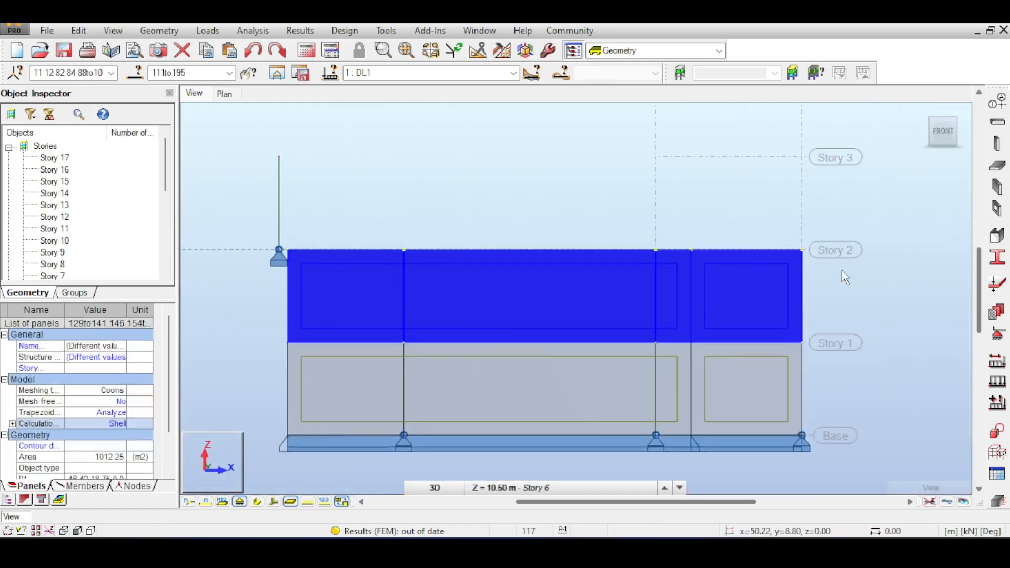
key("Escape")
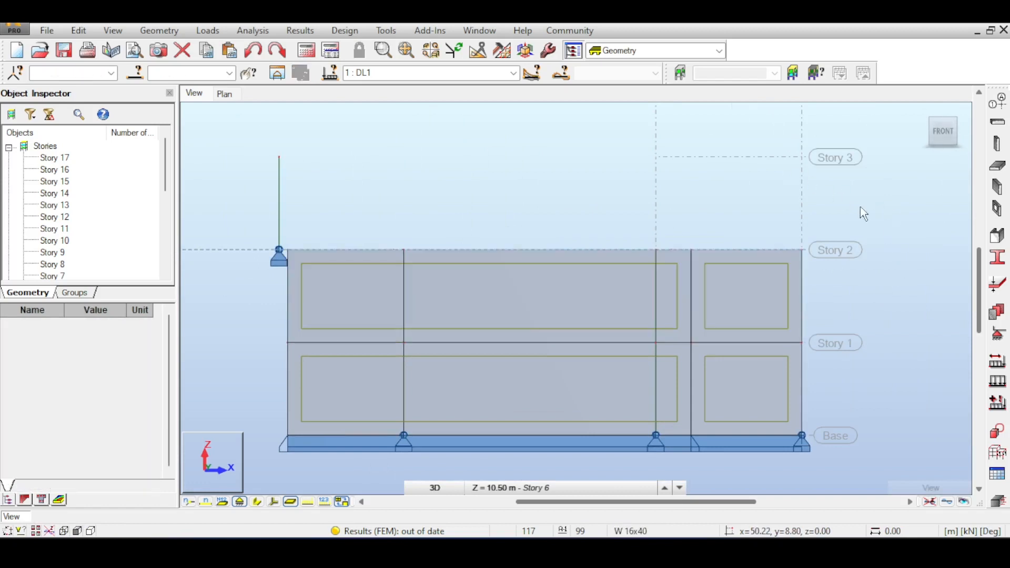
Step: Copy all elements between Story 1 and Story 2 of the Robot model by the translation vector 0,0,3.5 with one repetition
scroll(803, 176, "down", 3)
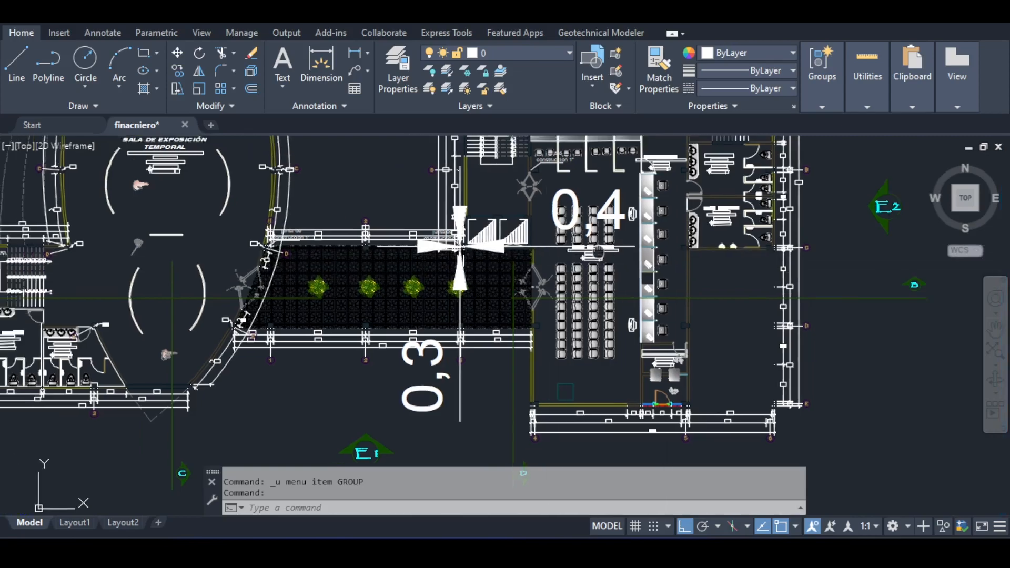
scroll(638, 255, "down", 5)
scroll(639, 255, "up", 3)
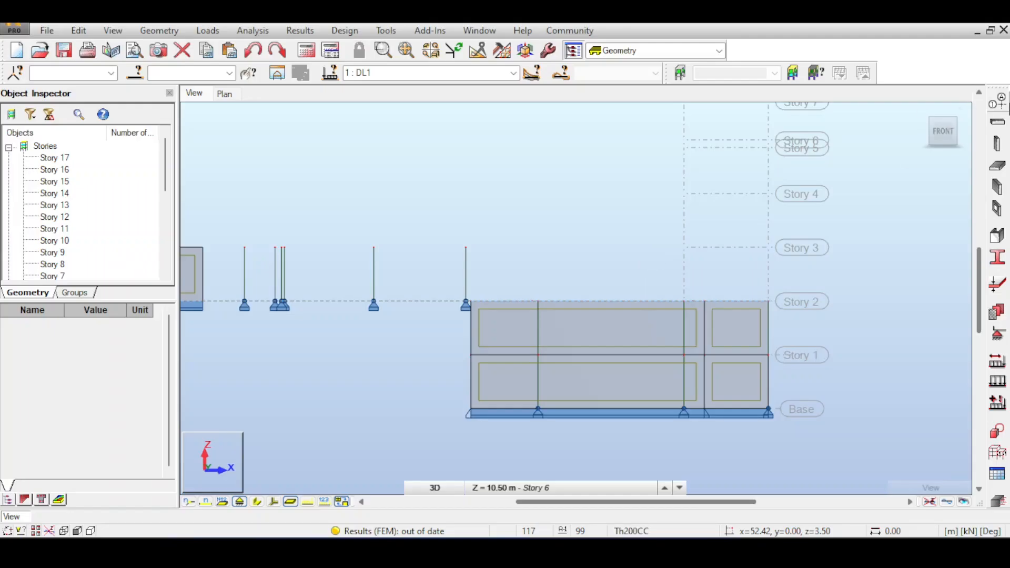
left_click(471, 330)
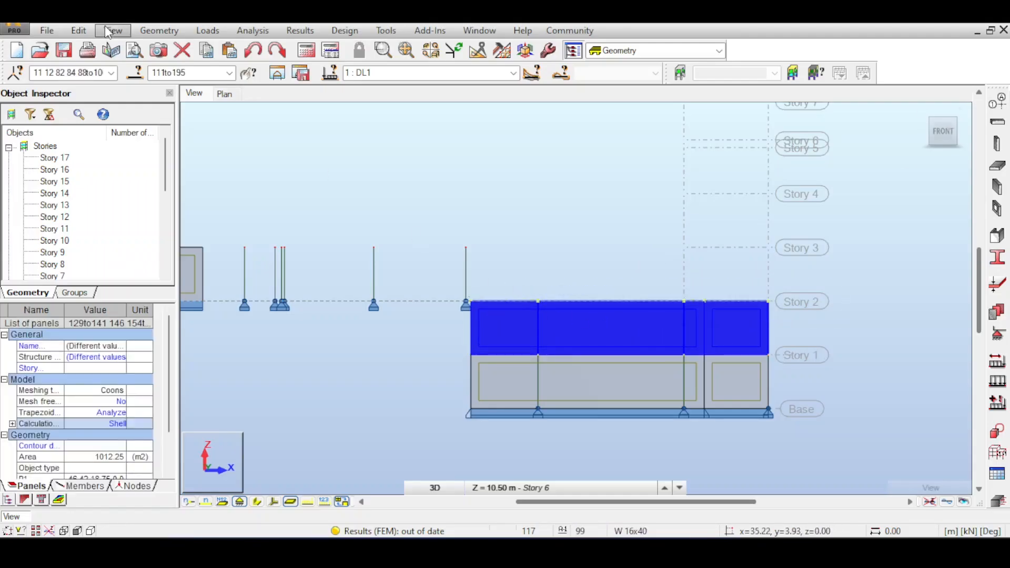
left_click(79, 30)
mouse_move(118, 216)
left_click(264, 220)
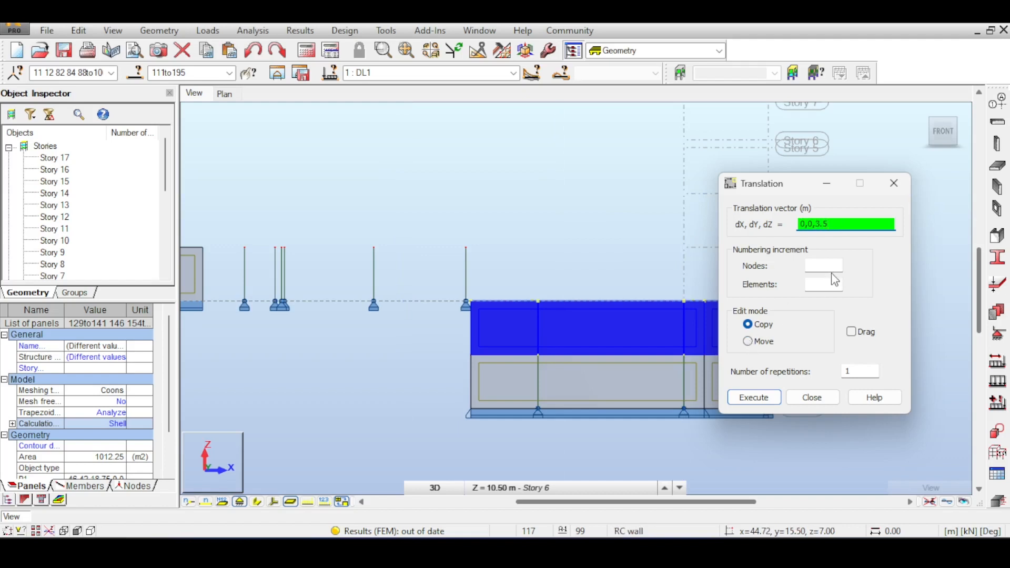
left_click(768, 396)
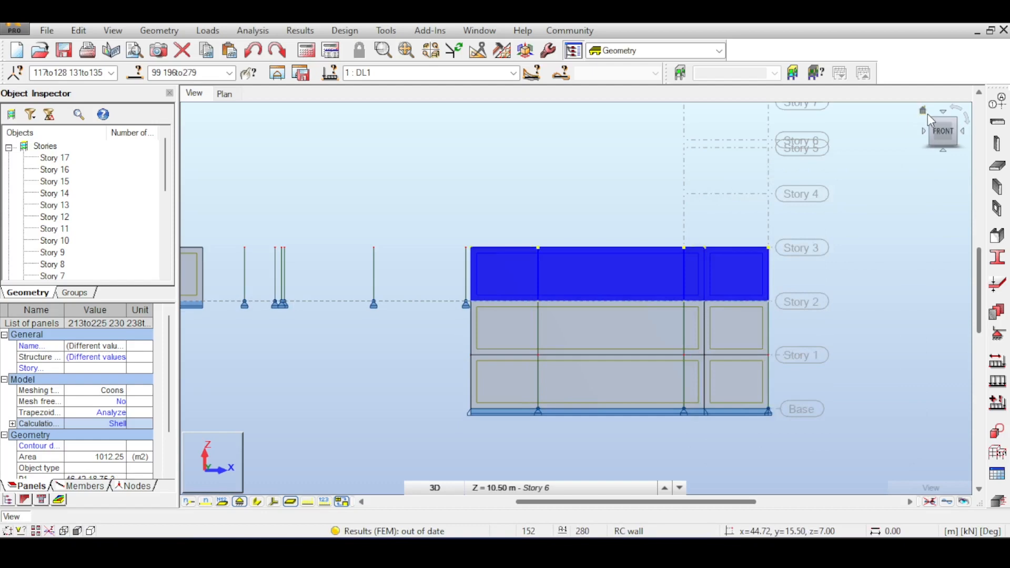
left_click(924, 110)
key("Escape")
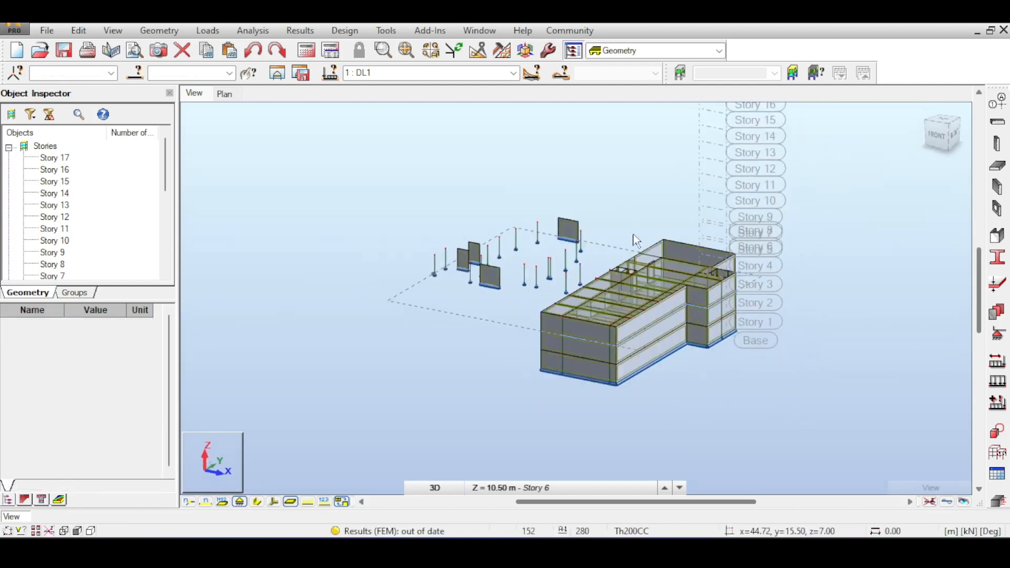
scroll(637, 241, "up", 5)
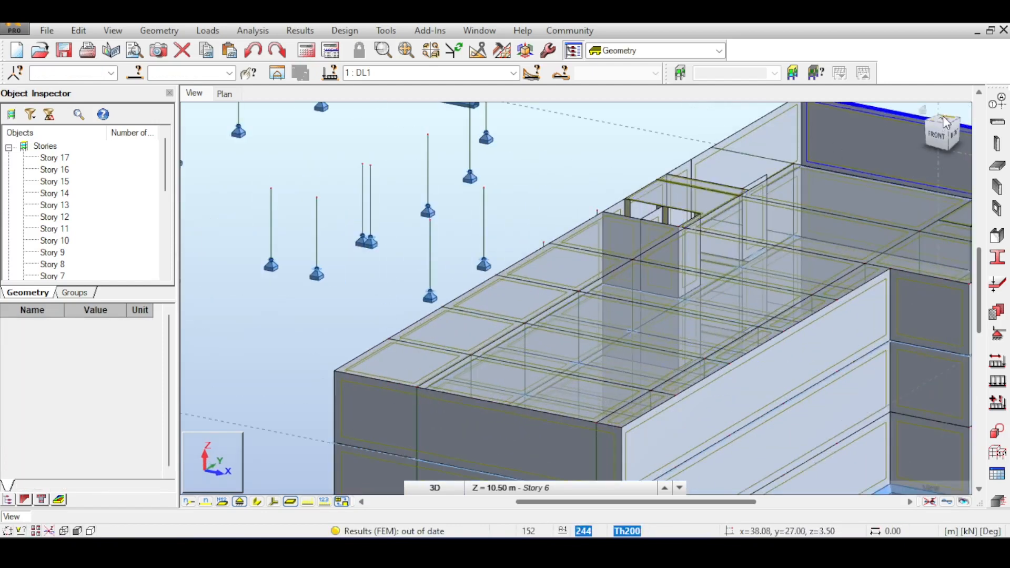
Step: Compare the right facade with the first-level plan and delete the long wing's two side walls and end wall between Story 2 and Story 3
left_click(937, 124)
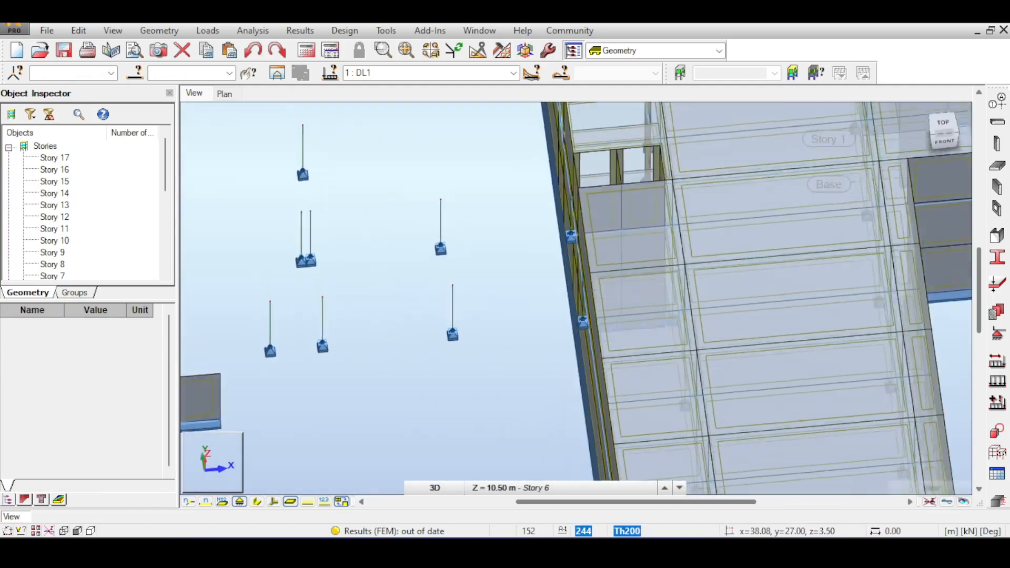
left_click(948, 134)
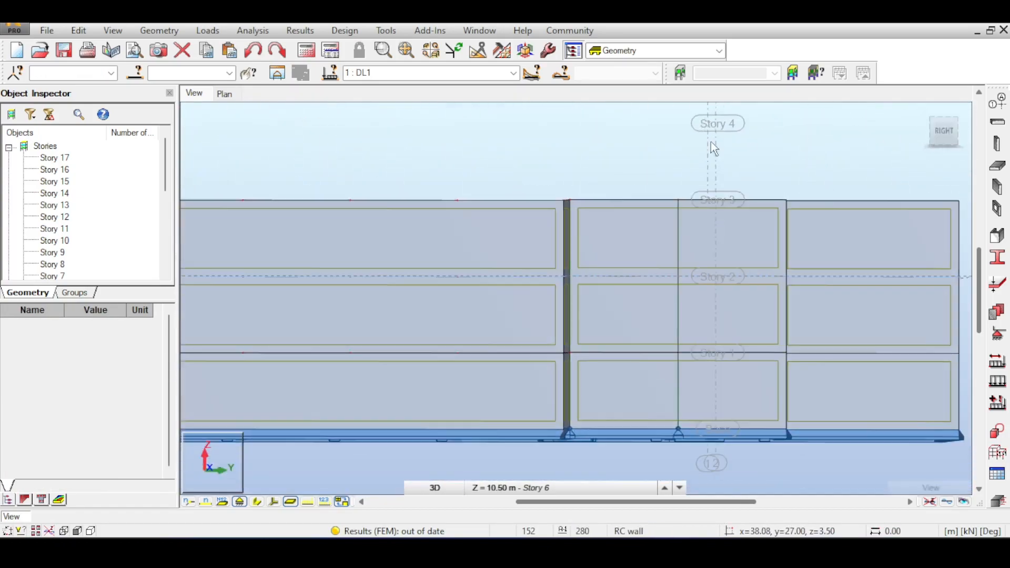
left_click(516, 291)
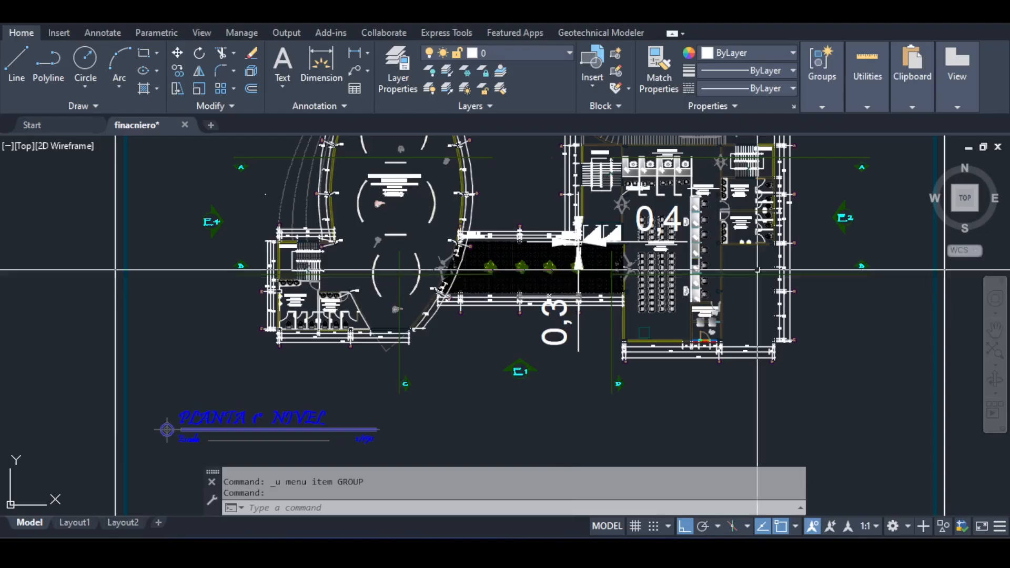
middle_click_drag(758, 270, 699, 285)
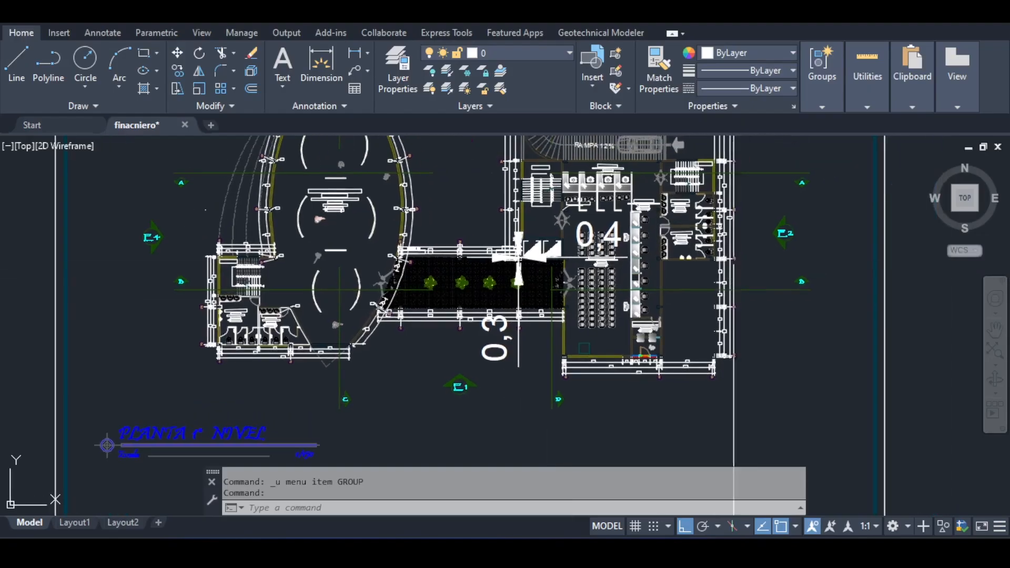
scroll(737, 237, "up", 5)
scroll(737, 197, "down", 6)
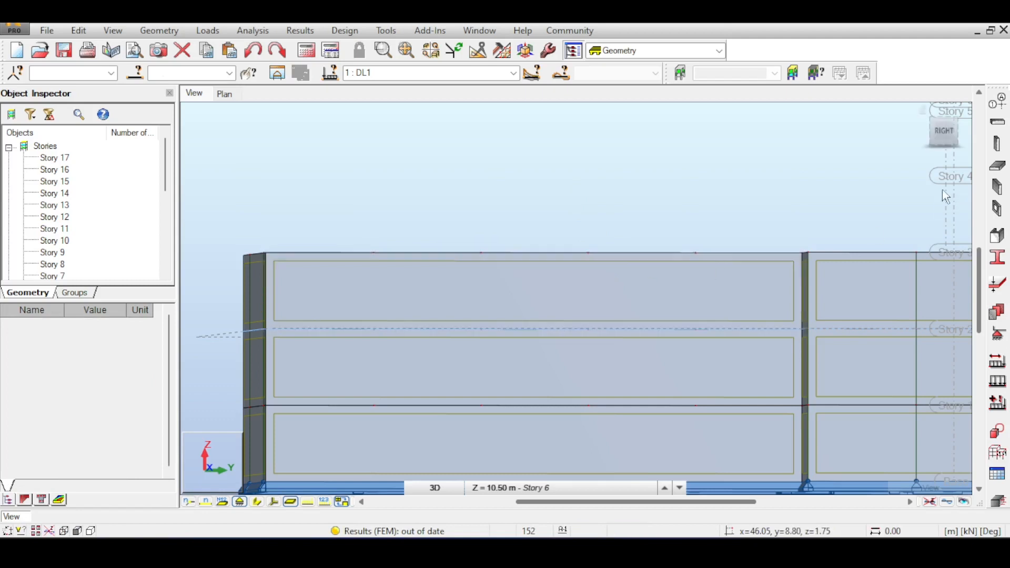
left_click(633, 282)
key("Delete")
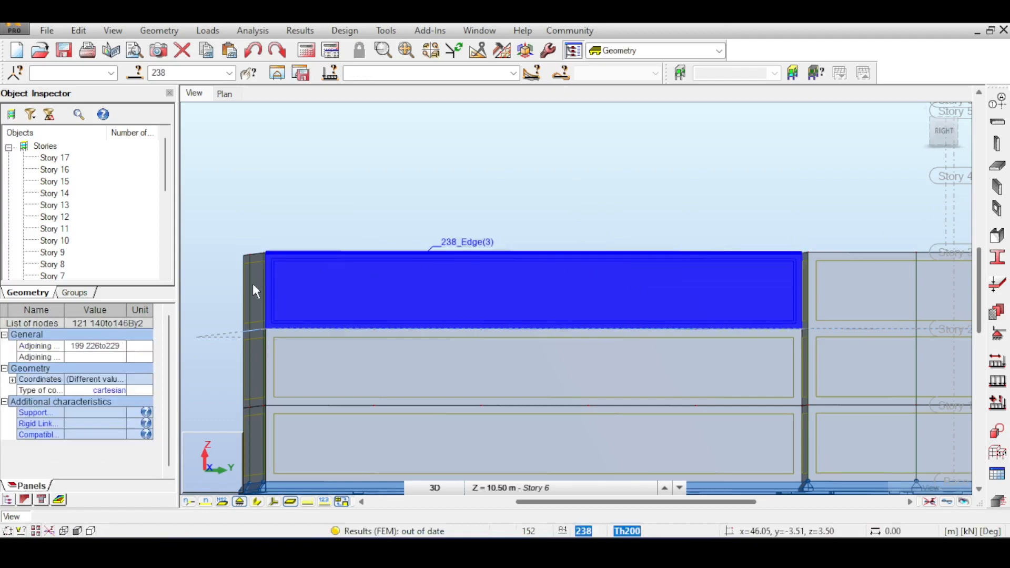
left_click(304, 282)
key("Delete")
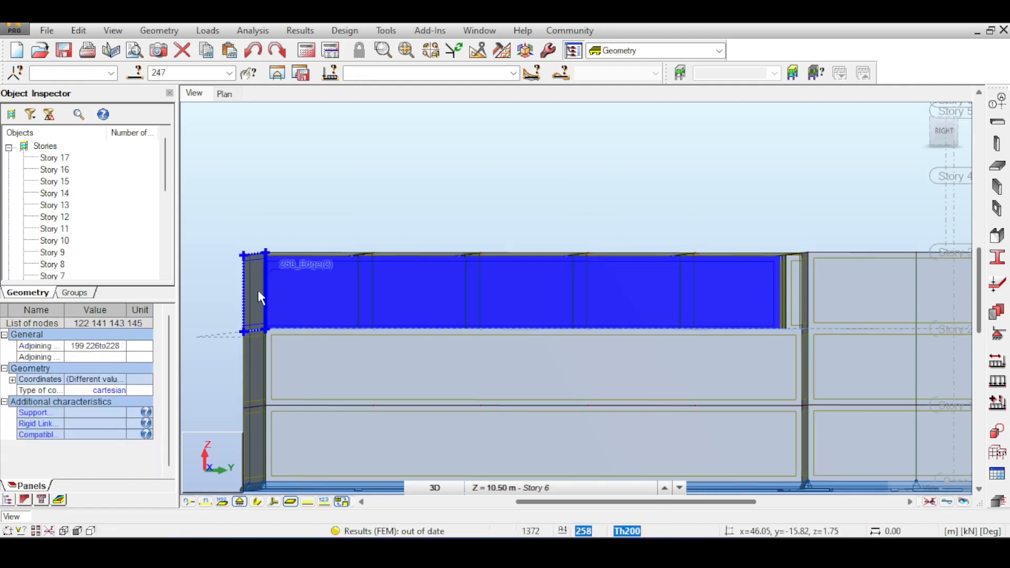
left_click(259, 292)
key("Delete")
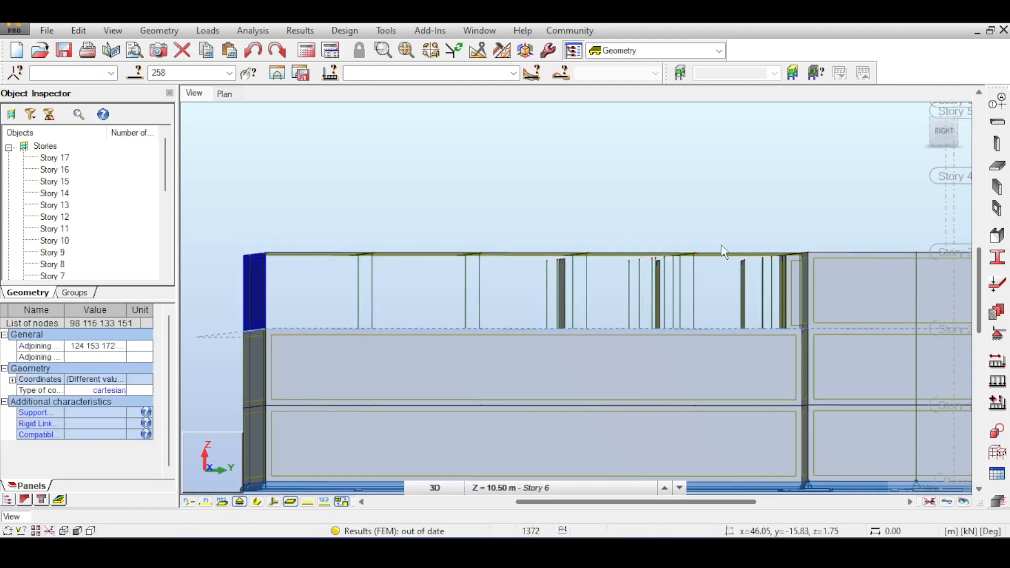
Step: Delete the two remaining large facade walls on the model's right side between Story 2 and Story 3
left_click(950, 121)
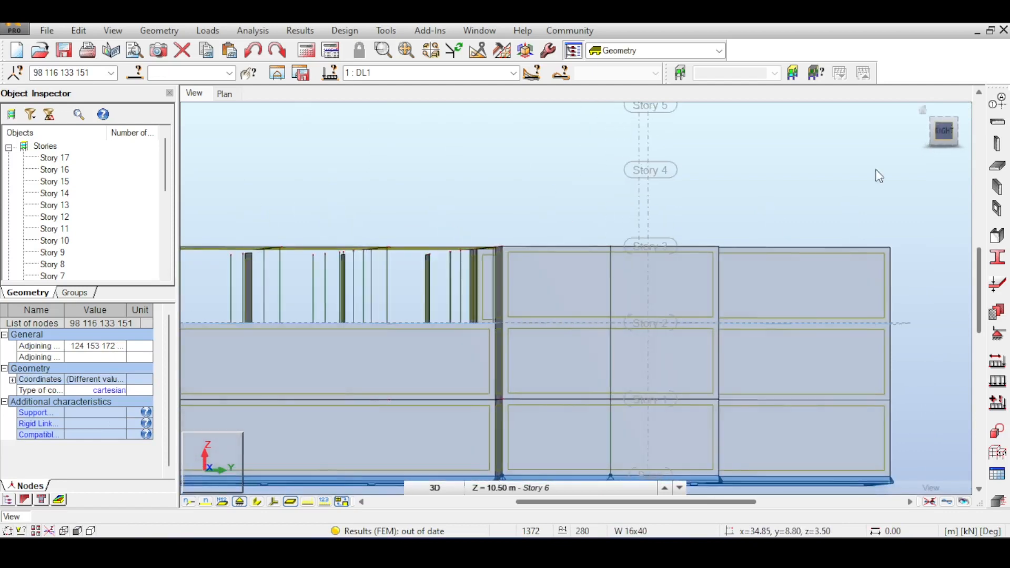
left_click(576, 277)
key("Delete")
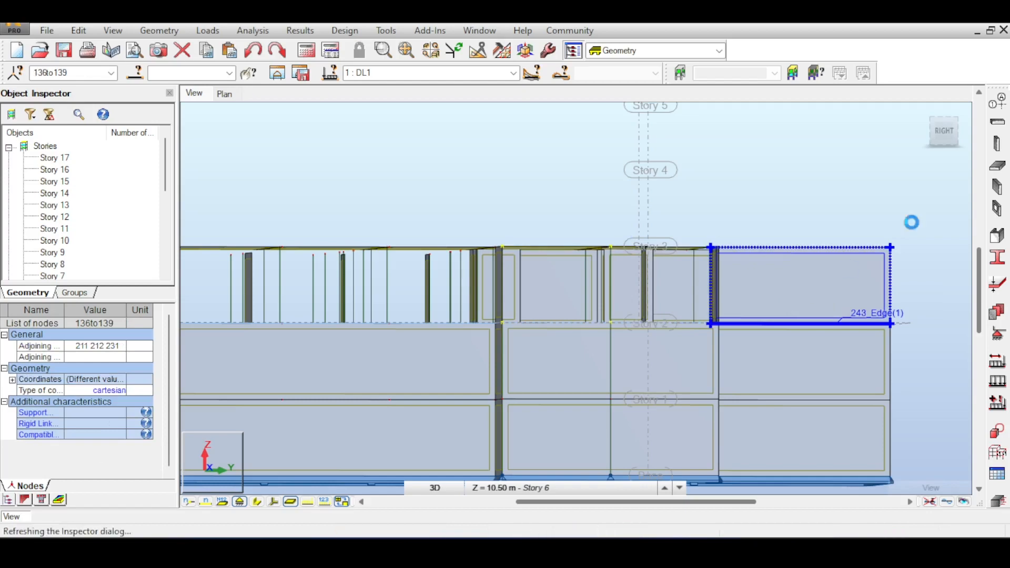
key("Delete")
Step: Check the restroom and stair block in the AutoCAD plan and delete the two narrow outer wall panels at the recessed corner above Story 2
left_click_drag(951, 132, 945, 145)
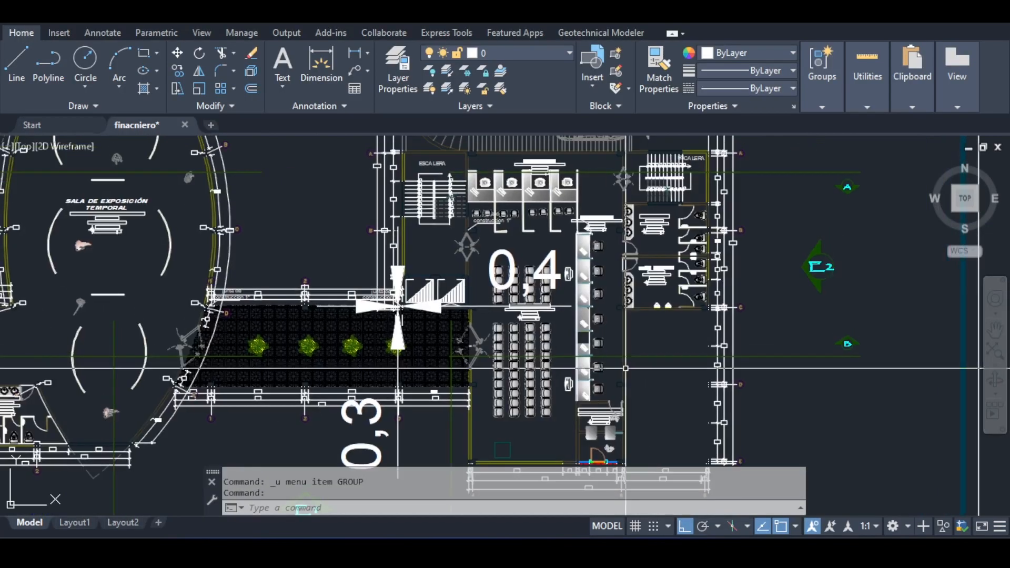
middle_click_drag(583, 239, 600, 339)
middle_click_drag(629, 282, 513, 148)
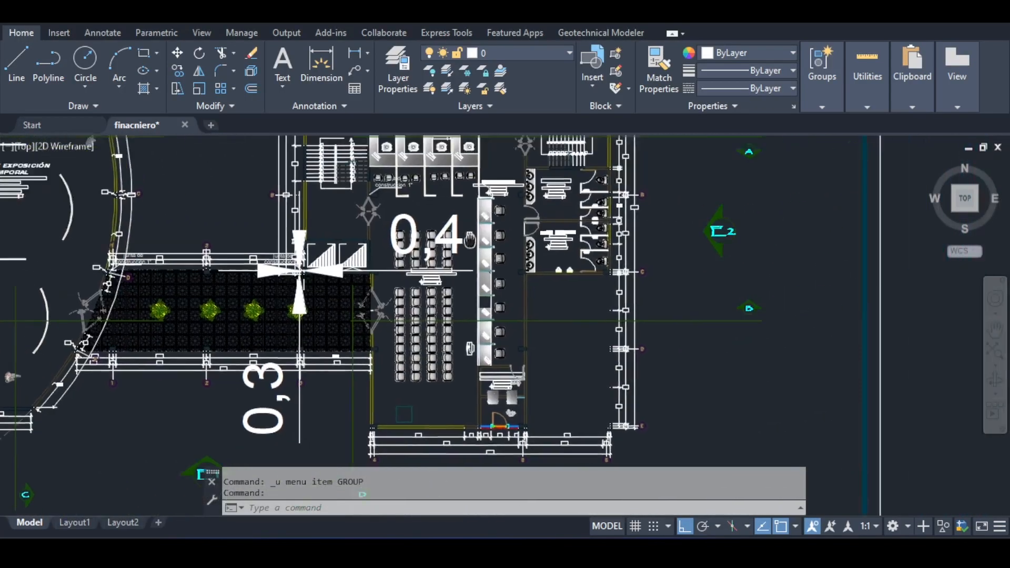
scroll(559, 281, "down", 4)
mouse_move(710, 255)
middle_mouse_down()
mouse_move(431, 255)
mouse_move(677, 272)
mouse_move(699, 252)
middle_mouse_up()
scroll(522, 257, "up", 6)
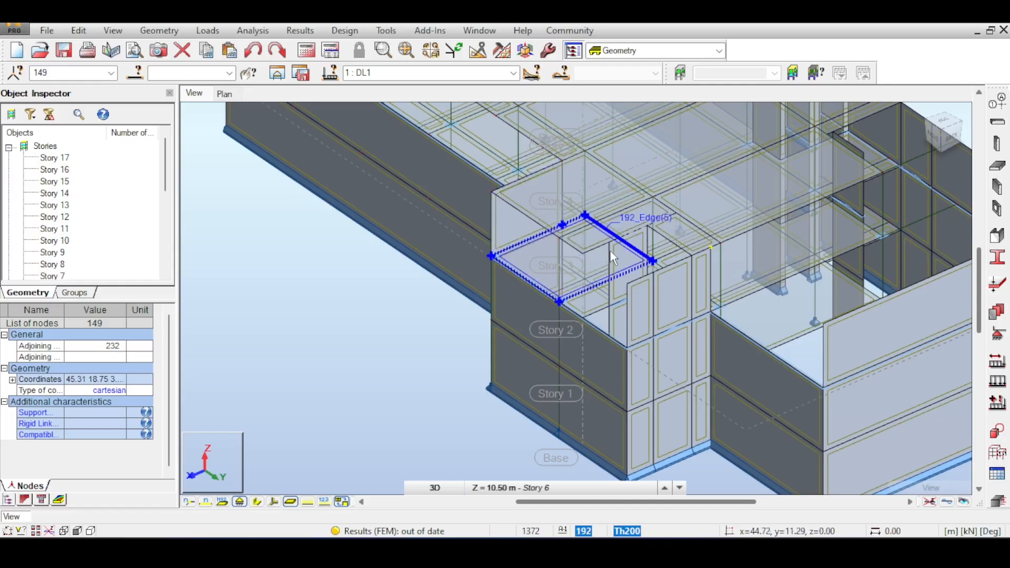
scroll(611, 251, "up", 2)
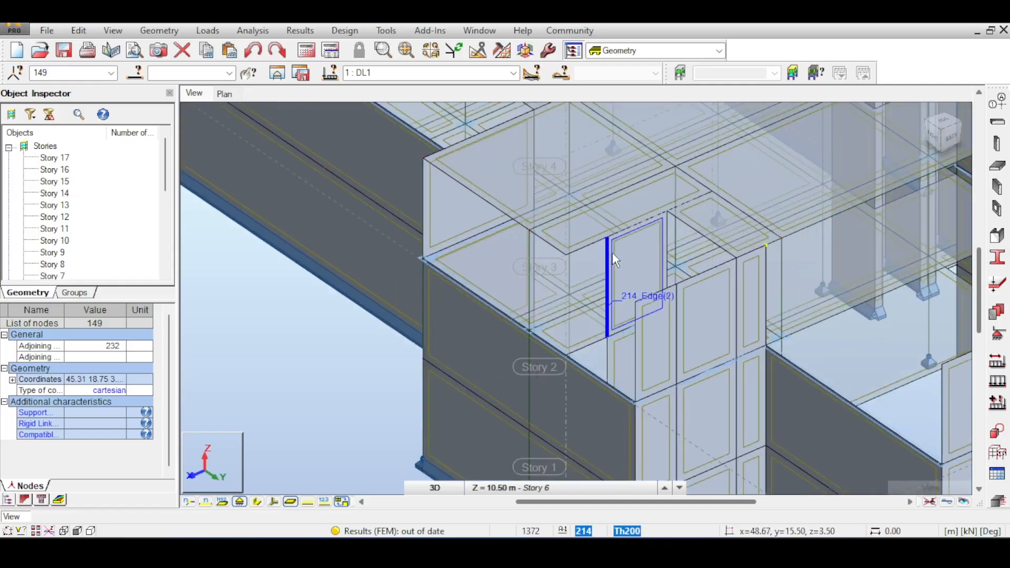
left_click(646, 337)
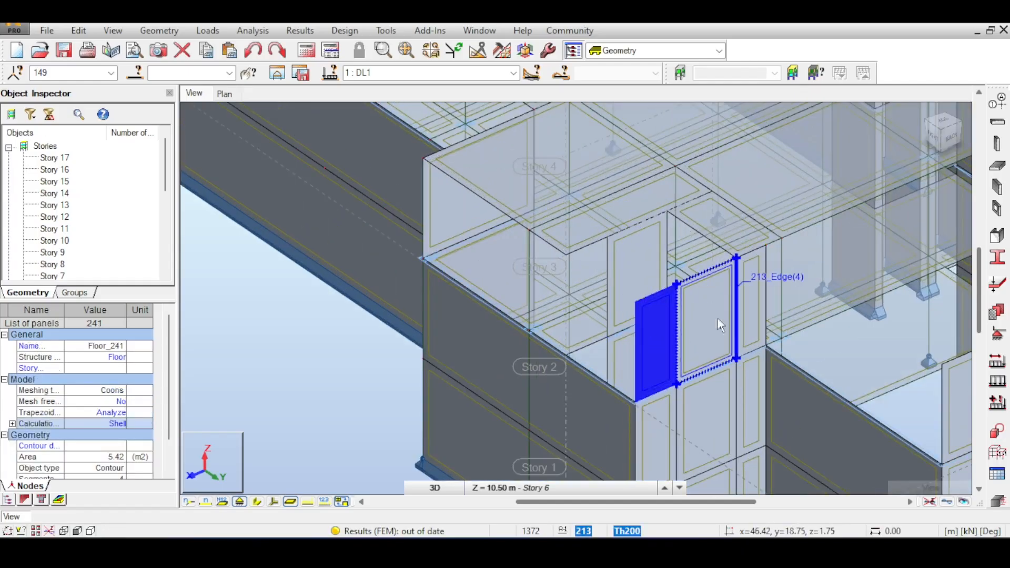
left_click(753, 299)
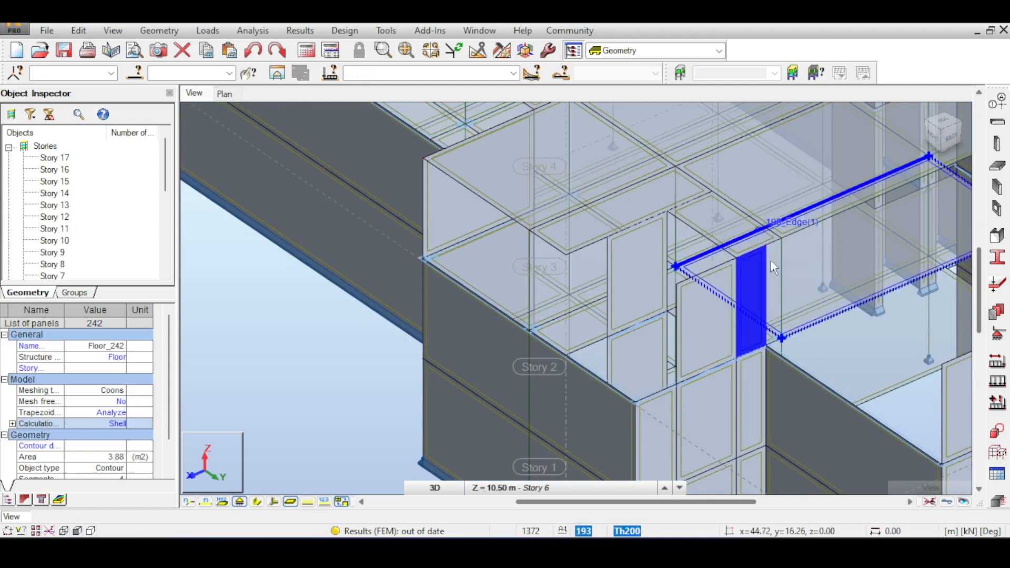
Step: Check the ramp in the first-level plan and delete the two outer walls enclosing the ramp area above Story 2
middle_click_drag(841, 267, 545, 166)
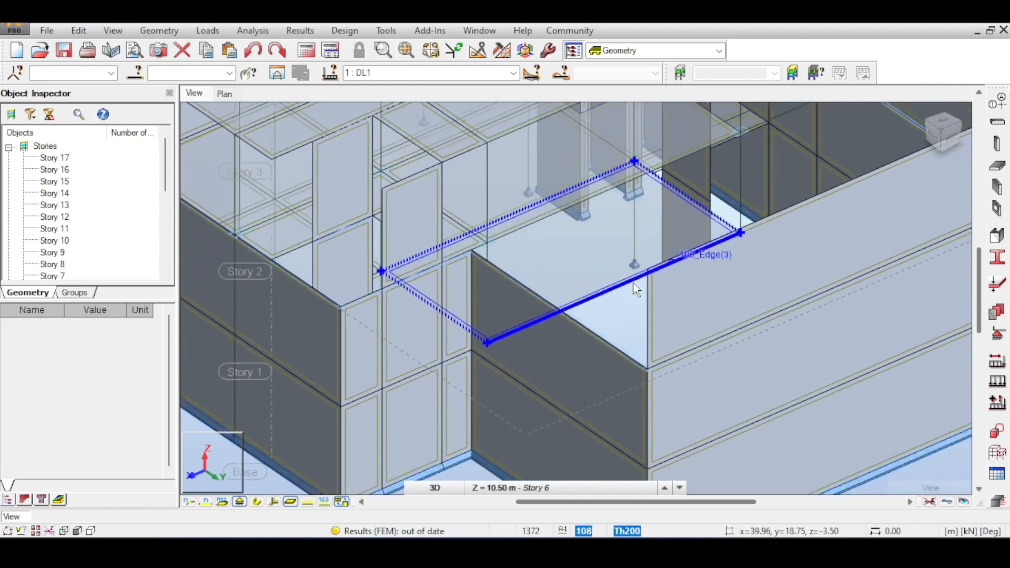
left_click(701, 292)
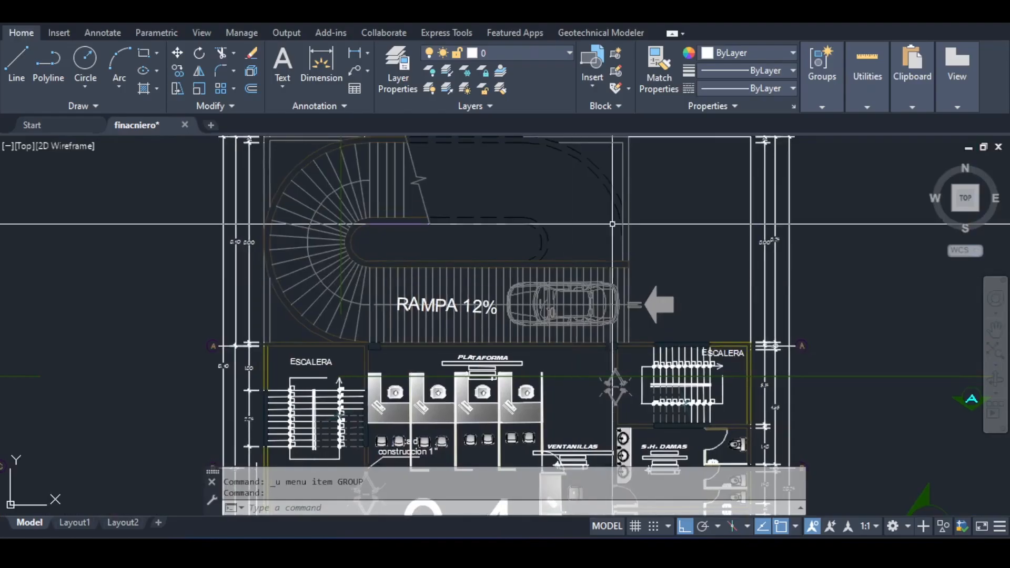
middle_click_drag(369, 395, 500, 194)
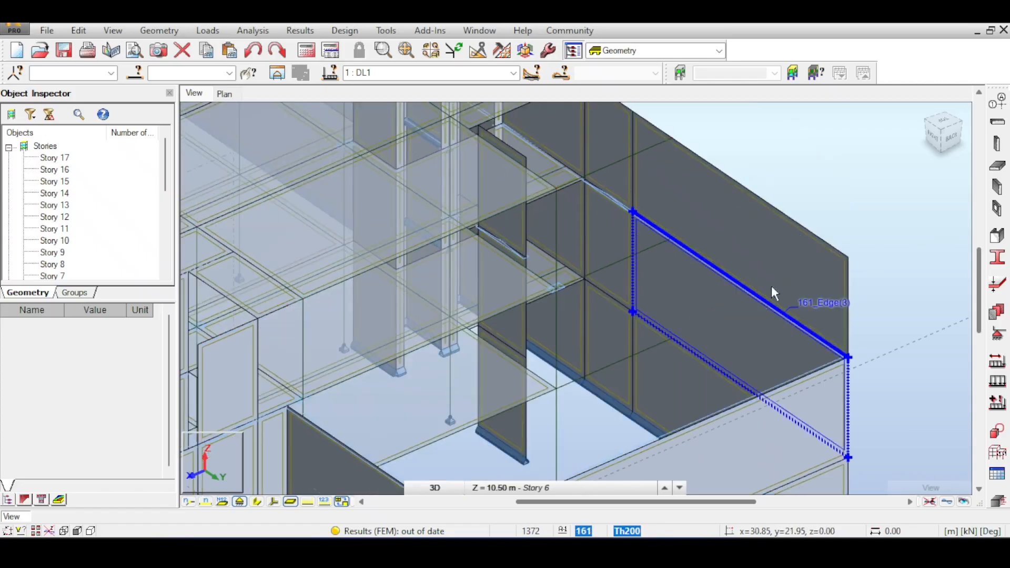
left_click(797, 256)
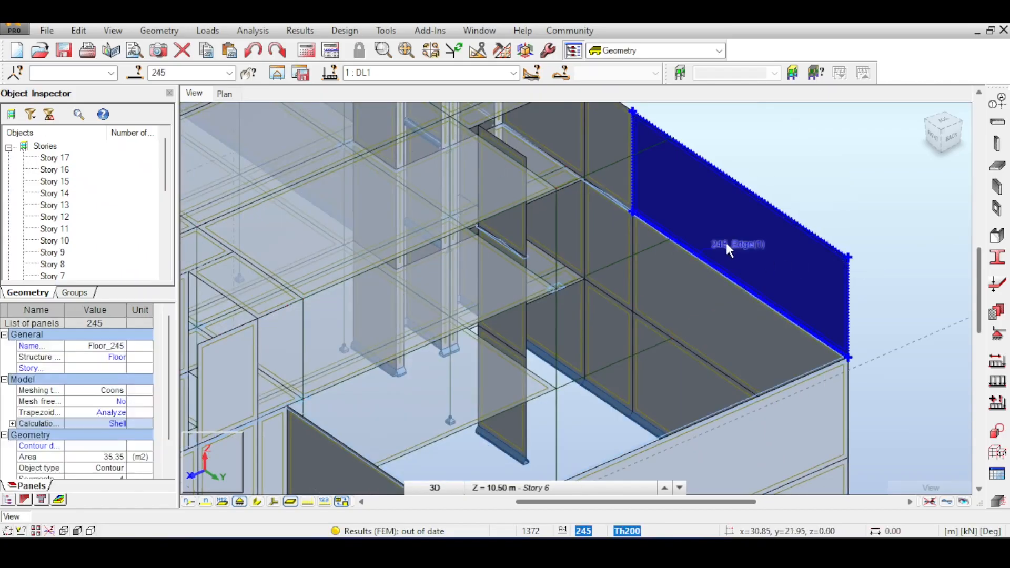
key("Delete")
Step: Inspect the stair opening beside the ramp in the Robot model from above and compare it with the parking plan
middle_click_drag(650, 160, 624, 261)
scroll(624, 261, "down", 1)
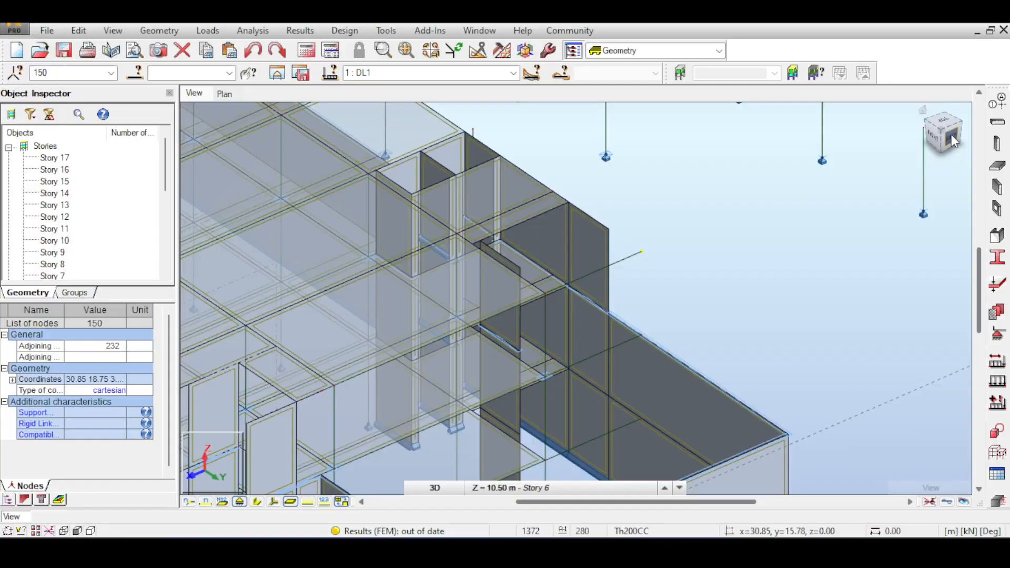
left_click_drag(952, 134, 945, 131)
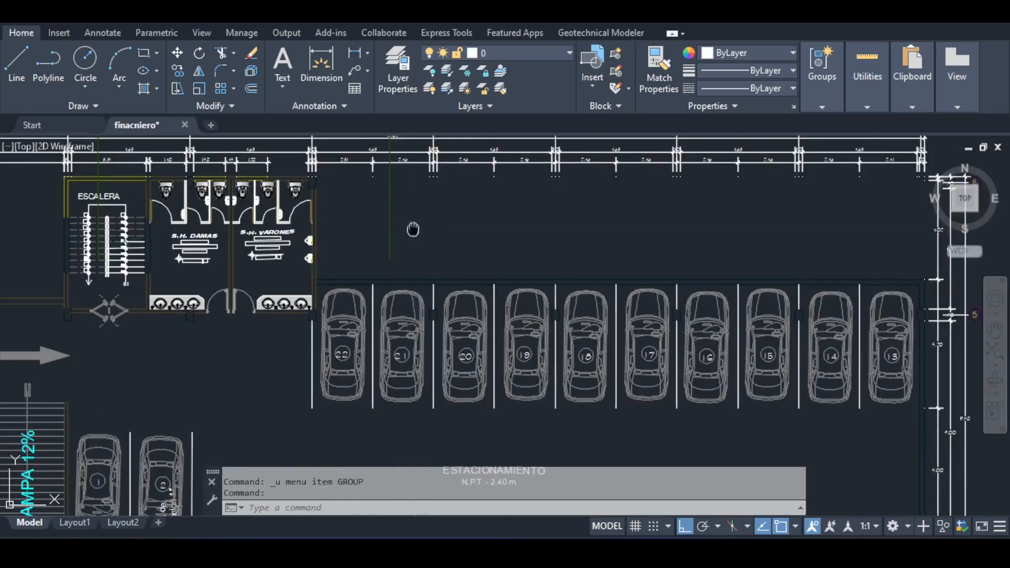
middle_click_drag(424, 205, 505, 144)
scroll(552, 275, "down", 3)
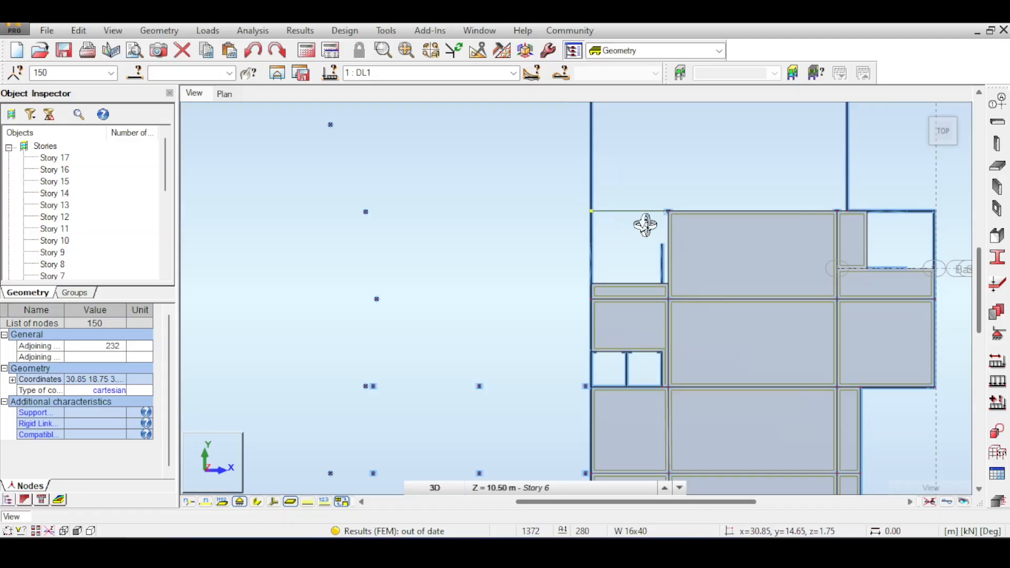
scroll(648, 223, "up", 2)
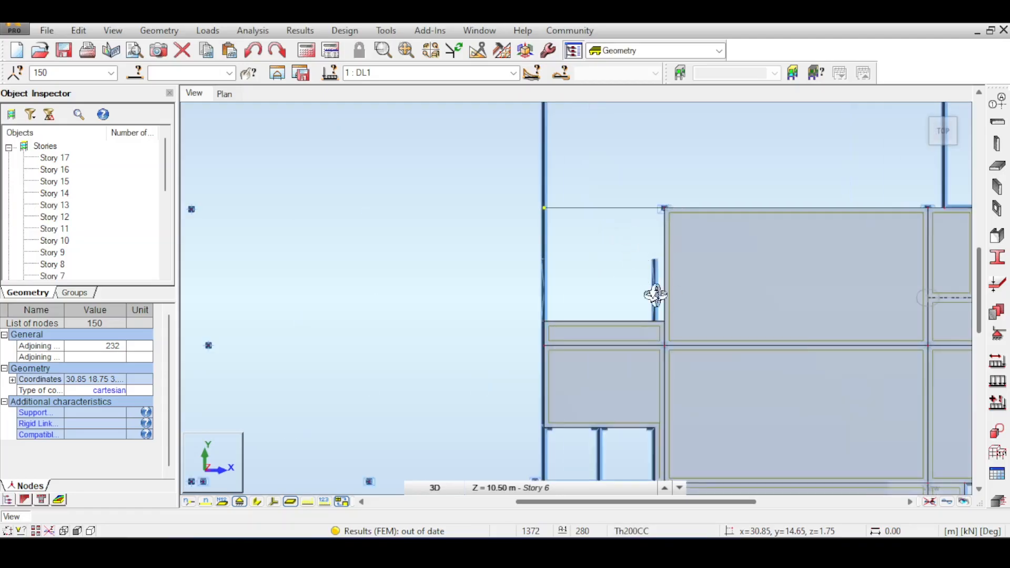
scroll(656, 295, "up", 3)
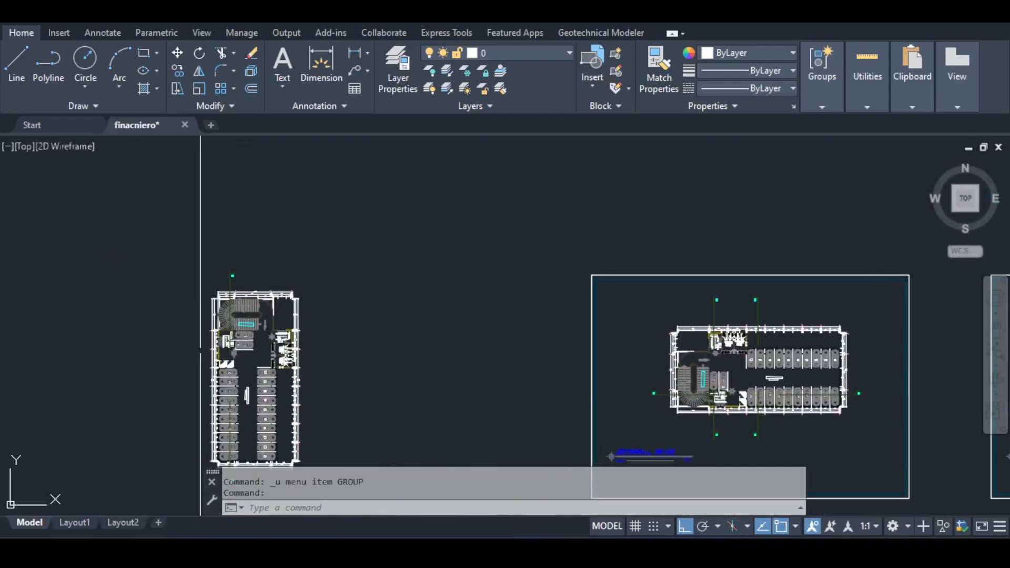
Step: Examine the rotated basement plan around the stair and lift shafts between axes A and C
scroll(247, 361, "up", 6)
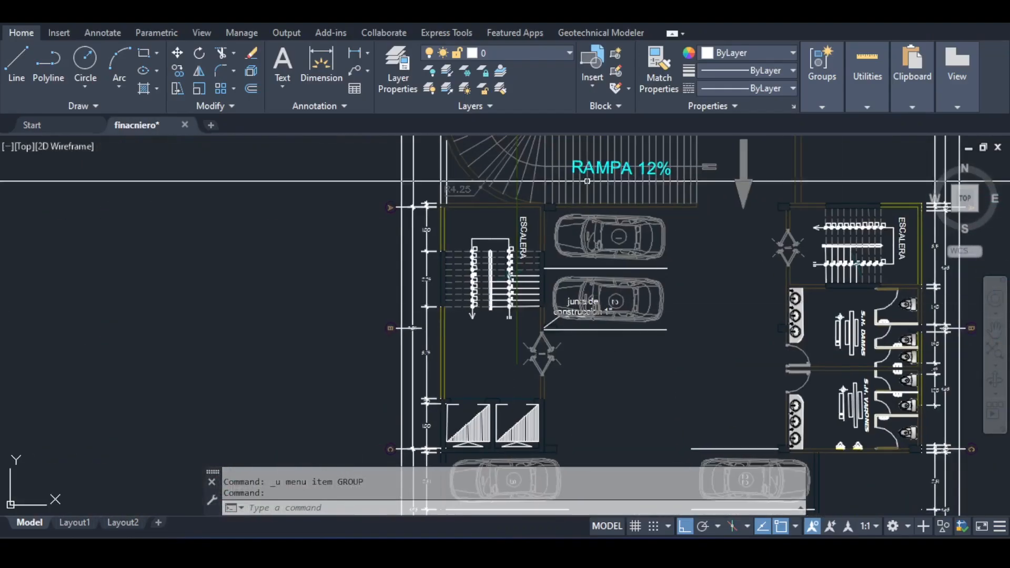
scroll(587, 181, "up", 4)
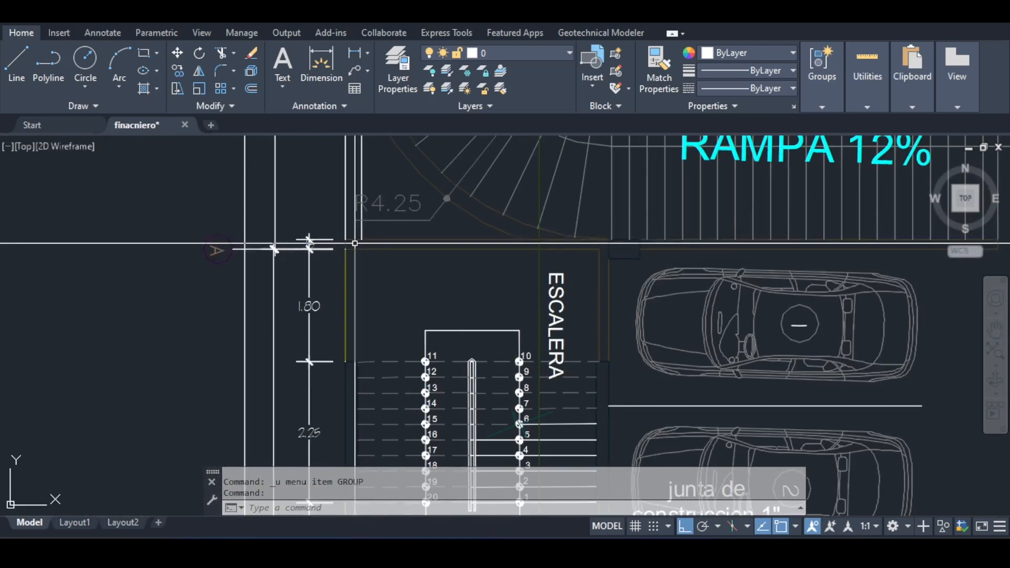
scroll(384, 269, "down", 4)
scroll(474, 211, "up", 3)
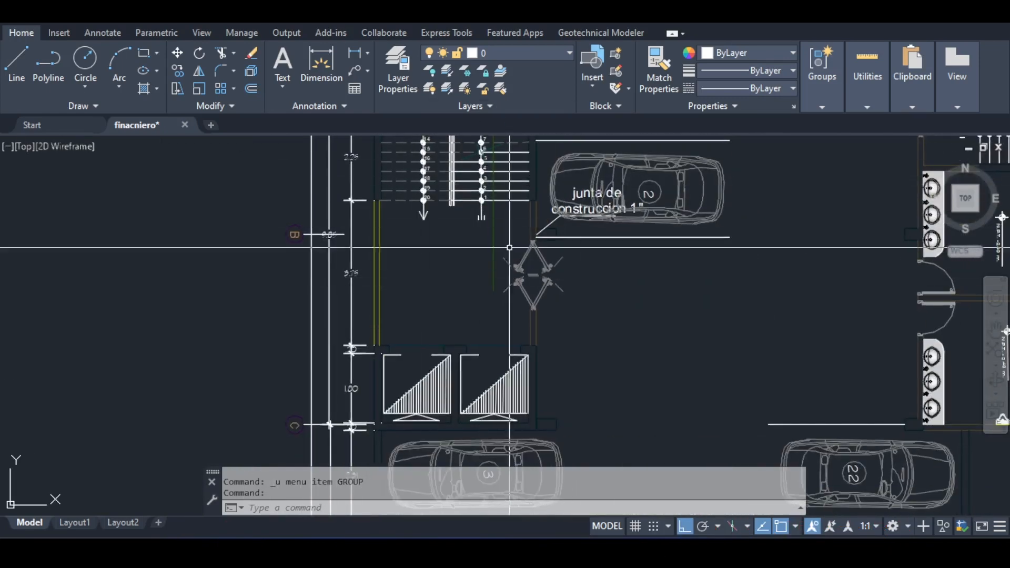
scroll(519, 265, "down", 2)
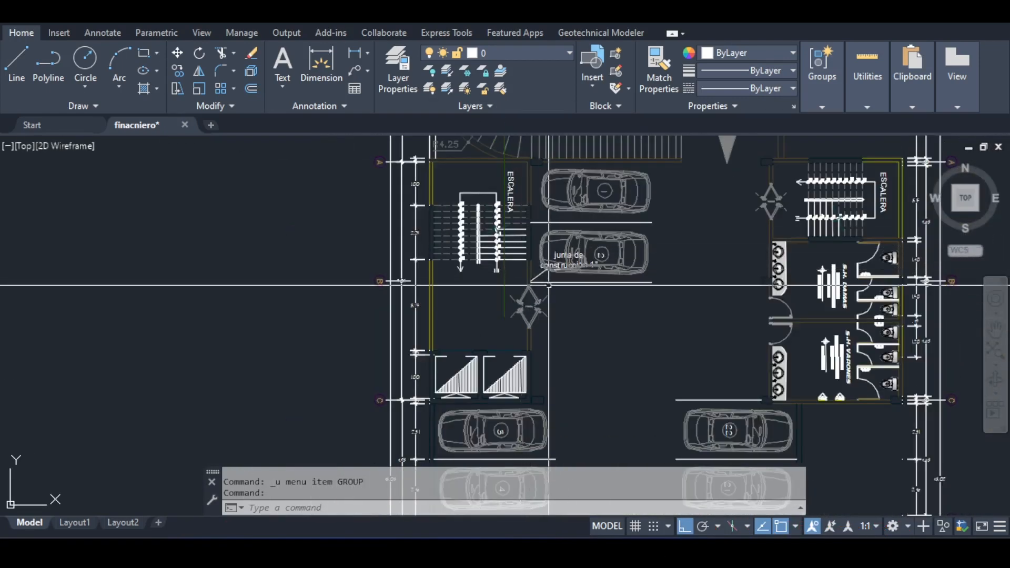
middle_click_drag(519, 259, 519, 329)
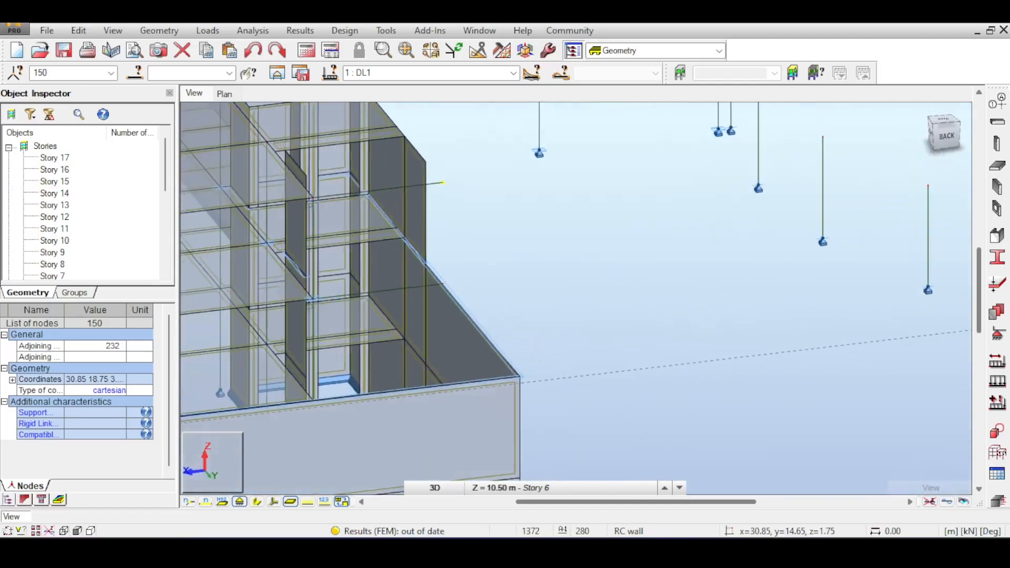
Step: Orbit around the stair core in the Robot model and examine the stair's wall layout and dimensions in the basement plan between axes A and B
middle_click_drag(369, 211, 443, 243, "shift")
middle_click_drag(364, 272, 380, 228, "shift")
mouse_move(449, 163)
middle_mouse_down("shift")
mouse_move(438, 159)
mouse_move(514, 198)
middle_mouse_up("shift")
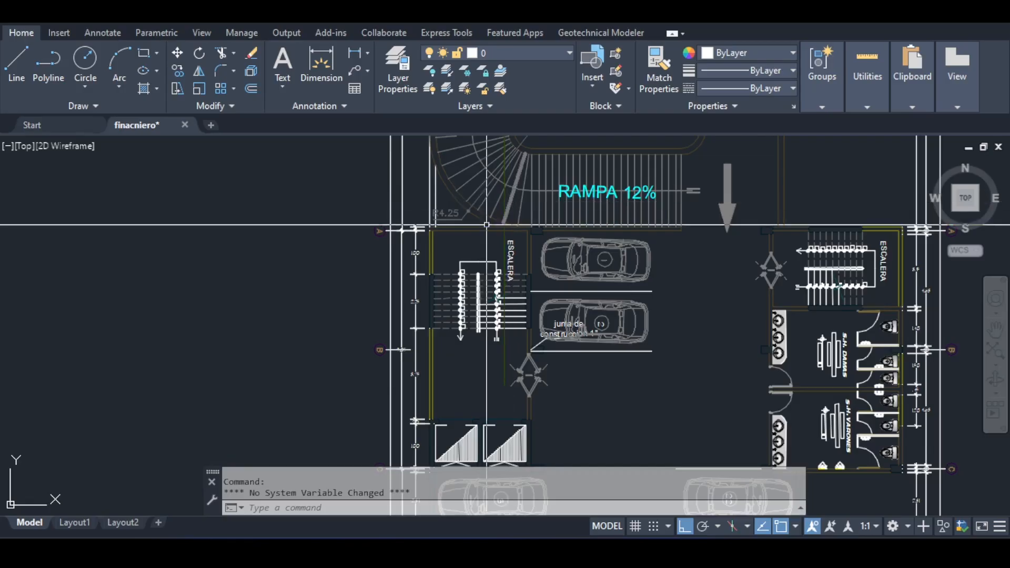
scroll(473, 214, "up", 5)
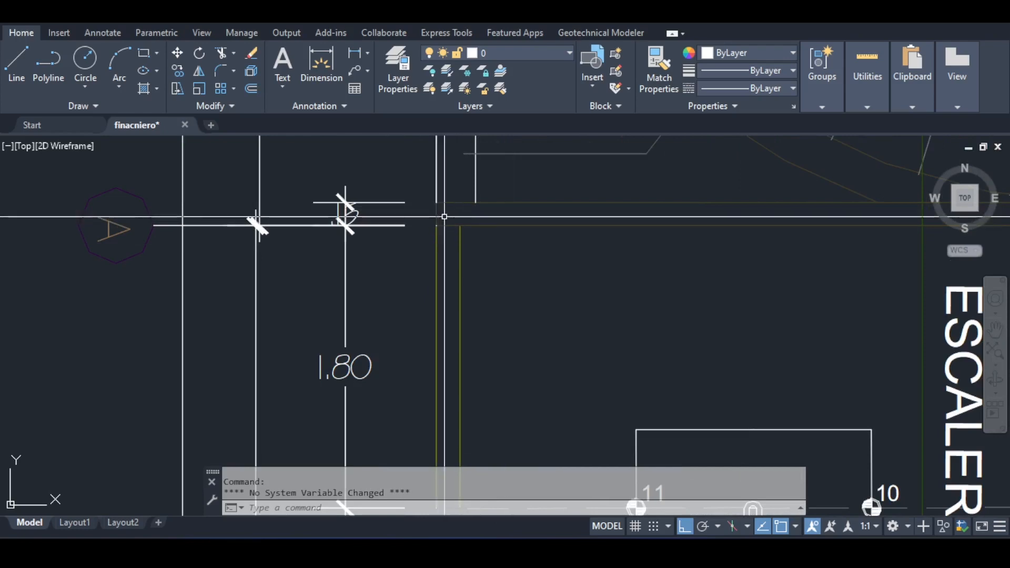
scroll(445, 216, "down", 6)
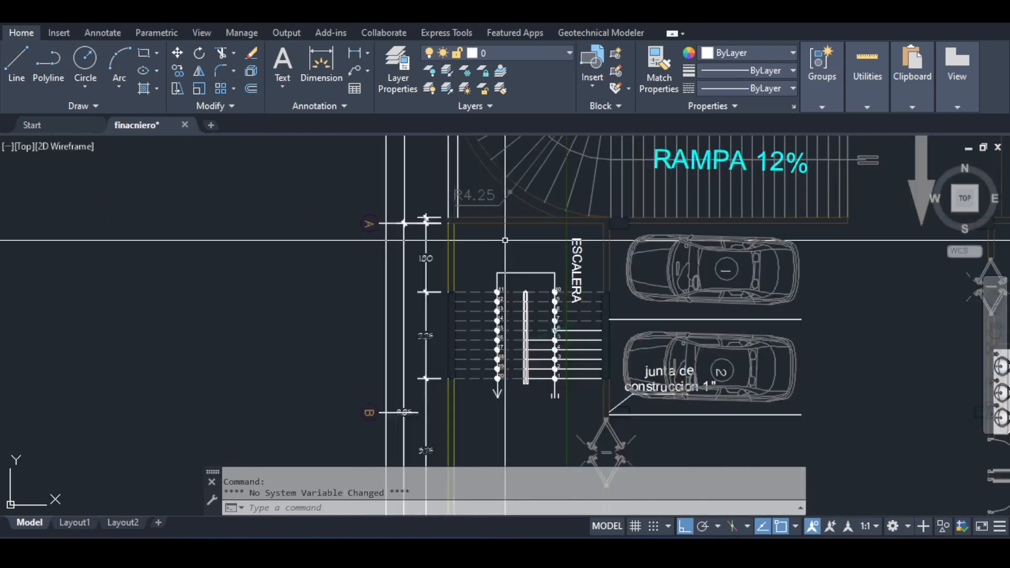
mouse_move(505, 240)
middle_mouse_down()
mouse_move(489, 181)
mouse_move(468, 193)
middle_mouse_up()
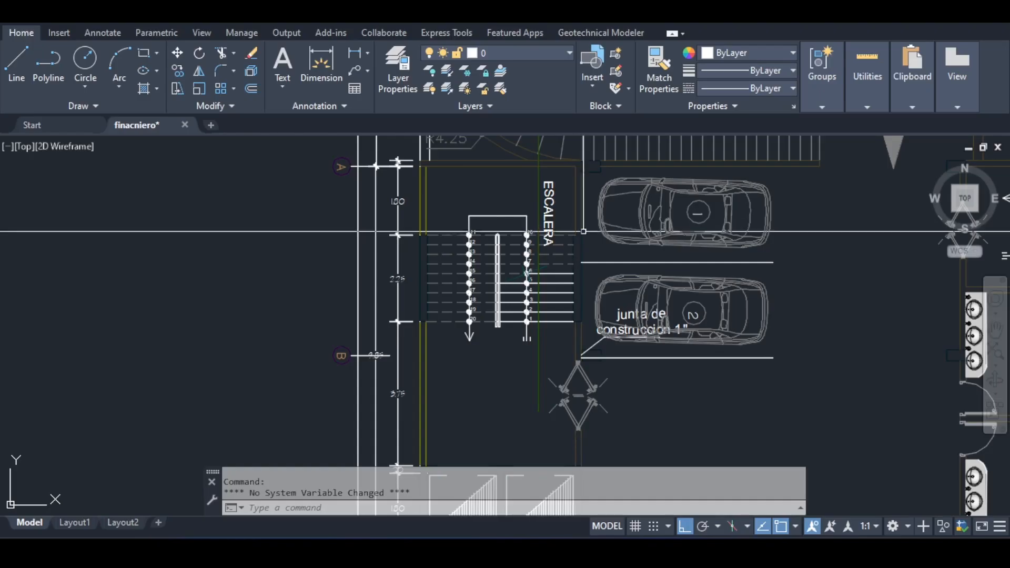
scroll(557, 258, "down", 1)
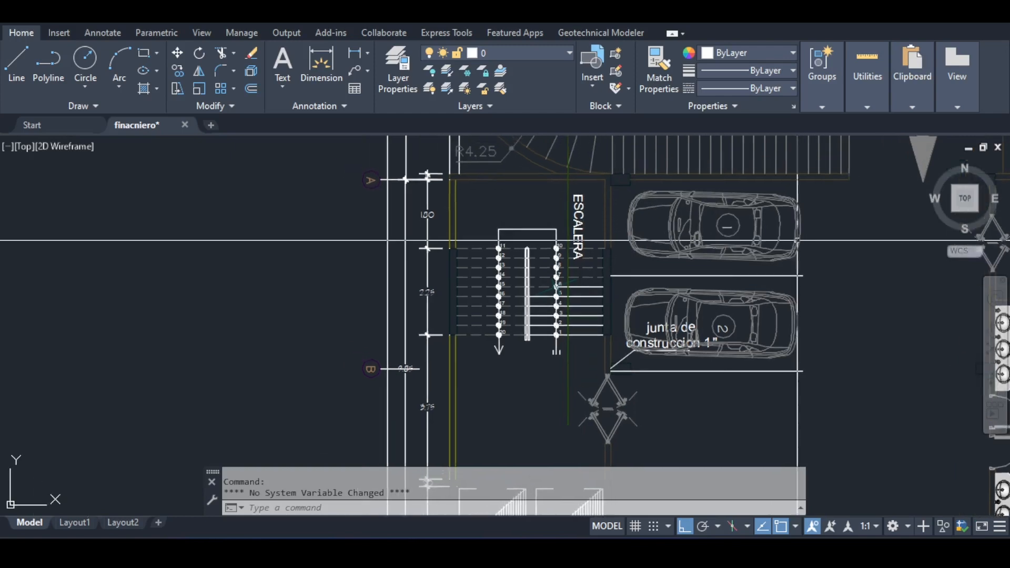
Step: Examine the staircase's treads, landing and side dimensions beside the parking bays between axes A and B in the basement plan
scroll(556, 258, "down", 1)
middle_click_drag(556, 258, 536, 235)
scroll(536, 236, "up", 2)
scroll(536, 236, "up", 3)
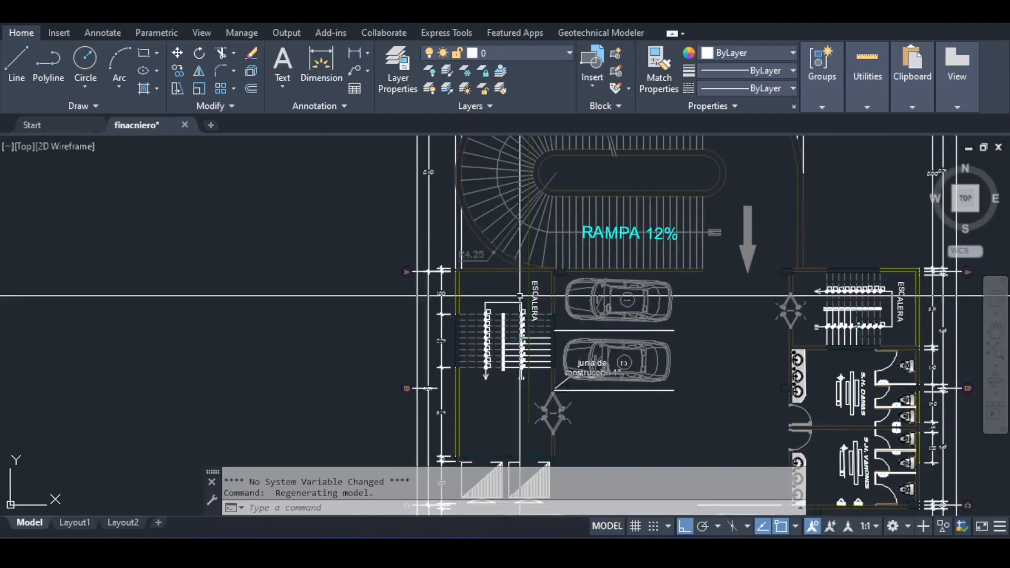
scroll(418, 338, "up", 3)
middle_click_drag(498, 517, 498, 324)
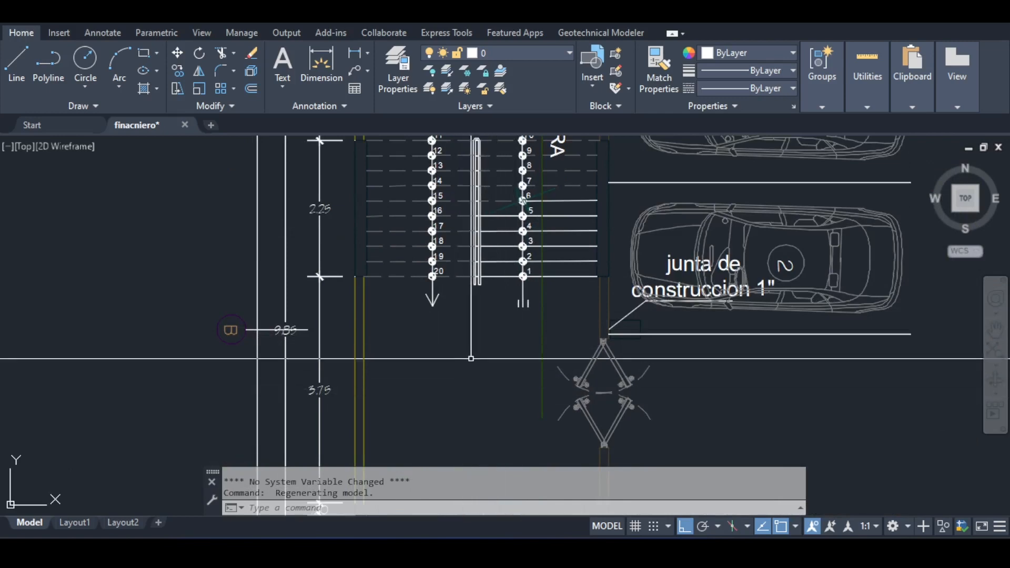
mouse_move(532, 326)
middle_mouse_down()
mouse_move(519, 363)
mouse_move(534, 351)
middle_mouse_up()
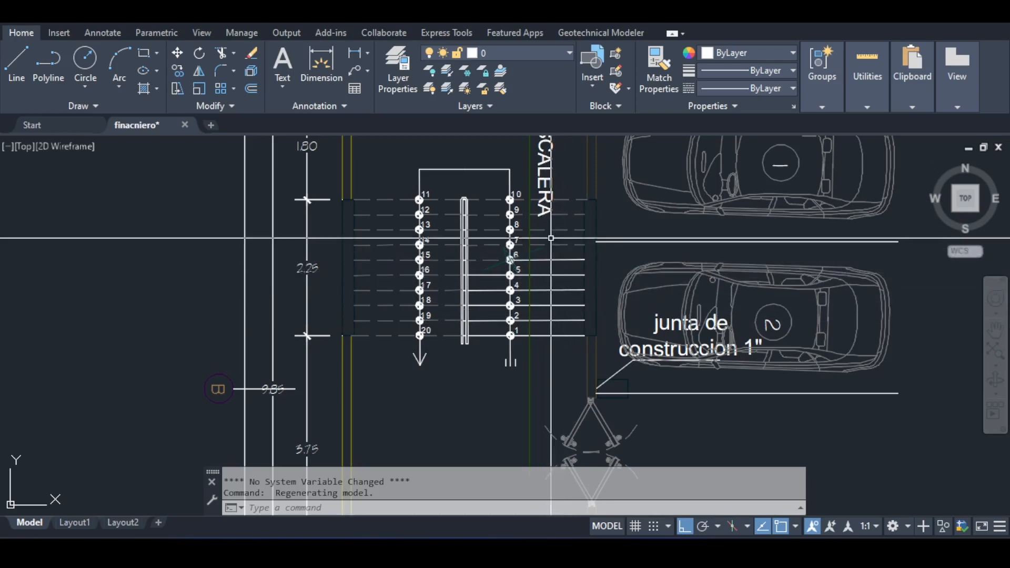
middle_click_drag(550, 213, 552, 259)
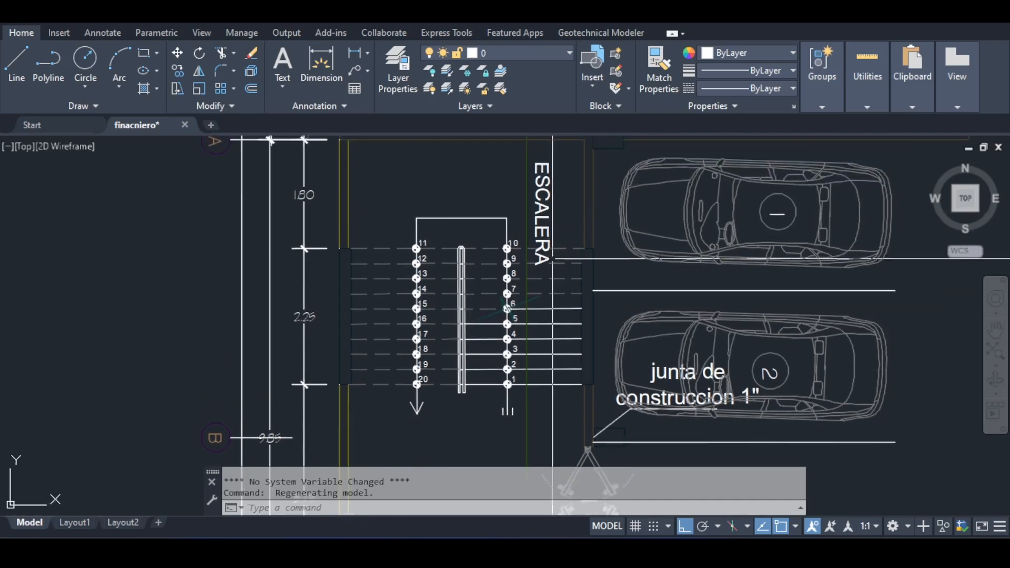
mouse_move(527, 203)
middle_mouse_down()
mouse_move(539, 229)
mouse_move(474, 218)
mouse_move(303, 223)
middle_mouse_up()
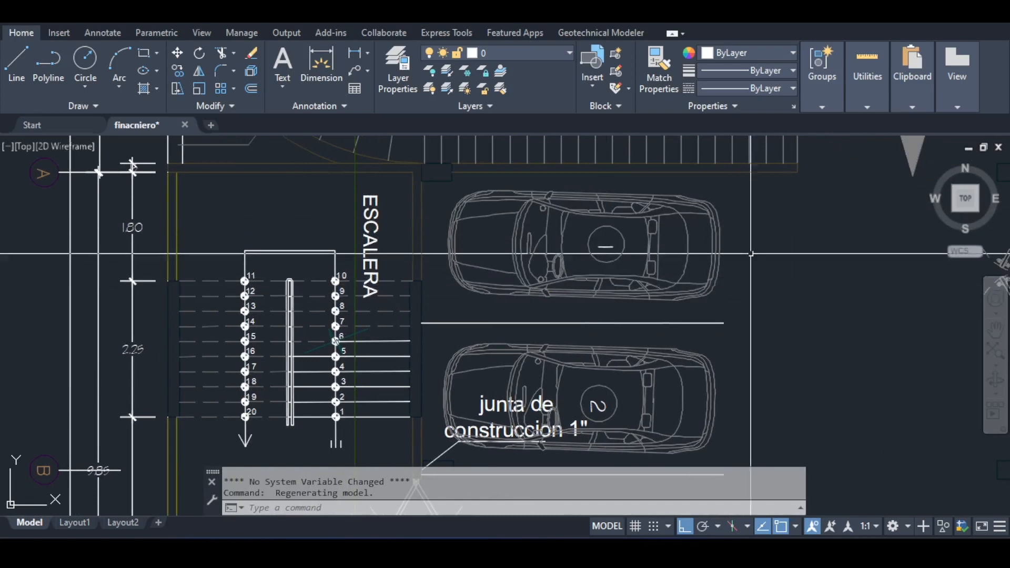
middle_click_drag(573, 262, 617, 303)
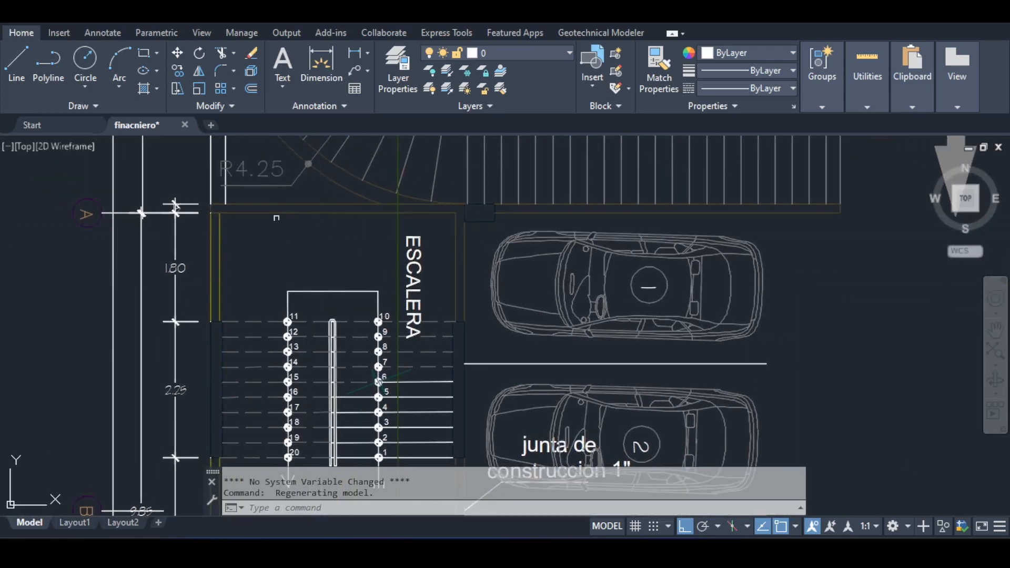
middle_click_drag(379, 354, 384, 265)
middle_click_drag(426, 179, 449, 245)
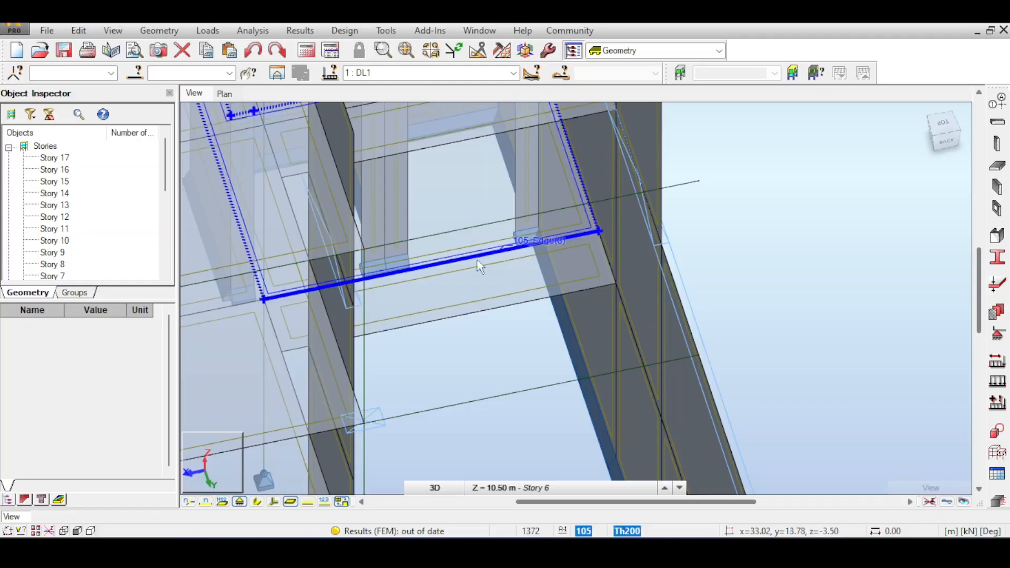
Step: Switch to the Robot model and create a Th200CC floor slab as a mid-height landing at the open side of the stair core
left_click_drag(961, 137, 926, 110)
left_click(927, 110)
scroll(690, 242, "up", 5)
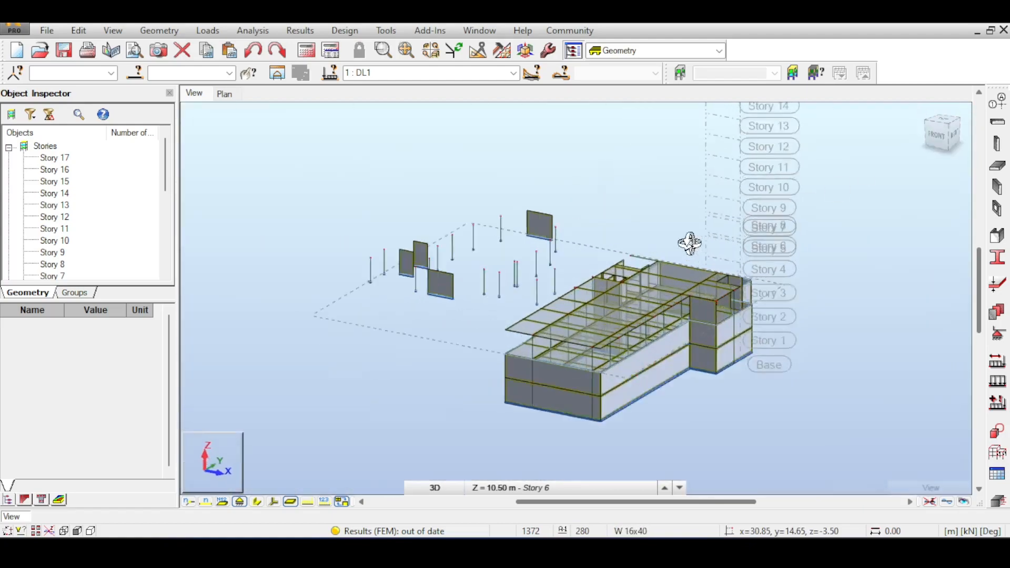
middle_click_drag(643, 197, 587, 222, "shift")
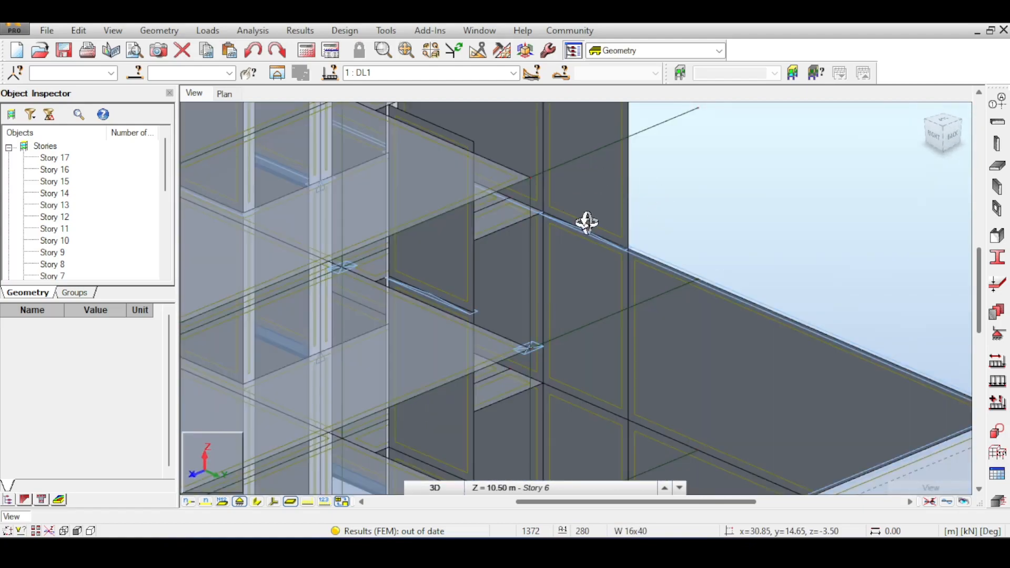
middle_click_drag(658, 128, 595, 384)
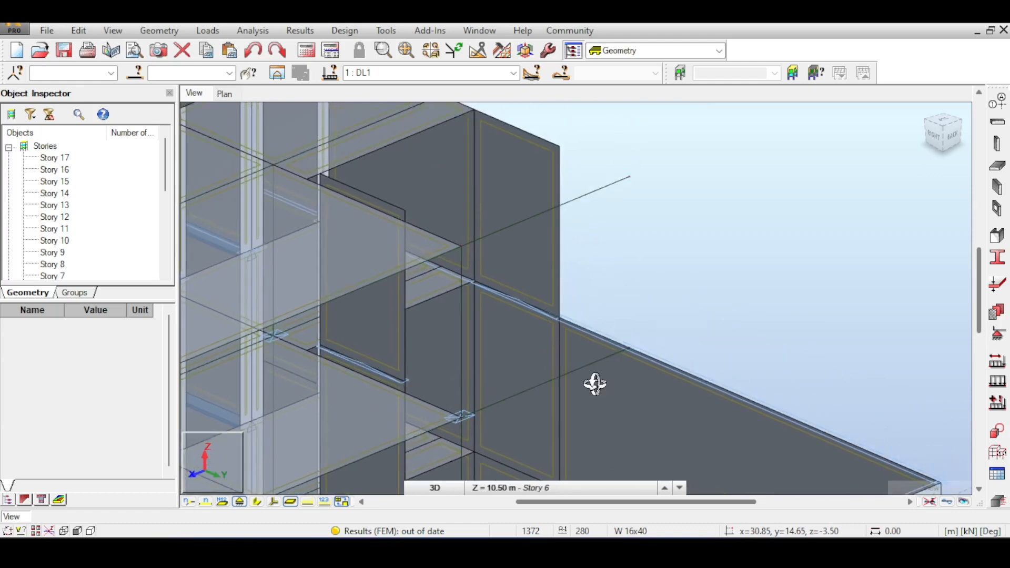
right_click(647, 183)
left_click(654, 185)
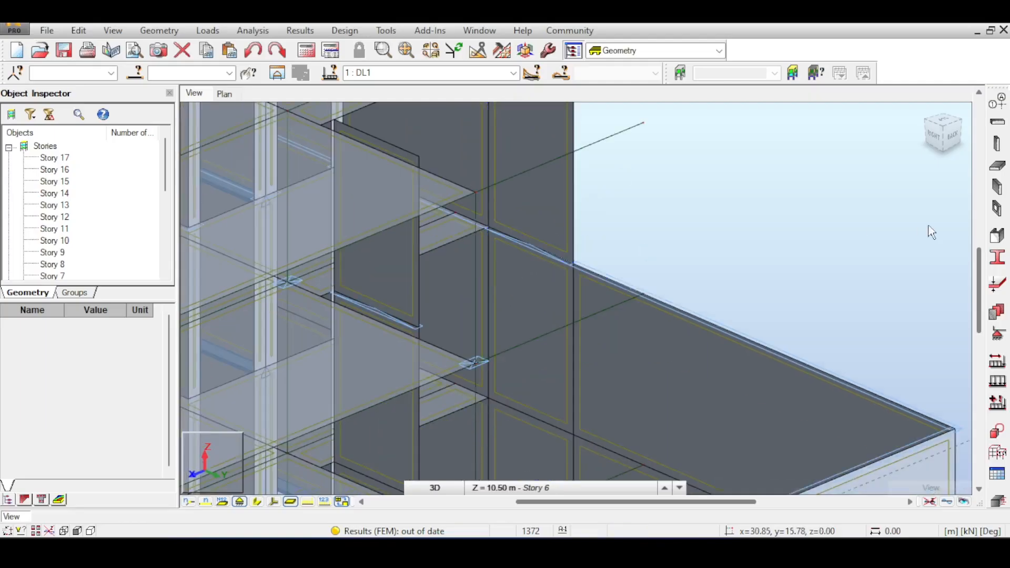
middle_click_drag(929, 227, 889, 184)
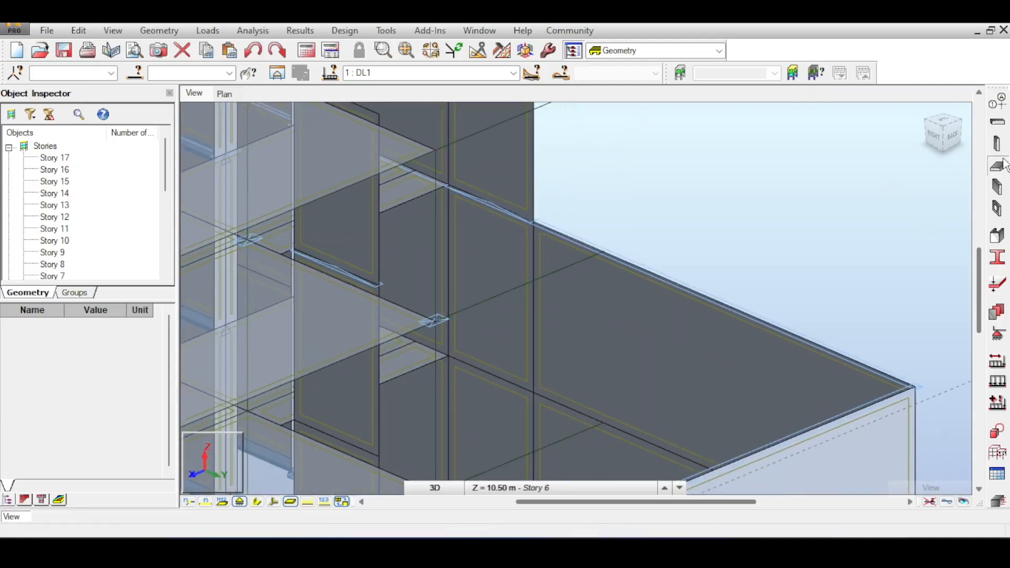
left_click(1003, 165)
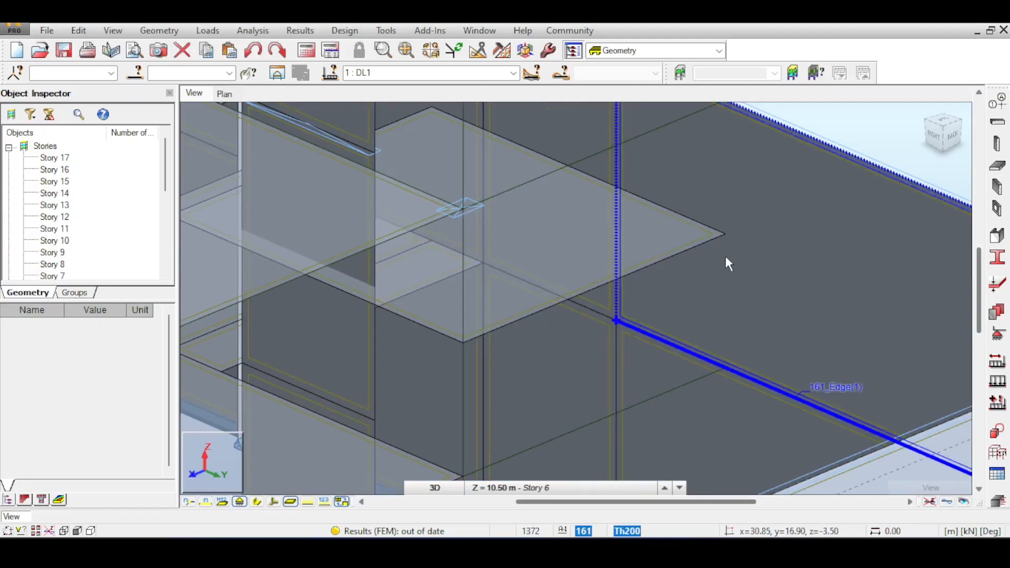
Step: Inspect how the landing slab sits against the stair core walls and the long perimeter wall
middle_click_drag(722, 252, 605, 324)
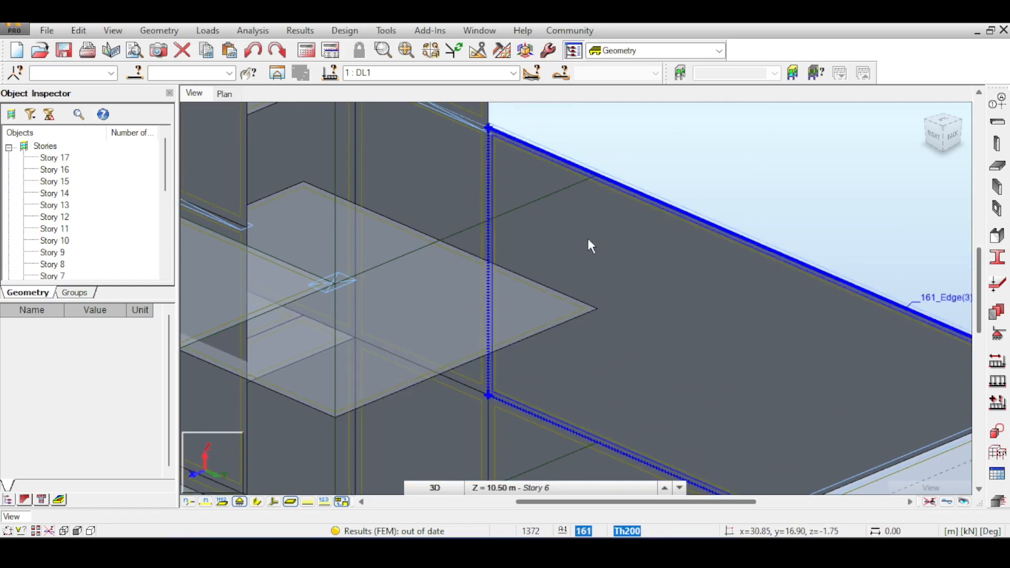
middle_click_drag(606, 273, 563, 271)
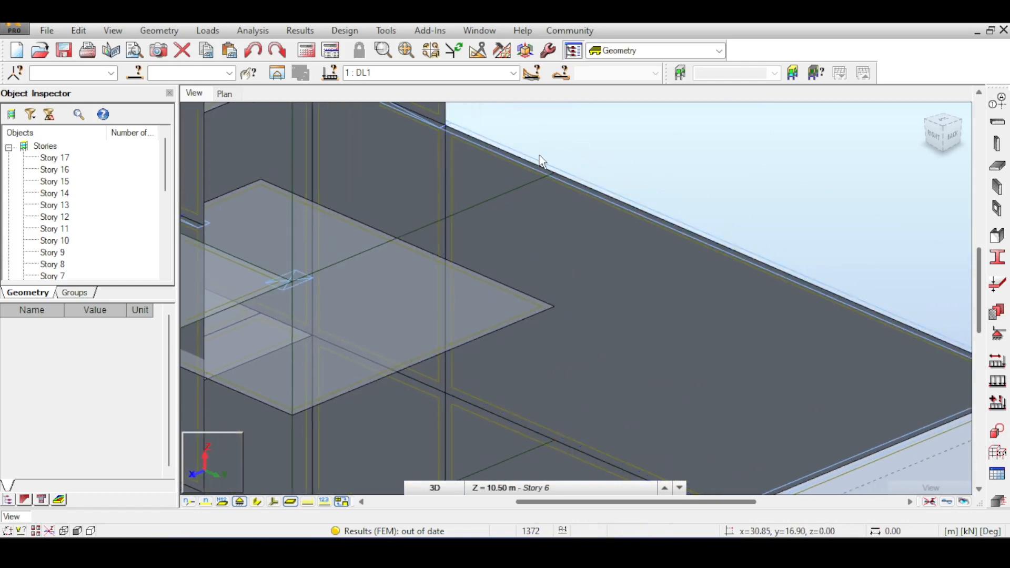
scroll(558, 387, "down", 1)
scroll(514, 266, "down", 1)
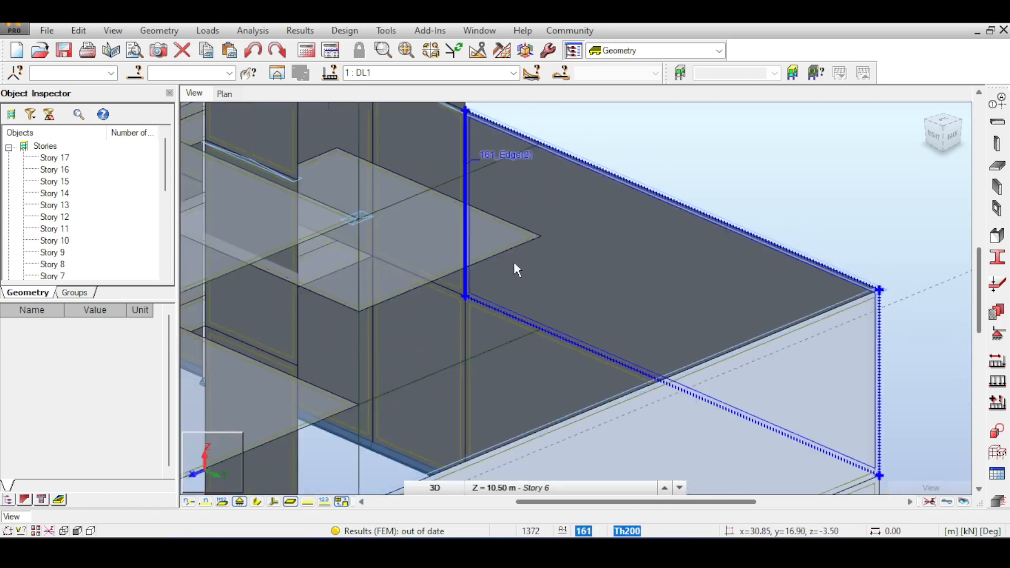
scroll(523, 284, "down", 1)
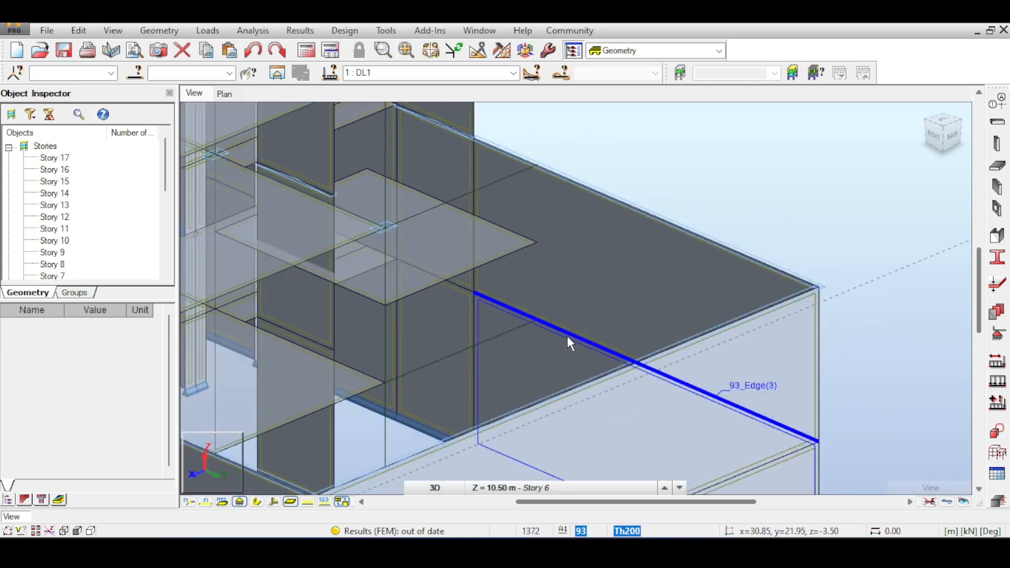
left_click(578, 315)
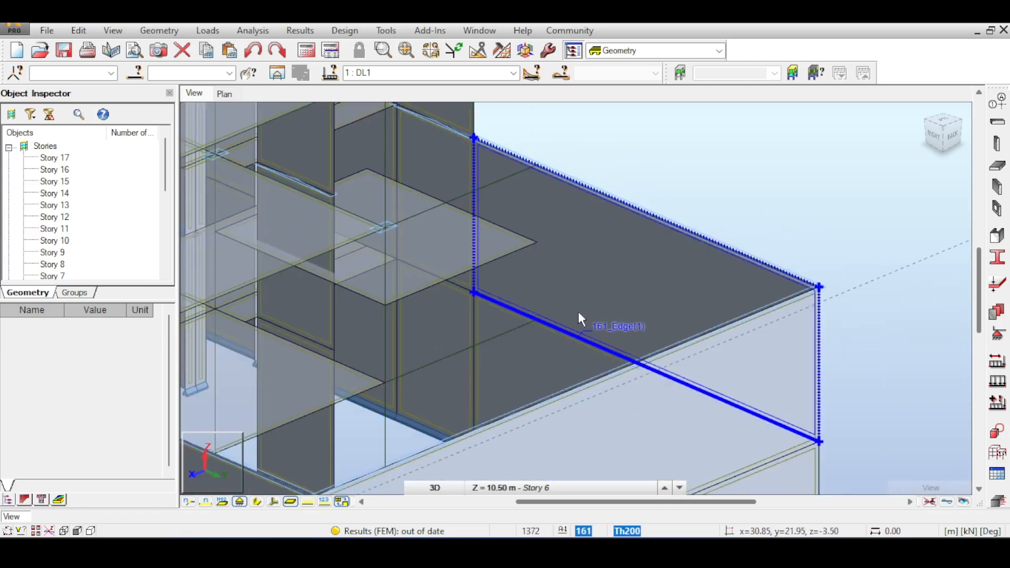
middle_click_drag(566, 262, 496, 315)
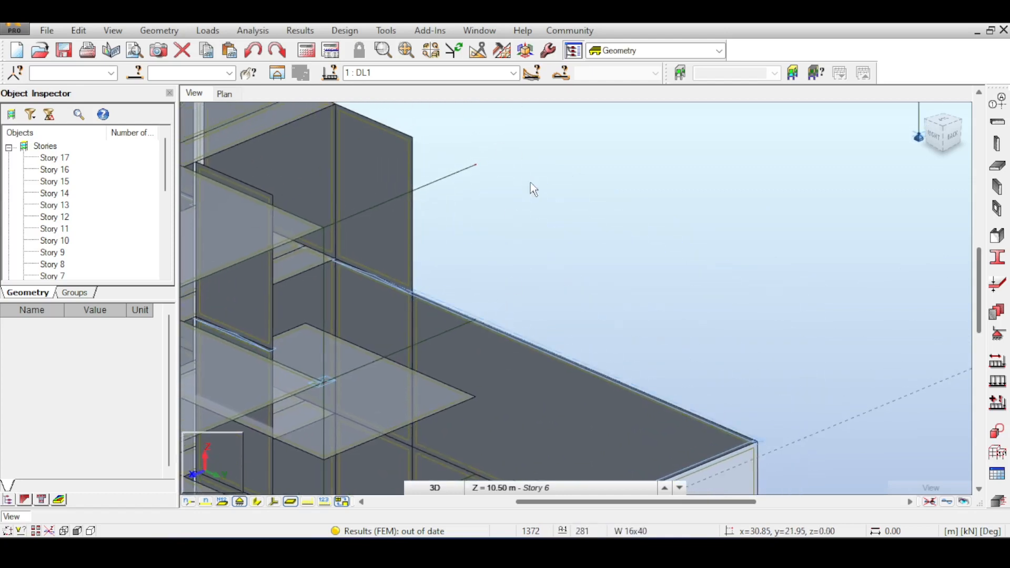
middle_click_drag(343, 372, 431, 353)
middle_click_drag(406, 429, 478, 351)
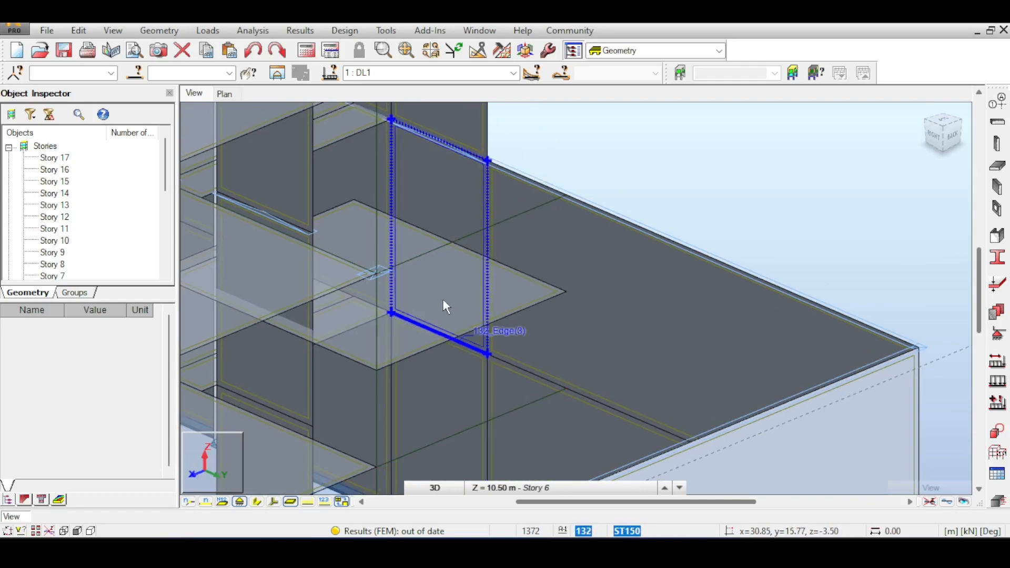
Step: Move the landing slab up one storey with the translation vector 0,0,3.5
left_click(550, 292)
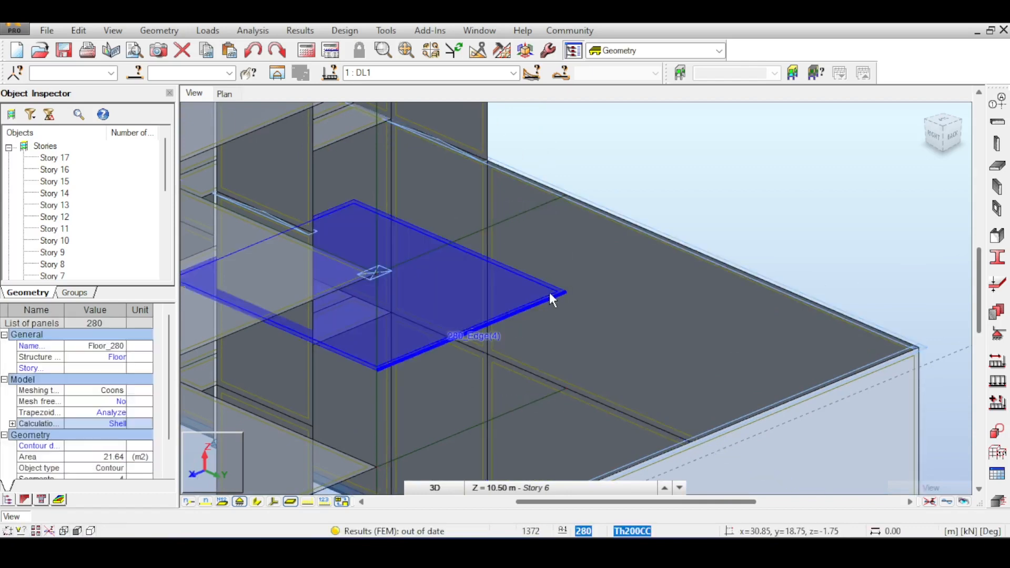
left_click(79, 30)
mouse_move(120, 218)
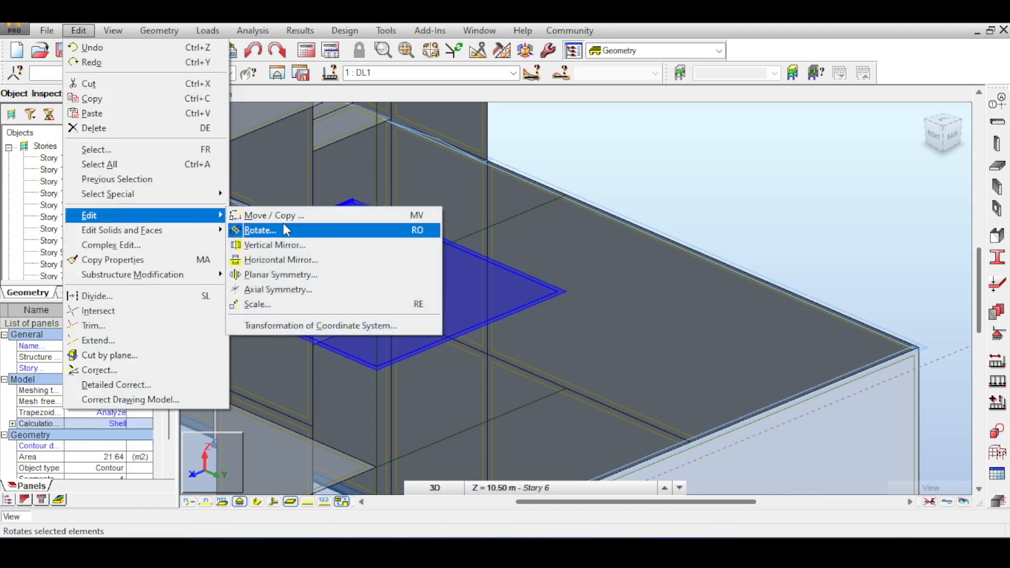
left_click(286, 210)
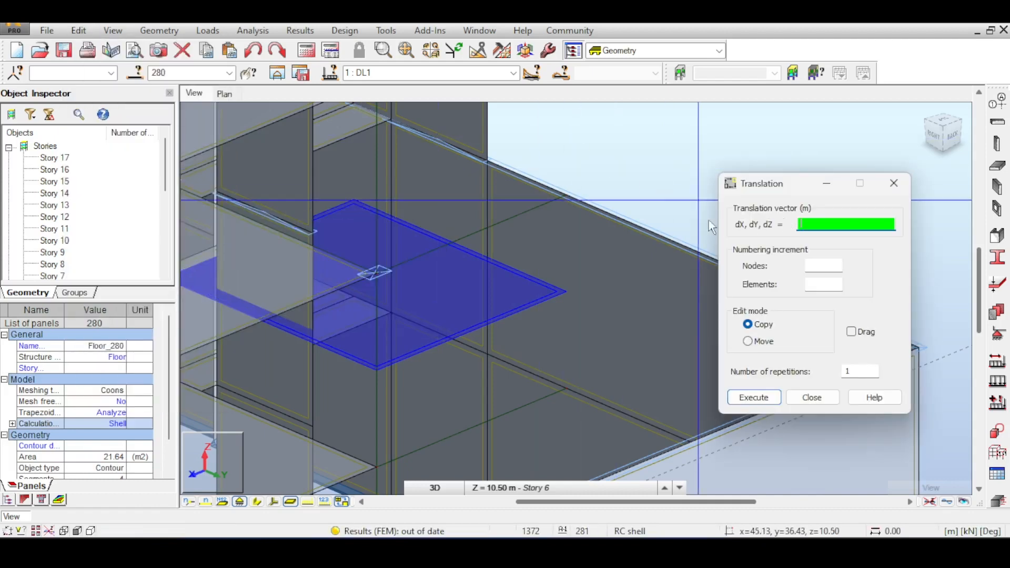
middle_click_drag(562, 204, 451, 203)
left_click(831, 221)
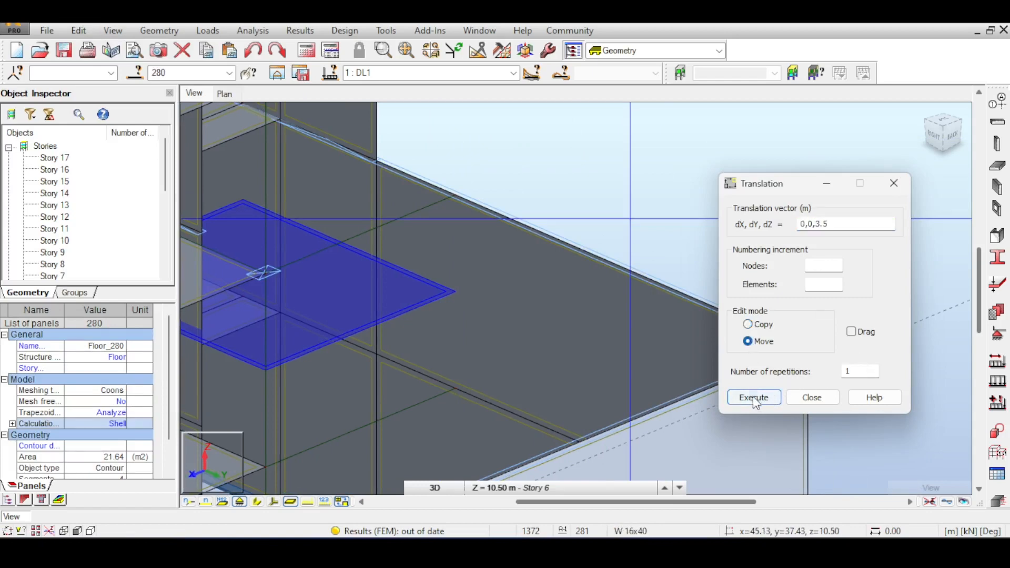
left_click(767, 403)
left_click(813, 397)
middle_click_drag(534, 198, 561, 225)
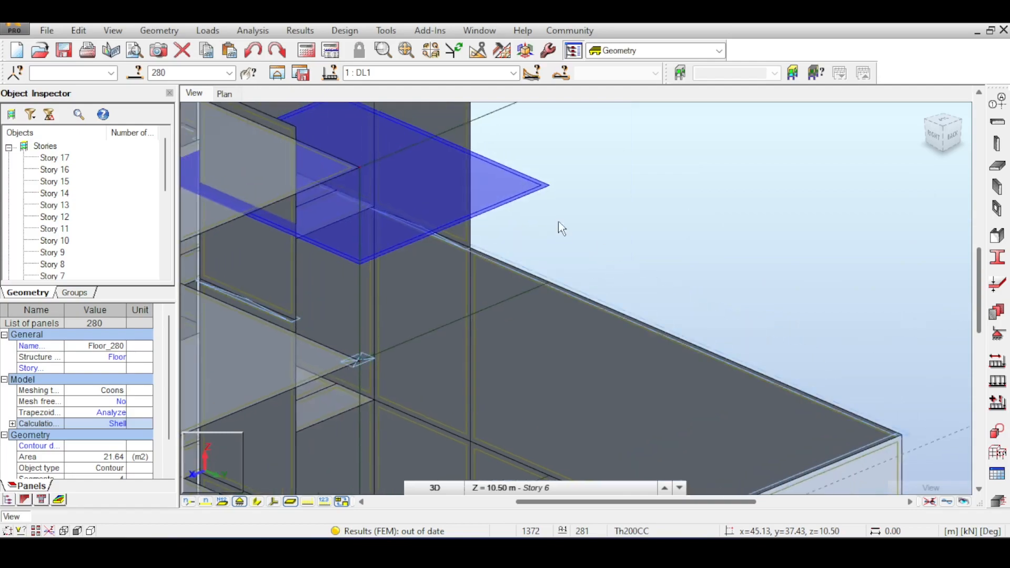
Step: Check the raised landing slab against the surrounding stair walls and delete the slab
left_click(559, 491)
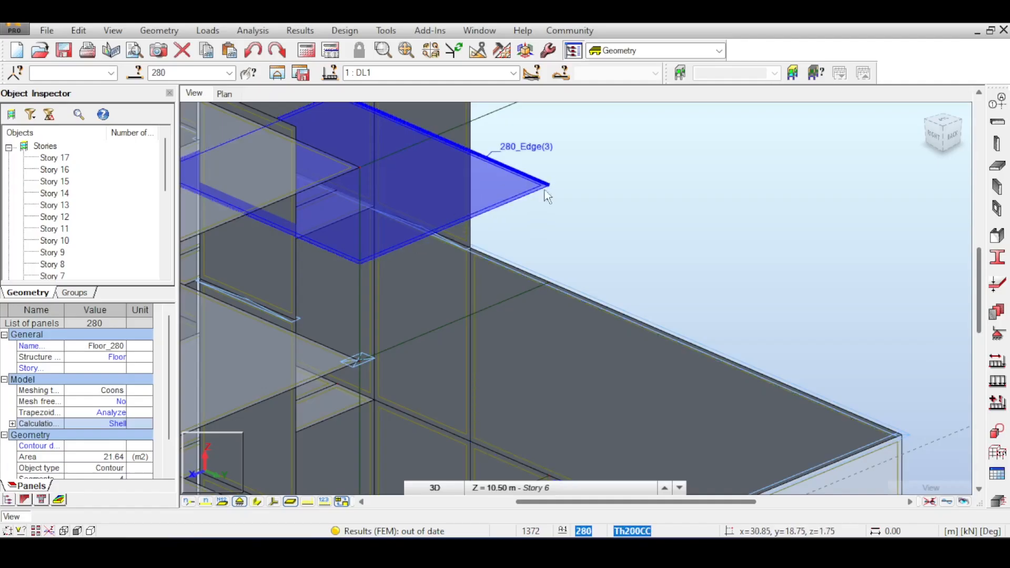
left_click(948, 126)
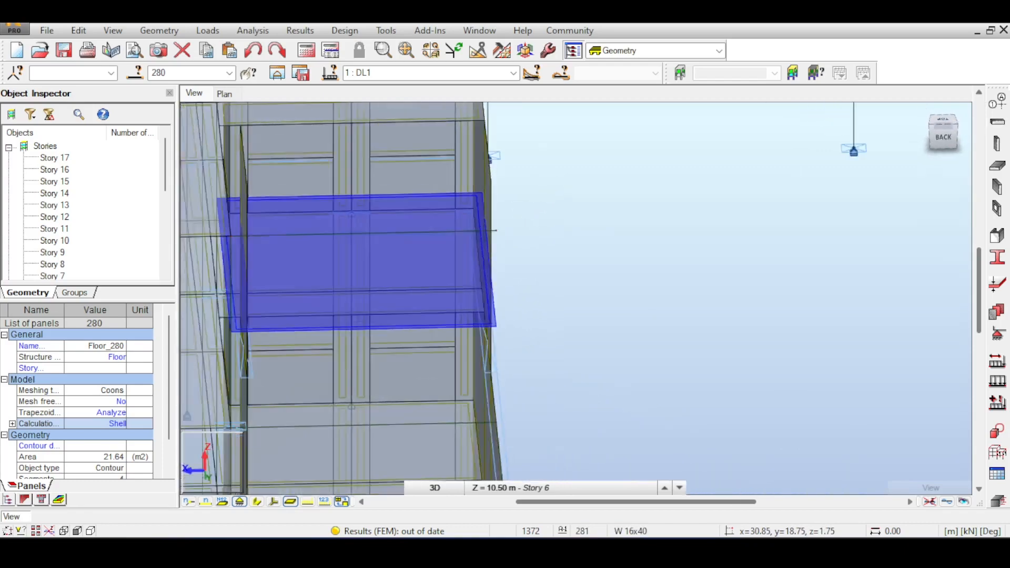
left_click_drag(947, 128, 950, 127)
middle_click_drag(745, 251, 830, 251)
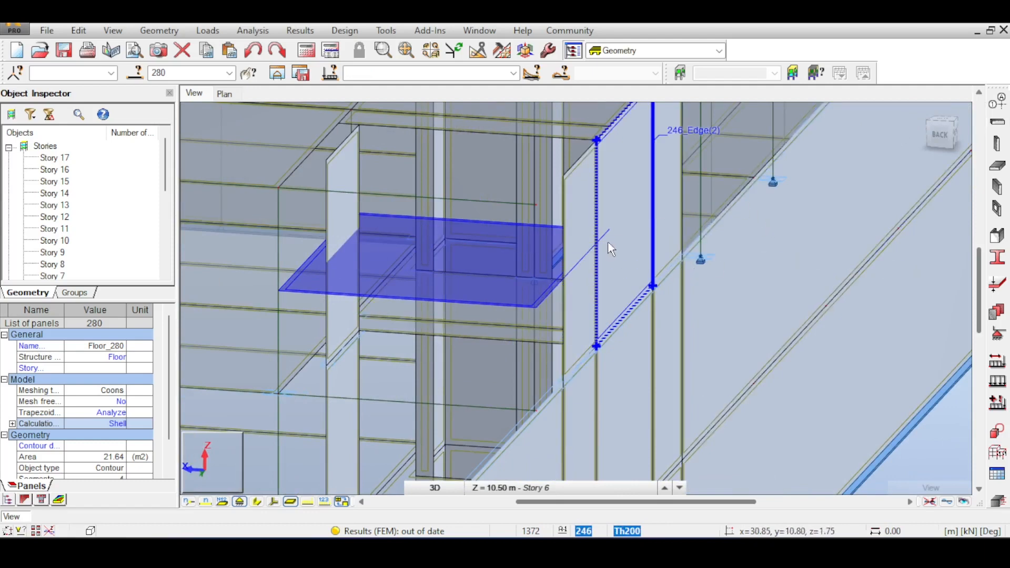
key("Delete")
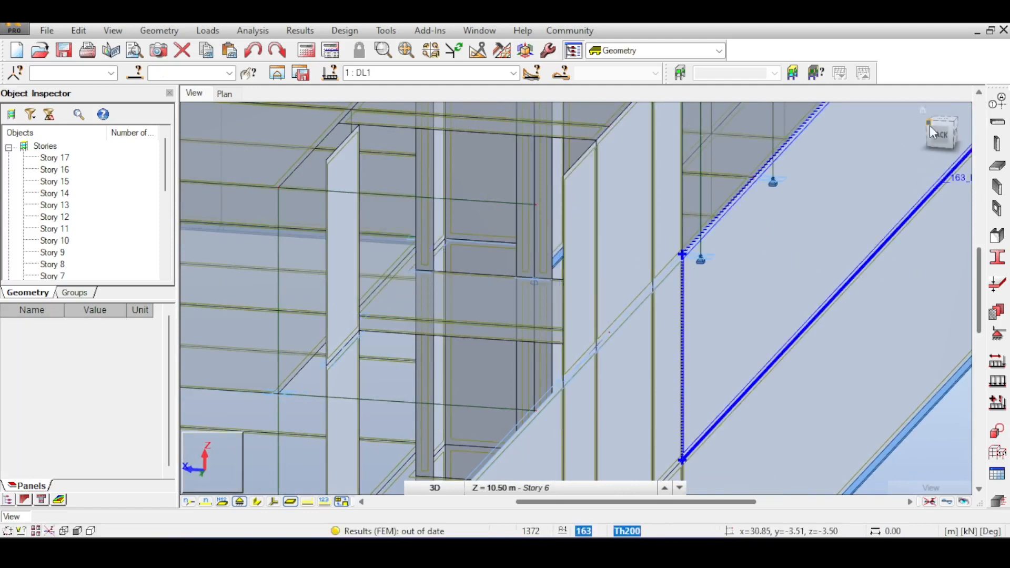
Step: Switch to Sticky Notes and add "7) Close gap near NW staircase" and "8) staircase modeling" to the list of deferred points
left_click(930, 125)
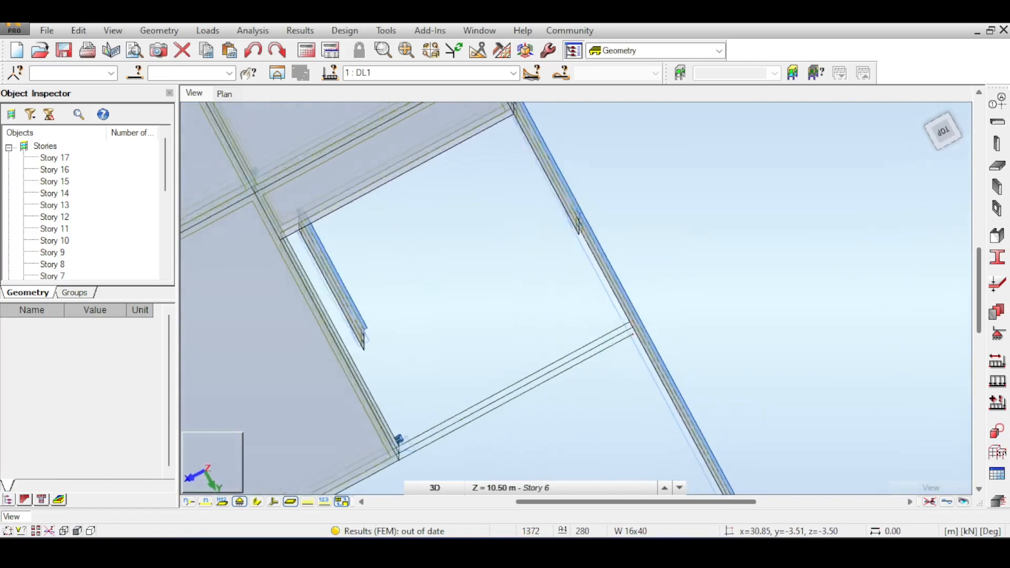
middle_click_drag(526, 316, 542, 258, "shift")
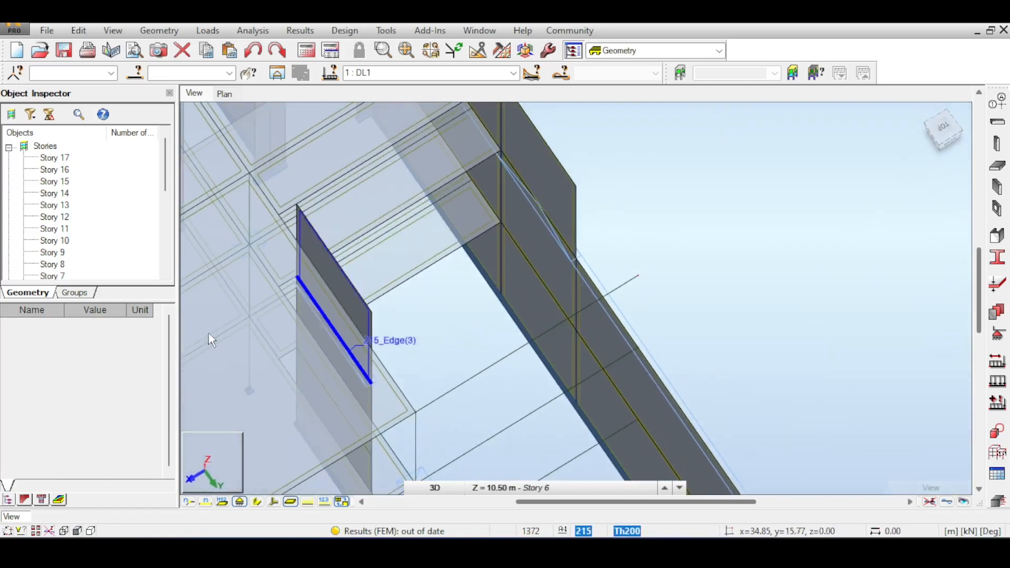
mouse_move(521, 552)
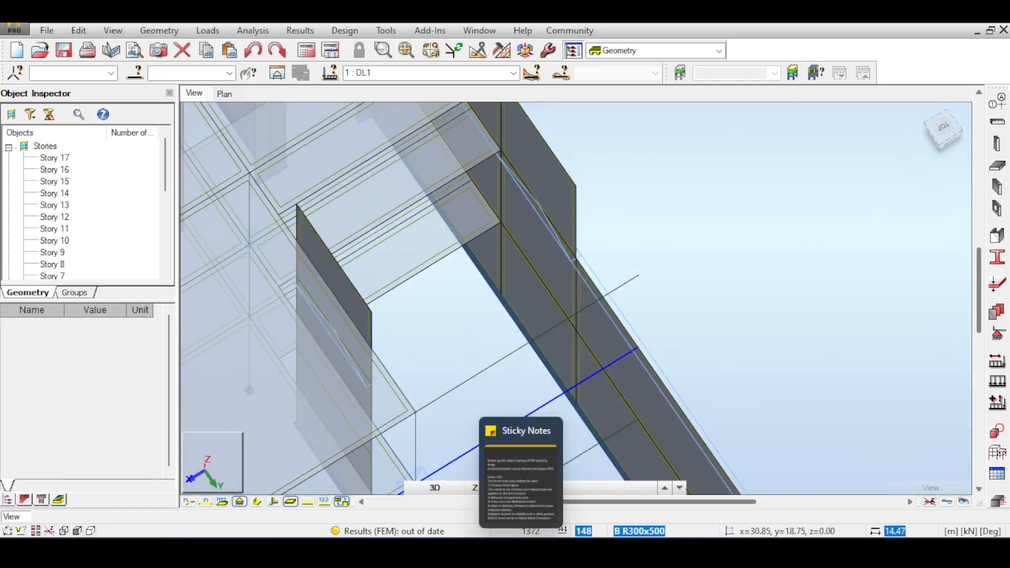
left_click(521, 474)
key("Return")
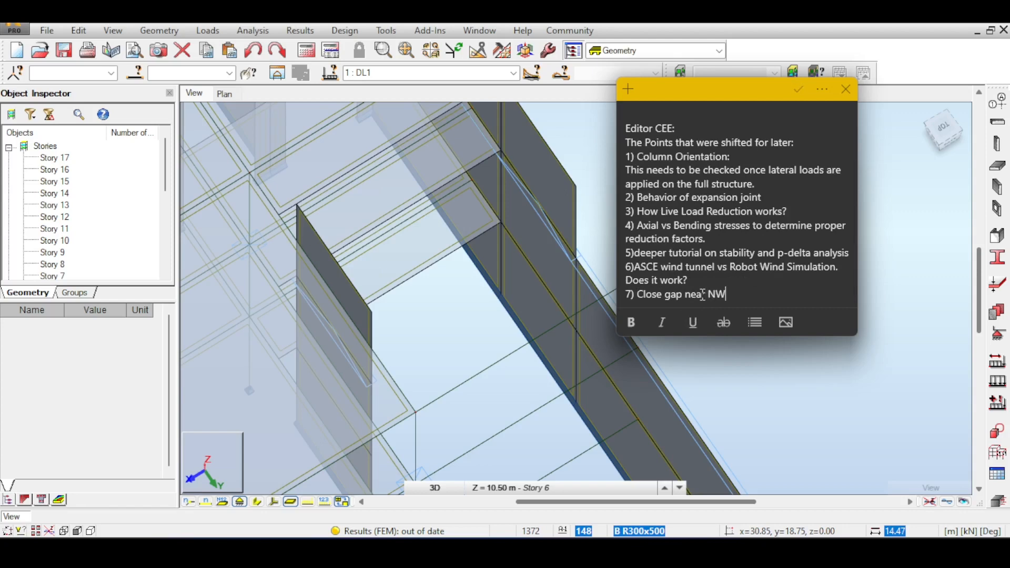
type("se")
key("Return")
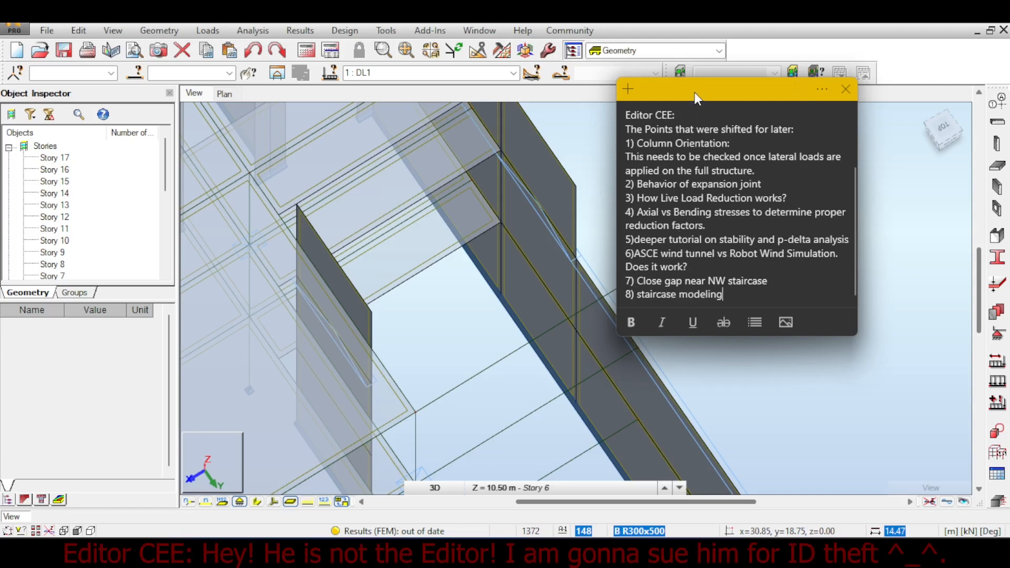
left_click_drag(695, 93, 767, 66)
left_click_drag(732, 104, 808, 242)
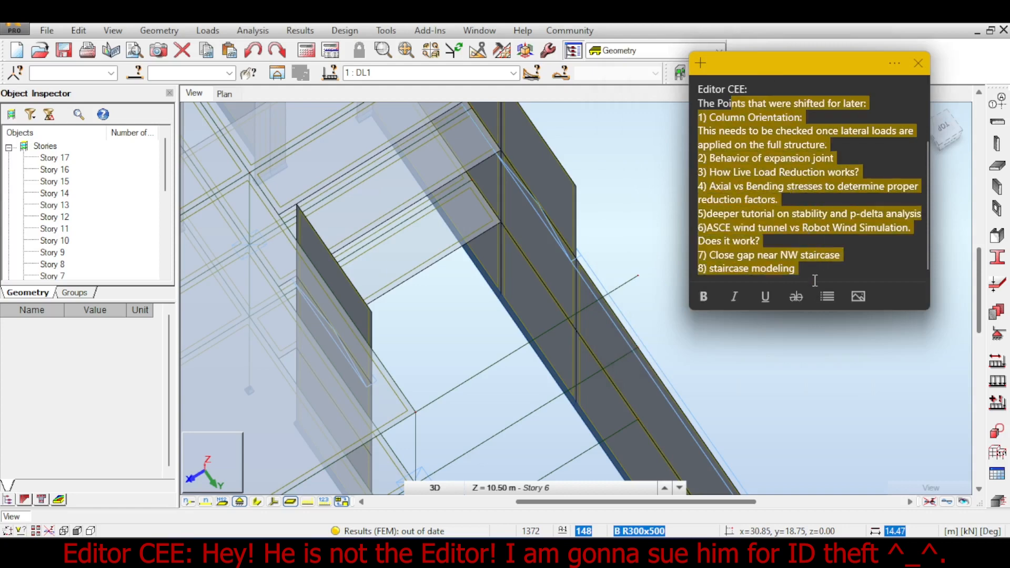
Step: Switch back to Robot Structural Analysis and inspect the open bay between the slab corner and the long perimeter wall
left_click(661, 271)
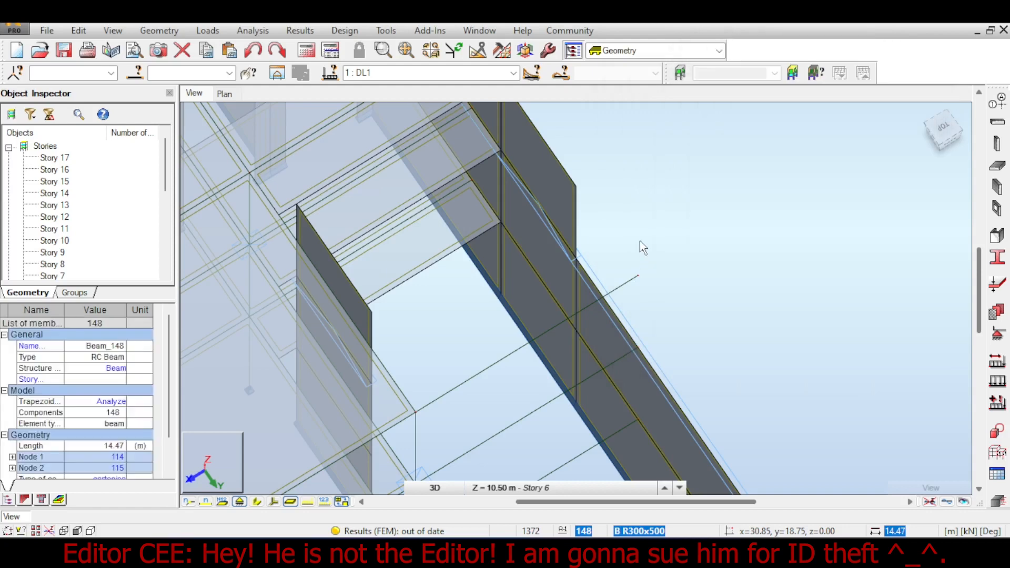
middle_click_drag(640, 246, 649, 206)
left_click(954, 141)
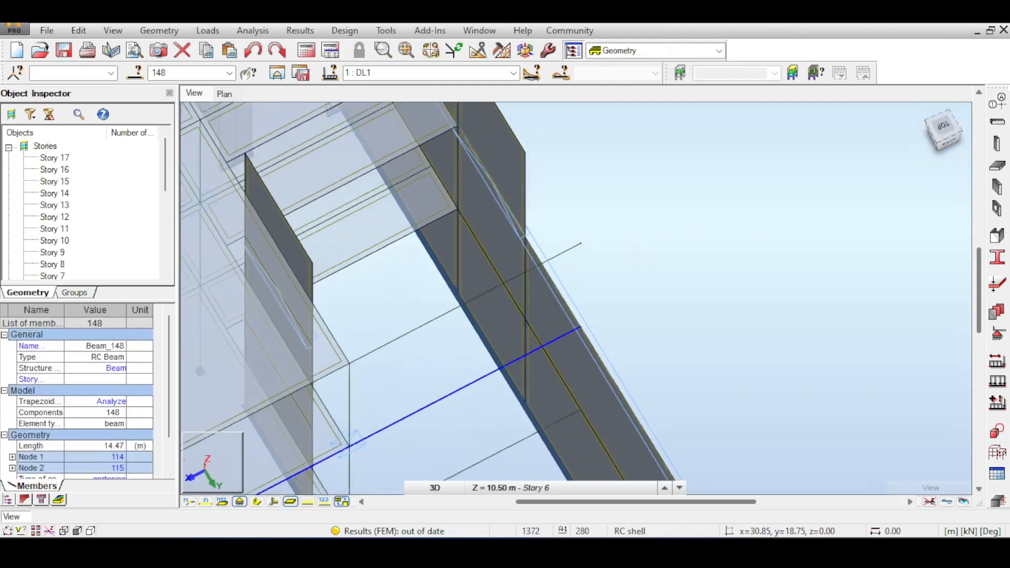
left_click_drag(929, 157, 922, 159)
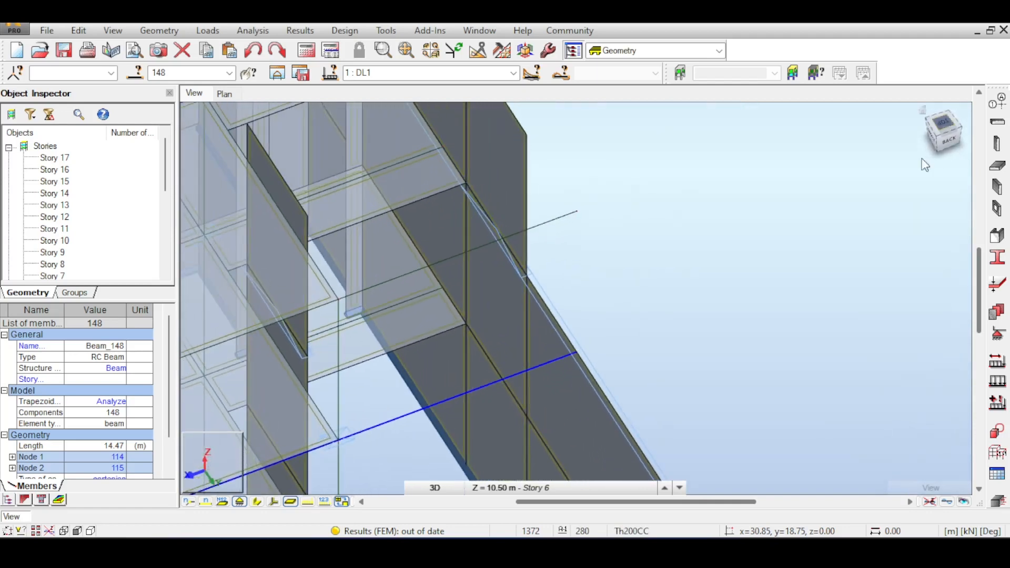
middle_click_drag(758, 258, 886, 154)
left_click(932, 143)
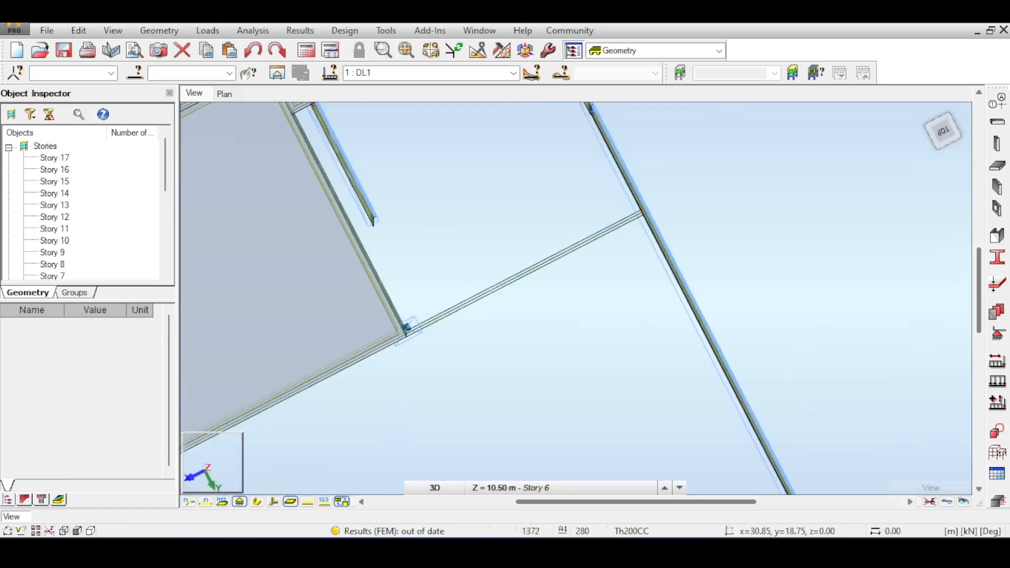
Step: Copy the stacked RC columns at the slab corner to the beam ends along the perimeter wall with the translation vector -4.35,0,0
left_click_drag(403, 189, 508, 267)
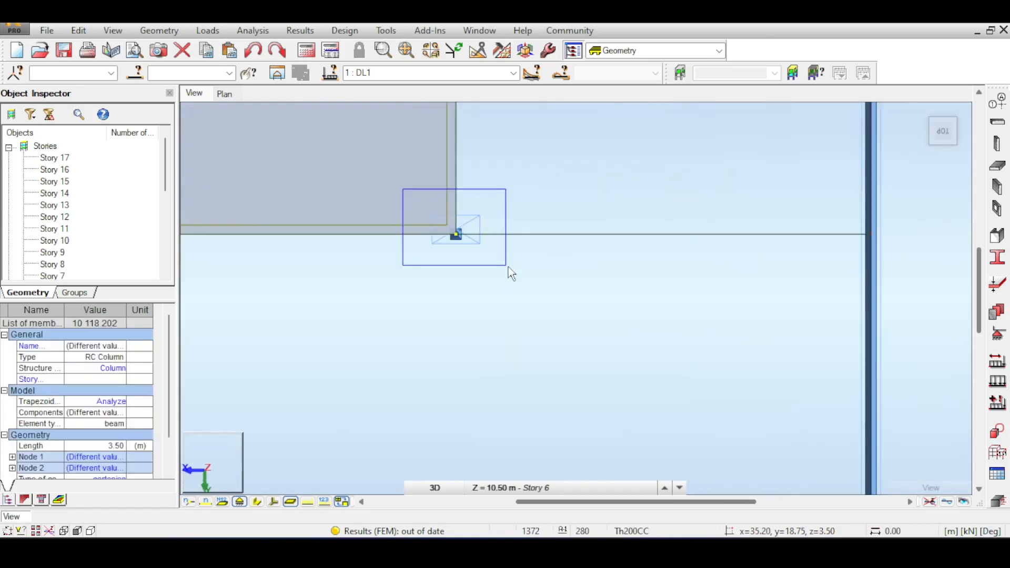
left_click(79, 30)
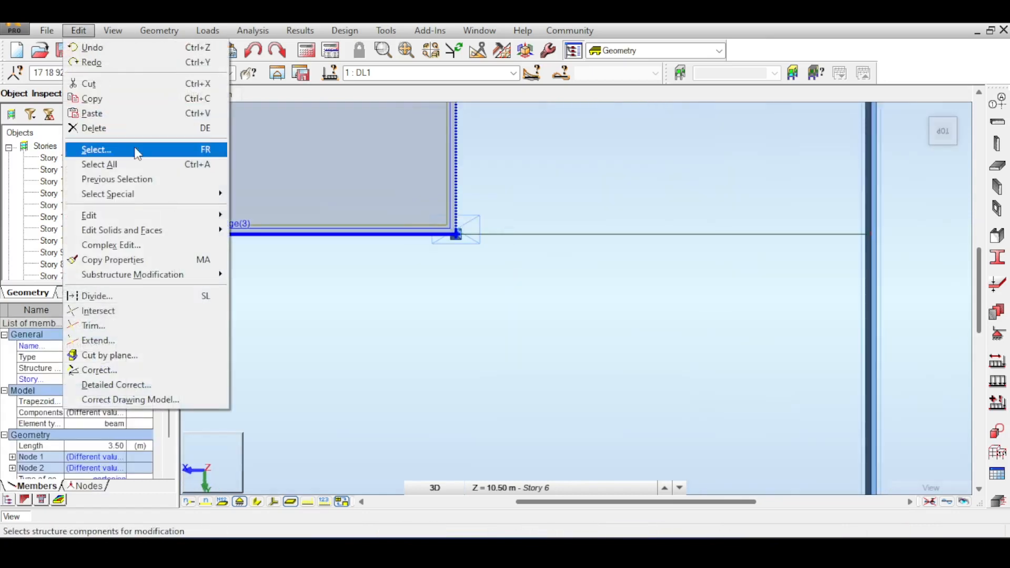
mouse_move(200, 216)
left_click(273, 215)
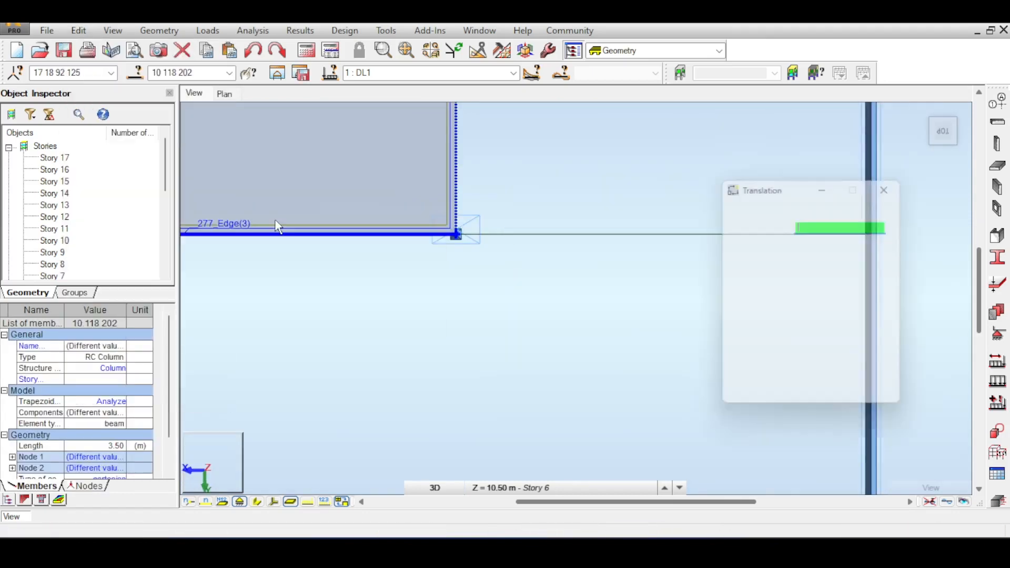
left_click_drag(939, 133, 904, 141)
middle_click_drag(596, 229, 598, 368)
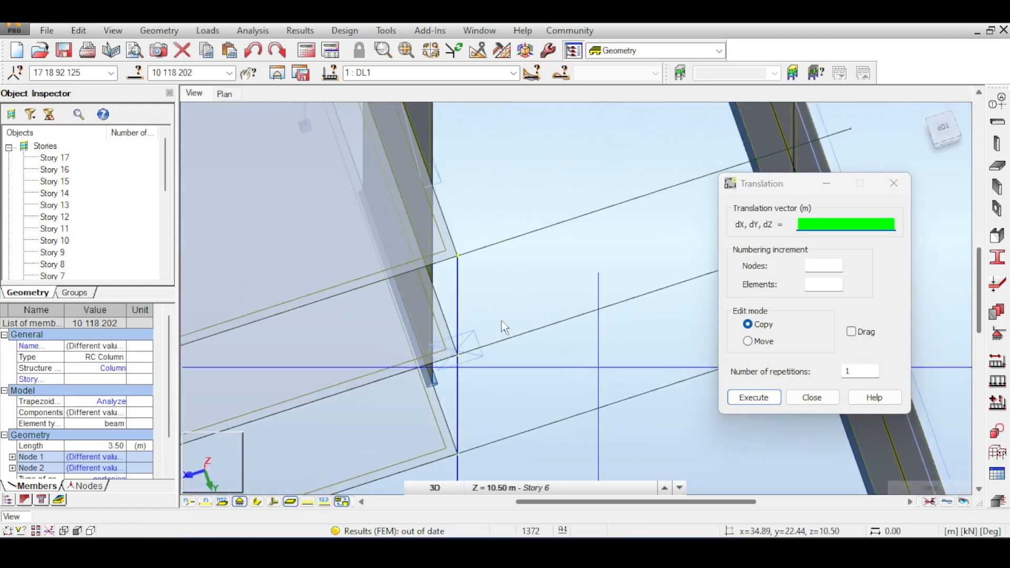
left_click(458, 257)
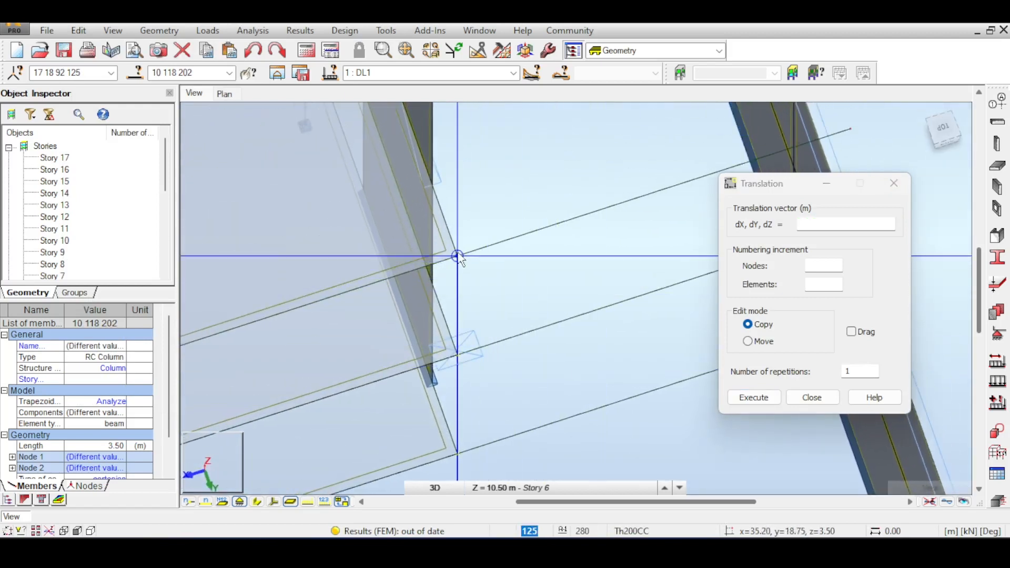
middle_click_drag(794, 107, 620, 169)
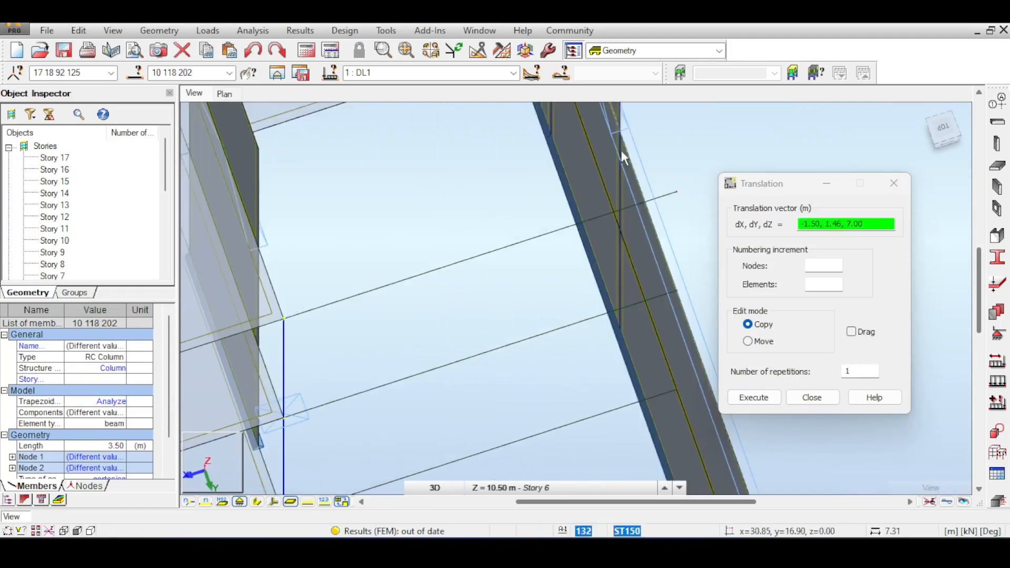
left_click(677, 192)
left_click(754, 397)
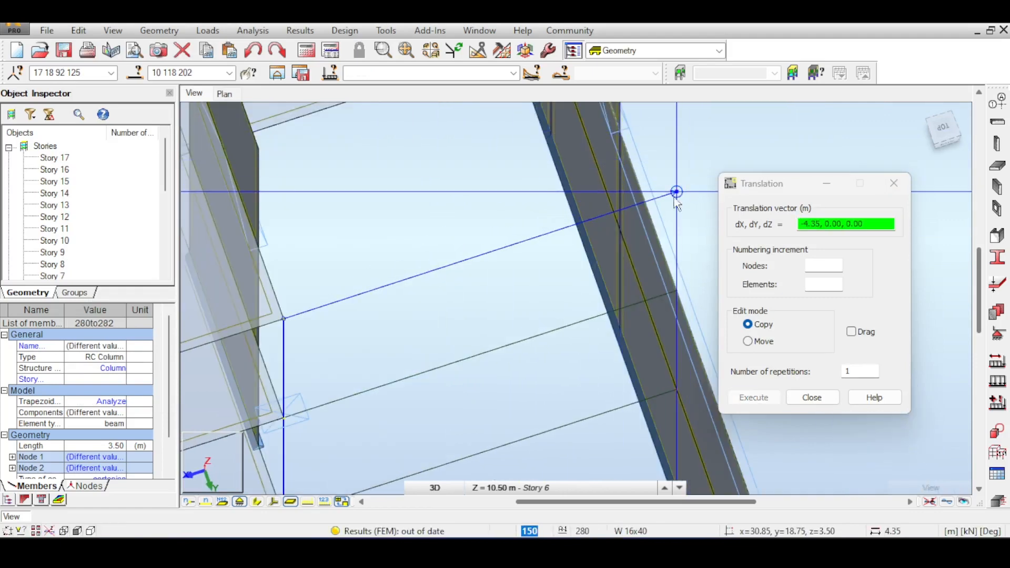
left_click(813, 397)
Step: Inspect how the copied columns line up with the adjacent stair core walls and the perimeter wall
scroll(712, 322, "down", 3)
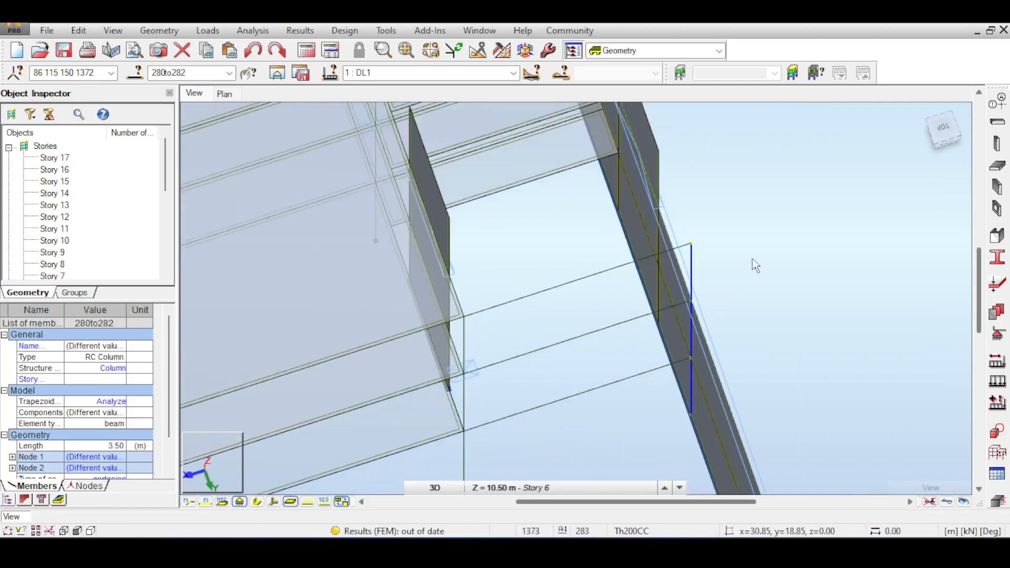
left_click_drag(945, 139, 877, 125)
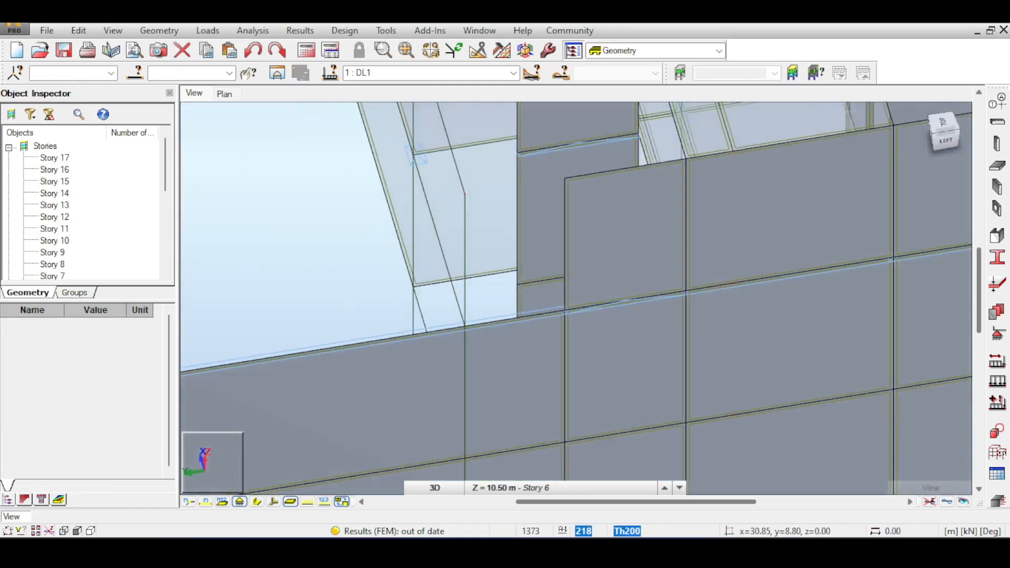
middle_click_drag(751, 214, 780, 330)
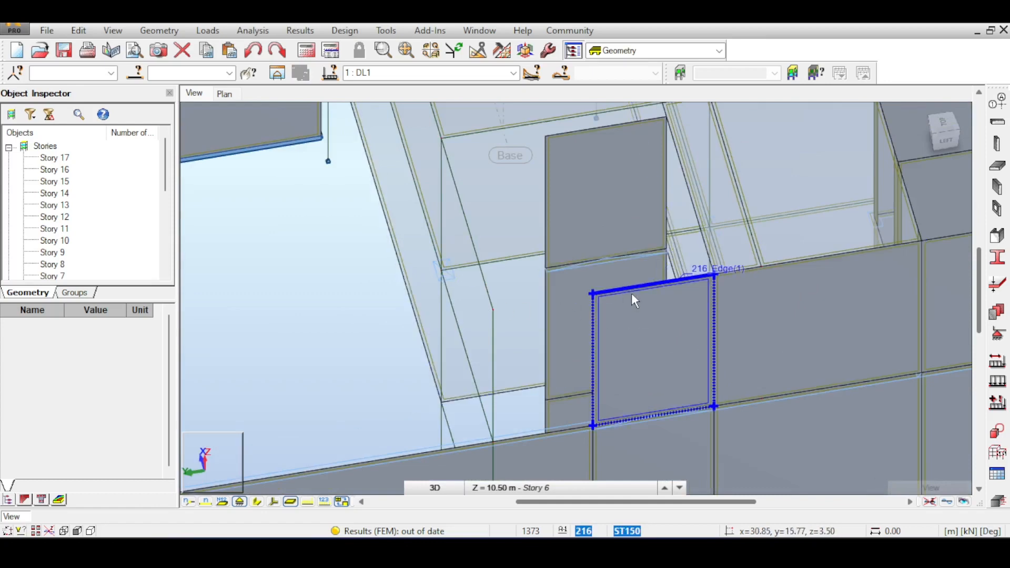
mouse_move(631, 293)
middle_mouse_down()
mouse_move(645, 329)
mouse_move(630, 283)
middle_mouse_up()
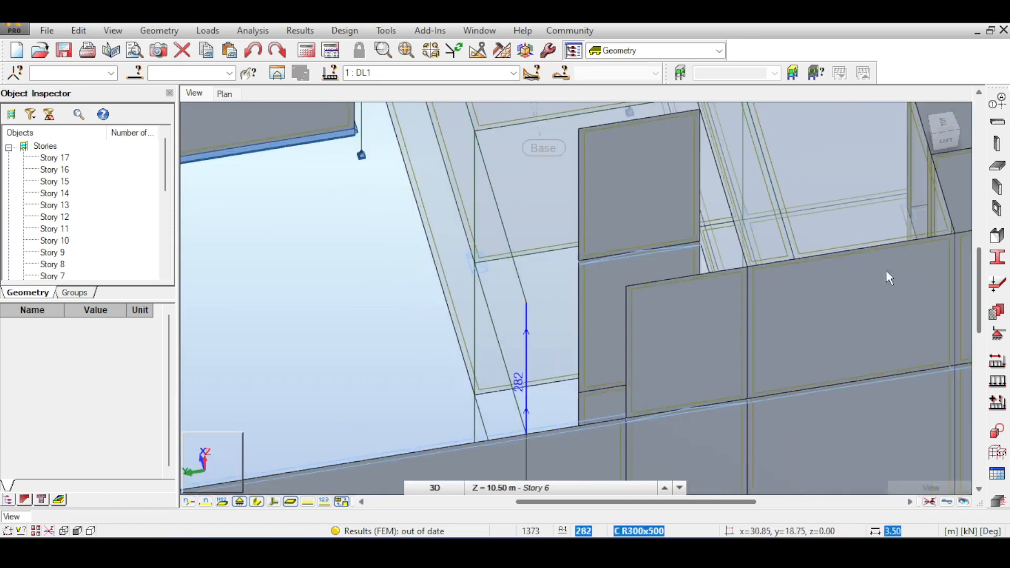
middle_click_drag(759, 218, 751, 365)
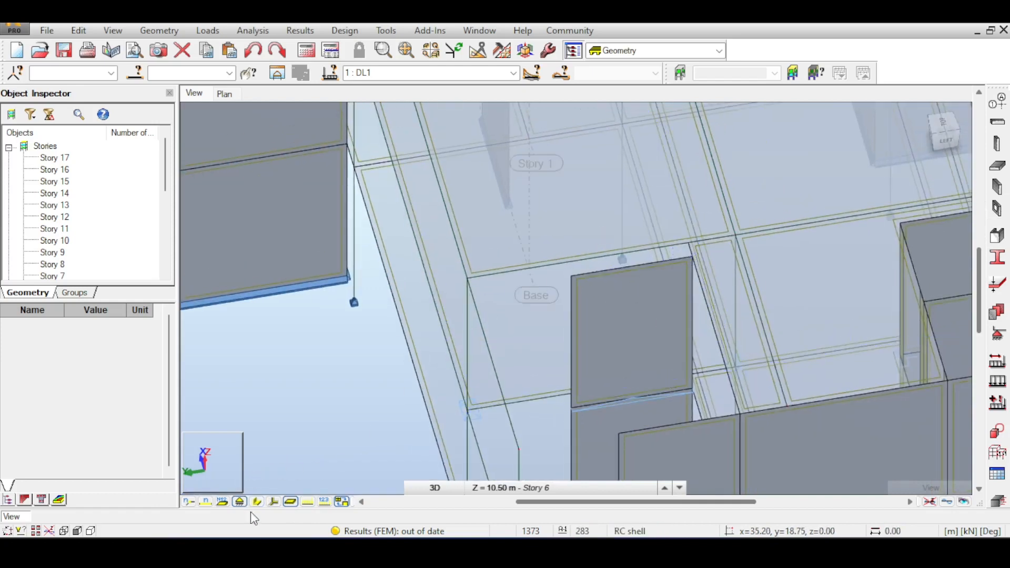
Step: Display the member section shapes and check the section properties of the slab-edge beam behind the stair wall
left_click(554, 261)
right_click(554, 261)
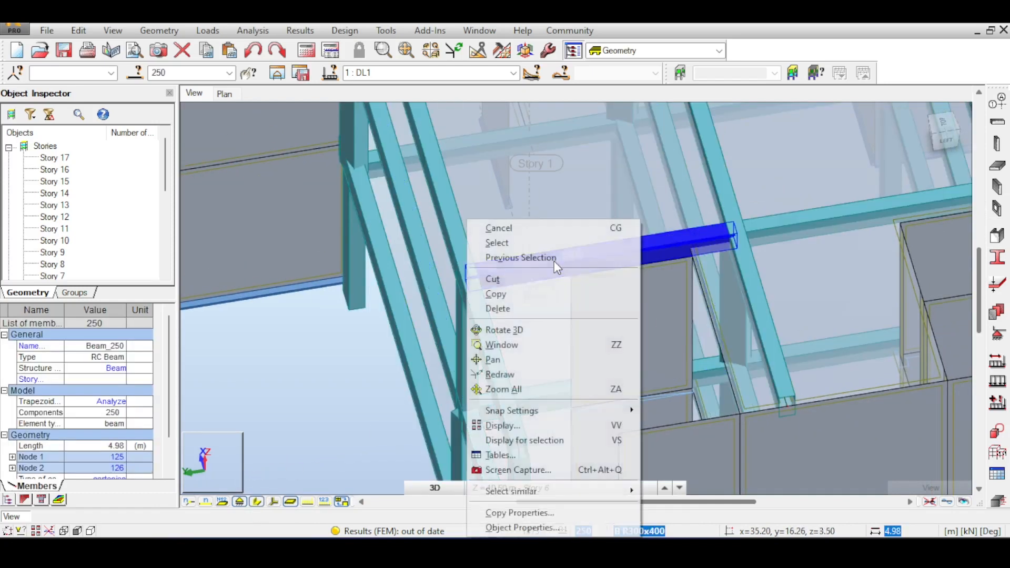
left_click(521, 527)
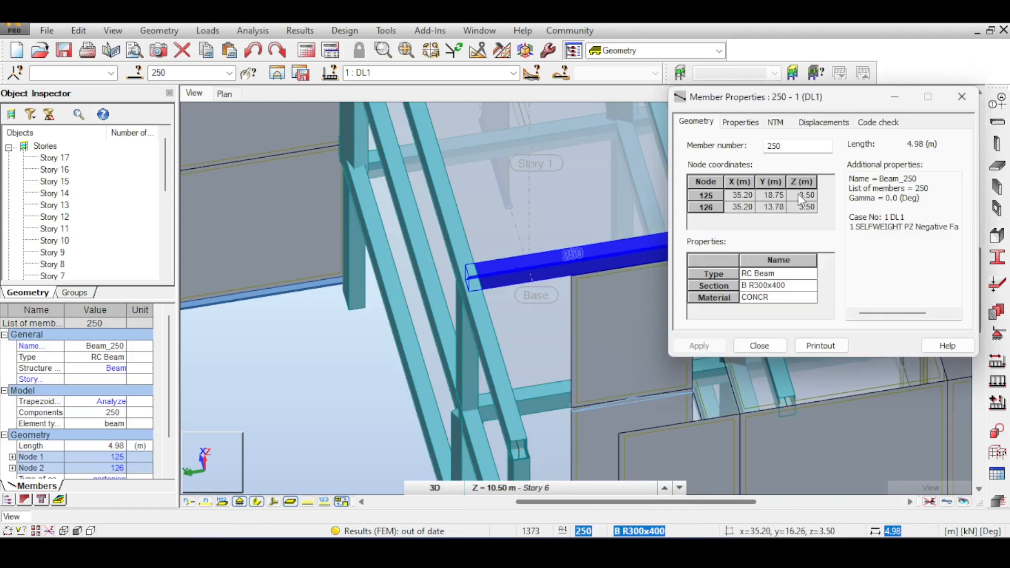
left_click(742, 122)
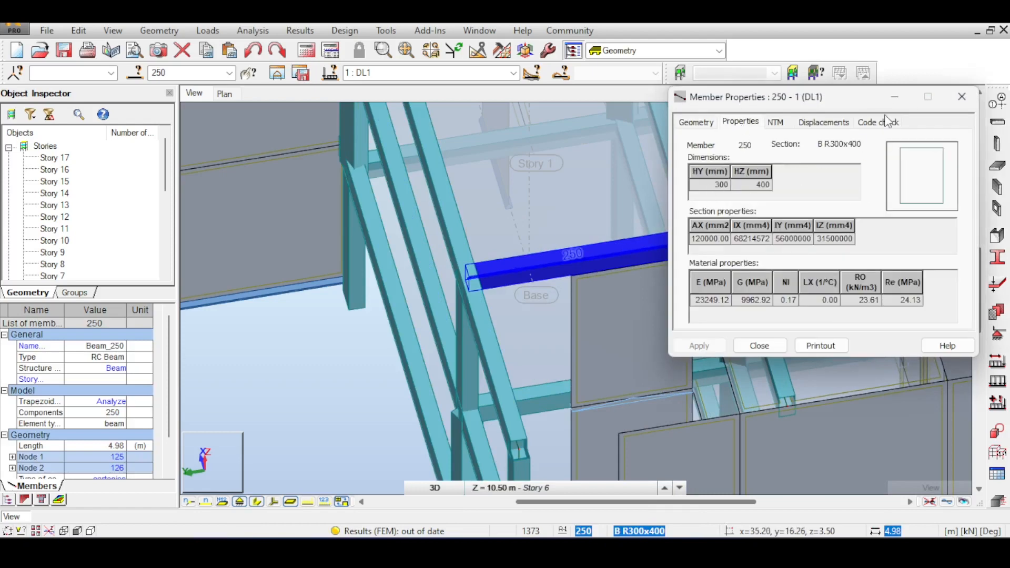
left_click(959, 96)
Step: Add an RC beam with section B R300x400 from the copied column at 30.85,18.75,3.50 to the wall corner at 30.85,16.90,3.50
left_click(299, 409)
middle_click_drag(299, 408, 302, 319)
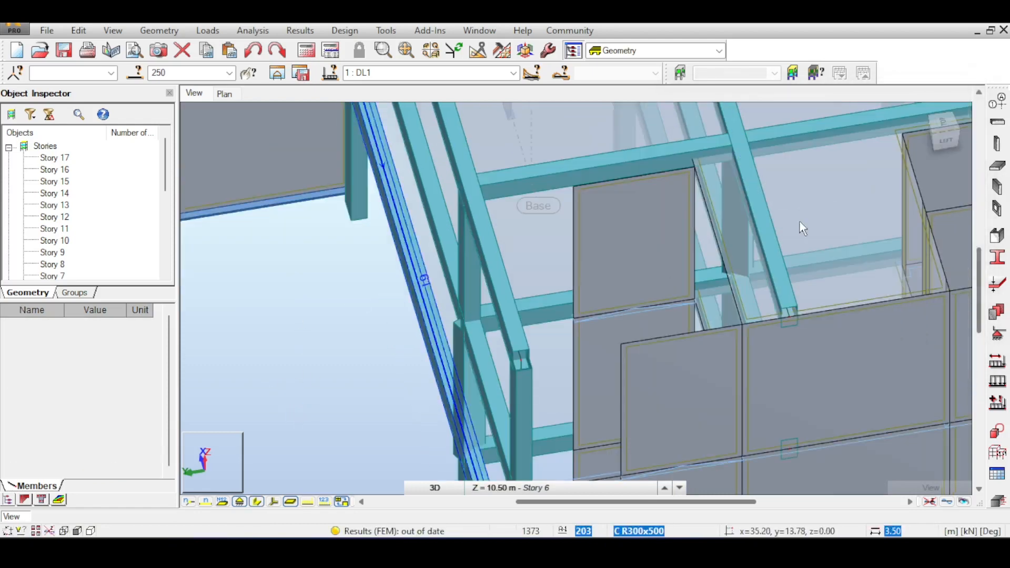
left_click(997, 122)
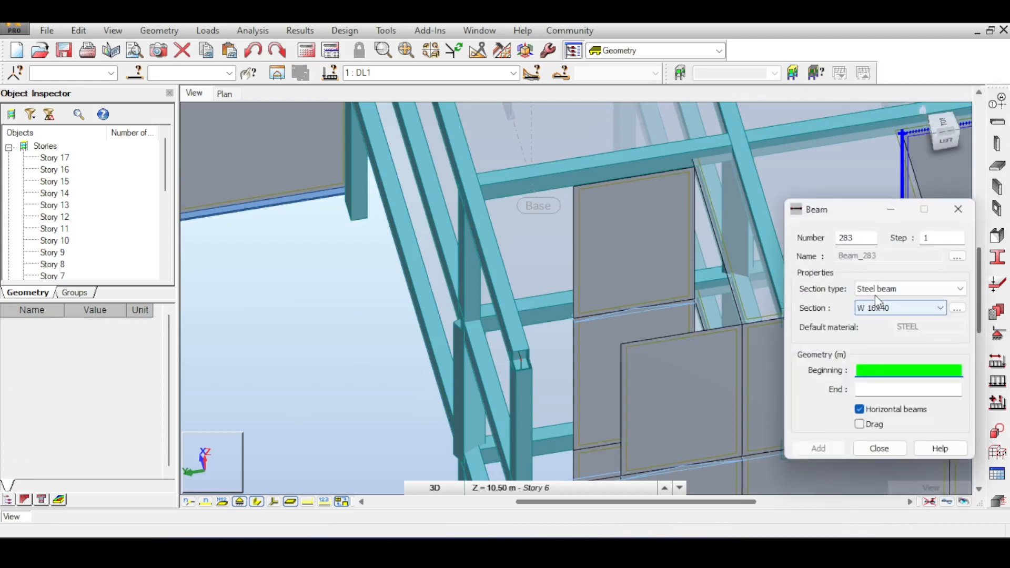
left_click(880, 308)
left_click(893, 293)
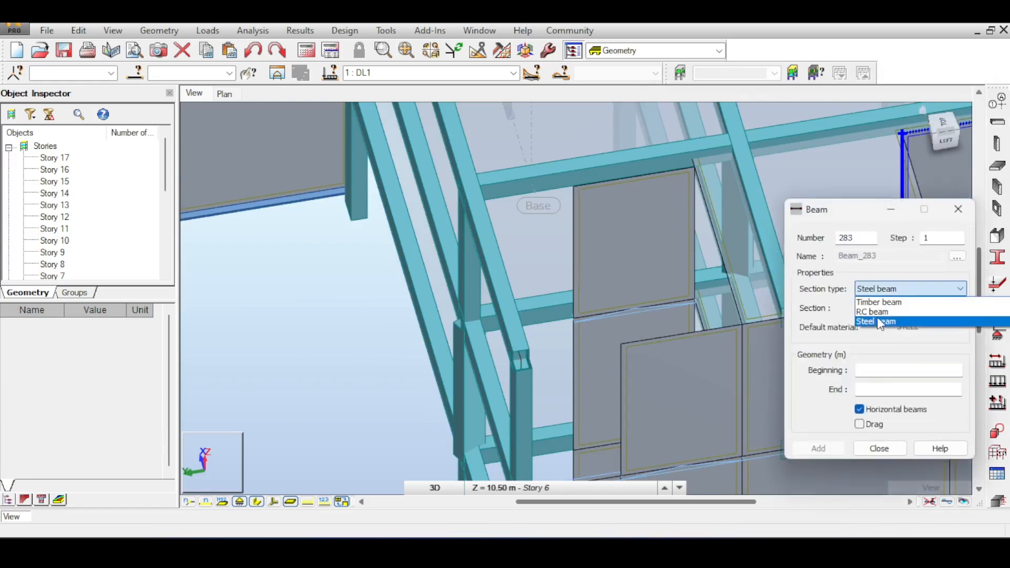
left_click(884, 319)
left_click(884, 331)
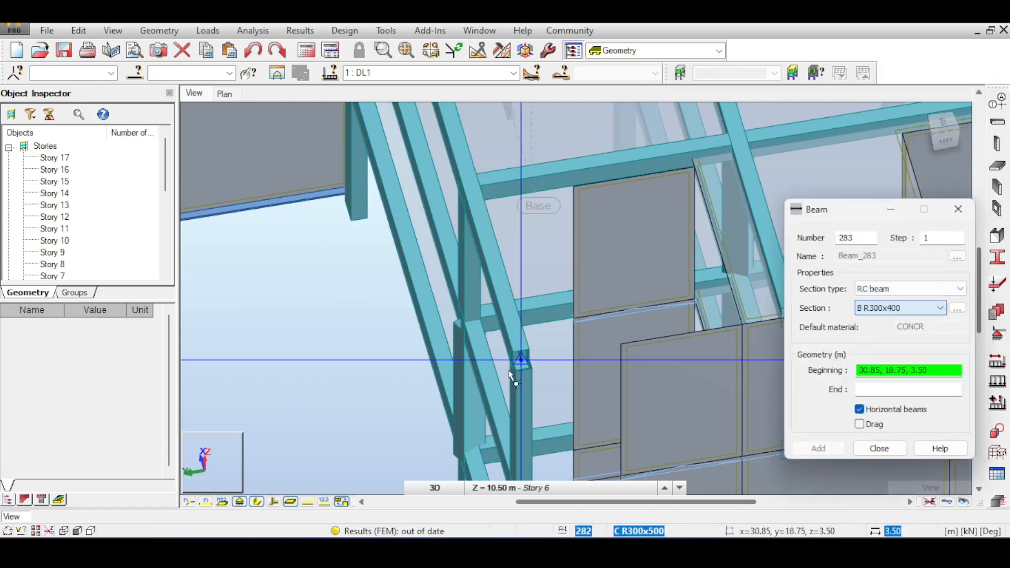
left_click(517, 366)
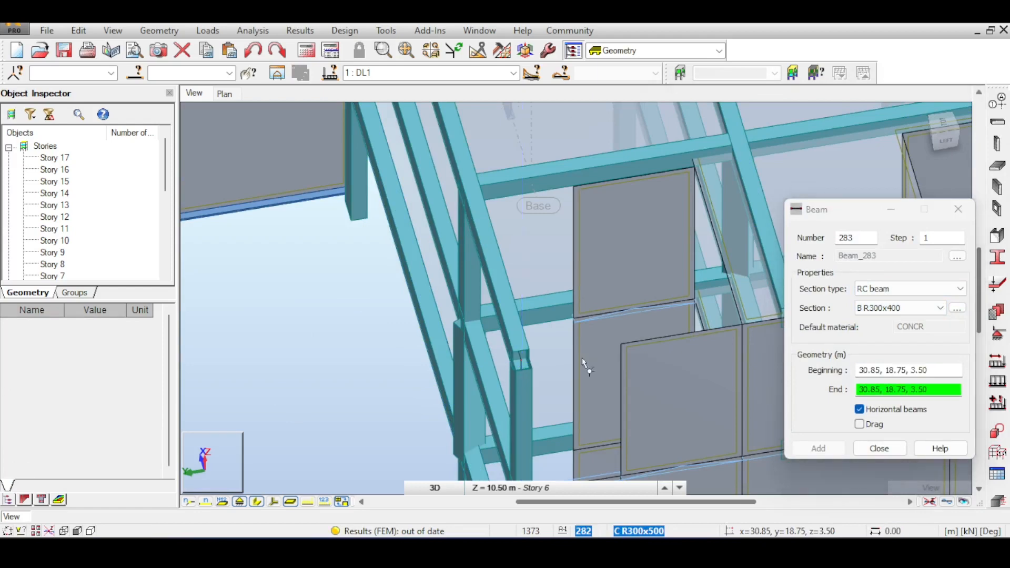
left_click(622, 346)
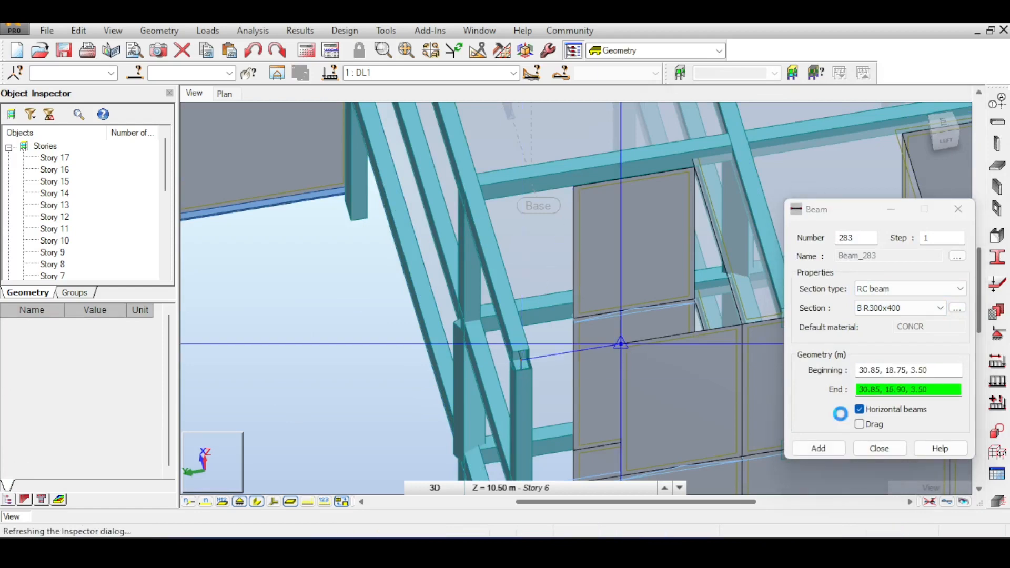
left_click(889, 452)
Step: Examine how the new short beam connects the copied column to the stair core wall
scroll(611, 308, "down", 2)
middle_click_drag(611, 309, 717, 275)
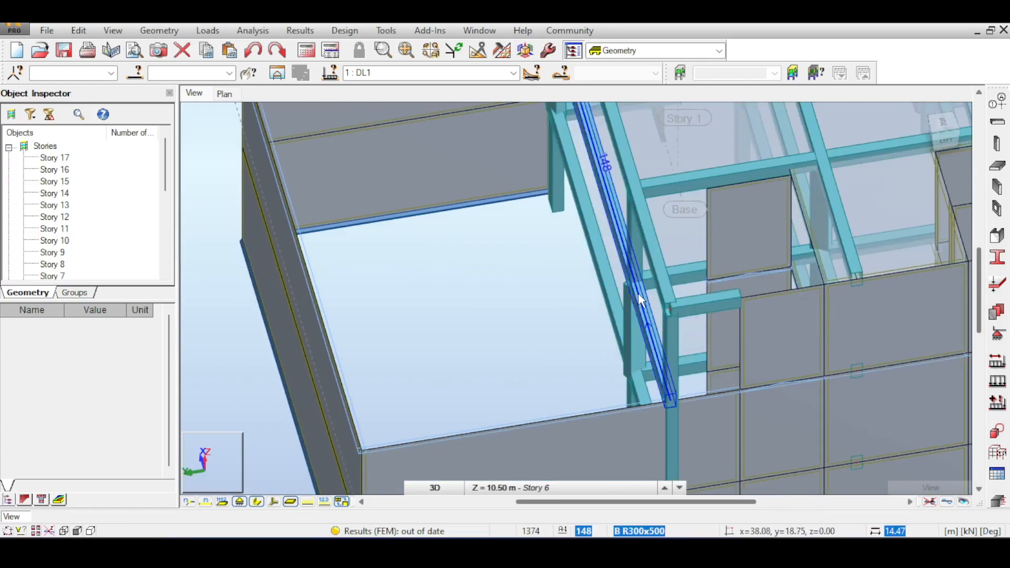
scroll(653, 271, "up", 2)
middle_click_drag(653, 271, 673, 216)
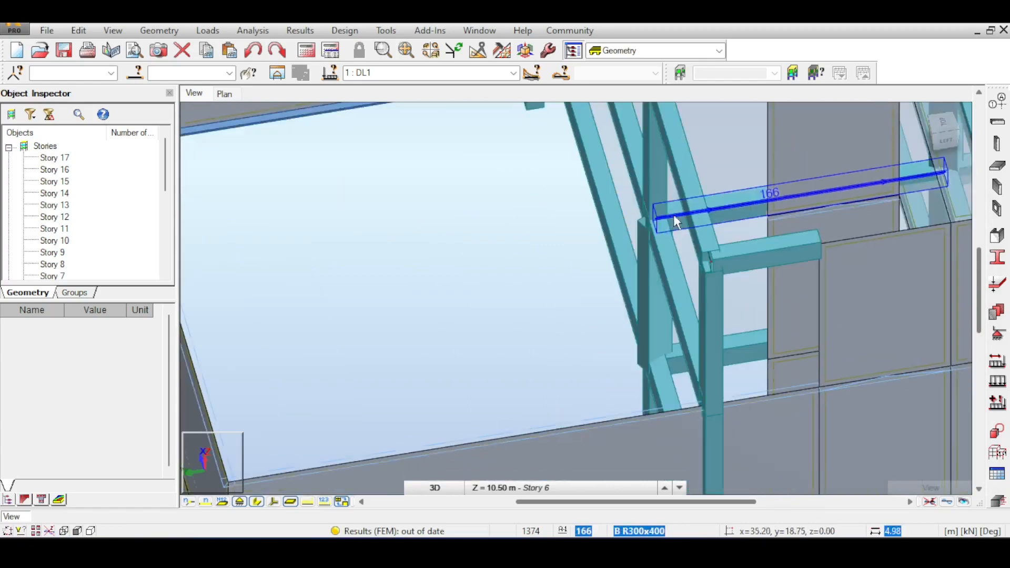
left_click(924, 112)
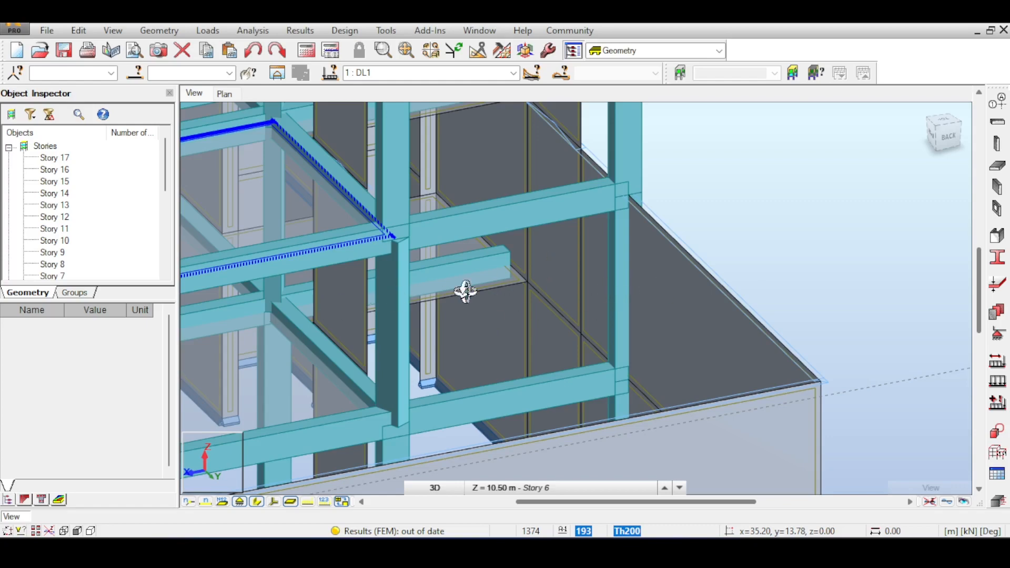
scroll(549, 295, "down", 3)
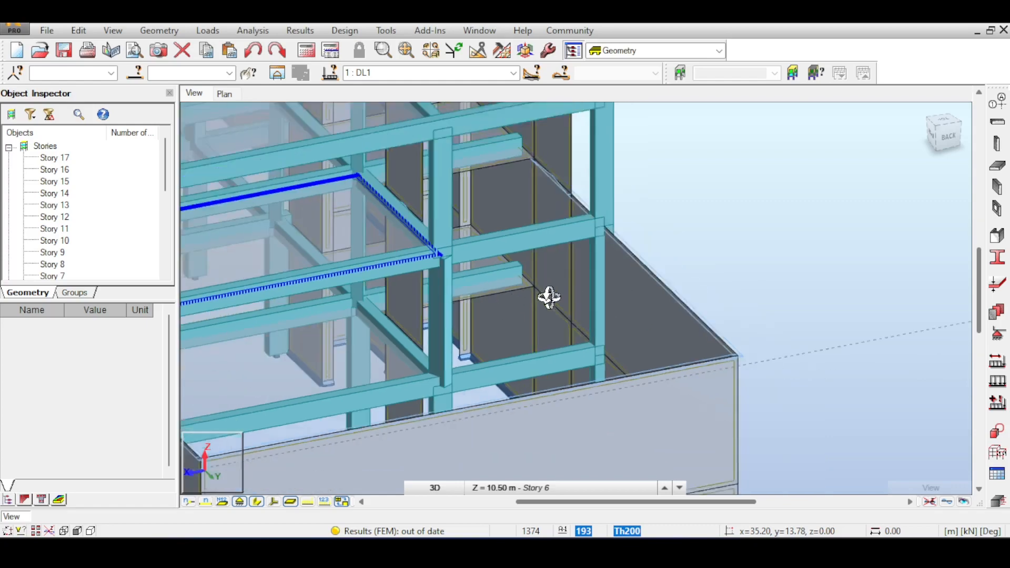
Step: Examine the whole building frame from opposite sides, including the stair cores, roof-level beams and outer walls
middle_click_drag(561, 253, 665, 351)
scroll(583, 238, "down", 2)
middle_click_drag(583, 229, 665, 290)
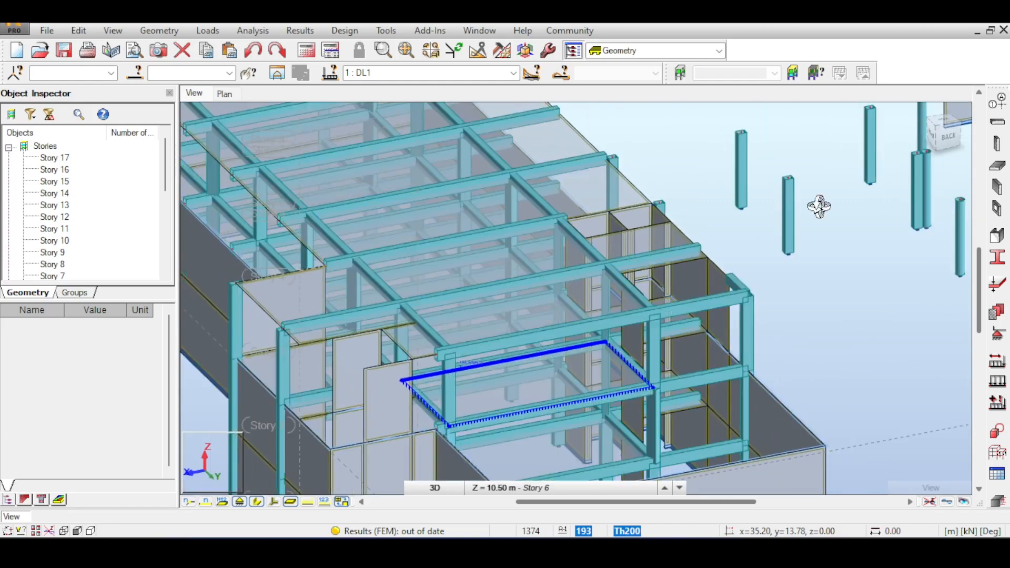
left_click(948, 146)
left_click(924, 109)
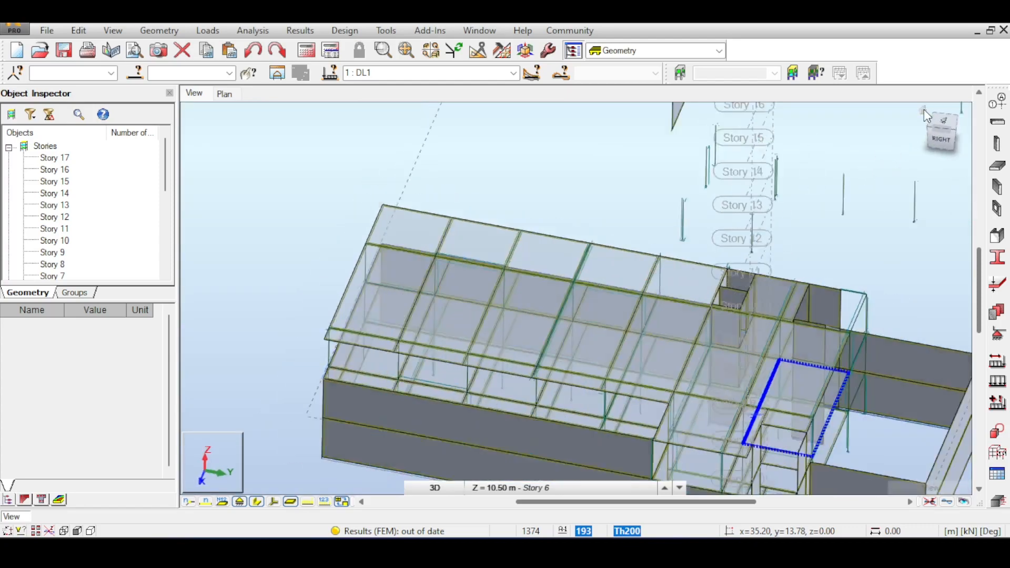
right_click(524, 274)
left_click(524, 233)
scroll(656, 306, "up", 5)
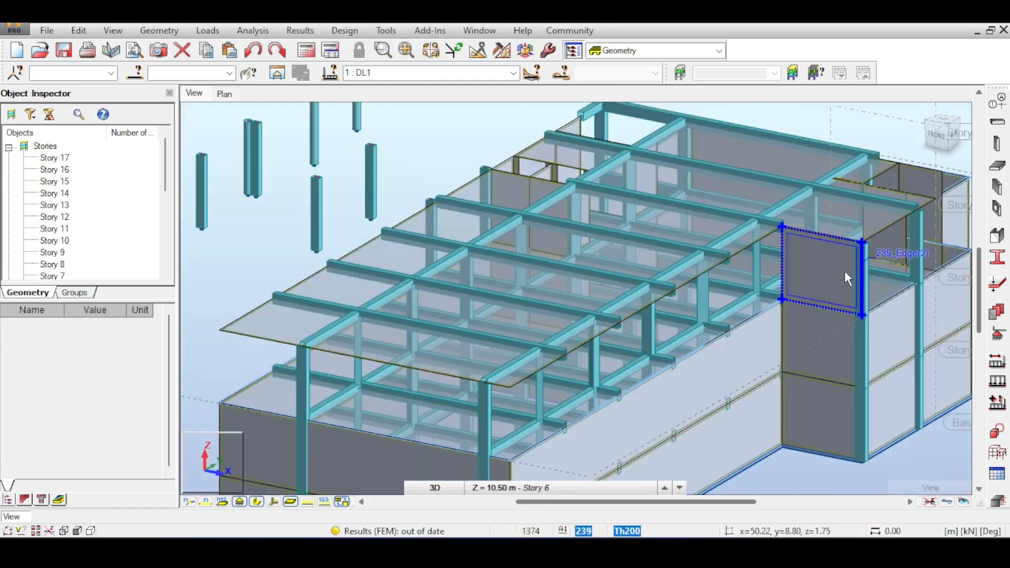
Step: Switch to AutoCAD and examine the floor plan around the S.H. VARONES restroom near grid line C
mouse_move(553, 550)
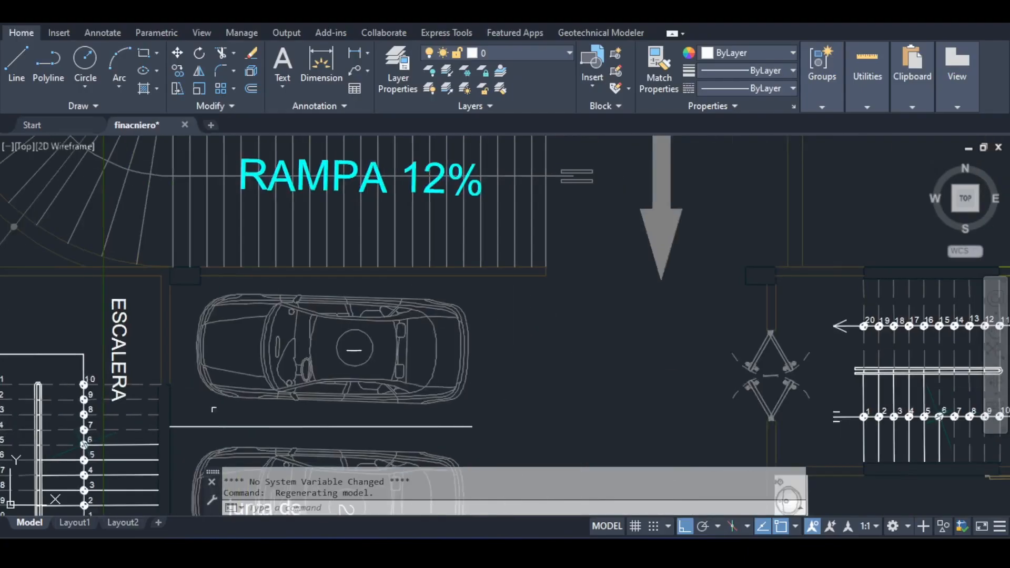
scroll(238, 314, "down", 10)
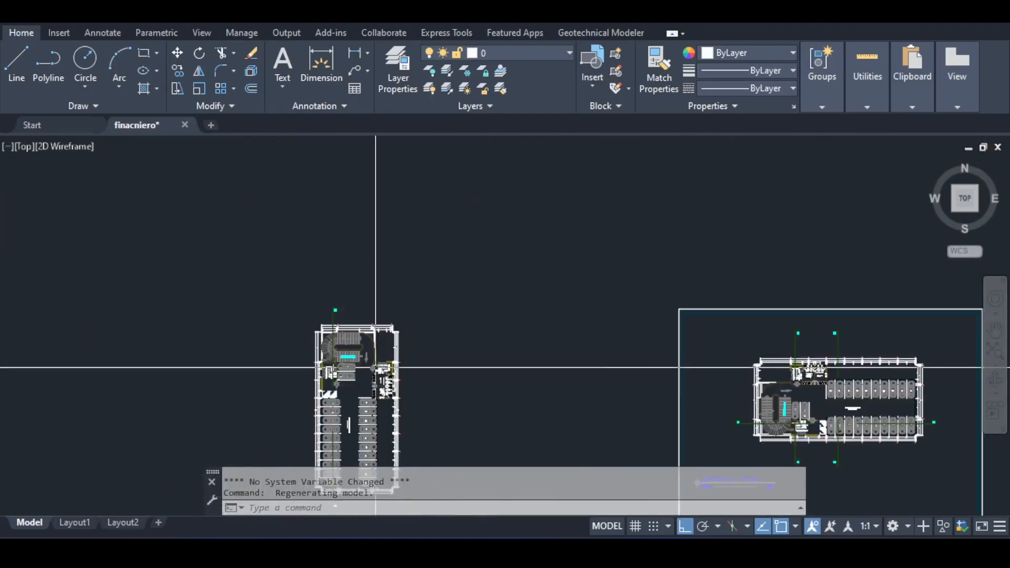
middle_click_drag(238, 313, 142, 267)
scroll(557, 319, "up", 10)
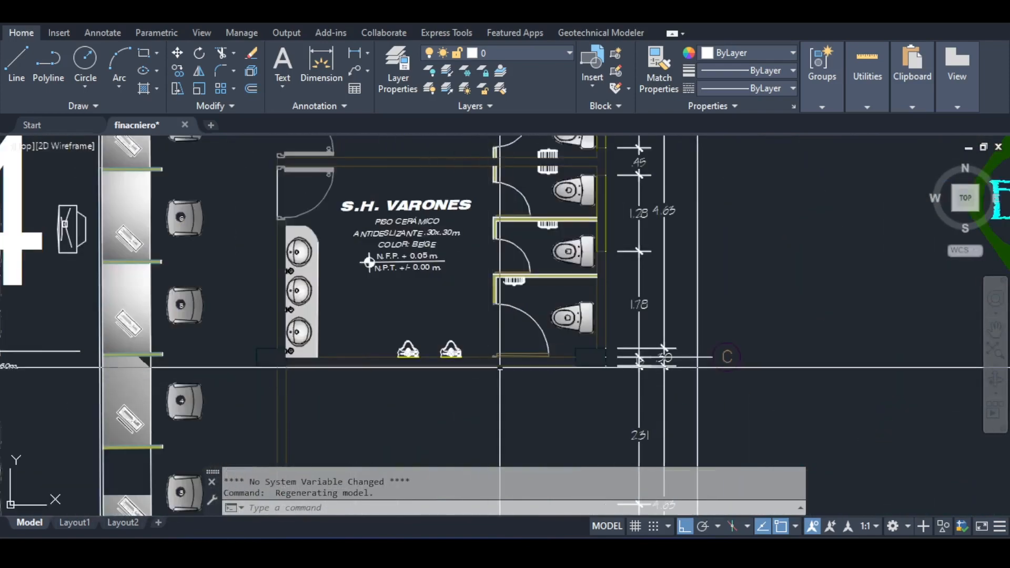
Step: Switch back to Robot Structural Analysis and delete the uppermost wall panel at the building setback, centred at 46.05,8.80,1.75
middle_click_drag(426, 367, 441, 287)
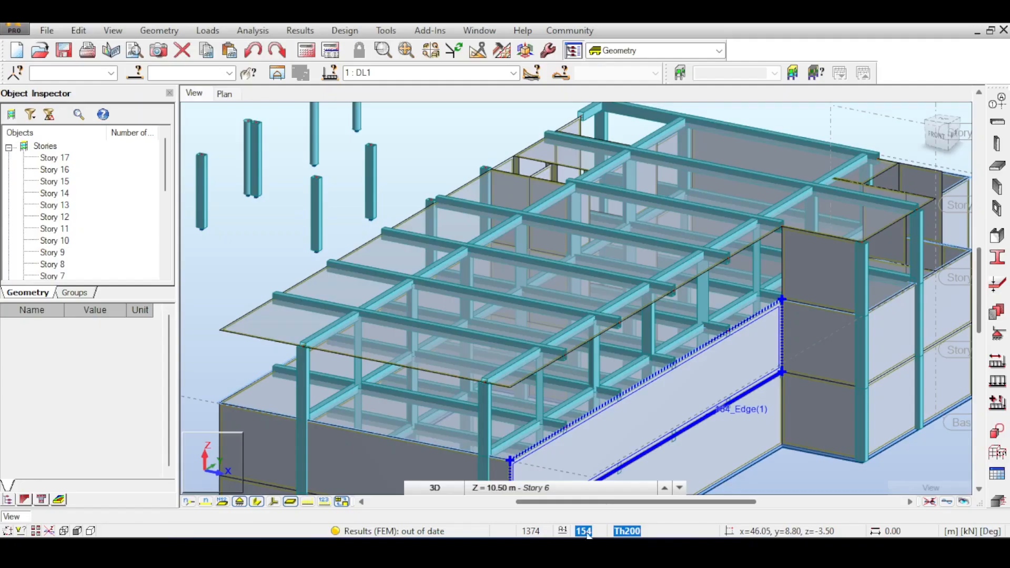
left_click(817, 281)
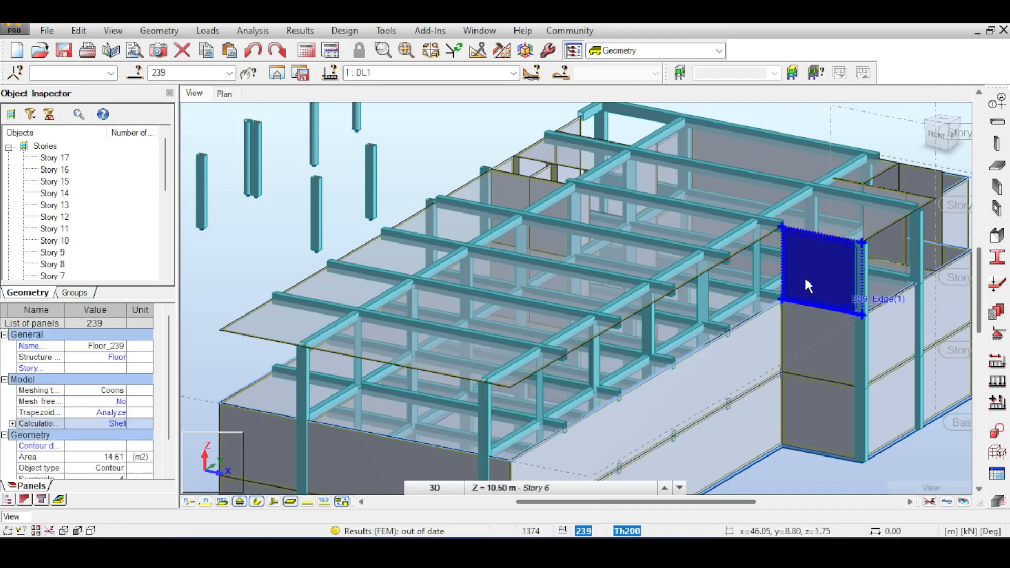
key("Delete")
Step: Examine the upper storey from several sides, down to the end bay's roof slabs, columns and basement walls
middle_click_drag(931, 232, 836, 269)
left_click_drag(945, 140, 908, 144)
middle_click_drag(797, 274, 847, 265, "shift")
middle_click_drag(775, 207, 618, 351)
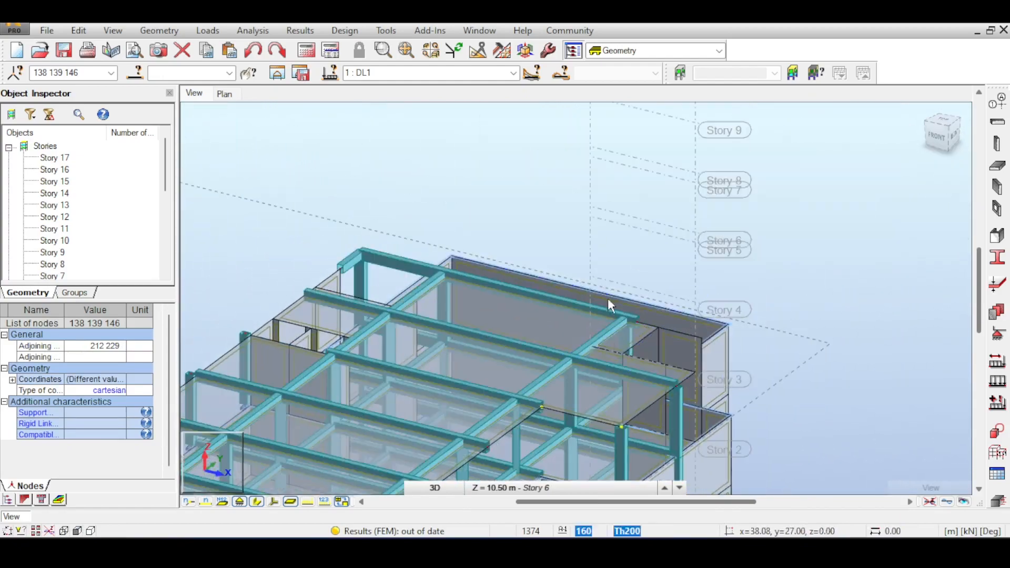
left_click_drag(938, 132, 694, 357)
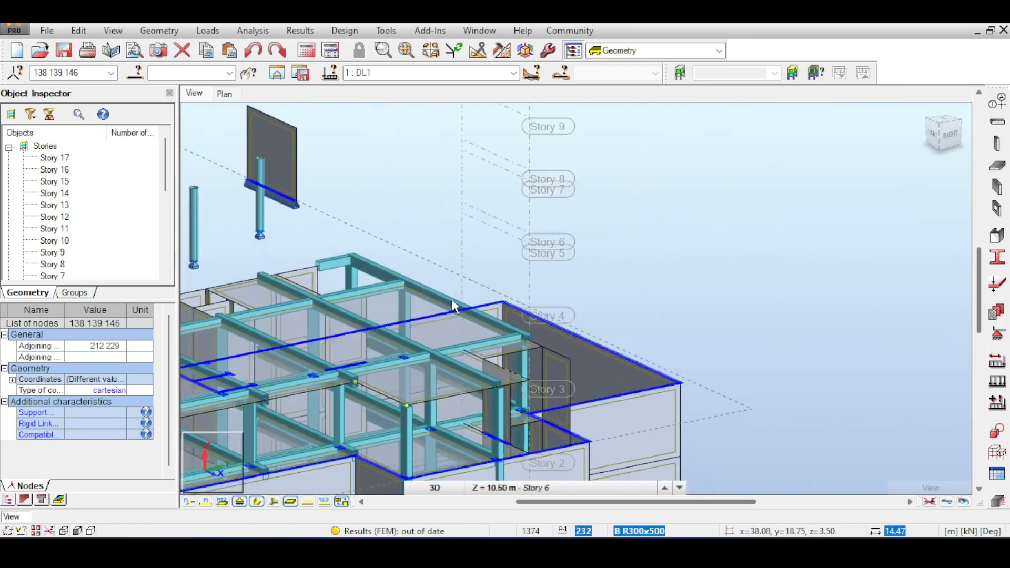
middle_click_drag(452, 299, 800, 258)
middle_click_drag(509, 360, 773, 322)
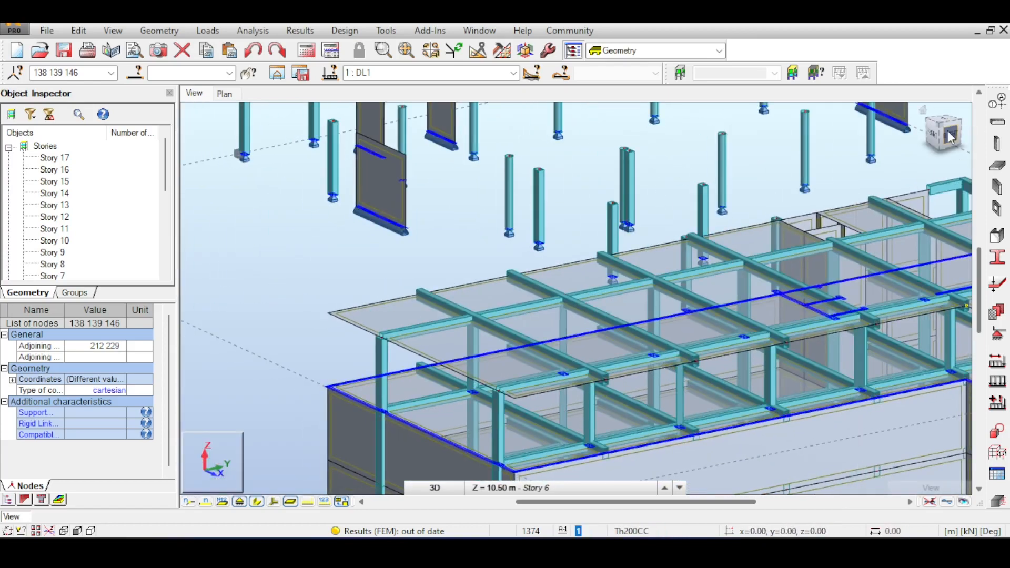
left_click_drag(949, 136, 1000, 266)
middle_click_drag(579, 426, 592, 315)
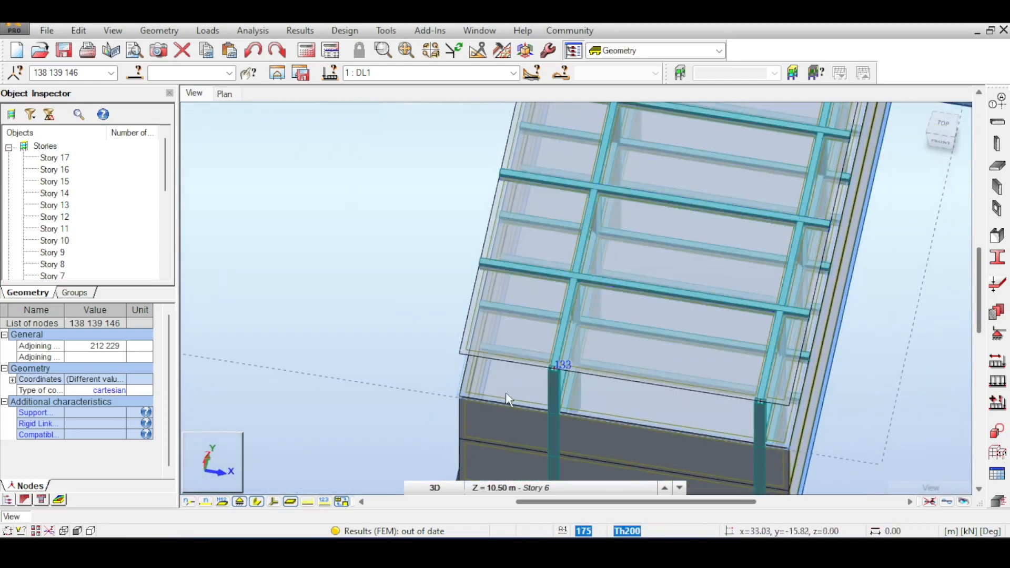
scroll(456, 402, "up", 1)
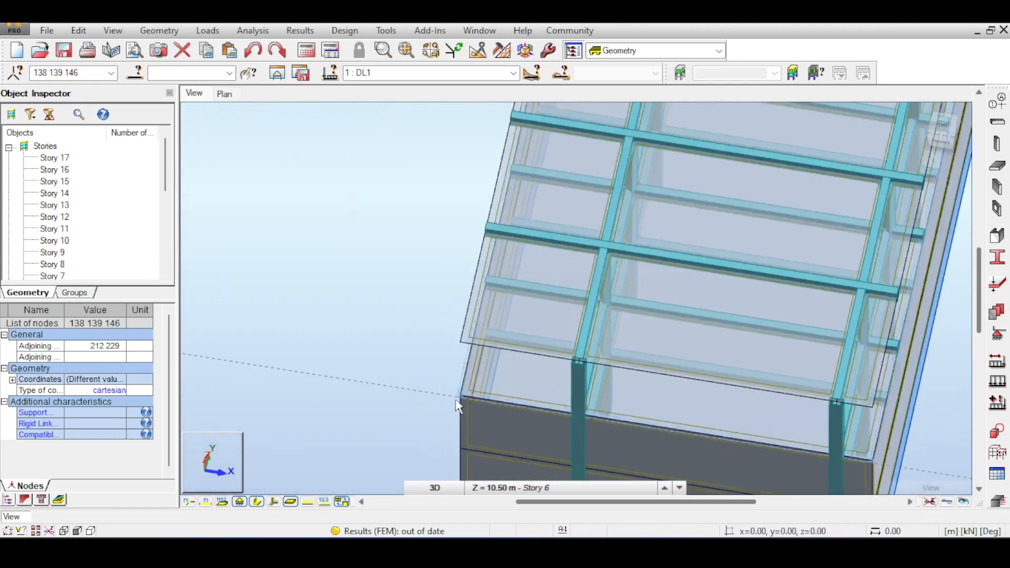
scroll(458, 400, "up", 3)
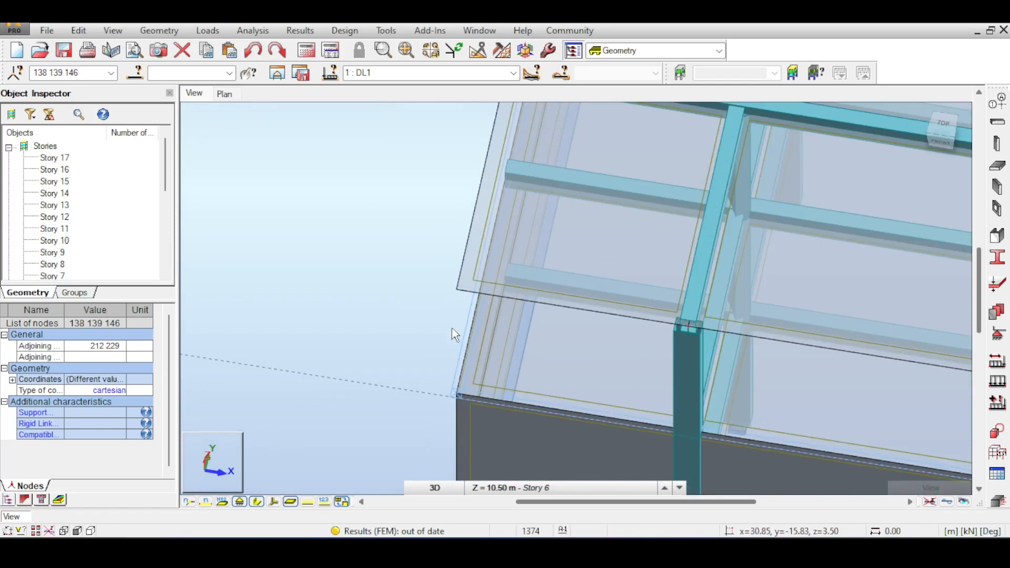
middle_click_drag(457, 332, 465, 235)
scroll(469, 244, "down", 2)
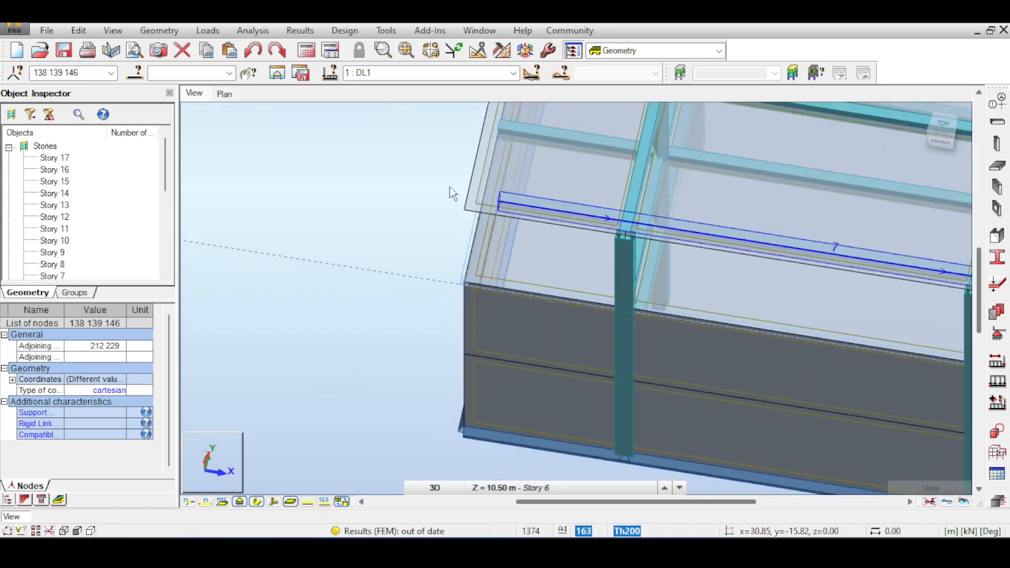
middle_click_drag(646, 217, 440, 216)
middle_click_drag(547, 256, 730, 276)
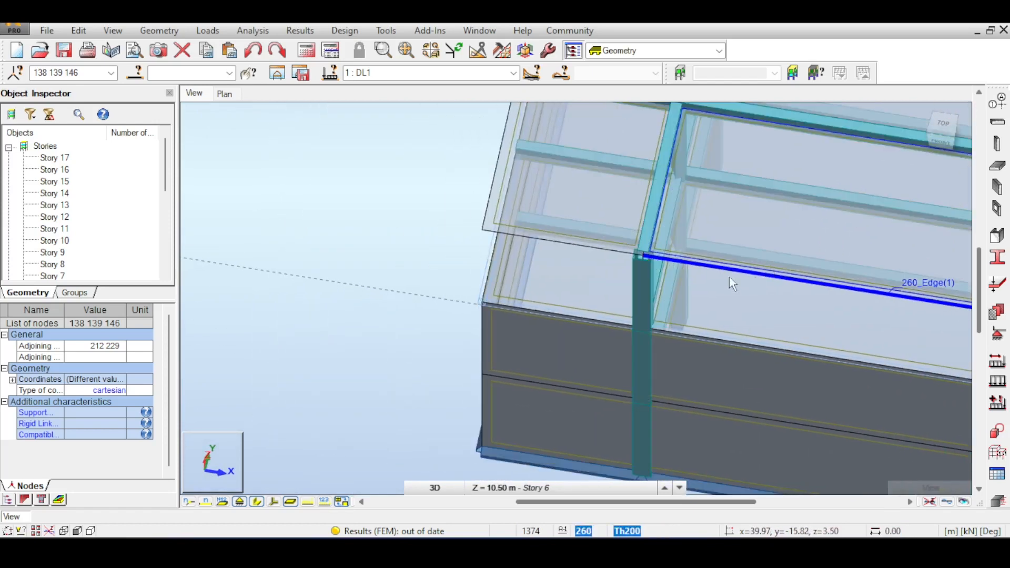
Step: Switch to AutoCAD and examine the plan from the restrooms along the SALA DE ESPERA and its outer wall
middle_click_drag(537, 116, 652, 306)
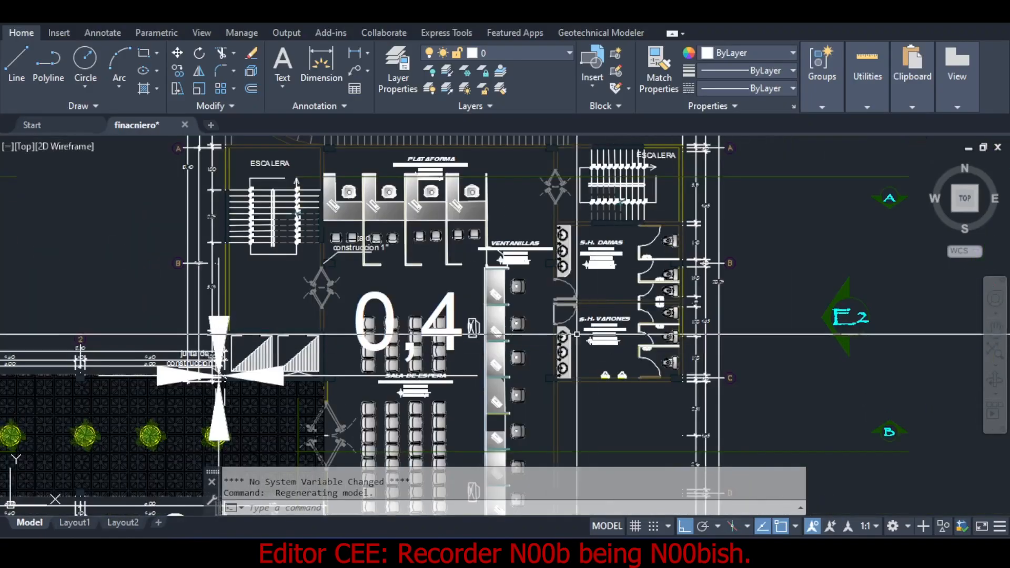
mouse_move(533, 345)
middle_mouse_down()
mouse_move(467, 343)
mouse_move(740, 308)
middle_mouse_up()
scroll(474, 294, "up", 4)
middle_click_drag(569, 463, 472, 210)
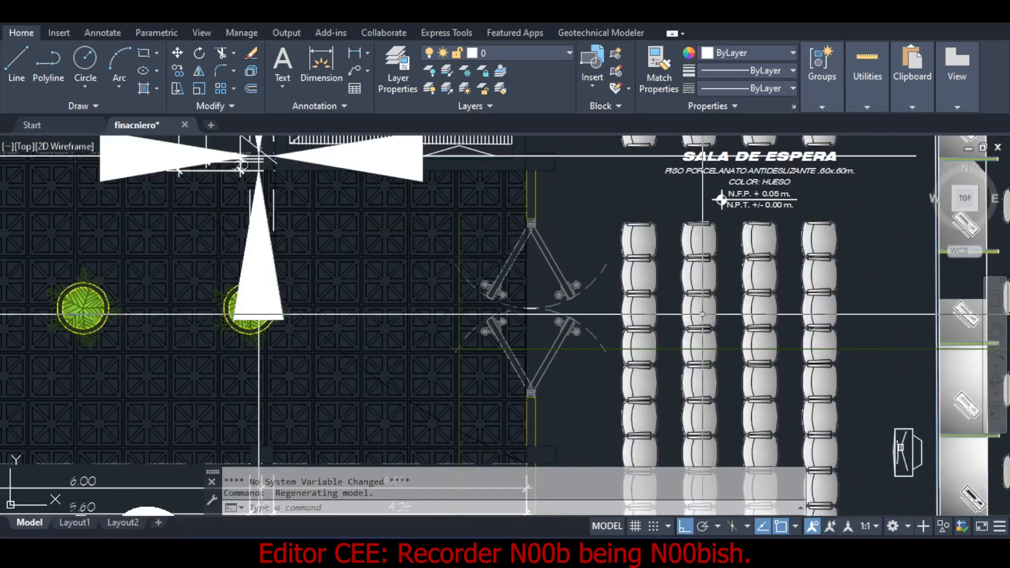
middle_click_drag(723, 479, 657, 244)
mouse_move(625, 500)
middle_mouse_down()
mouse_move(582, 246)
mouse_move(525, 427)
middle_mouse_up()
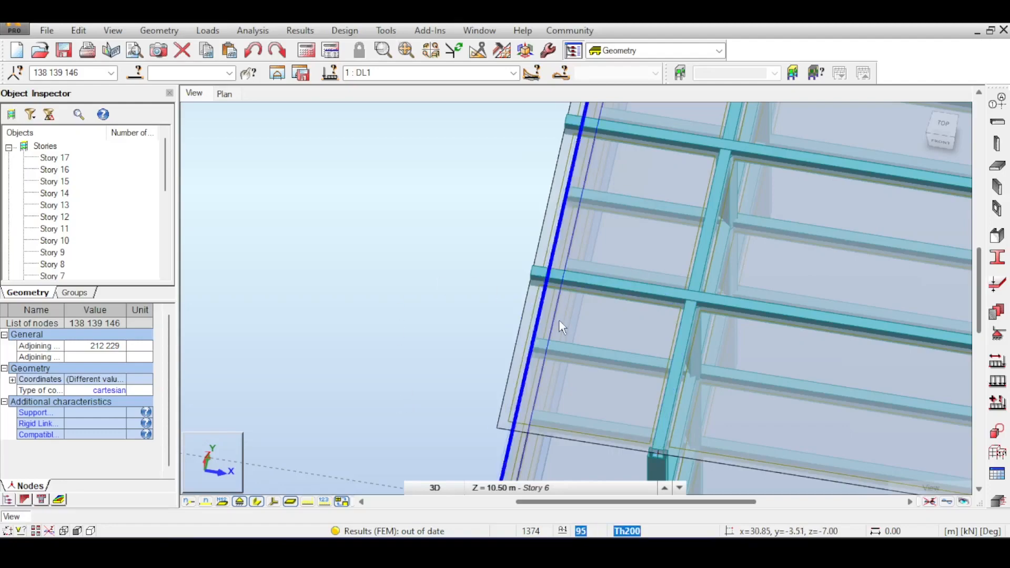
Step: Switch to Robot Structural Analysis and examine the roof beams and slabs of the end bays and overhanging side
middle_click_drag(608, 196, 555, 316)
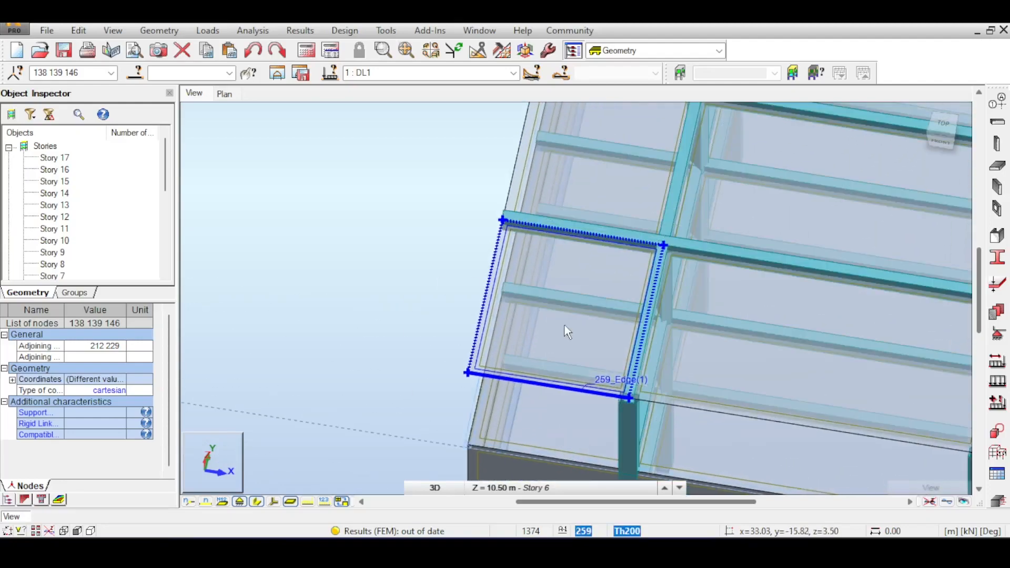
middle_click_drag(592, 351, 445, 291)
middle_click_drag(481, 355, 500, 194)
middle_click_drag(793, 185, 645, 275)
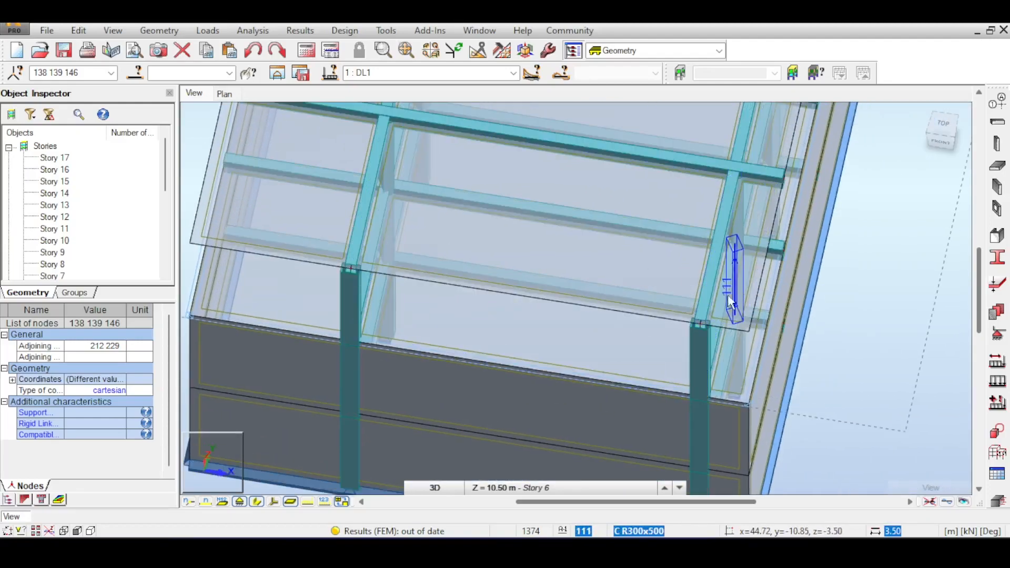
middle_click_drag(435, 171, 676, 318)
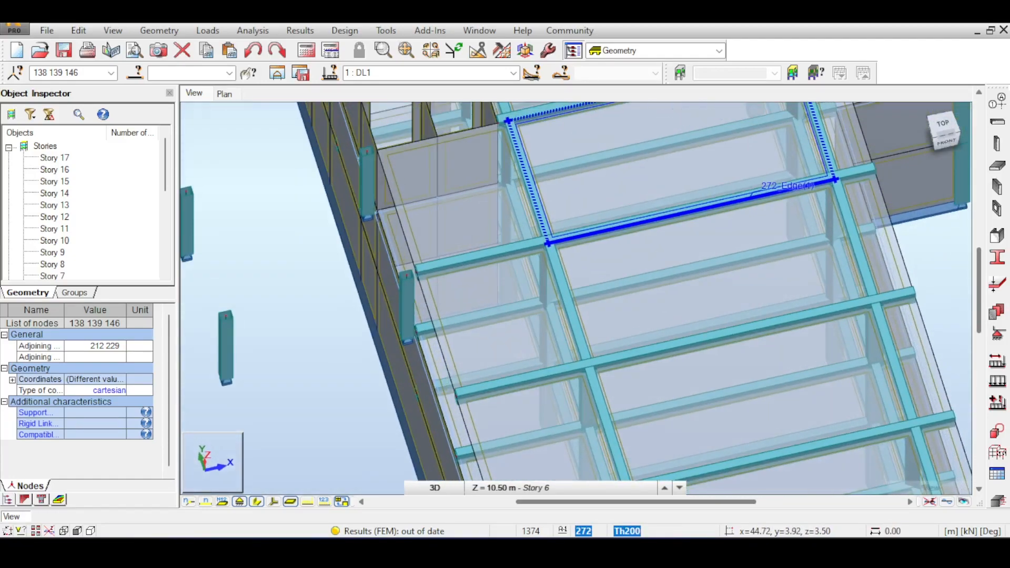
middle_click_drag(393, 392, 497, 371)
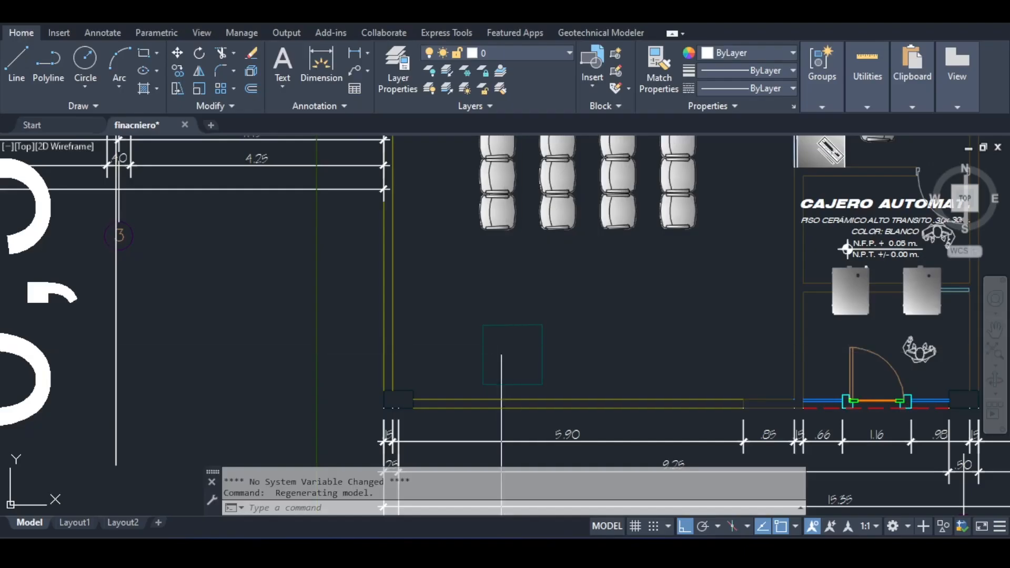
Step: Switch to AutoCAD and compare the end of the first-level plan with the parking plan down to grid line H
scroll(505, 352, "down", 3)
scroll(474, 350, "up", 3)
scroll(430, 348, "down", 3)
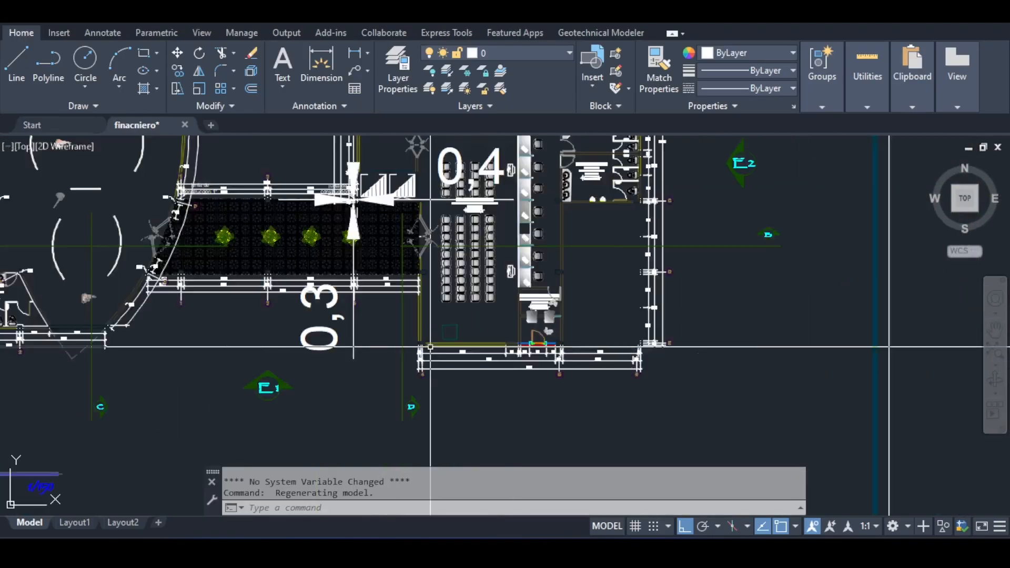
scroll(430, 347, "down", 5)
mouse_move(410, 344)
middle_mouse_down()
mouse_move(887, 342)
mouse_move(792, 302)
middle_mouse_up()
scroll(369, 300, "up", 4)
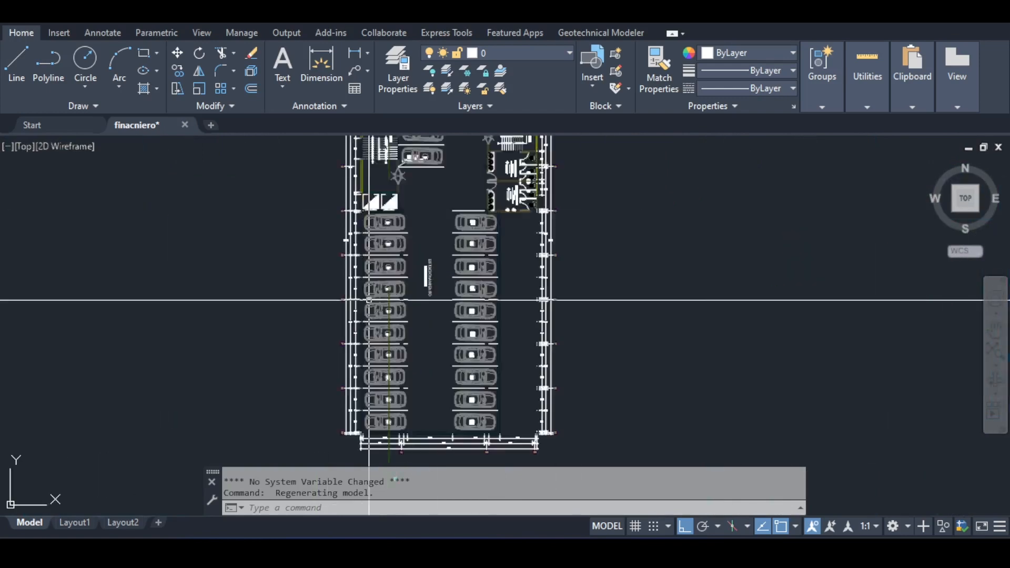
scroll(369, 300, "up", 5)
middle_click_drag(260, 295, 409, 361)
scroll(409, 361, "up", 2)
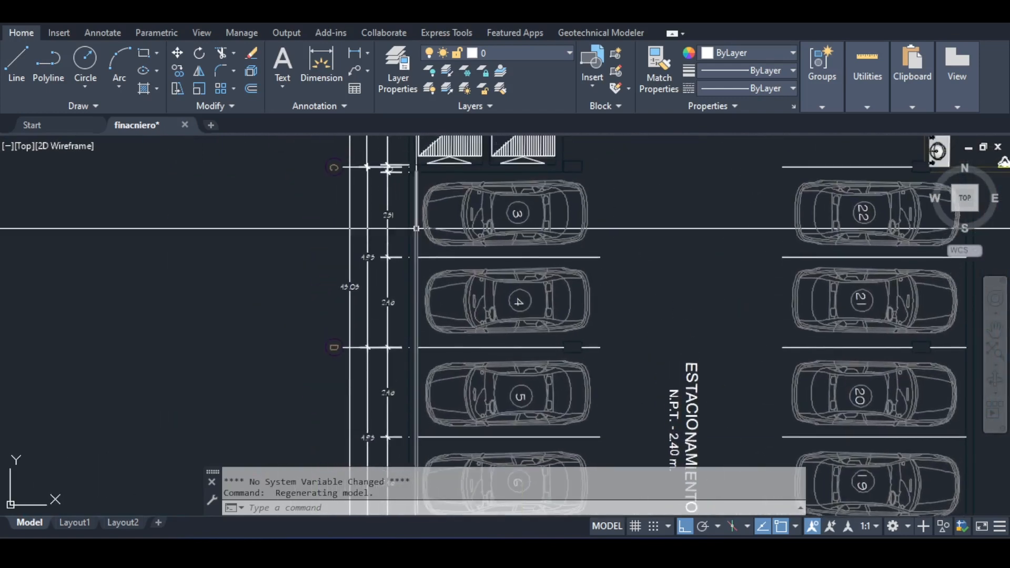
mouse_move(416, 228)
middle_mouse_down()
mouse_move(403, 354)
mouse_move(378, 159)
middle_mouse_up()
middle_click_drag(606, 472, 500, 288)
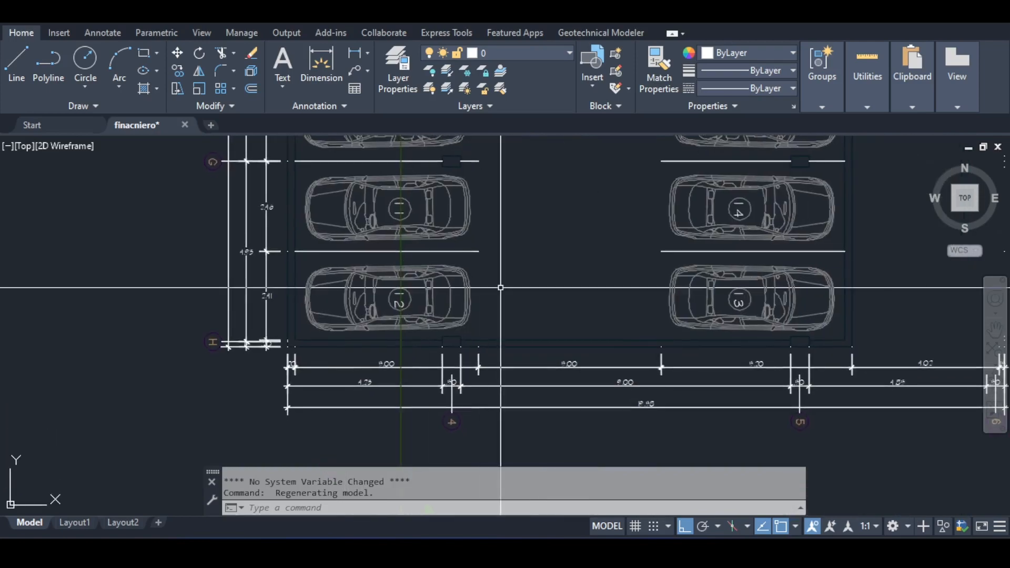
middle_click_drag(492, 152, 550, 278)
Step: Examine the first-level plan again around the lower facade and the CAJERO AUTOMATICO room
scroll(550, 277, "down", 10)
scroll(680, 371, "up", 4)
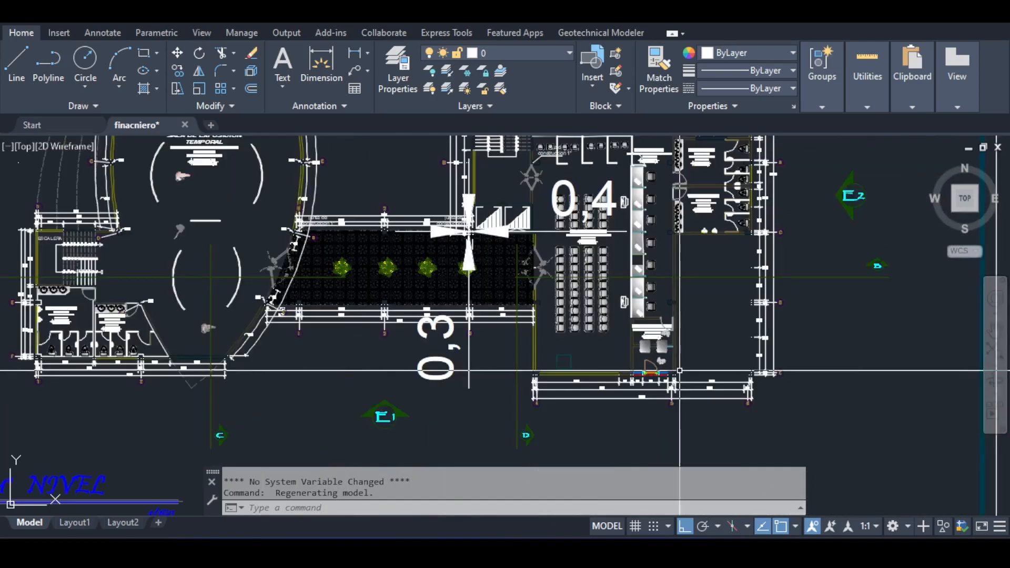
scroll(680, 370, "down", 3)
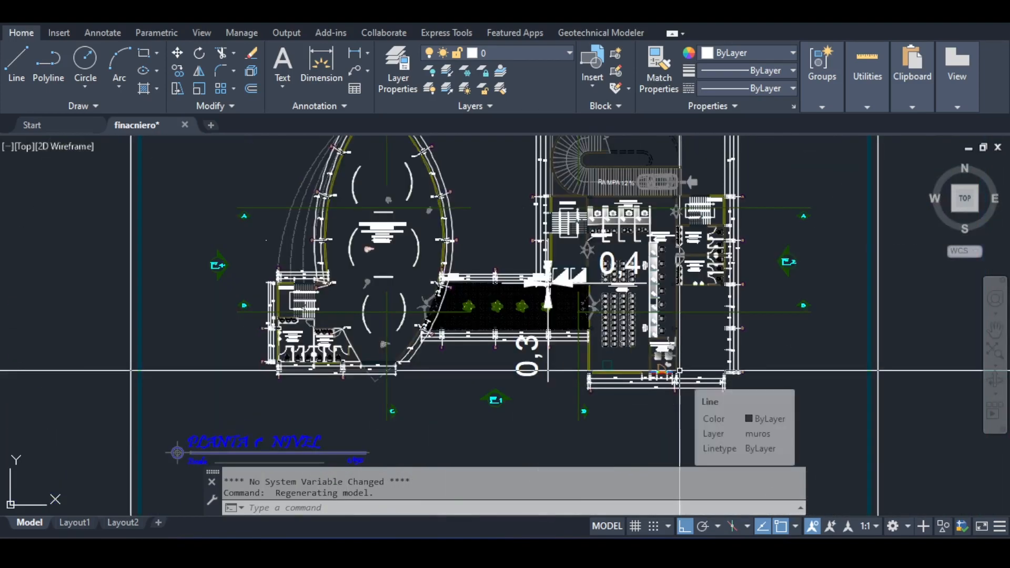
scroll(680, 370, "up", 3)
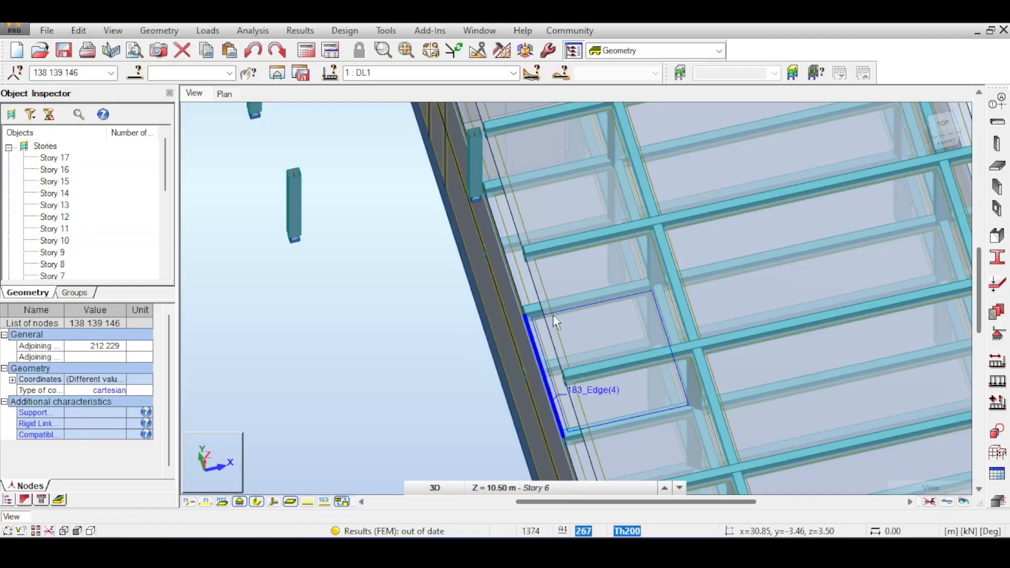
Step: Switch to Robot Structural Analysis and delete the central roof slab panel of the end bay
middle_click_drag(554, 314, 623, 283)
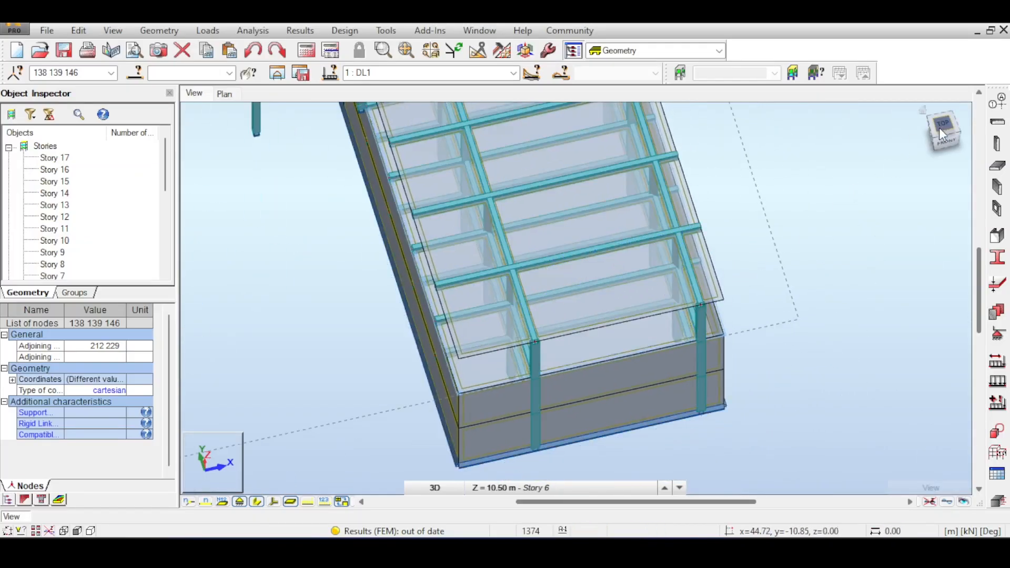
left_click(940, 128)
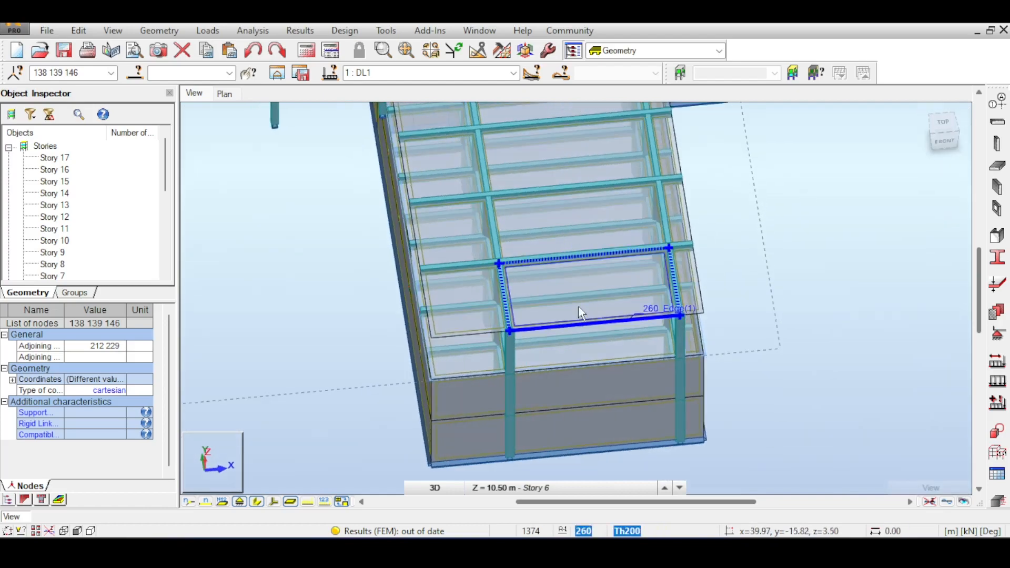
left_click(580, 308)
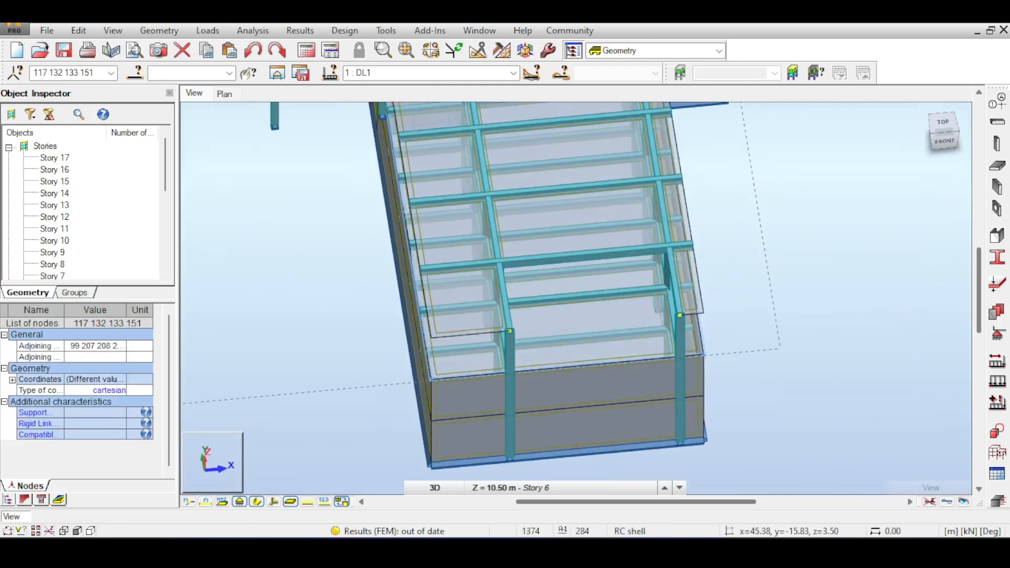
Step: Delete the overhanging roof slab panels 259, 262 and 267 on the far side, together with the selected cross beams
left_click(962, 151)
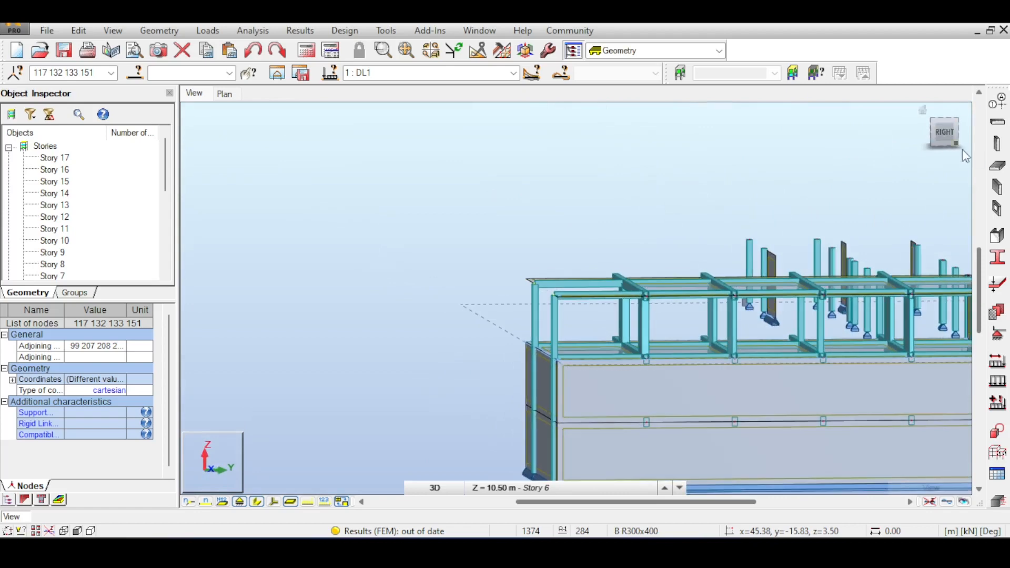
left_click(950, 139)
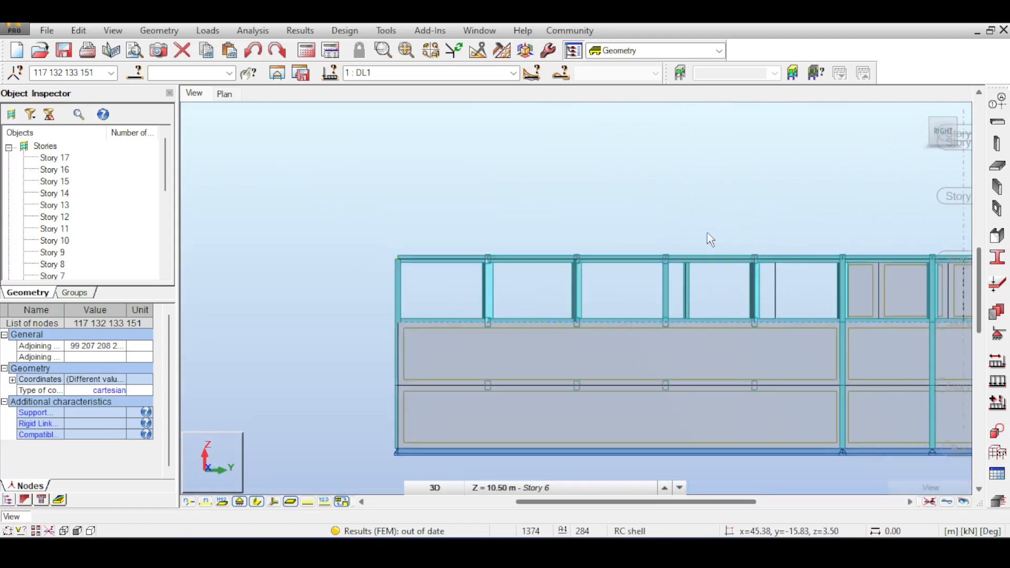
left_click(946, 135)
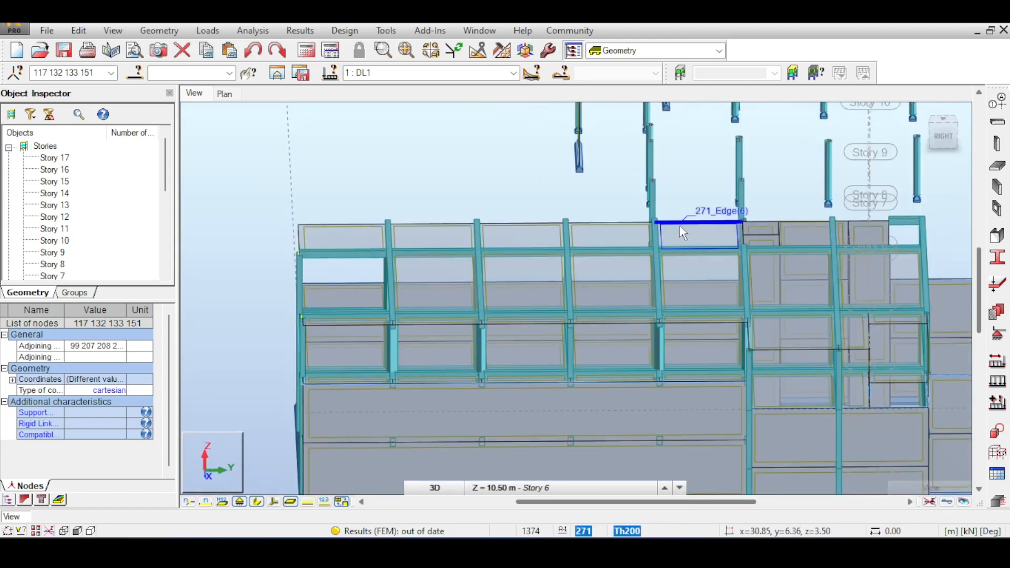
middle_click_drag(333, 222, 387, 138)
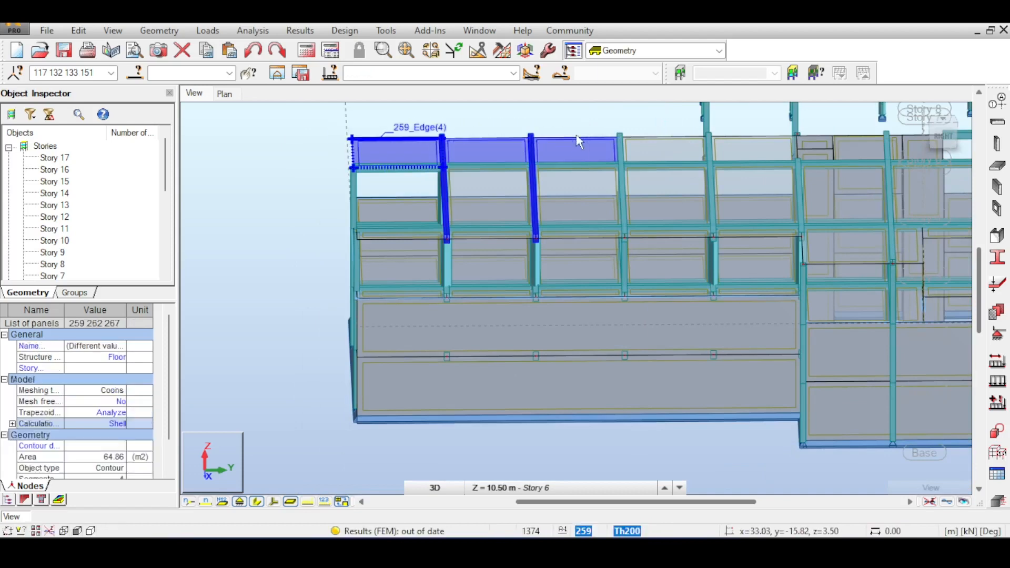
key("Delete")
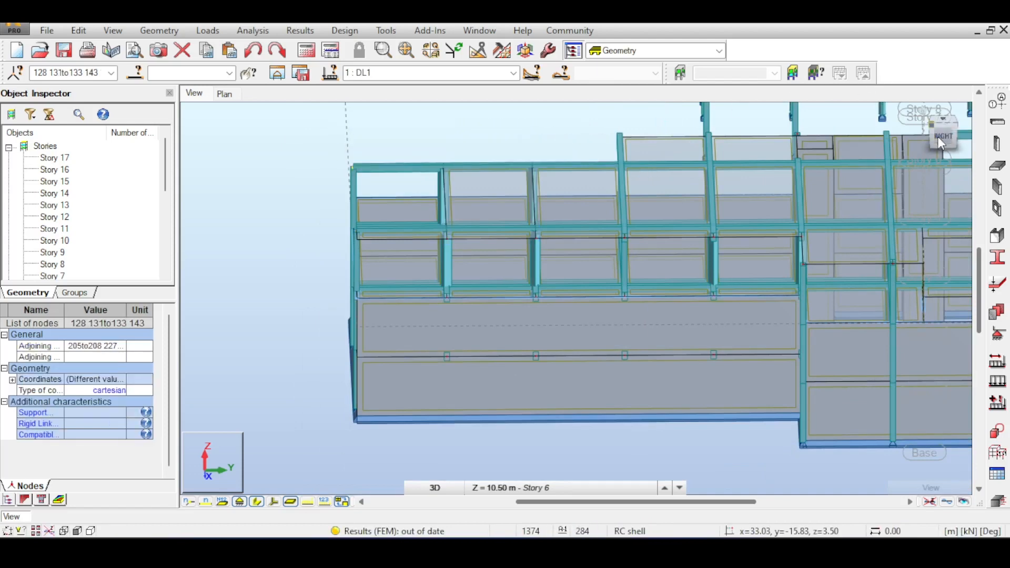
Step: Delete the remaining columns, beams and slabs of the top storey's three end bays
left_click(941, 137)
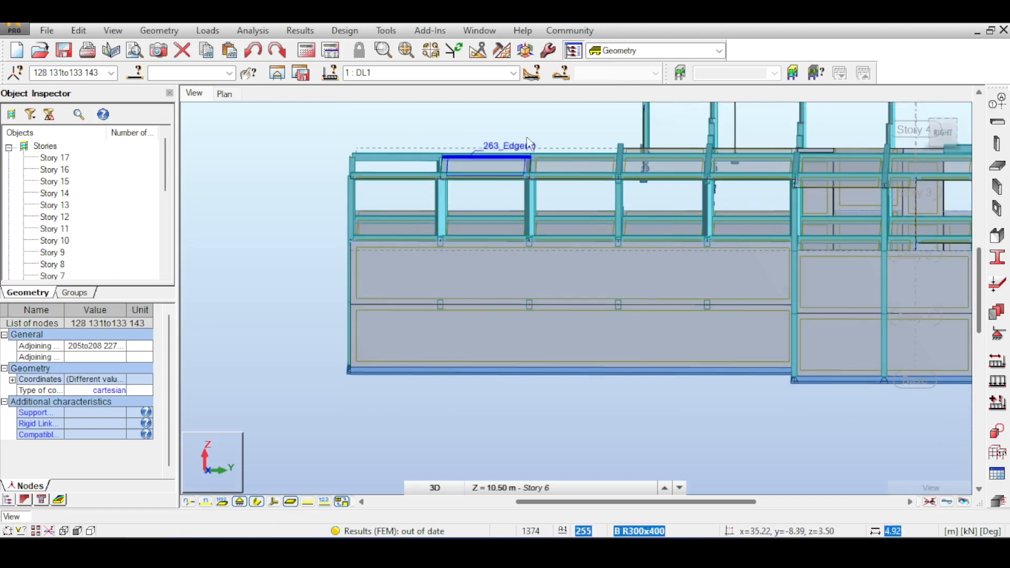
left_click_drag(452, 171, 349, 179)
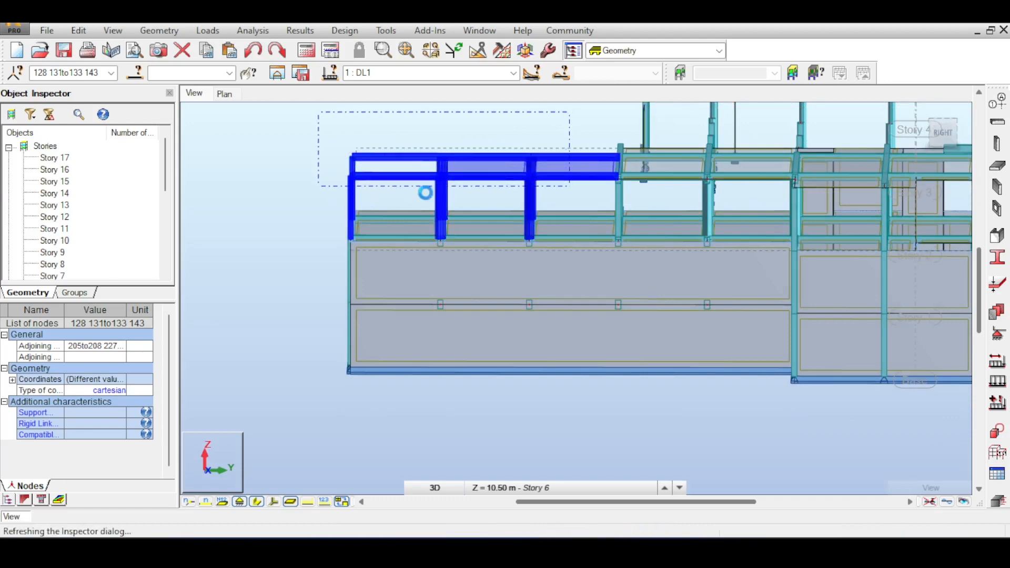
key("Delete")
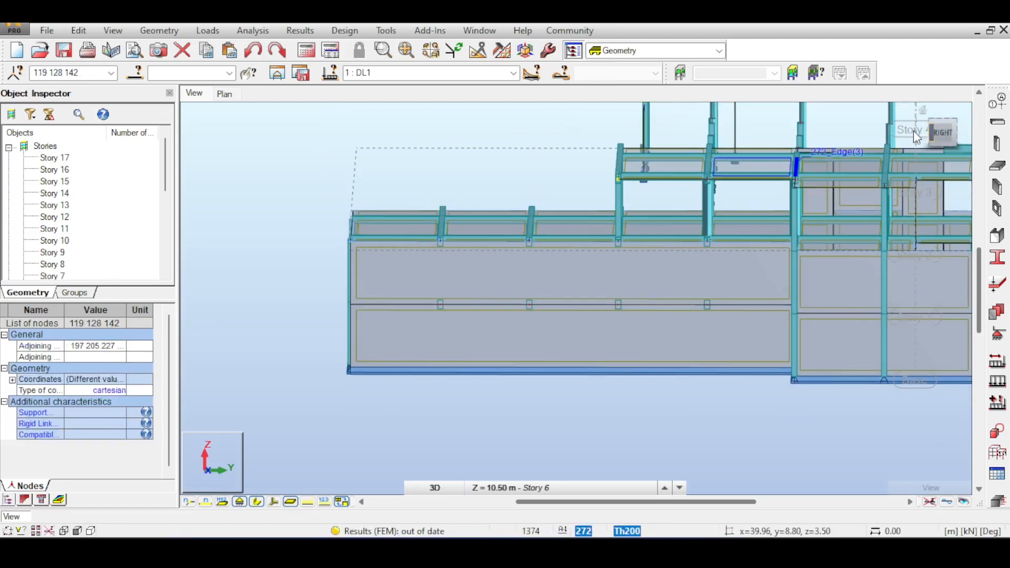
Step: Switch to the AutoCAD first-level plan and examine the paved walkway near axis 3, from the construction joint to the 4.45 bay
left_click(945, 136)
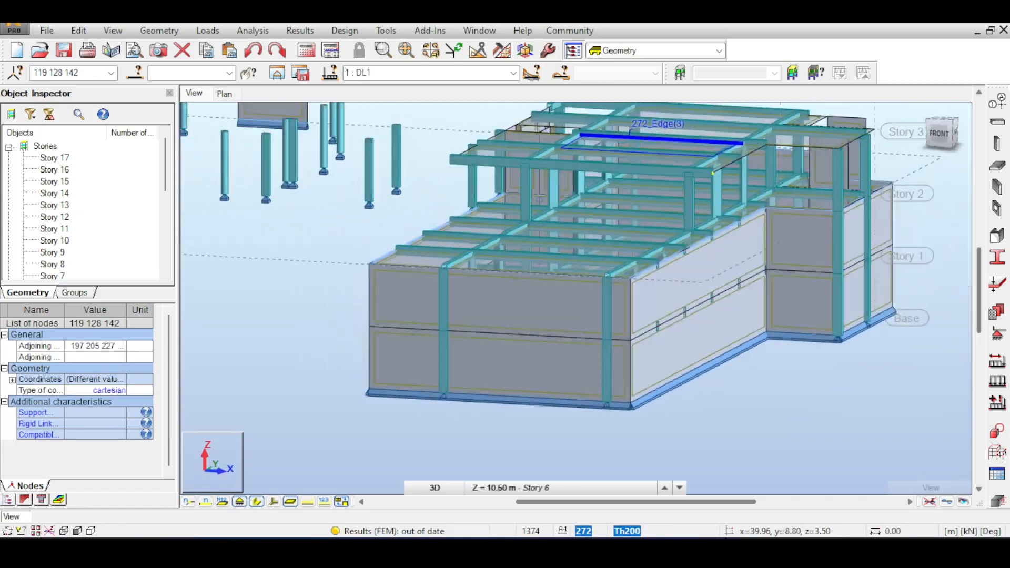
middle_click_drag(694, 142, 677, 273, "shift")
scroll(675, 226, "down", 2)
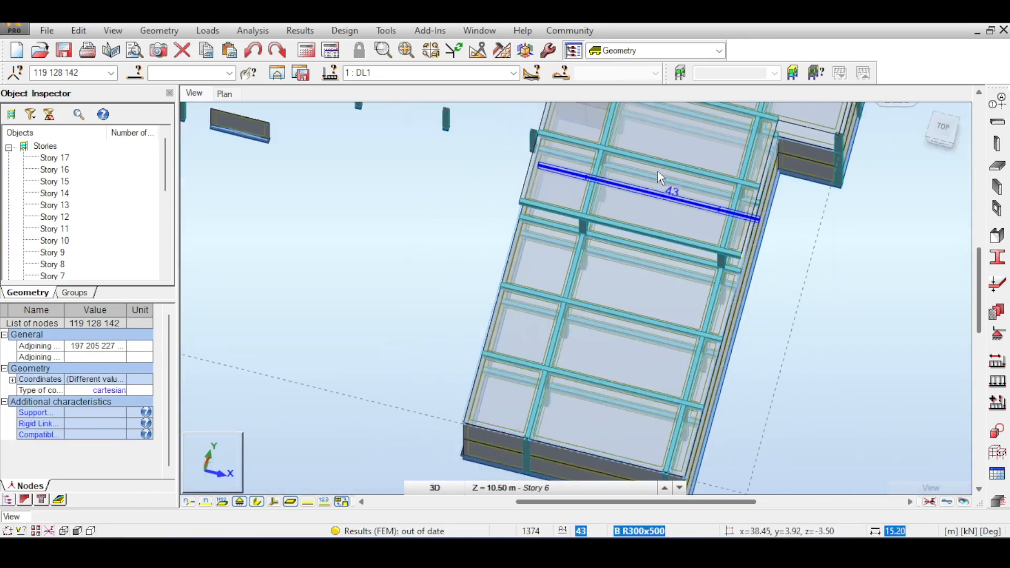
middle_click_drag(657, 169, 681, 211)
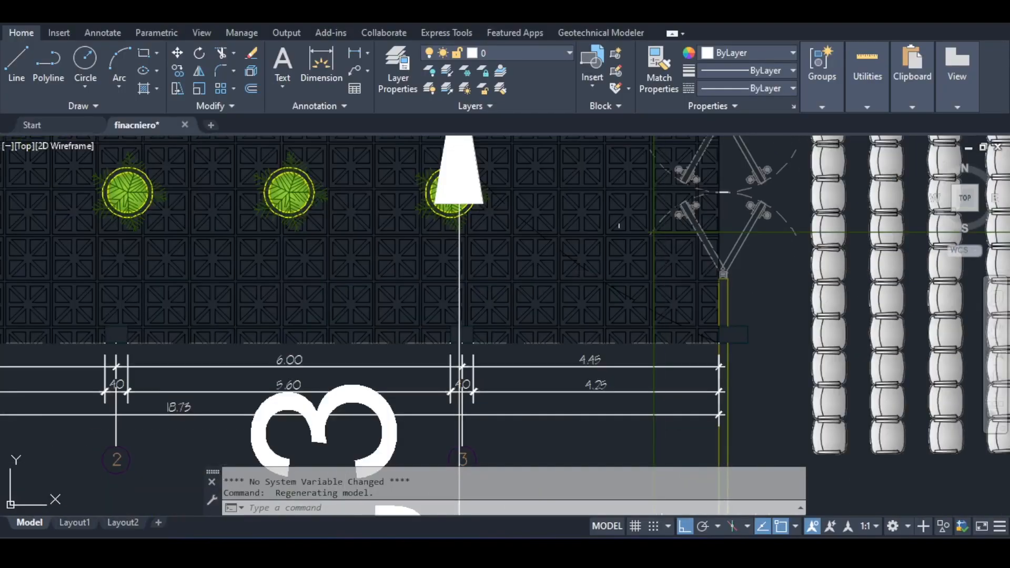
scroll(78, 190, "up", 2)
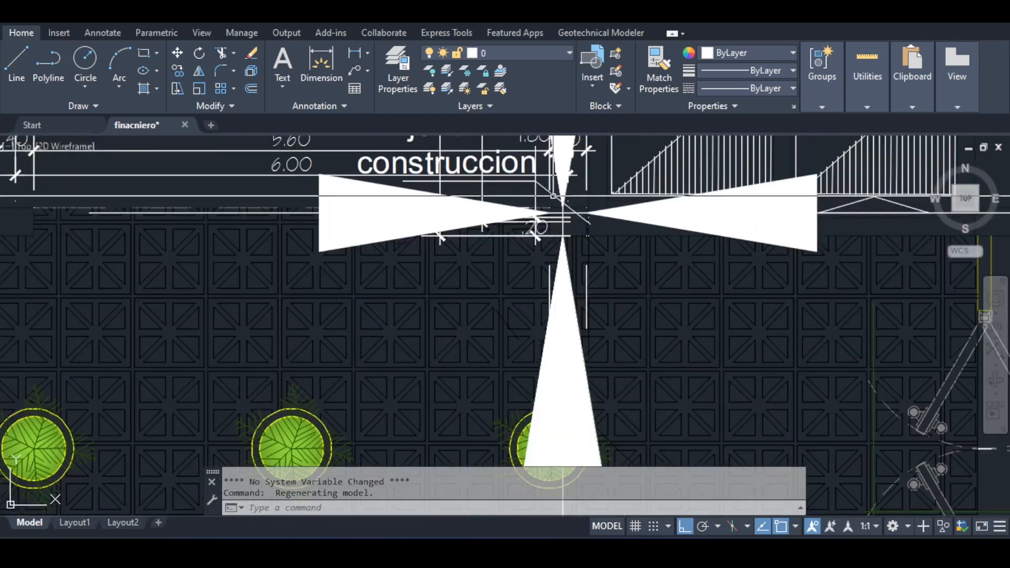
middle_click_drag(805, 448, 755, 265)
middle_click_drag(755, 458, 737, 253)
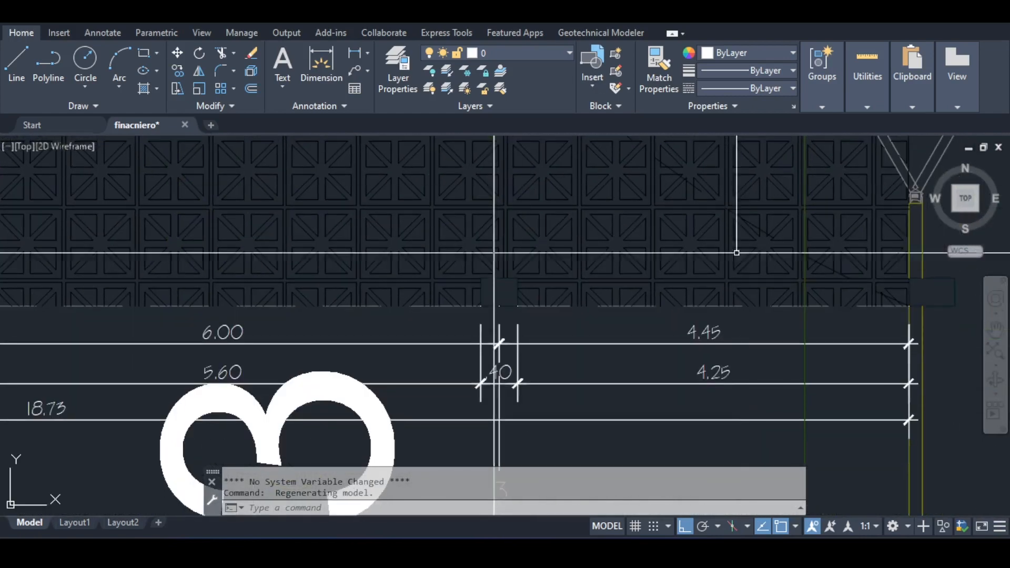
scroll(527, 289, "up", 2)
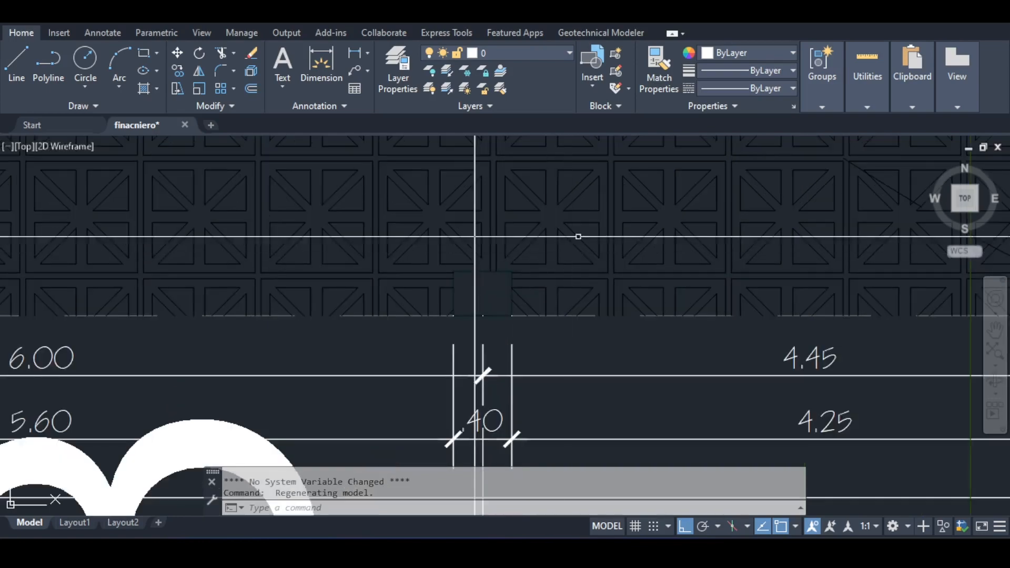
middle_click_drag(587, 221, 545, 305)
scroll(546, 305, "down", 6)
middle_click_drag(544, 266, 558, 424)
scroll(560, 222, "up", 8)
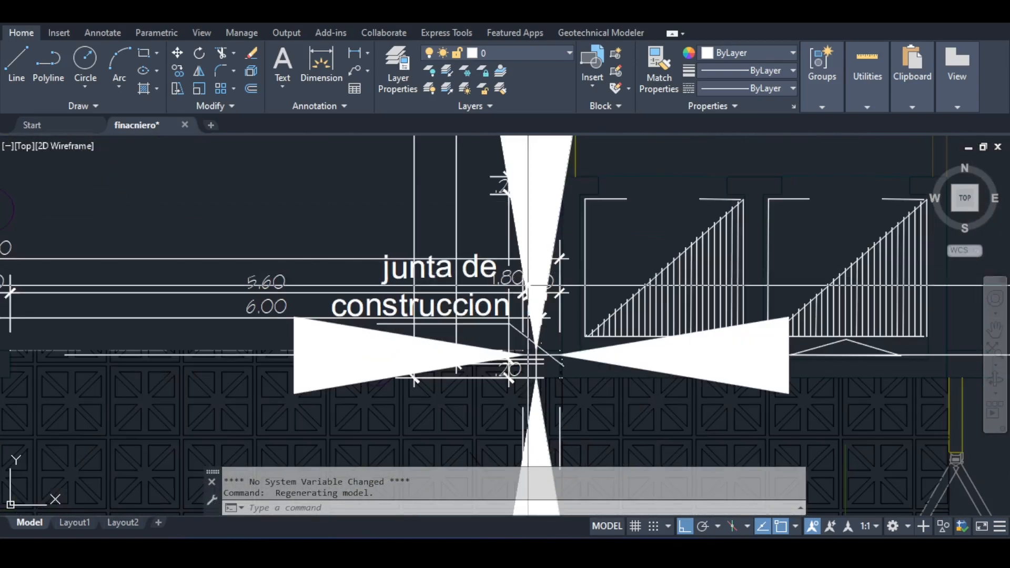
scroll(495, 213, "down", 6)
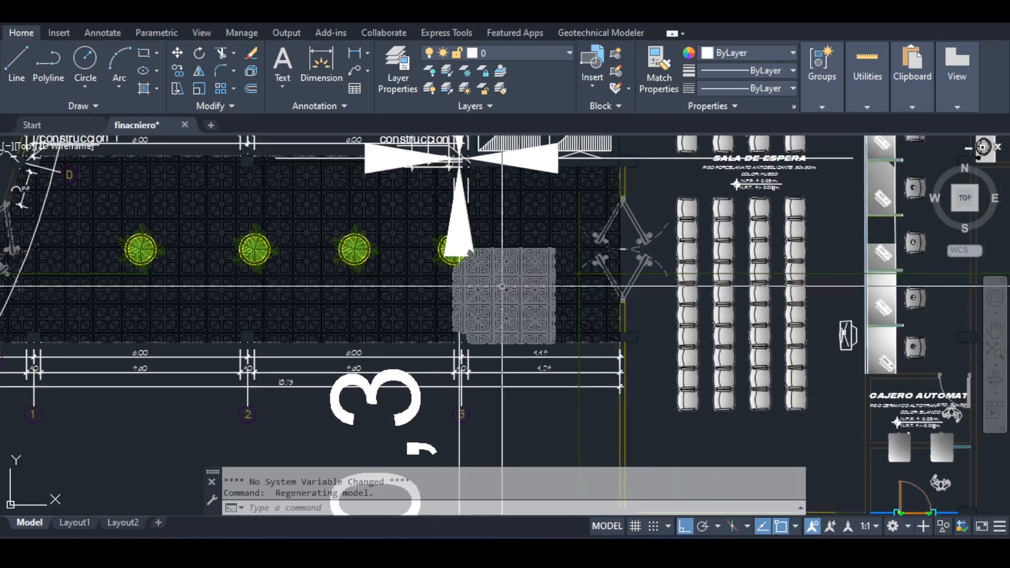
scroll(474, 337, "up", 5)
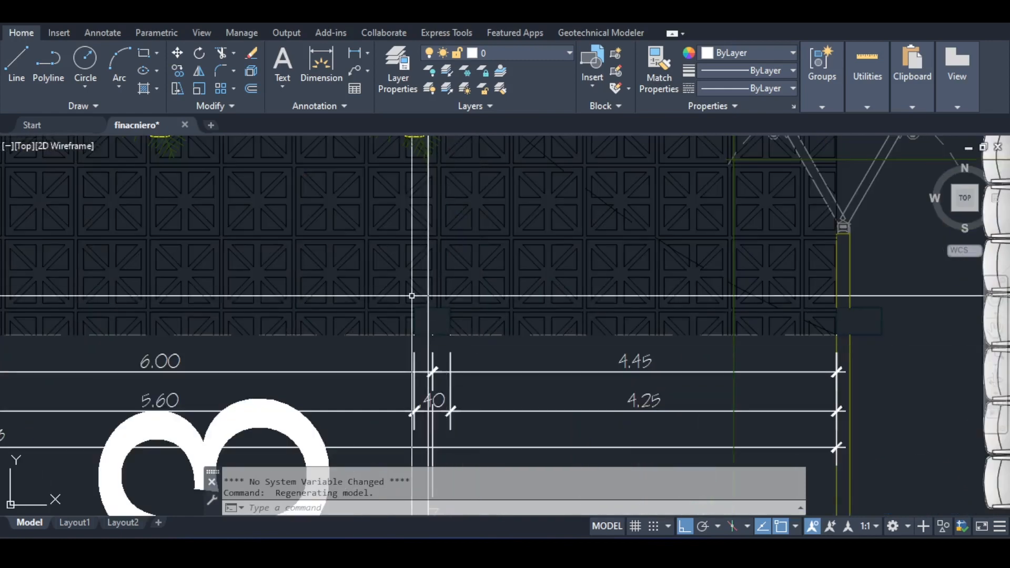
middle_click_drag(536, 228, 512, 347)
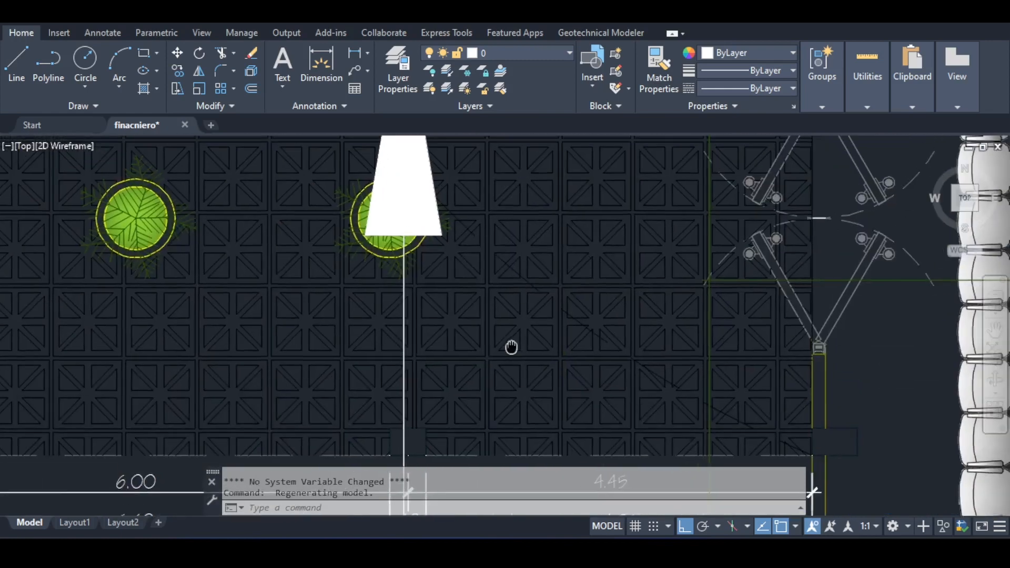
scroll(519, 343, "down", 2)
middle_click_drag(786, 287, 628, 196)
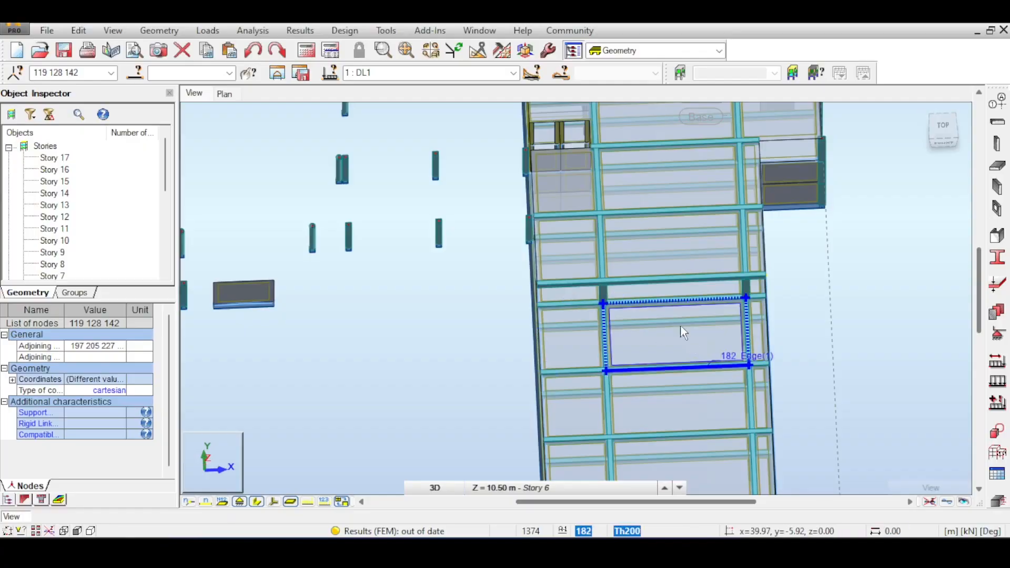
Step: Switch back to Robot Structural Analysis and delete outer slab panel 268 beside the free end of beam 227
middle_click_drag(692, 311, 731, 213)
left_click(950, 128)
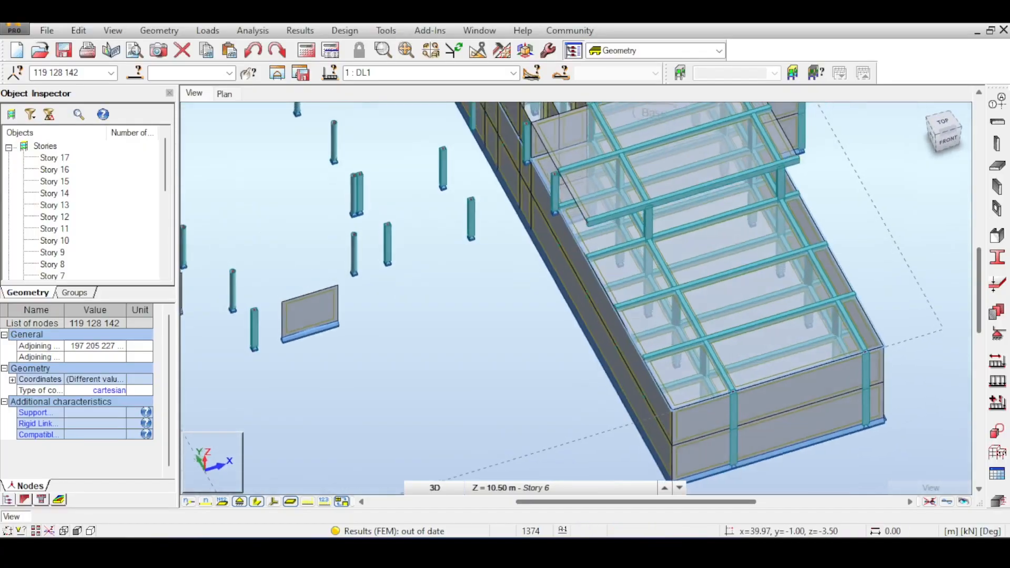
scroll(591, 273, "up", 3)
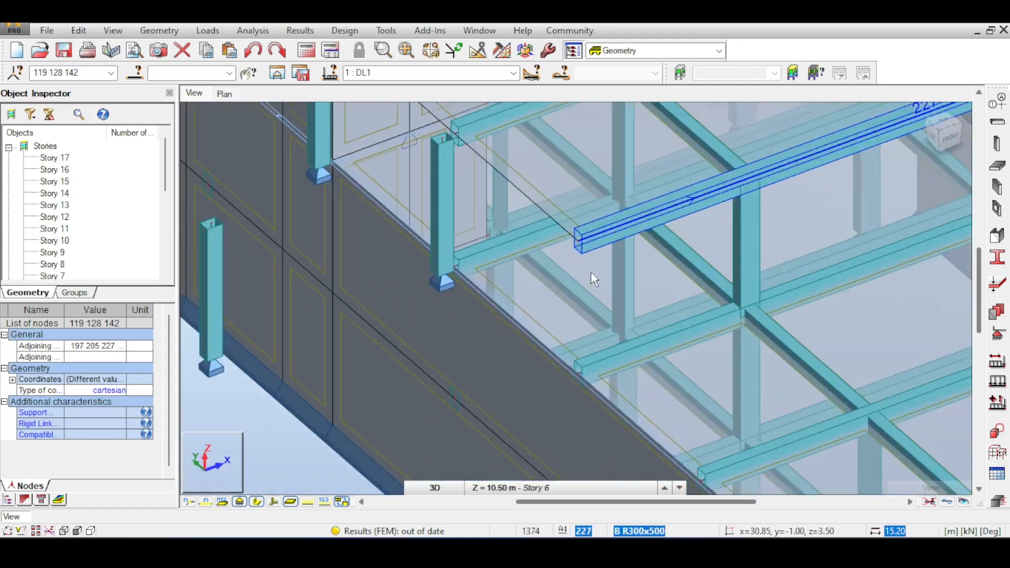
middle_click_drag(592, 273, 590, 367)
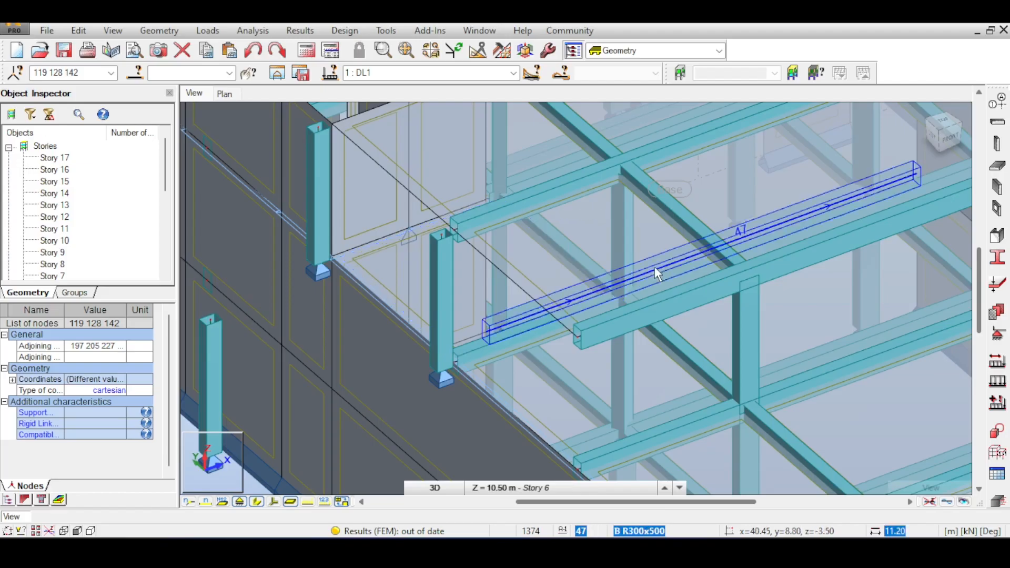
left_click(653, 264)
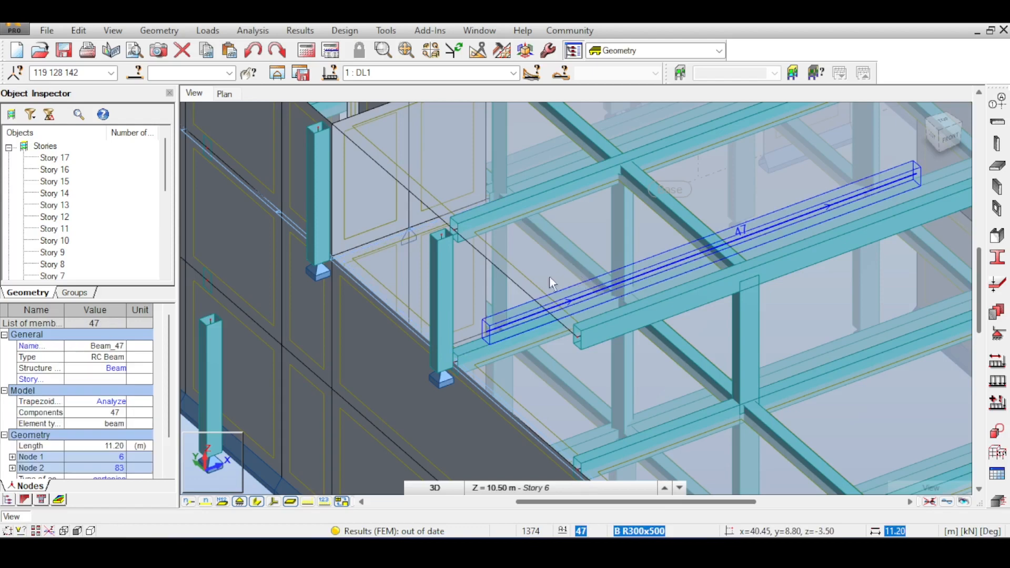
left_click(515, 251)
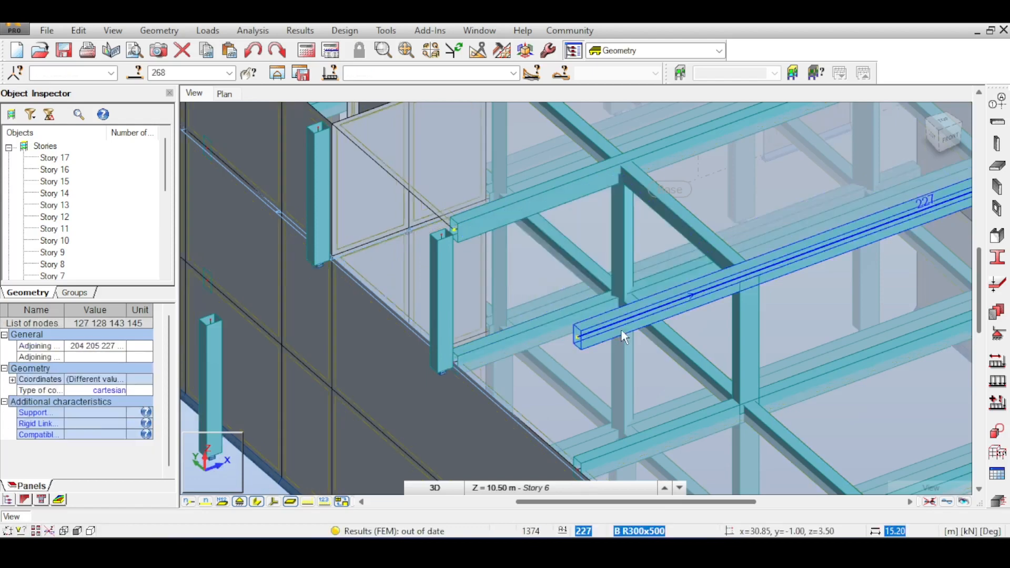
Step: Trim the overhanging end of beam 227 using column 205 as the cutting object
left_click(943, 132)
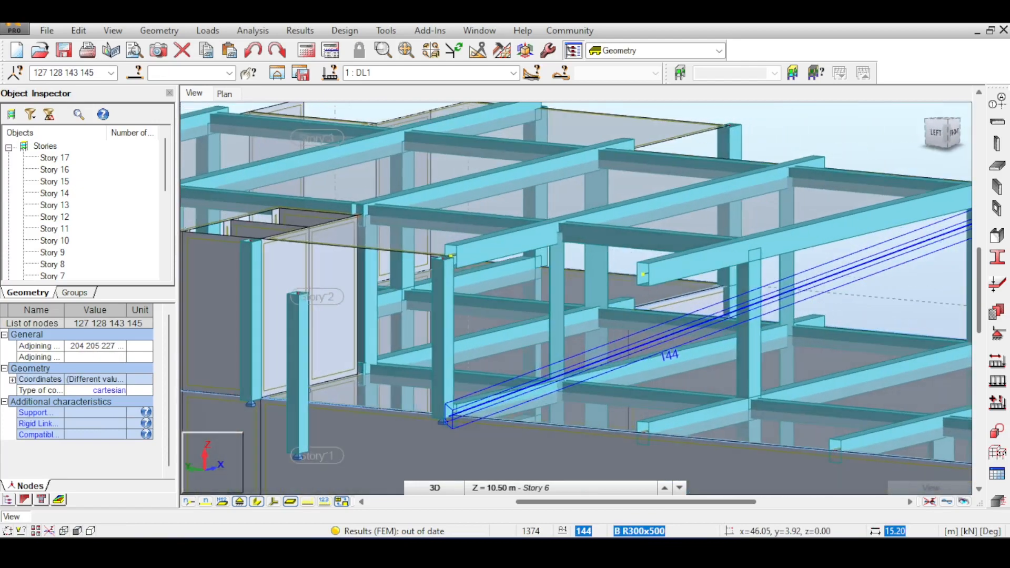
left_click(947, 133)
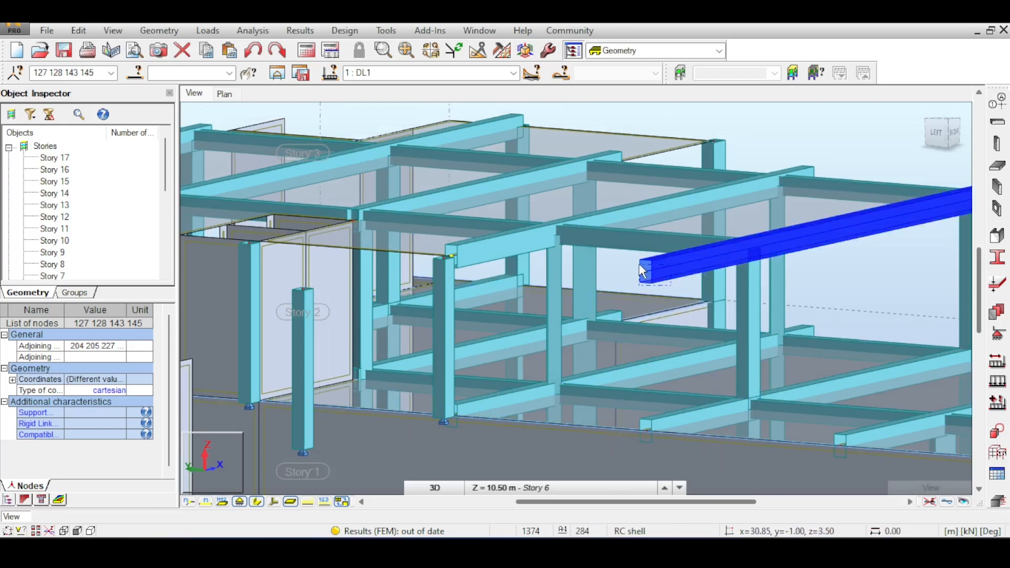
left_click(680, 283)
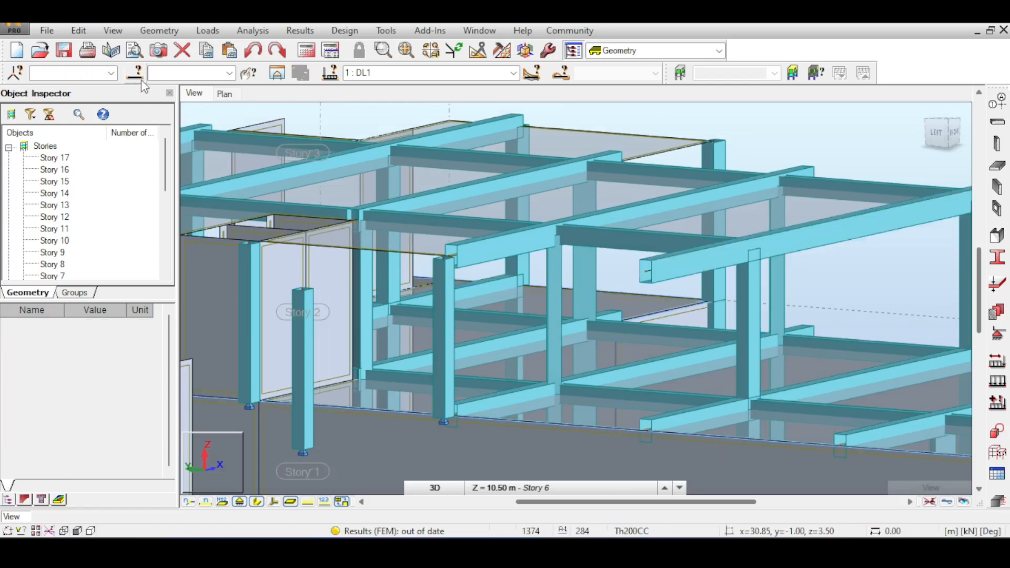
left_click(79, 30)
left_click(158, 323)
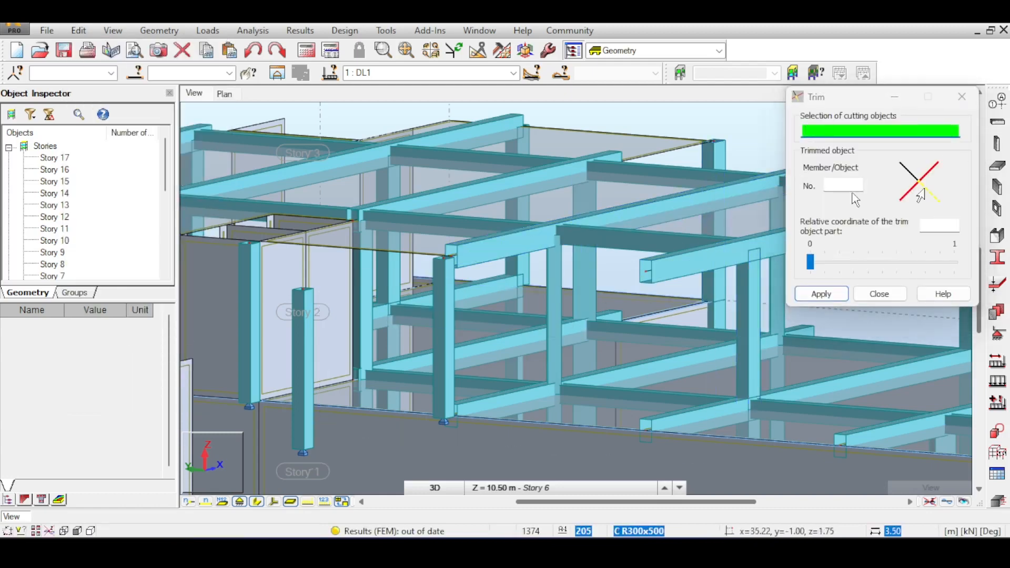
left_click(752, 300)
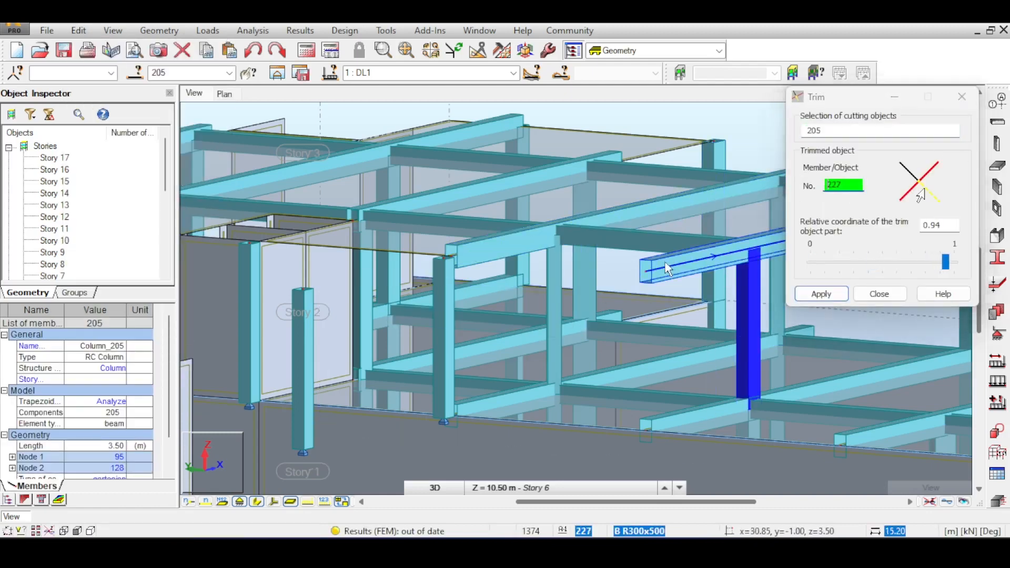
left_click(849, 294)
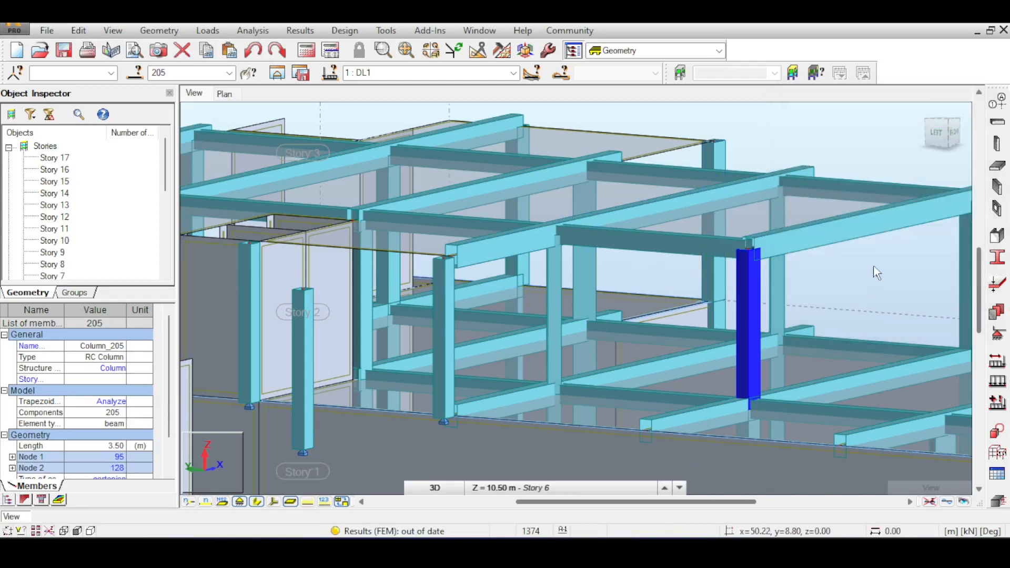
Step: Compare the free end of beam 228 and the adjacent edge column with the construction-joint area of the AutoCAD plan
left_click(941, 138)
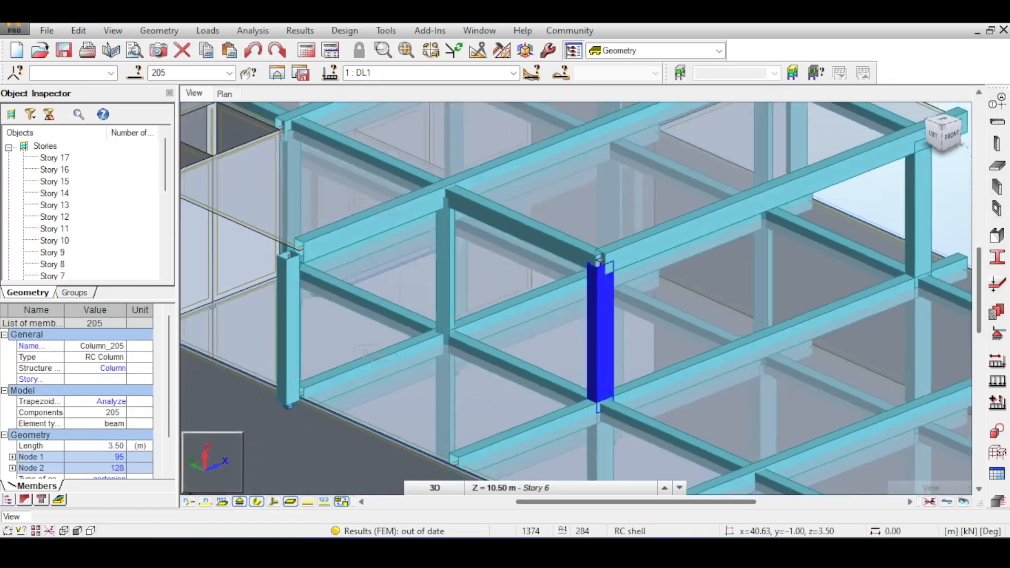
middle_click_drag(679, 316, 672, 337, "shift")
middle_click_drag(732, 211, 803, 220, "shift")
scroll(476, 230, "up", 4)
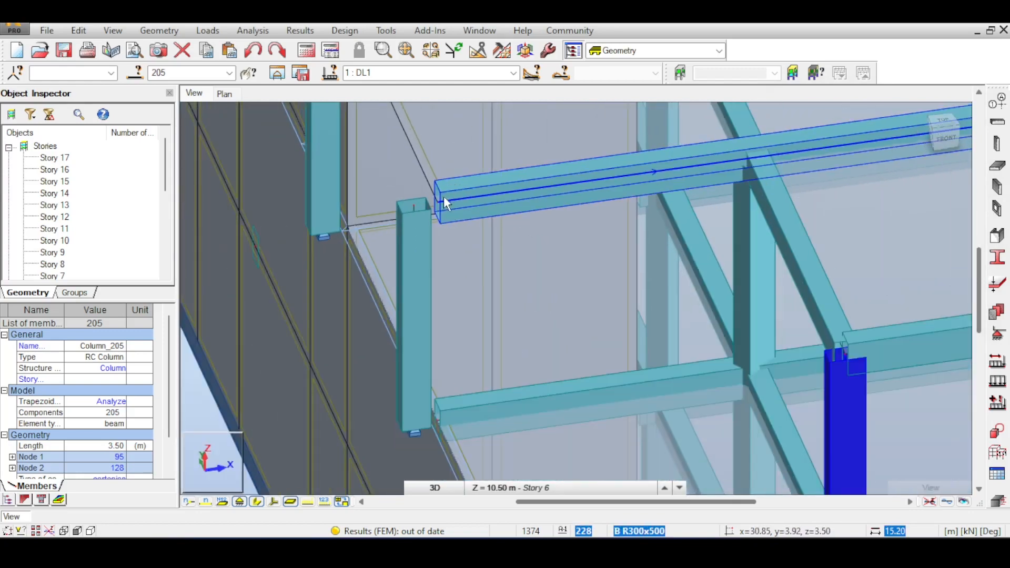
left_click(447, 235)
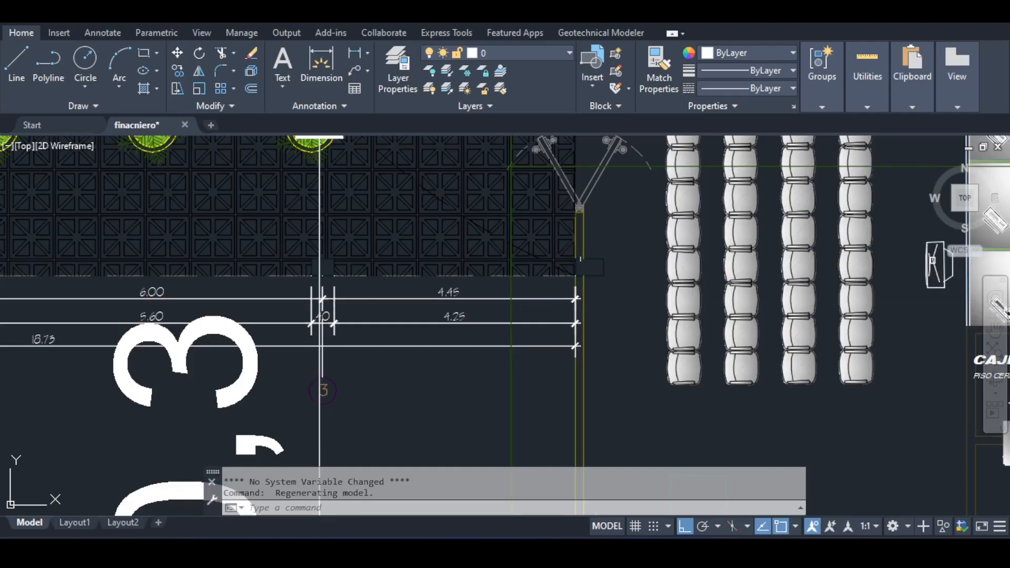
scroll(578, 273, "up", 5)
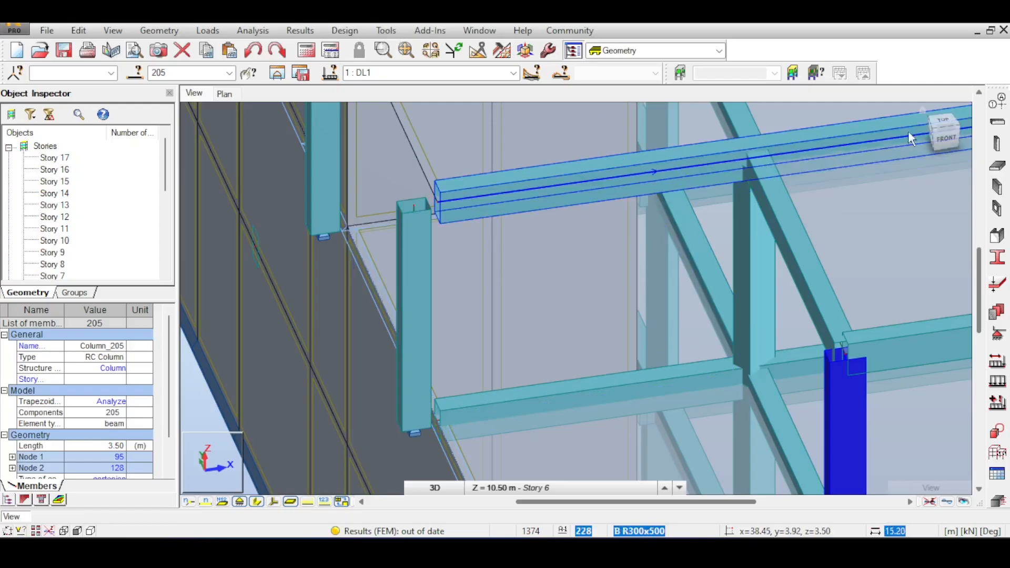
left_click(938, 129)
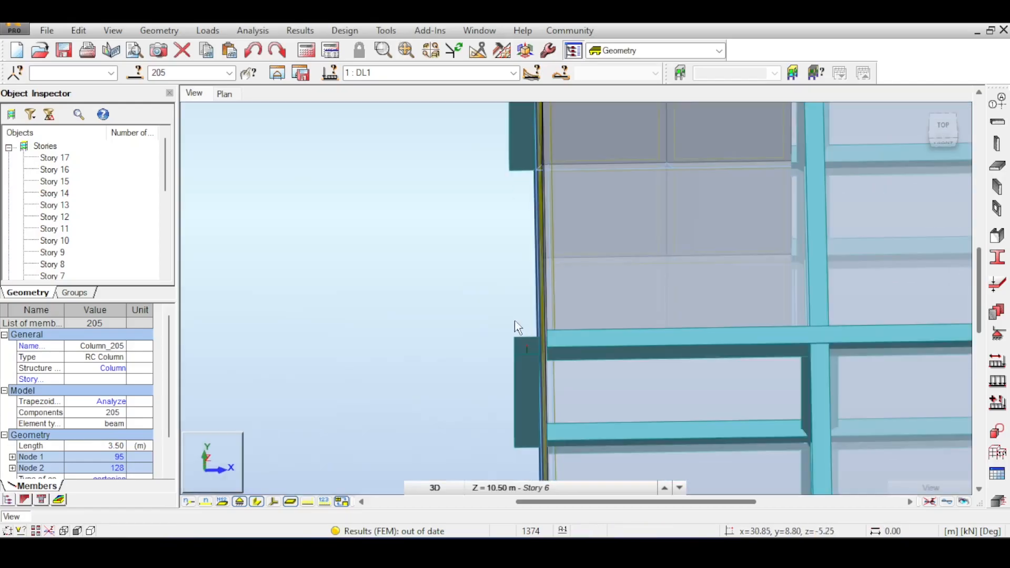
key("alt+Tab")
scroll(457, 149, "up", 6)
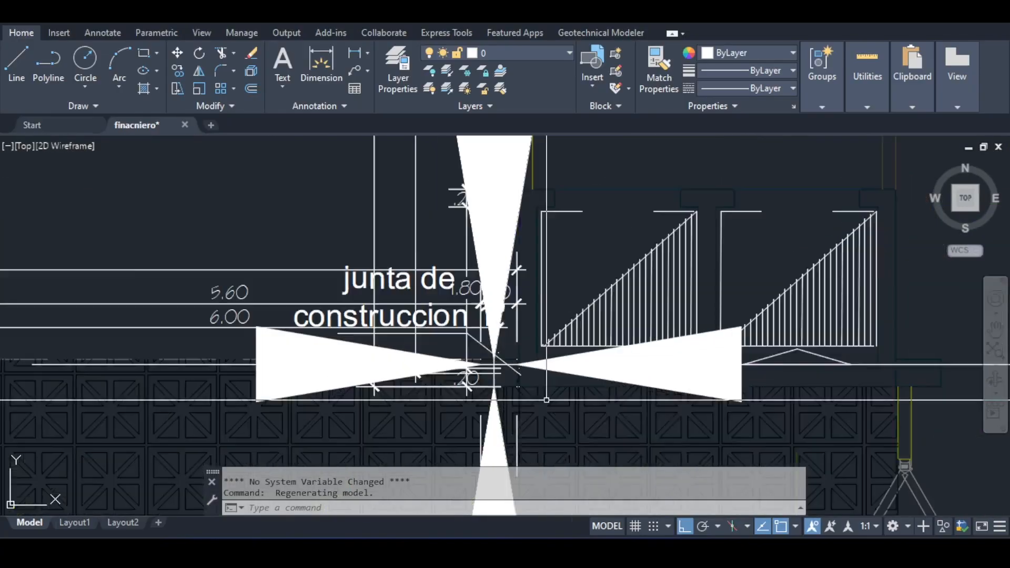
scroll(378, 260, "down", 3)
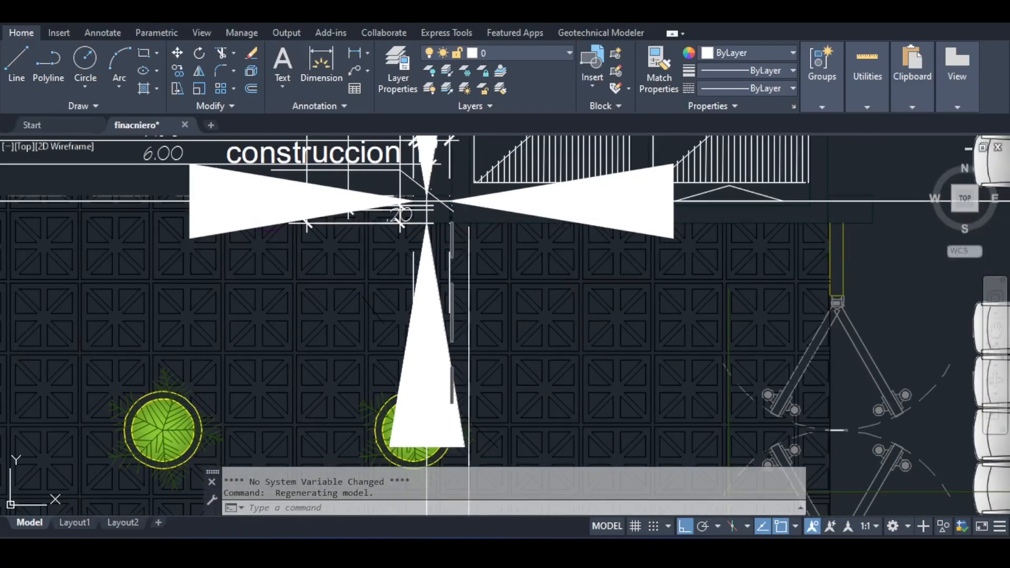
key("alt+Tab")
middle_click_drag(481, 207, 460, 472)
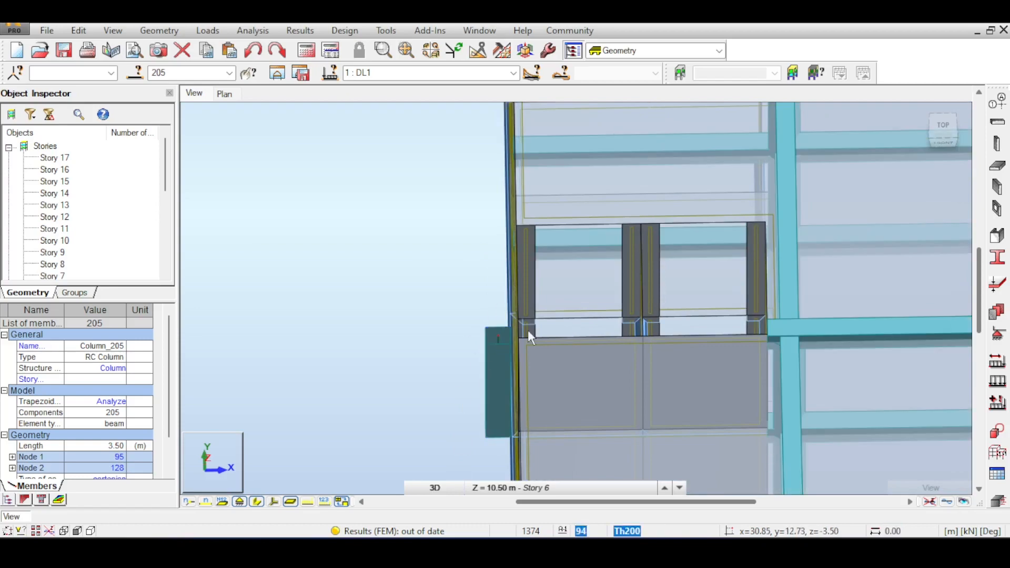
middle_click_drag(478, 406, 472, 131)
middle_click_drag(504, 307, 501, 325)
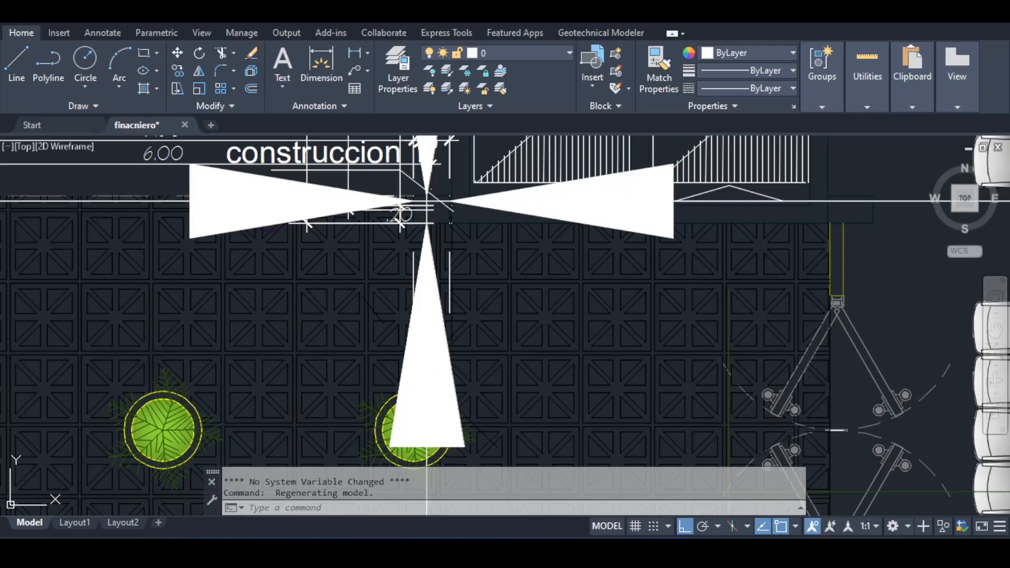
Step: Examine the AutoCAD plan at the wall corner closing the 4.45 bay, and the overall first-level layout
middle_click_drag(389, 279, 390, 121)
middle_click_drag(760, 140, 573, 352)
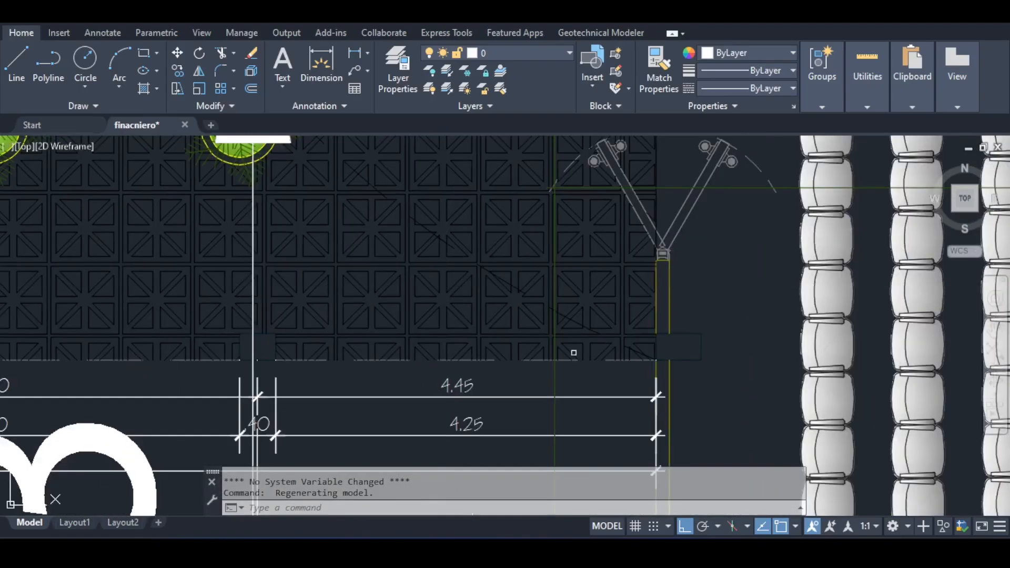
scroll(655, 367, "up", 5)
scroll(704, 354, "up", 6)
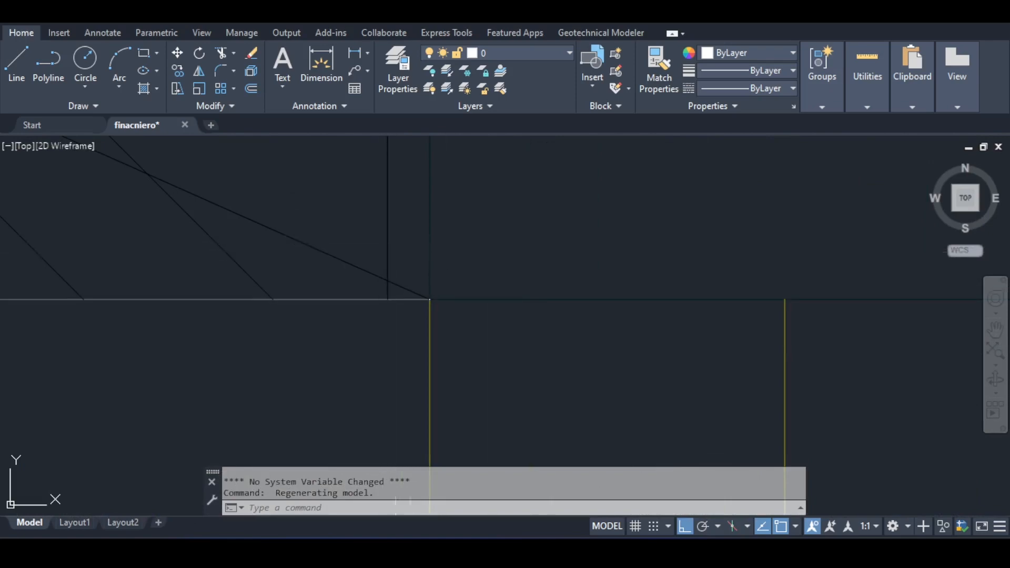
scroll(474, 243, "down", 5)
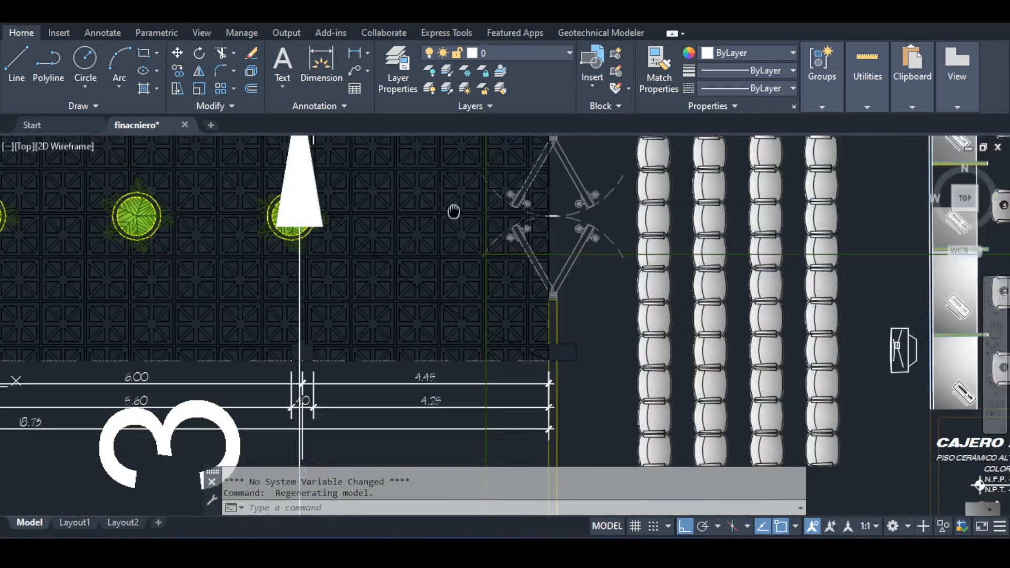
mouse_move(483, 318)
middle_mouse_down()
mouse_move(583, 322)
mouse_move(683, 307)
middle_mouse_up()
scroll(679, 306, "down", 8)
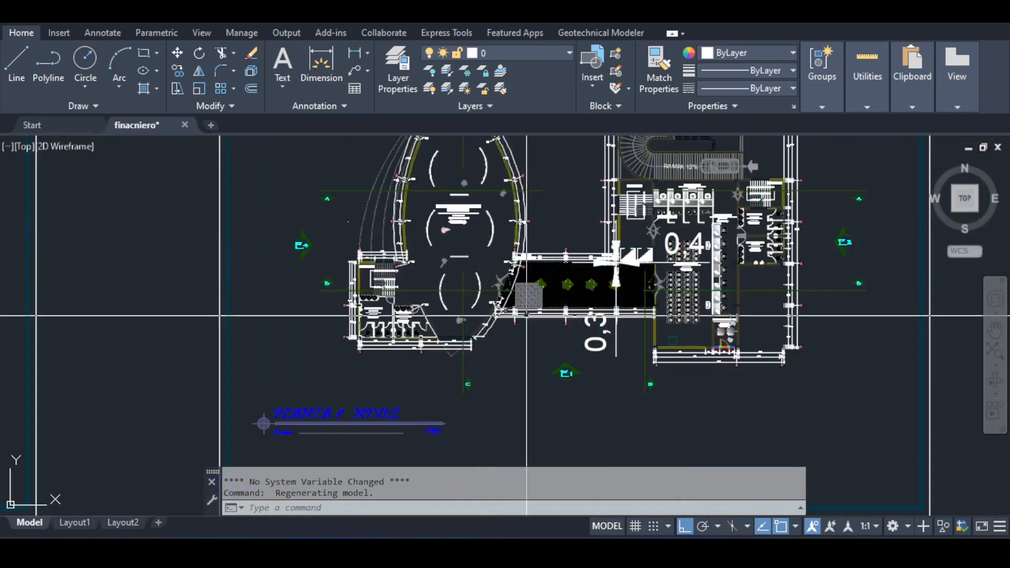
Step: Compare the round R.20 column and the 4.45 bay in the AutoCAD plan with the edge columns in the Robot model
scroll(527, 316, "up", 8)
scroll(553, 298, "up", 3)
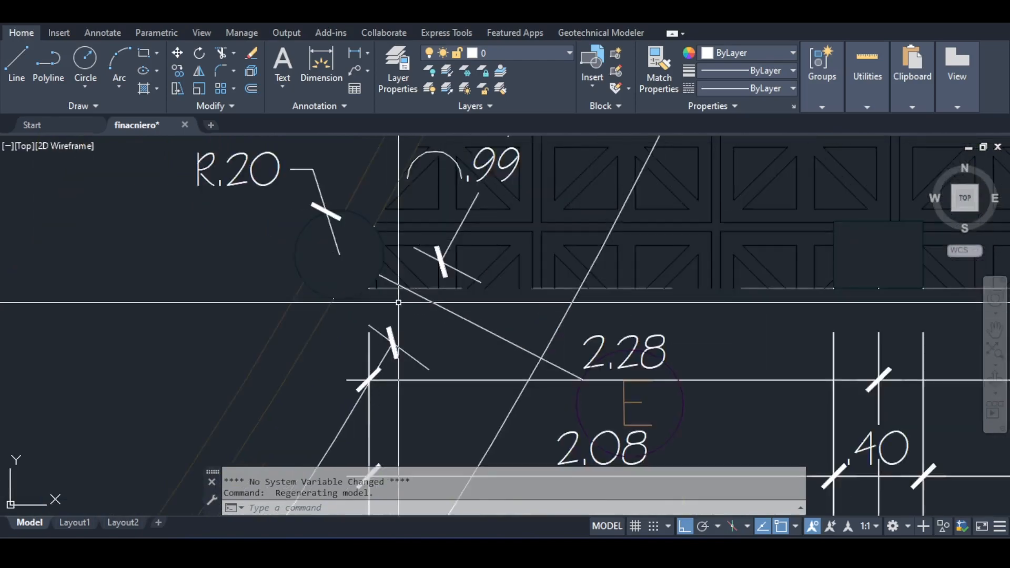
scroll(553, 297, "down", 8)
scroll(552, 298, "down", 5)
scroll(553, 298, "up", 3)
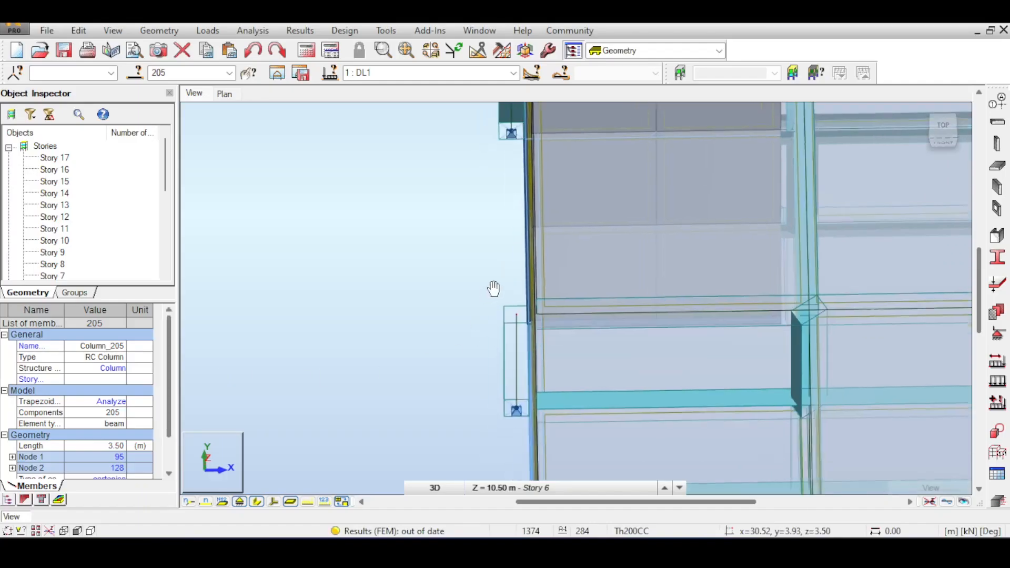
scroll(493, 289, "down", 2)
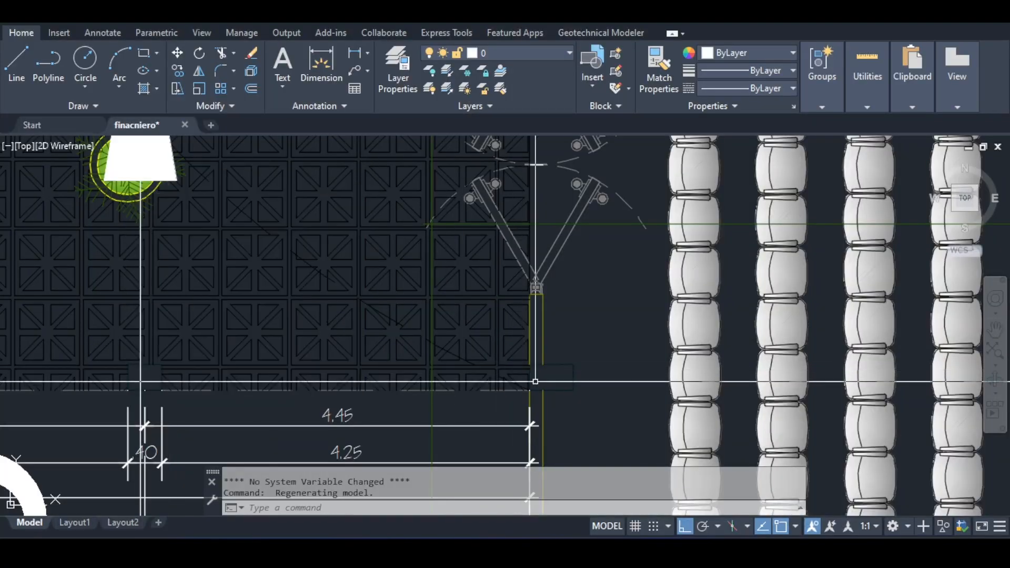
Step: Examine the upper-level AutoCAD plans around the permanent exhibition hall, the financial area and the 1" construction joint
scroll(538, 382, "down", 8)
middle_click_drag(625, 348, 309, 309)
middle_click_drag(684, 342, 305, 301)
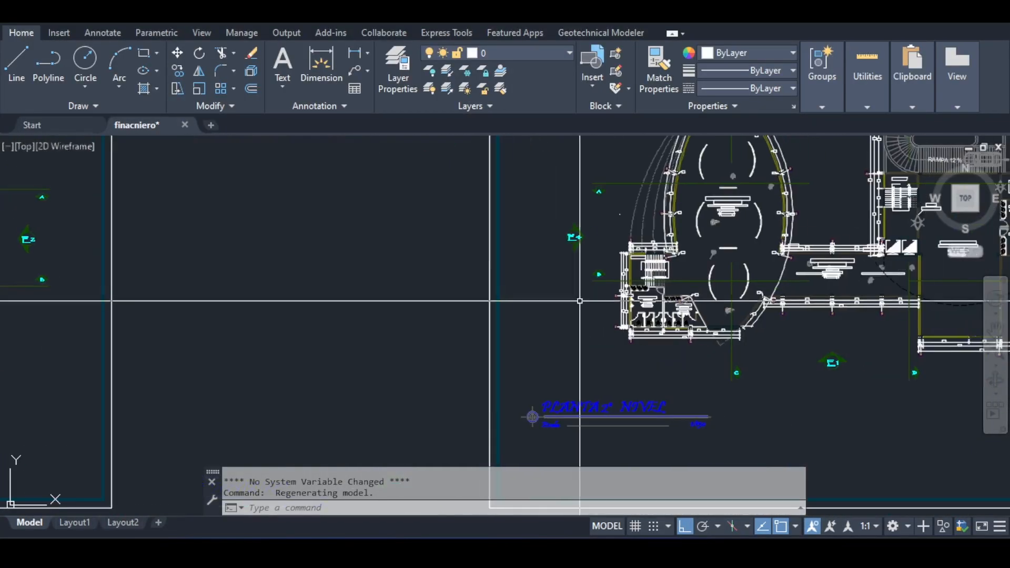
middle_click_drag(681, 258, 387, 255)
scroll(387, 256, "up", 8)
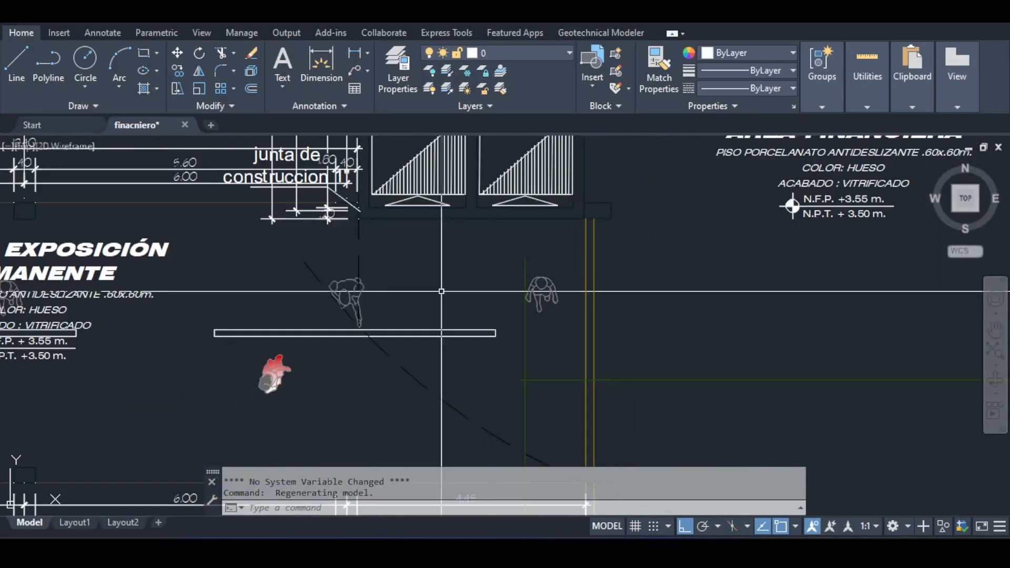
scroll(442, 291, "down", 4)
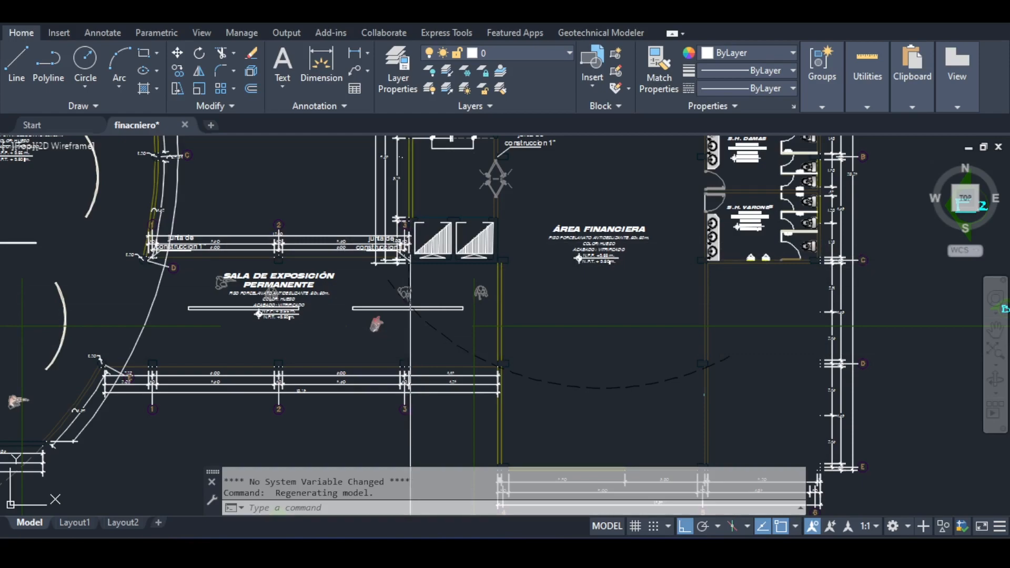
scroll(415, 339, "down", 6)
scroll(741, 311, "up", 8)
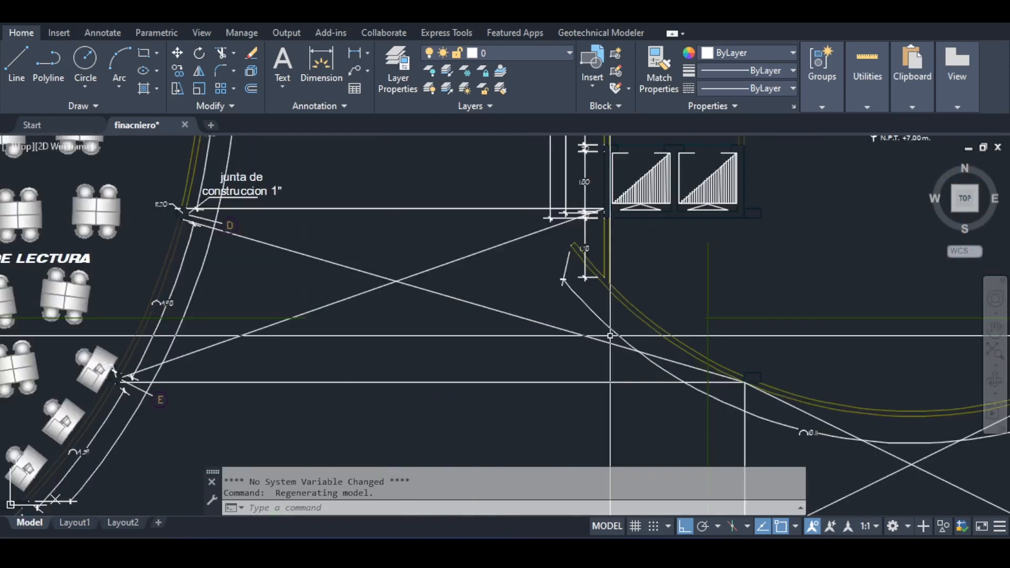
Step: Examine the AutoCAD building section where the connecting slab meets the tower at the Directorio level, and the tower's storeys above
scroll(601, 339, "down", 7)
scroll(602, 340, "down", 7)
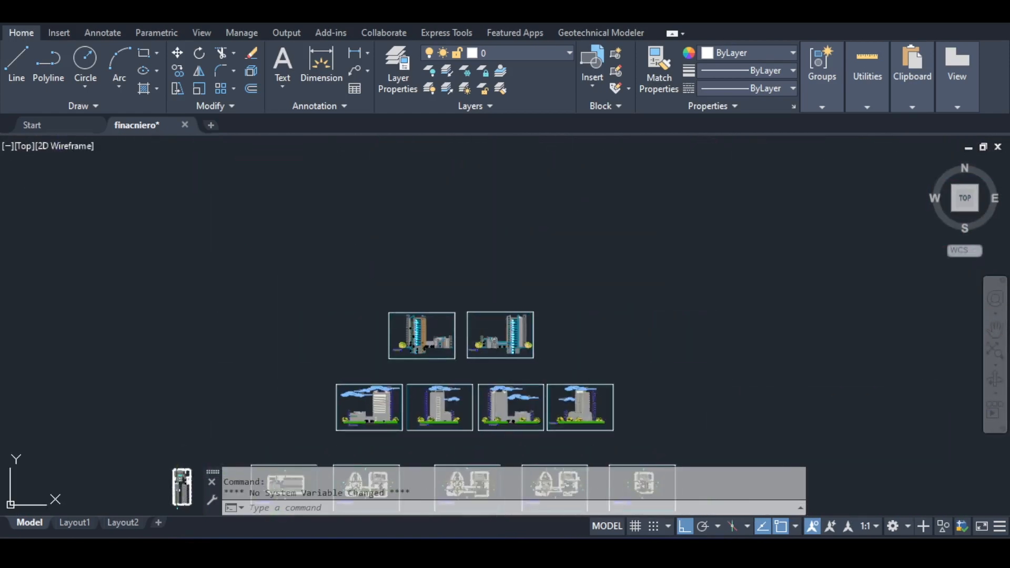
scroll(498, 345, "up", 7)
scroll(499, 345, "up", 10)
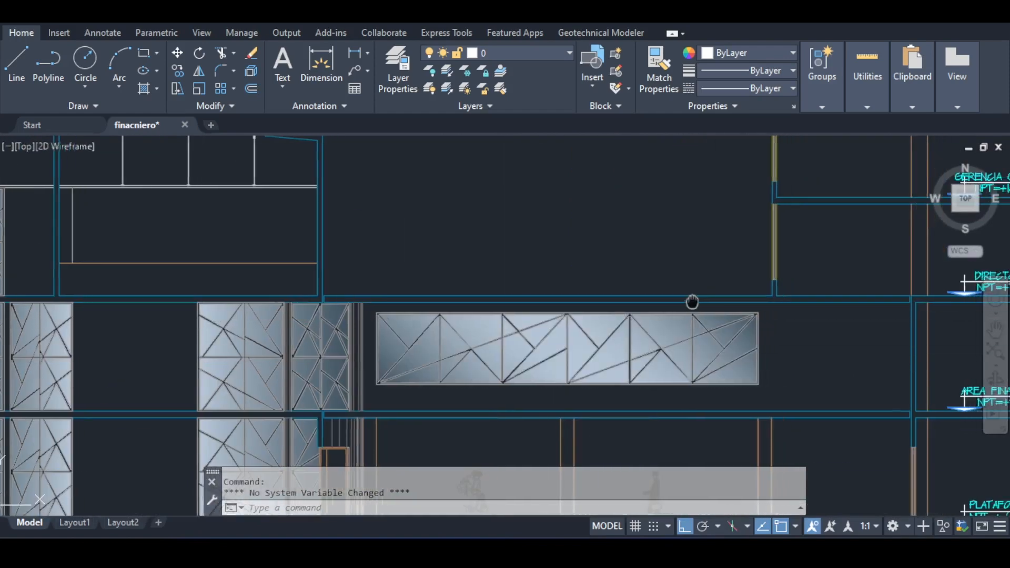
scroll(637, 344, "up", 3)
scroll(579, 316, "down", 7)
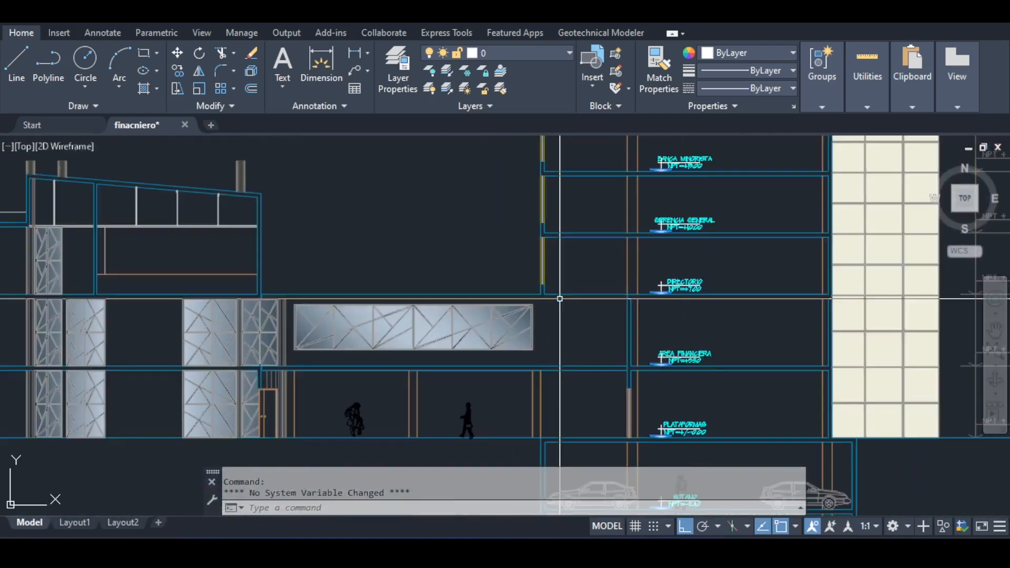
scroll(623, 310, "up", 6)
scroll(623, 310, "up", 2)
middle_click_drag(703, 283, 625, 215)
mouse_move(612, 304)
middle_mouse_down()
mouse_move(541, 185)
mouse_move(552, 279)
middle_mouse_up()
scroll(555, 276, "down", 5)
mouse_move(597, 193)
middle_mouse_down()
mouse_move(492, 255)
mouse_move(409, 257)
mouse_move(374, 246)
middle_mouse_up()
scroll(373, 246, "up", 8)
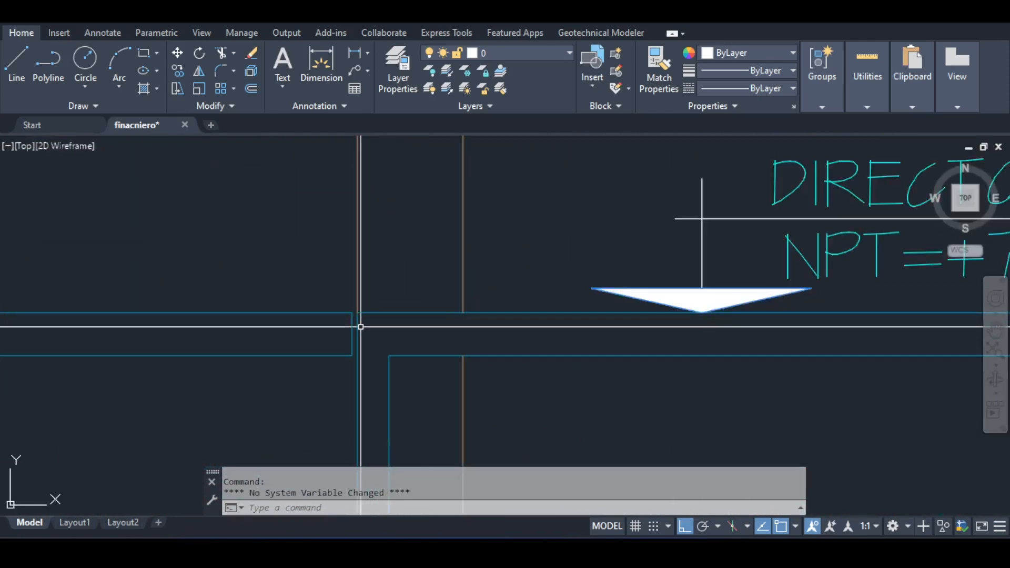
scroll(364, 300, "up", 3)
scroll(364, 300, "down", 7)
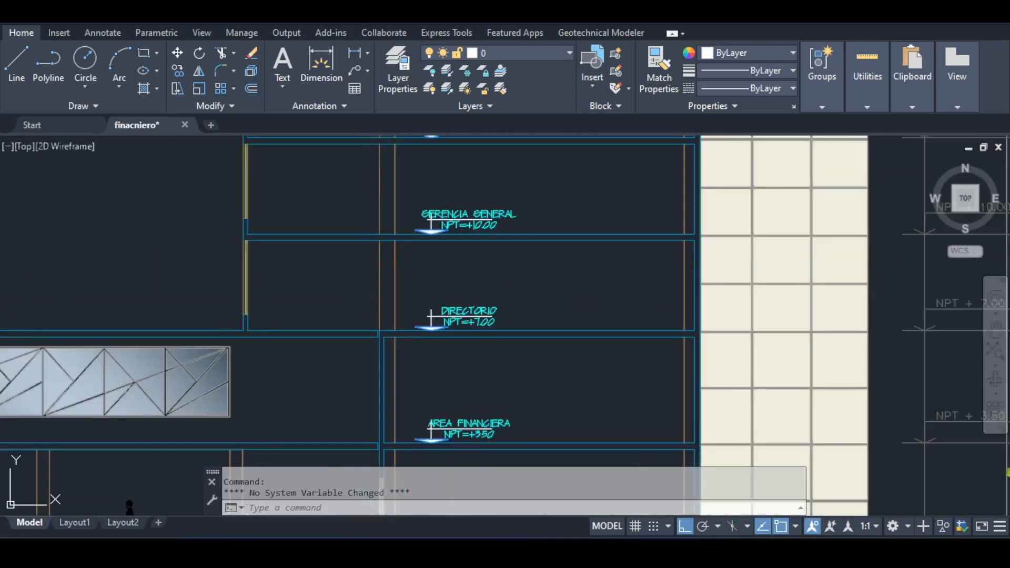
scroll(409, 300, "down", 6)
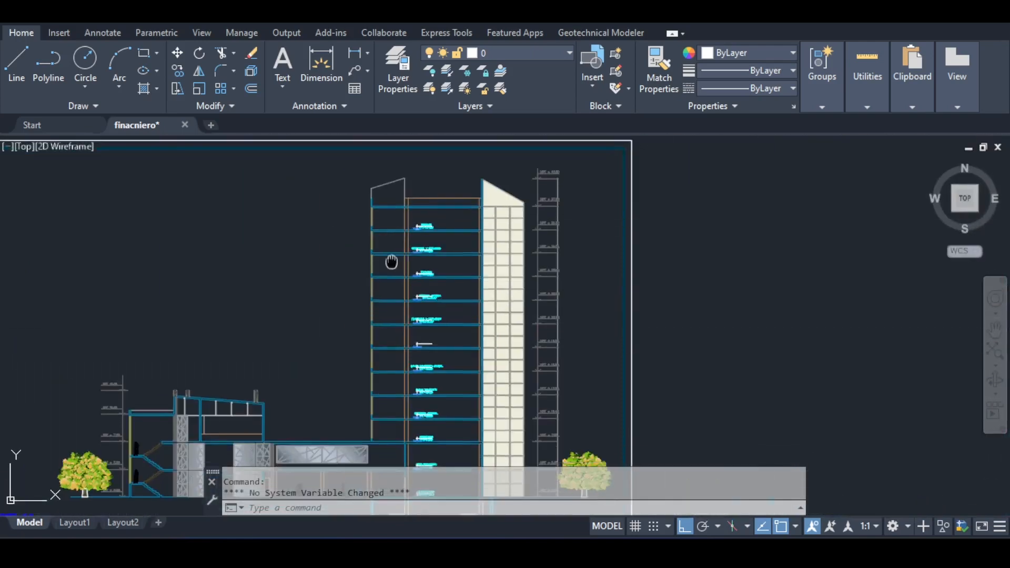
Step: Compare the exhibition hall's 4.45 bay and .40 column in the AutoCAD plan with the tower's edge columns and beams in Robot
scroll(316, 334, "down", 5)
scroll(372, 339, "up", 6)
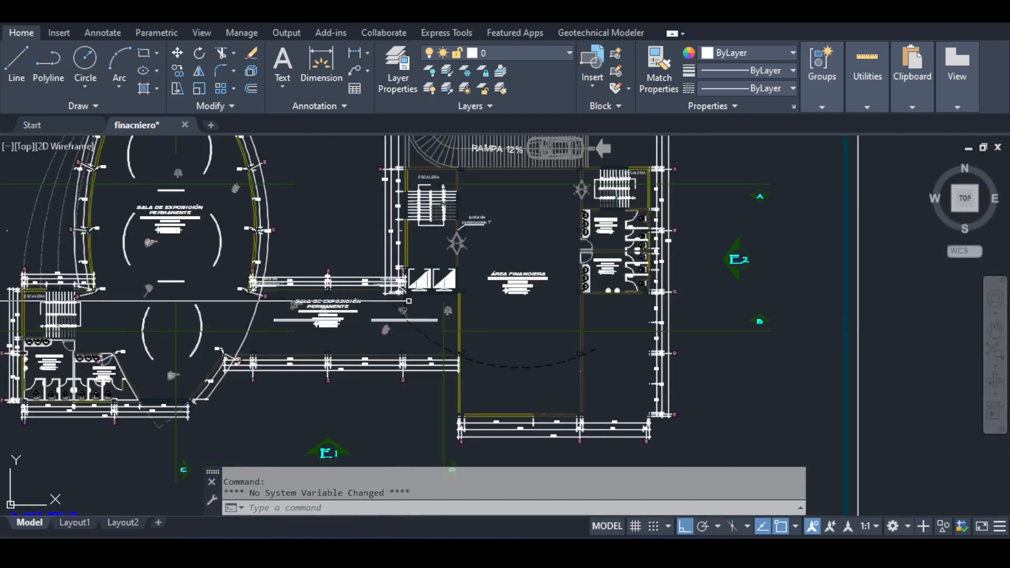
scroll(407, 305, "up", 5)
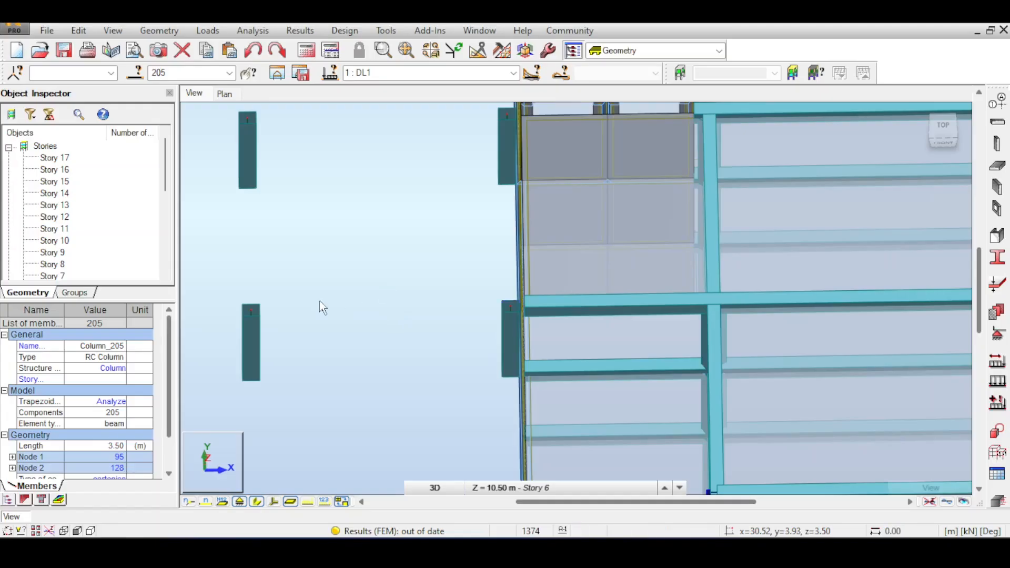
middle_click_drag(323, 304, 526, 297)
scroll(625, 349, "up", 3)
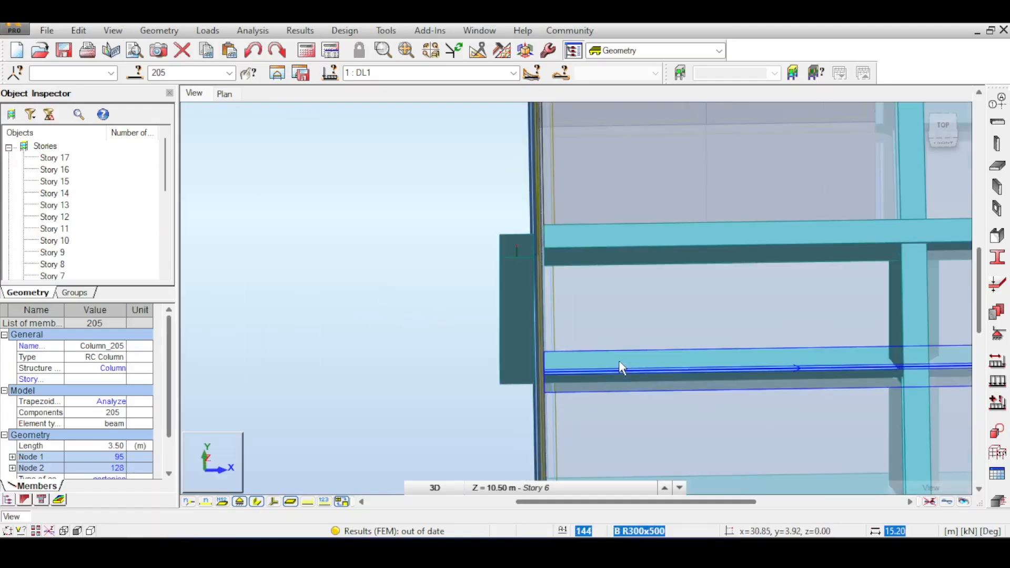
scroll(535, 285, "up", 1)
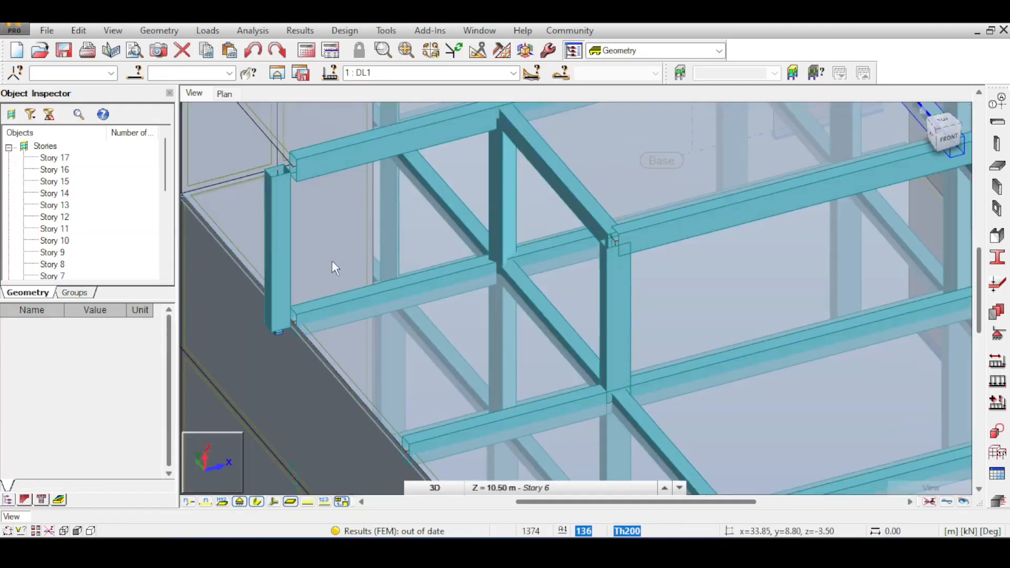
middle_click_drag(332, 261, 508, 326)
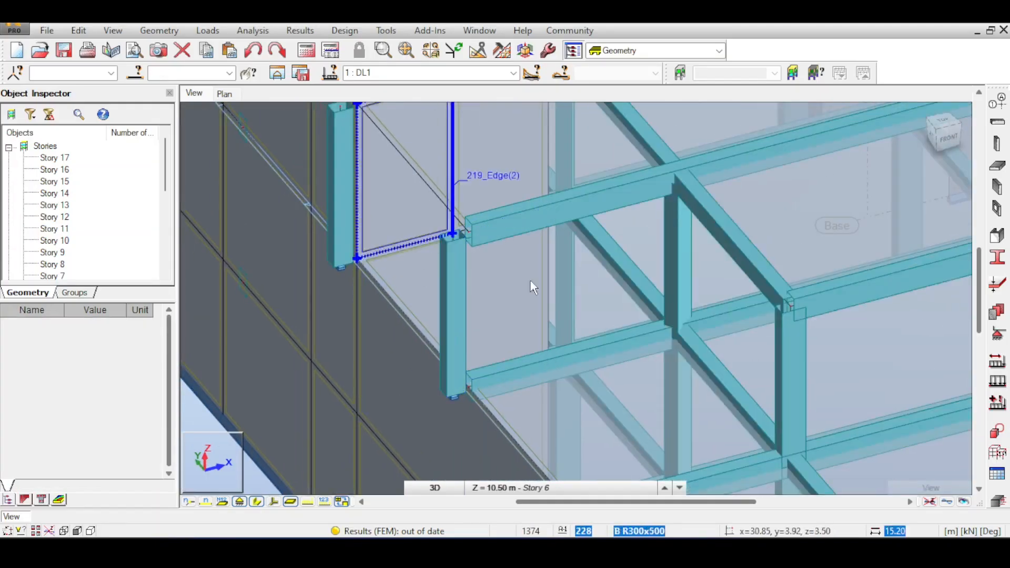
scroll(468, 236, "up", 3)
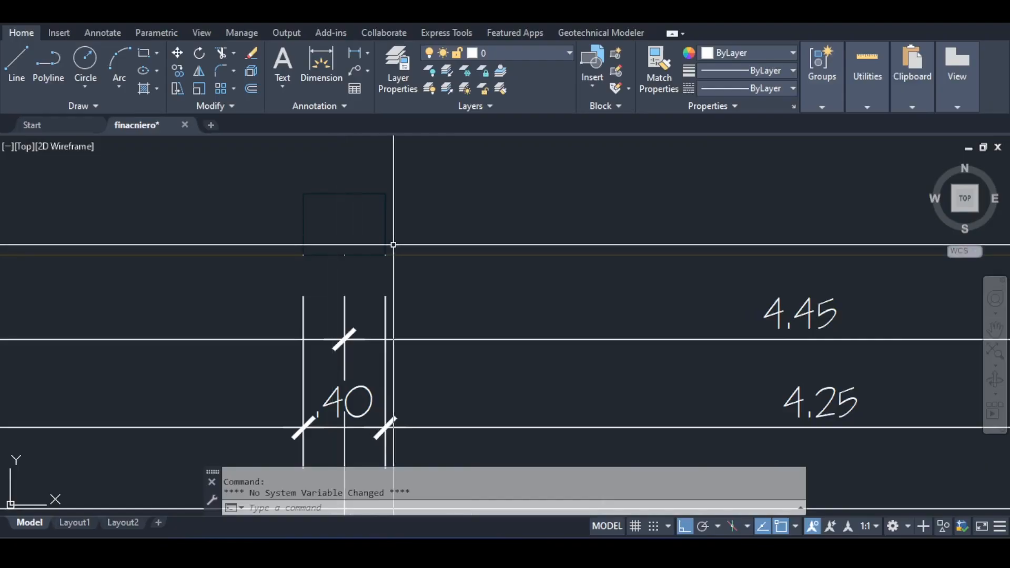
scroll(505, 316, "down", 3)
scroll(505, 315, "up", 2)
middle_click_drag(371, 326, 371, 339)
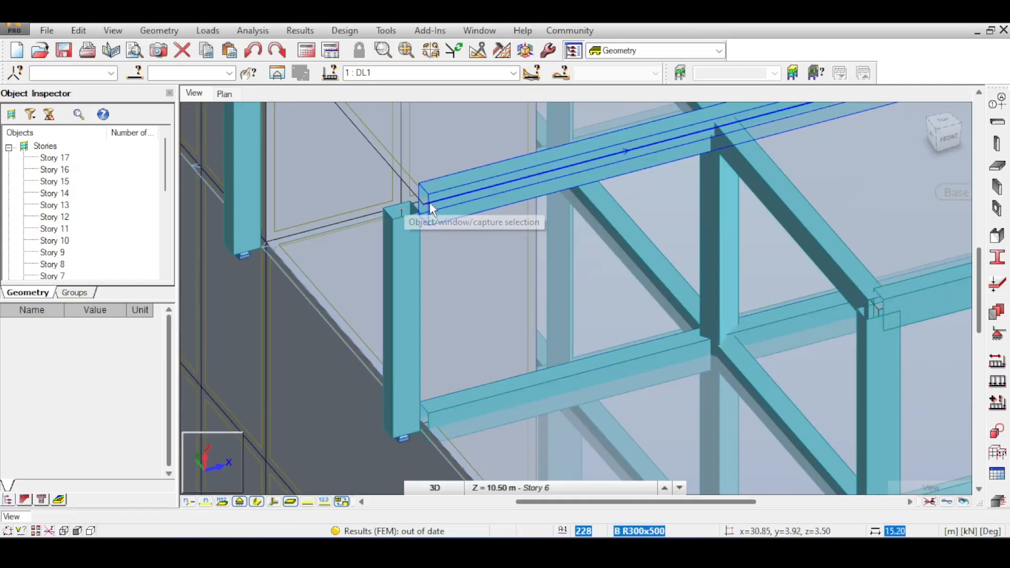
Step: Inspect the gap between the free end of beam 228 and edge column 23, checking it against the AutoCAD construction-joint area
scroll(419, 208, "up", 3)
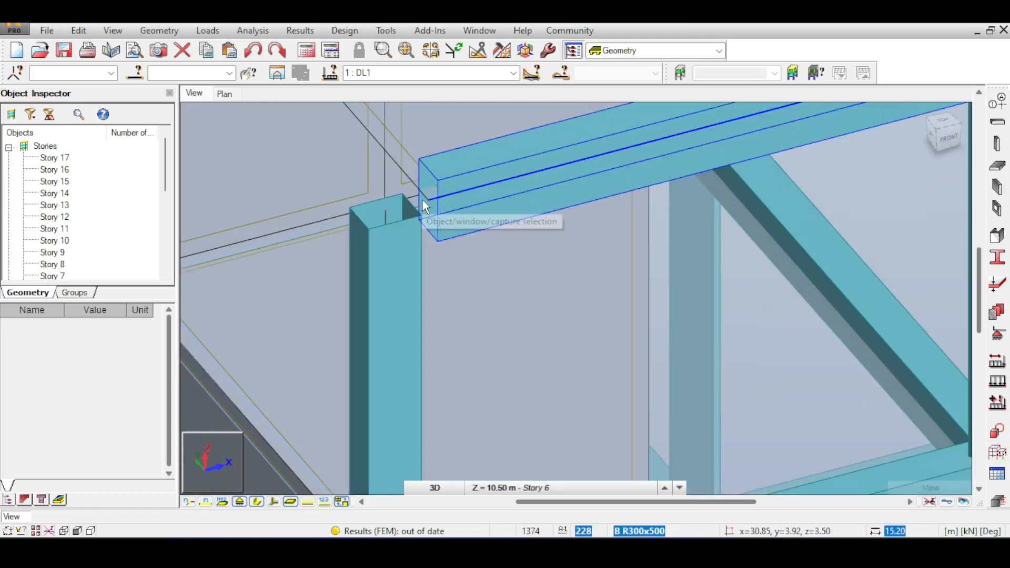
scroll(447, 201, "up", 1)
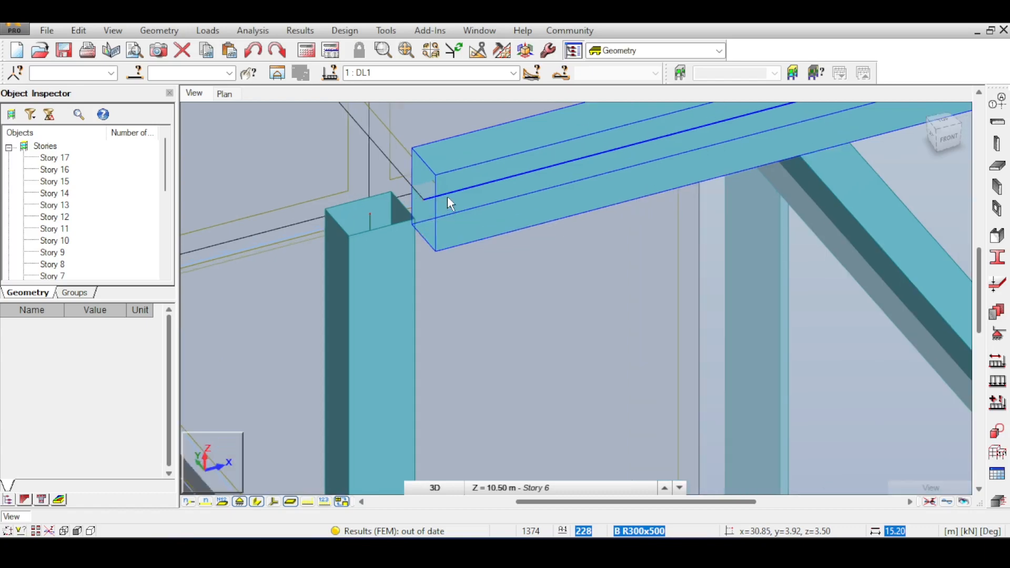
scroll(449, 199, "up", 1)
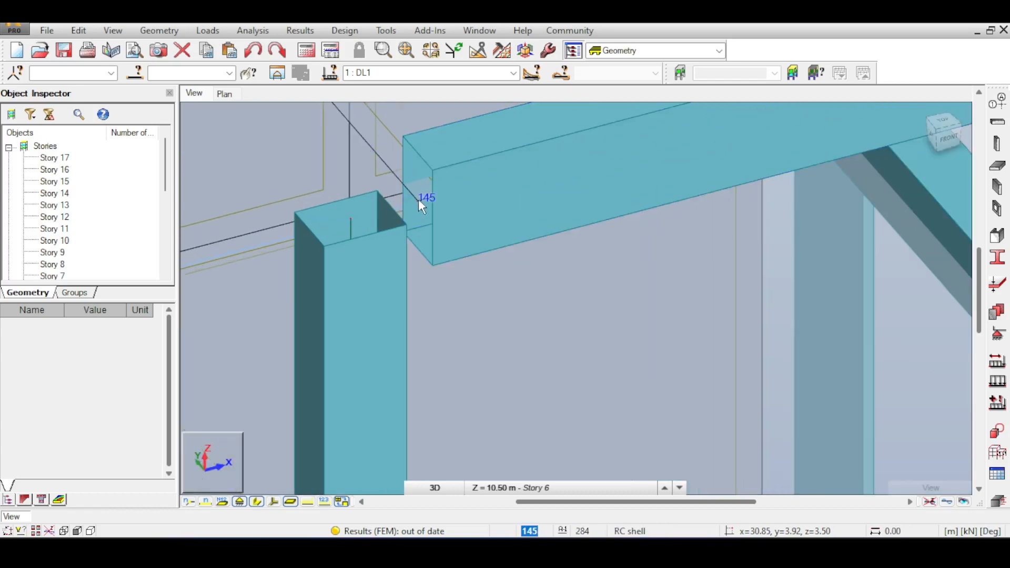
scroll(447, 192, "down", 5)
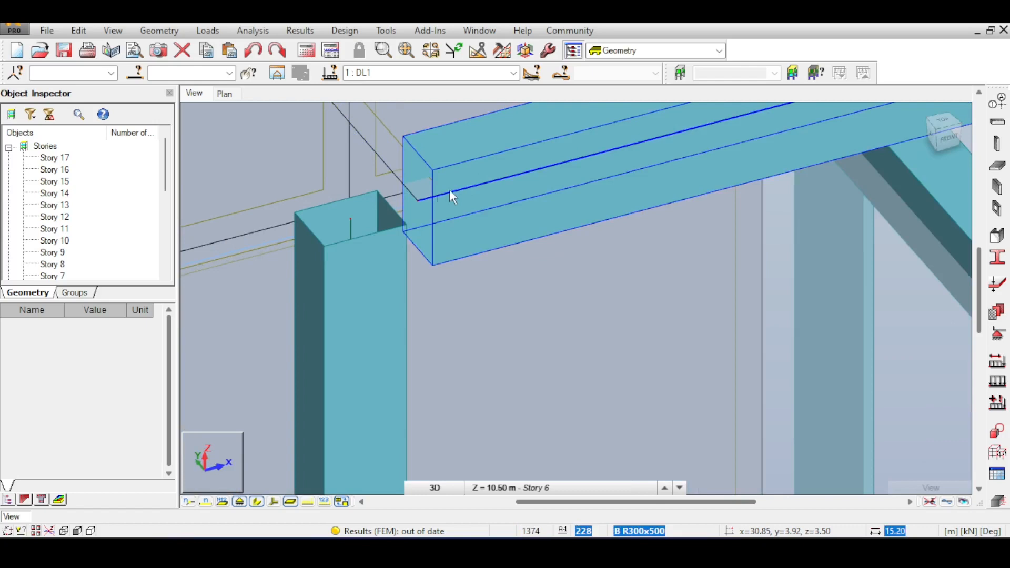
scroll(419, 182, "down", 1)
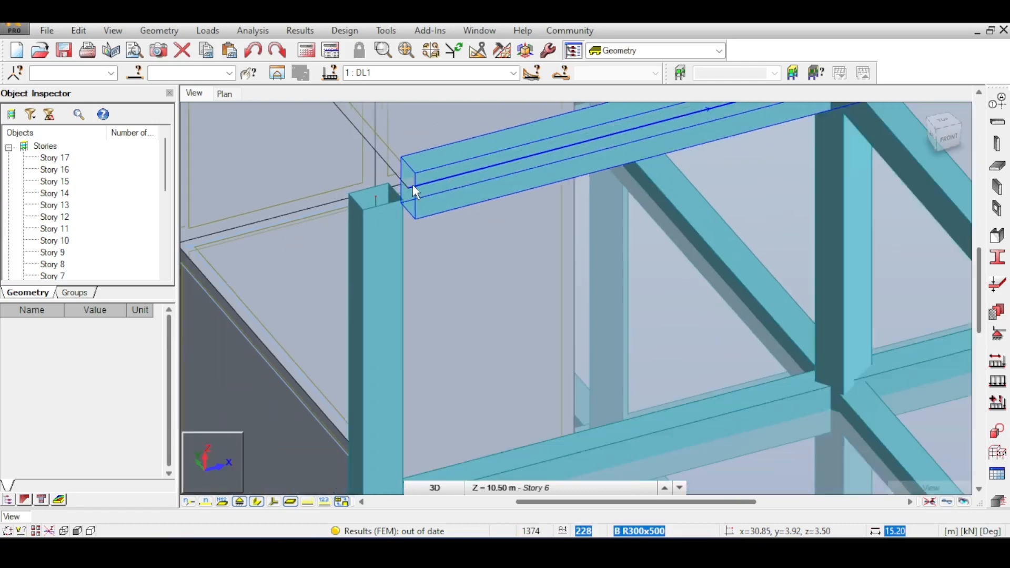
middle_click_drag(402, 331, 375, 200)
middle_click_drag(424, 270, 345, 305)
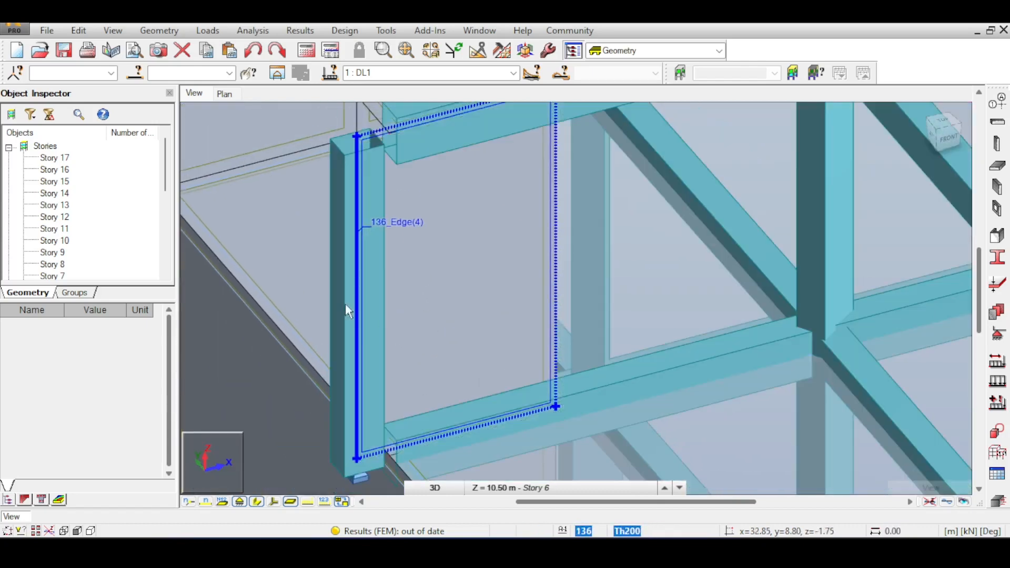
middle_click_drag(340, 221, 383, 225)
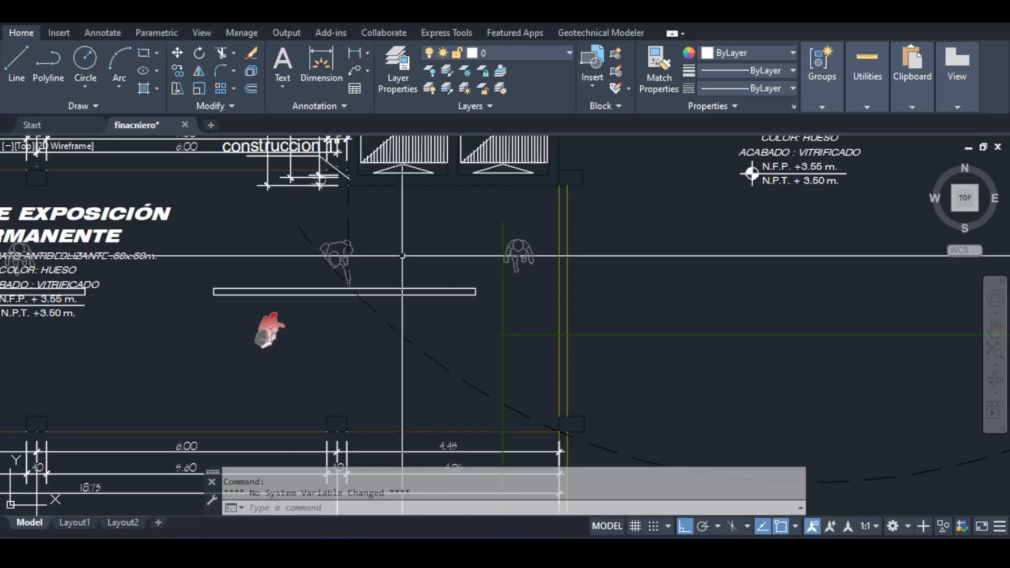
scroll(270, 332, "up", 3)
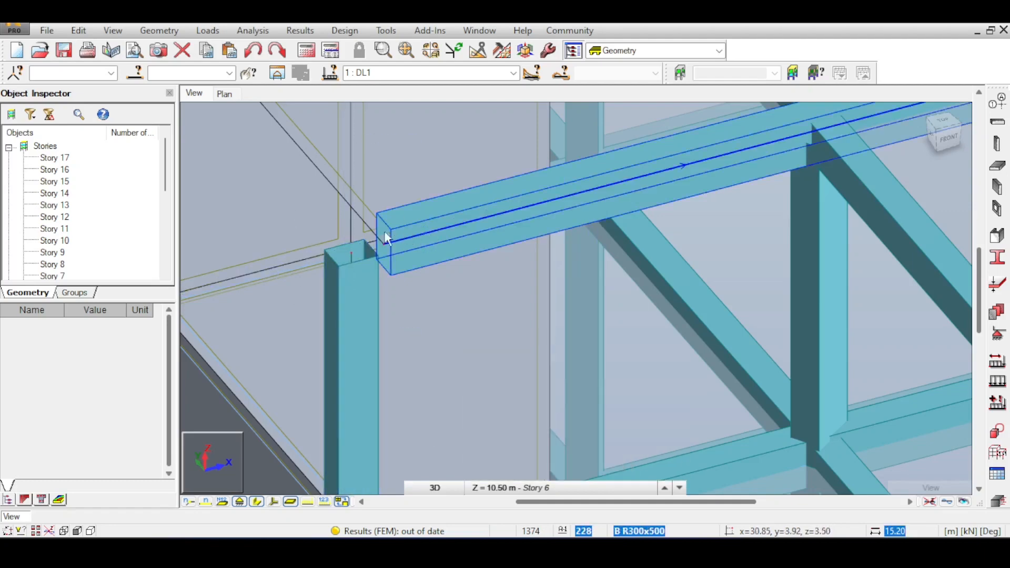
scroll(361, 254, "down", 2)
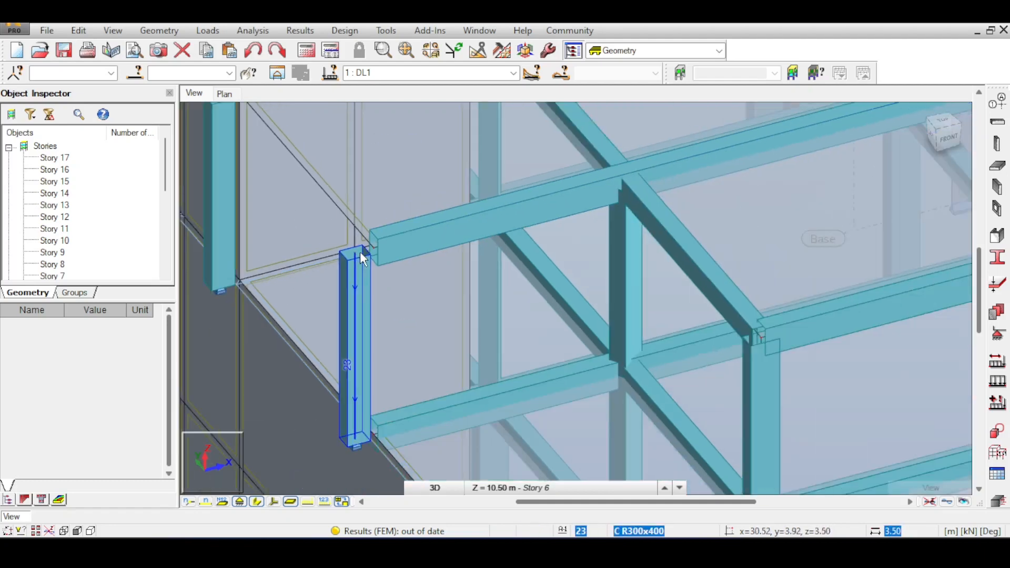
scroll(363, 257, "down", 2)
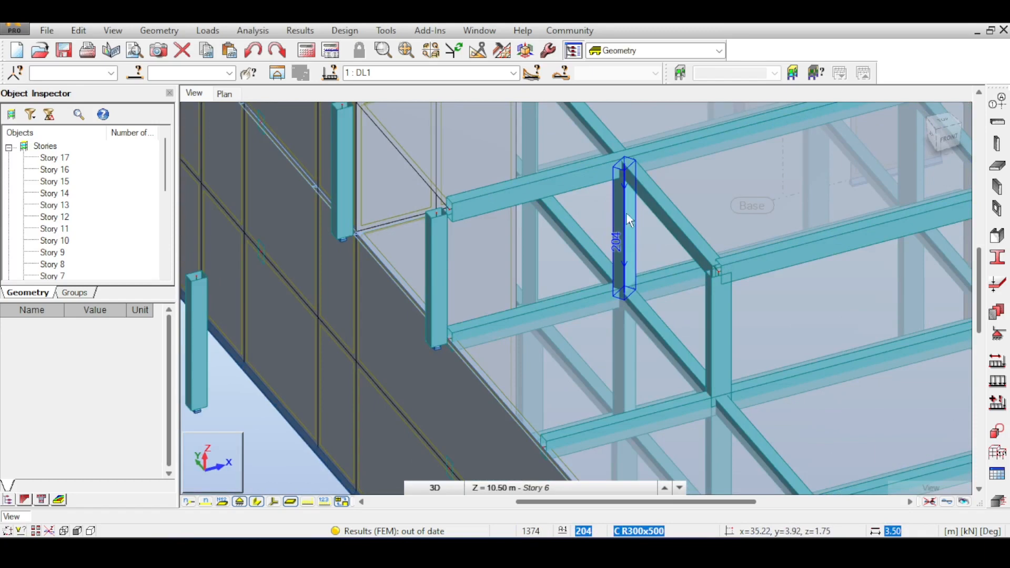
Step: Set the Gamma rotation angle to 0 degrees for all columns in the model
scroll(629, 221, "up", 2)
left_click(629, 257)
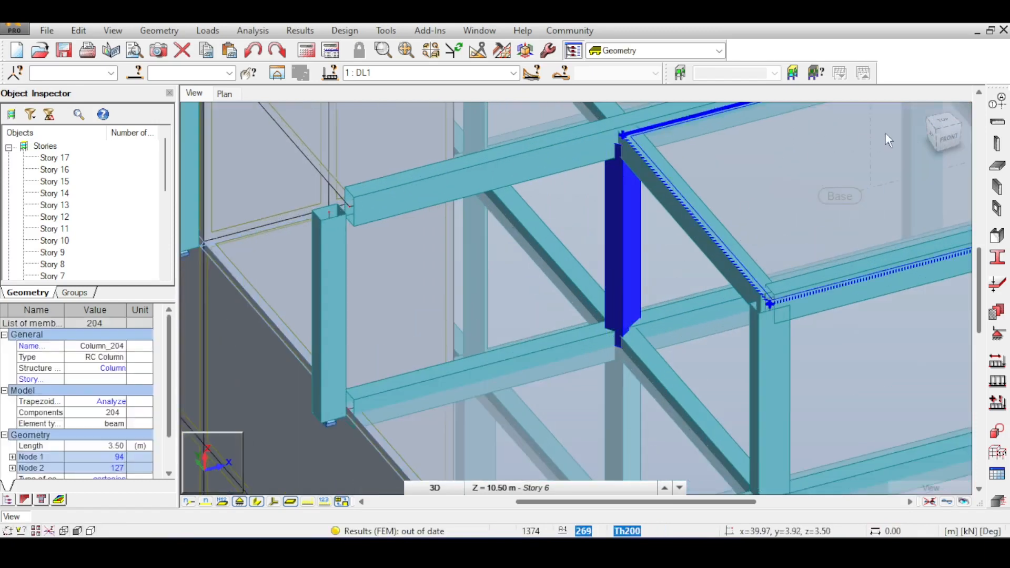
left_click(945, 125)
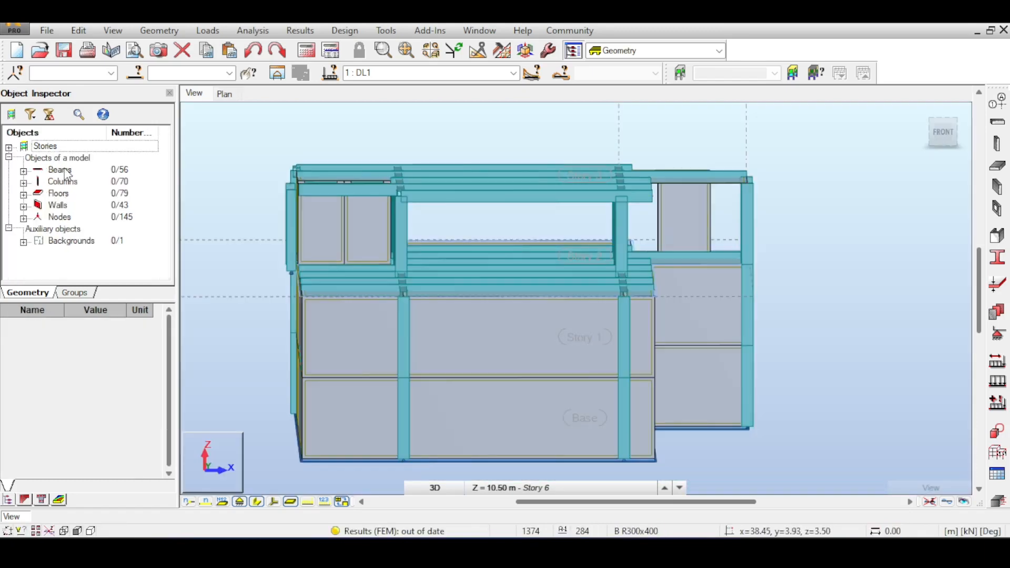
right_click(67, 185)
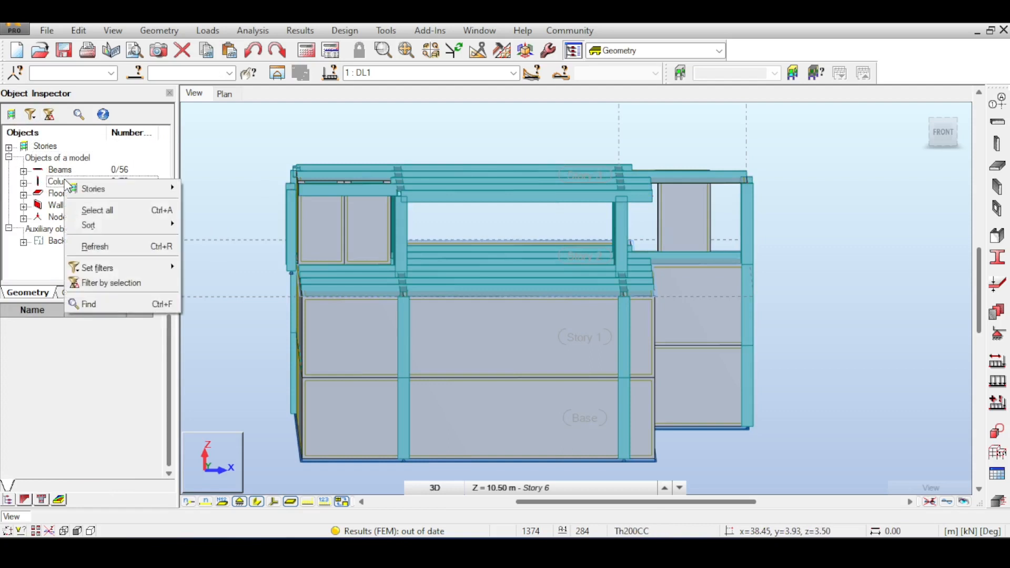
left_click(109, 211)
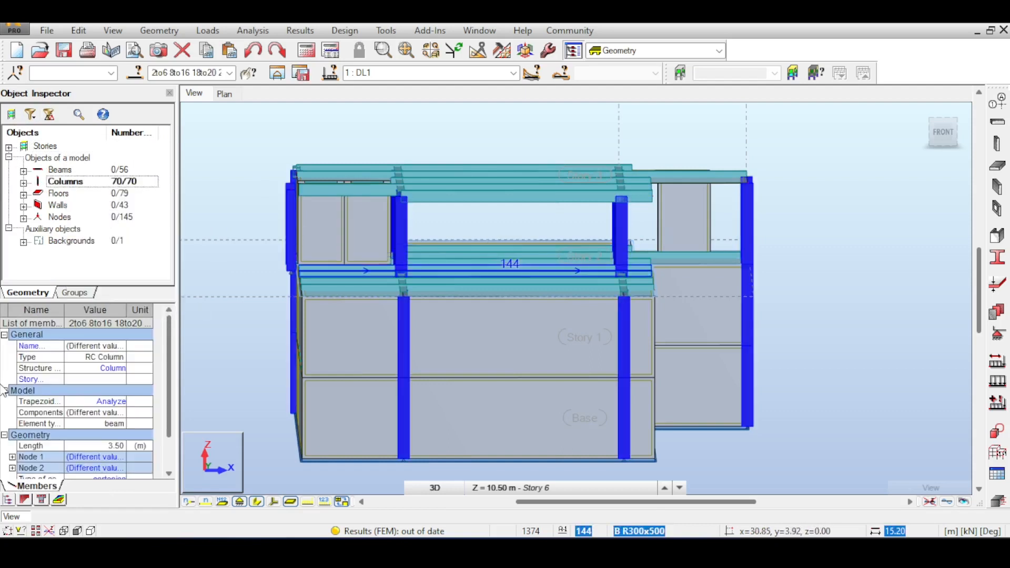
scroll(163, 421, "down", 3)
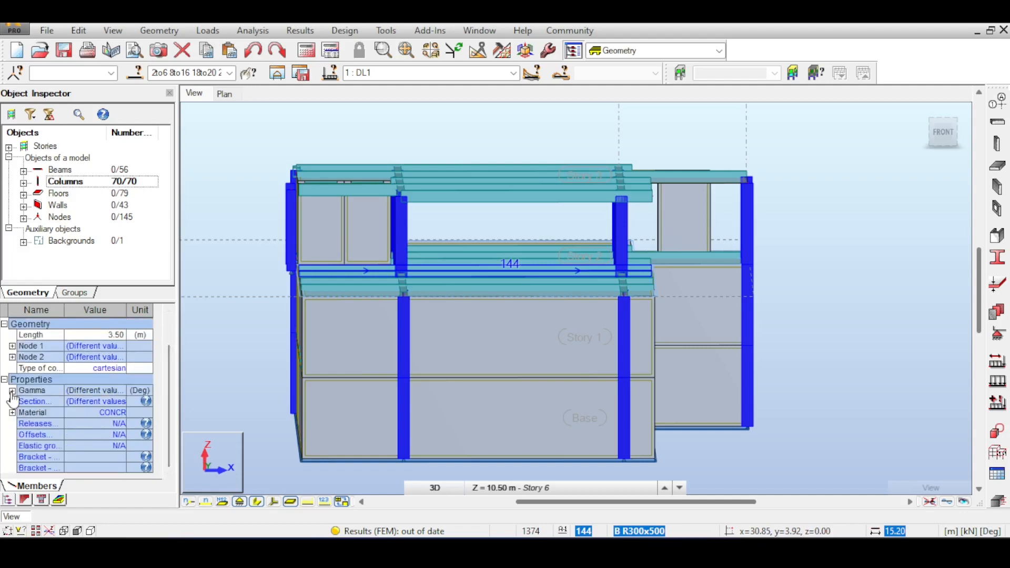
left_click(12, 392)
type("0")
key("Return")
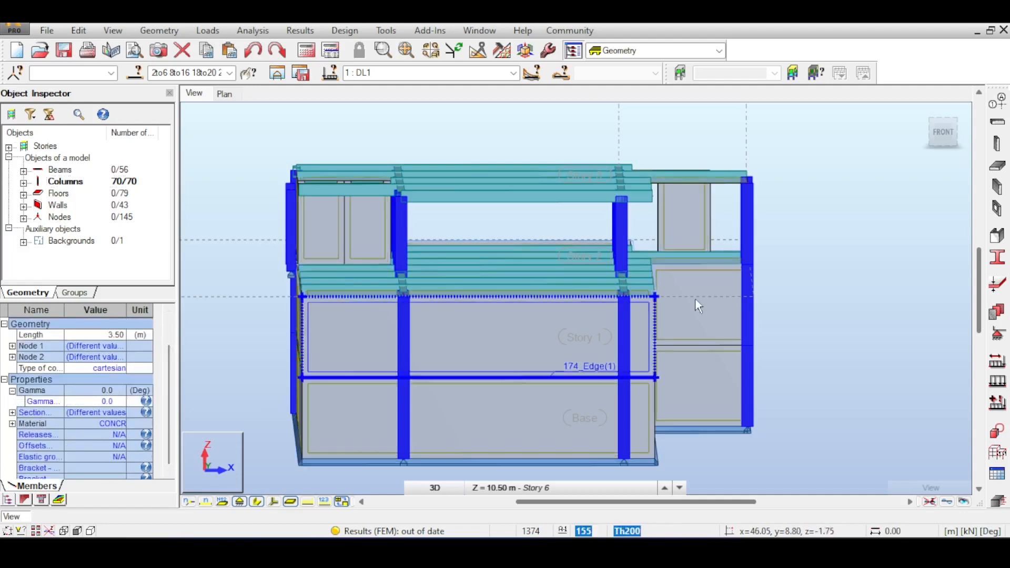
left_click(941, 136)
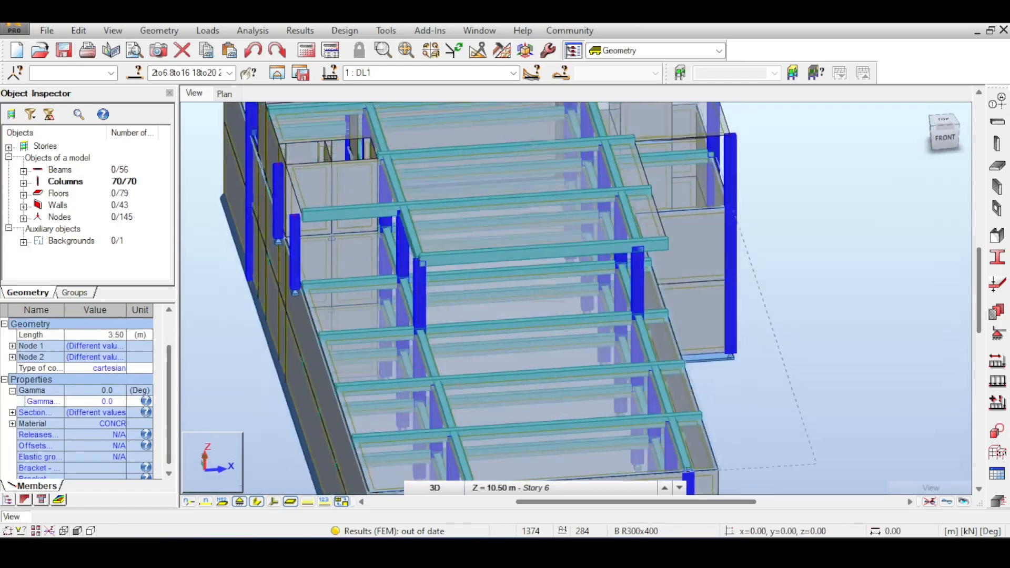
middle_click_drag(790, 326, 853, 227, "shift")
left_click(779, 316)
Step: Copy the stacked columns 13, 121 and 205 by the vector -4.37, 0.00, 0.00 onto the slab's outer edge
scroll(416, 246, "up", 5)
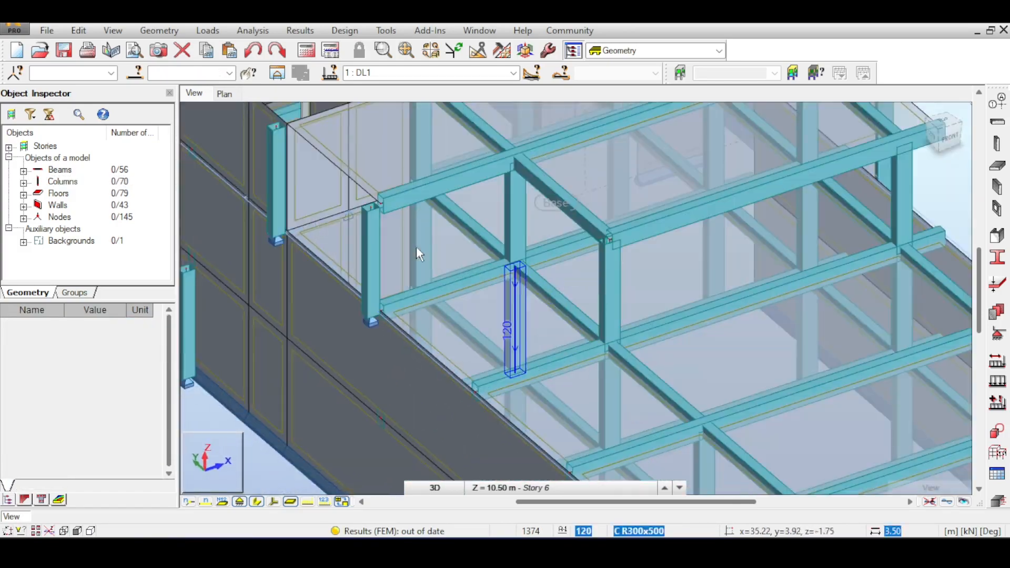
left_click(573, 234)
scroll(573, 234, "up", 3)
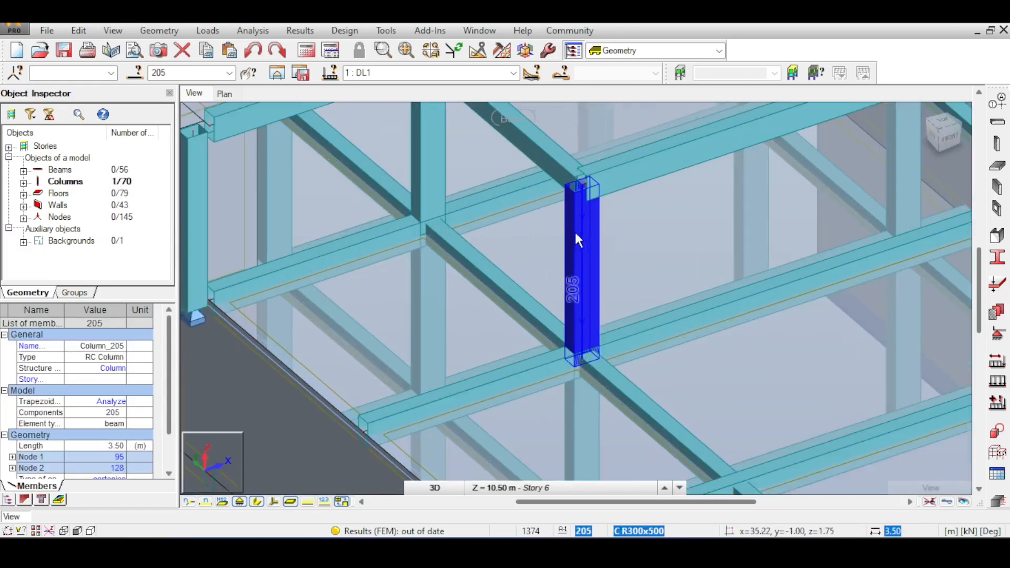
left_click(944, 123)
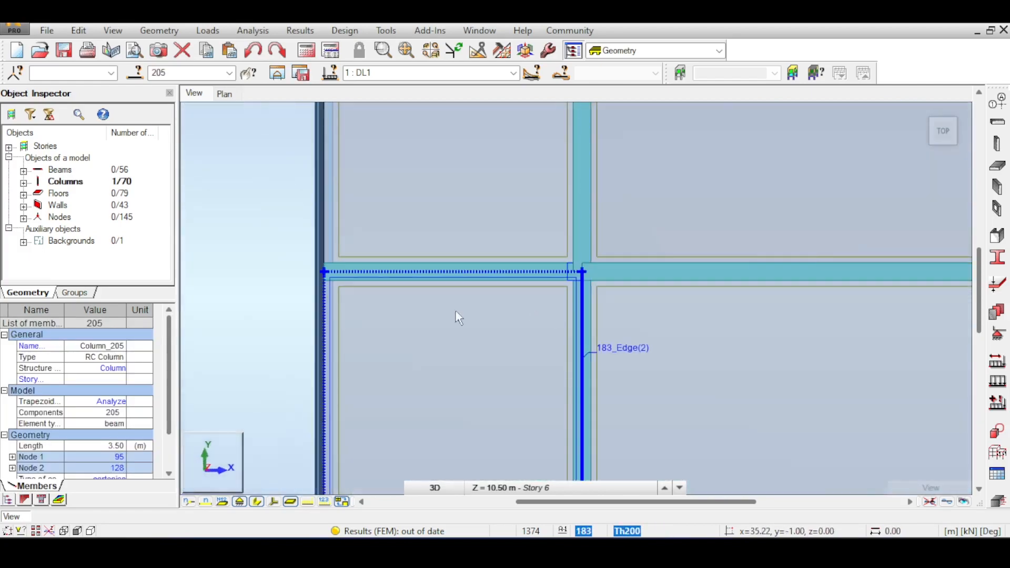
left_click(488, 237)
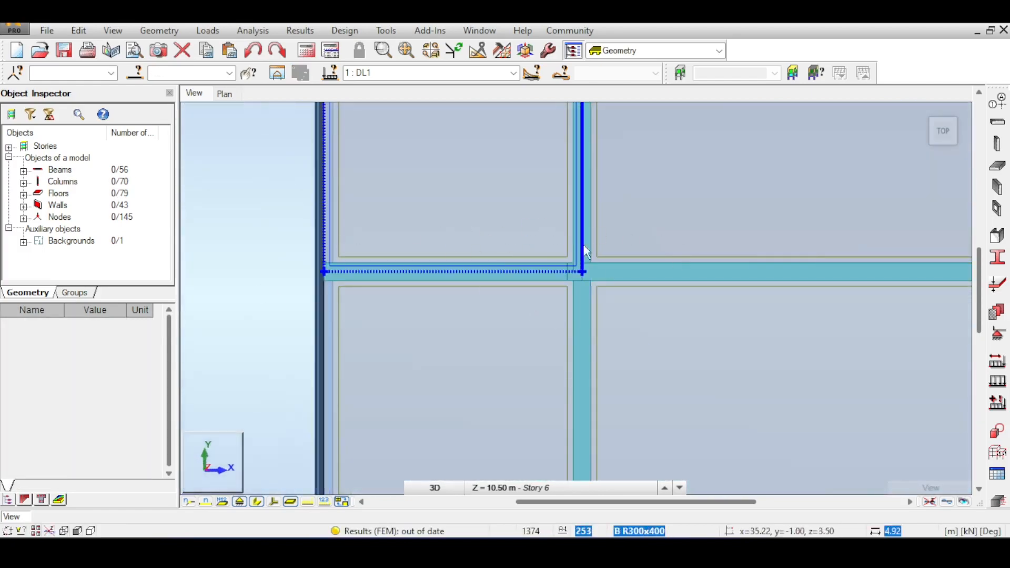
left_click_drag(545, 220, 639, 300)
left_click_drag(920, 166, 841, 169)
scroll(787, 302, "up", 3)
scroll(788, 301, "down", 3)
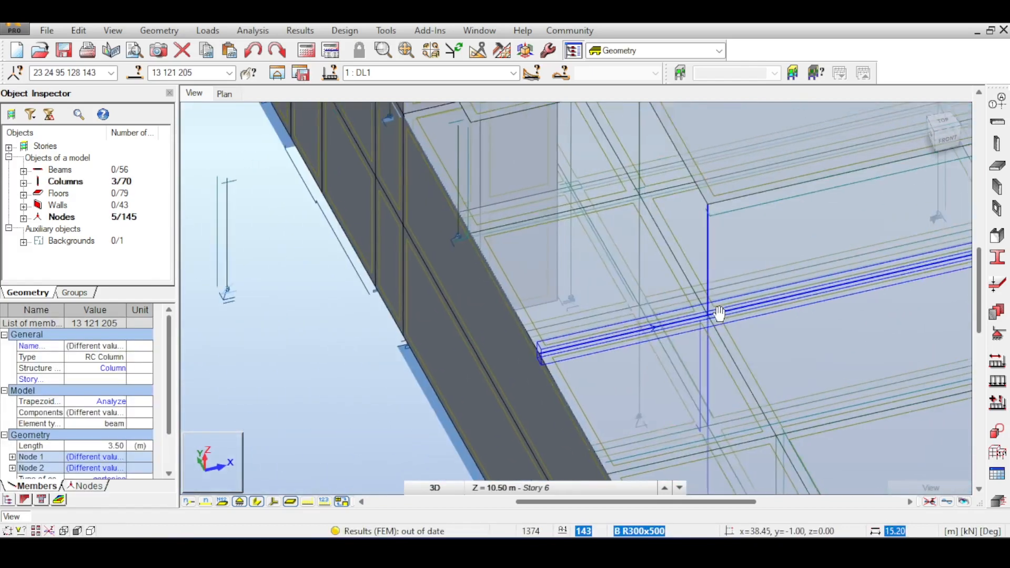
left_click_drag(948, 128, 967, 125)
middle_click_drag(603, 194, 531, 201)
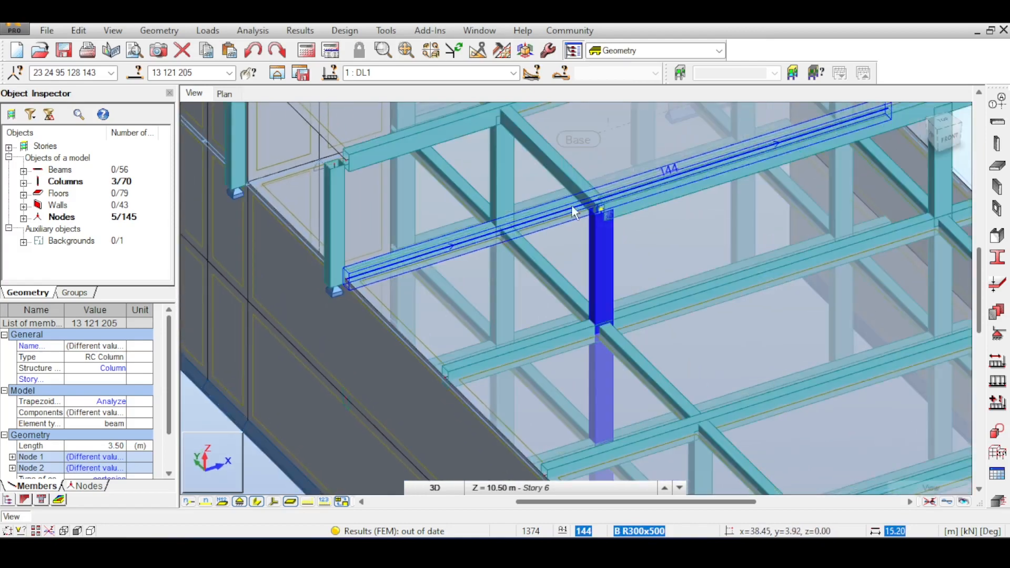
left_click(78, 30)
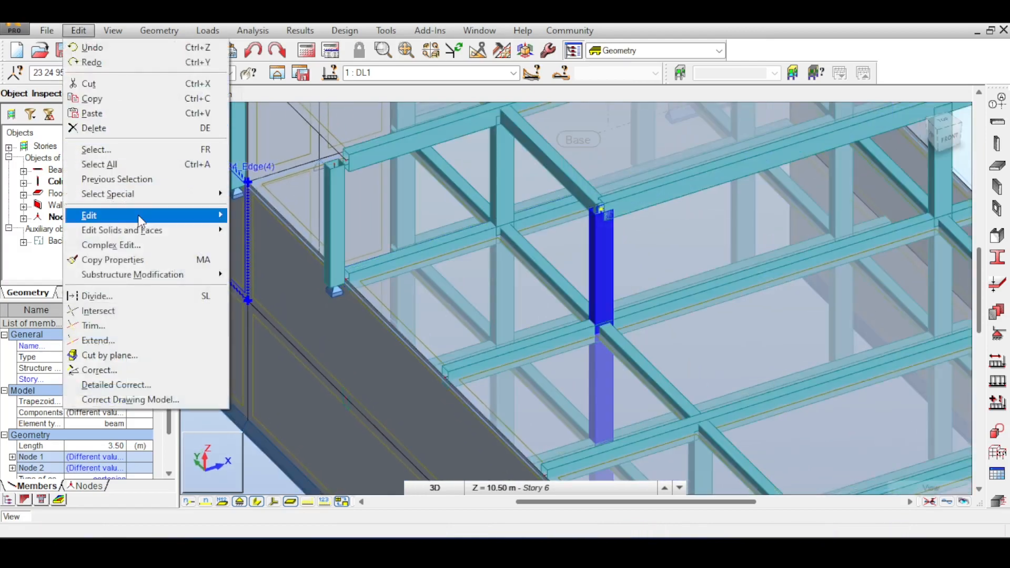
mouse_move(137, 216)
left_click(350, 216)
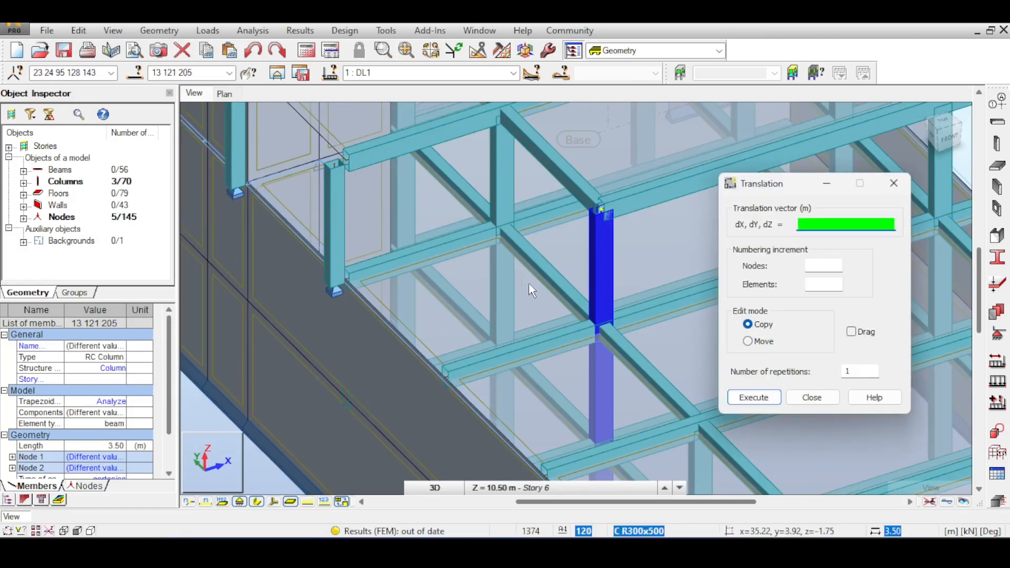
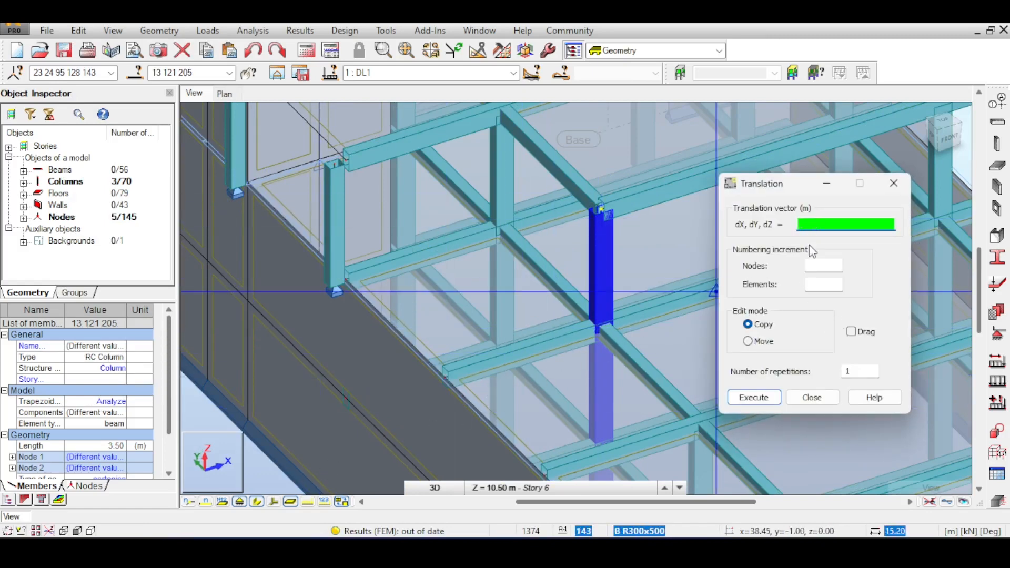
left_click(257, 503)
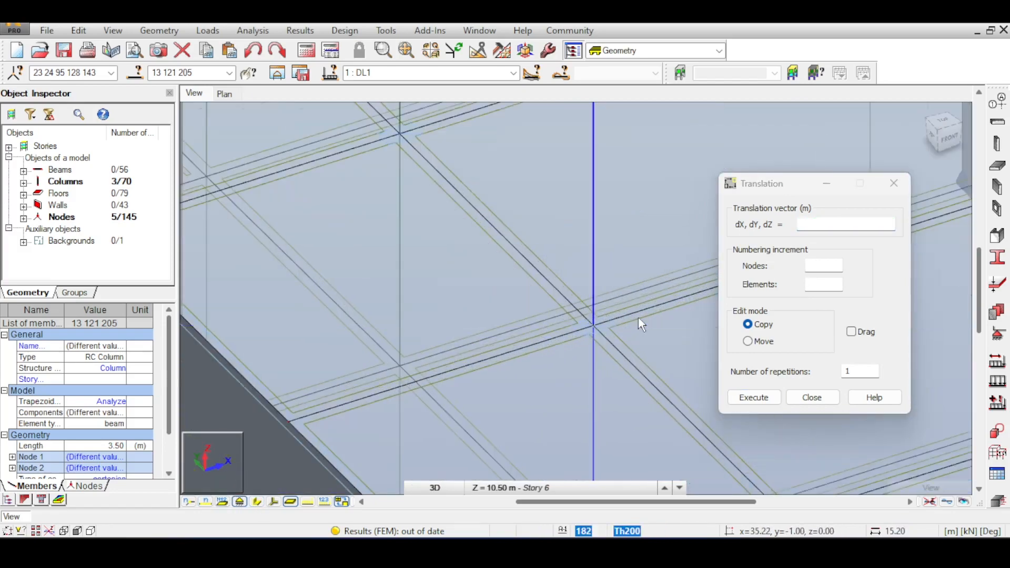
scroll(642, 325, "up", 2)
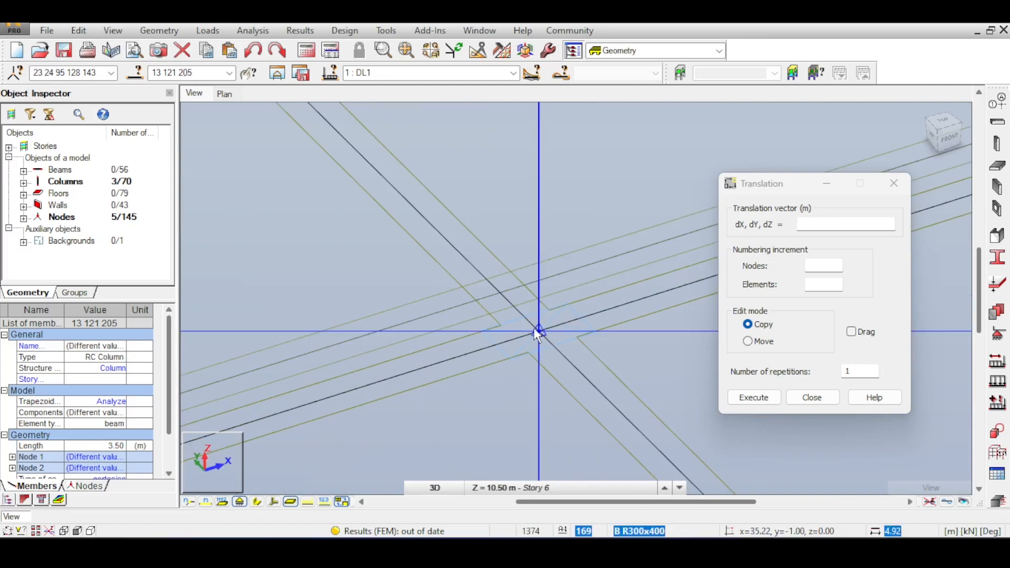
scroll(352, 352, "down", 3)
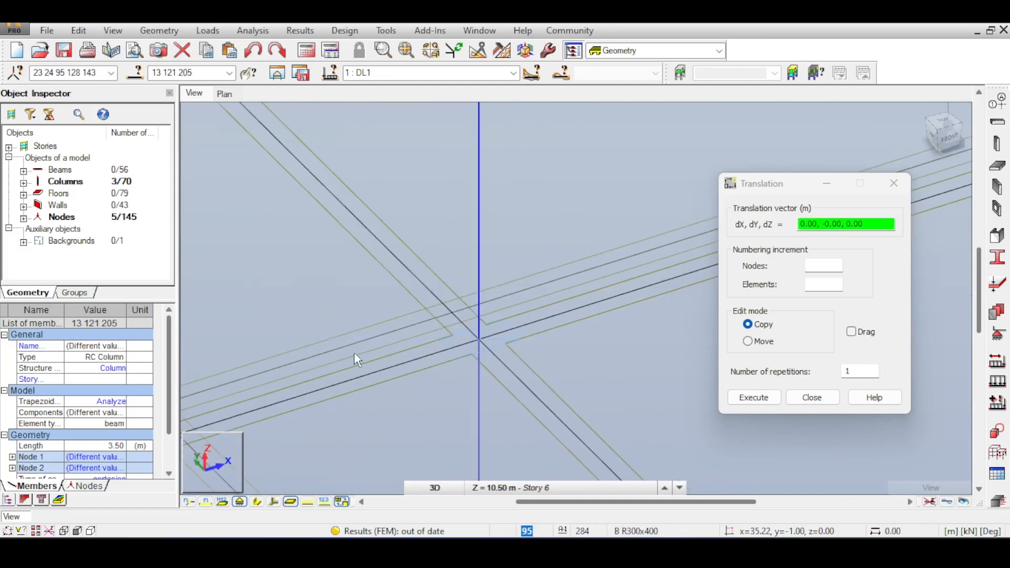
middle_click_drag(446, 308, 690, 158)
middle_click_drag(366, 299, 432, 278)
scroll(389, 284, "up", 2)
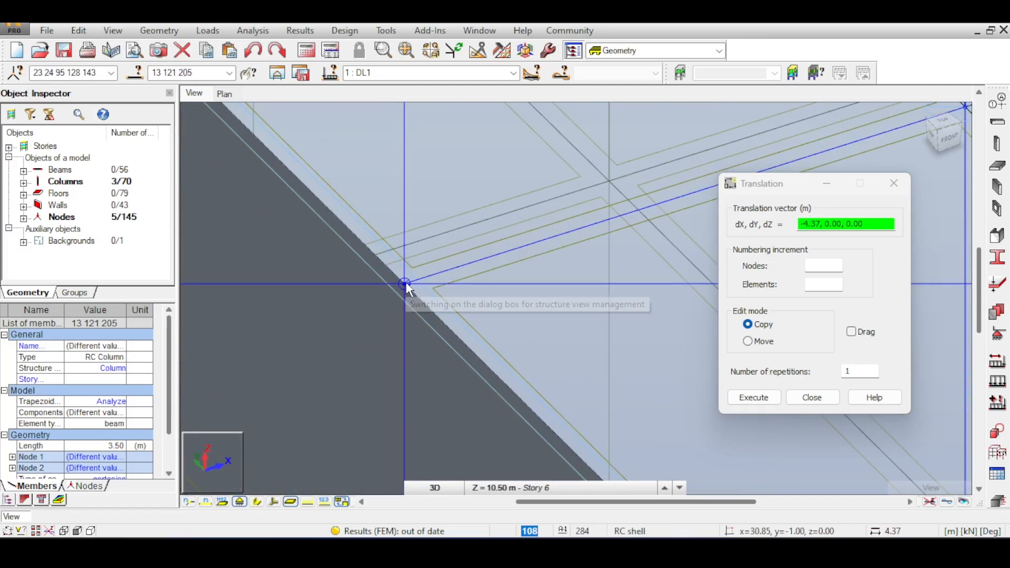
left_click(406, 282)
left_click(808, 395)
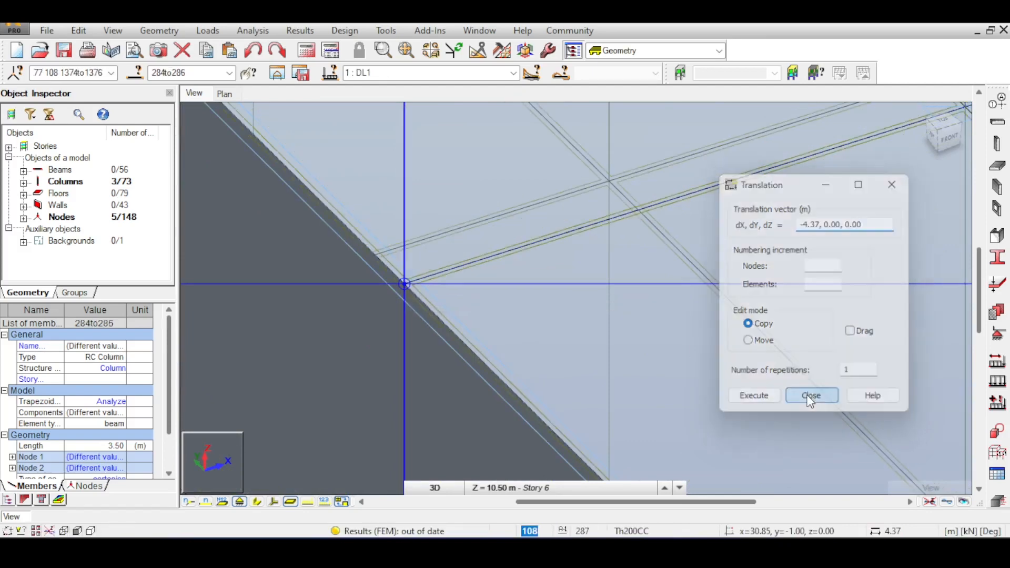
Step: Extend the end edge beam 227 to the newly copied column 286, with 286 as the boundary object
scroll(801, 393, "down", 5)
middle_click_drag(797, 393, 283, 392)
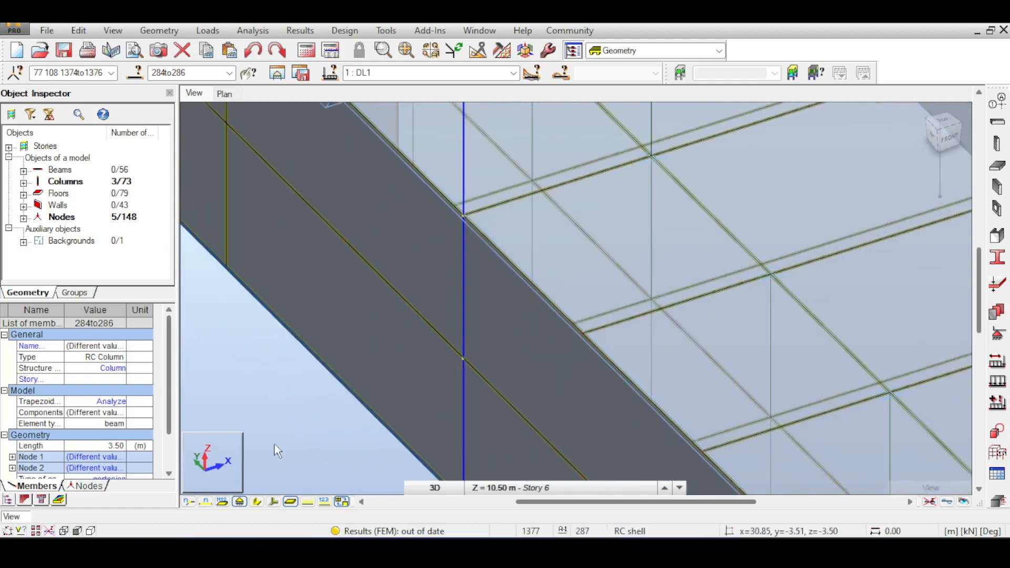
left_click(263, 482)
middle_click_drag(300, 310, 322, 325)
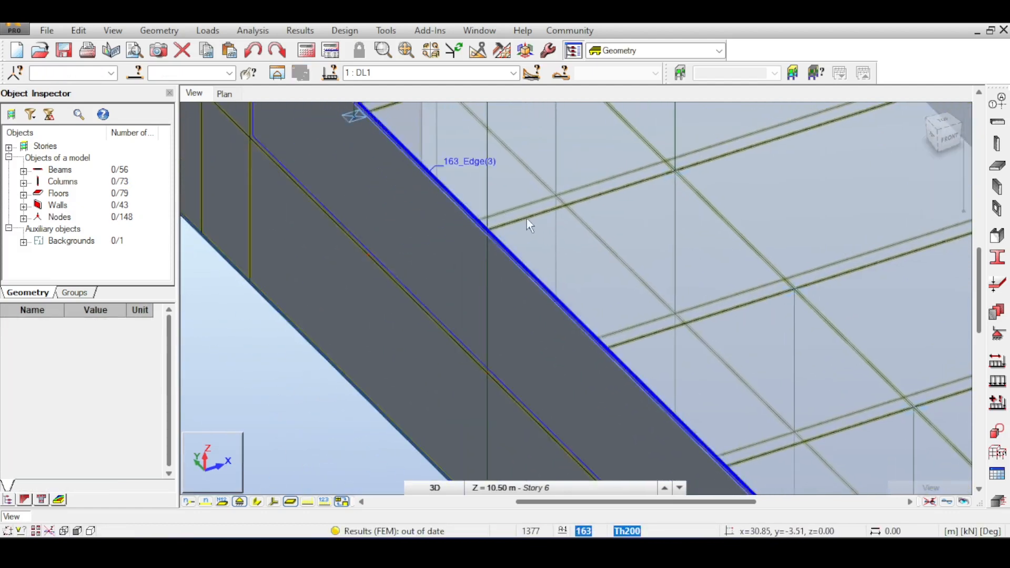
middle_click_drag(526, 219, 198, 406)
scroll(505, 263, "down", 1)
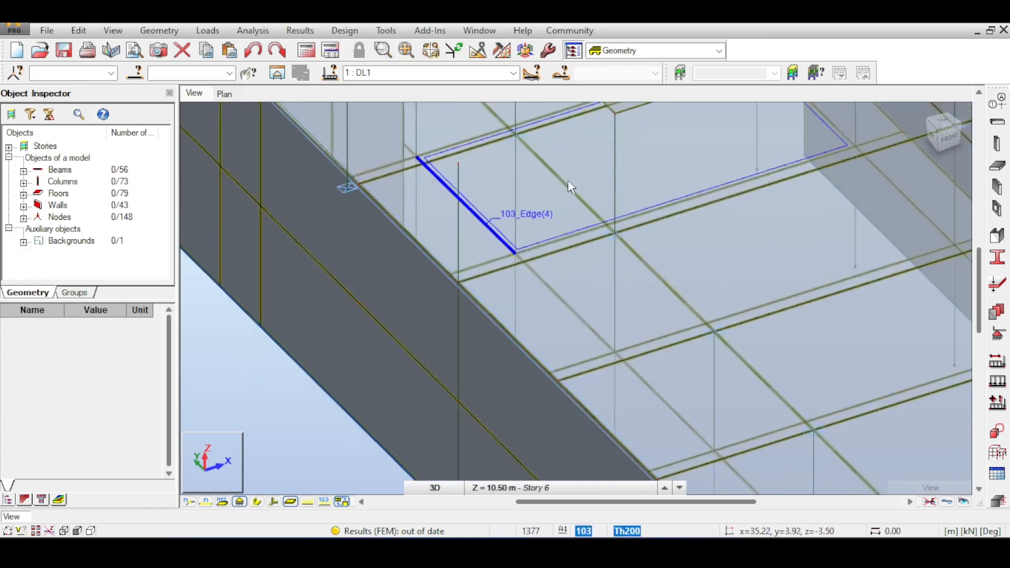
middle_click_drag(567, 179, 563, 298)
left_click(80, 31)
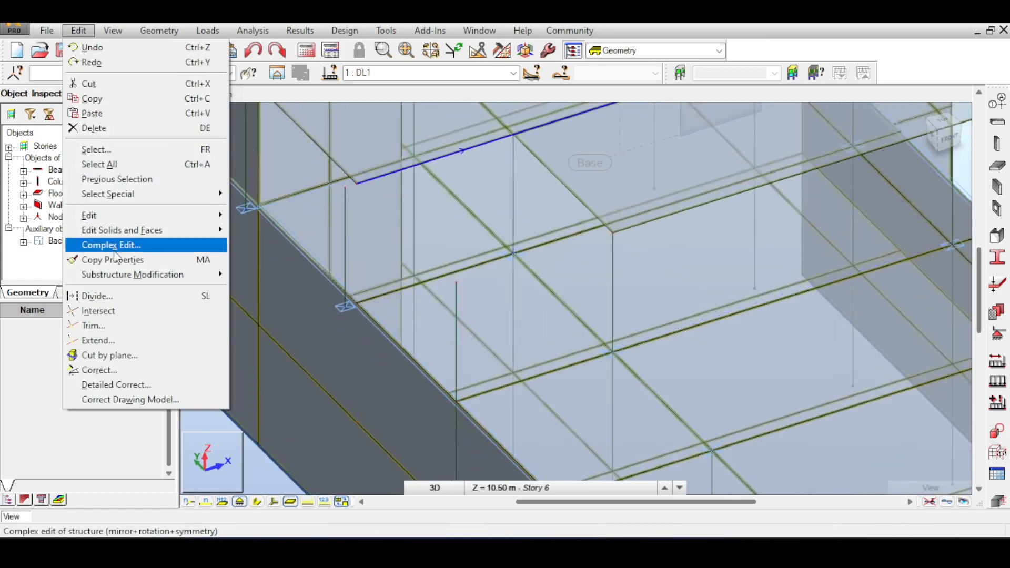
left_click(112, 337)
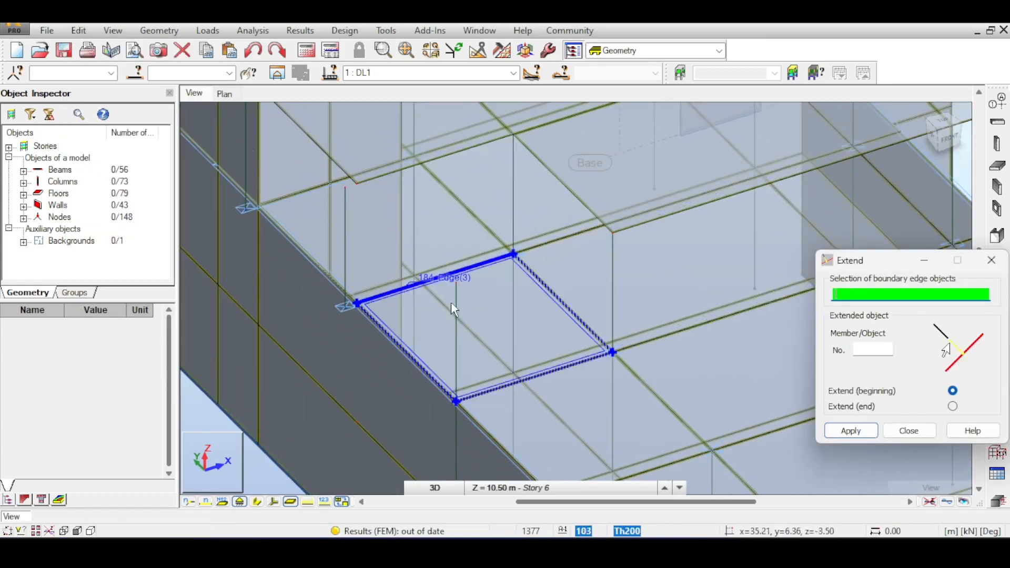
left_click(637, 229)
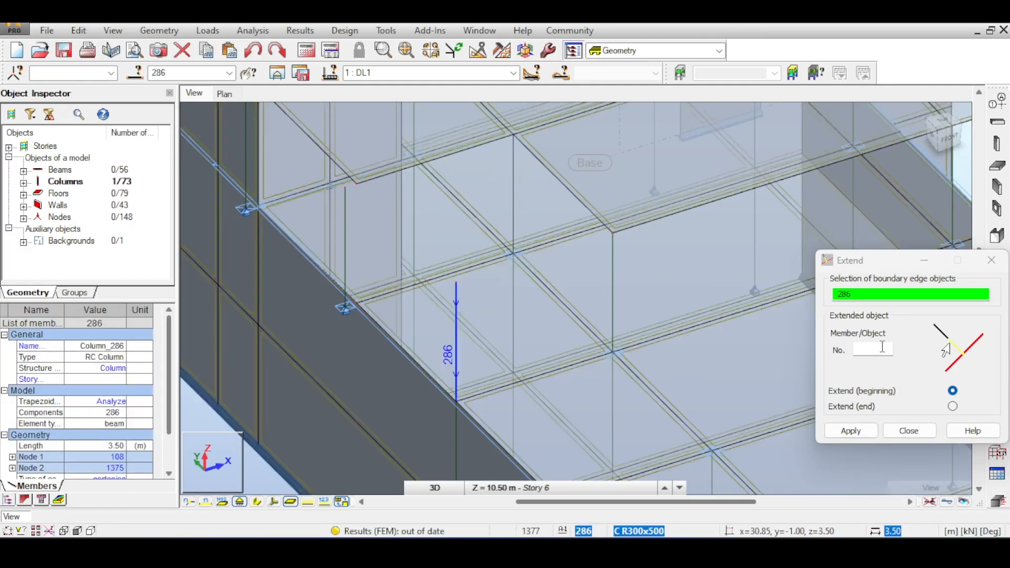
left_click(859, 405)
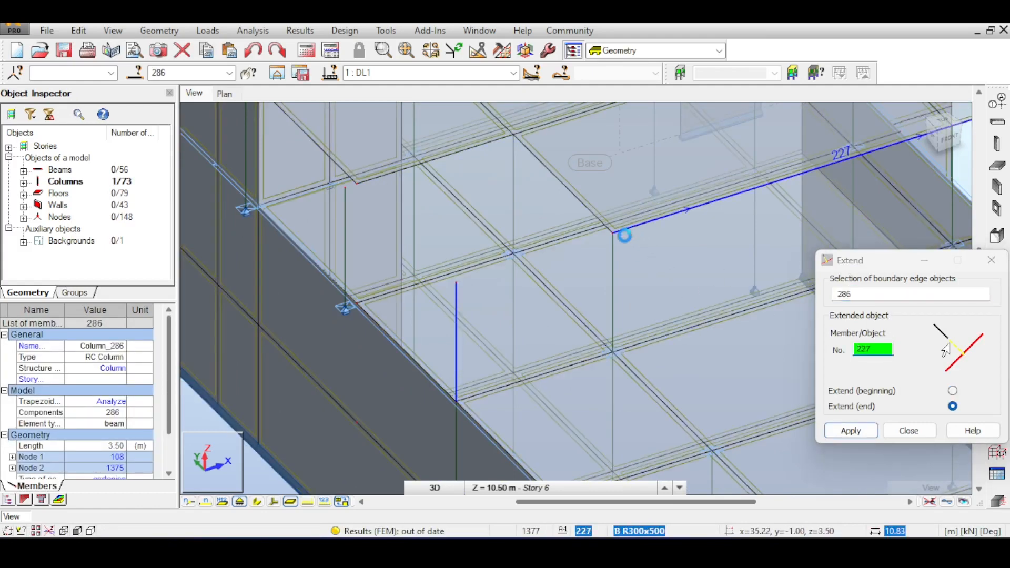
left_click(909, 431)
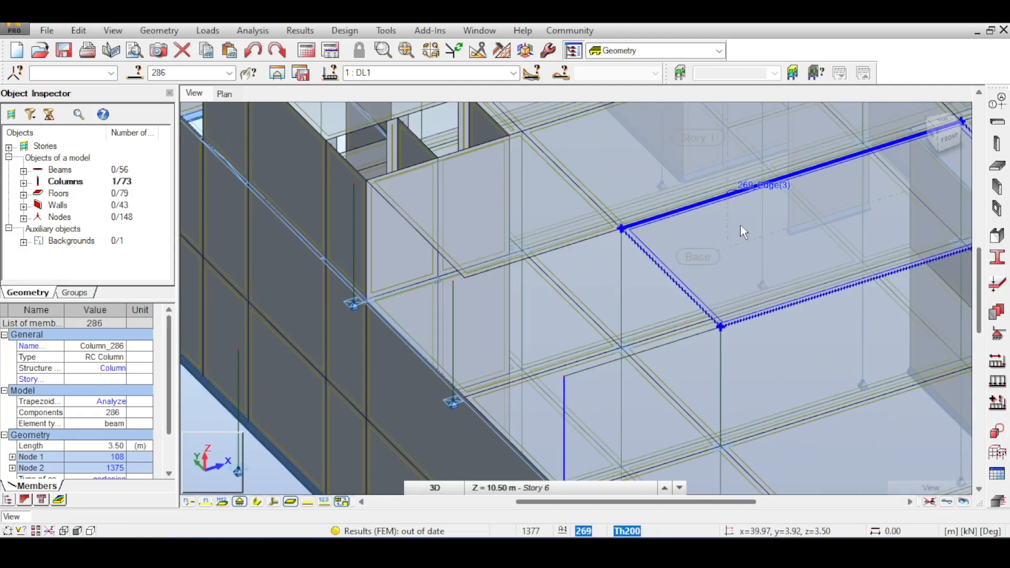
Step: Add a Th200 shell floor panel in the open corner bay between the extended edge beam and the neighbouring beam line
left_click(998, 166)
left_click(859, 219)
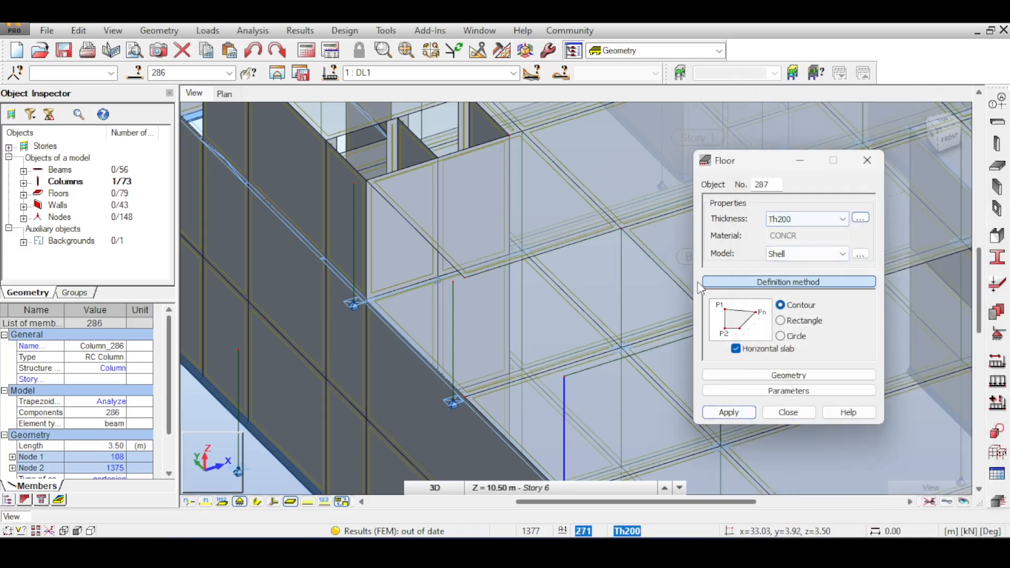
left_click(528, 490)
left_click(781, 322)
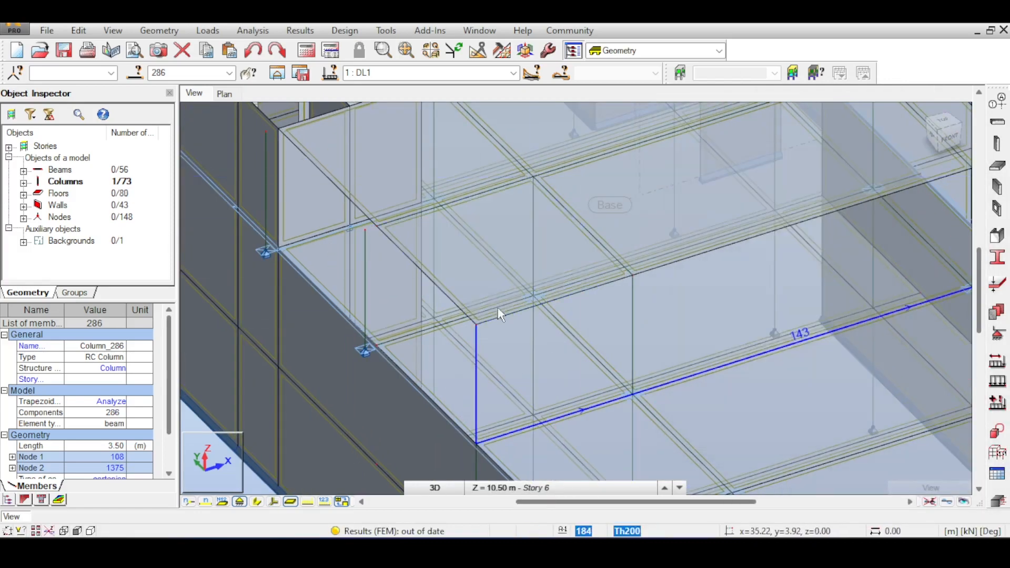
middle_click_drag(500, 311, 560, 255)
scroll(560, 255, "up", 3)
Step: Switch to AutoCAD and examine the plan from the 1" construction joint to the column axes 1 to 6 and their bay dimensions
scroll(595, 241, "down", 4)
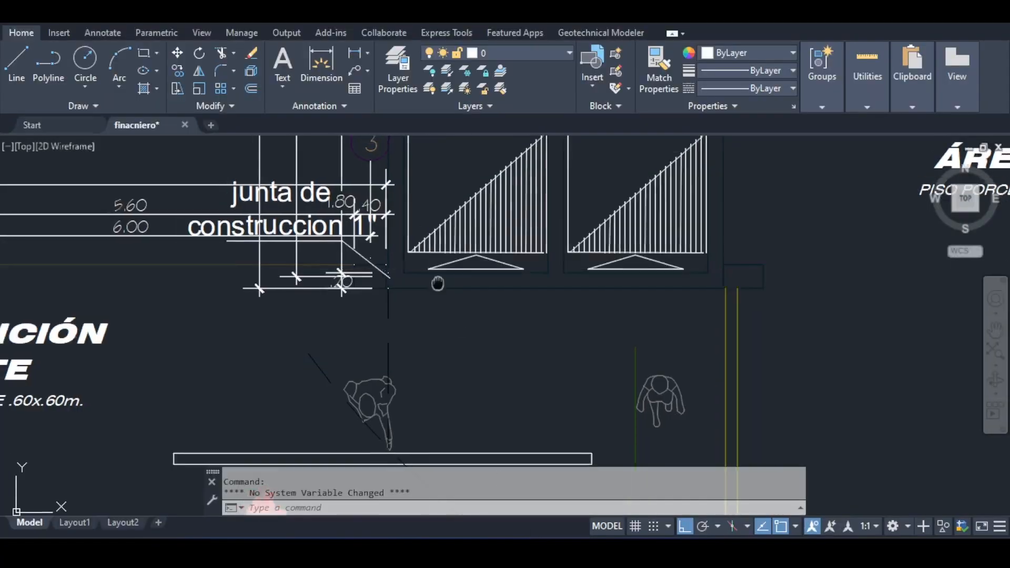
scroll(622, 391, "down", 4)
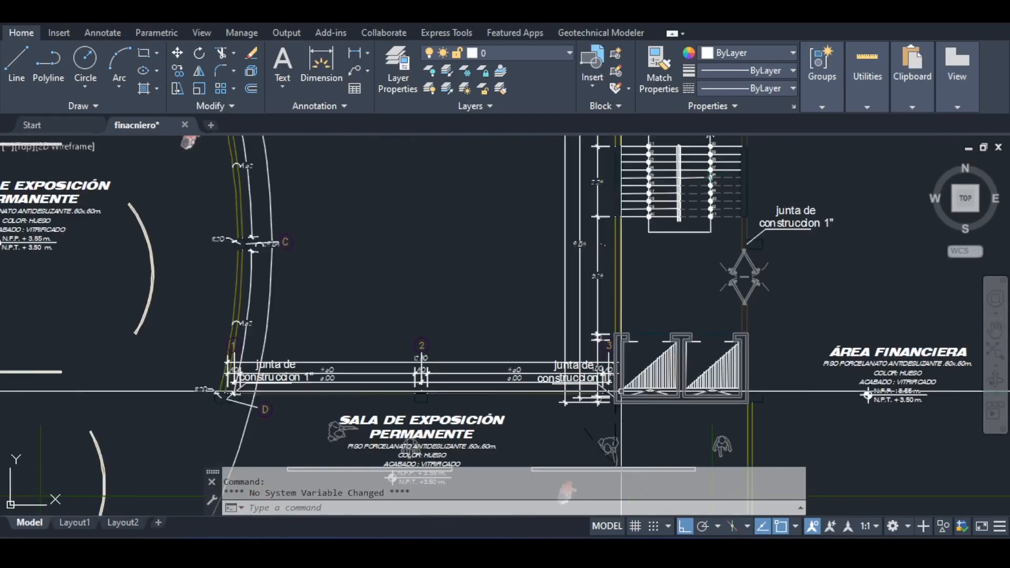
scroll(621, 391, "down", 4)
middle_click_drag(621, 392, 477, 191)
middle_click_drag(512, 296, 469, 304)
scroll(470, 304, "up", 6)
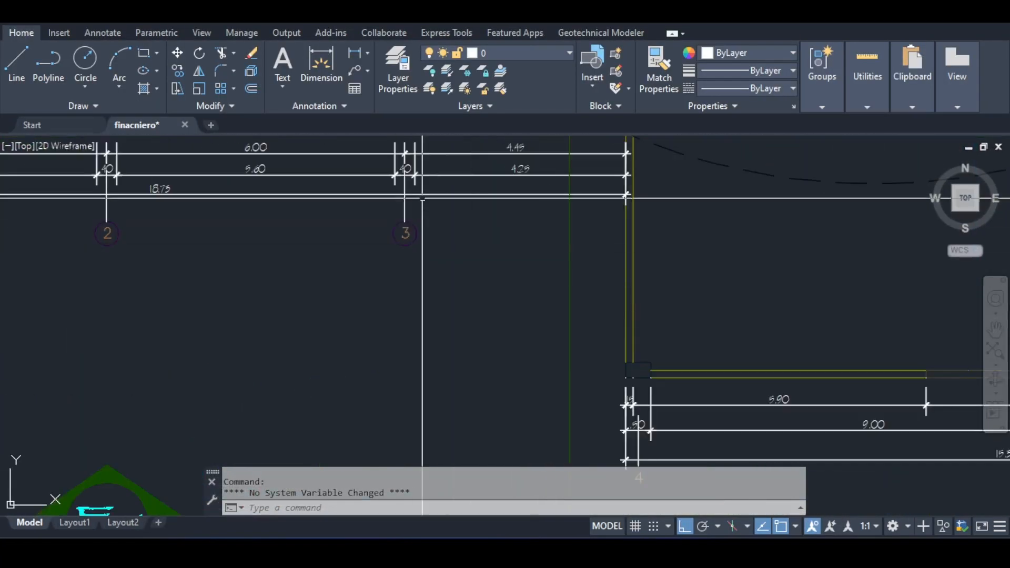
mouse_move(577, 334)
middle_mouse_down()
mouse_move(543, 413)
mouse_move(483, 339)
middle_mouse_up()
scroll(483, 339, "down", 2)
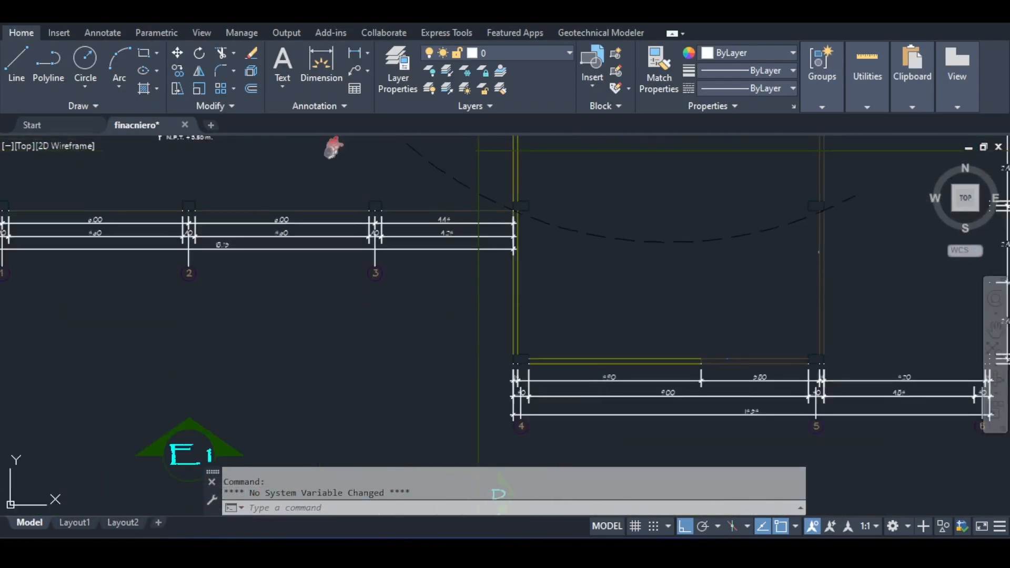
Step: Return to Robot Structural Analysis, delete floor panel 287 from the corner bay, and turn on the member section shapes
middle_click_drag(455, 263, 456, 287)
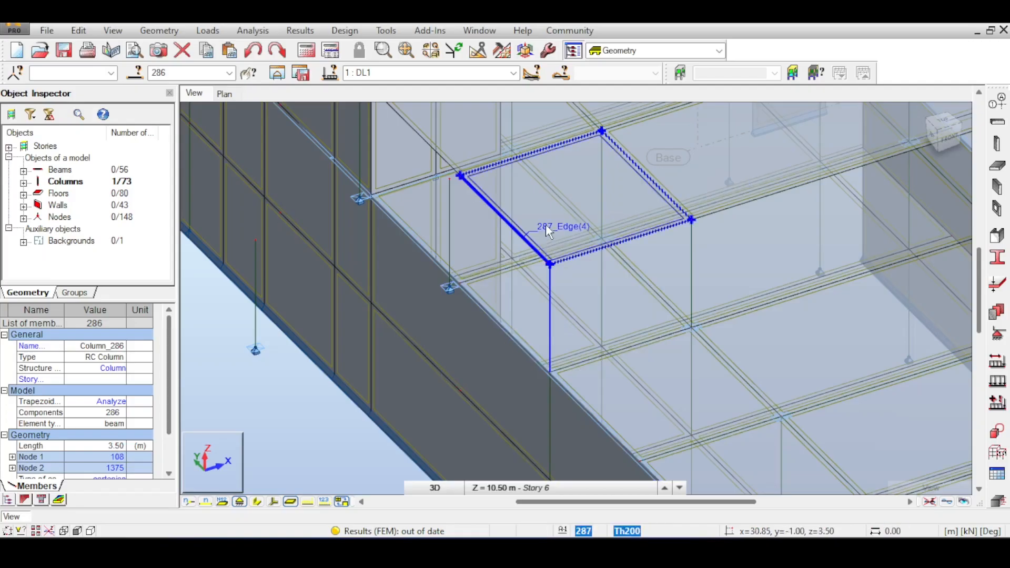
left_click(540, 205)
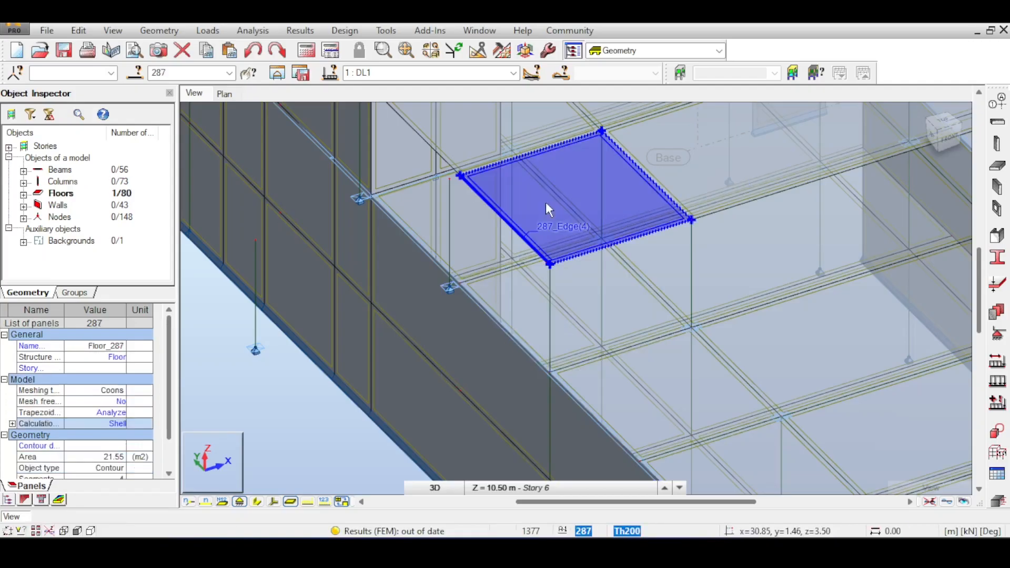
left_click(271, 471)
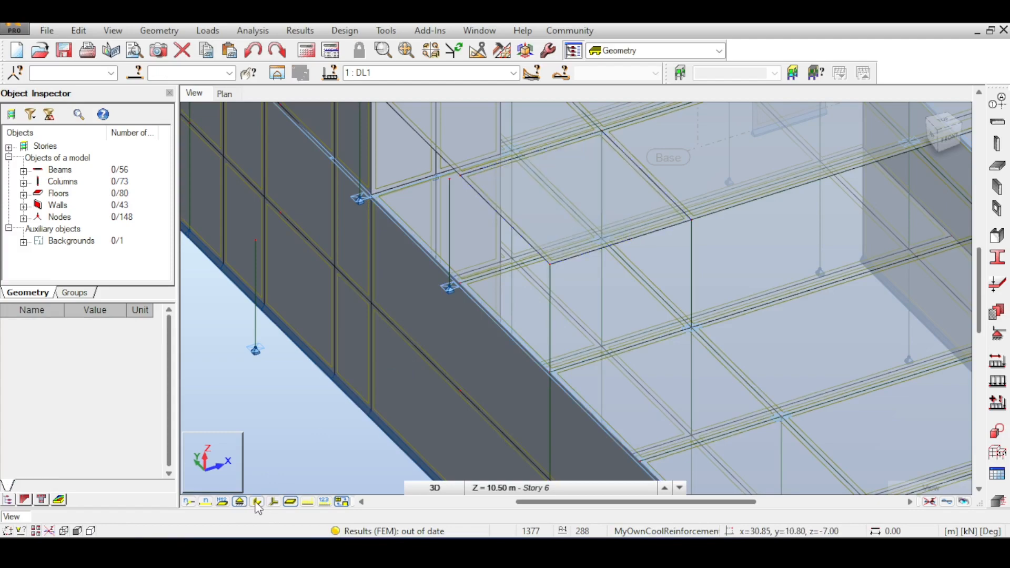
left_click(257, 503)
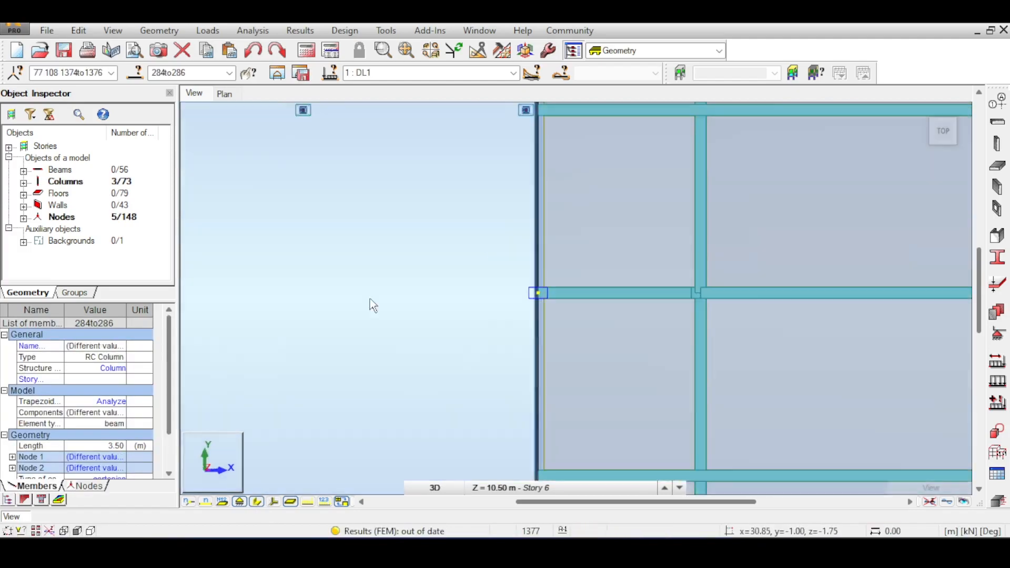
Step: Try to move the stacked columns 284 to 286 by the vector 0.00, 4.92, 0.00 to the neighbouring beam end
left_click(78, 30)
left_click(158, 214)
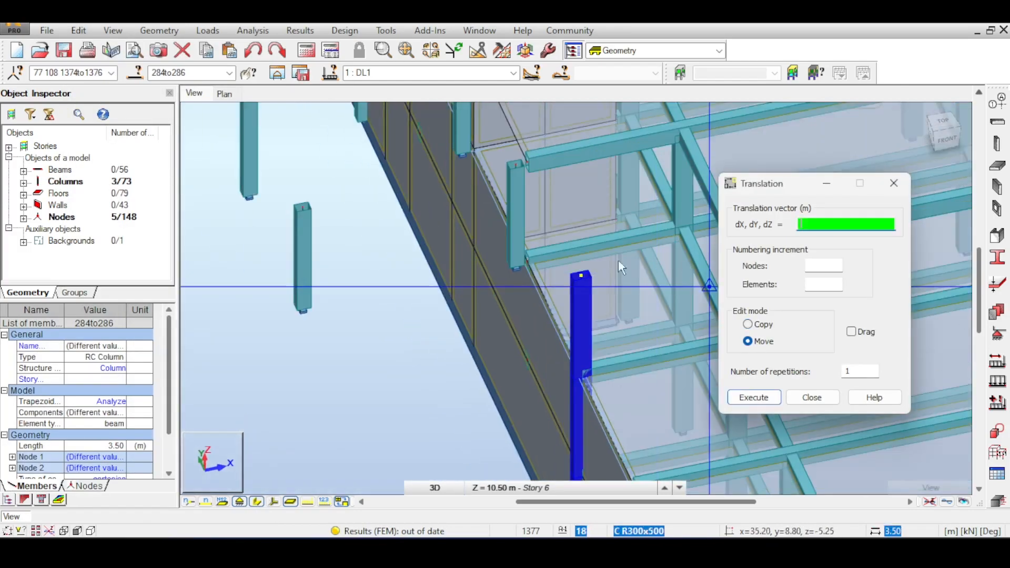
scroll(592, 261, "up", 5)
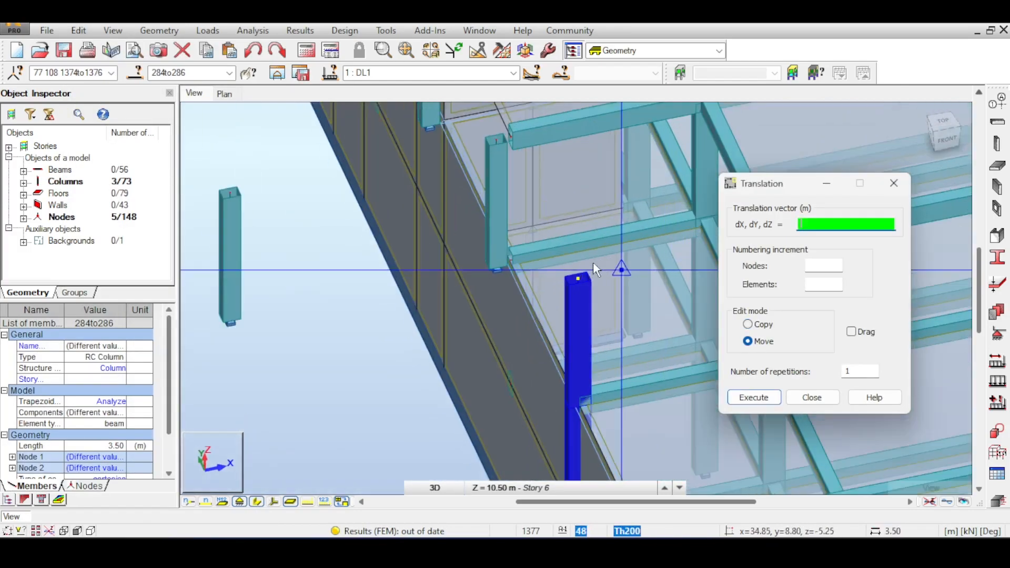
scroll(570, 293, "up", 2)
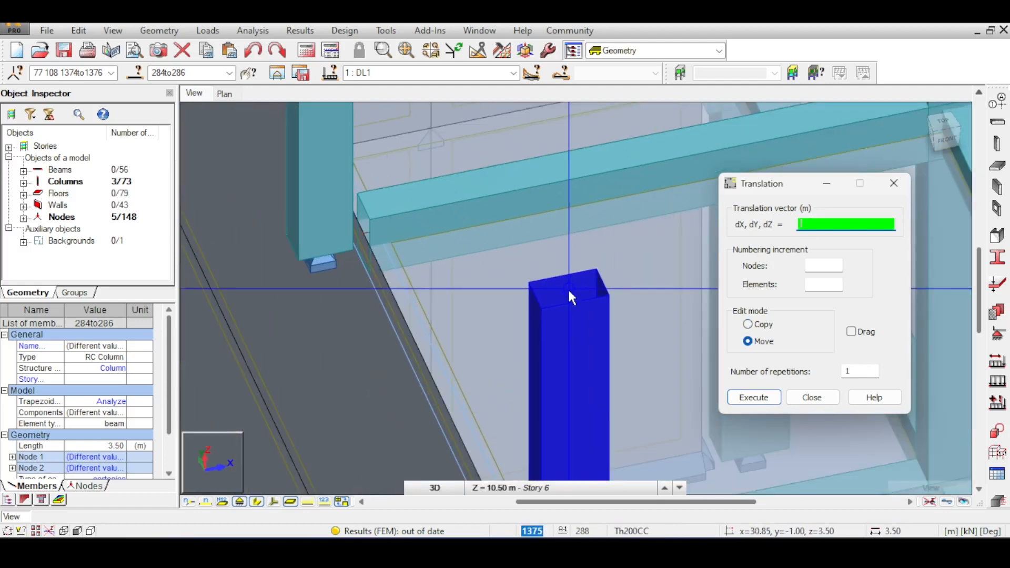
left_click(569, 290)
mouse_move(569, 290)
middle_mouse_down()
mouse_move(638, 354)
mouse_move(553, 278)
middle_mouse_up()
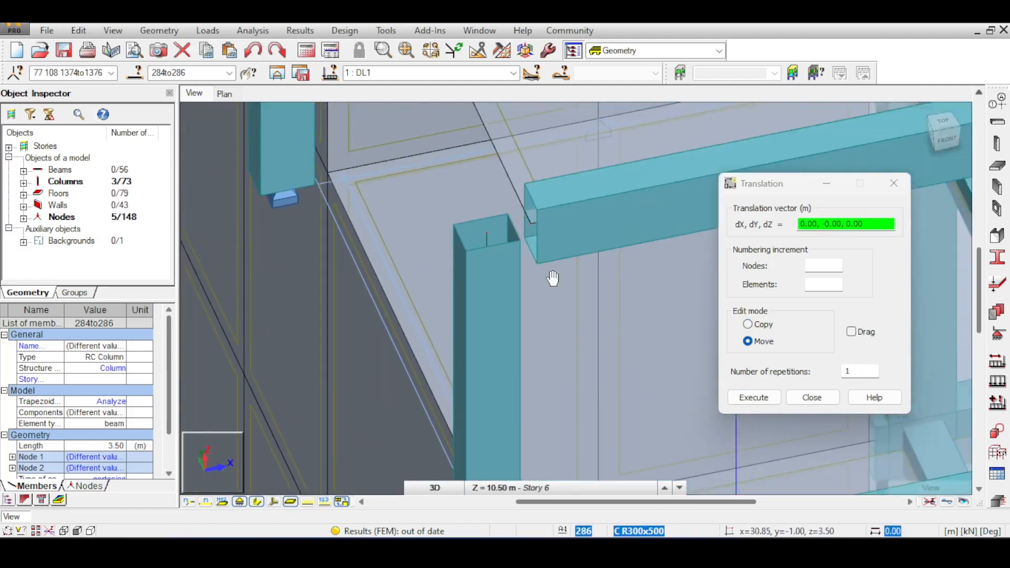
left_click(530, 223)
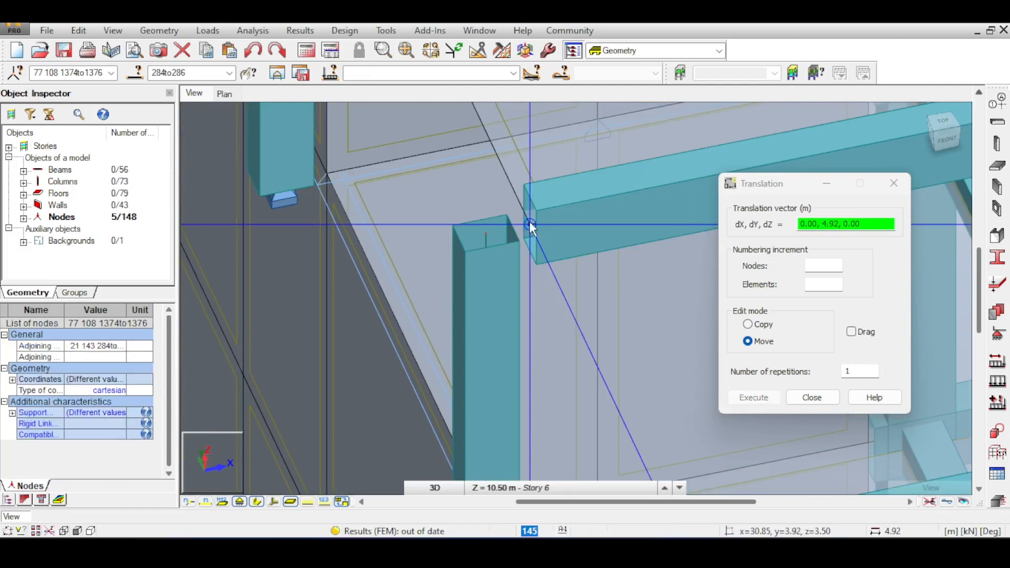
left_click(823, 399)
scroll(818, 393, "down", 5)
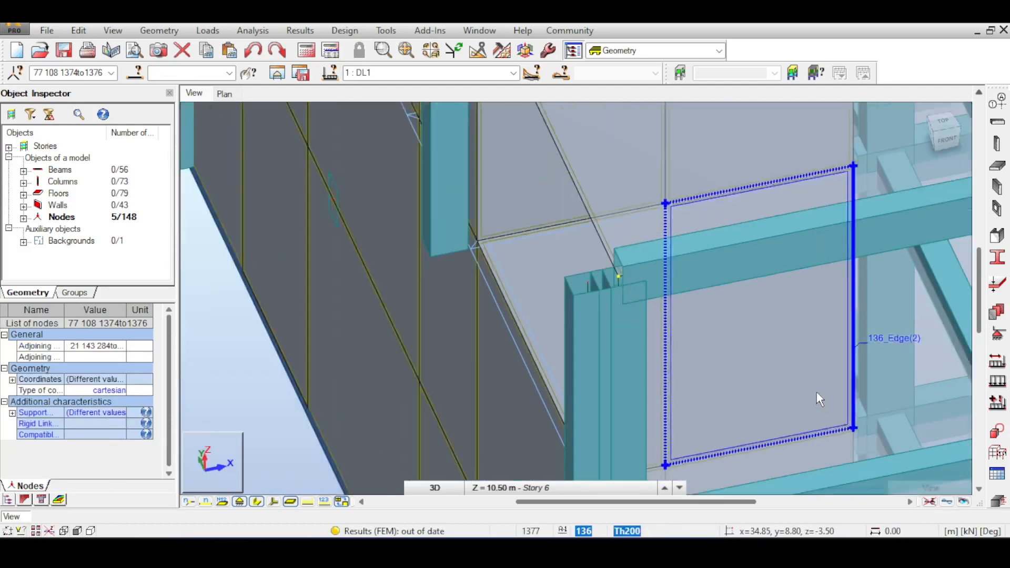
middle_click_drag(818, 392, 623, 108)
middle_click_drag(708, 159, 408, 201)
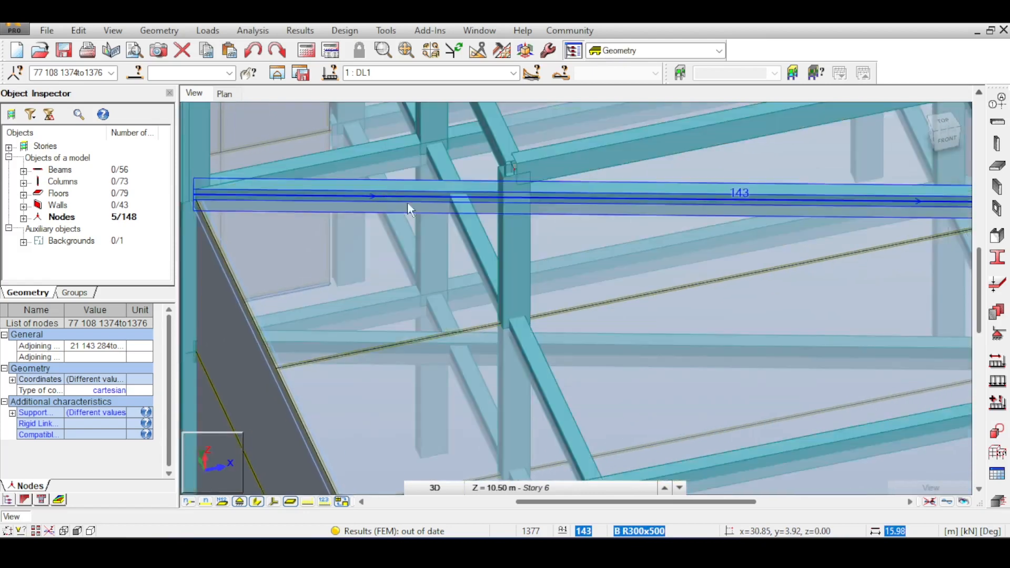
scroll(484, 207, "down", 3)
scroll(581, 222, "down", 2)
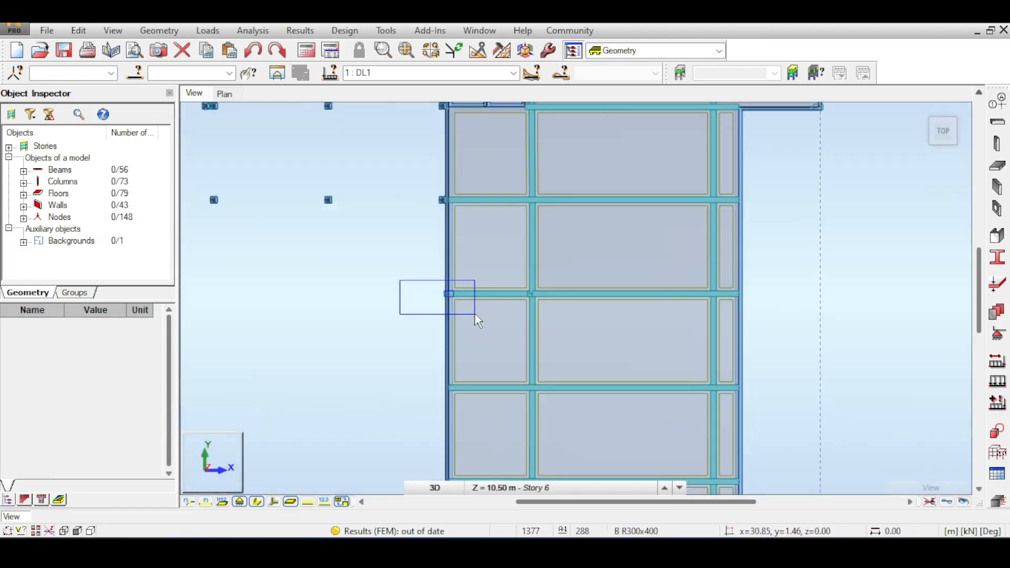
Step: Copy the stacked columns 284 to 286 by the vector 0.00, 4.92, 0.00 to the neighbouring upper beam's end
left_click_drag(474, 312, 475, 313)
left_click(78, 30)
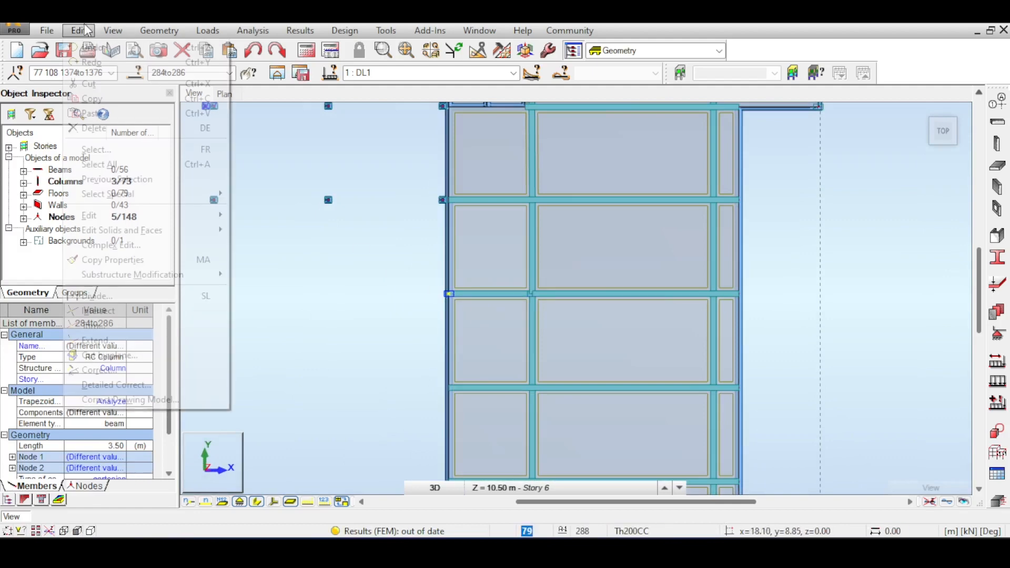
mouse_move(109, 210)
left_click(266, 216)
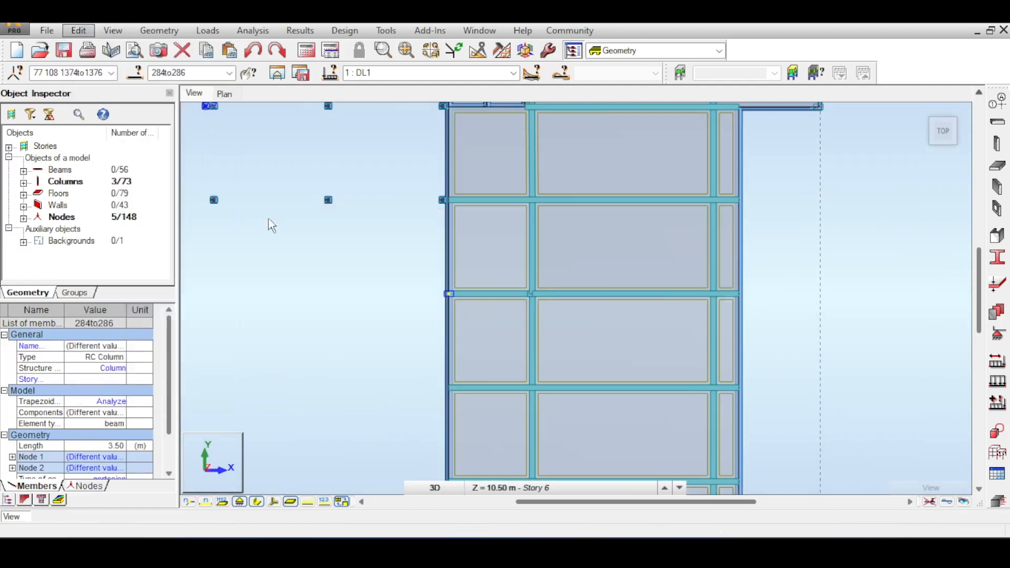
left_click(946, 135)
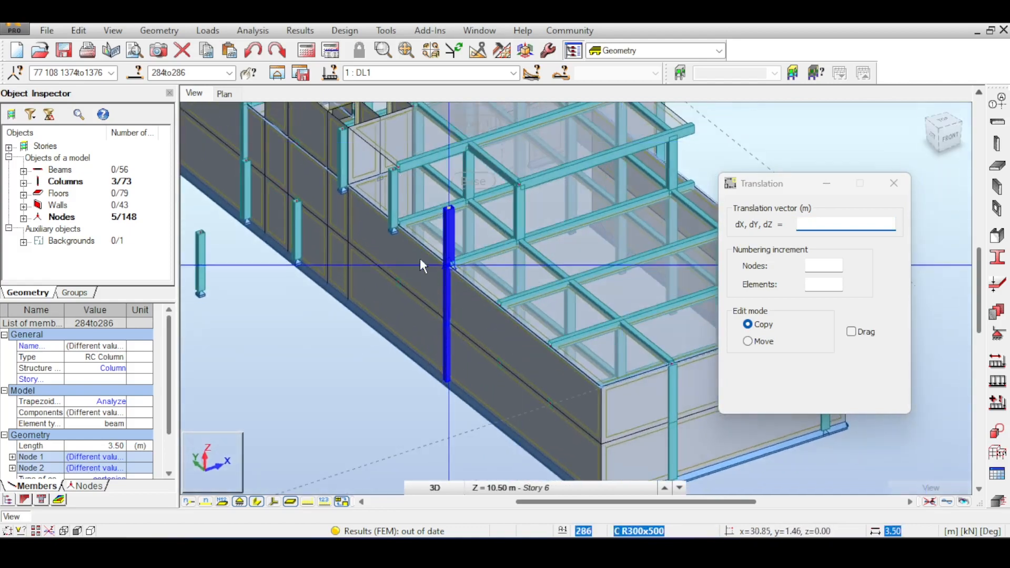
scroll(452, 270, "up", 5)
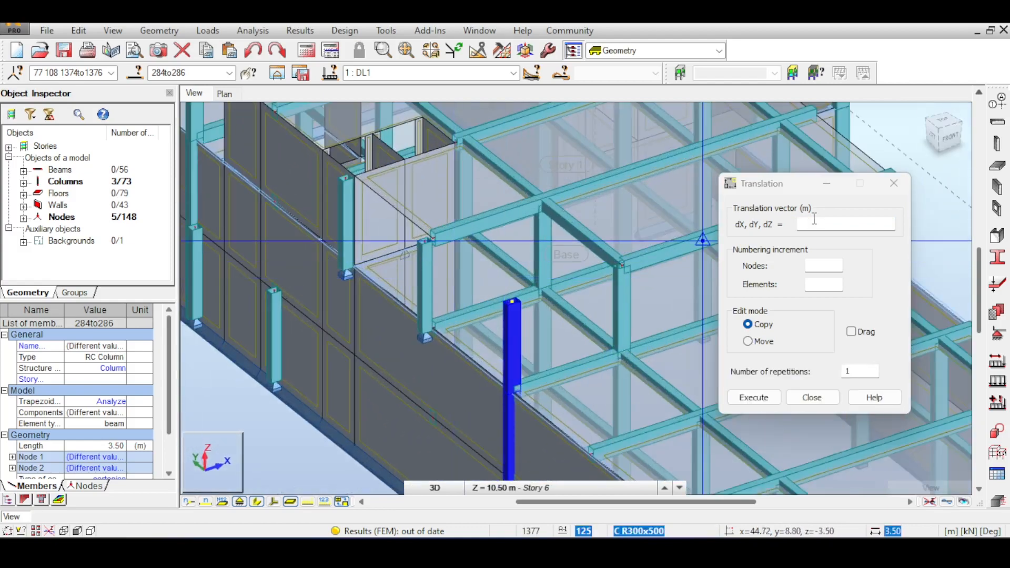
left_click(817, 221)
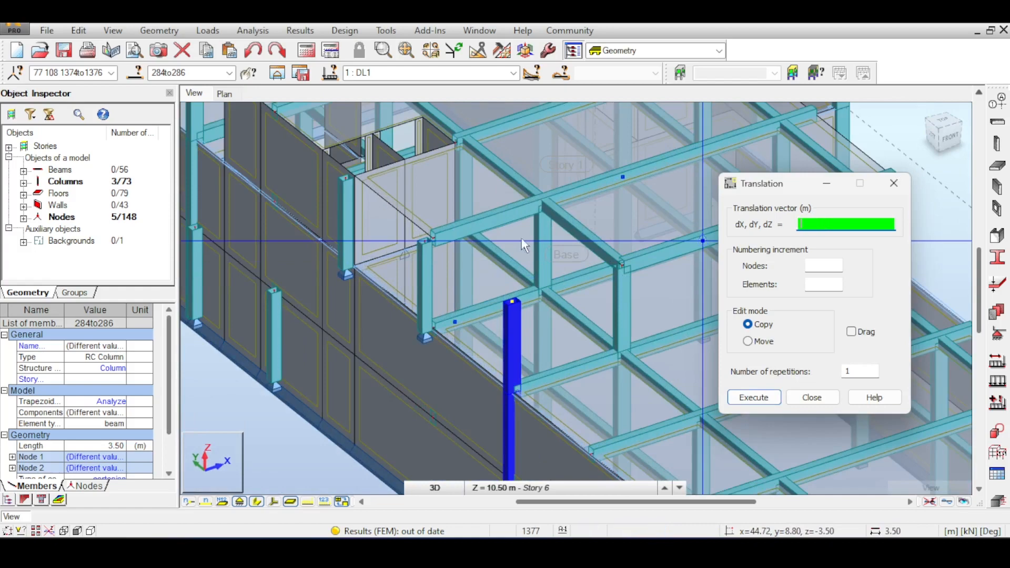
scroll(532, 250, "up", 2)
middle_click_drag(603, 199, 508, 212)
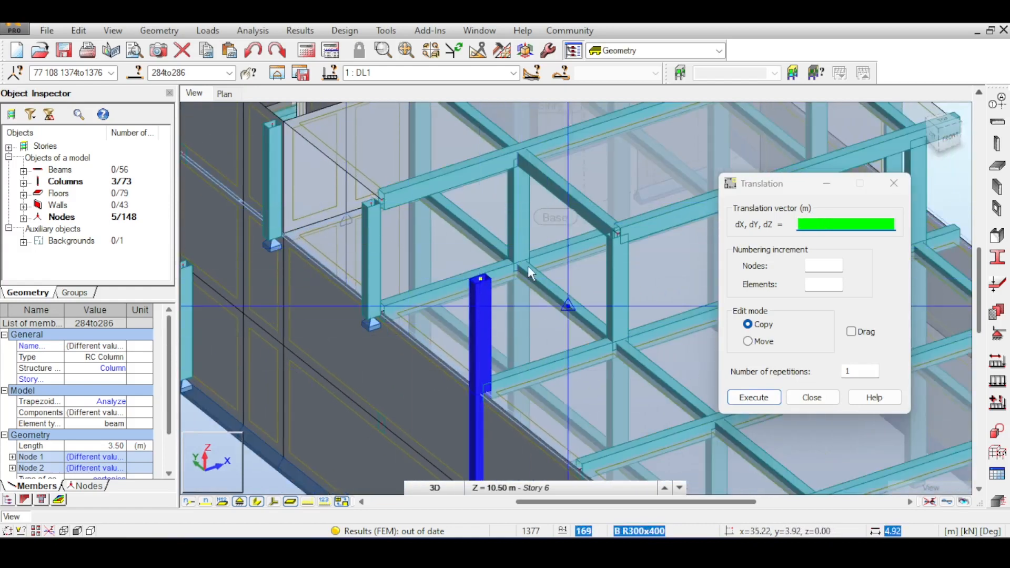
middle_click_drag(517, 270, 567, 311)
scroll(564, 315, "up", 2)
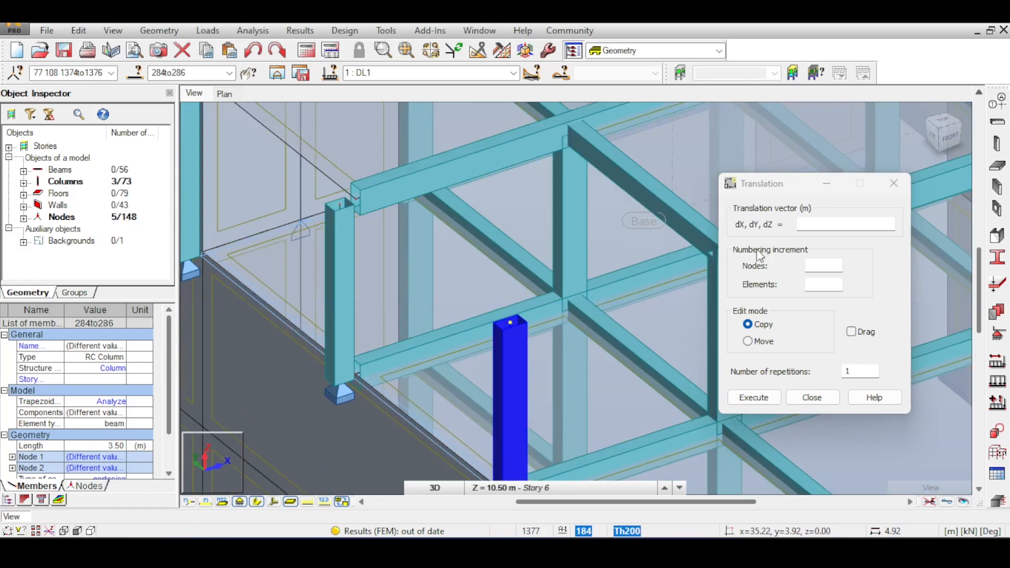
left_click(812, 225)
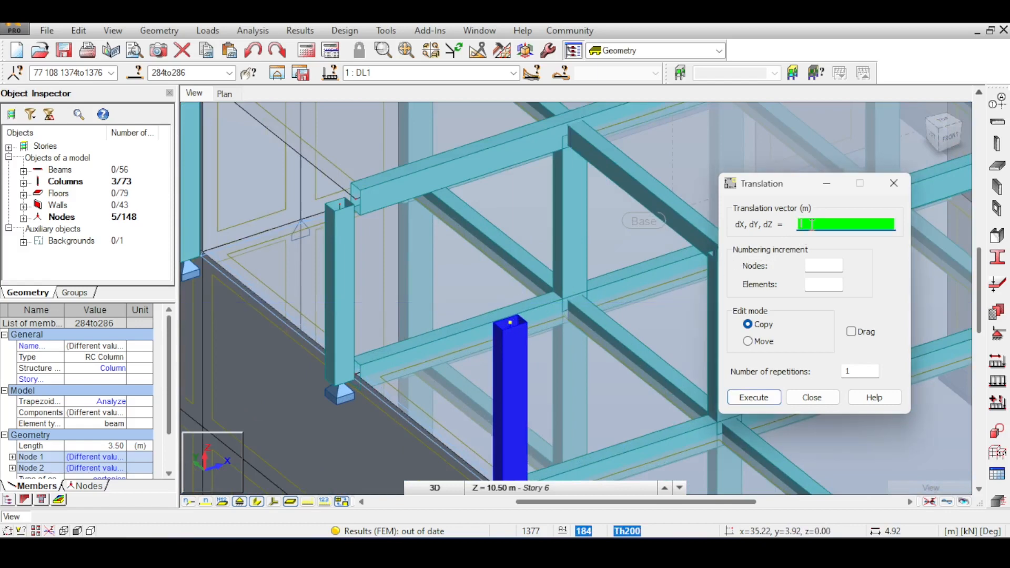
left_click(510, 323)
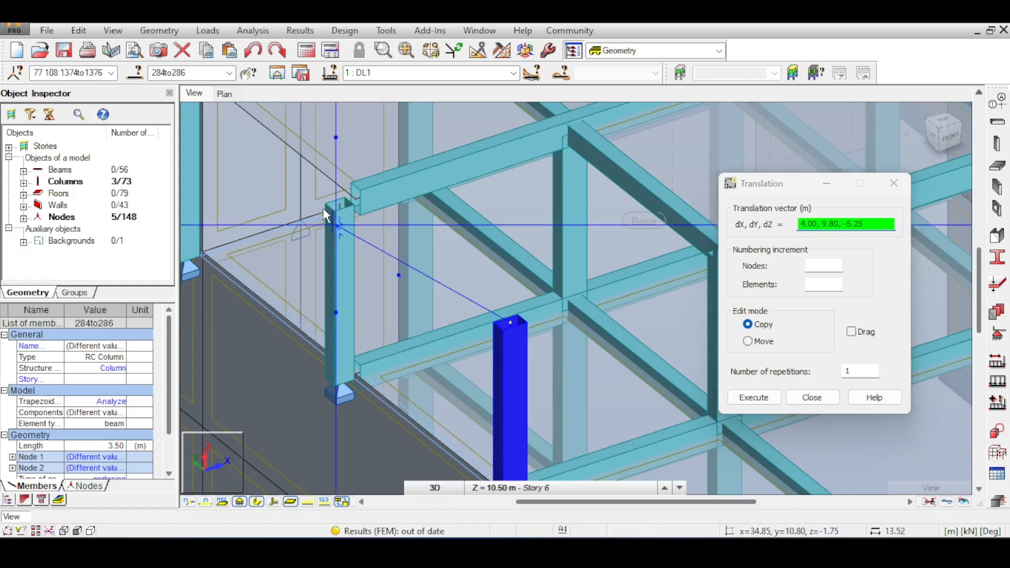
scroll(330, 191, "up", 3)
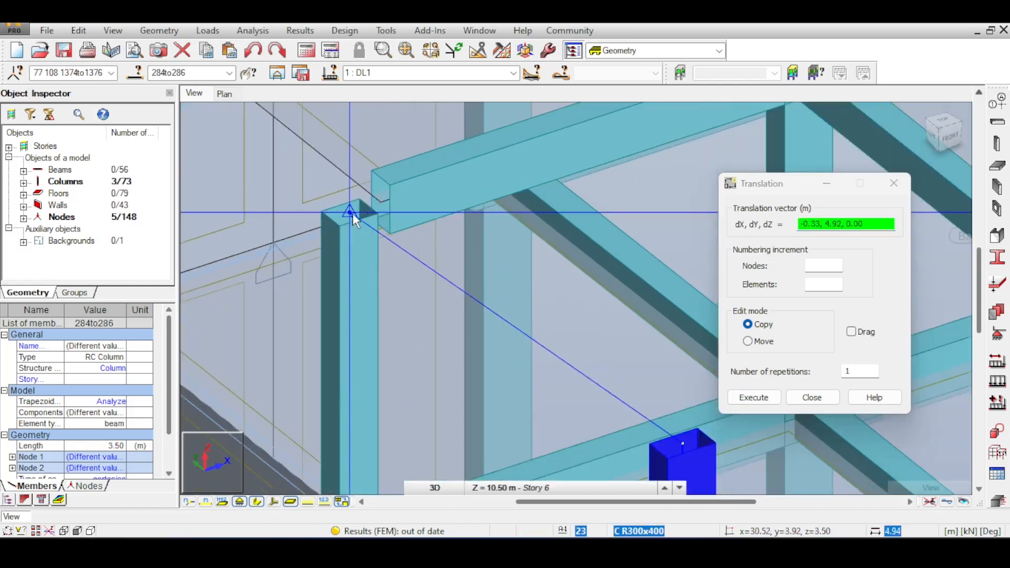
left_click(381, 203)
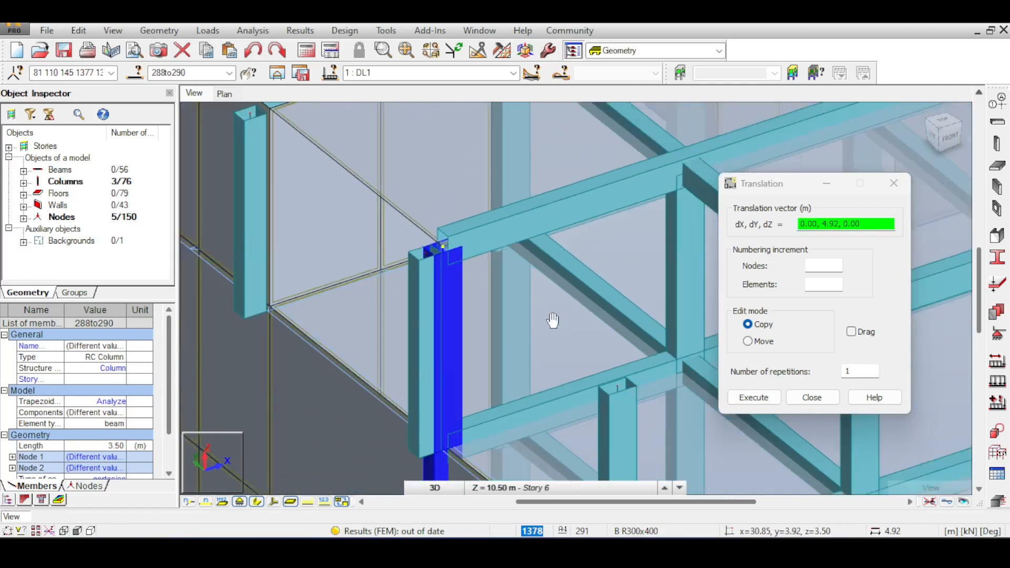
left_click(816, 399)
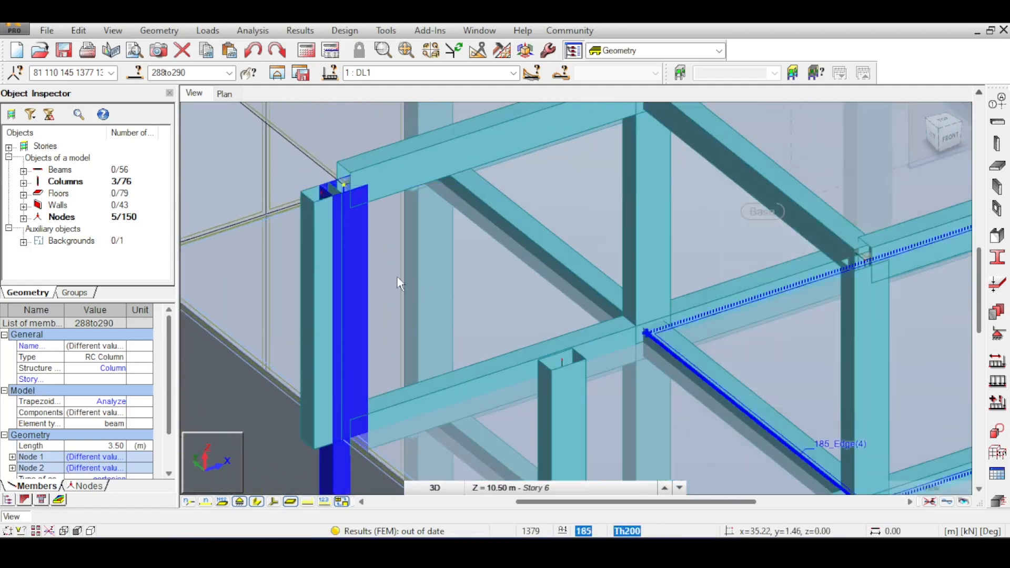
Step: Delete the original stacked columns 284 to 286 from the slab's outer edge, removing only the selected members
scroll(284, 178, "up", 2)
middle_click_drag(300, 171, 299, 206)
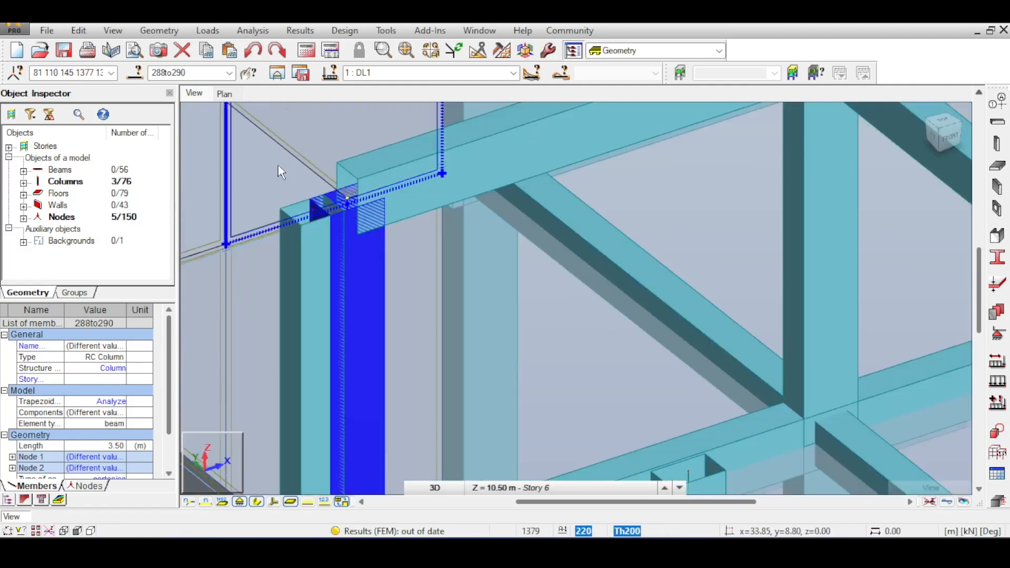
left_click(393, 213)
scroll(359, 229, "down", 5)
middle_click_drag(402, 282, 353, 256)
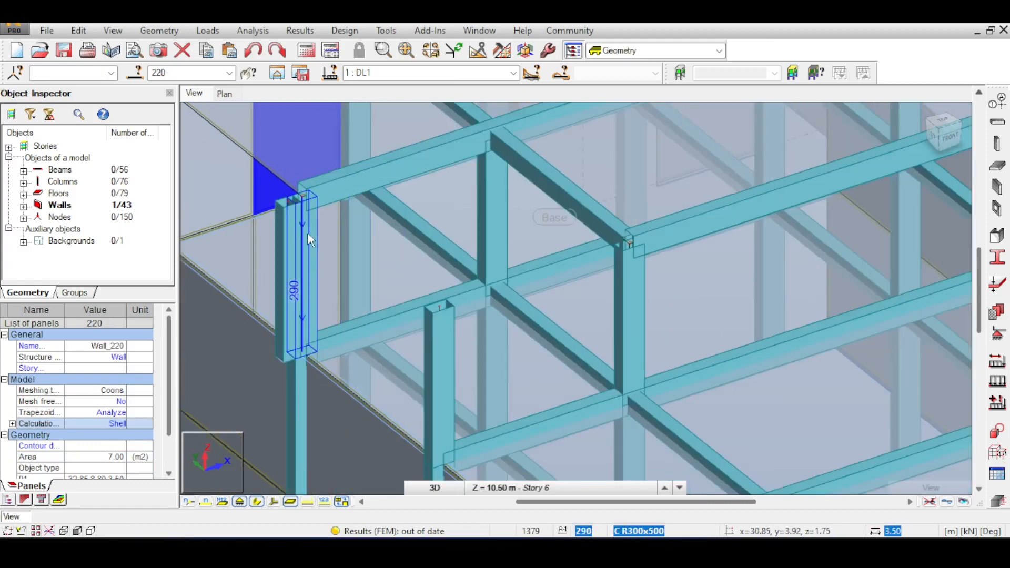
middle_click_drag(307, 232, 307, 184)
middle_click_drag(305, 315, 294, 294)
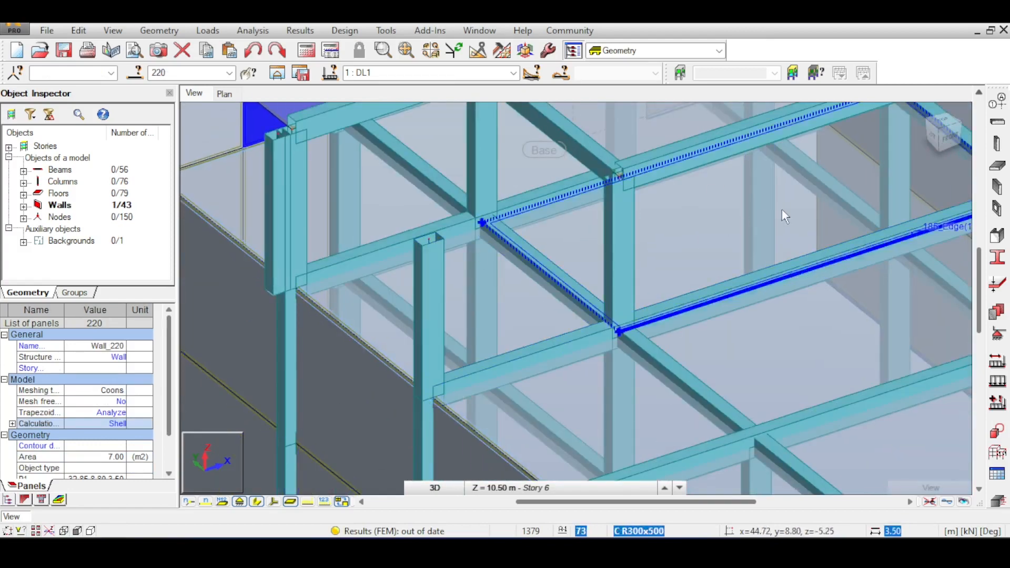
middle_click_drag(782, 210, 730, 336, "shift")
middle_click_drag(344, 488, 337, 371)
left_click_drag(281, 305, 443, 375)
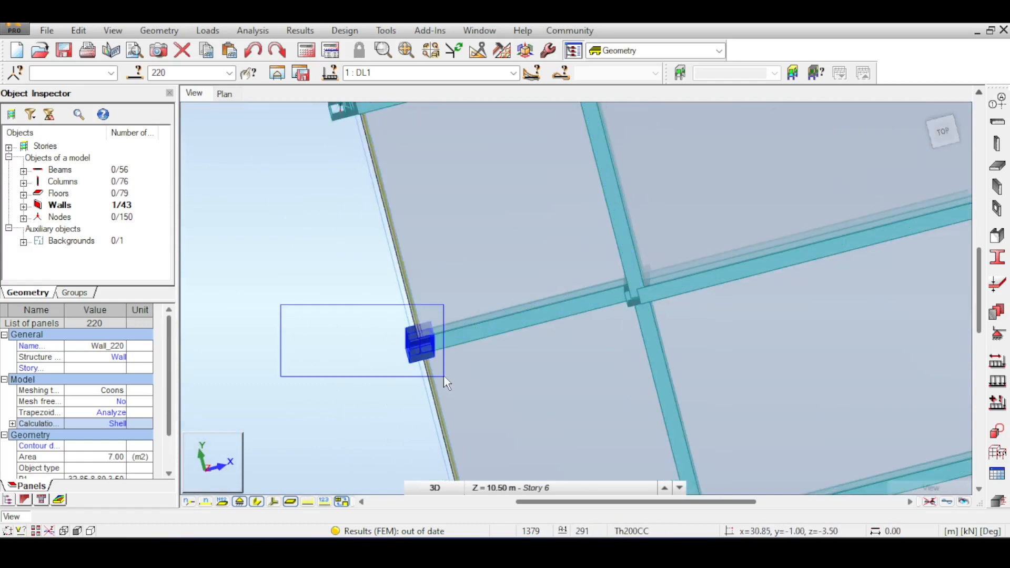
key("Delete")
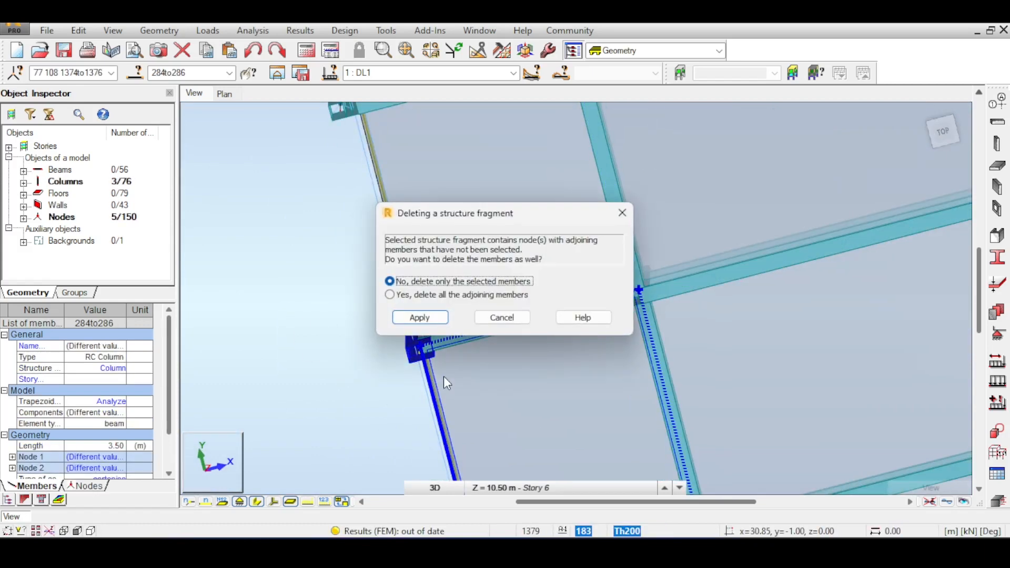
left_click(420, 318)
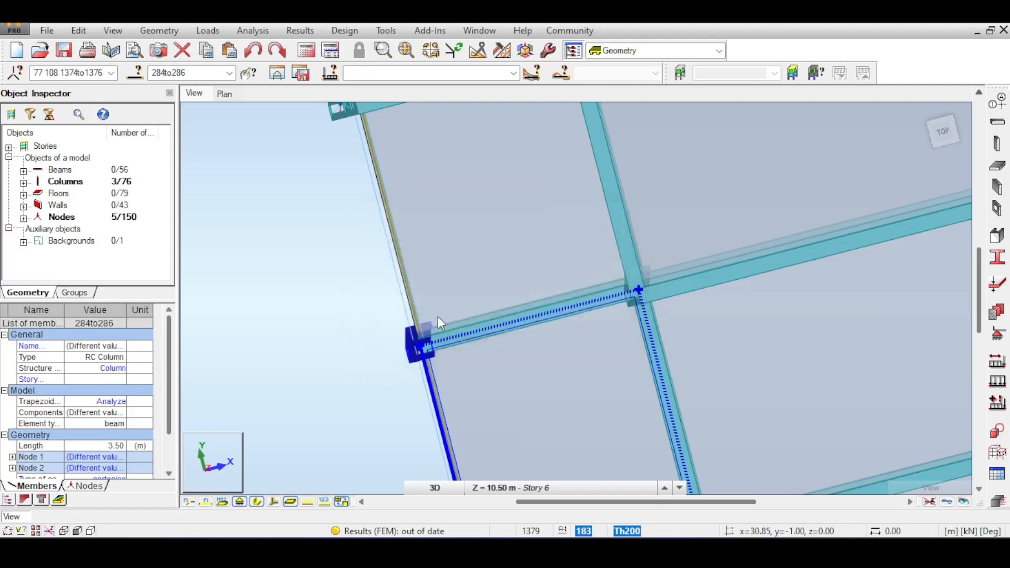
left_click(761, 211)
Step: Examine the 3D model from the revised edge columns to the whole building and the detached columns and walls beside it
left_click_drag(943, 132, 909, 101)
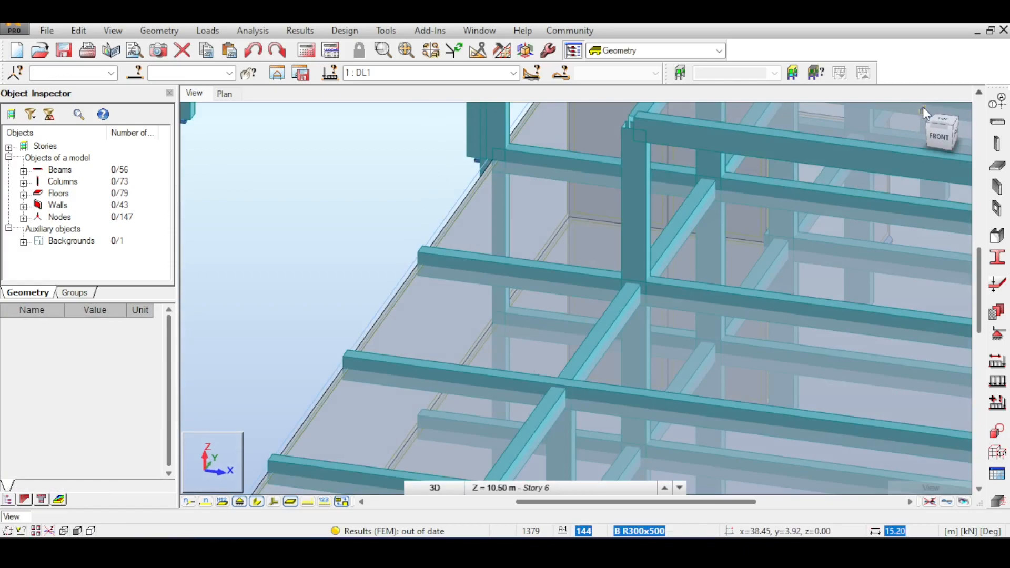
left_click(923, 107)
scroll(631, 253, "up", 5)
middle_click_drag(632, 252, 568, 248, "shift")
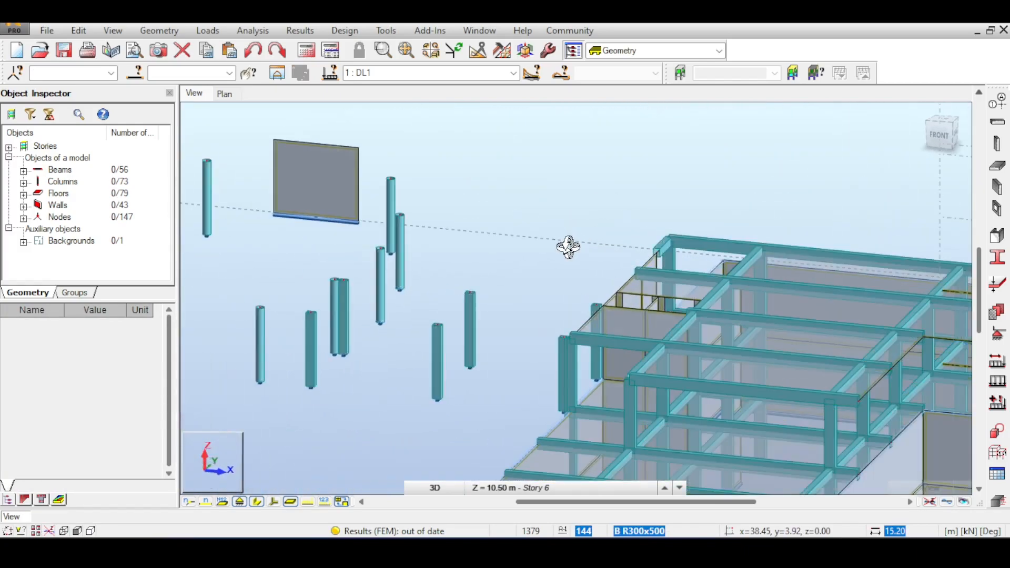
scroll(568, 248, "down", 5)
right_click(572, 222)
left_click(573, 226)
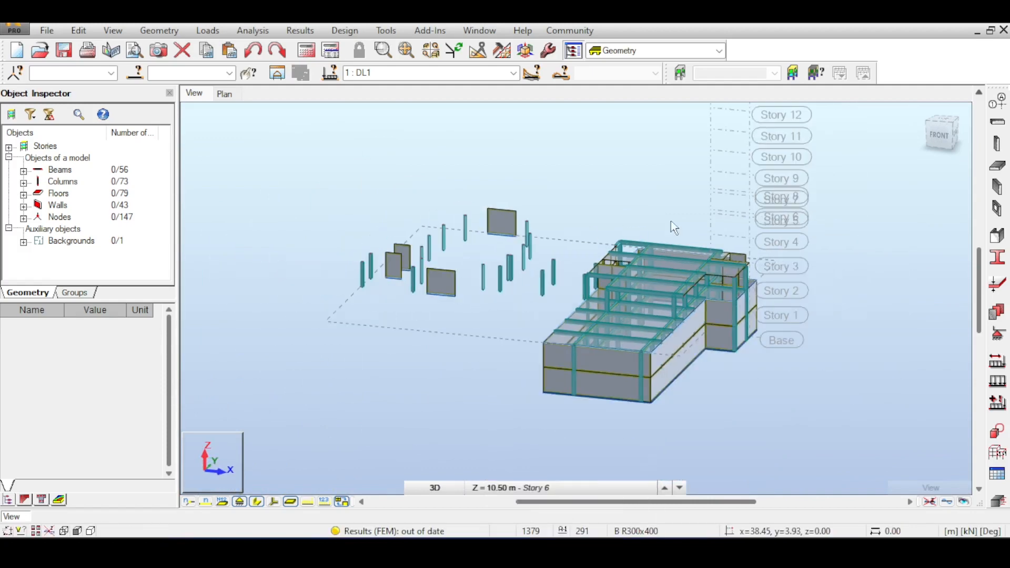
middle_click_drag(671, 221, 598, 204)
scroll(598, 204, "down", 2)
Step: Switch to AutoCAD and examine the whole level plan, including the oval hall, the connecting exhibition room and the rectangular block
key("alt+Tab")
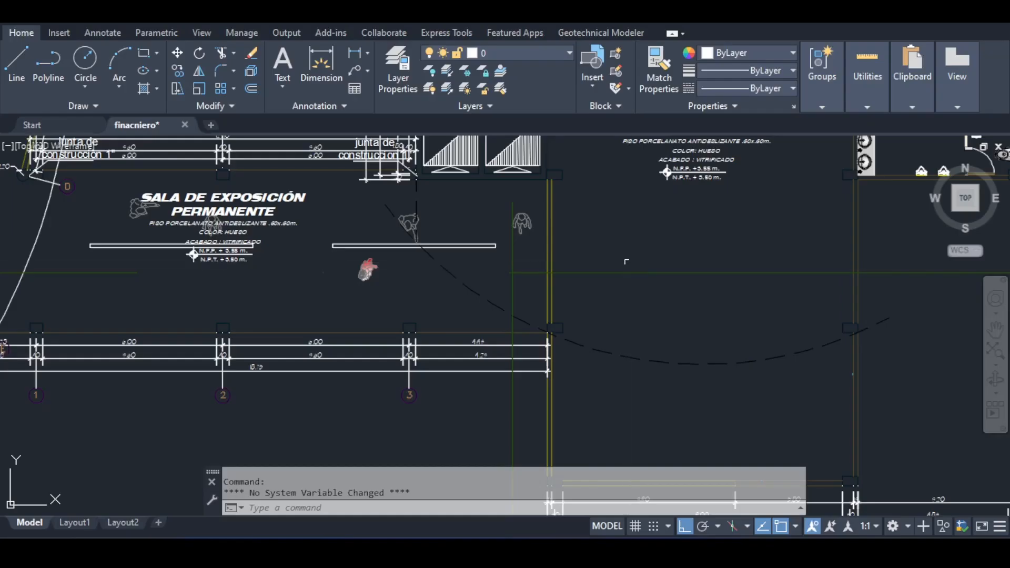
middle_click_drag(616, 239, 511, 282)
scroll(534, 256, "down", 6)
middle_click_drag(353, 311, 430, 349)
mouse_move(974, 366)
middle_mouse_down()
mouse_move(733, 285)
mouse_move(281, 251)
middle_mouse_up()
middle_click_drag(868, 251, 557, 286)
mouse_move(587, 246)
middle_mouse_down()
mouse_move(514, 295)
mouse_move(492, 331)
middle_mouse_up()
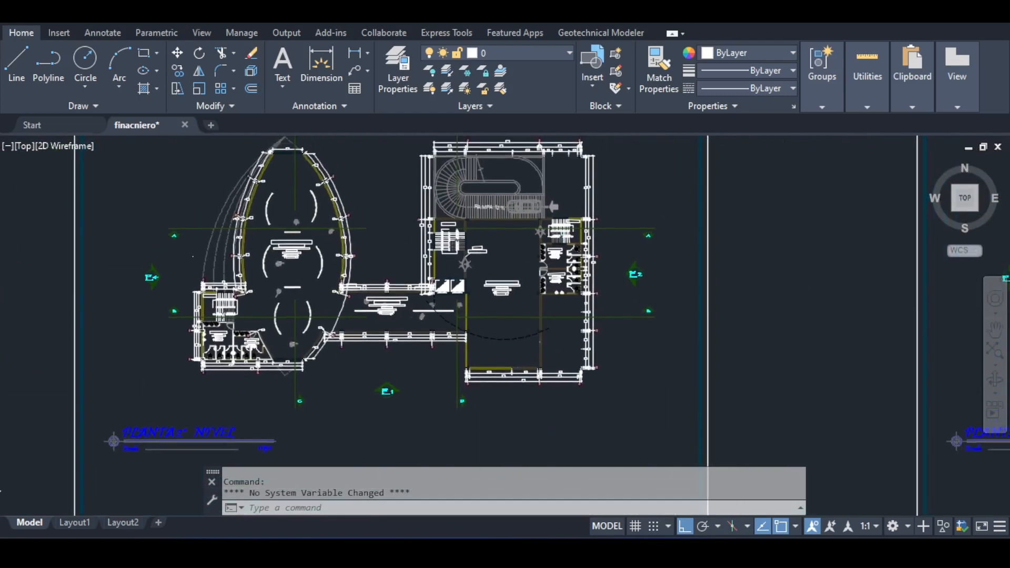
Step: Switch to Robot Structural Analysis and select the main building's beams, columns, slabs and walls between Story 2 and Story 3, excluding the detached members
mouse_move(513, 249)
middle_mouse_down()
mouse_move(509, 266)
mouse_move(505, 237)
middle_mouse_up()
key("alt+Tab")
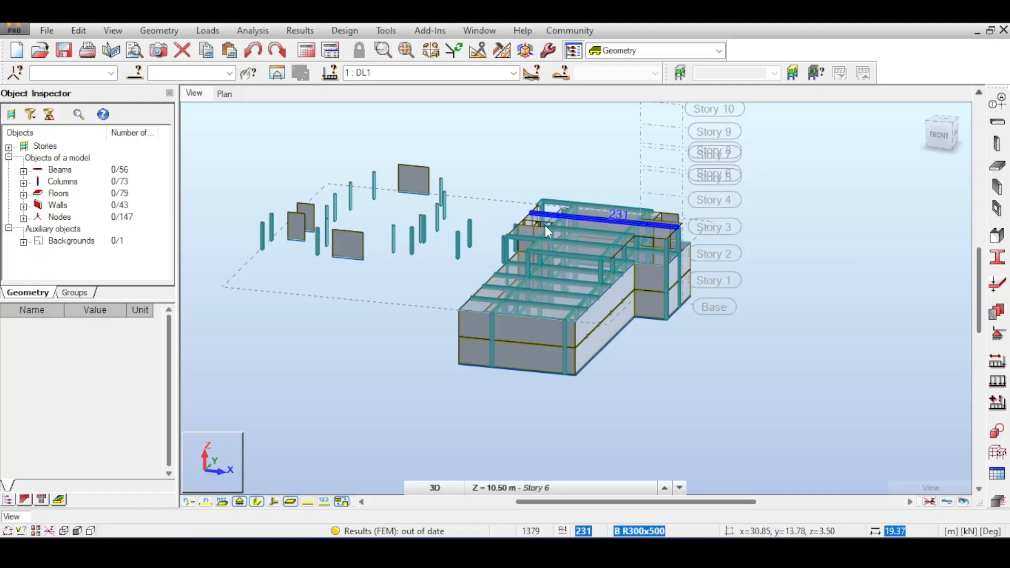
left_click(939, 135)
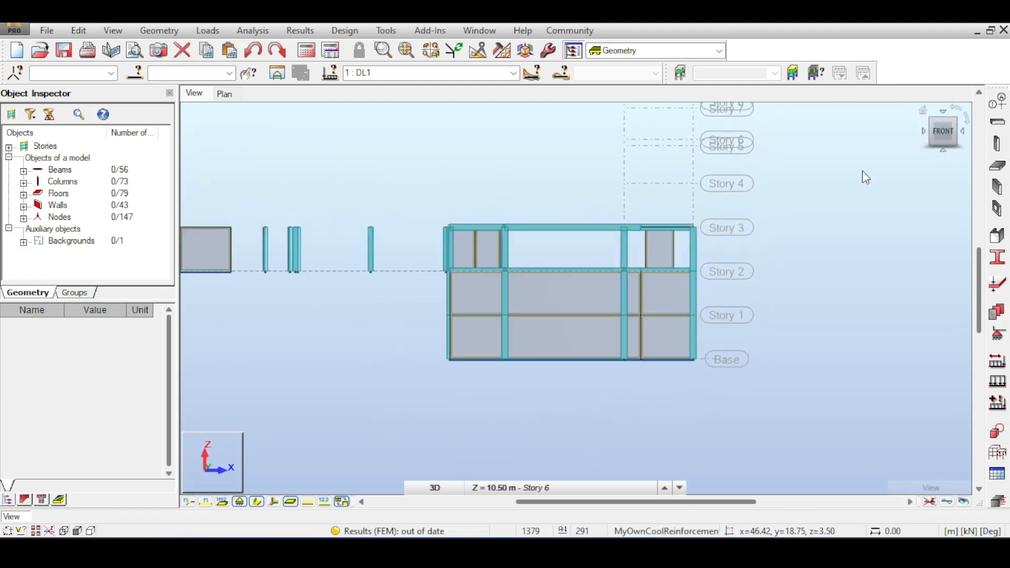
left_click_drag(430, 236, 323, 252)
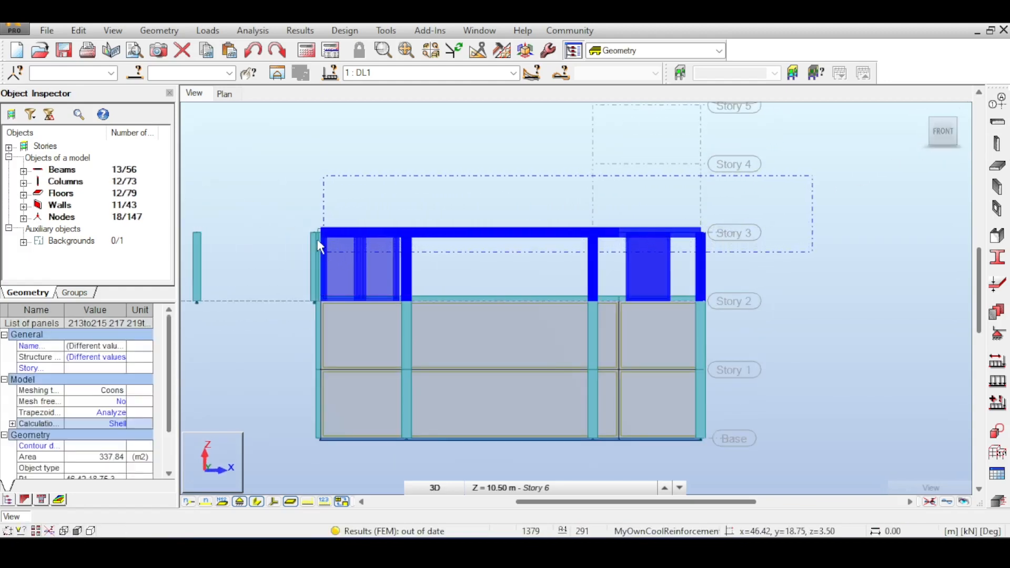
scroll(318, 241, "up", 3)
scroll(758, 197, "down", 3)
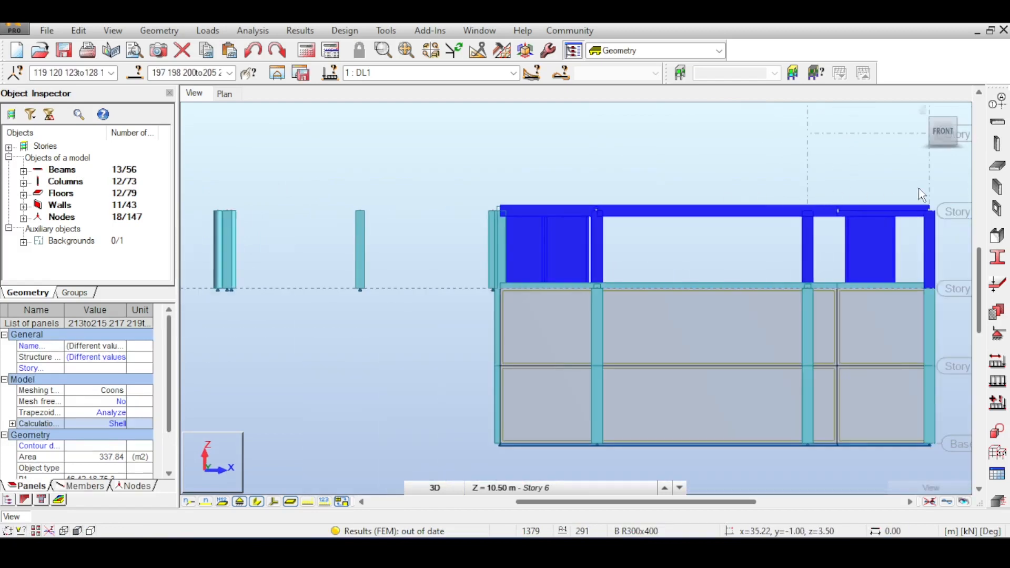
left_click_drag(706, 245, 499, 241)
left_click(950, 129)
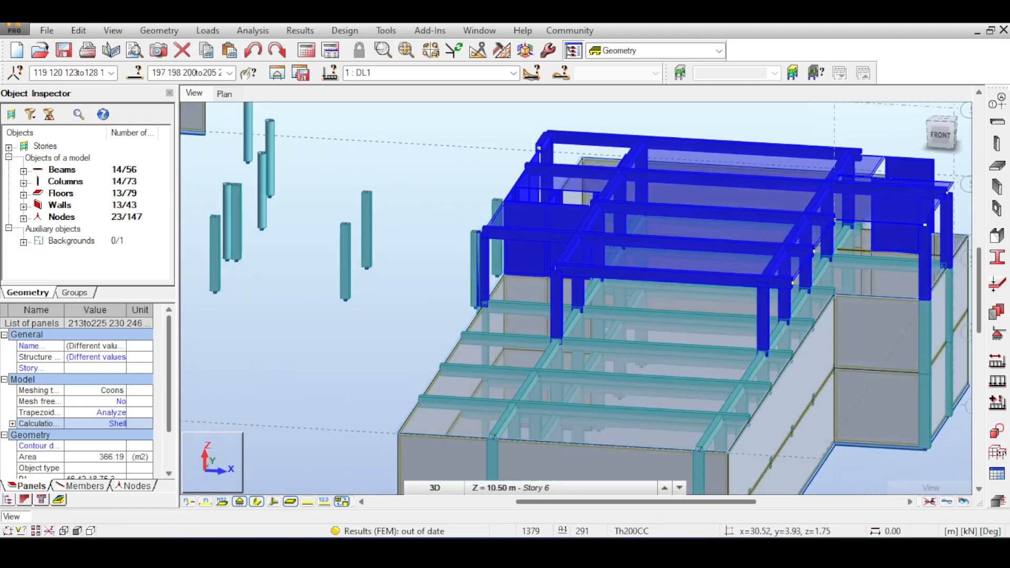
Step: Open the Translation settings for the selected storey's members and panels, together with the Structural Axis definition
left_click(79, 30)
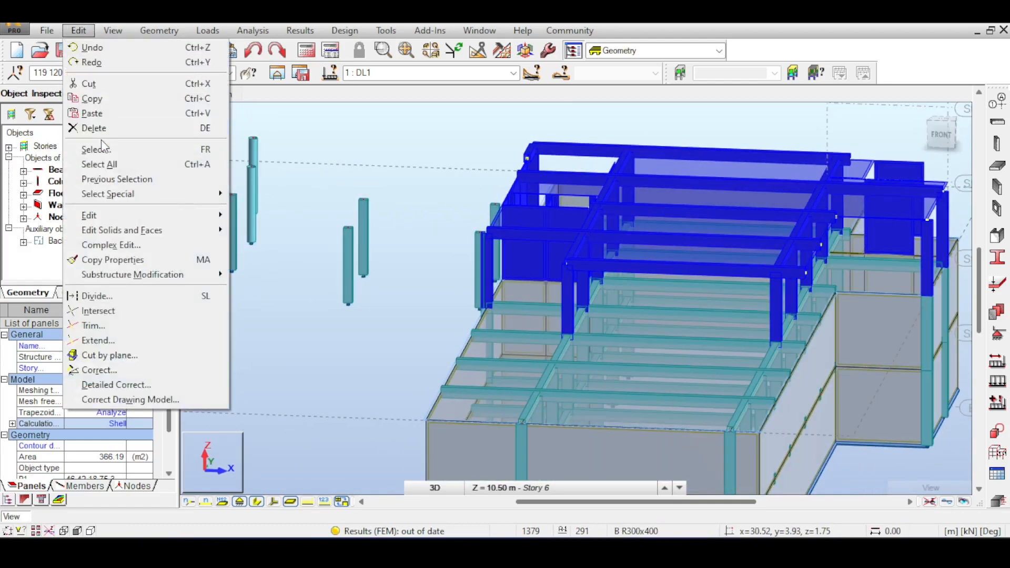
mouse_move(110, 215)
left_click(243, 216)
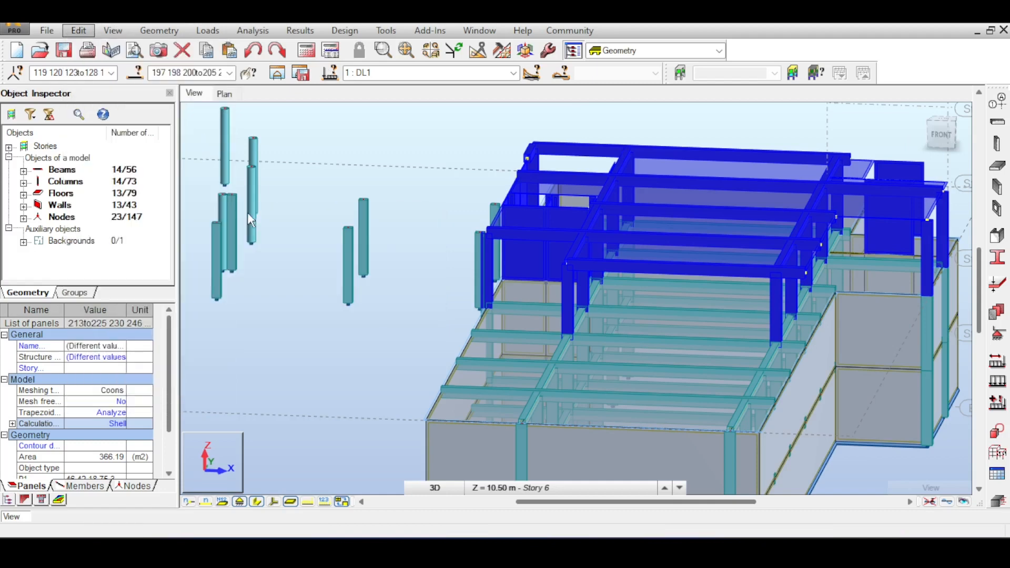
left_click_drag(800, 192, 442, 144)
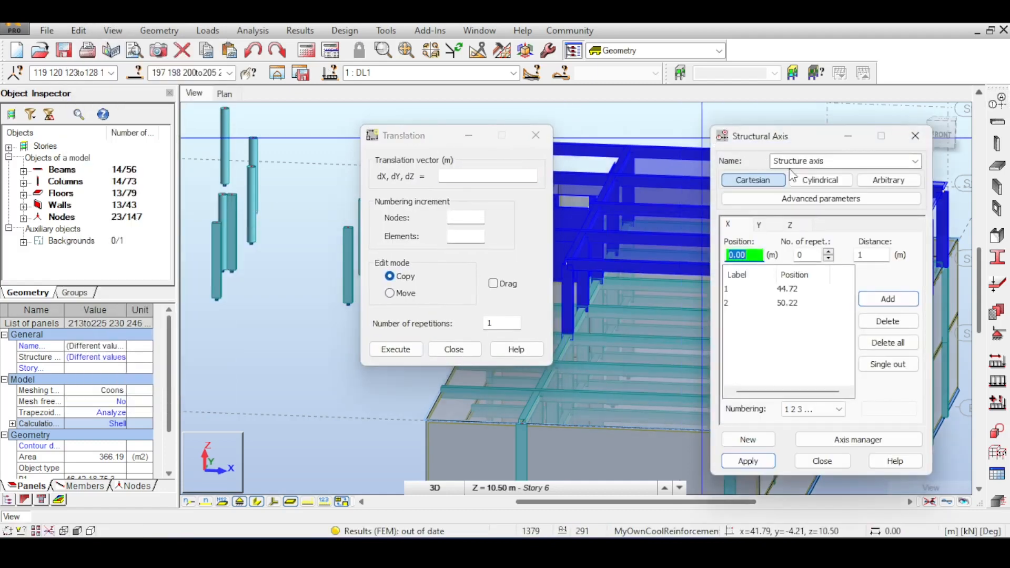
Step: Check the story elevations, then copy the selected storey elements once by the translation vector 0,0,3.5 m and clear the selection
left_click(791, 225)
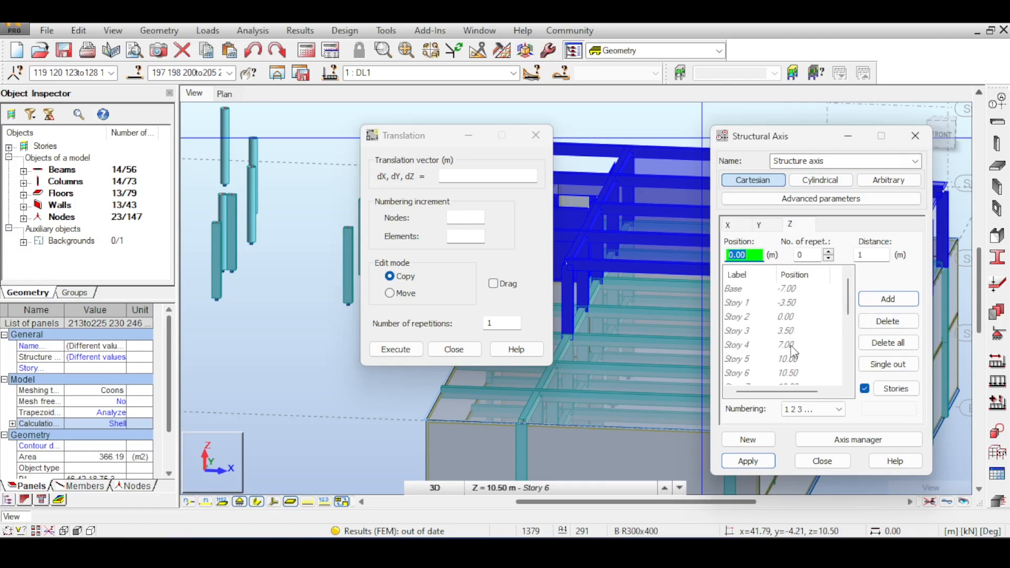
left_click(916, 136)
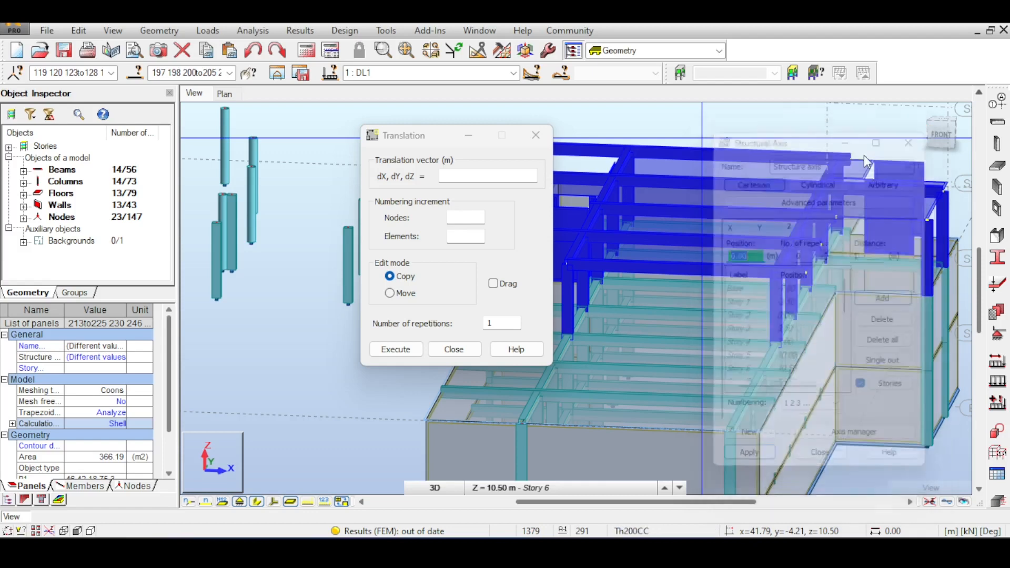
left_click(473, 175)
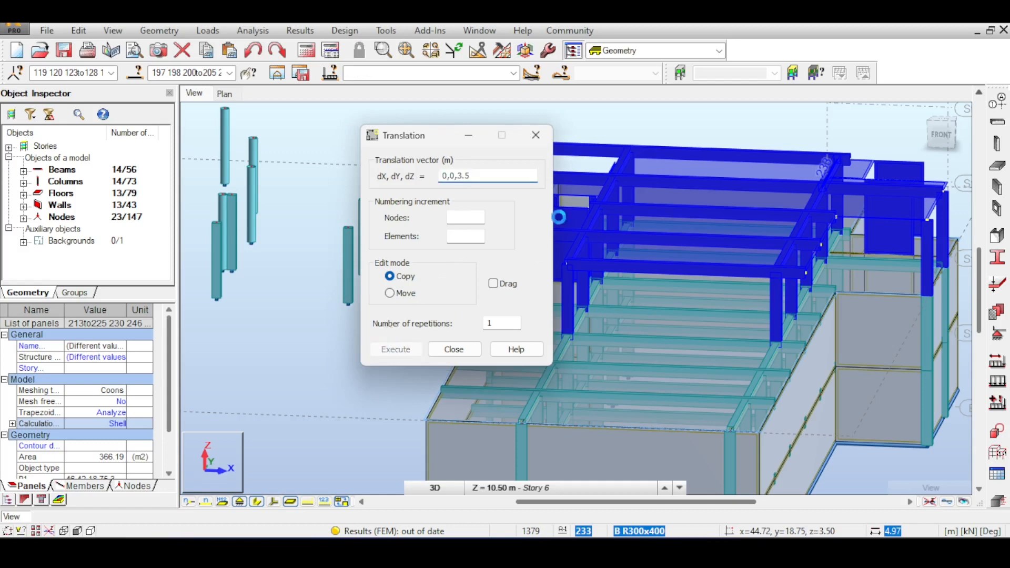
left_click(547, 136)
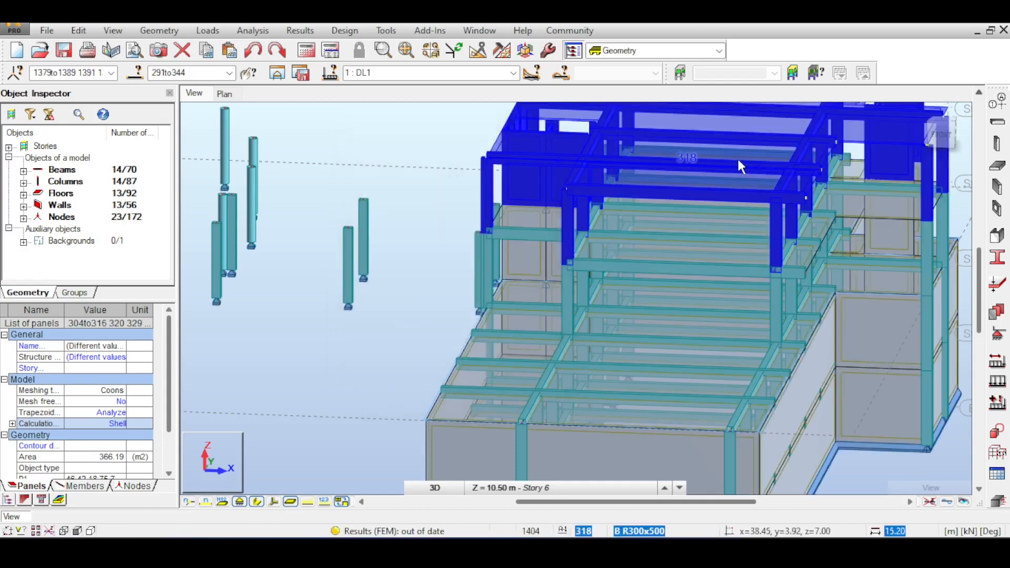
middle_click_drag(736, 159, 626, 239)
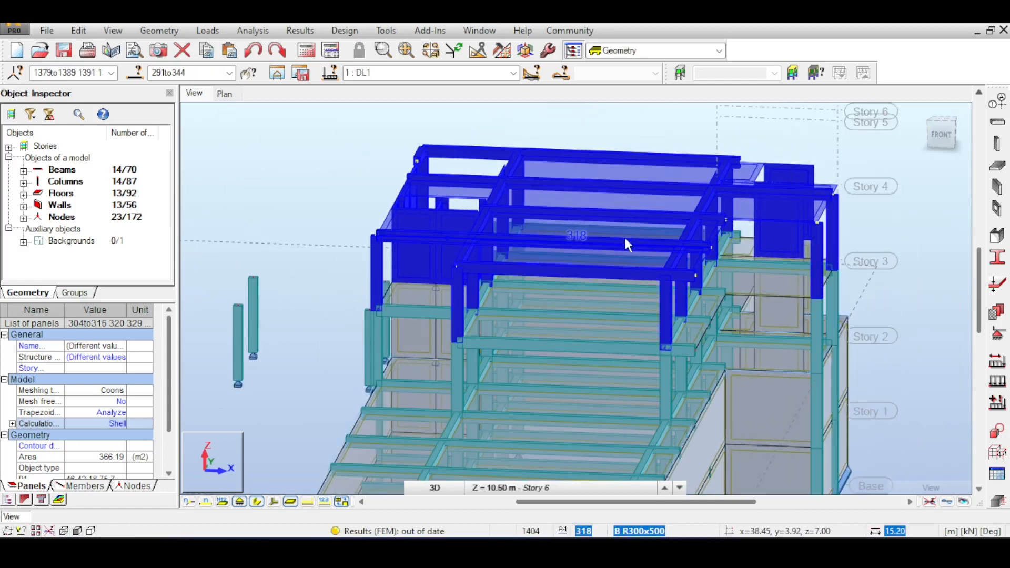
left_click(933, 138)
left_click_drag(949, 133, 799, 136)
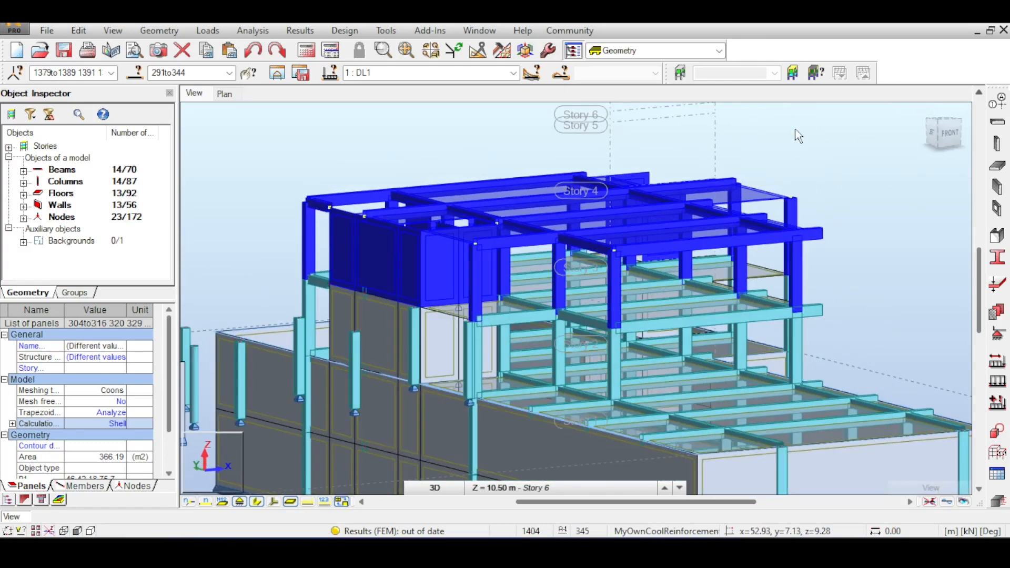
left_click(839, 145)
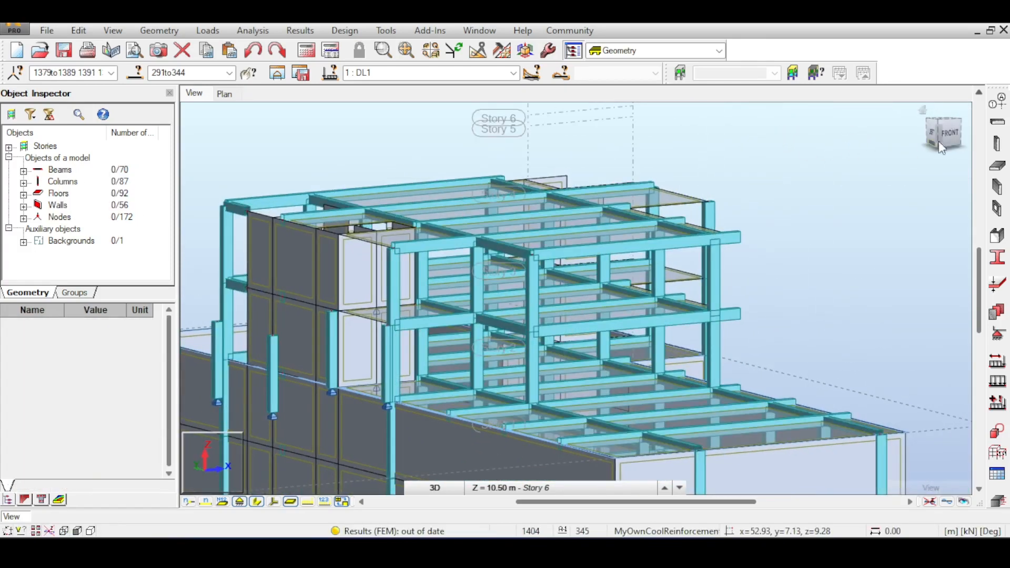
left_click(939, 141)
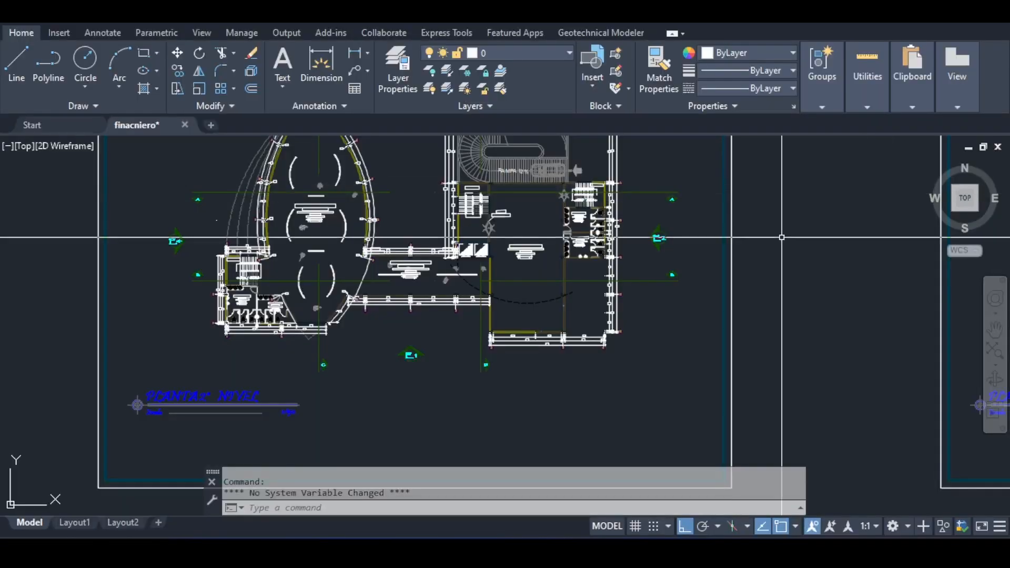
Step: Examine the upper-level plan around the S.H. VARONES restroom in AutoCAD and compare it with the overhanging floor strips in the Robot model
scroll(584, 253, "up", 8)
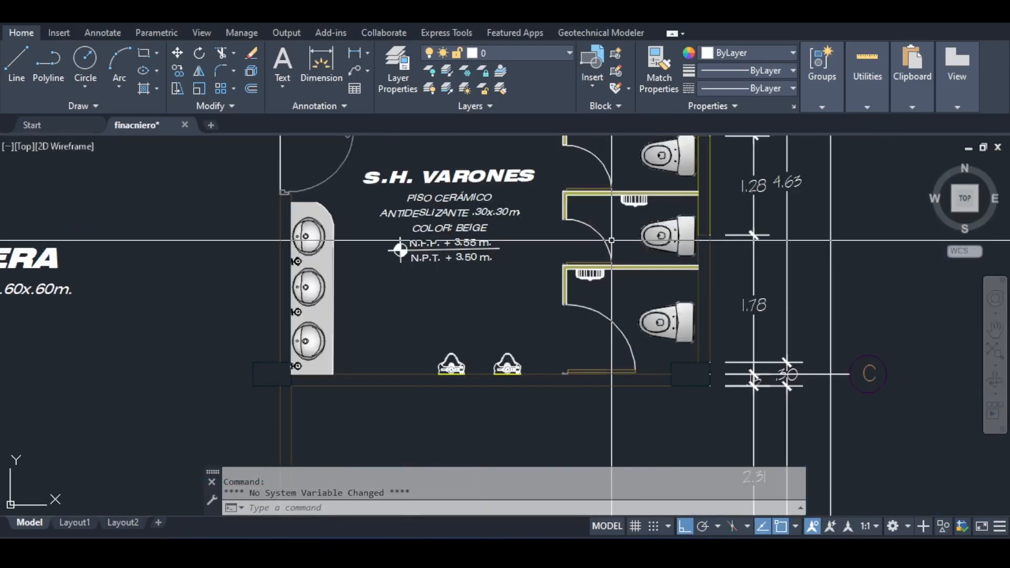
scroll(612, 241, "down", 3)
scroll(612, 240, "down", 8)
middle_click_drag(560, 138, 609, 267)
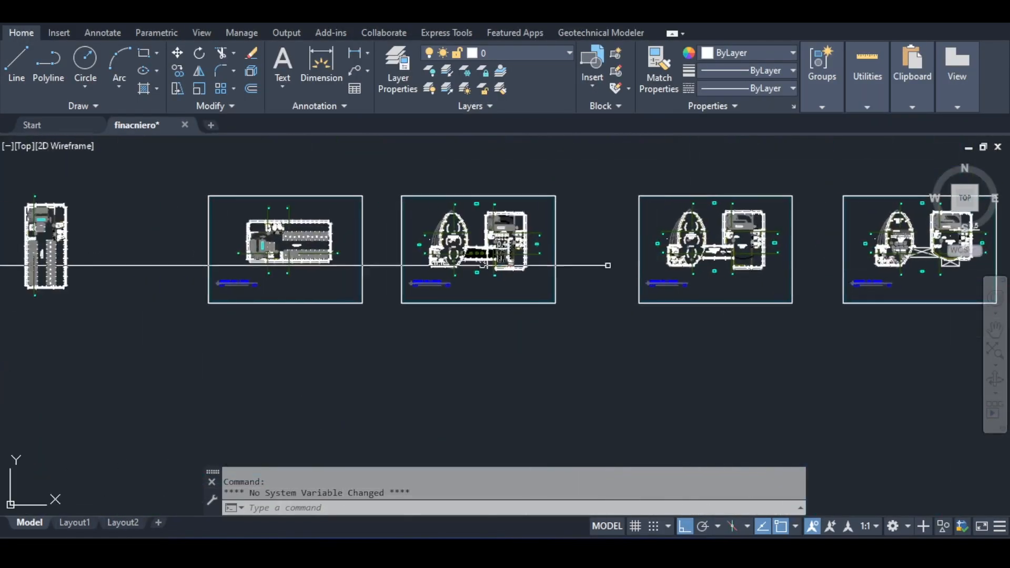
scroll(495, 247, "up", 12)
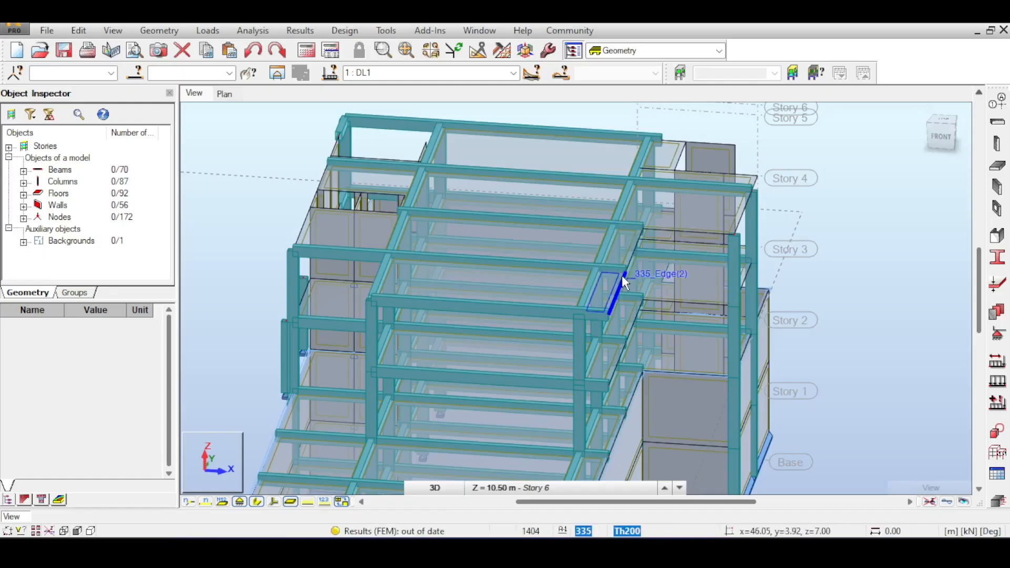
scroll(622, 275, "up", 3)
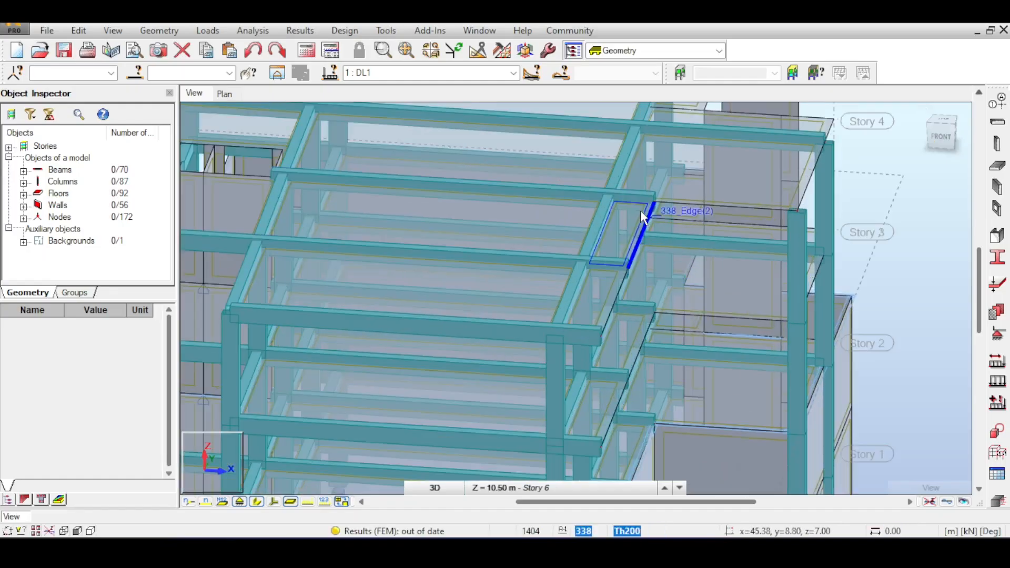
left_click(944, 124)
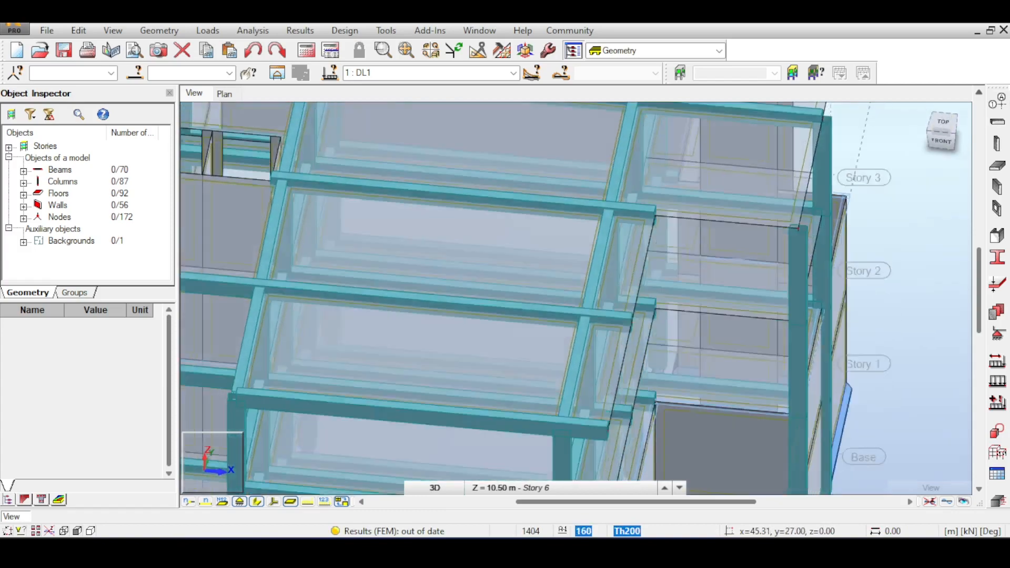
middle_click_drag(658, 258, 682, 190)
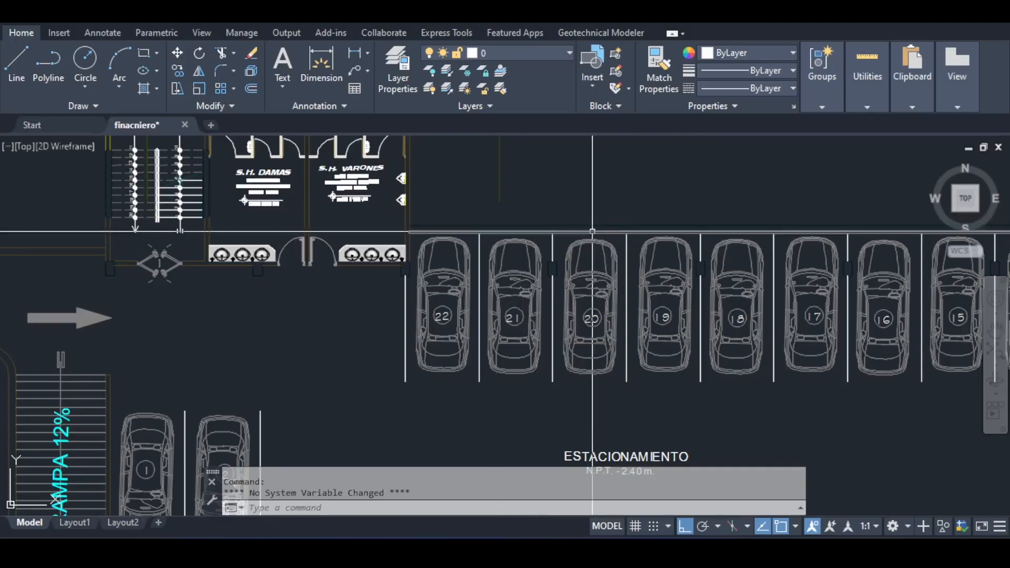
Step: Switch to the AutoCAD drawing and examine the columns beside parking space 22 in both the original and the rotated parking plans
middle_click_drag(592, 234, 459, 223)
scroll(268, 245, "up", 7)
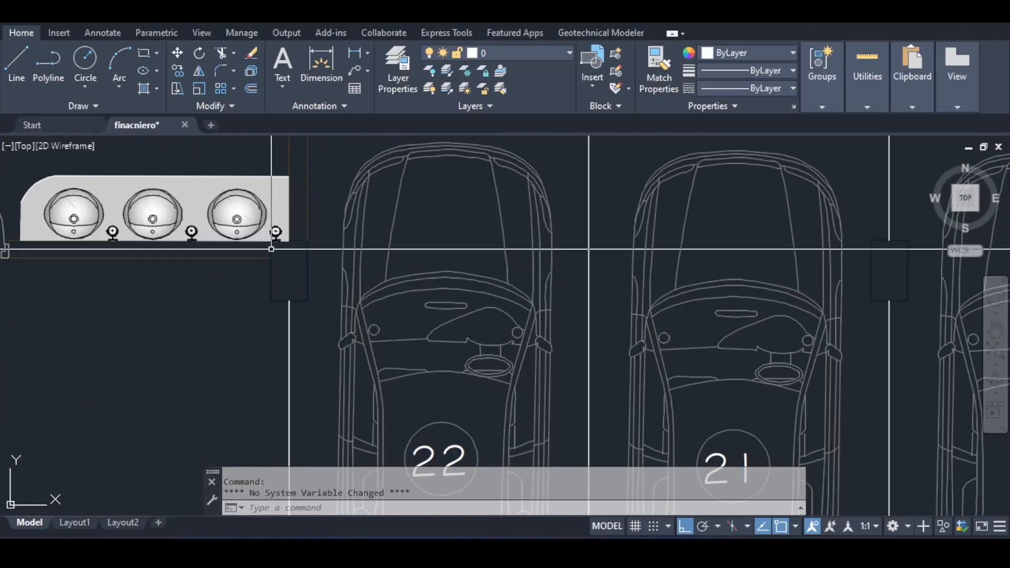
scroll(339, 239, "down", 7)
scroll(340, 238, "down", 6)
middle_click_drag(340, 239, 842, 274)
scroll(842, 274, "down", 2)
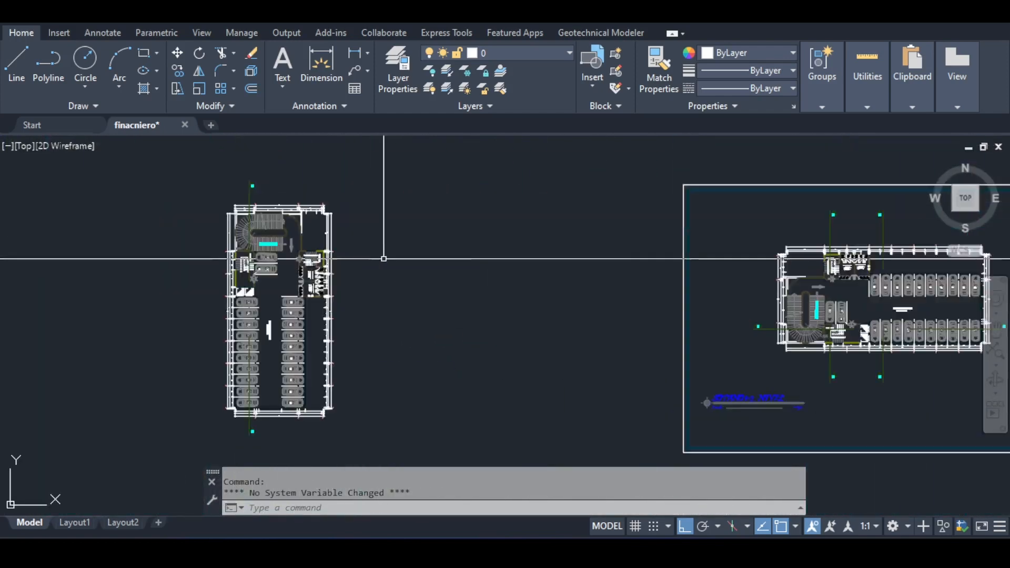
scroll(383, 257, "up", 2)
mouse_move(282, 385)
middle_mouse_down()
mouse_move(391, 169)
mouse_move(391, 190)
middle_mouse_up()
scroll(391, 189, "up", 4)
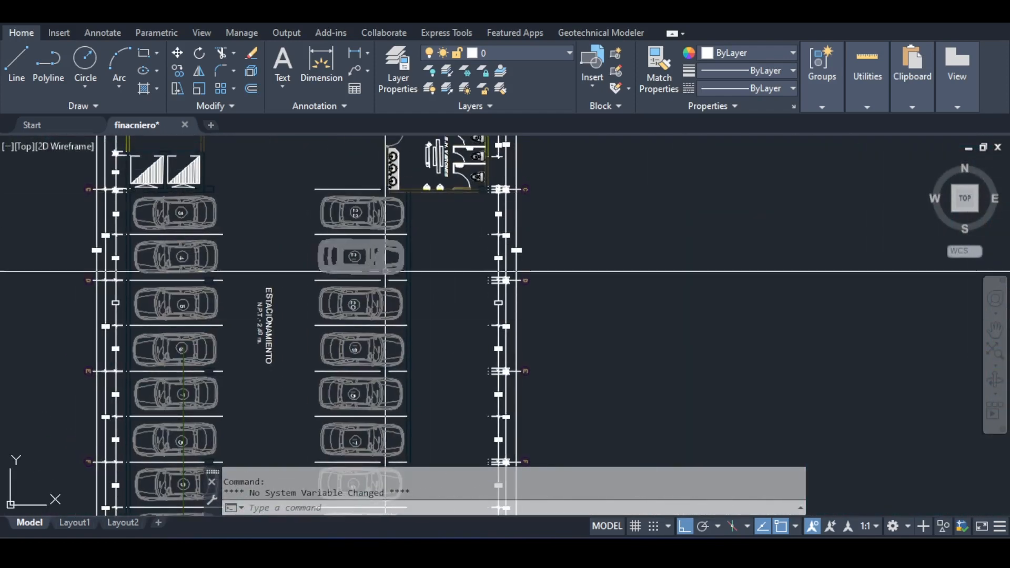
scroll(405, 195, "up", 2)
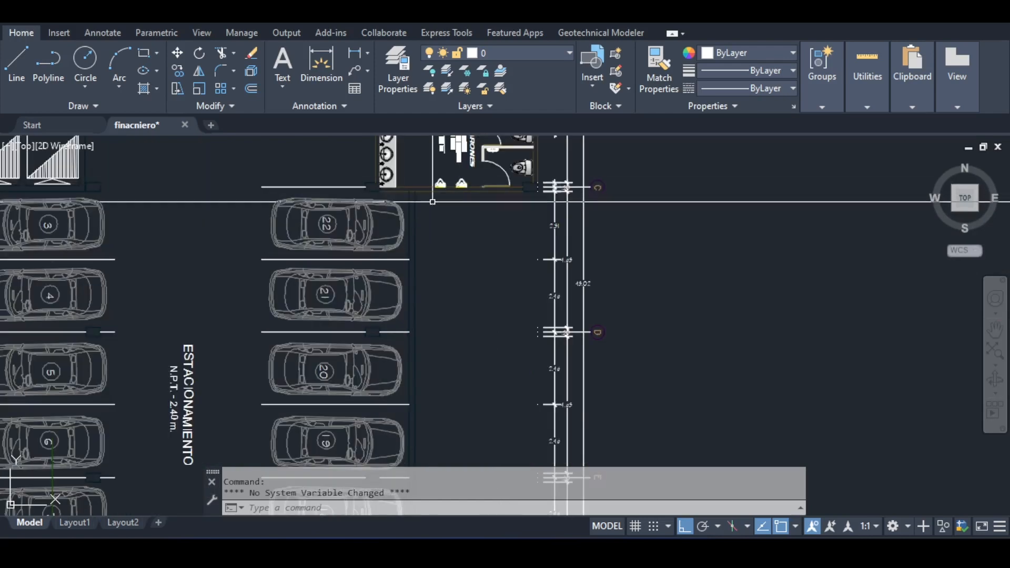
Step: Compare the side bay beside the SALA DE ESPERA and CAJERO AUTOMATICO with the corresponding edge of the rotated parking plan
scroll(432, 202, "down", 6)
middle_click_drag(516, 205, 122, 208)
middle_click_drag(680, 215, 208, 276)
middle_click_drag(737, 263, 209, 208)
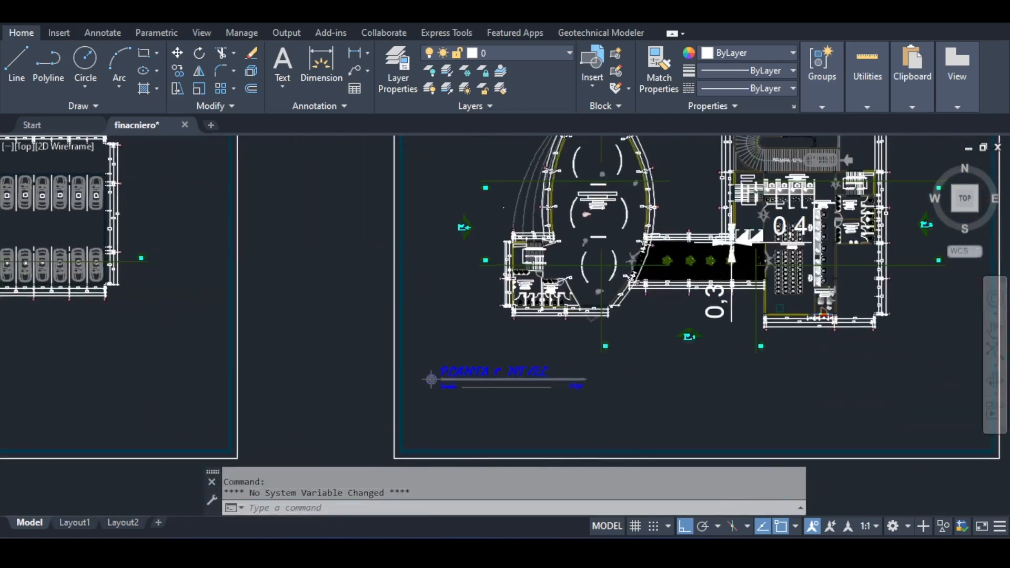
middle_click_drag(634, 259, 463, 250)
scroll(696, 266, "up", 8)
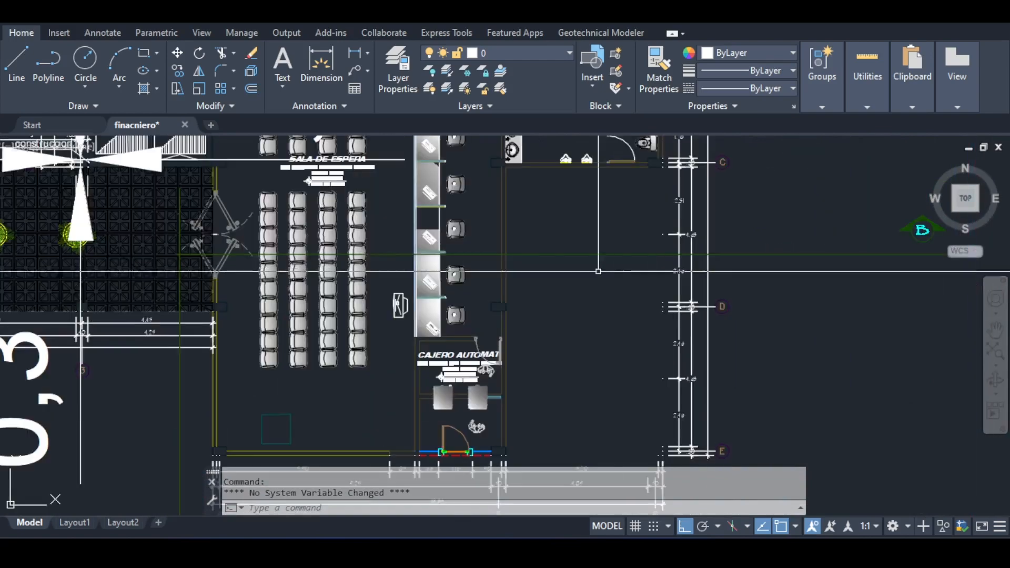
scroll(579, 254, "down", 10)
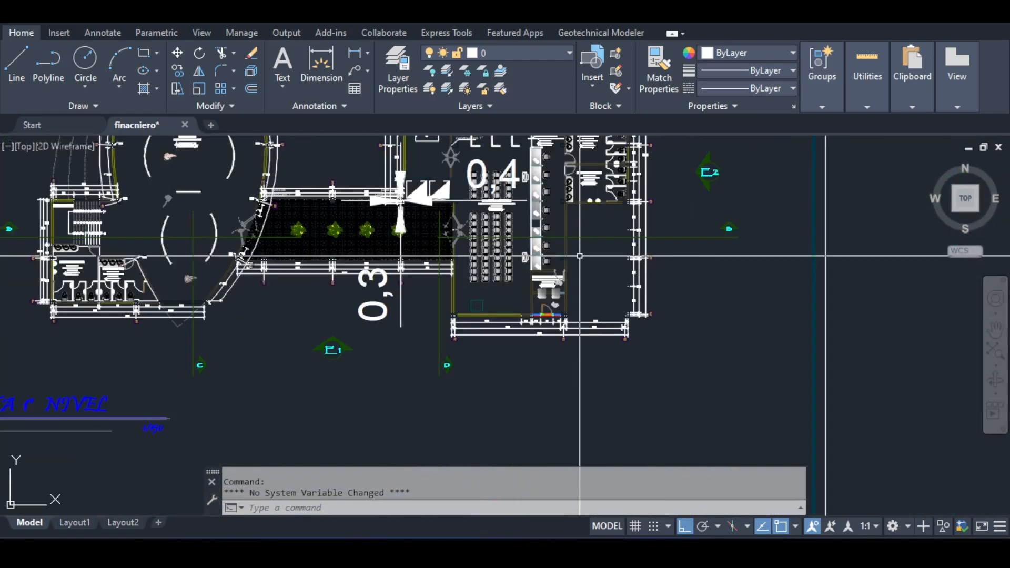
scroll(302, 300, "up", 8)
mouse_move(303, 300)
middle_mouse_down()
mouse_move(322, 270)
mouse_move(328, 205)
middle_mouse_up()
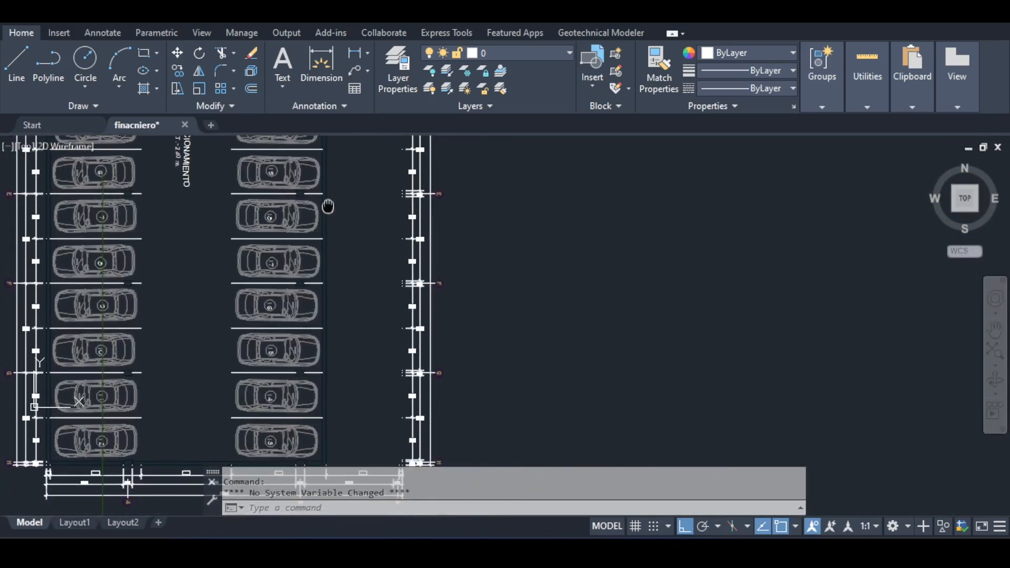
scroll(327, 205, "down", 9)
scroll(499, 232, "up", 7)
scroll(471, 329, "up", 4)
middle_click_drag(493, 334, 494, 218)
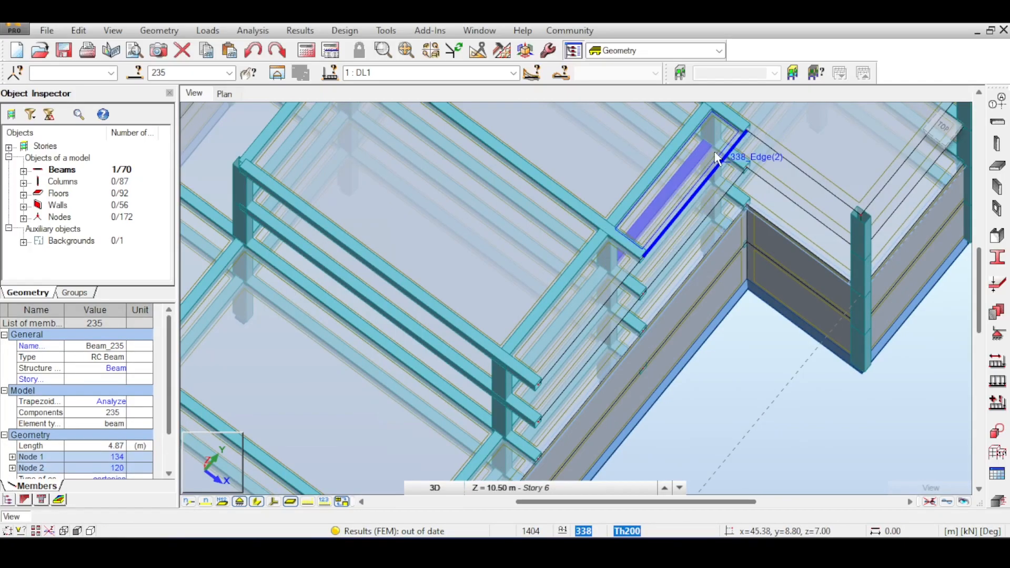
Step: Switch to the Robot model and delete overhanging floor panels 338 and 273 outside the rear bay's edge beams
left_click(699, 205)
key("Delete")
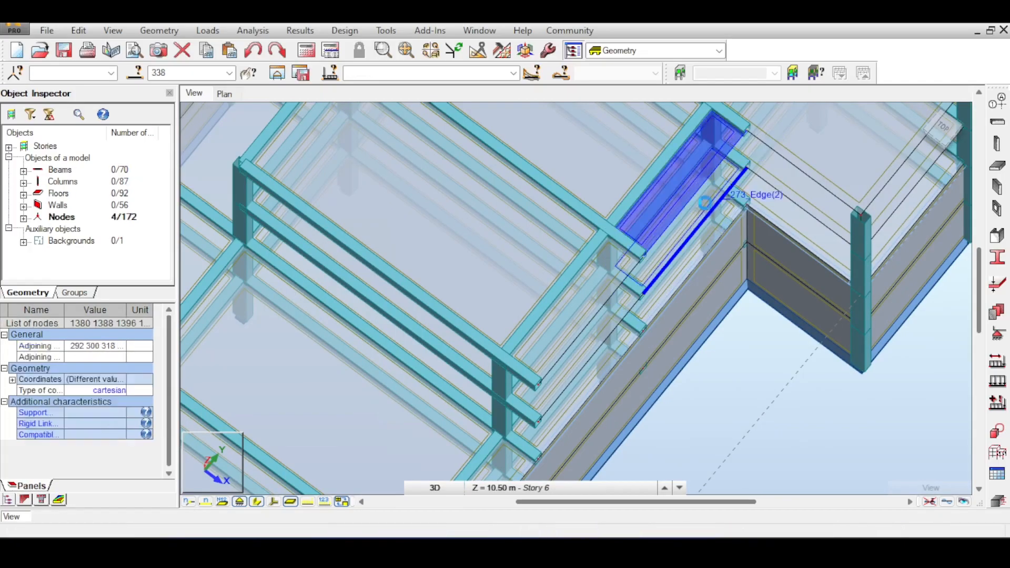
left_click(707, 201)
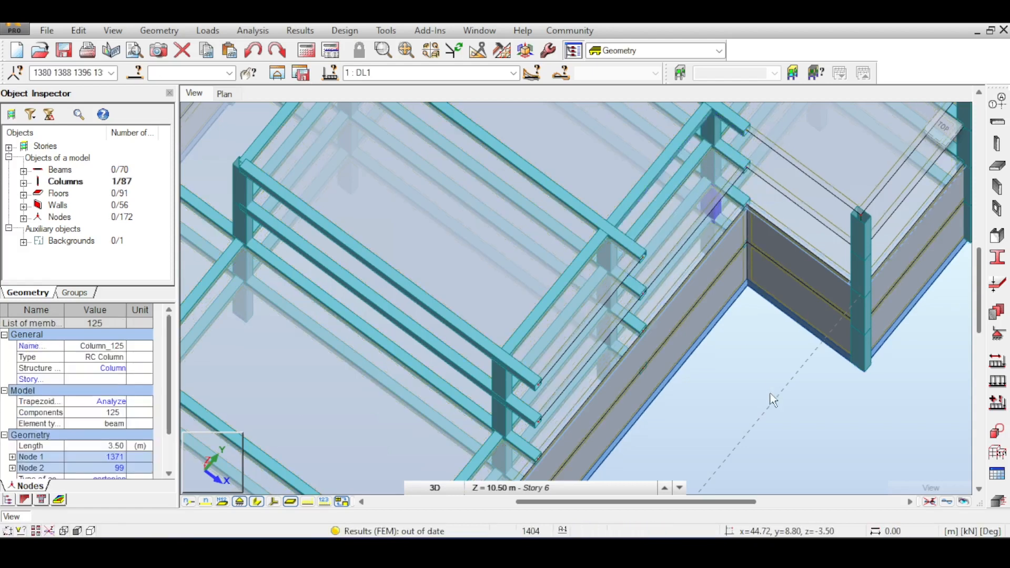
key("Escape")
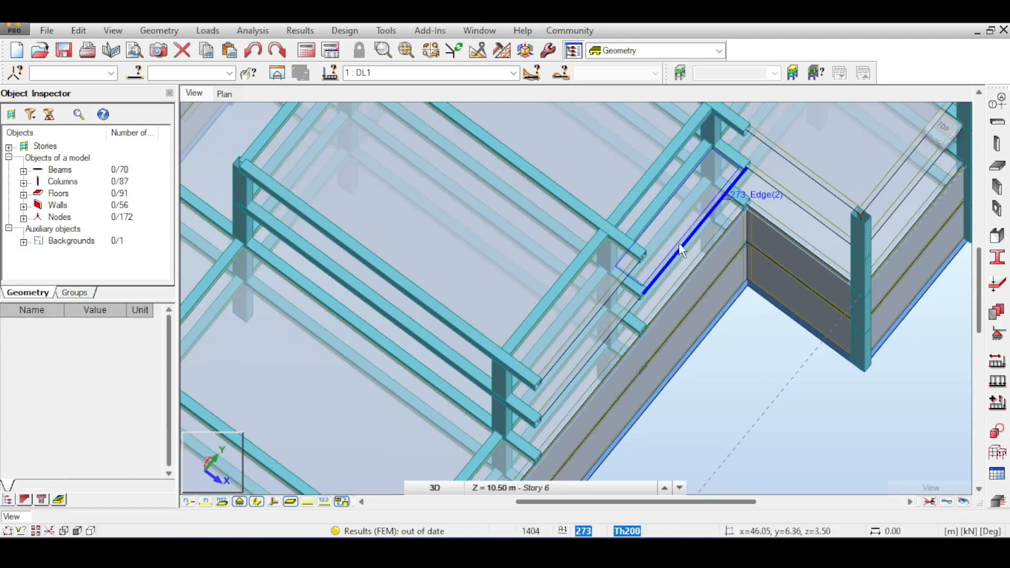
left_click(679, 242)
key("Delete")
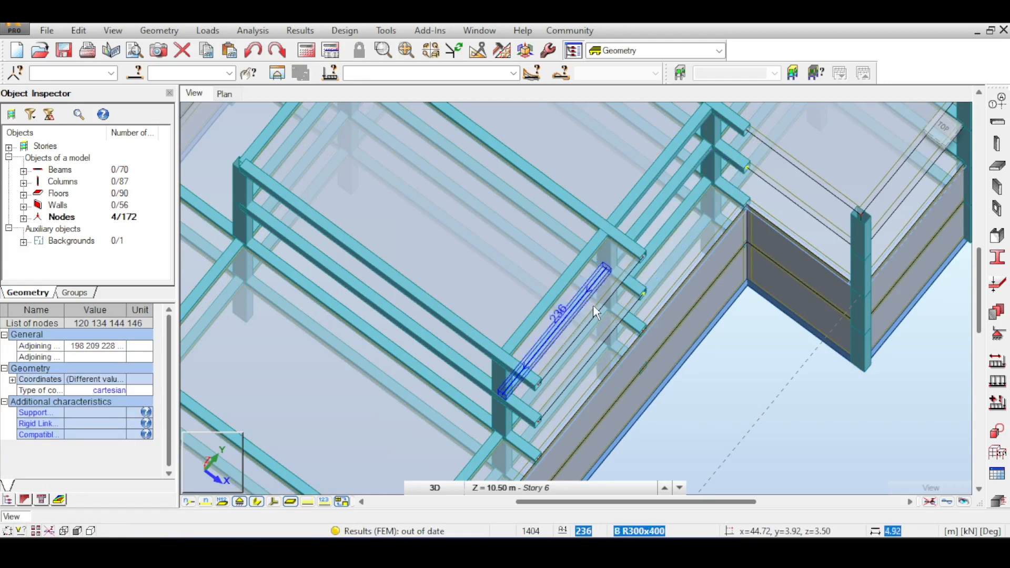
Step: Delete overhanging floor panels 335 and 270 outside the front bay's edge beams
left_click(589, 307)
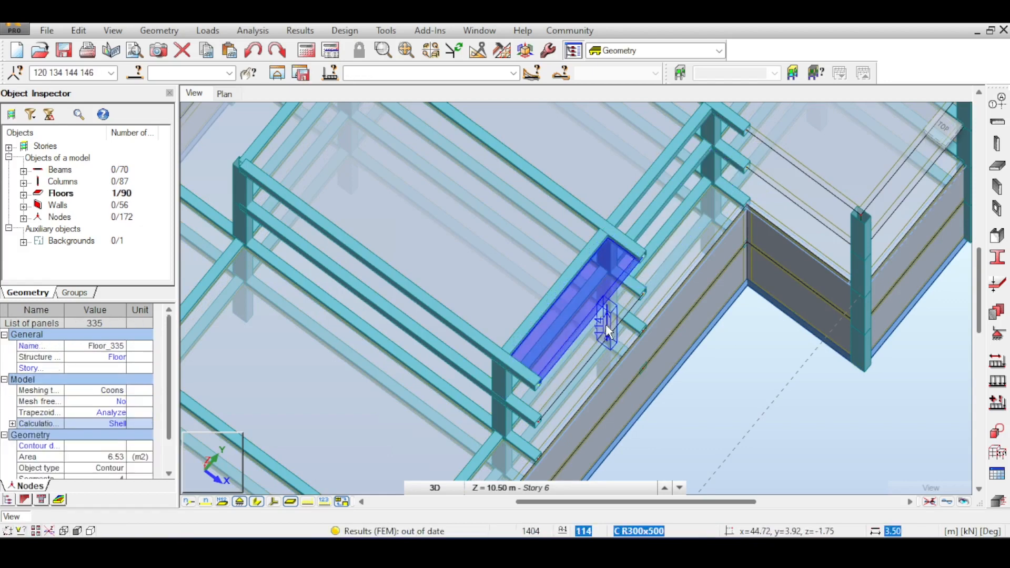
key("Delete")
left_click(597, 356)
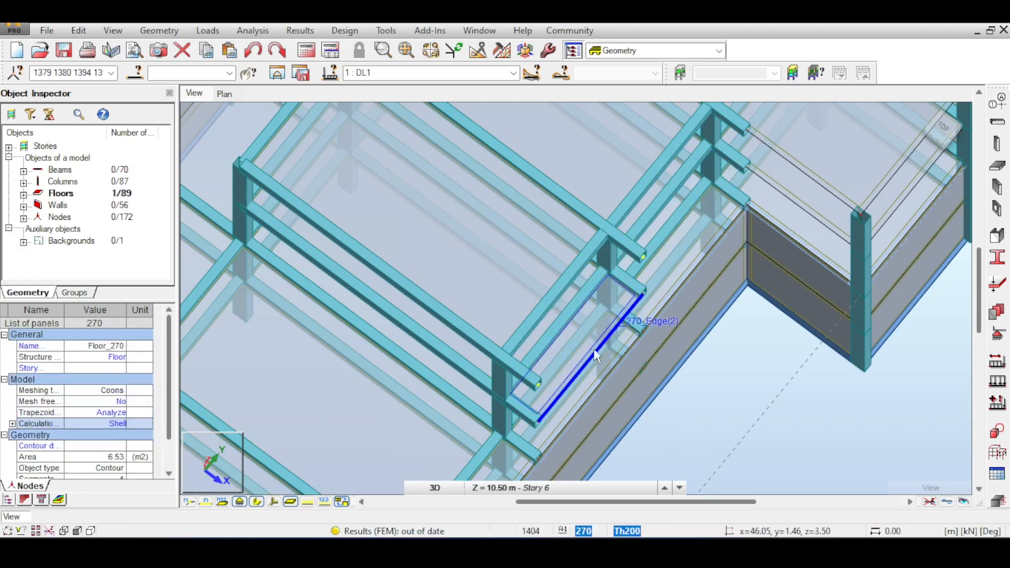
key("Delete")
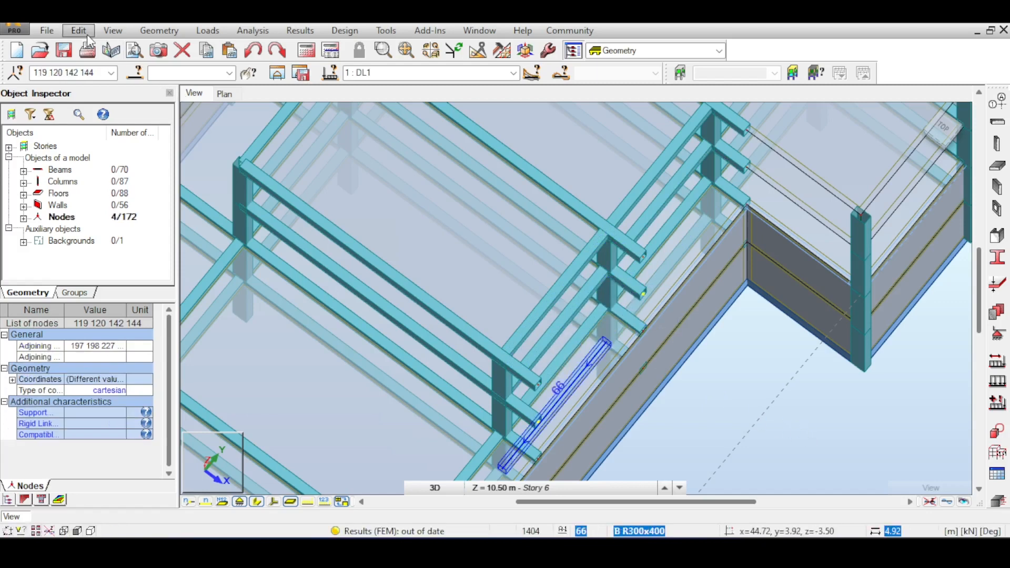
Step: Trim the three projecting beam ends at z = 7.00, including beams 317 and 319, using columns 291, 292 and 300 as cutting objects
left_click(79, 30)
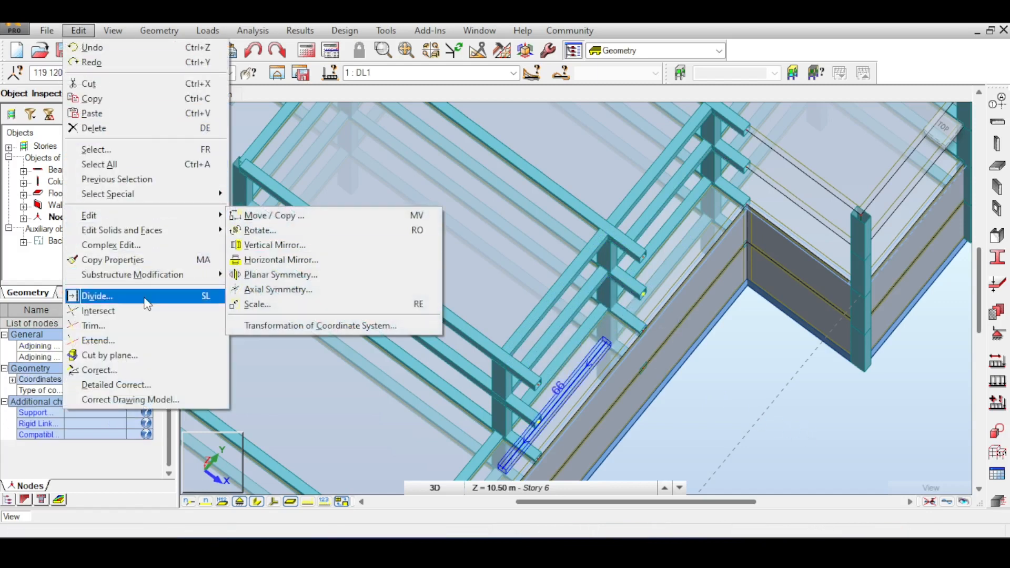
left_click(147, 324)
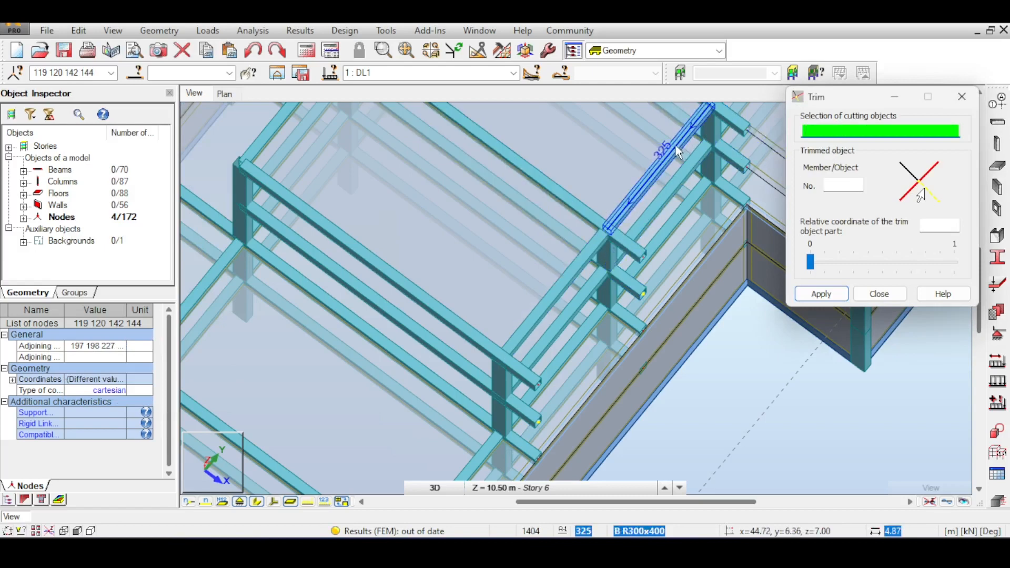
left_click(699, 159)
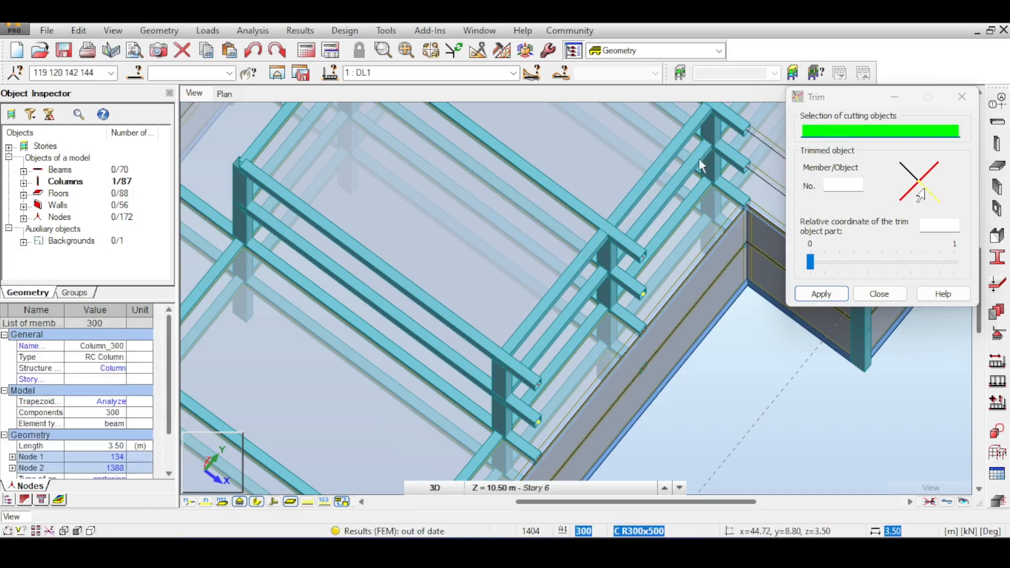
left_click(610, 261, "ctrl")
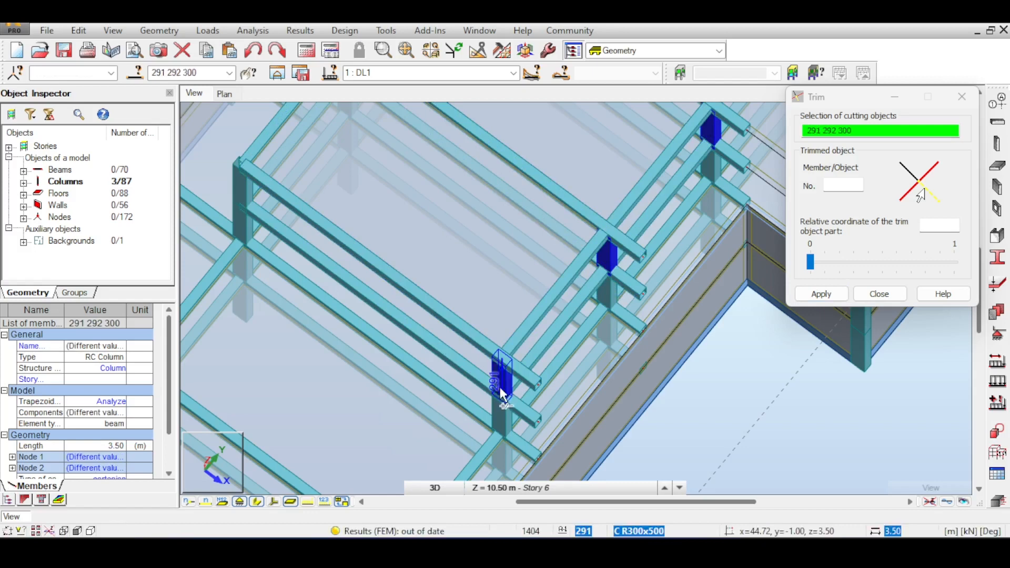
left_click(726, 130)
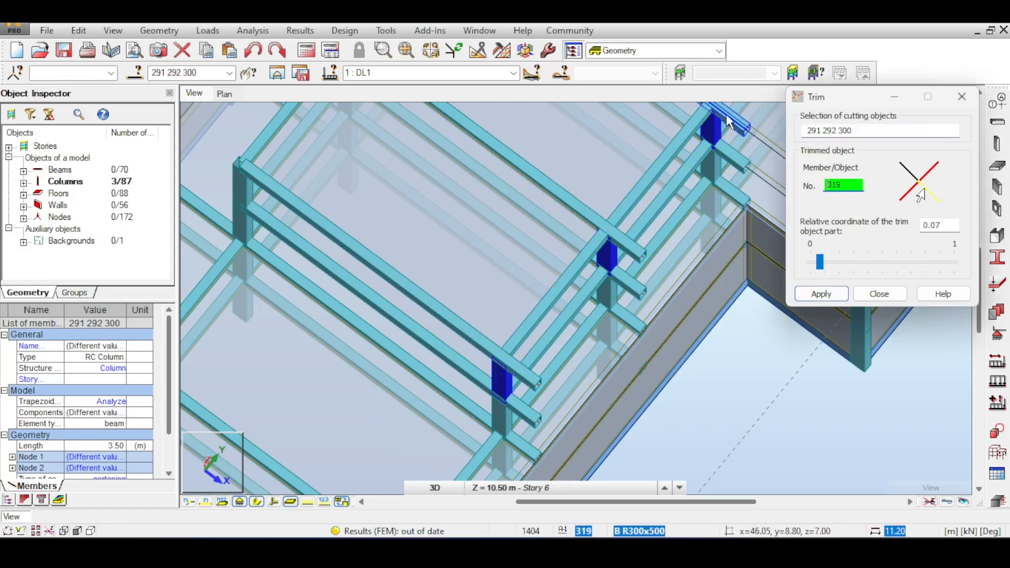
left_click(624, 243)
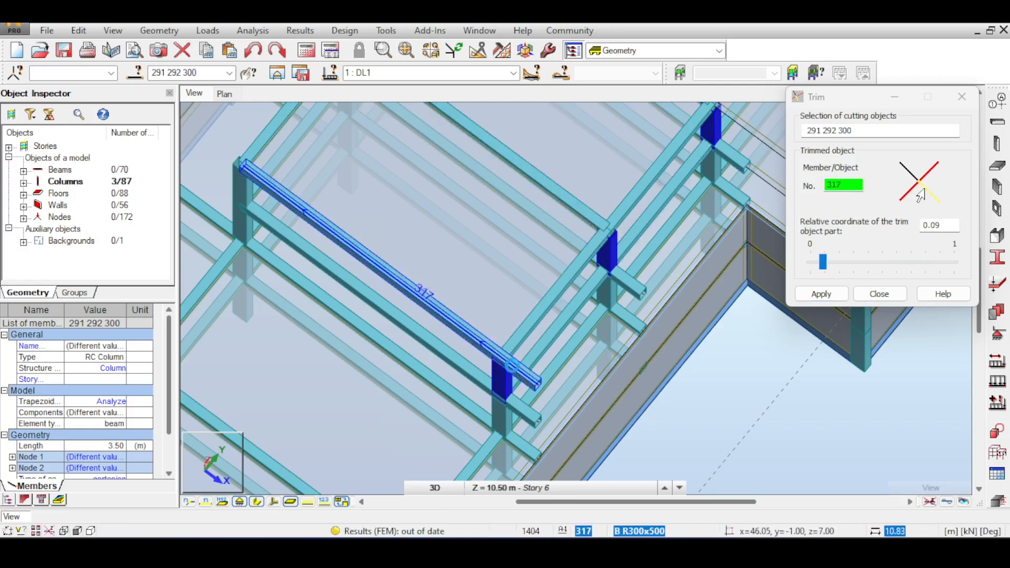
left_click(511, 365)
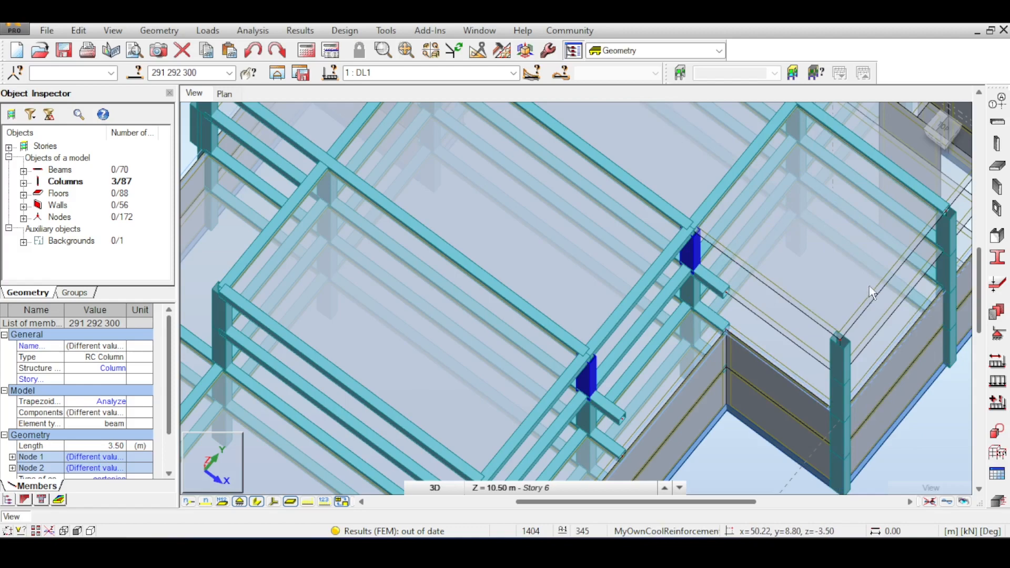
left_click(759, 212)
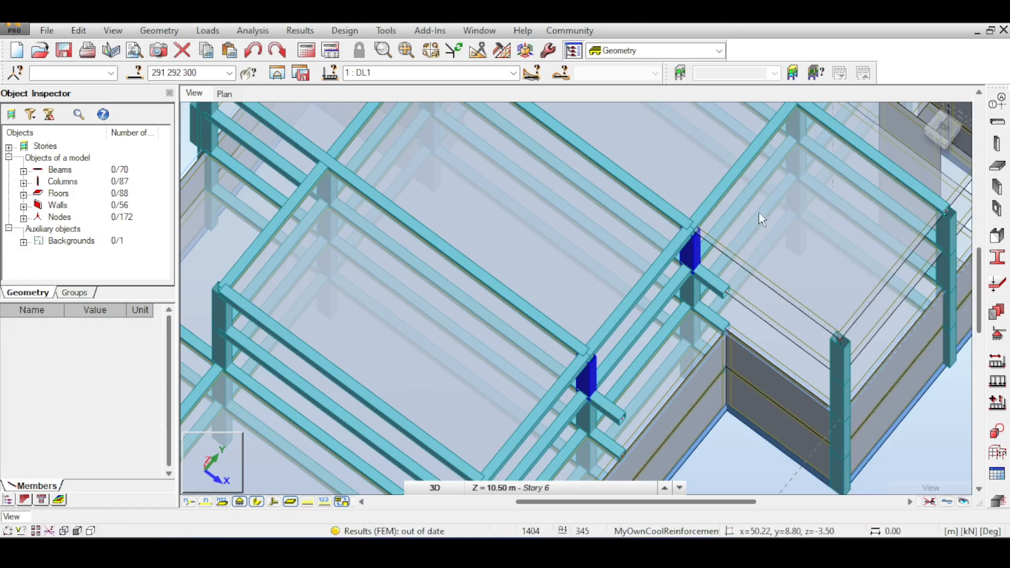
Step: Add a B R300x500 RC beam along the corner bay's edge from 44.72, 8.80, 7.00 to 50.22, 8.80, 7.00
middle_click_drag(816, 282, 738, 235)
middle_click_drag(843, 164, 732, 256)
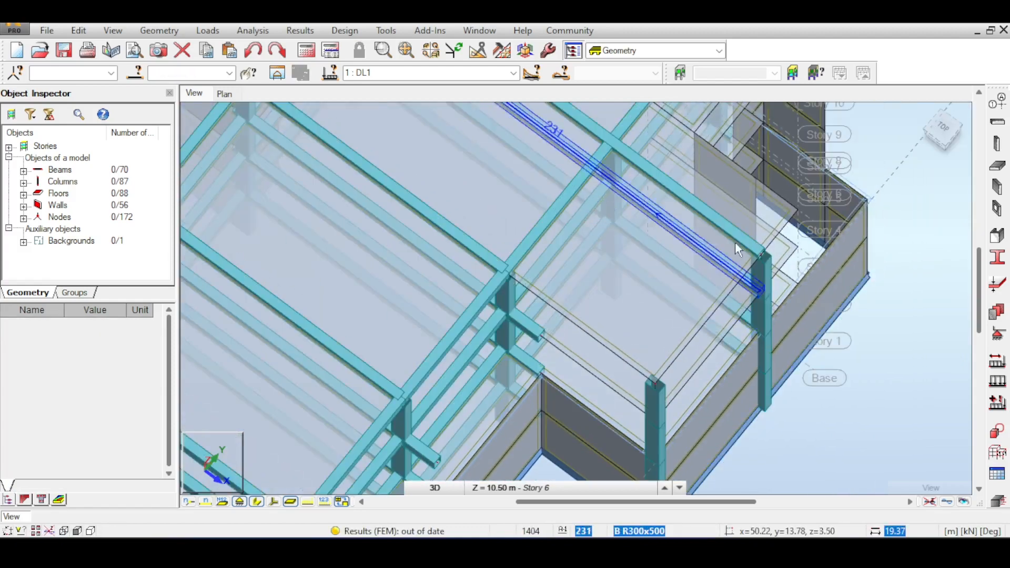
middle_click_drag(568, 269, 615, 222)
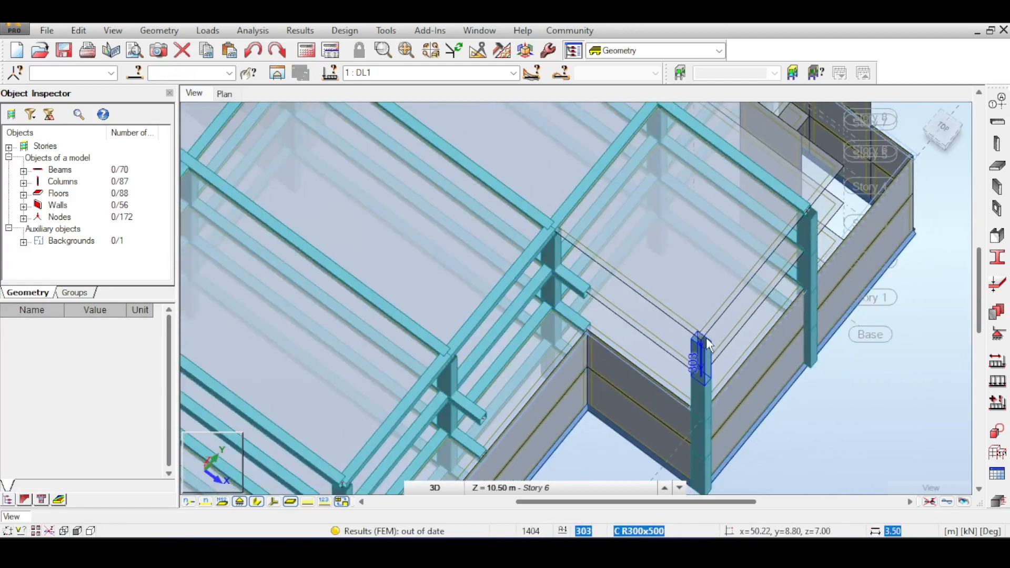
middle_click_drag(707, 337, 784, 272)
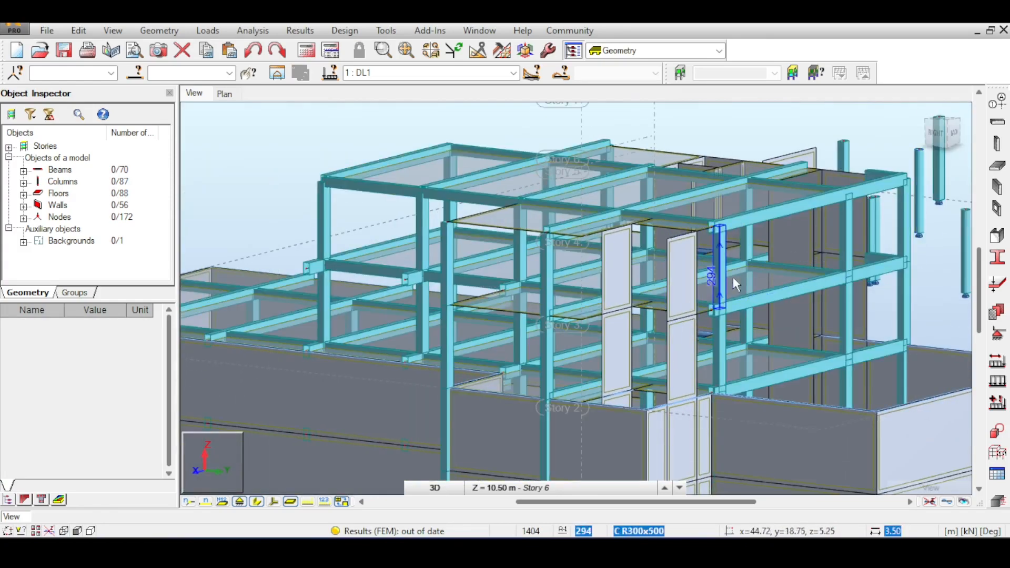
middle_click_drag(657, 228, 662, 281)
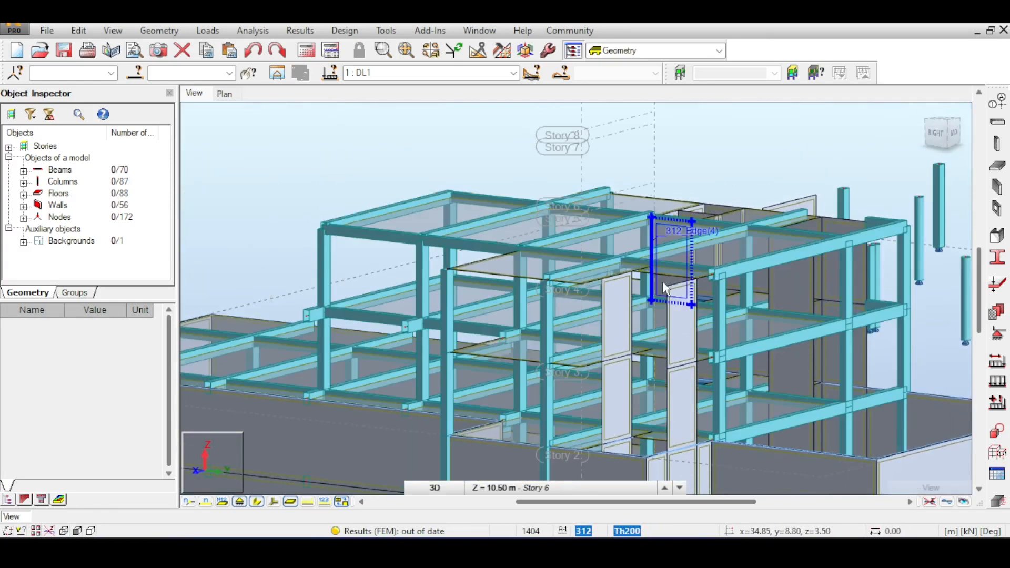
scroll(711, 241, "up", 2)
middle_click_drag(715, 221, 934, 337)
left_click(992, 124)
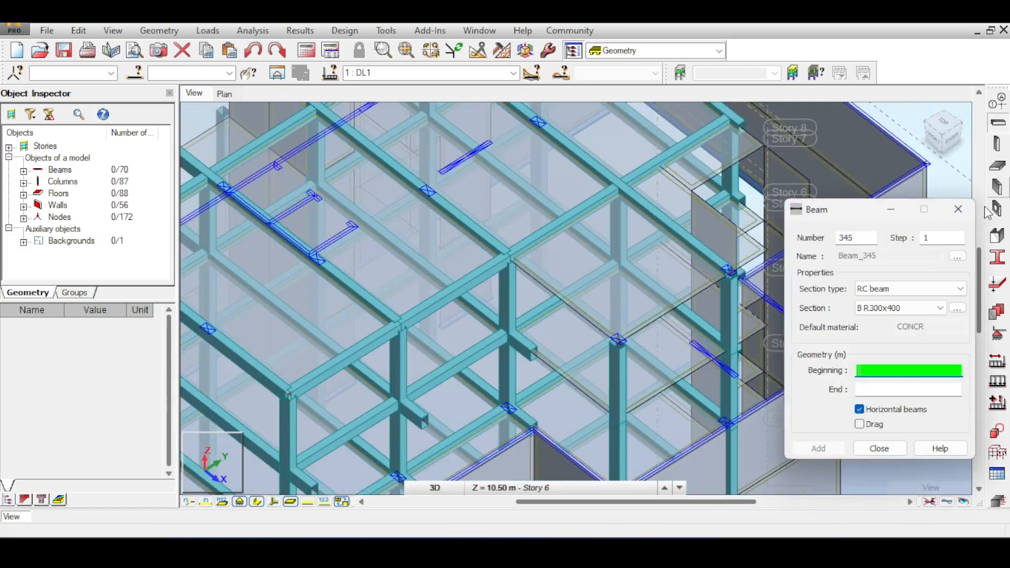
left_click(916, 309)
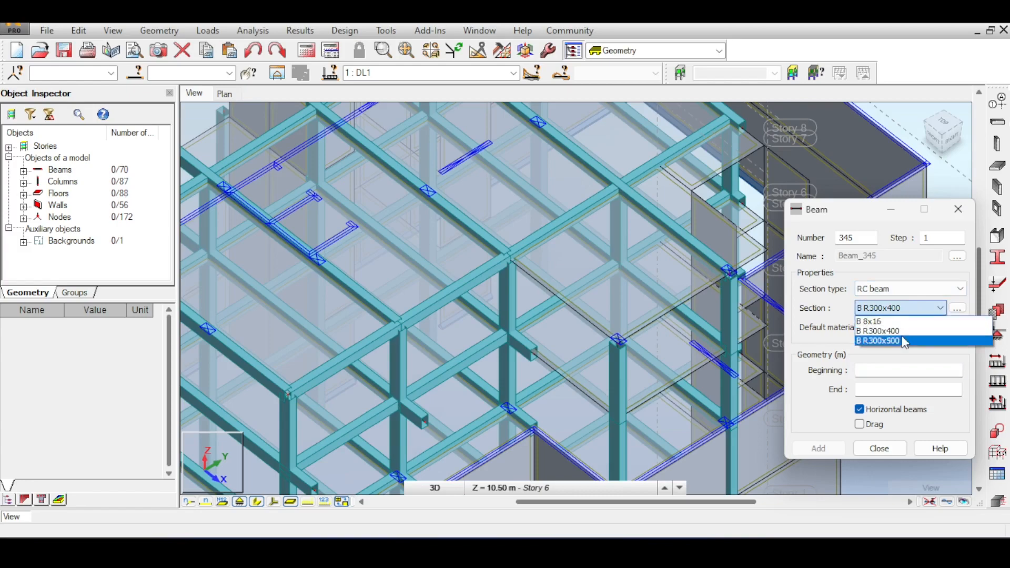
left_click(904, 341)
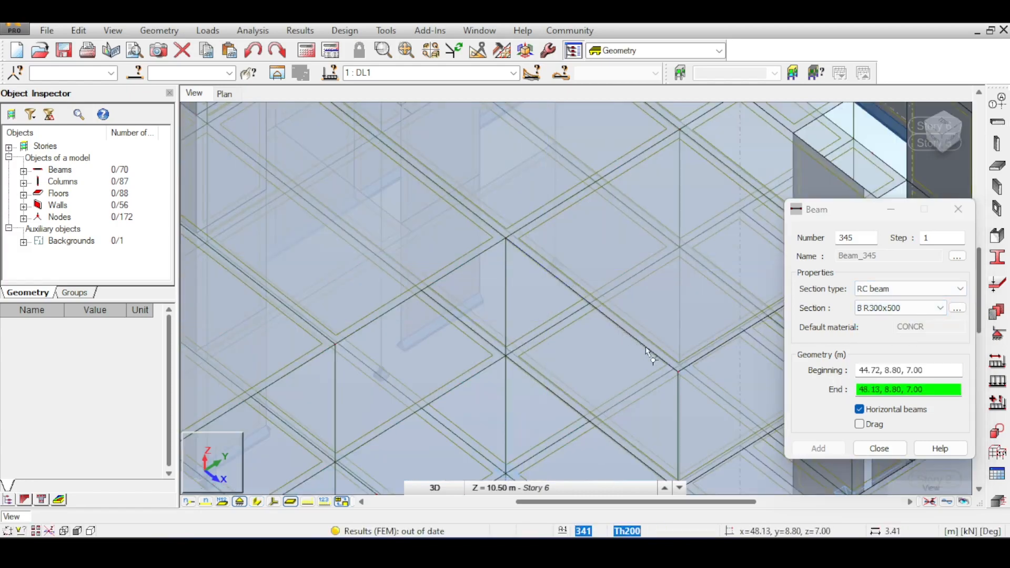
scroll(668, 367, "up", 3)
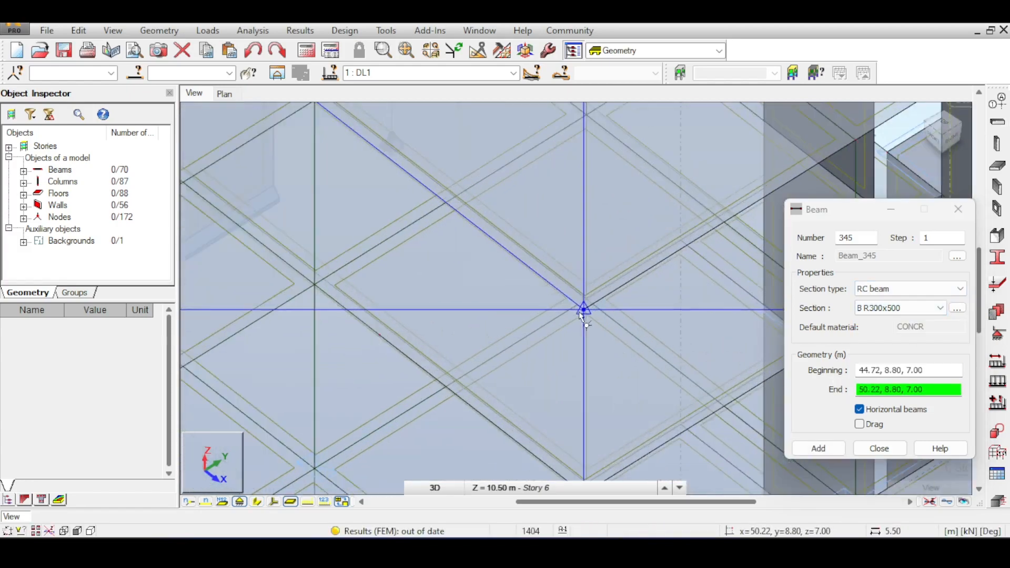
scroll(600, 326, "up", 1)
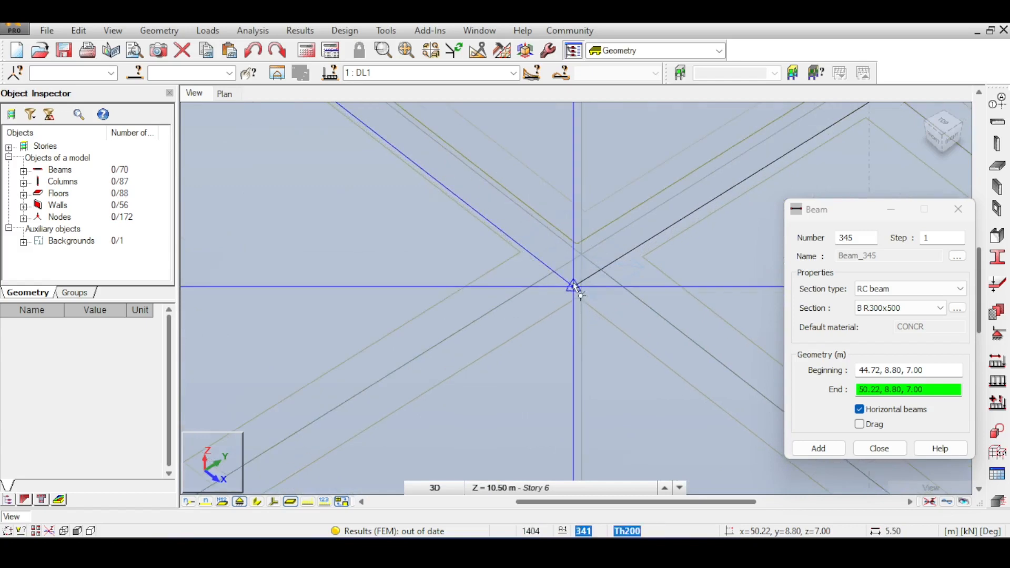
left_click(574, 287)
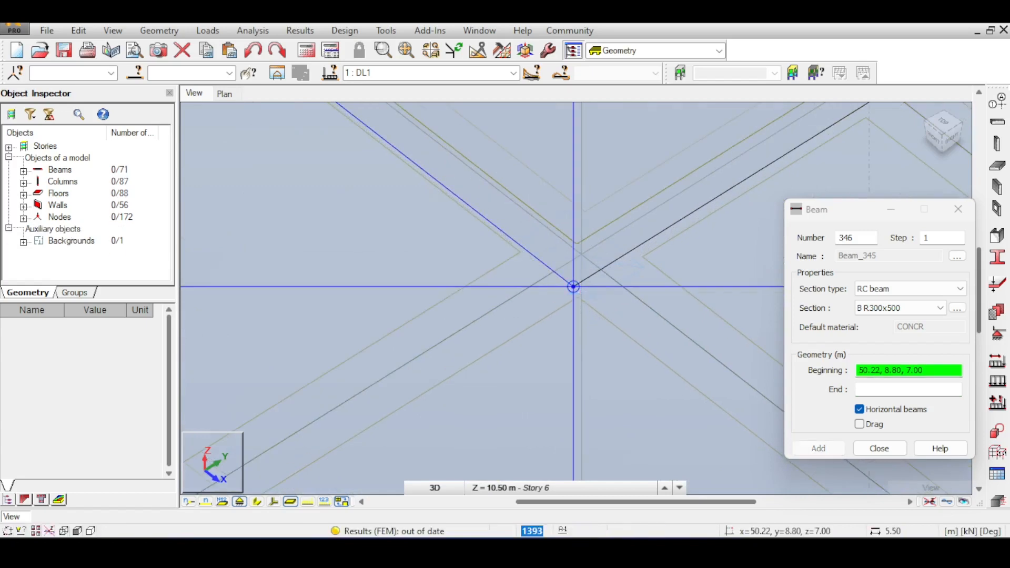
Step: Add a B R300x400 RC beam along the corner bay's outer edge from 50.22, 8.80, 7.00 to 50.22, 13.78, 7.00
scroll(575, 292, "down", 2)
scroll(474, 401, "down", 3)
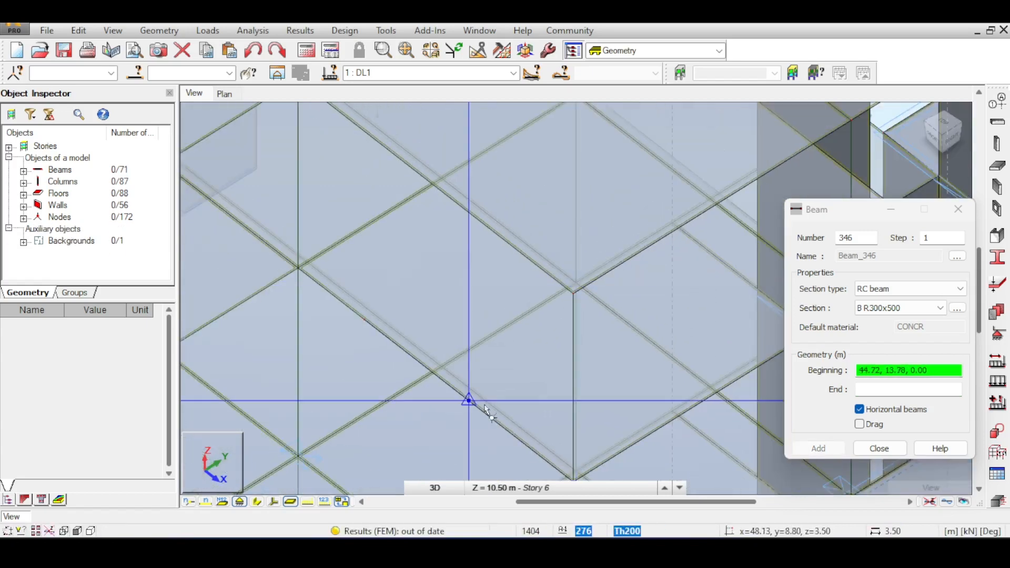
left_click(258, 502)
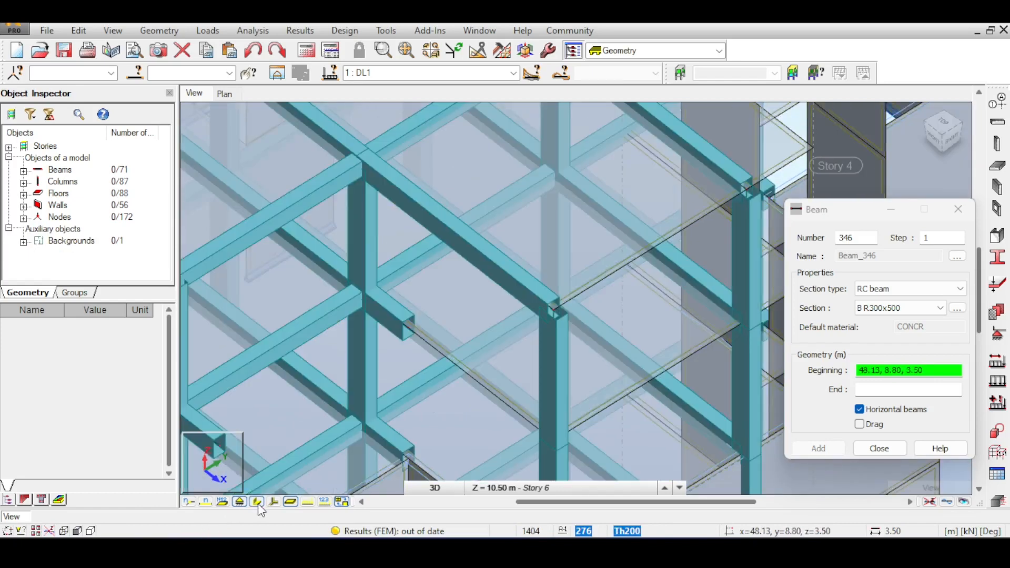
left_click(258, 504)
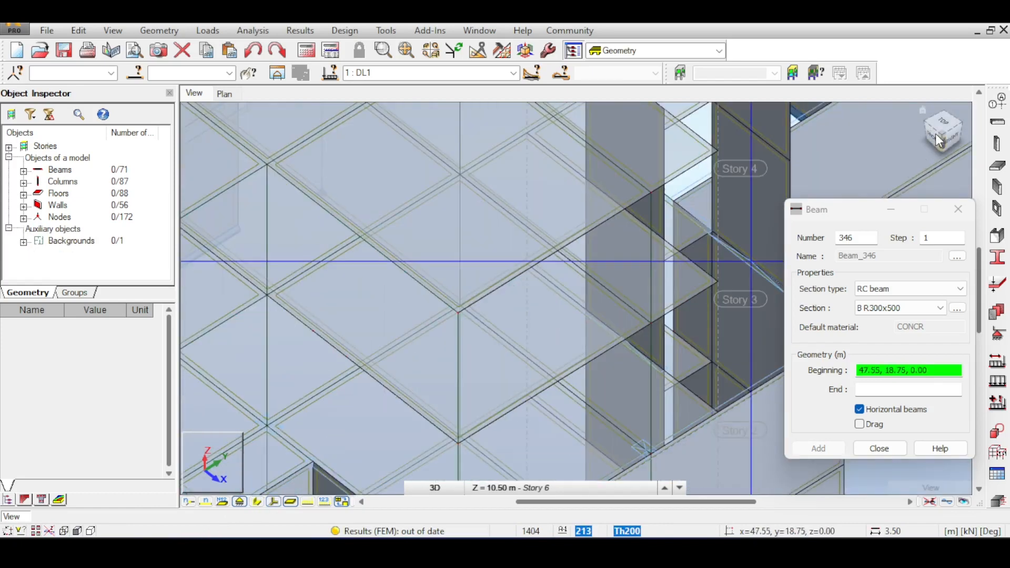
left_click_drag(939, 137, 934, 134)
left_click(897, 309)
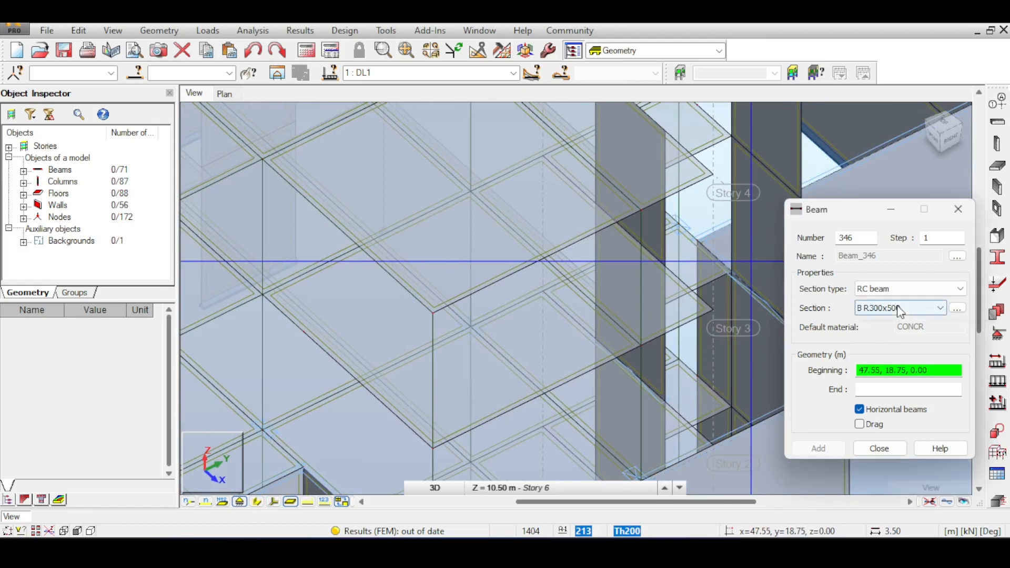
left_click(884, 331)
left_click(434, 311)
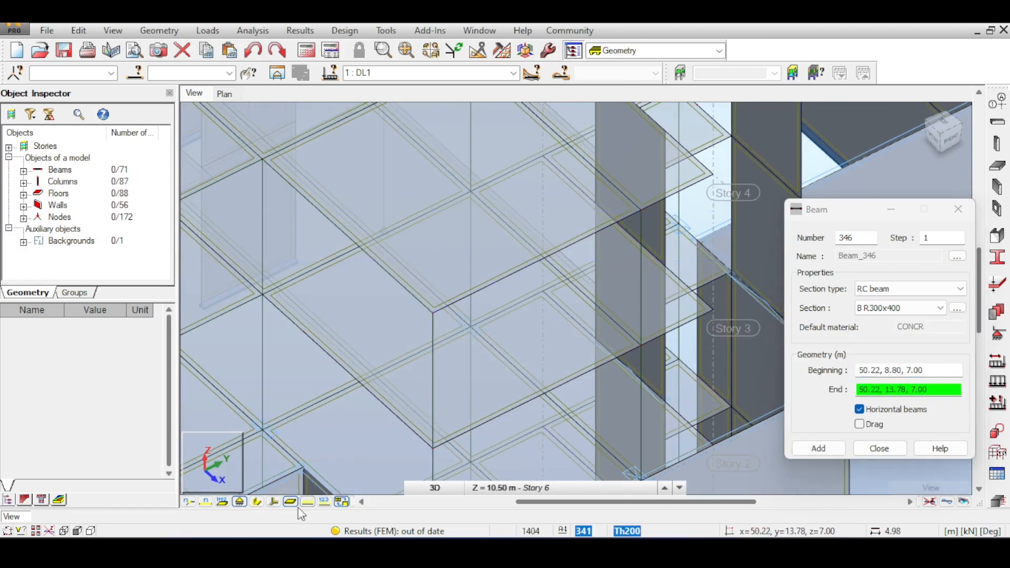
left_click(252, 504)
left_click(254, 504)
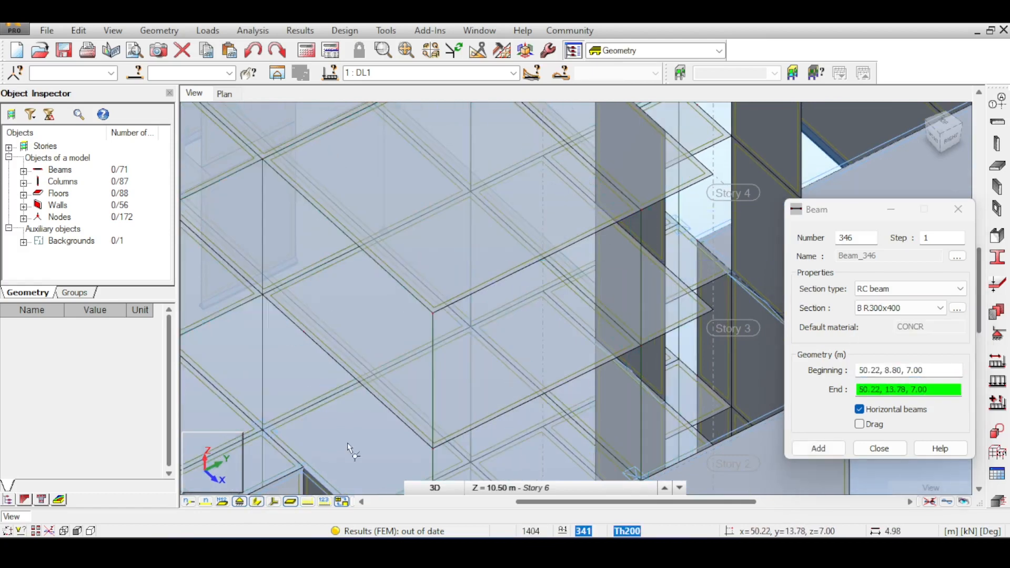
left_click(644, 212)
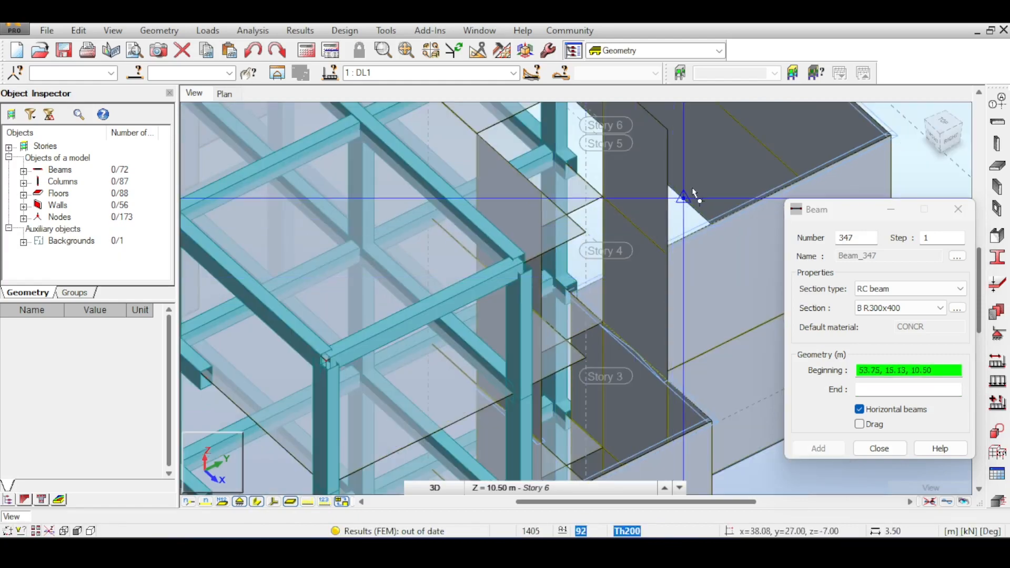
Step: Finish adding beams and create a floor panel at z = 1.75 between the corner column and the neighbouring wall
middle_click_drag(687, 198, 613, 258)
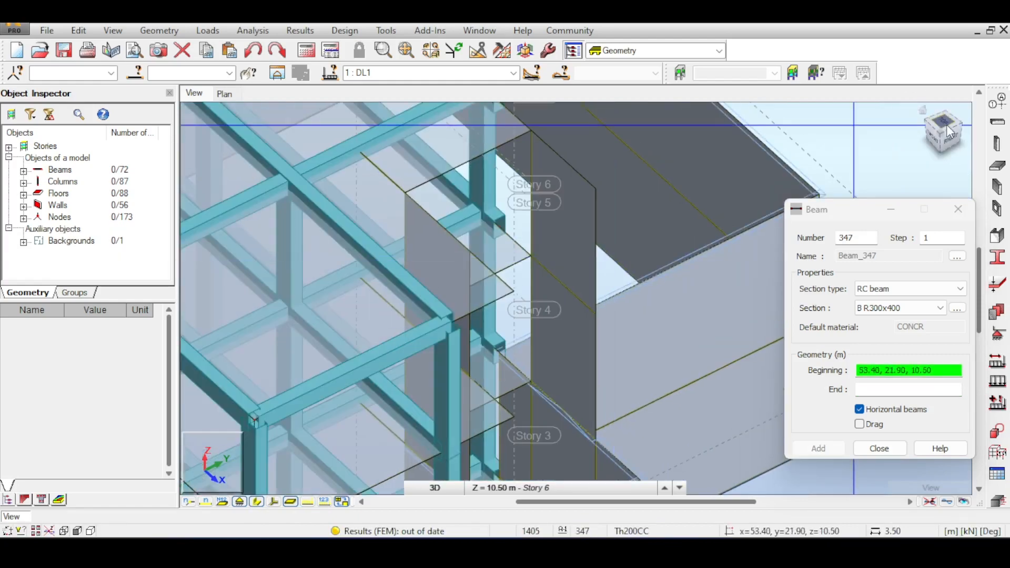
left_click_drag(950, 132, 921, 150)
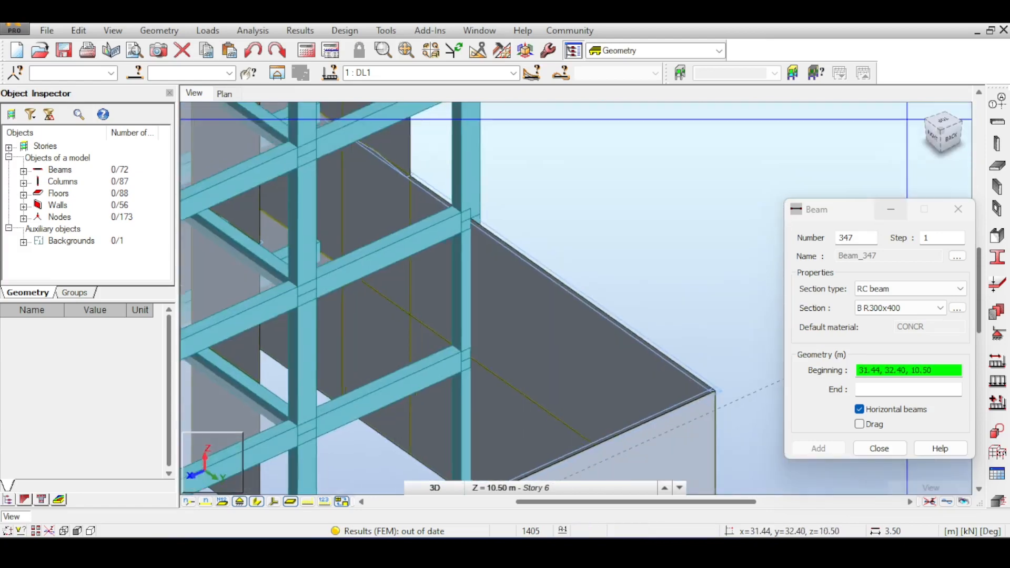
left_click_drag(950, 134, 918, 135)
middle_click_drag(545, 132, 532, 305)
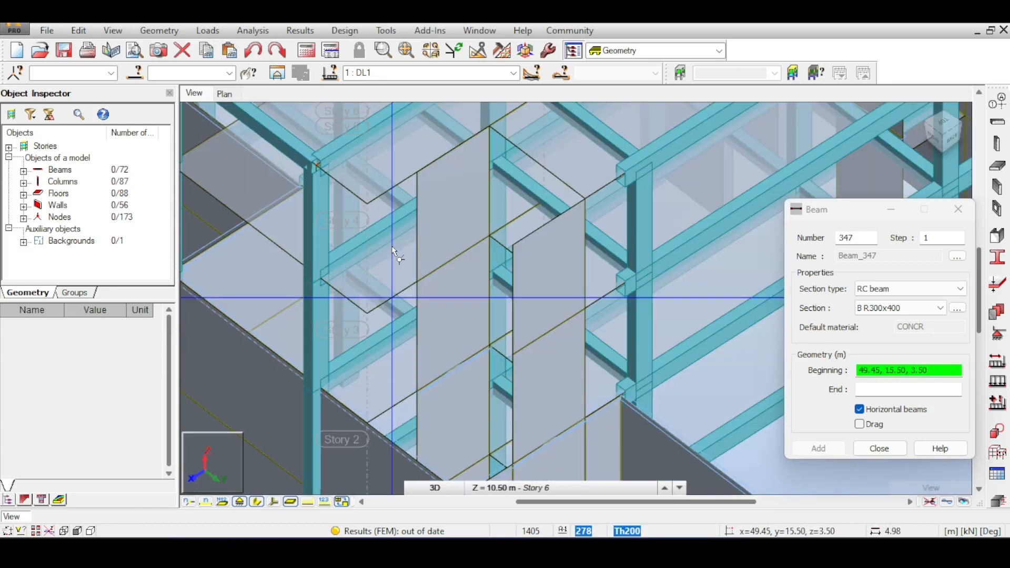
scroll(407, 317, "up", 2)
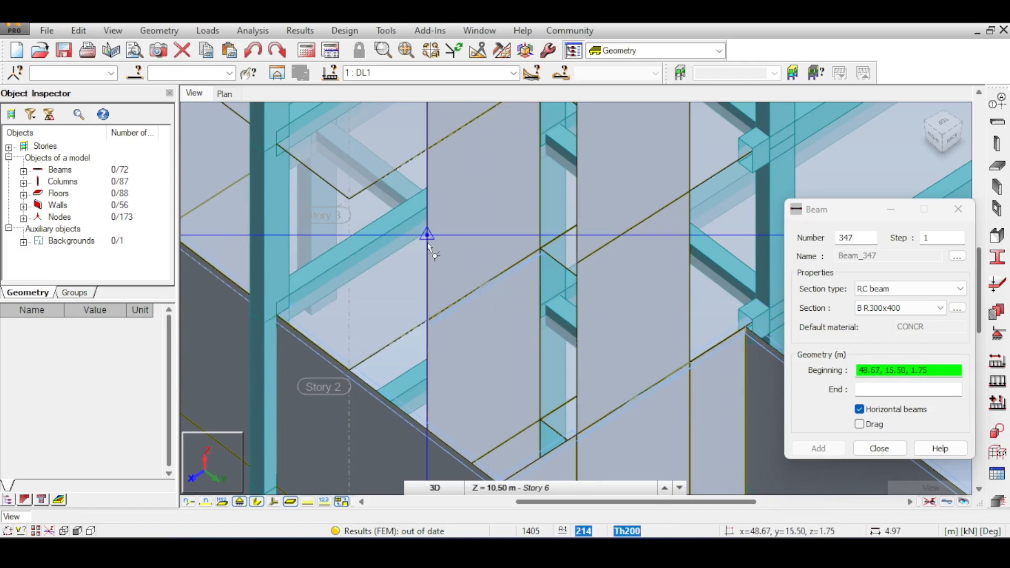
middle_click_drag(577, 223, 581, 167)
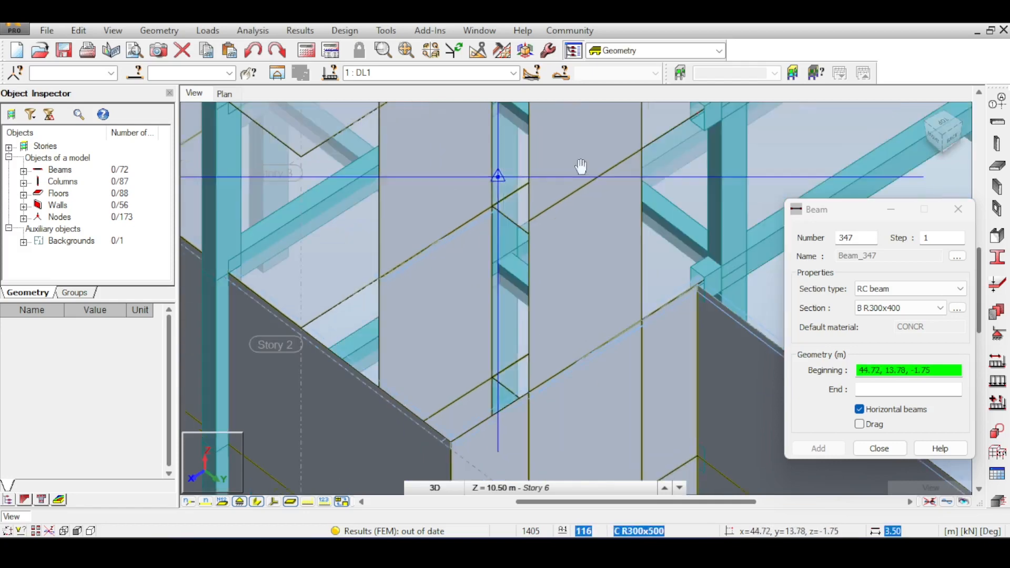
left_click(958, 209)
left_click(997, 166)
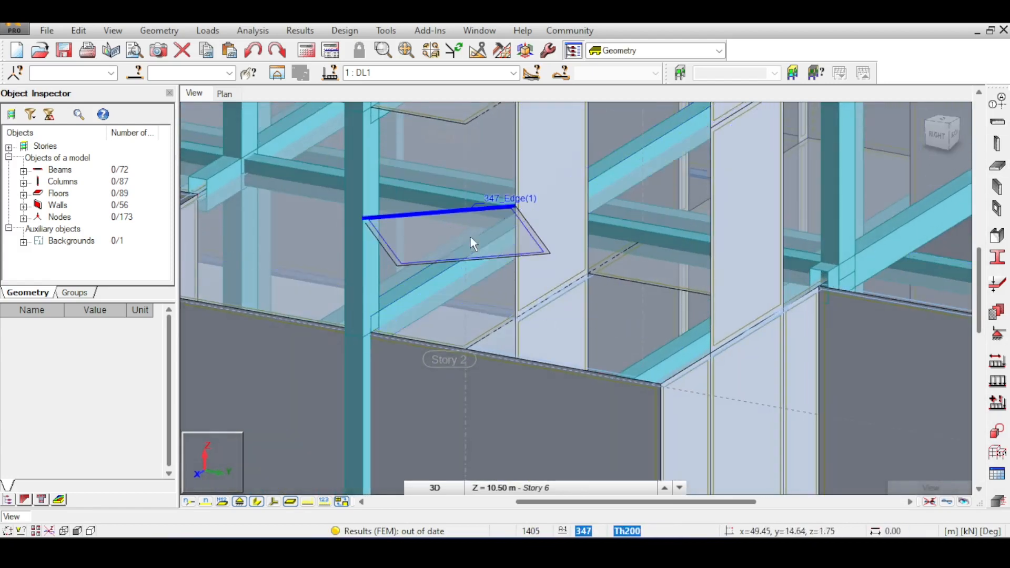
Step: Inspect the z = 1.75 floor panel's edges against the surrounding walls, beams and Story 2 slab
scroll(464, 257, "up", 1)
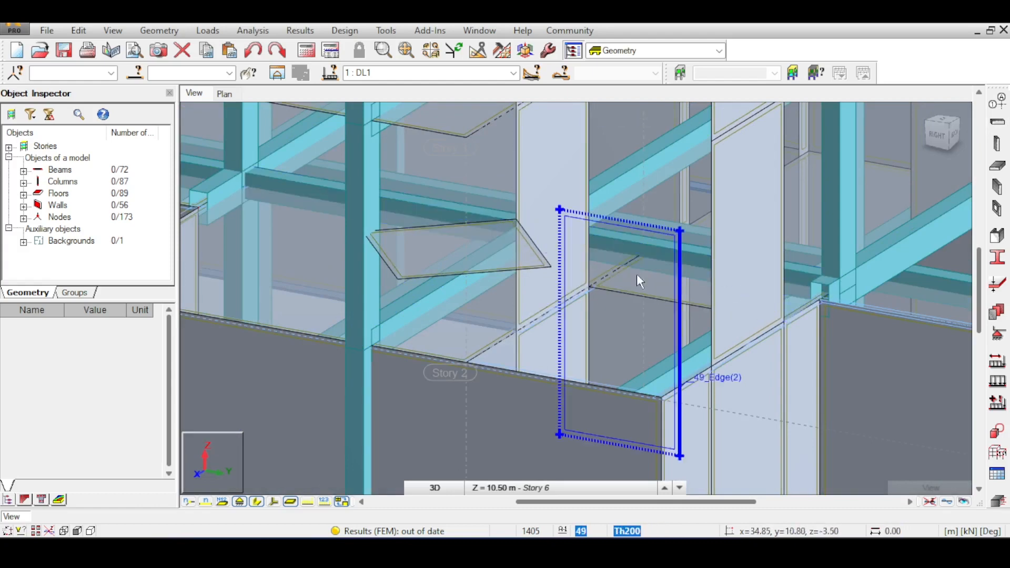
middle_click_drag(679, 162, 640, 190)
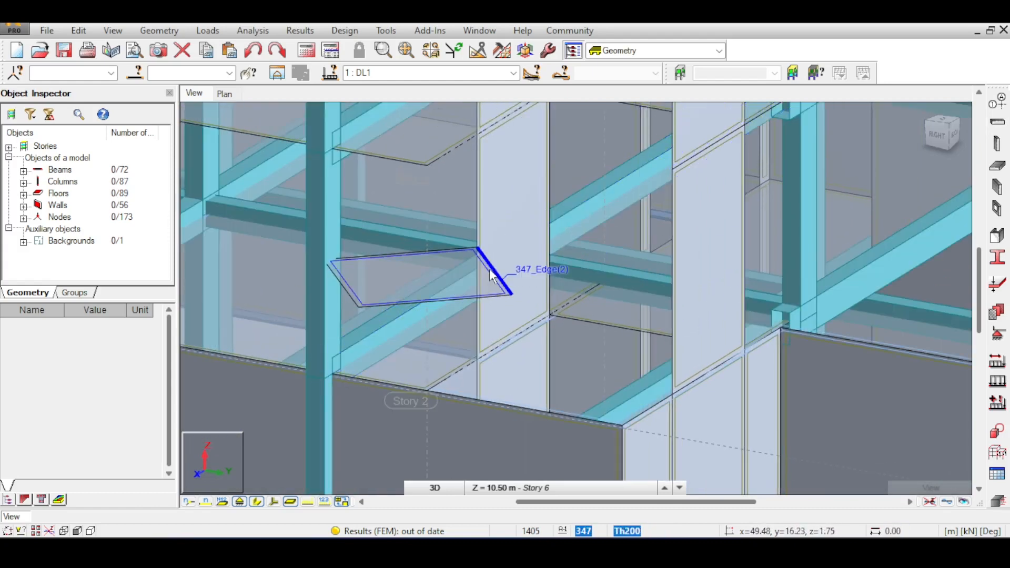
middle_click_drag(487, 270, 488, 246)
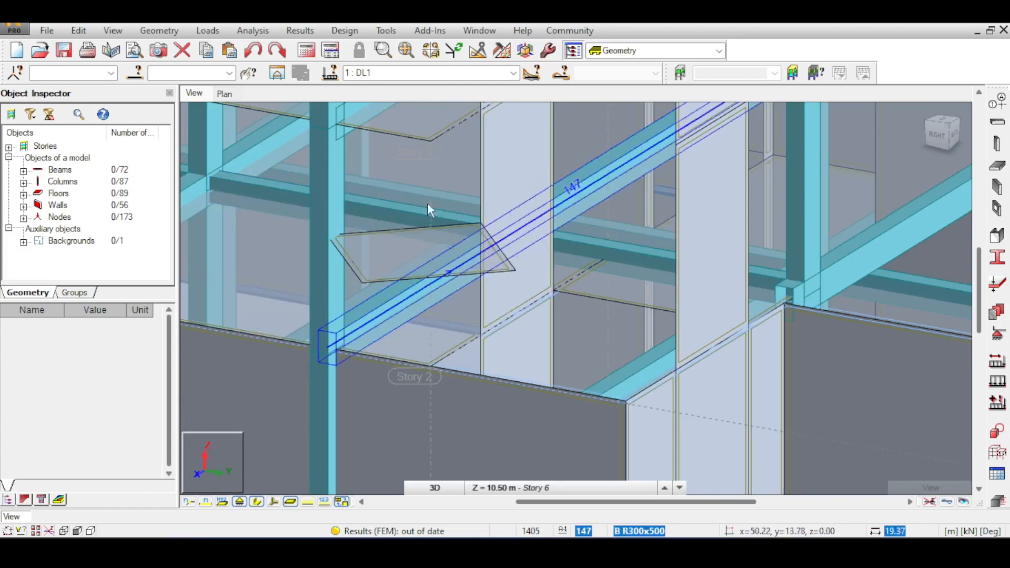
scroll(458, 208, "up", 1)
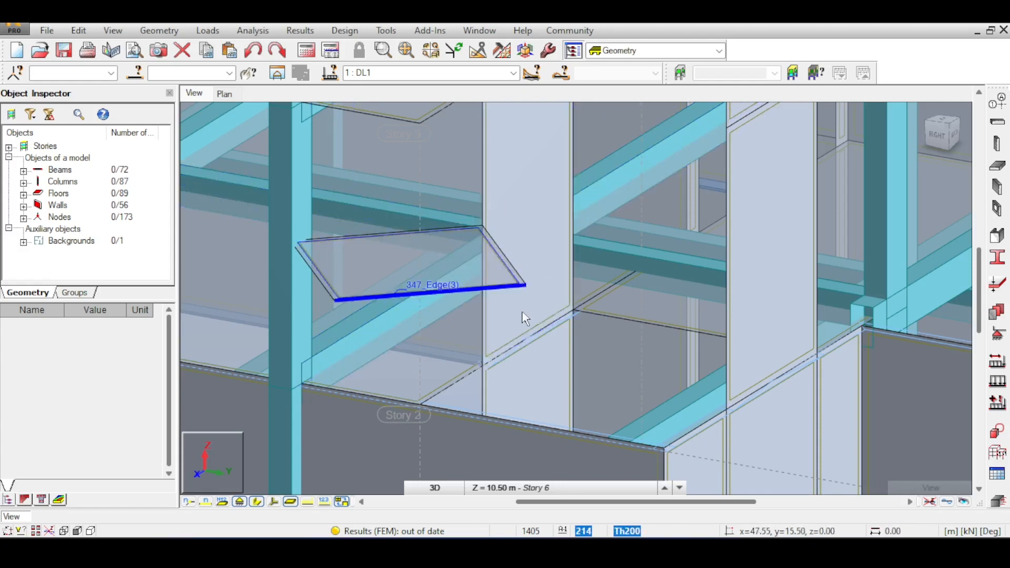
Step: Delete the z = 1.75 floor panel between the corner column and the neighbouring wall
left_click(531, 327)
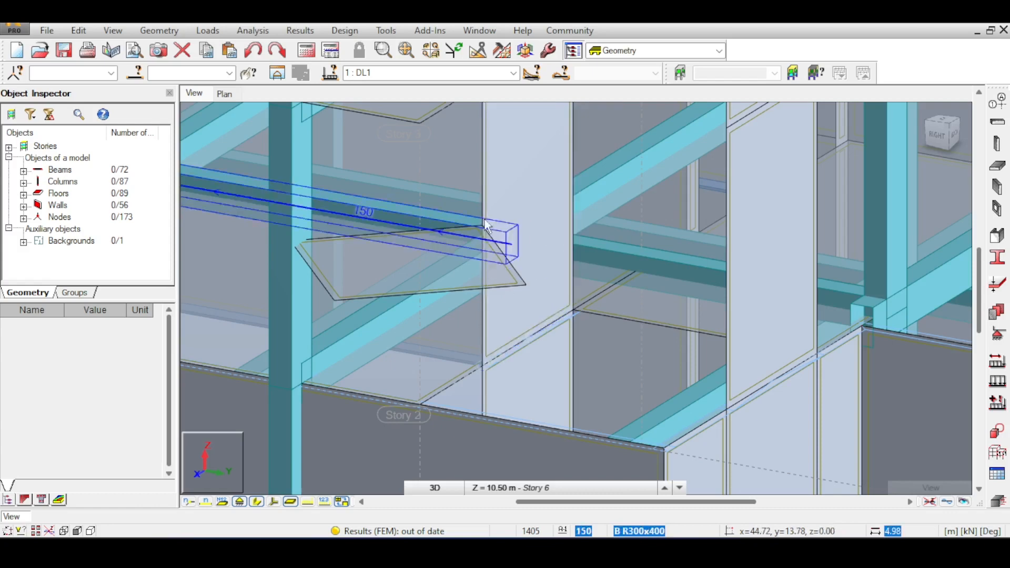
scroll(539, 266, "up", 2)
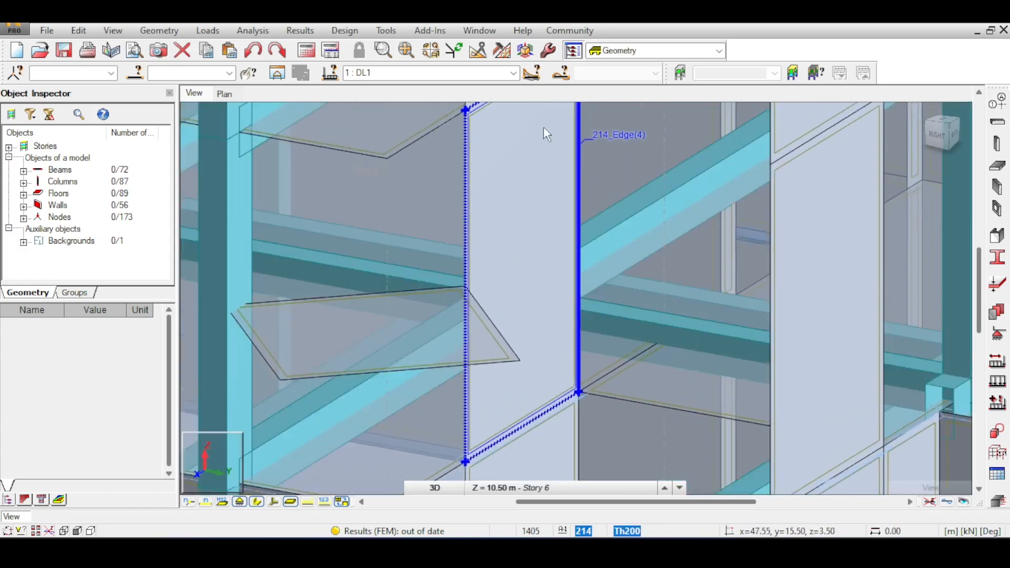
middle_click_drag(544, 128, 563, 180)
middle_click_drag(474, 369, 508, 260)
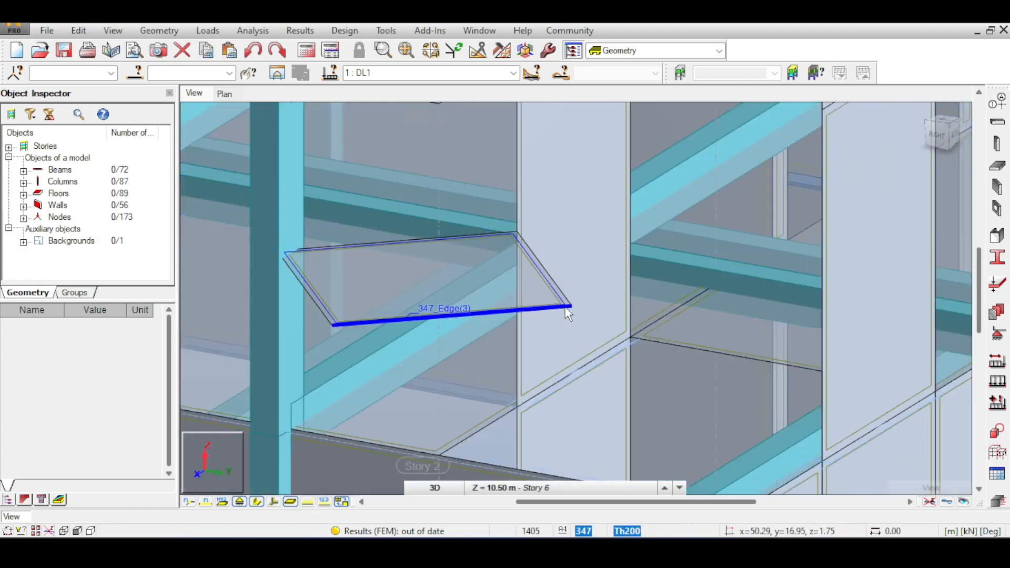
scroll(527, 303, "down", 3)
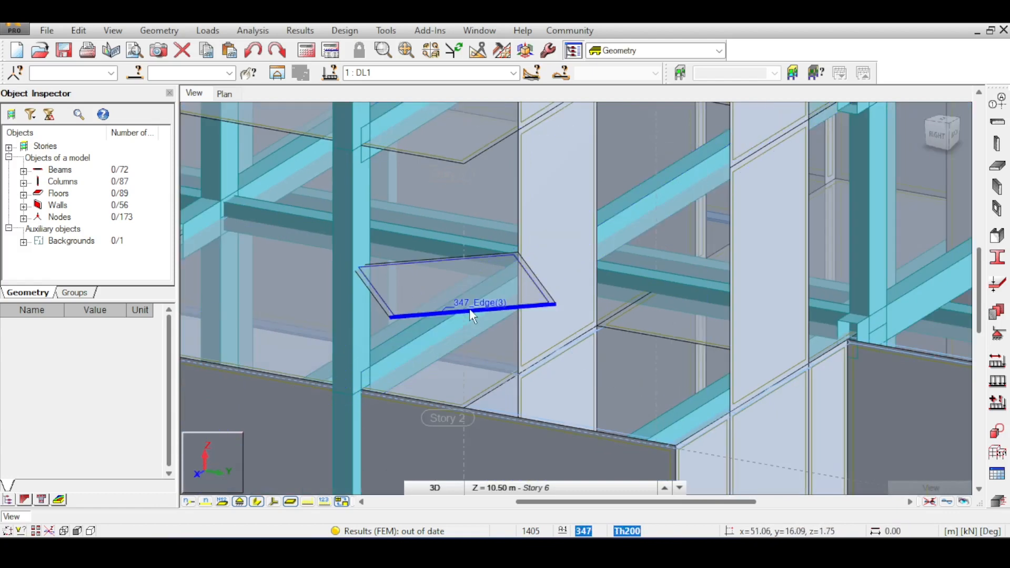
left_click(469, 308)
key("Delete")
middle_click_drag(469, 308, 548, 212)
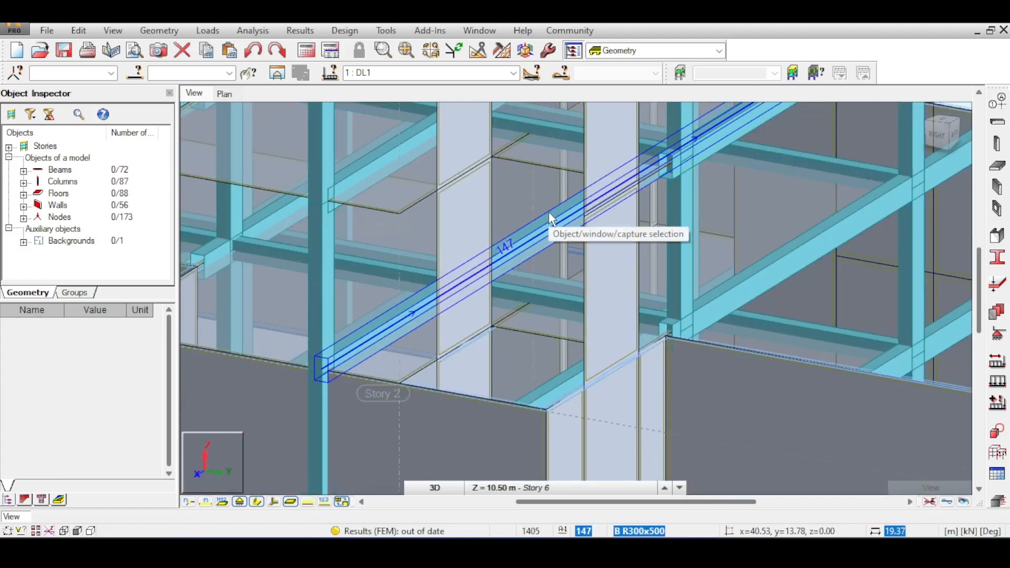
Step: Examine the staggered wall panels and adjoining floors and beams around the corner bay from several directions, including from above
left_click(962, 139)
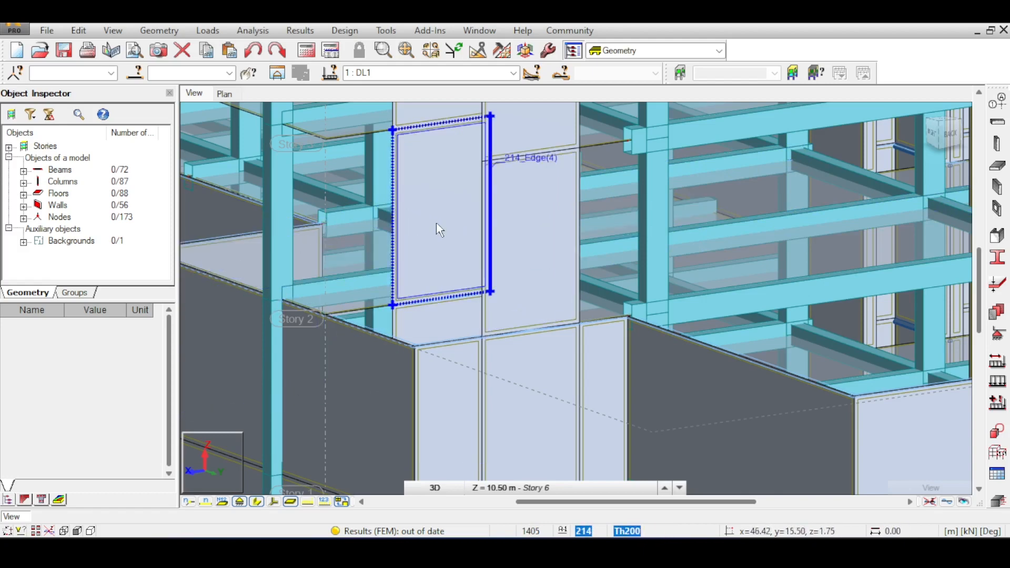
middle_click_drag(470, 213, 534, 272)
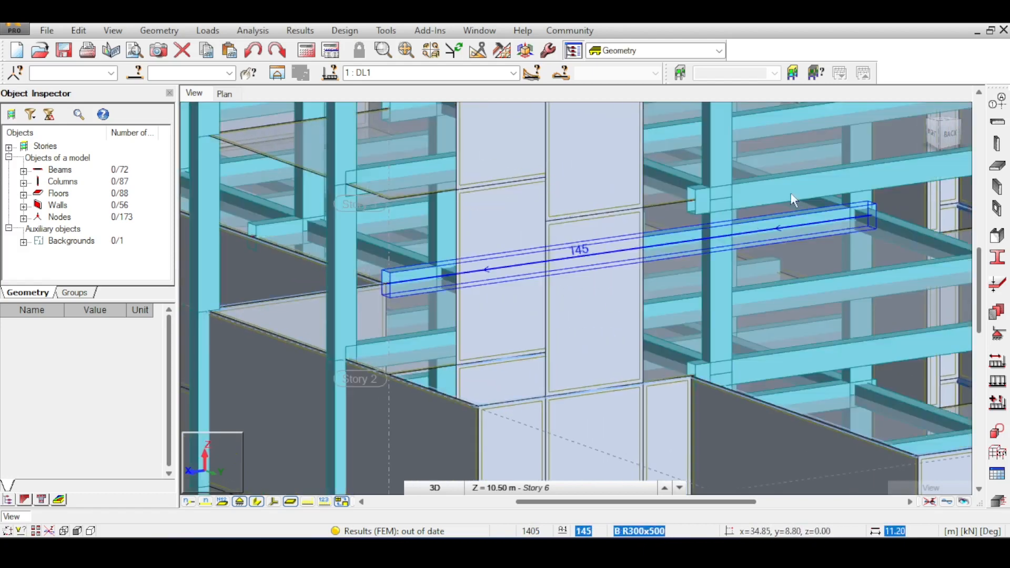
scroll(569, 256, "up", 3)
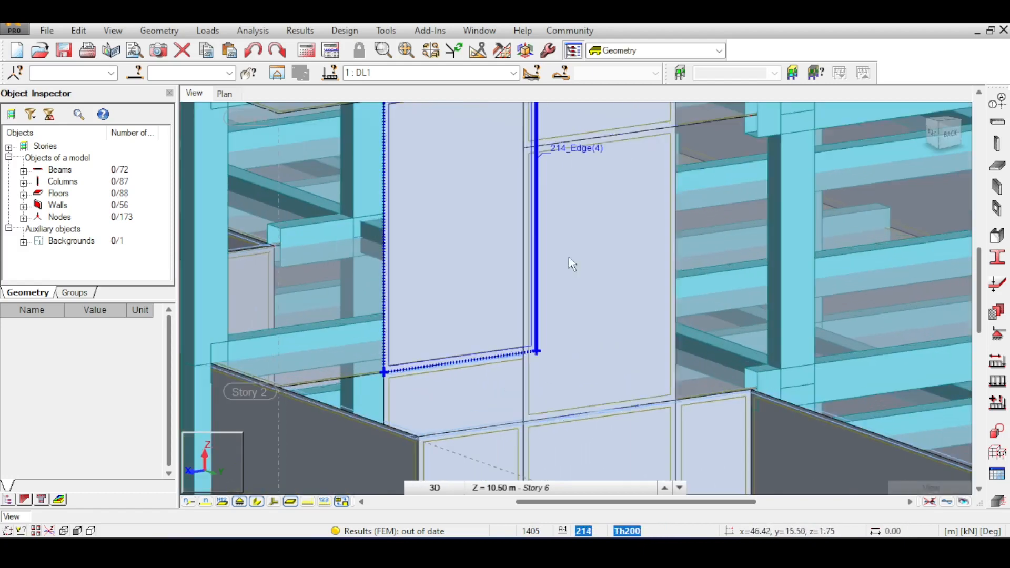
middle_click_drag(527, 250, 532, 387)
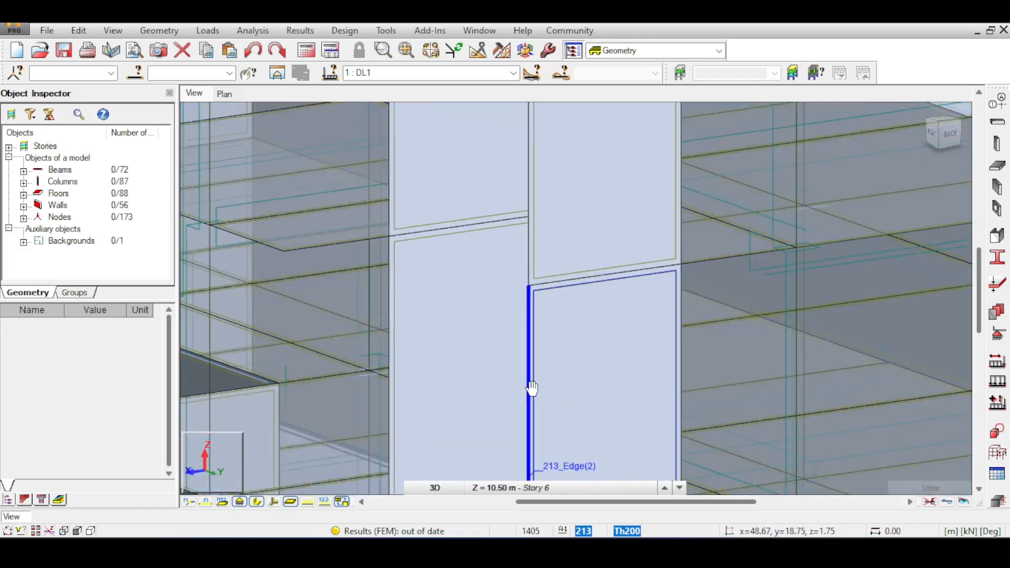
scroll(582, 339, "down", 4)
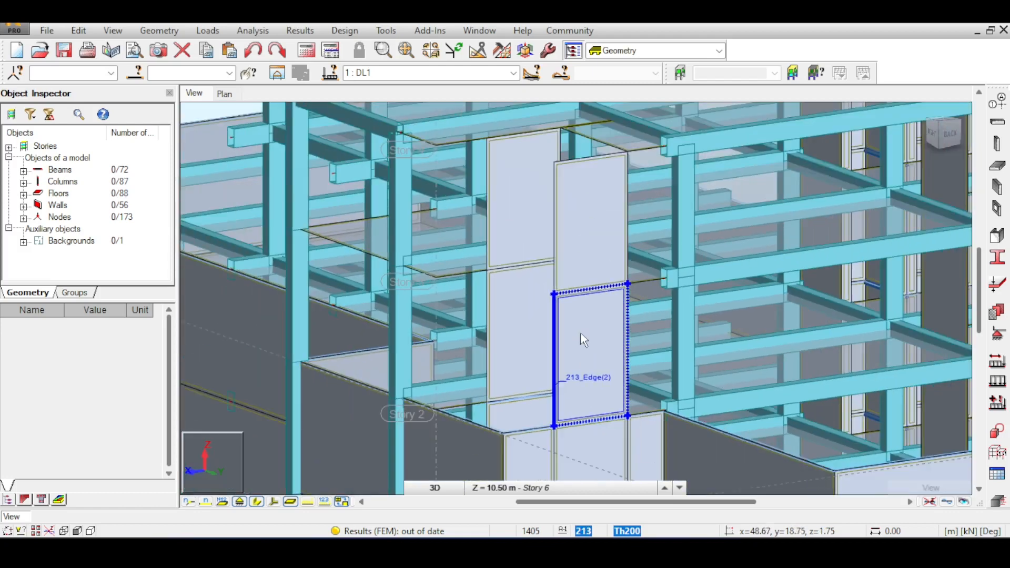
scroll(666, 284, "up", 1)
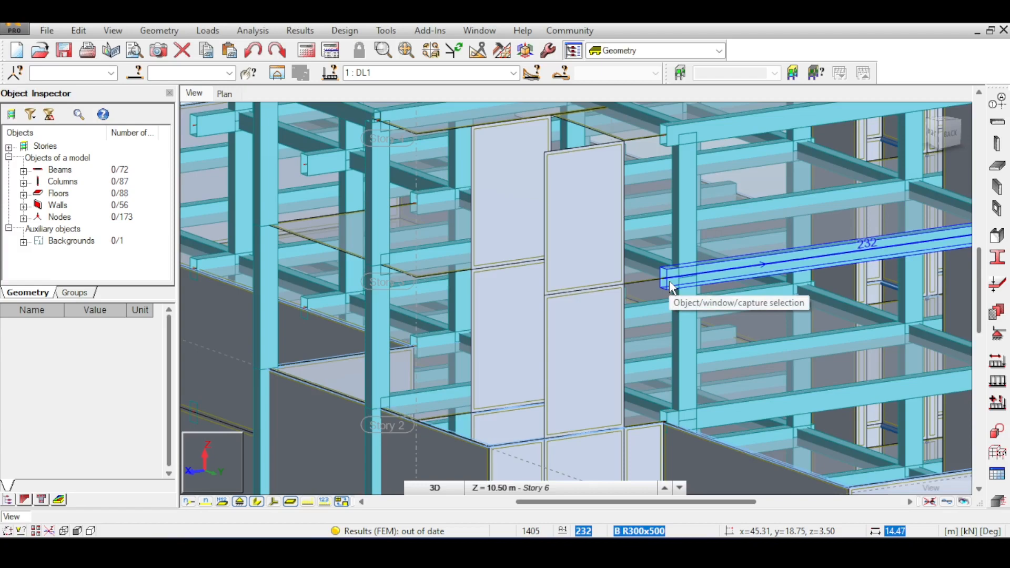
middle_click_drag(797, 253, 894, 353, "shift")
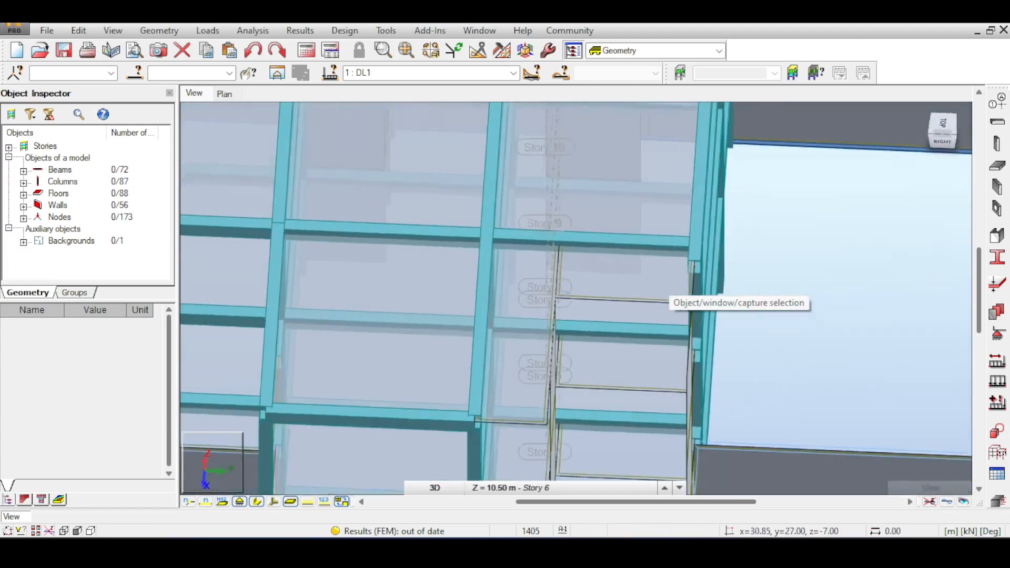
middle_click_drag(641, 316, 614, 214)
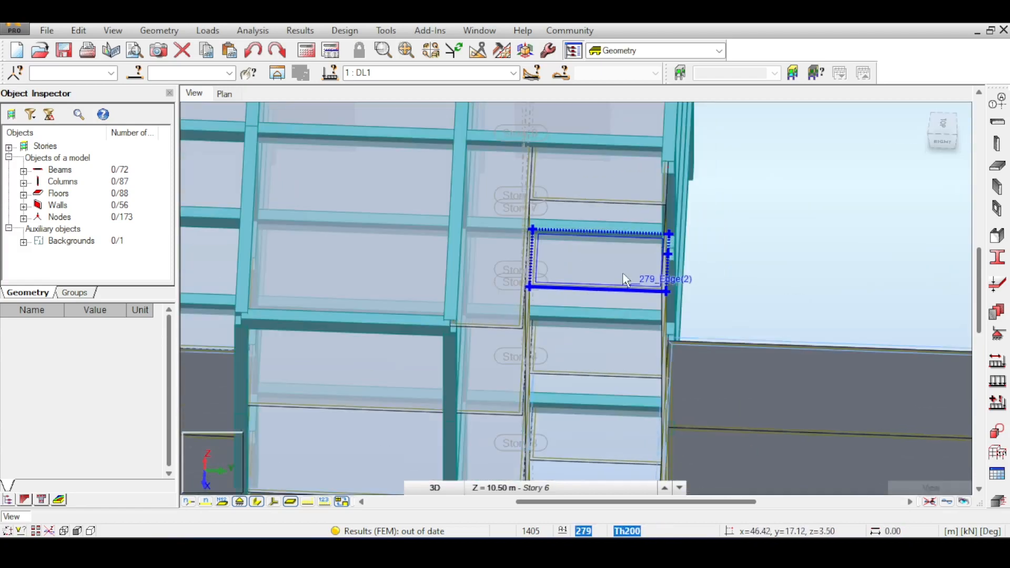
scroll(625, 279, "down", 3)
left_click(937, 136)
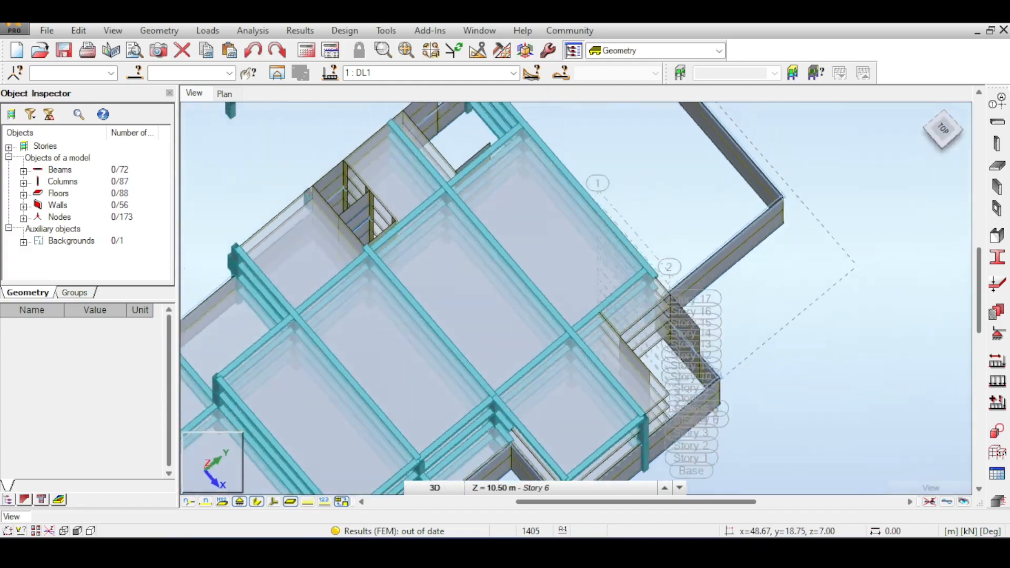
left_click_drag(937, 136, 789, 113)
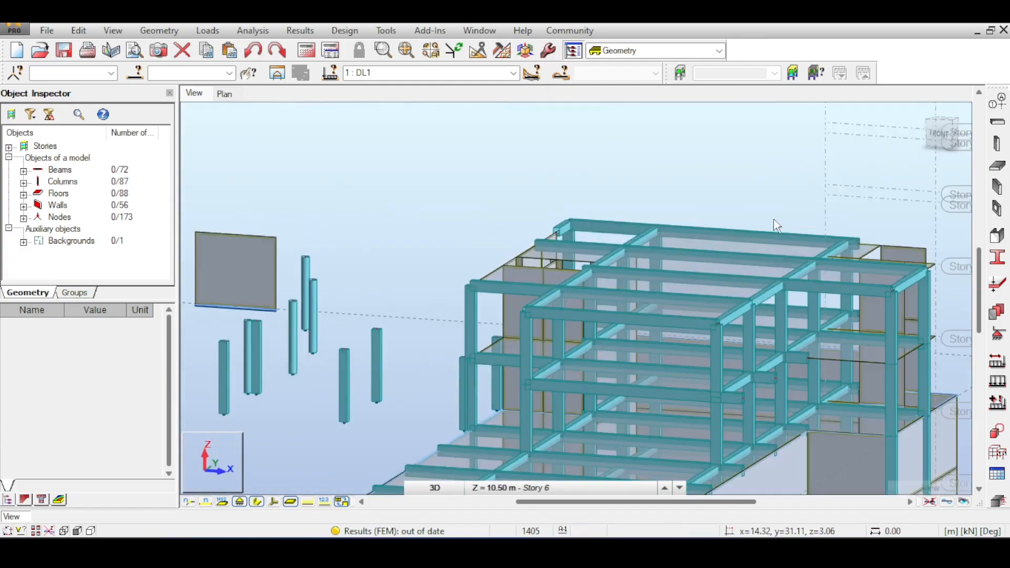
Step: Trim the Story 3 beam ends projecting past the three outer columns 197, 198 and 209, using those columns as cutting objects
middle_click_drag(776, 221, 690, 179)
left_click_drag(933, 138, 937, 167)
left_click(92, 30)
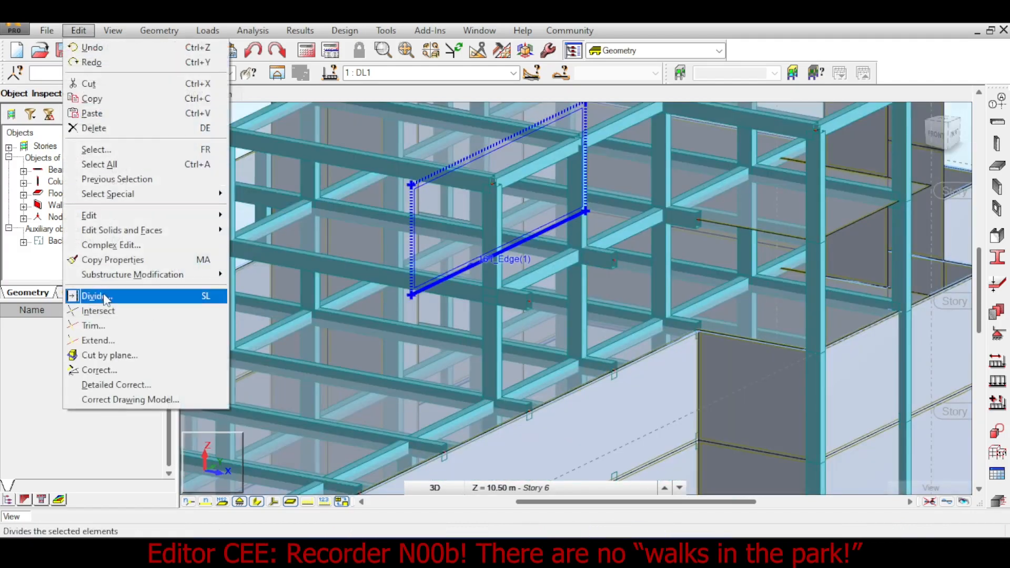
left_click(94, 326)
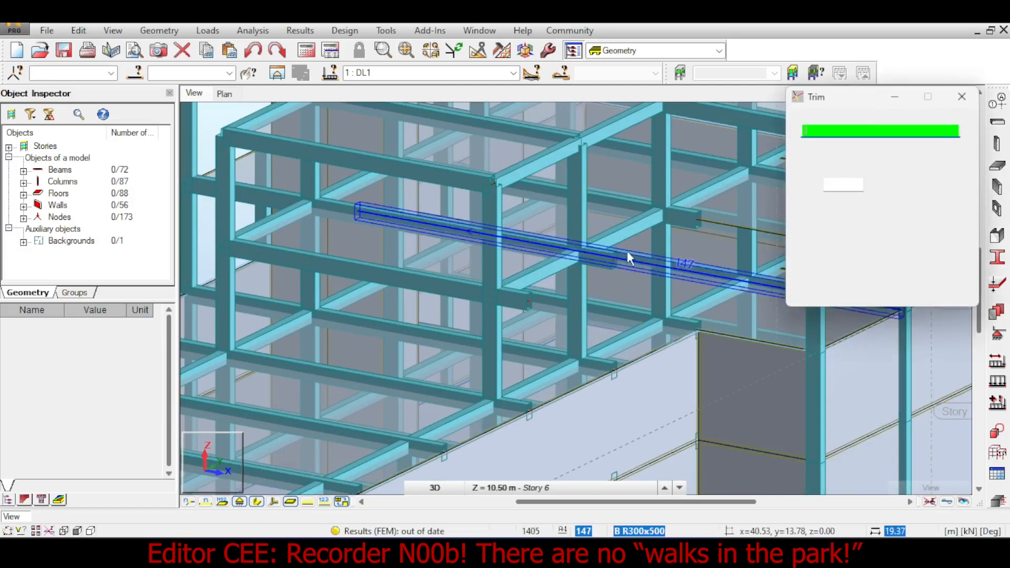
left_click(665, 269)
left_click(578, 318)
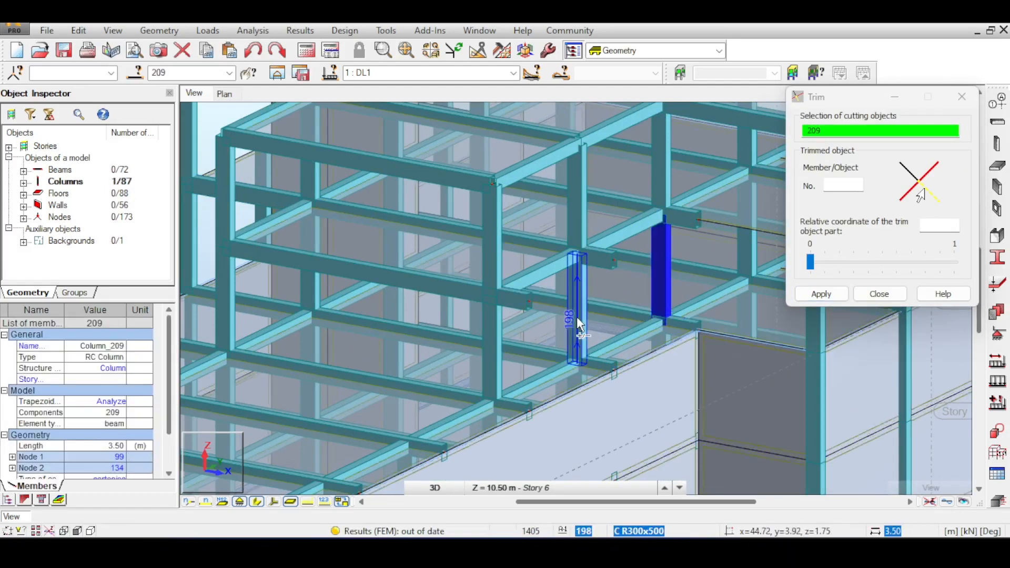
left_click(493, 359, "ctrl")
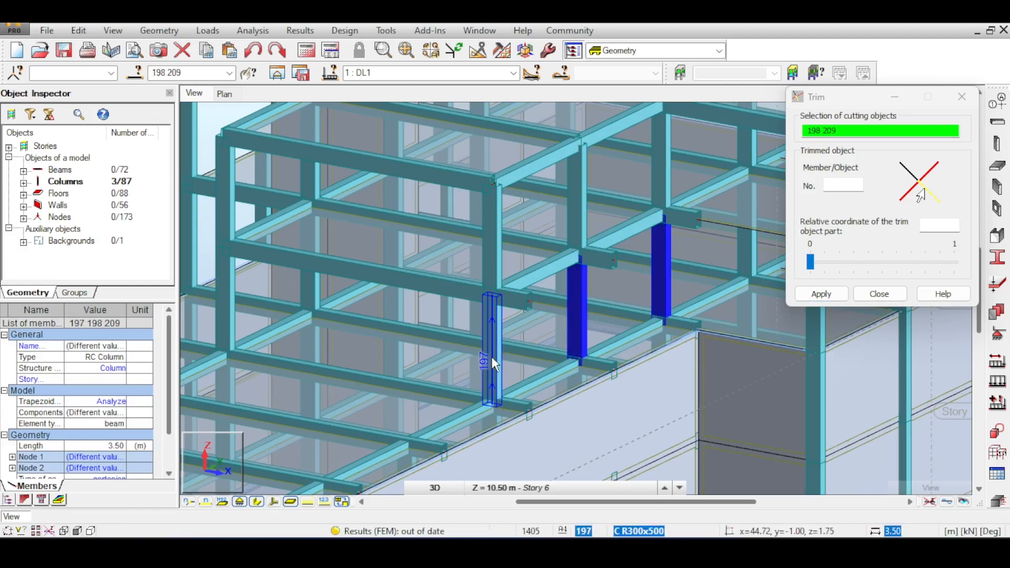
left_click(837, 186)
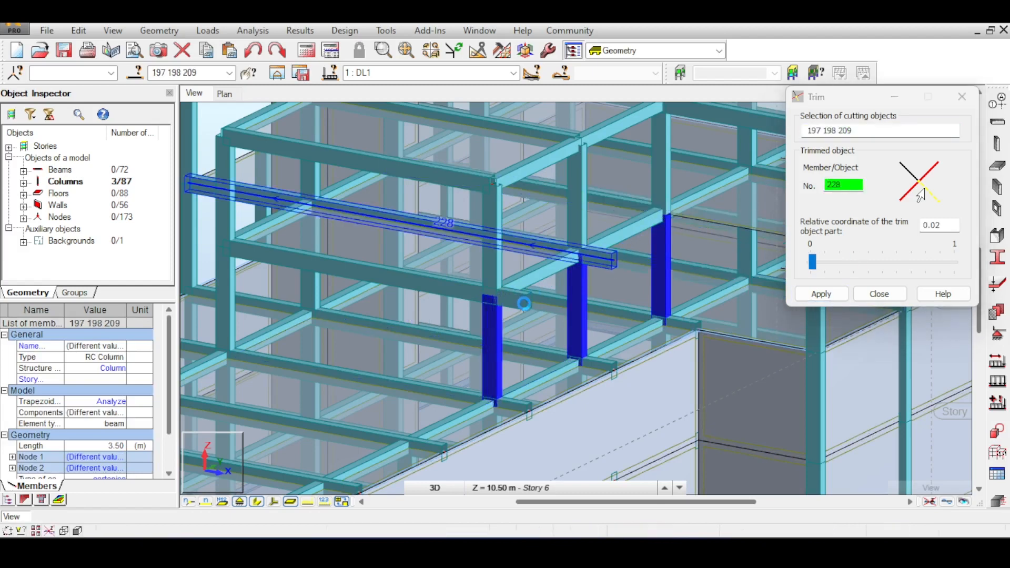
left_click(884, 293)
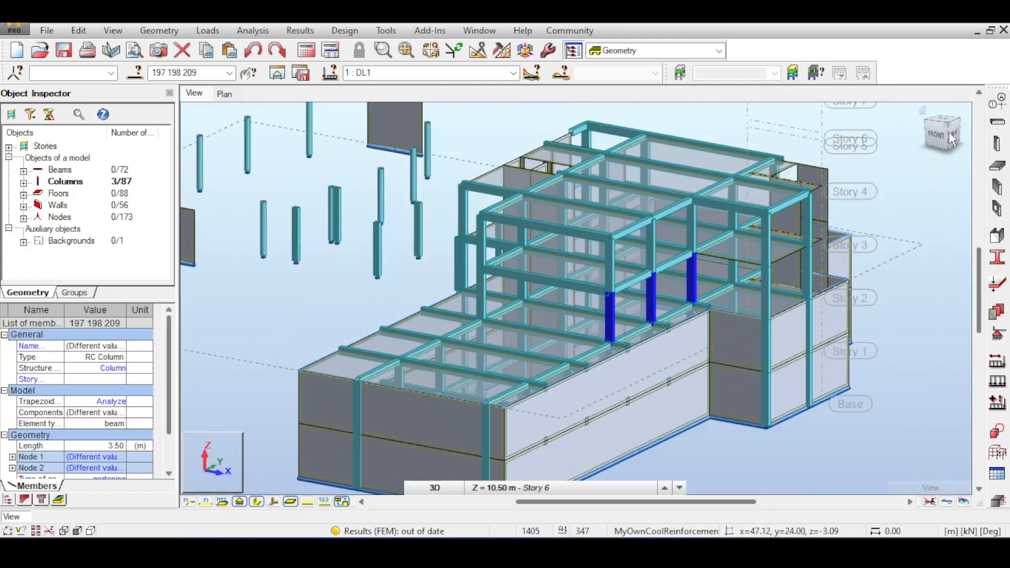
mouse_move(948, 131)
left_mouse_down()
mouse_move(964, 164)
mouse_move(945, 154)
mouse_move(958, 139)
left_mouse_up()
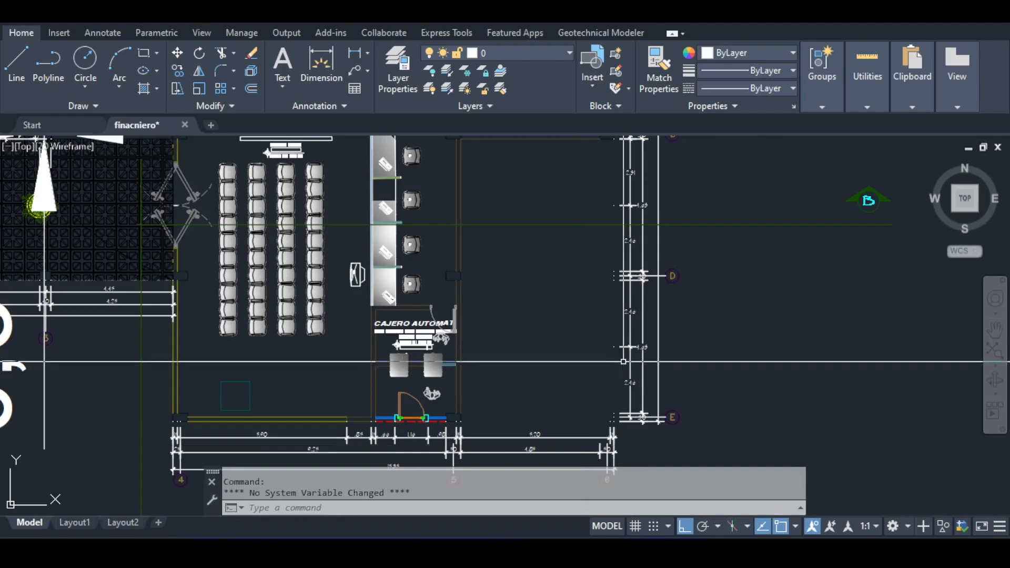
Step: Switch to the AutoCAD drawing and compare the floor plans around grid lines 4 to 6 and C to E
scroll(623, 362, "down", 7)
scroll(133, 246, "up", 7)
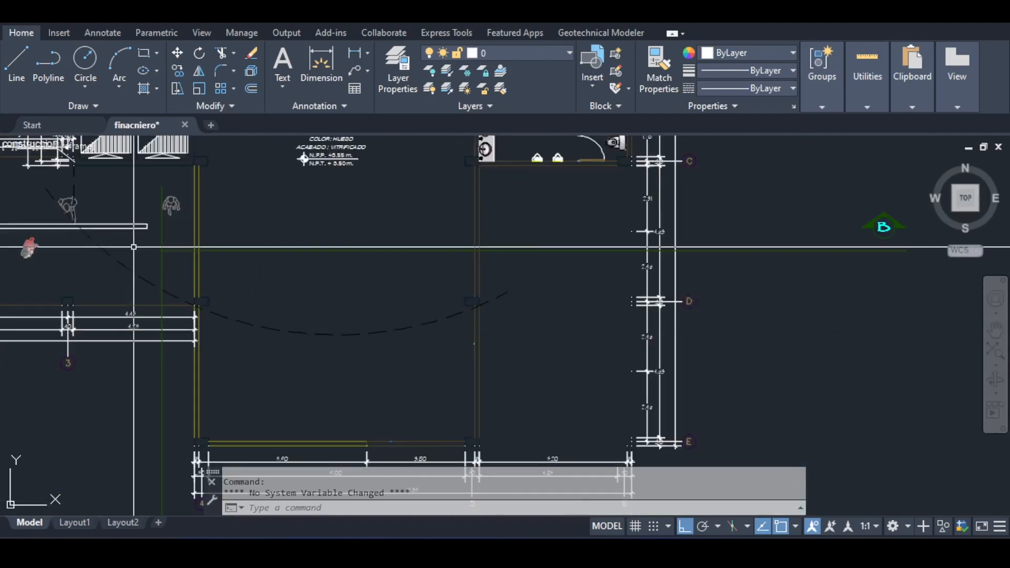
middle_click_drag(134, 246, 309, 334)
scroll(503, 401, "down", 6)
scroll(414, 343, "up", 6)
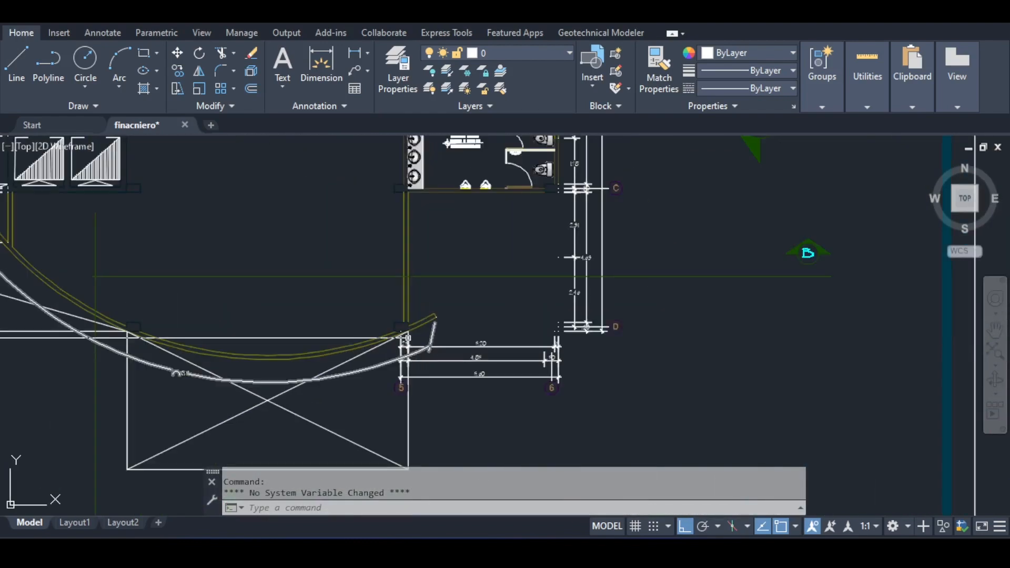
Step: Examine the end of the curved facade near grid lines 5 and D on the upper-floor plan
scroll(416, 321, "up", 4)
mouse_move(497, 293)
left_mouse_down()
mouse_move(452, 293)
mouse_move(451, 342)
mouse_move(495, 318)
left_mouse_up()
left_click(579, 292)
key("Escape")
key("Escape")
key("Escape")
middle_click_drag(492, 318, 559, 269)
mouse_move(591, 253)
left_mouse_down()
mouse_move(508, 249)
mouse_move(608, 247)
left_mouse_up()
scroll(487, 294, "down", 3)
Step: Examine the curved facade's opposite end and its full extent in front of the Área Financiera
middle_click_drag(227, 284, 790, 419)
key("Escape")
left_click_drag(347, 247, 416, 251)
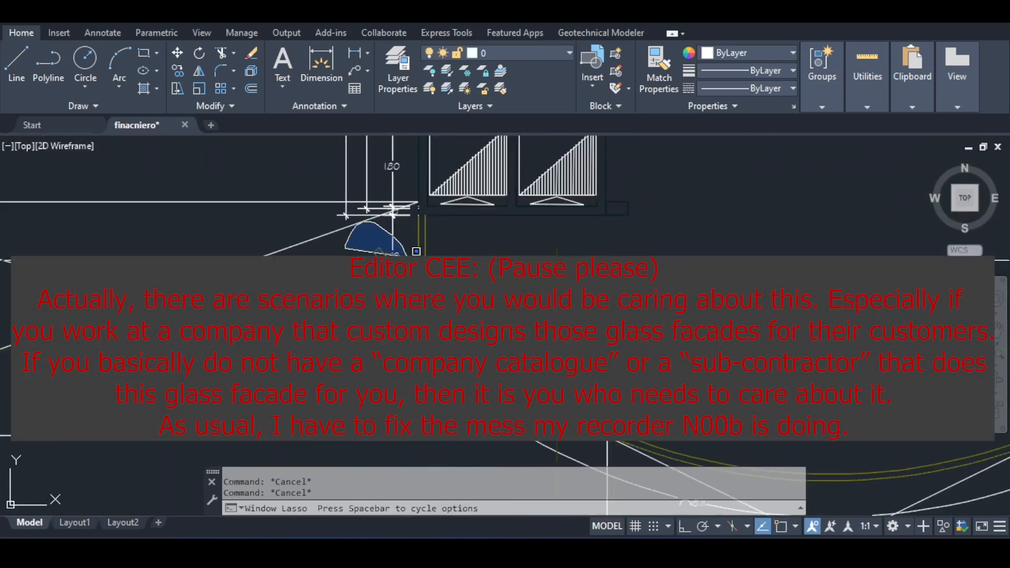
left_click_drag(332, 256, 330, 259)
middle_click_drag(715, 434, 422, 338)
scroll(477, 368, "down", 2)
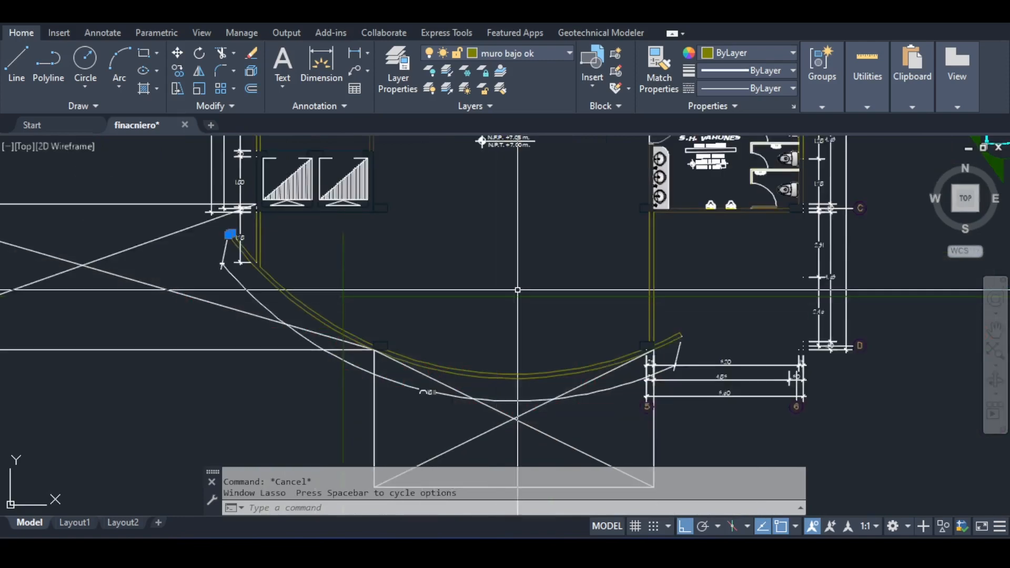
key("Escape")
key("Escape")
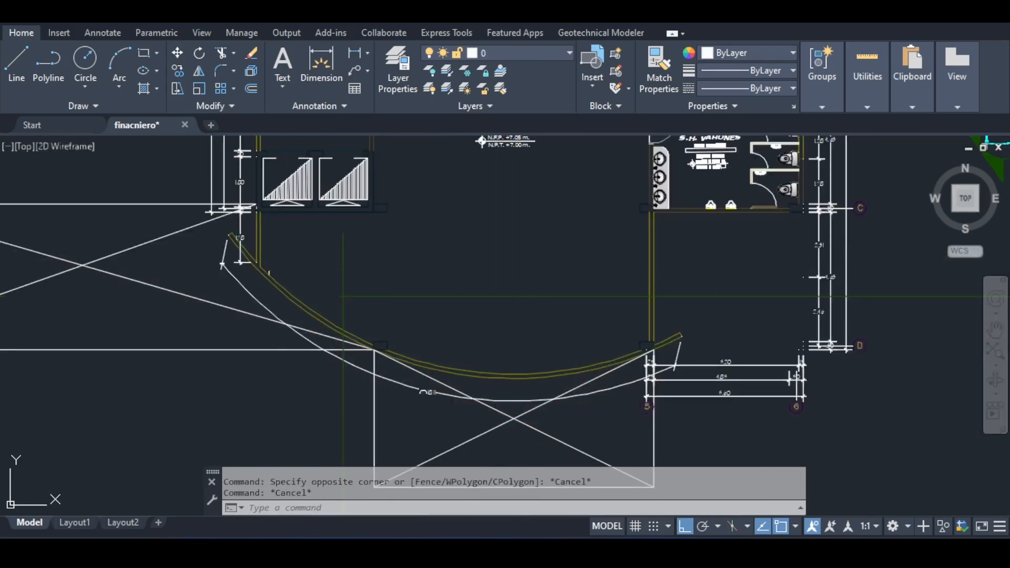
scroll(269, 273, "up", 4)
scroll(308, 224, "down", 4)
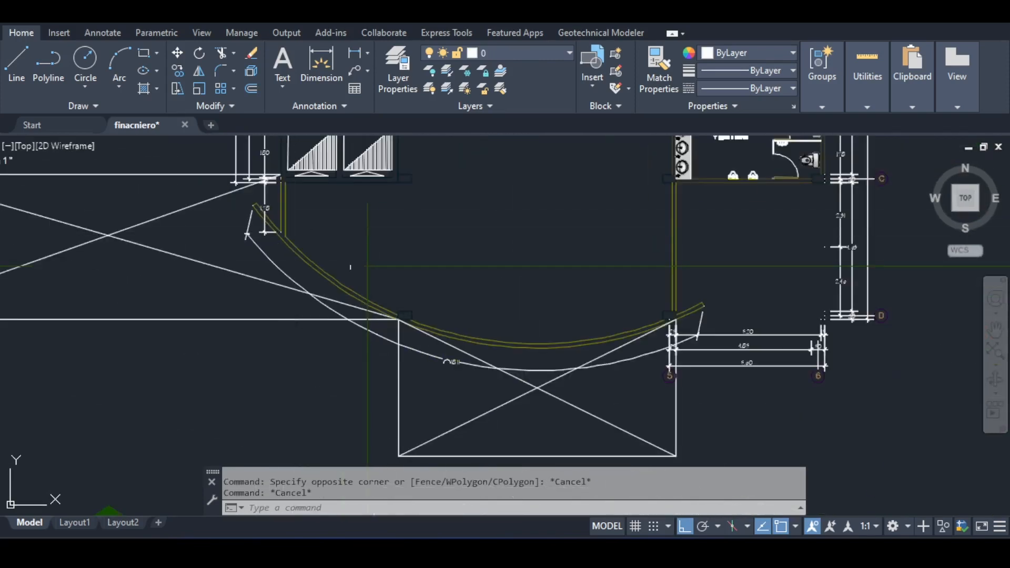
scroll(378, 320, "down", 5)
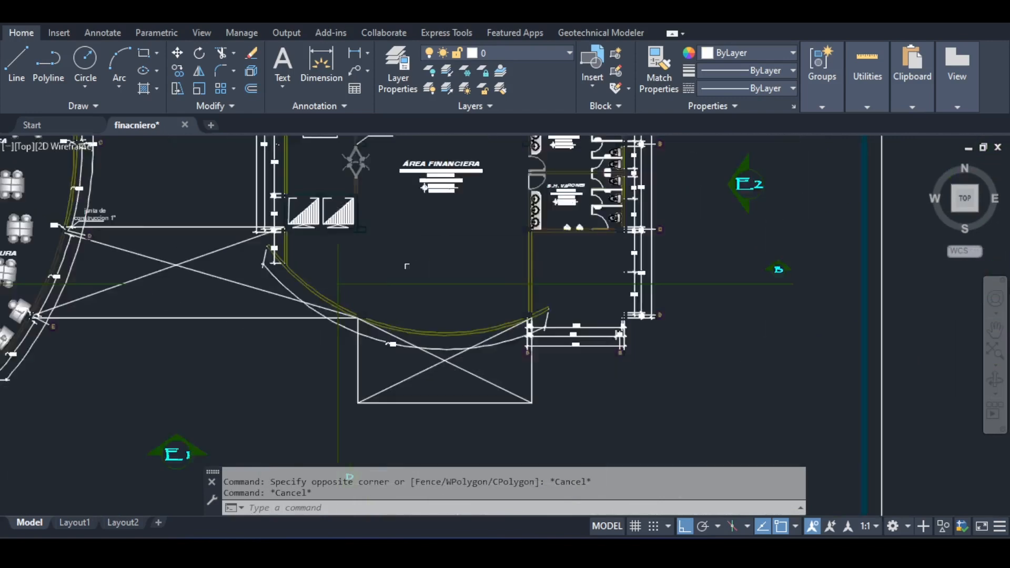
middle_click_drag(704, 247, 728, 316)
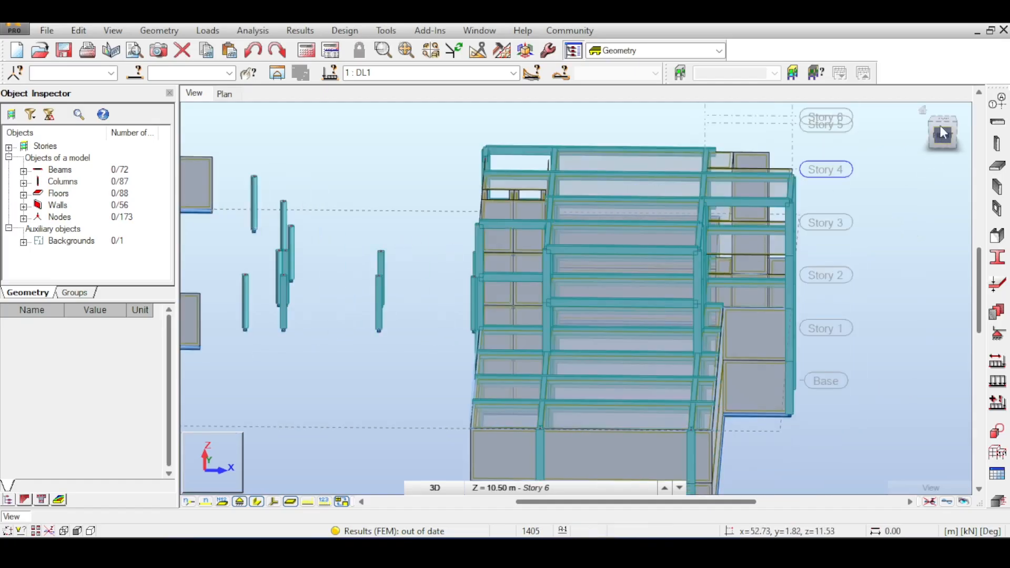
left_click(942, 120)
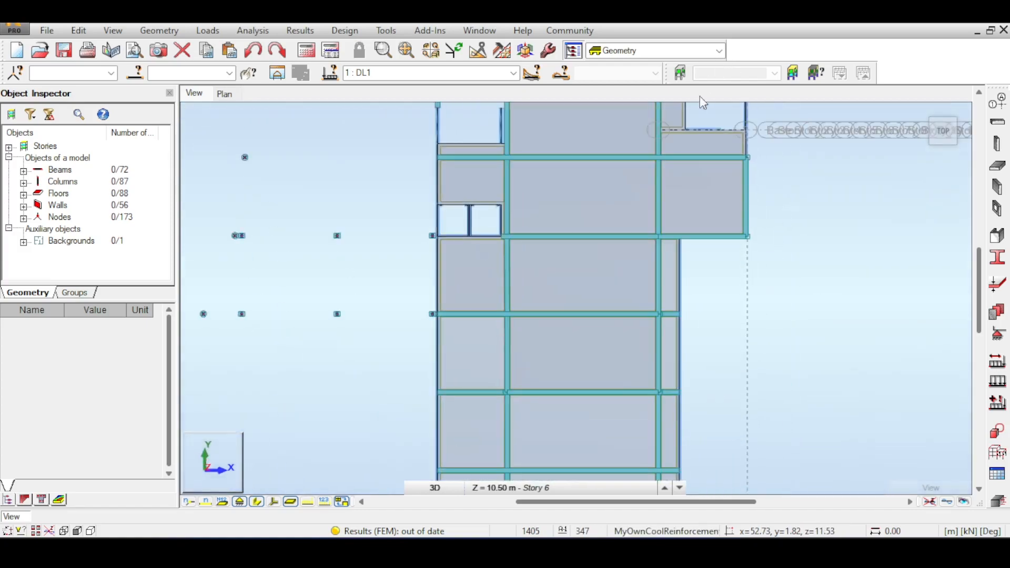
left_click(950, 135)
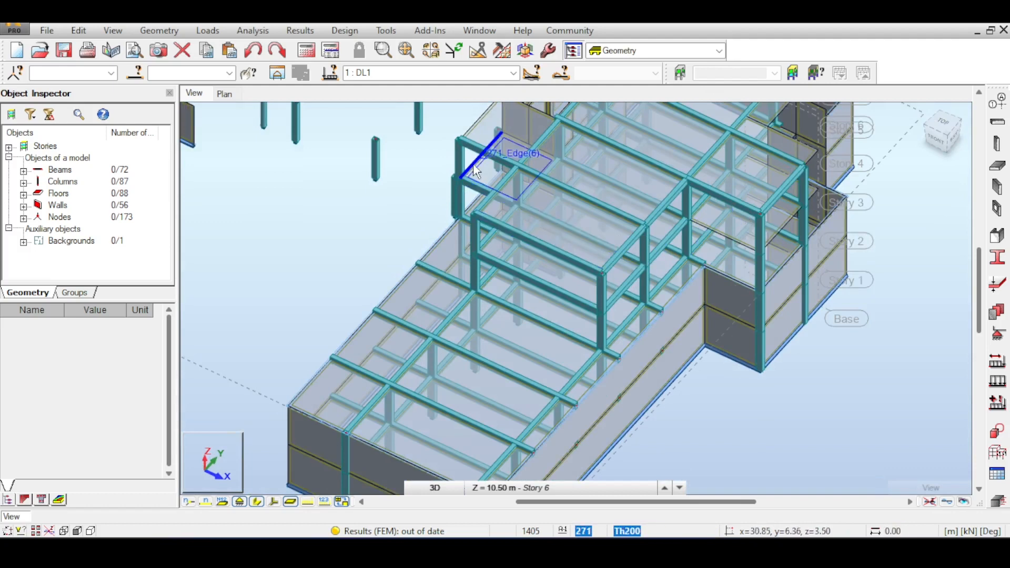
left_click_drag(824, 162, 558, 247)
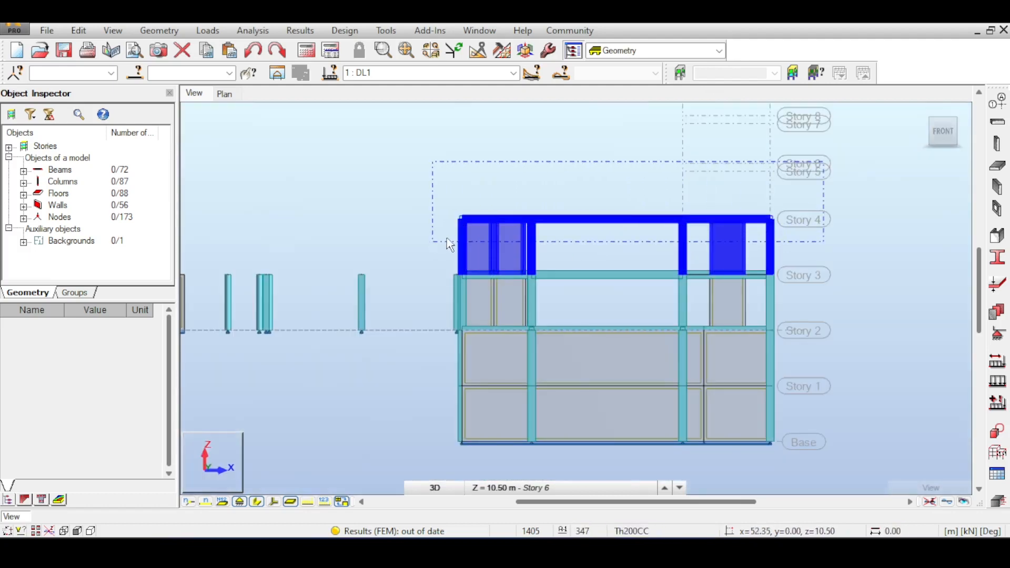
left_click_drag(447, 238, 446, 239)
left_click(79, 30)
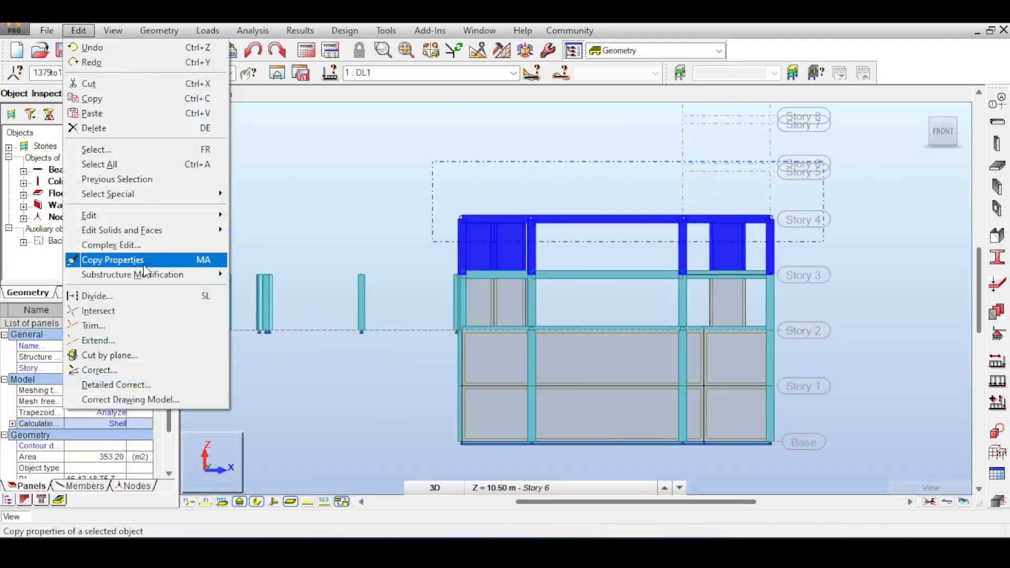
mouse_move(158, 216)
left_click(246, 215)
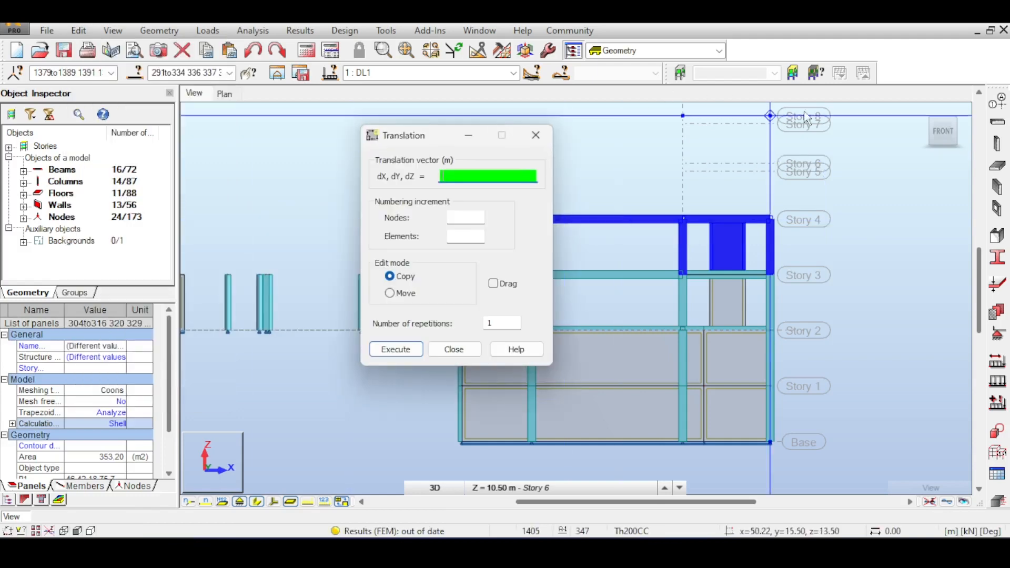
left_click(938, 131)
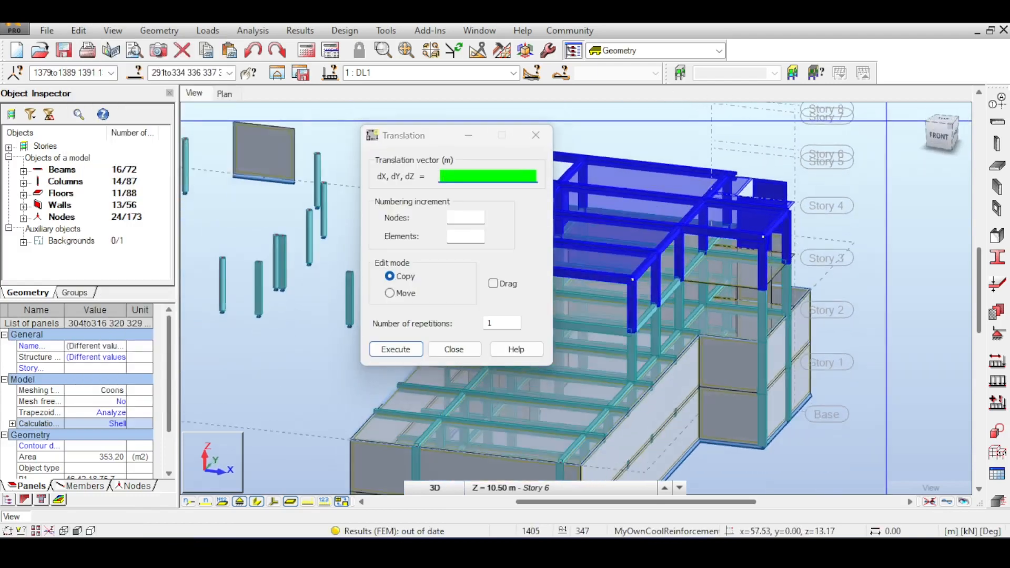
left_click(476, 177)
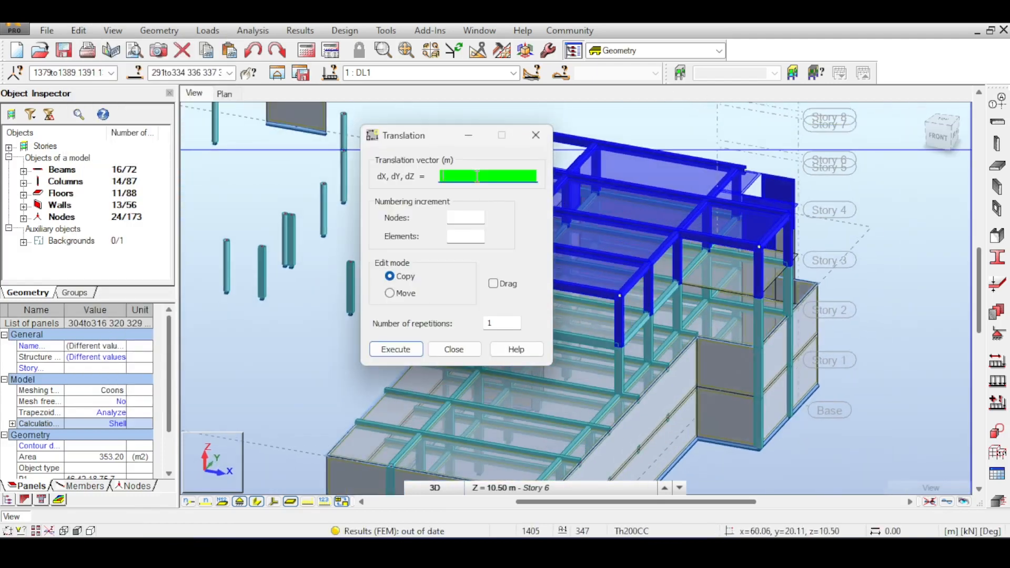
left_click(514, 553)
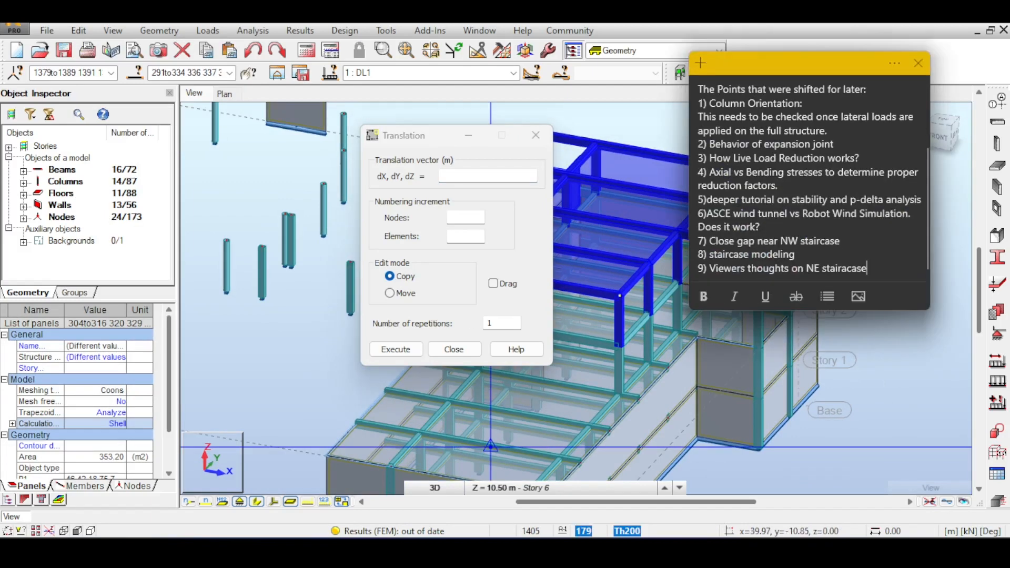
left_click(438, 177)
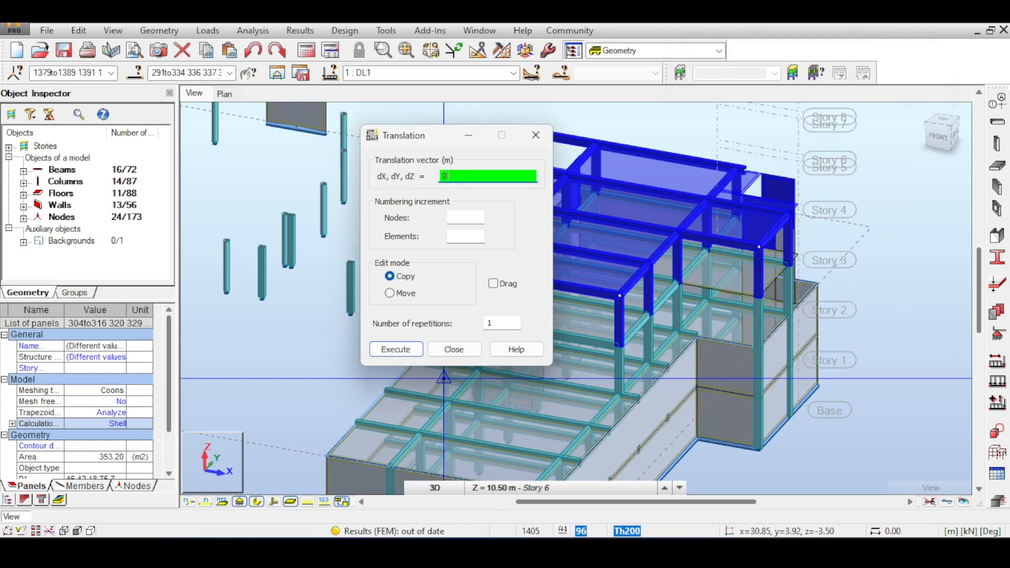
key("Escape")
key("Escape")
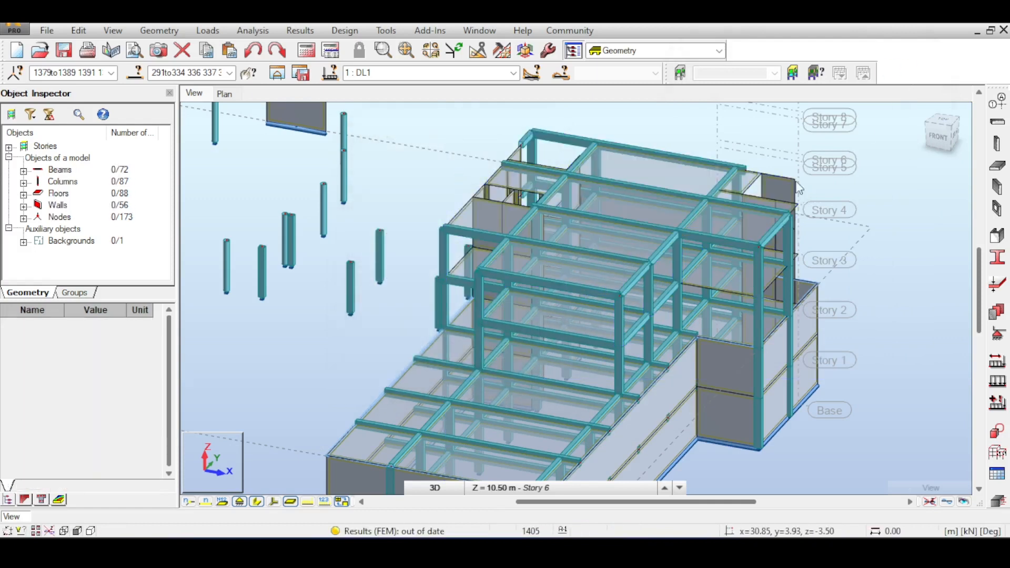
Step: Open the structural axis Z levels and compare them with the floor levels on the AutoCAD building section
key("alt+Tab")
key("alt+Tab")
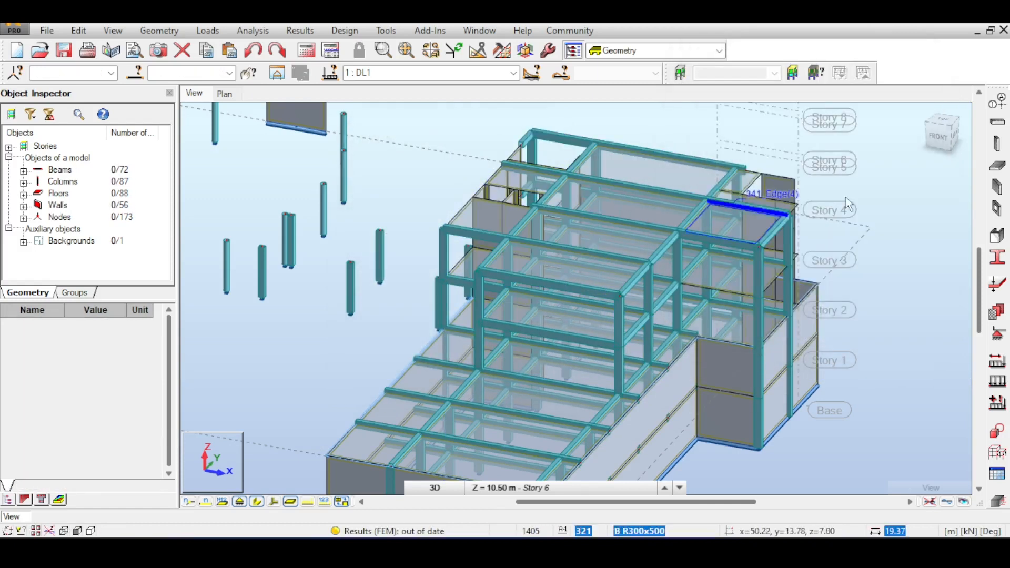
left_click(998, 102)
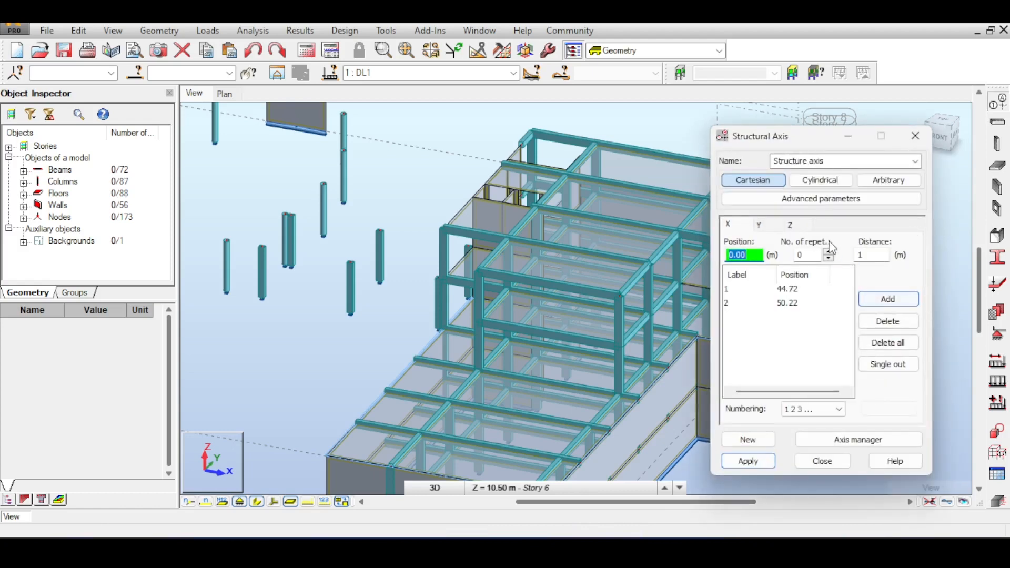
left_click(801, 229)
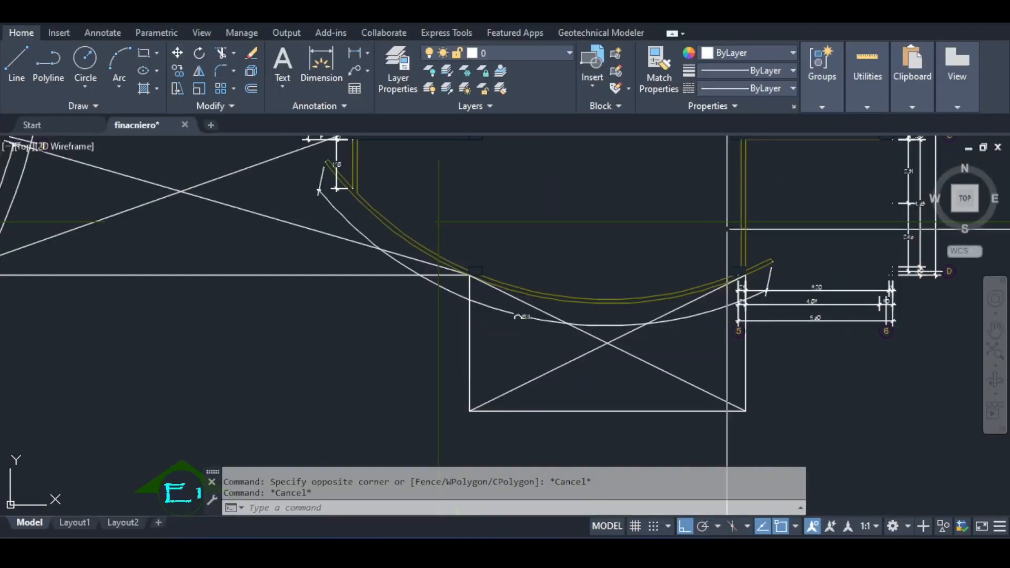
scroll(767, 295, "down", 6)
middle_click_drag(766, 281, 767, 318)
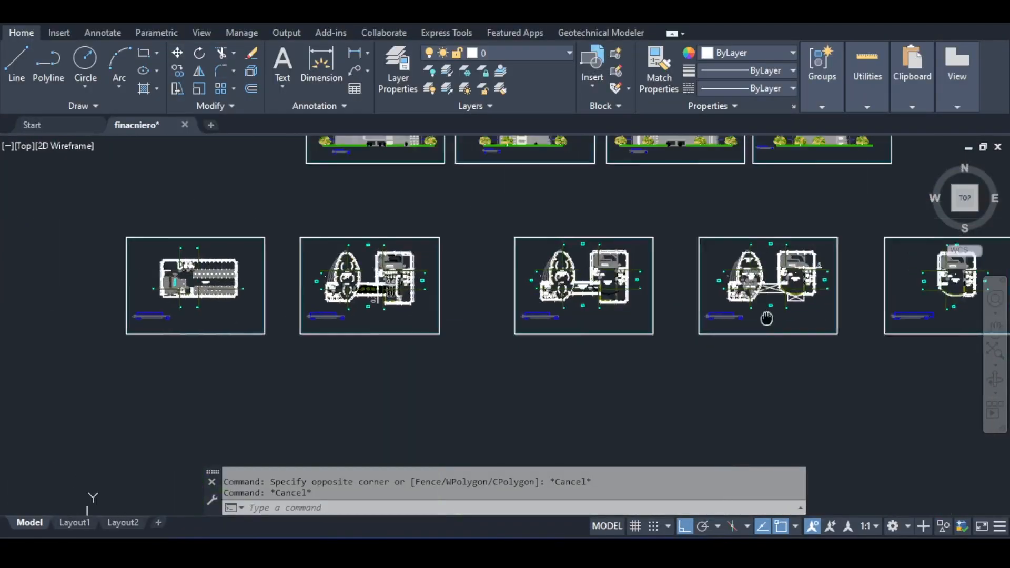
scroll(806, 316, "down", 2)
middle_click_drag(805, 212, 690, 316)
scroll(734, 264, "up", 2)
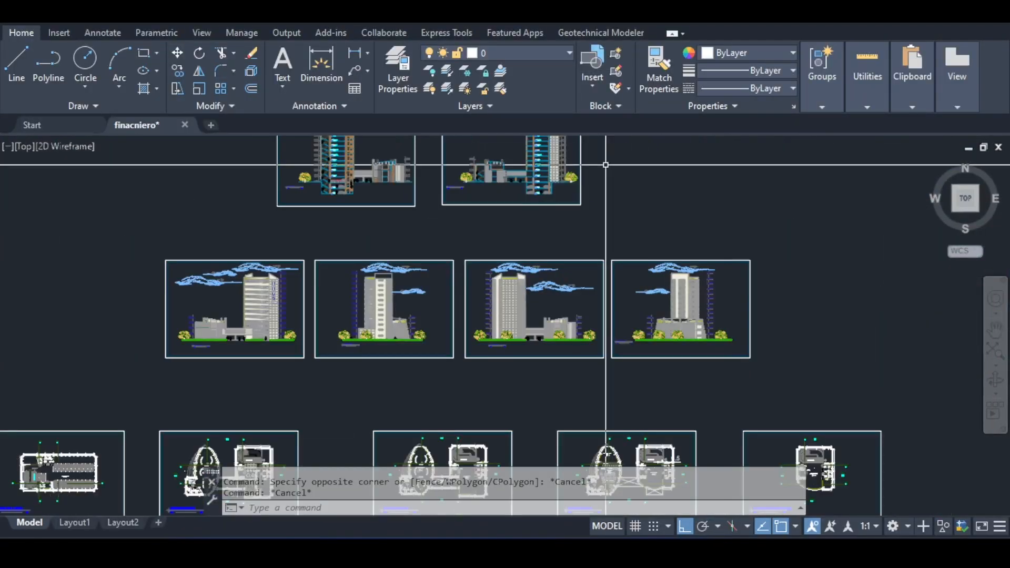
scroll(606, 165, "up", 10)
middle_click_drag(516, 223, 631, 223)
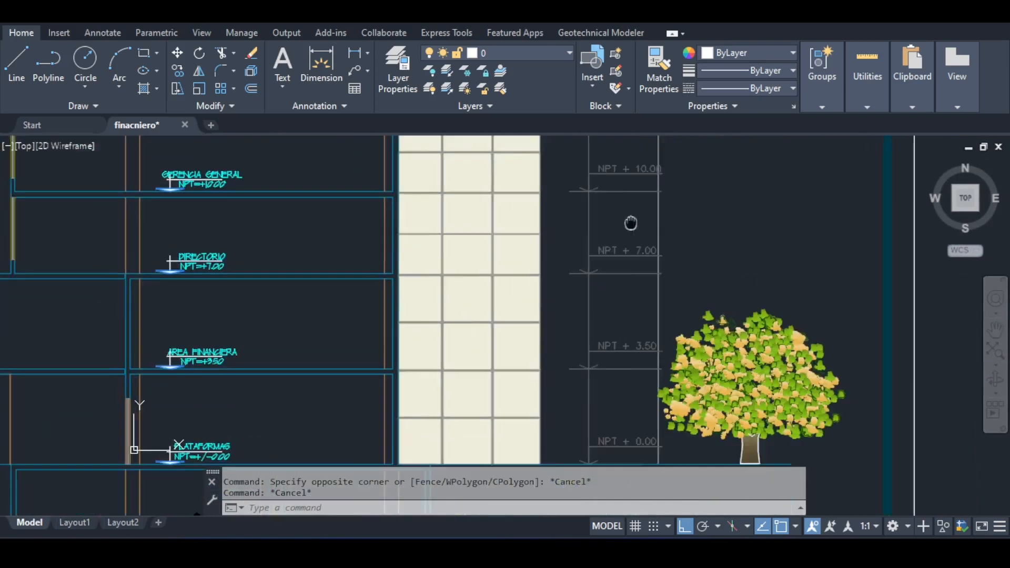
middle_click_drag(442, 282, 560, 251)
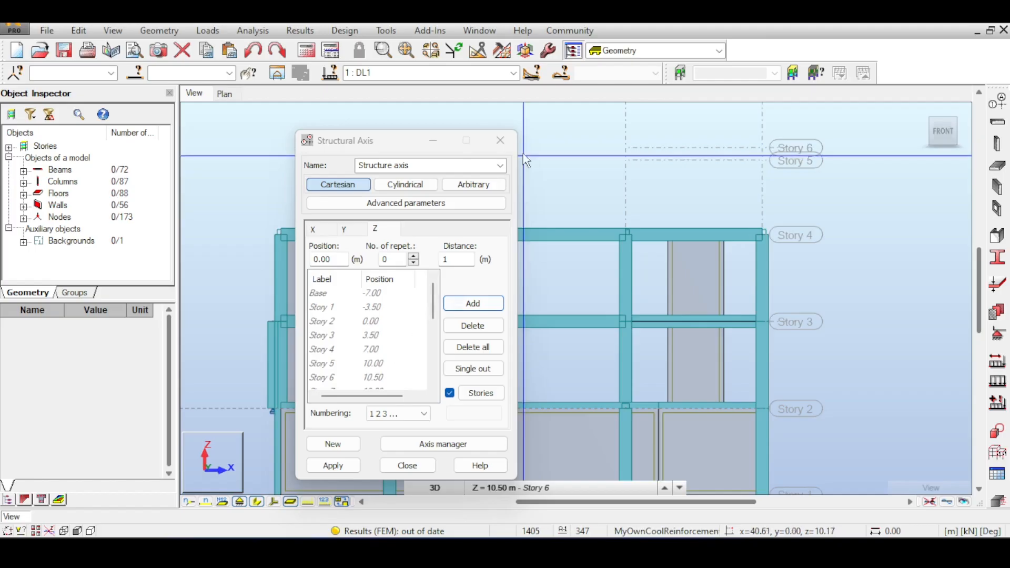
left_click(510, 140)
Step: Copy the contents of Story 4 one time to the story above
right_click(50, 189)
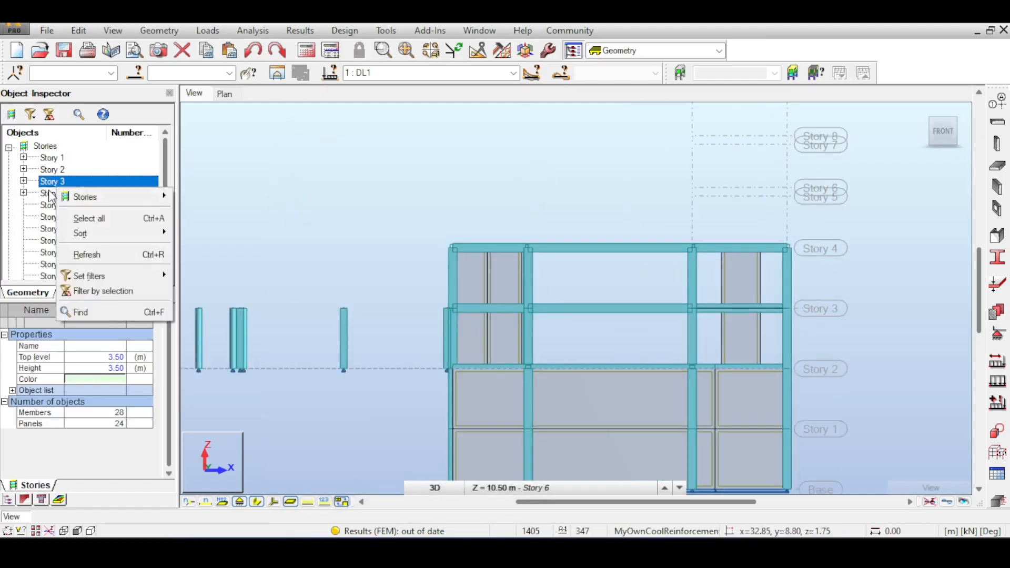
right_click(50, 193)
mouse_move(109, 206)
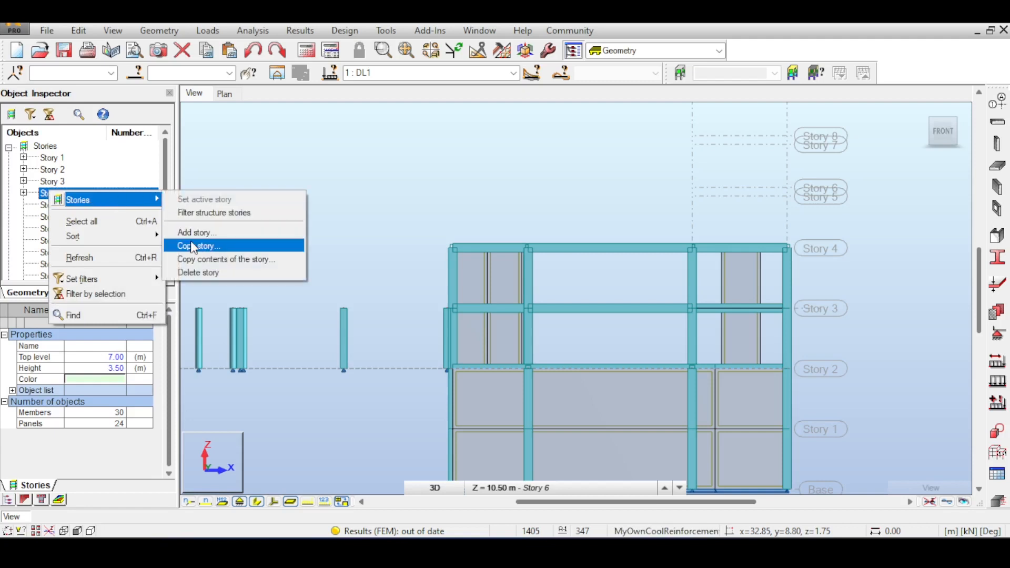
left_click(206, 262)
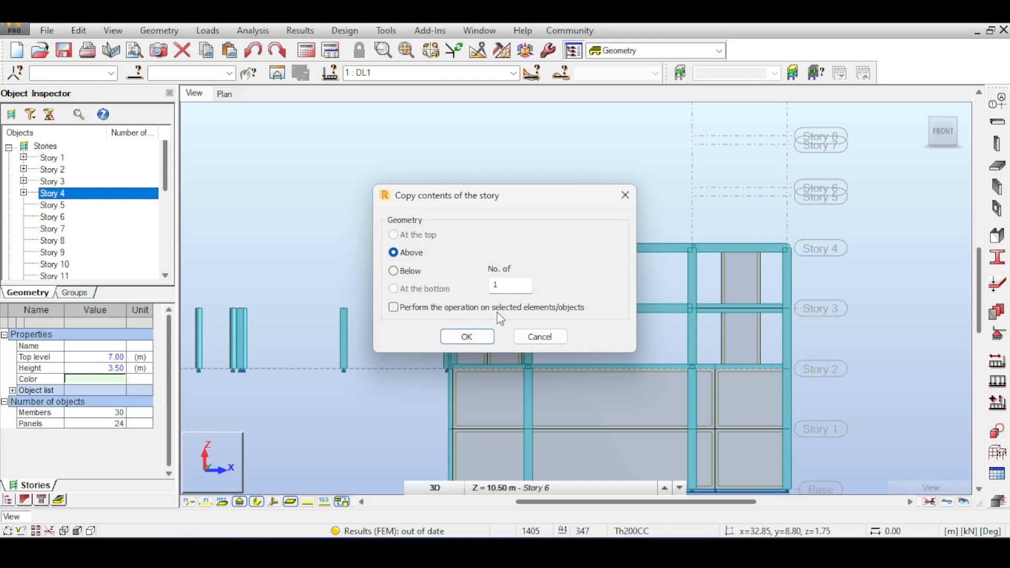
left_click(468, 339)
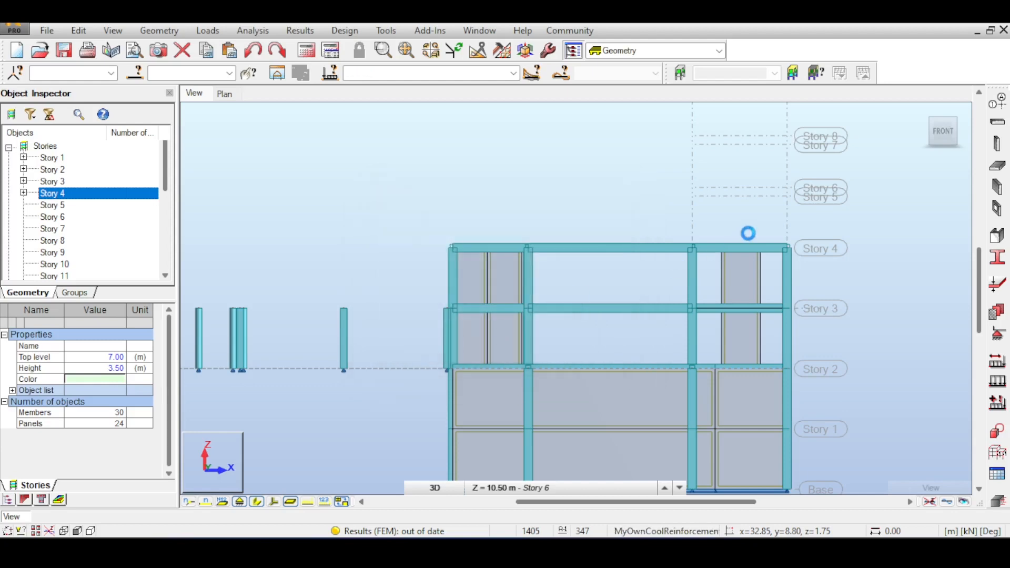
Step: Check the copied storey's height at Story 5 against the floor levels on the AutoCAD building section
scroll(849, 214, "up", 2)
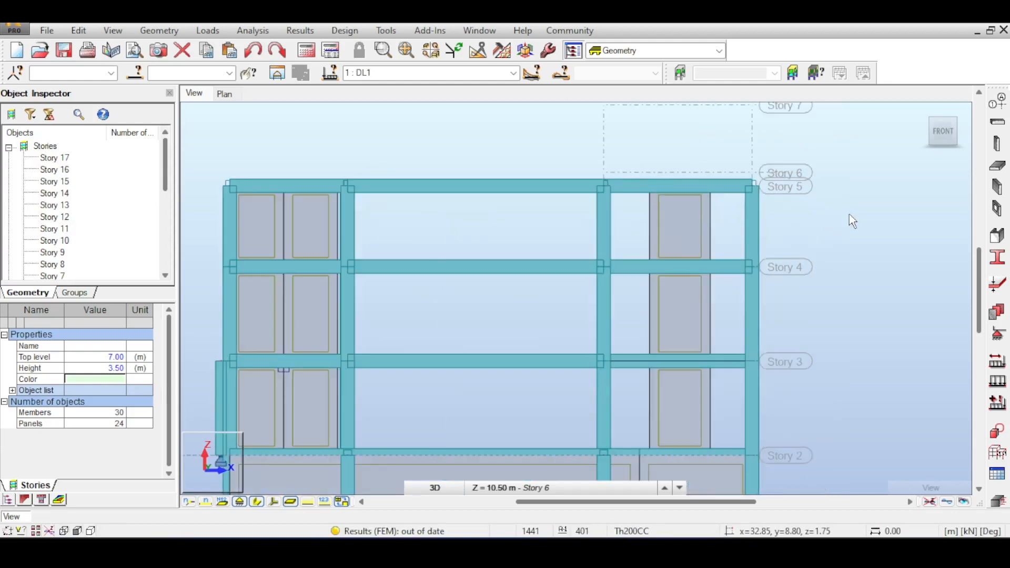
scroll(849, 213, "down", 2)
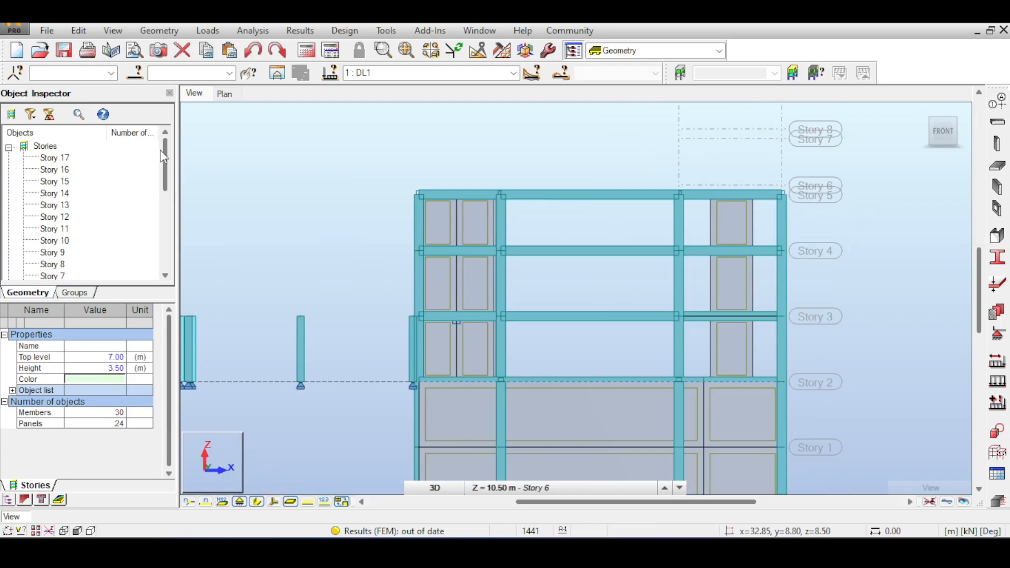
left_click_drag(165, 175, 182, 148)
scroll(789, 213, "up", 4)
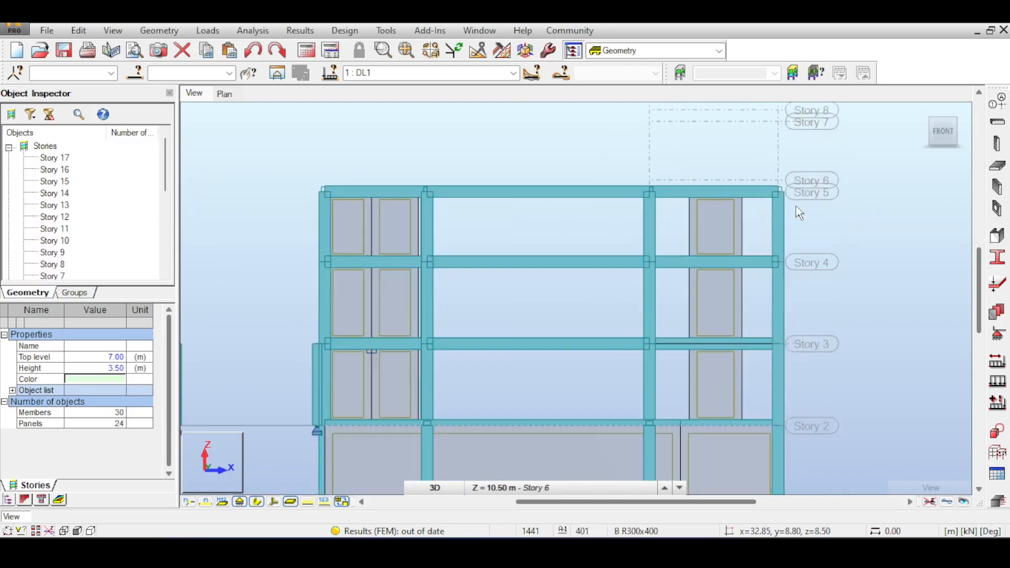
middle_click_drag(789, 221, 768, 231, "shift")
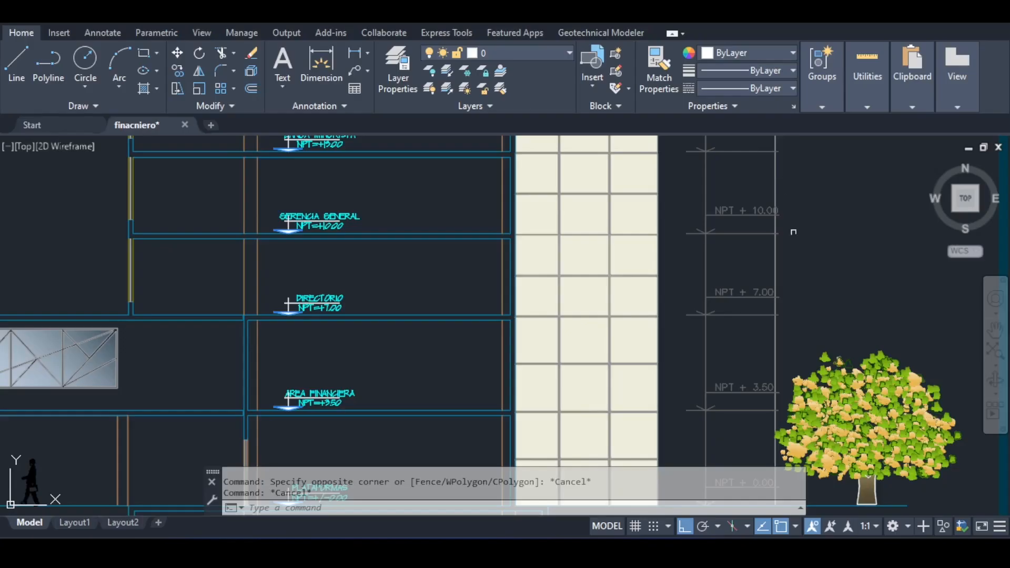
mouse_move(762, 221)
middle_mouse_down()
mouse_move(699, 275)
mouse_move(688, 376)
middle_mouse_up()
scroll(697, 288, "down", 2)
scroll(689, 264, "down", 4)
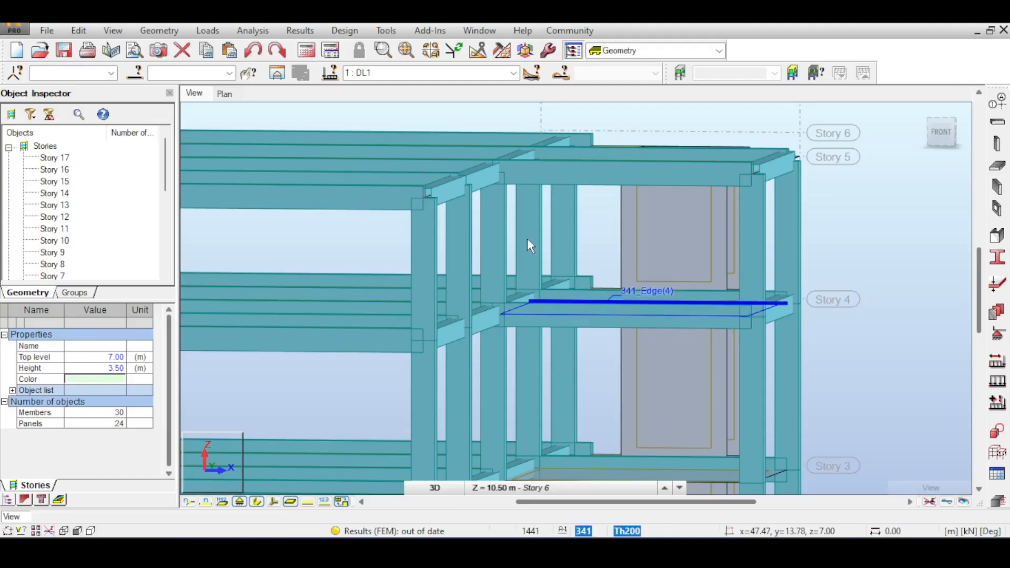
Step: Examine the copied Story 5 framing in Robot from above and from the front and right, including its outer corner bay
middle_click_drag(528, 238, 640, 238)
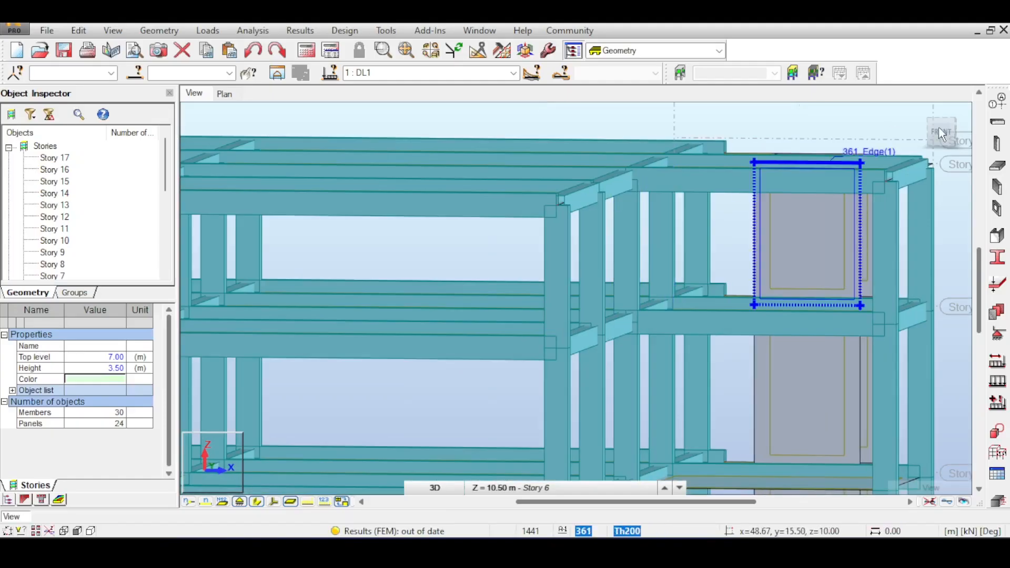
left_click_drag(943, 141, 935, 202)
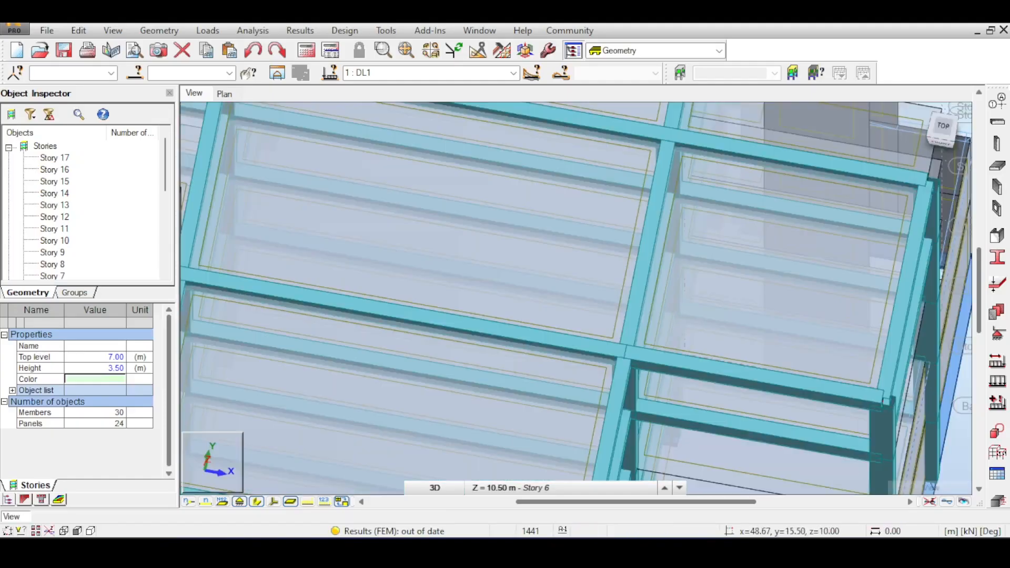
scroll(662, 218, "down", 4)
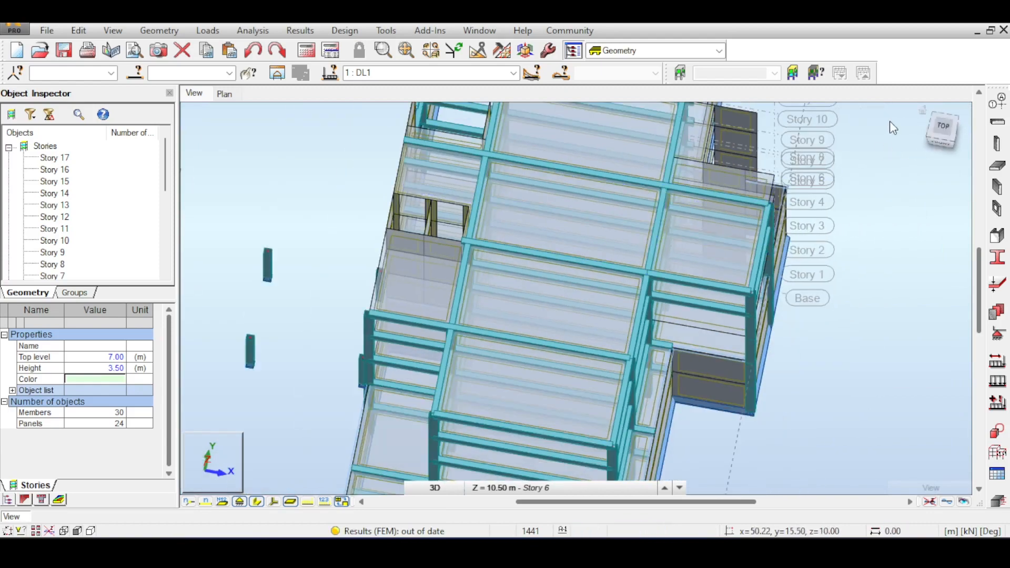
left_click(947, 142)
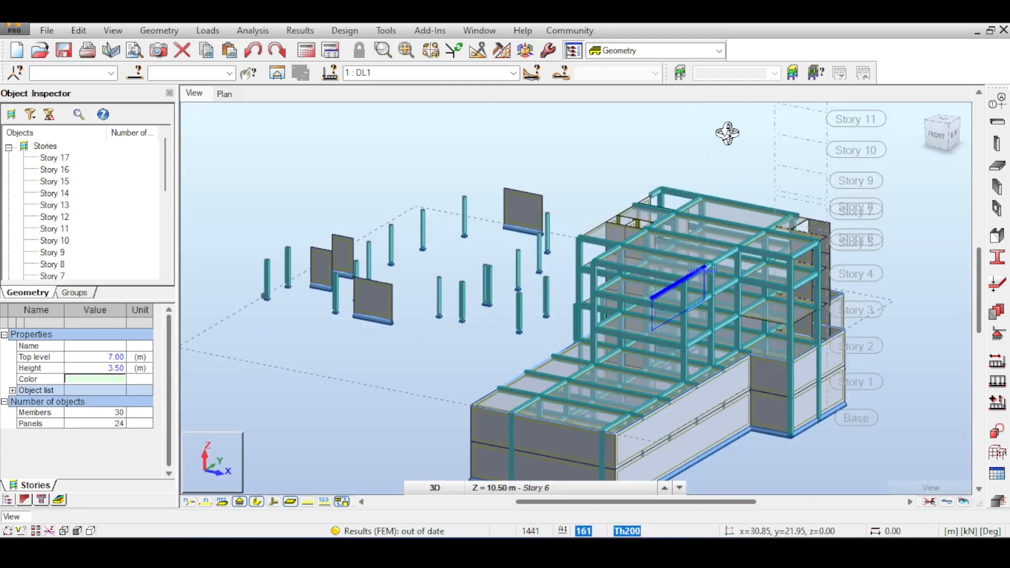
right_click(728, 131)
left_click(731, 136)
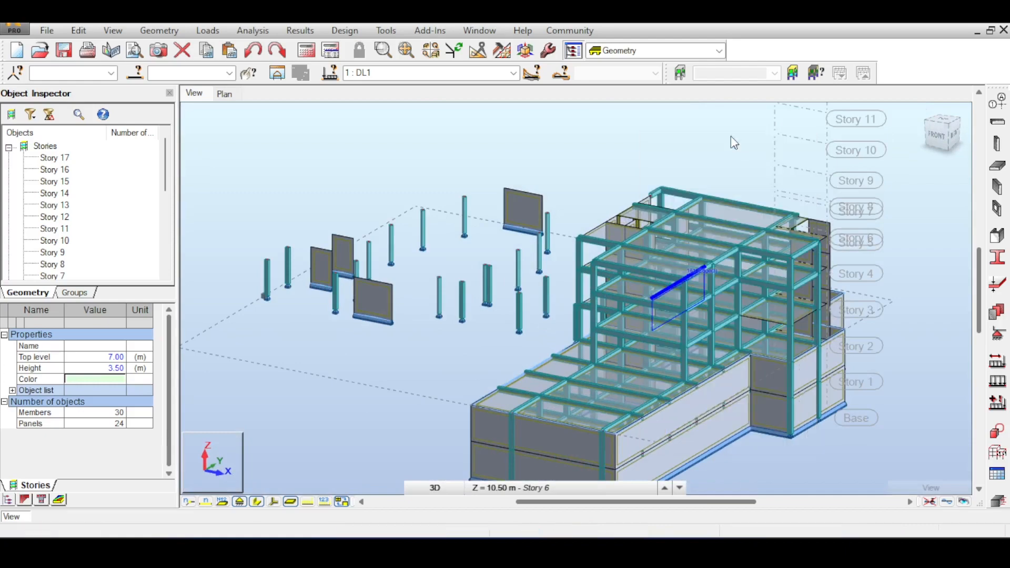
left_click(949, 137)
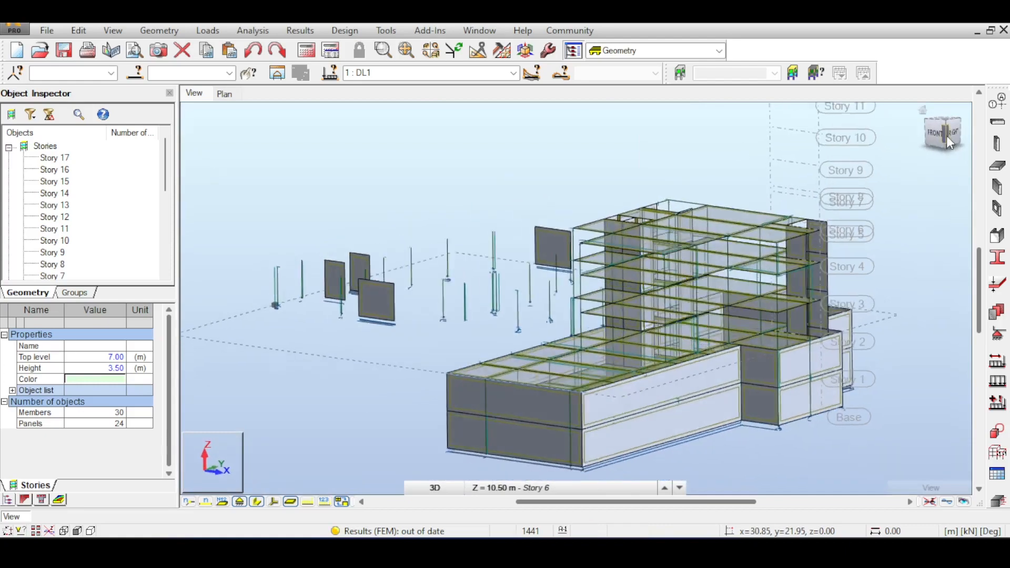
left_click(952, 136)
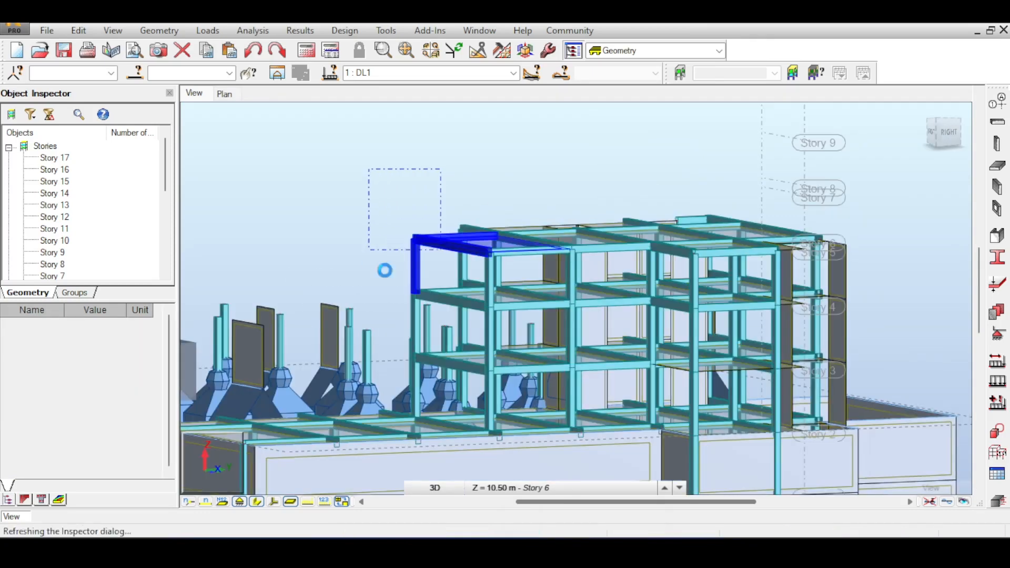
middle_click_drag(495, 184, 448, 172)
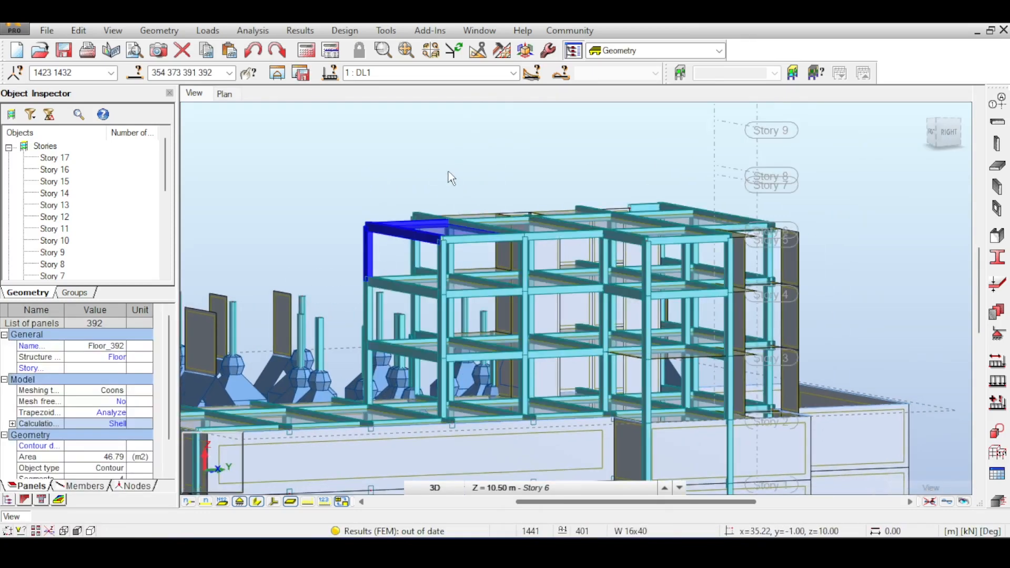
middle_click_drag(399, 144, 449, 149)
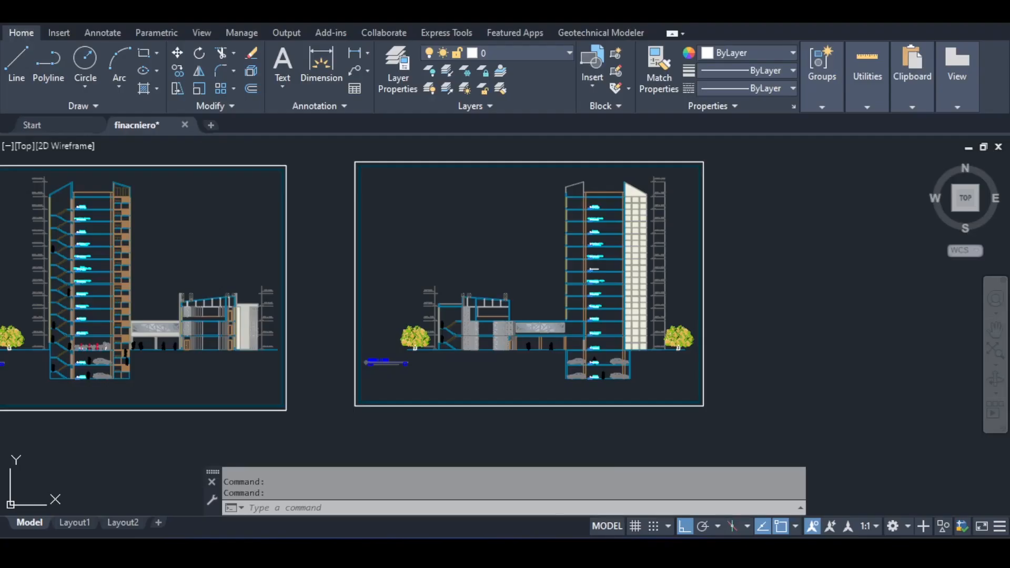
Step: Examine the dashed projection arc across the Área Financiera and the adjoining elevators on the AutoCAD second-level plan
scroll(350, 207, "down", 6)
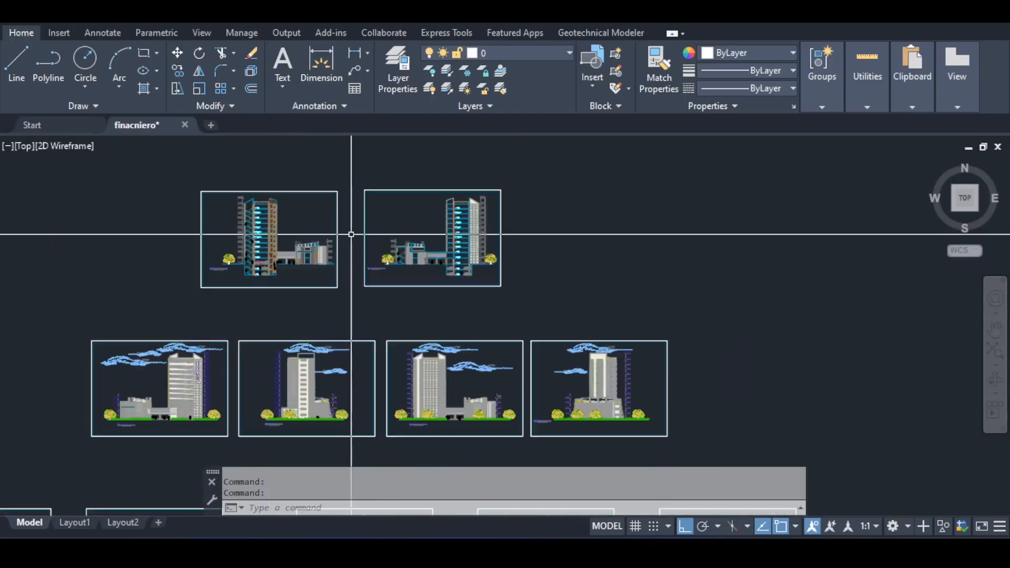
scroll(428, 392, "up", 8)
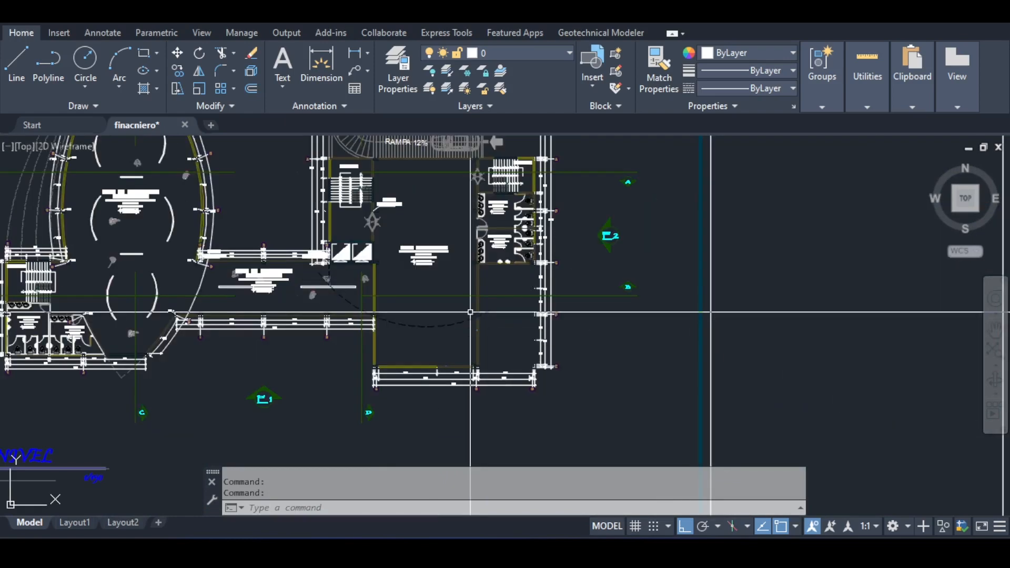
middle_click_drag(470, 313, 487, 285)
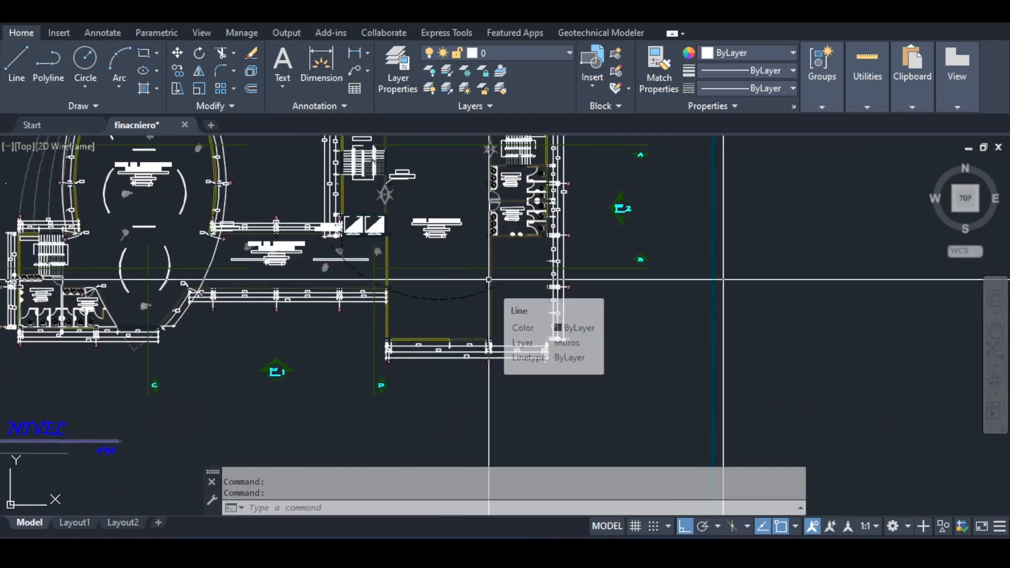
scroll(488, 285, "up", 4)
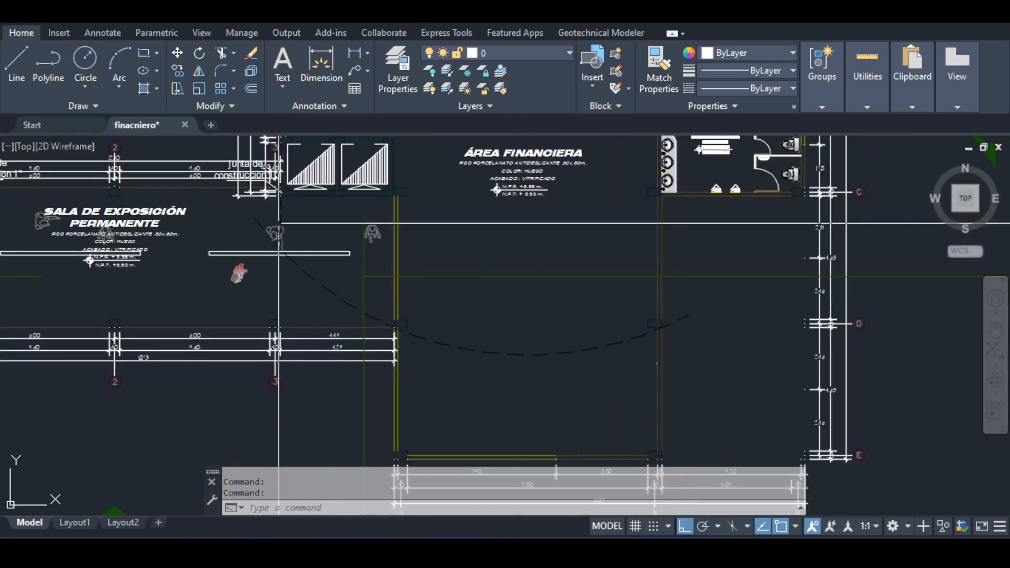
scroll(414, 331, "down", 2)
scroll(284, 280, "up", 5)
middle_click_drag(285, 280, 284, 193)
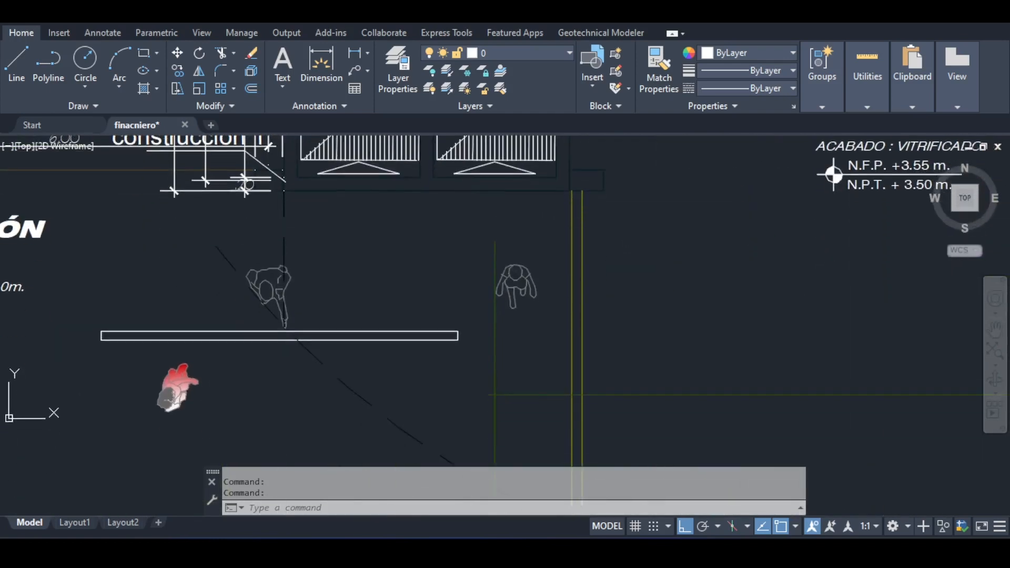
scroll(284, 220, "down", 3)
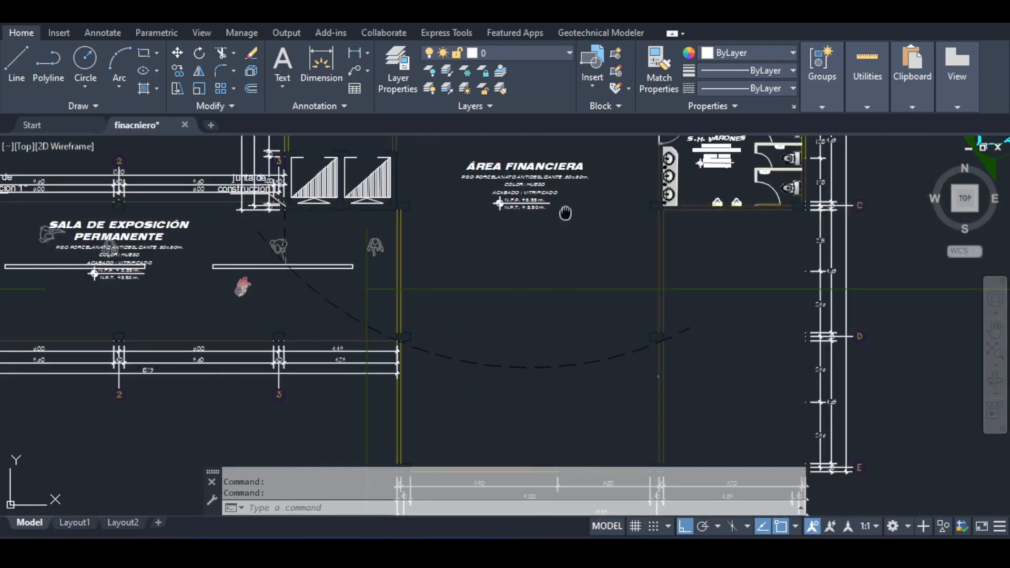
mouse_move(566, 214)
middle_mouse_down()
mouse_move(525, 297)
mouse_move(517, 222)
middle_mouse_up()
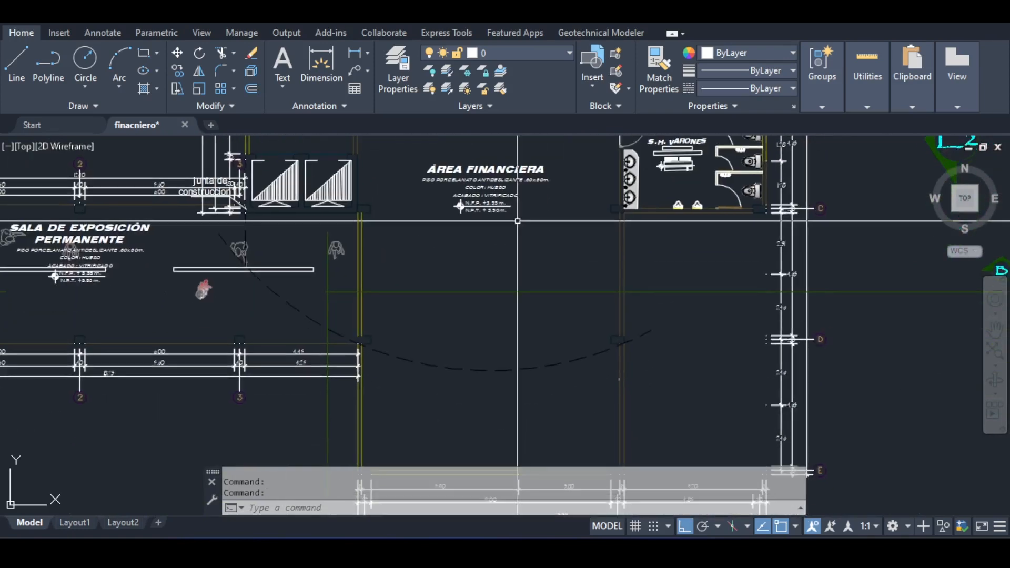
mouse_move(586, 551)
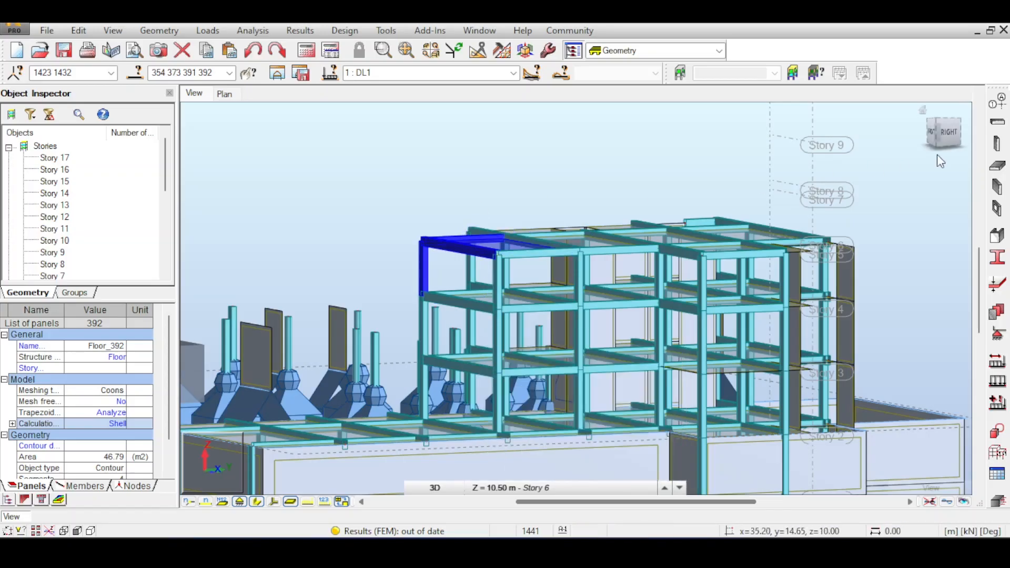
Step: Switch to Robot and delete the columns, beams and floor panel of the outer corner bay on the uppermost framed storey
mouse_move(474, 253)
middle_mouse_down("shift")
mouse_move(500, 337)
mouse_move(458, 411)
mouse_move(452, 248)
middle_mouse_up("shift")
left_click_drag(409, 179, 471, 256)
key("Delete")
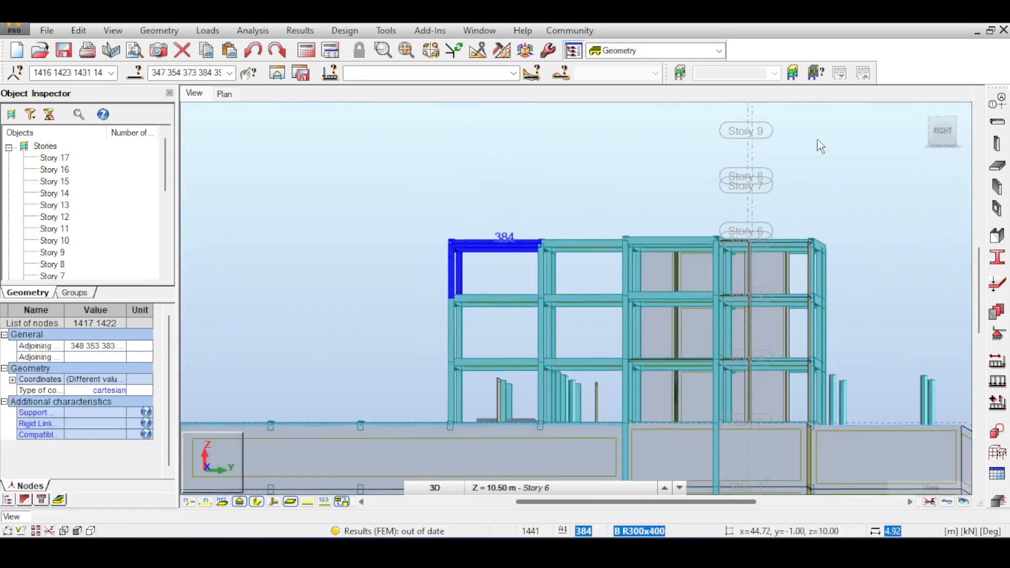
Step: Check the outer bay against the AutoCAD plan, then delete the end floor panel and outer column beside the top storey's elevator core
left_click_drag(943, 132, 581, 519)
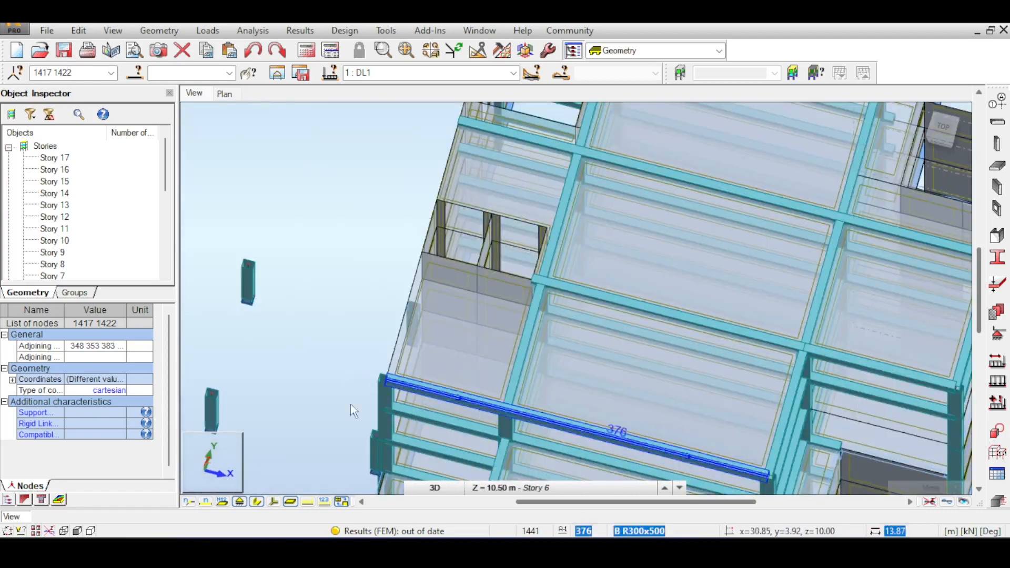
middle_click_drag(426, 361, 478, 276)
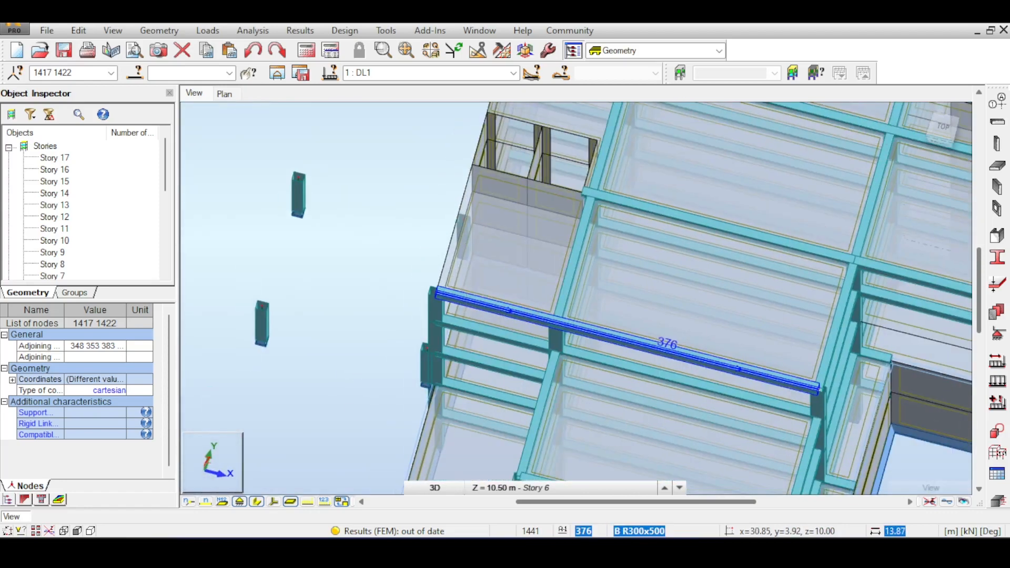
left_click(616, 458)
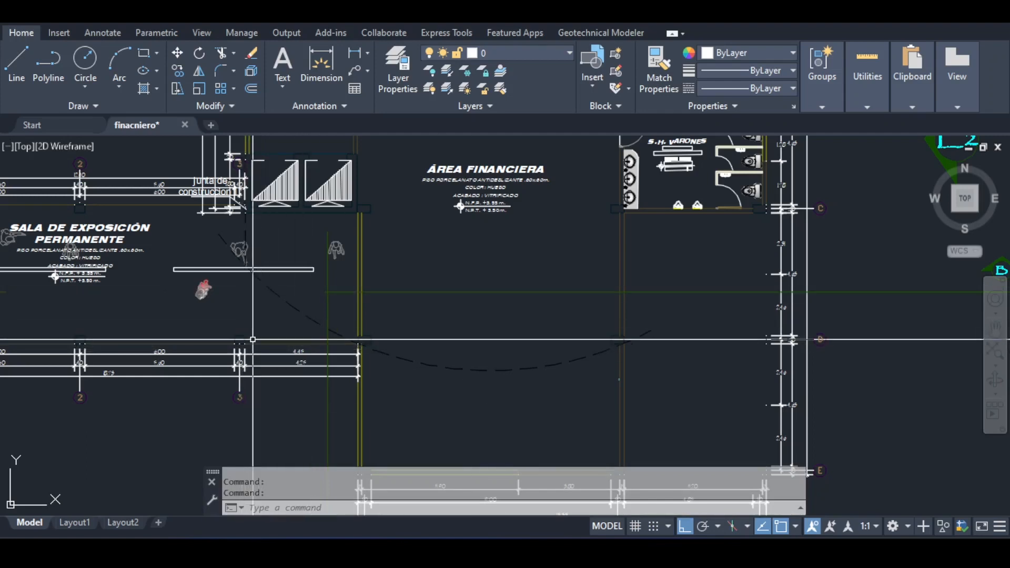
scroll(252, 343, "up", 2)
middle_click_drag(252, 343, 254, 405)
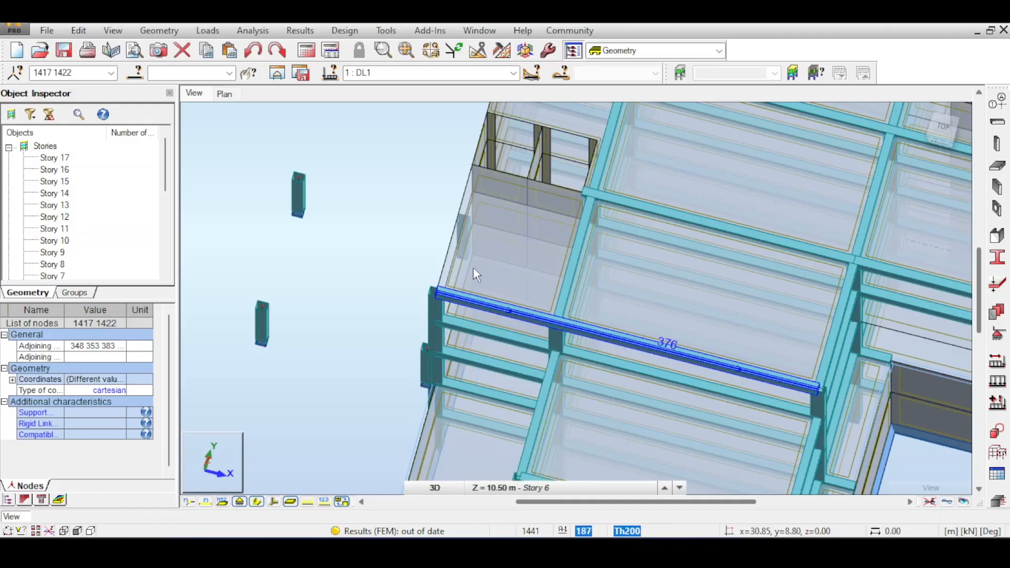
mouse_move(935, 137)
left_mouse_down()
mouse_move(942, 152)
mouse_move(934, 123)
left_mouse_up()
scroll(465, 342, "up", 3)
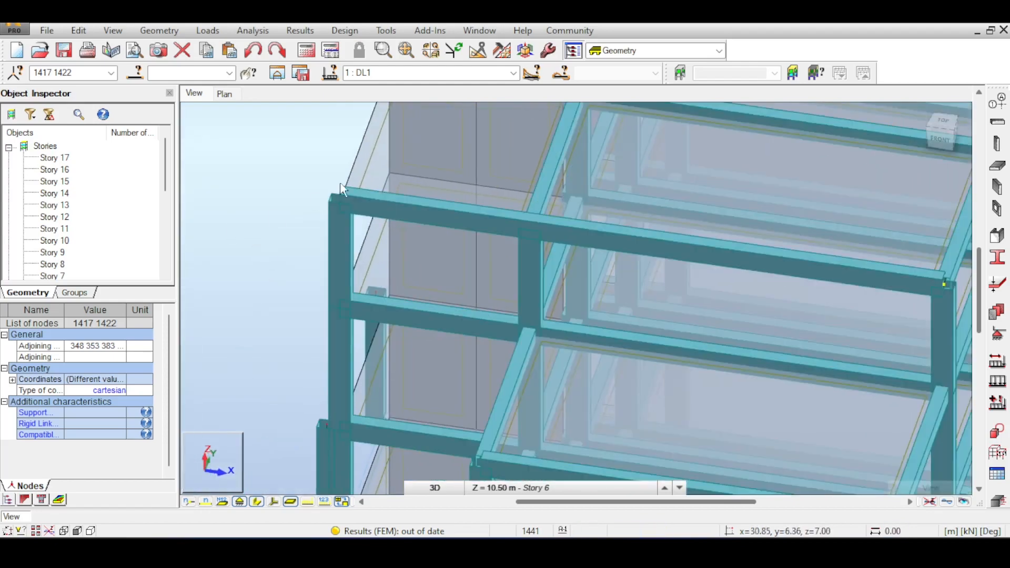
left_click_drag(365, 138, 308, 208)
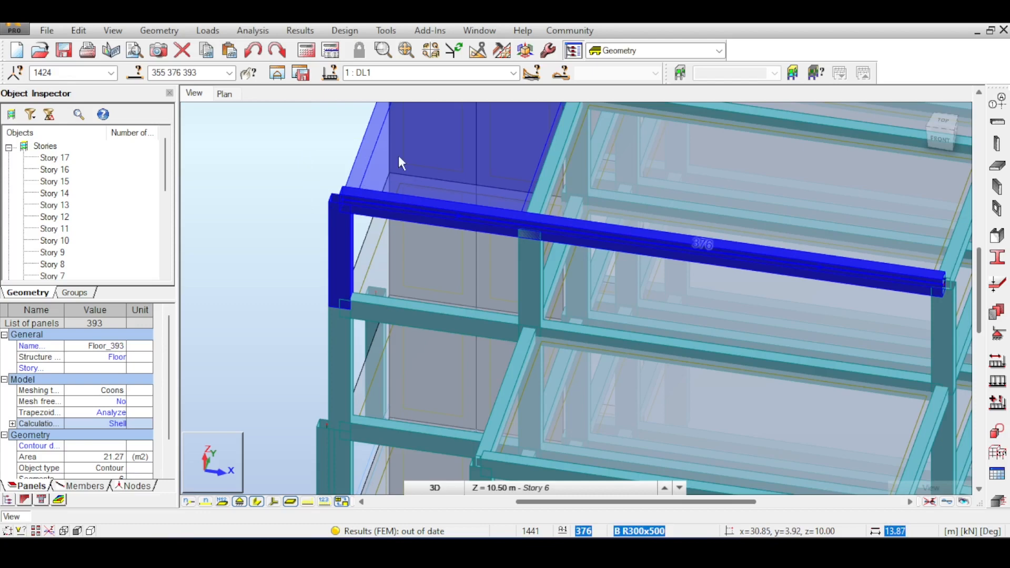
left_click(371, 143)
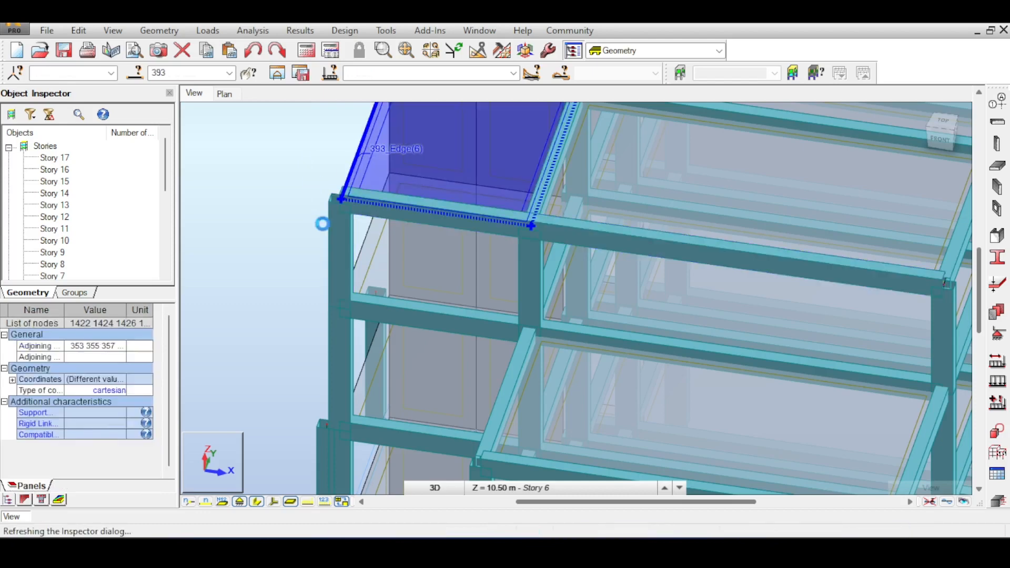
left_click(334, 239)
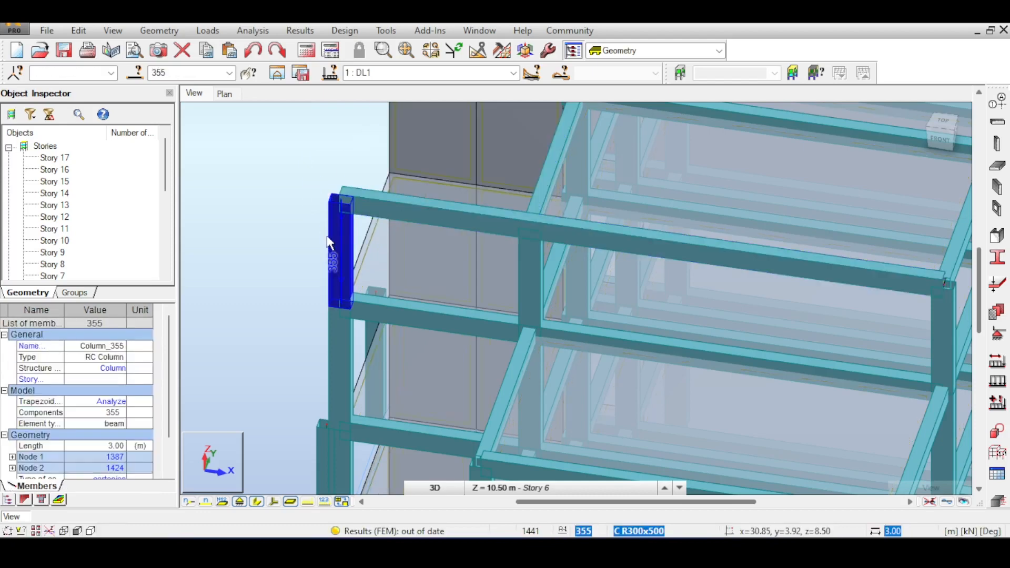
key("Delete")
middle_click_drag(389, 164, 365, 226)
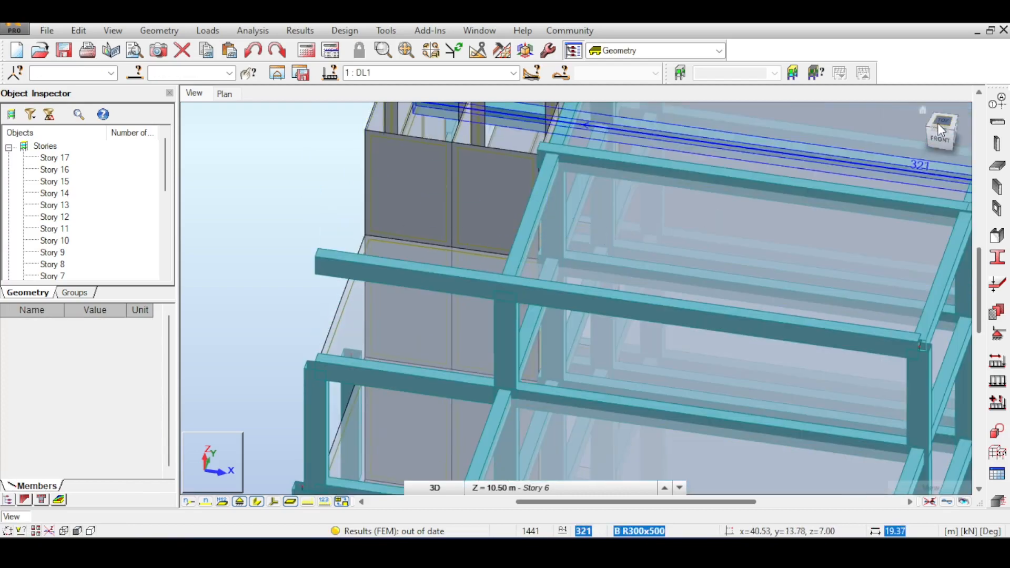
Step: Open the Polyline - Contour object definition in Contour mode and show its geometry settings
left_click_drag(938, 124, 932, 139)
middle_click_drag(730, 181, 651, 221)
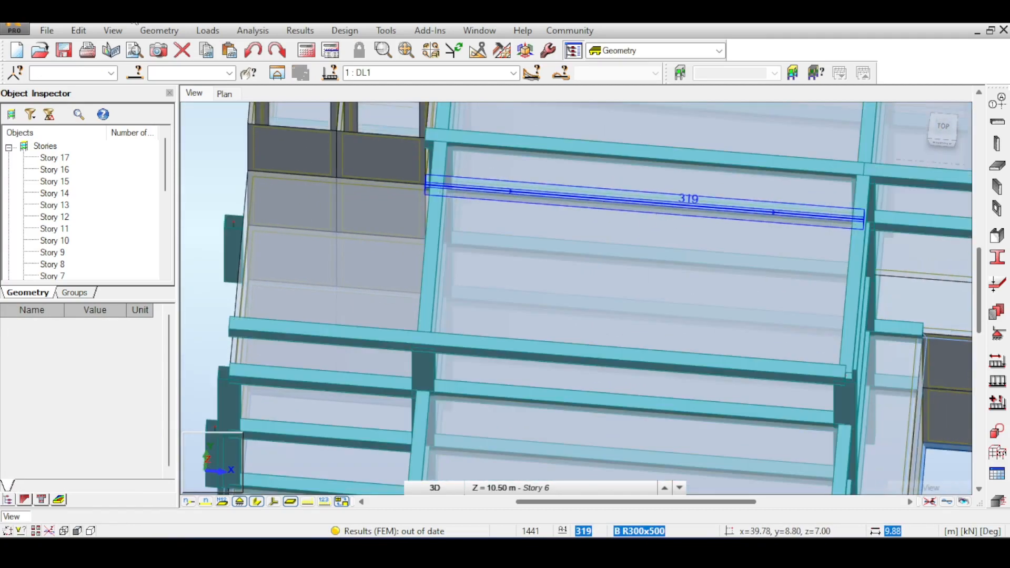
left_click(169, 31)
mouse_move(235, 143)
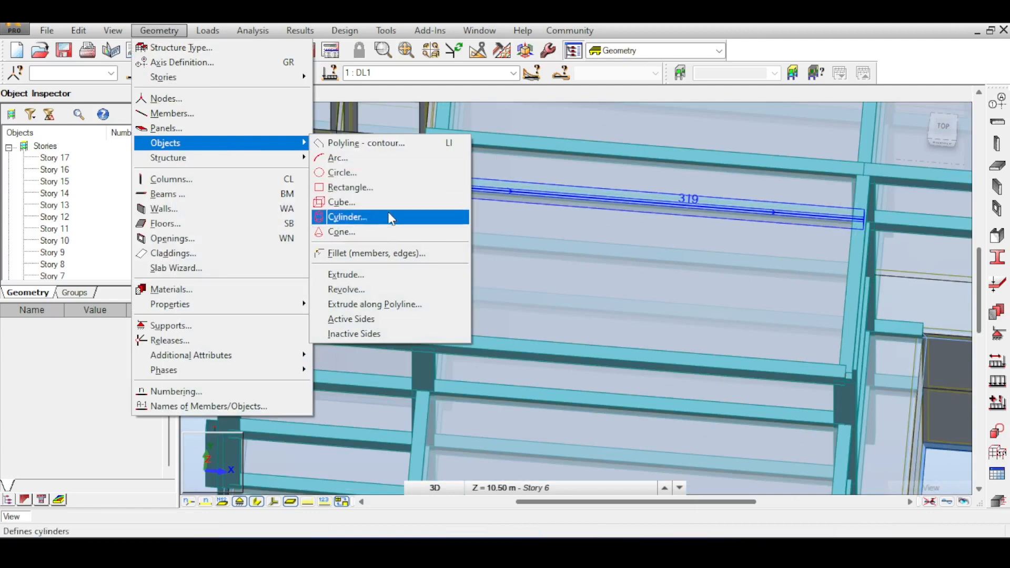
left_click(399, 148)
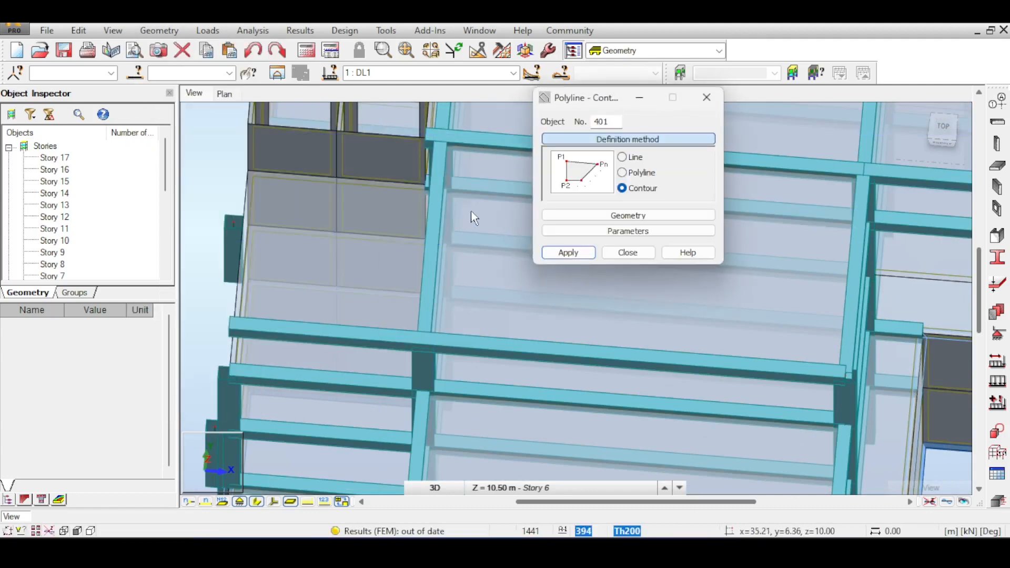
left_click(637, 217)
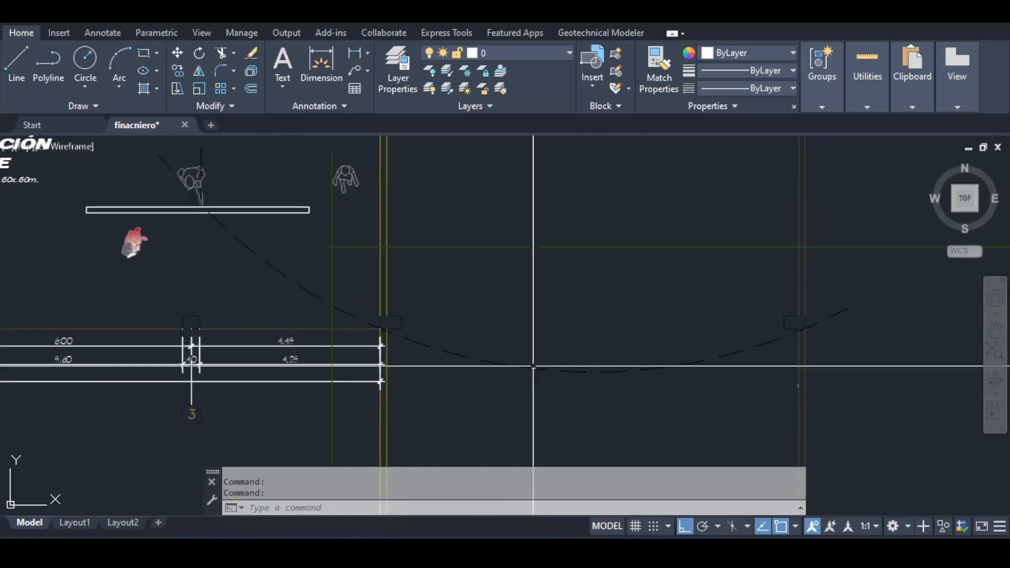
left_click_drag(531, 363, 605, 316)
mouse_move(475, 359)
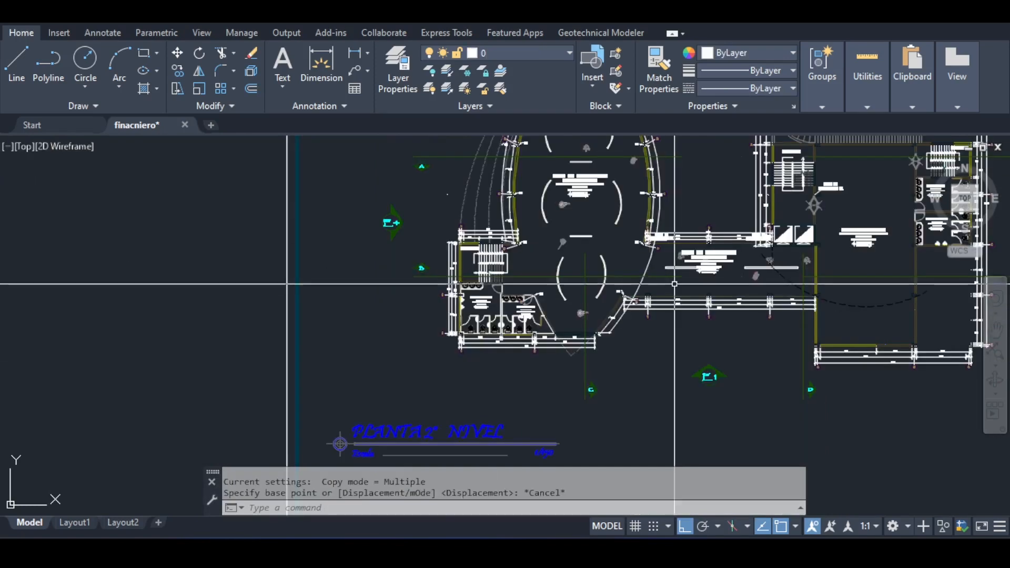
key("Escape")
Step: Copy the dashed projection arc and the elevator core outline straight down into empty drawing space, using the core's lower corner as base point
scroll(676, 274, "up", 4)
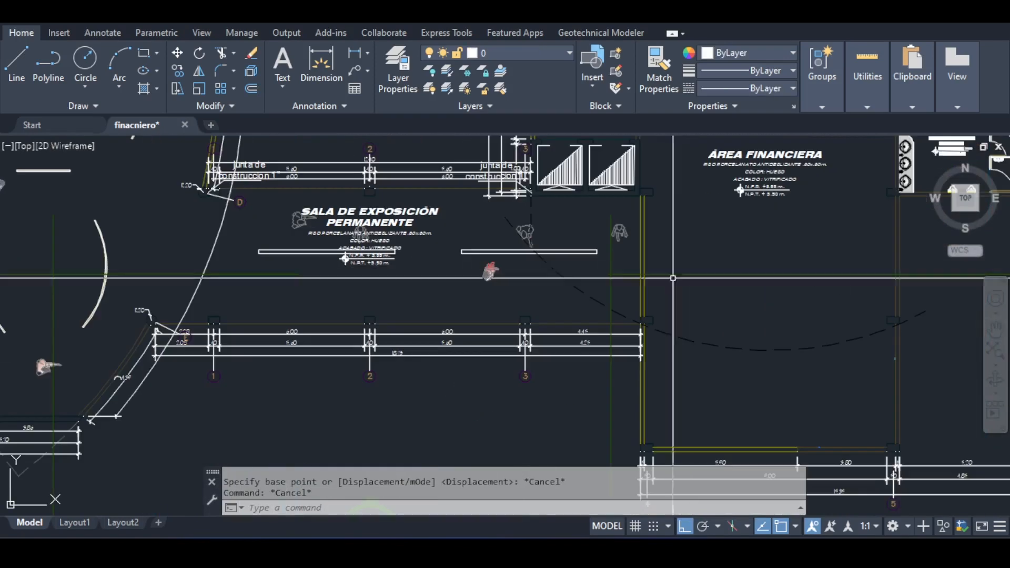
left_click(594, 278)
left_click(566, 297)
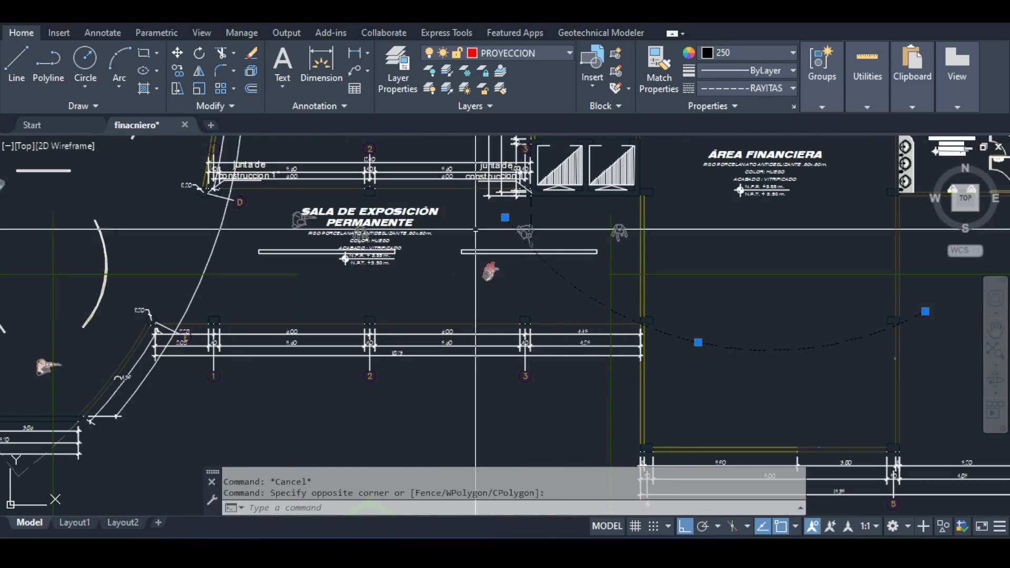
scroll(669, 138, "up", 4)
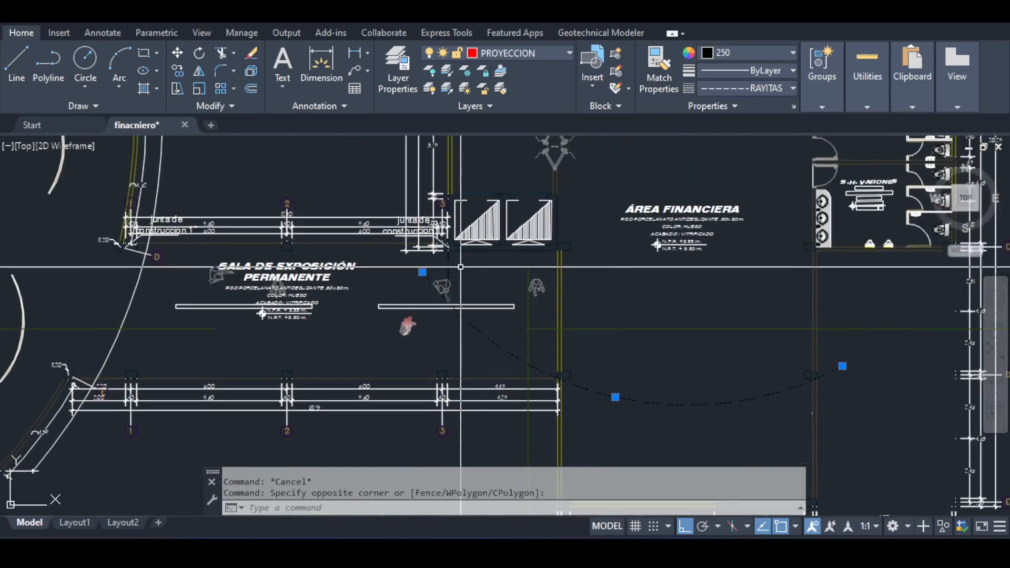
scroll(441, 237, "up", 4)
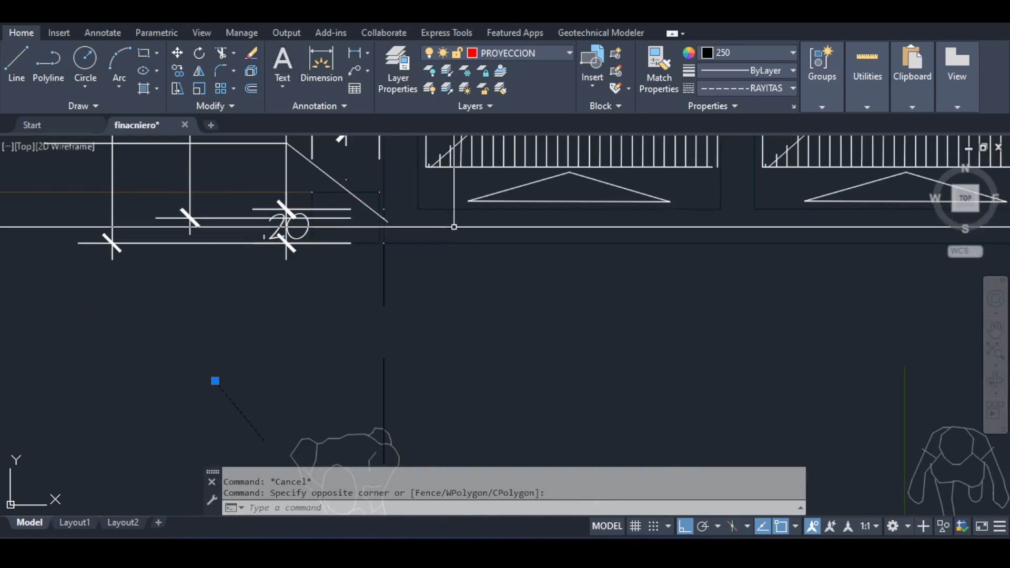
left_click(453, 227)
left_click(363, 230)
left_click(177, 71)
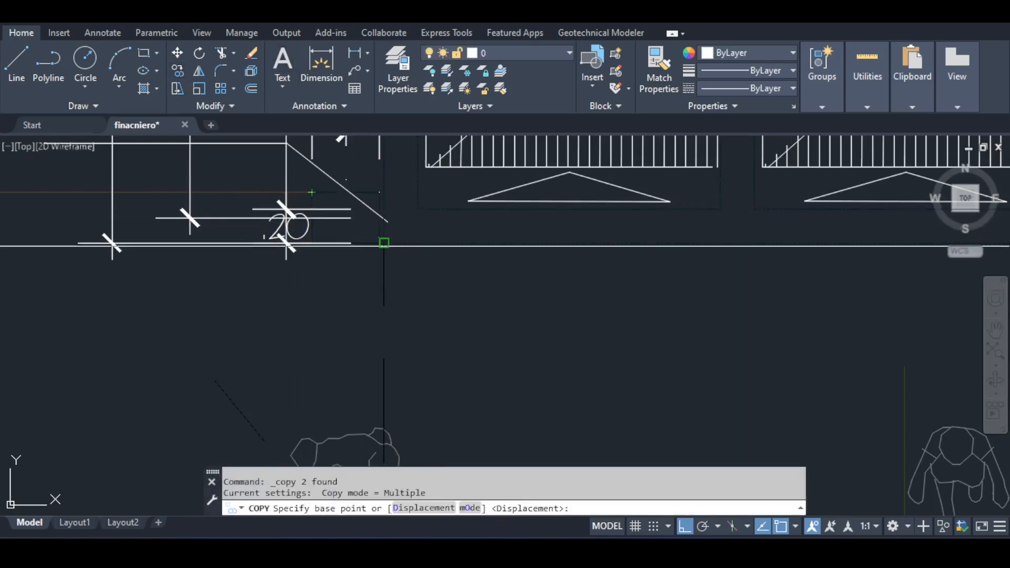
left_click(388, 246)
scroll(388, 246, "down", 6)
scroll(368, 211, "up", 8)
left_click(376, 214)
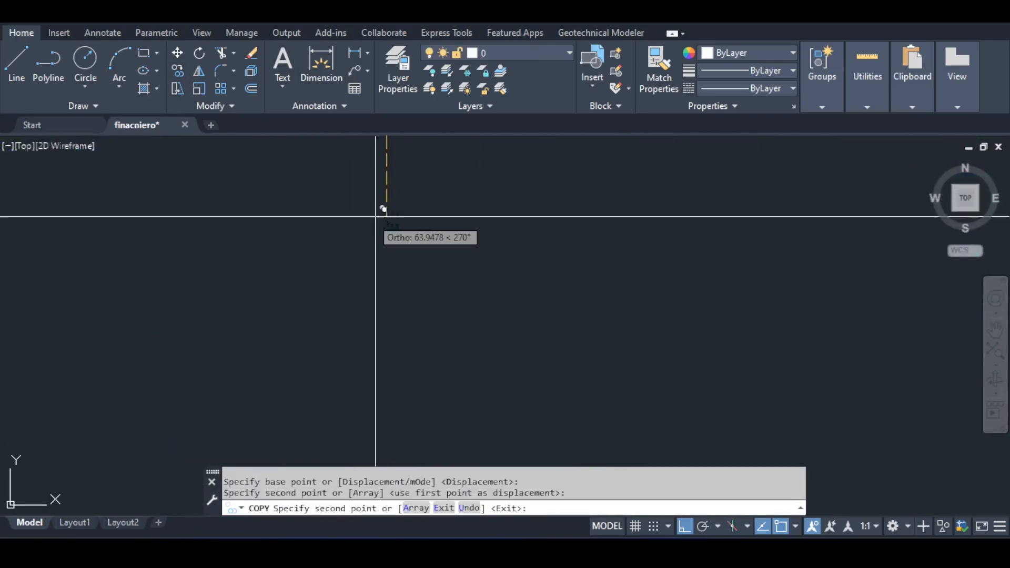
key("Escape")
key("Escape")
Step: Move the copied arc and elevator core outline from the core's lower-left corner to the origin 0,0
scroll(429, 230, "up", 4)
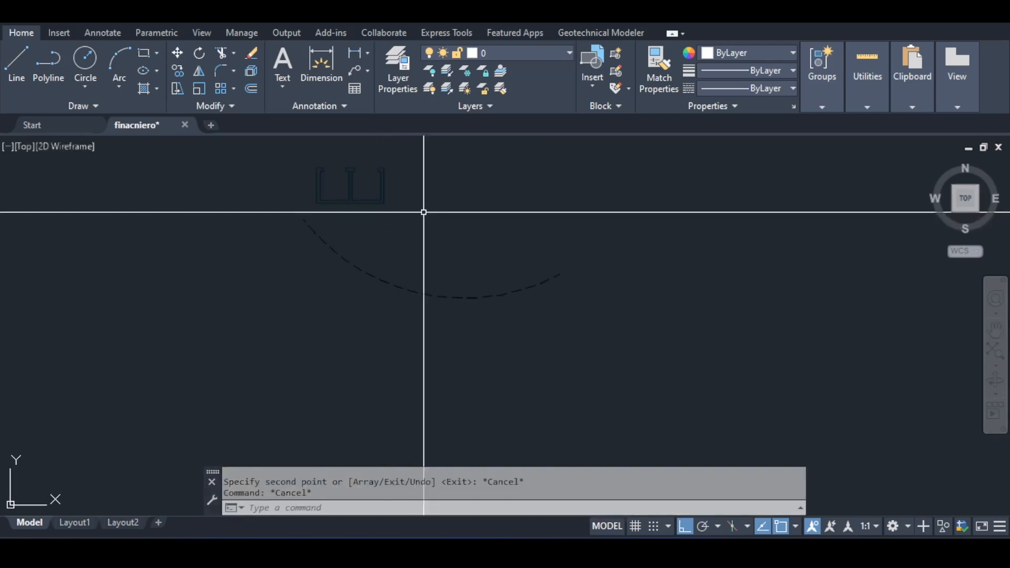
middle_click_drag(438, 232, 466, 290)
left_click(452, 226)
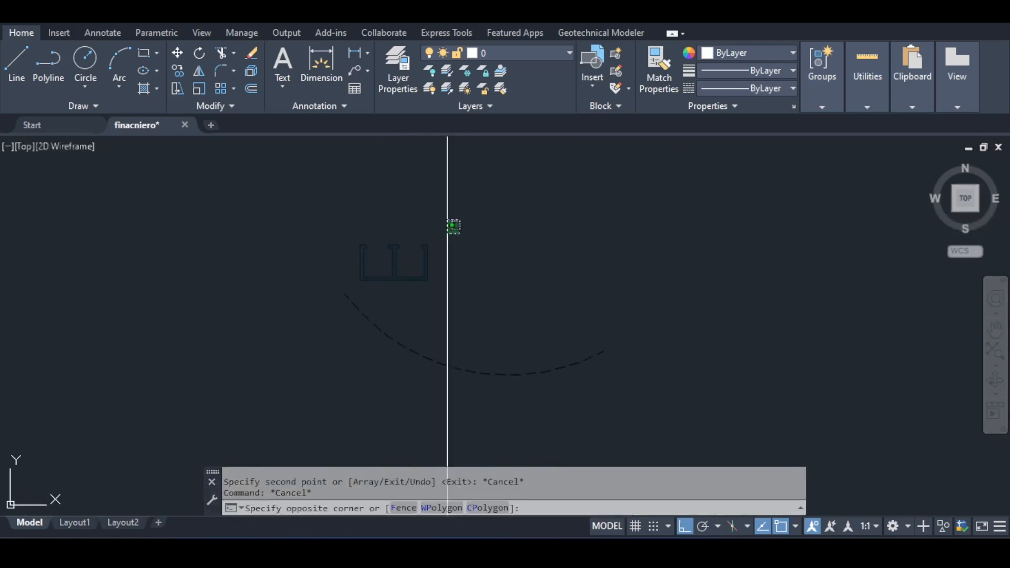
left_click(327, 293)
type("mo")
key("Return")
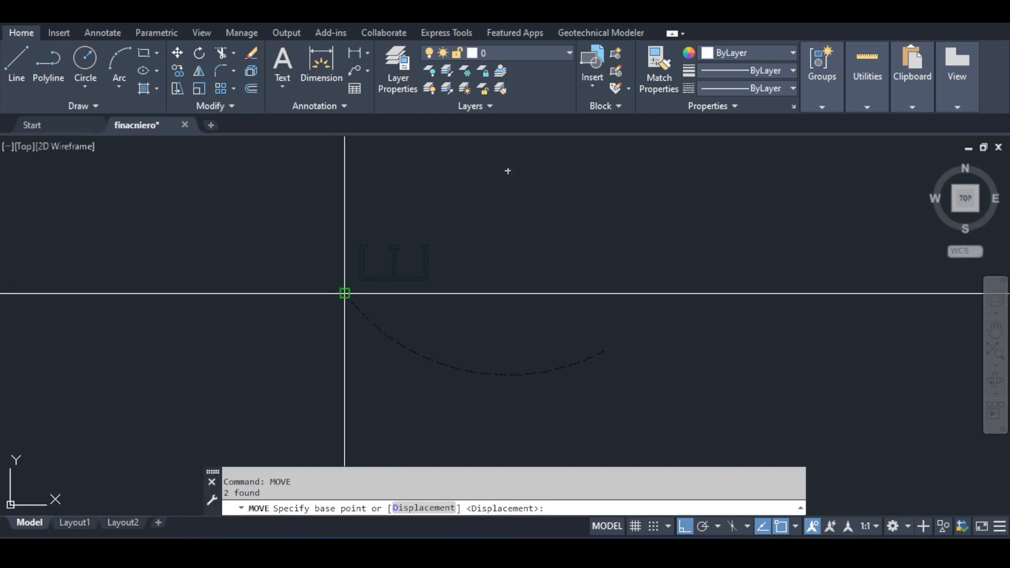
scroll(350, 284, "up", 5)
left_click(348, 275)
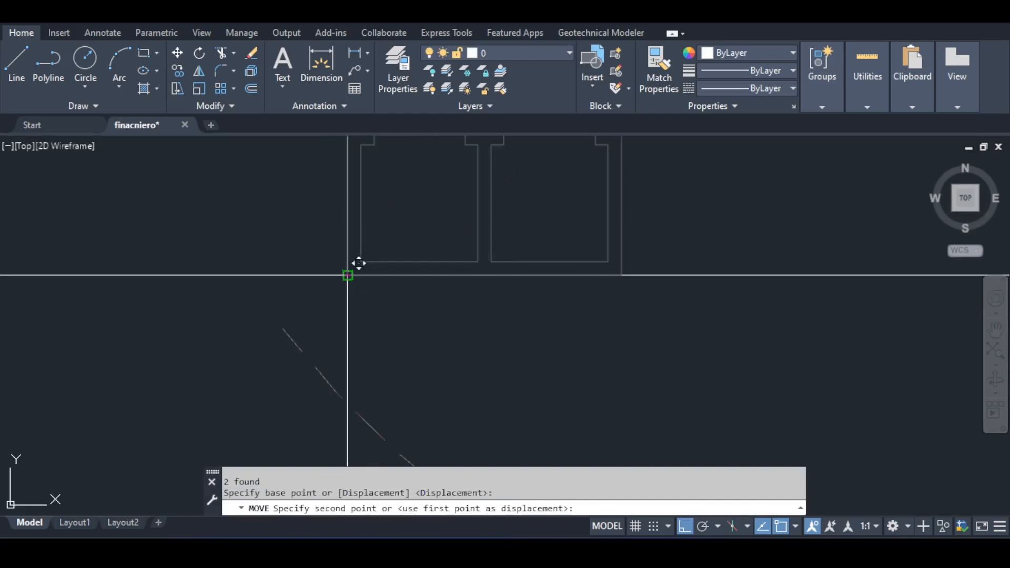
type("0,0")
key("Return")
Step: Locate the moved arc and elevator core outline at the origin and regenerate the drawing to smooth the arc's display
middle_click(509, 270)
middle_click(509, 269)
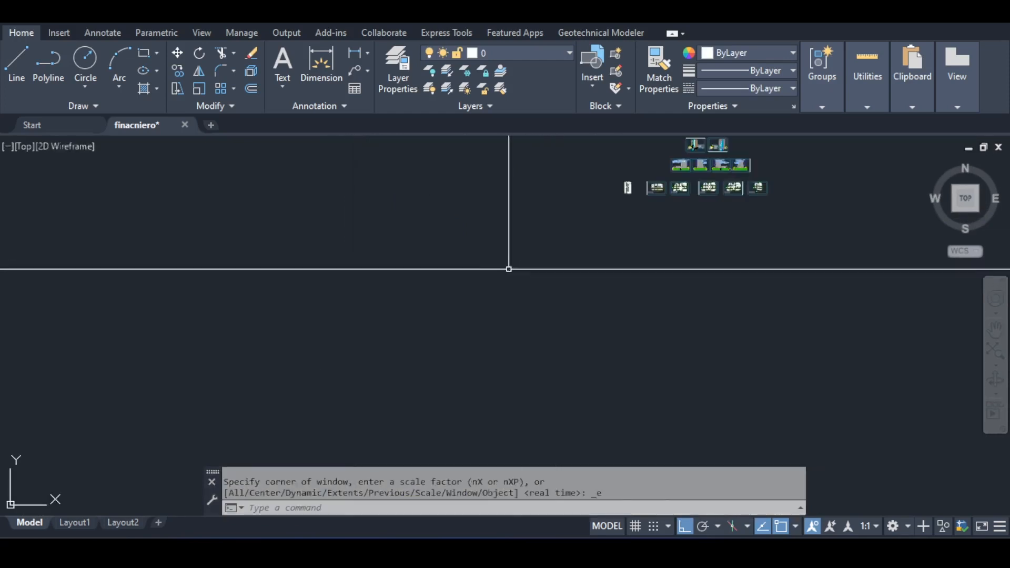
middle_click_drag(484, 267, 576, 208)
middle_click_drag(429, 345, 451, 276)
scroll(431, 320, "up", 8)
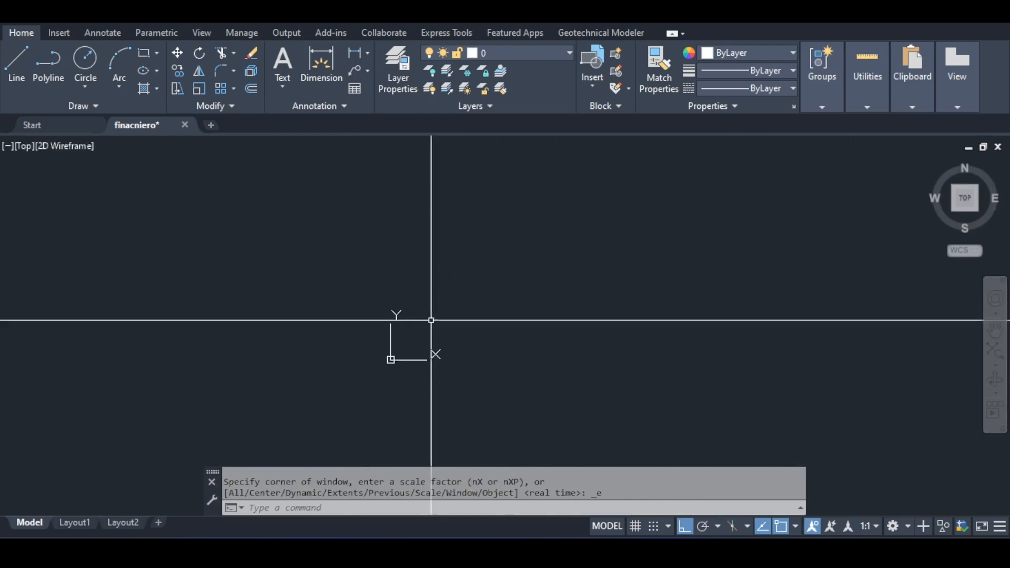
middle_click_drag(242, 387, 354, 287)
scroll(354, 286, "up", 5)
mouse_move(329, 363)
middle_mouse_down()
mouse_move(403, 267)
mouse_move(379, 257)
middle_mouse_up()
scroll(390, 327, "up", 4)
scroll(412, 305, "up", 4)
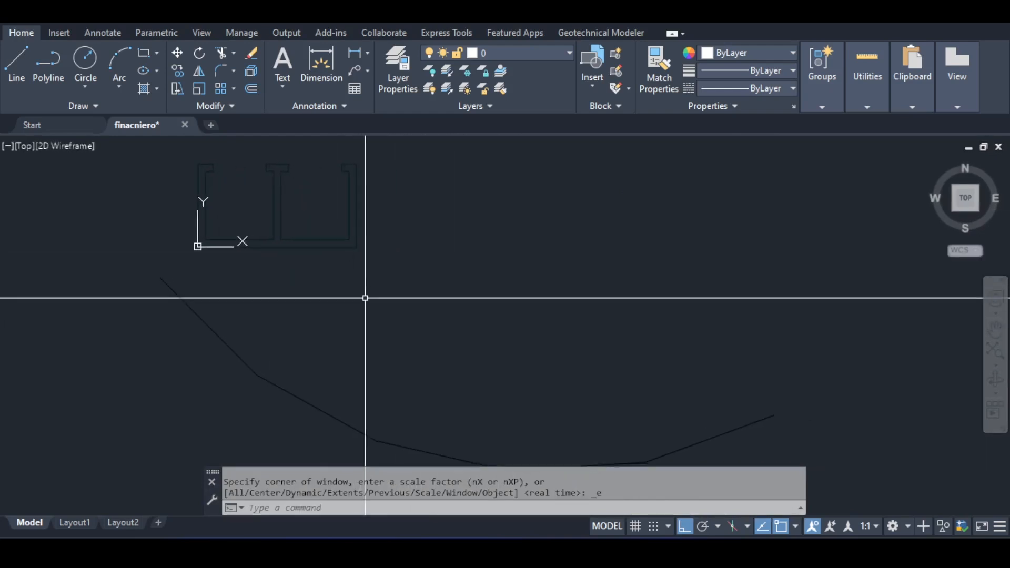
type("re")
key("Return")
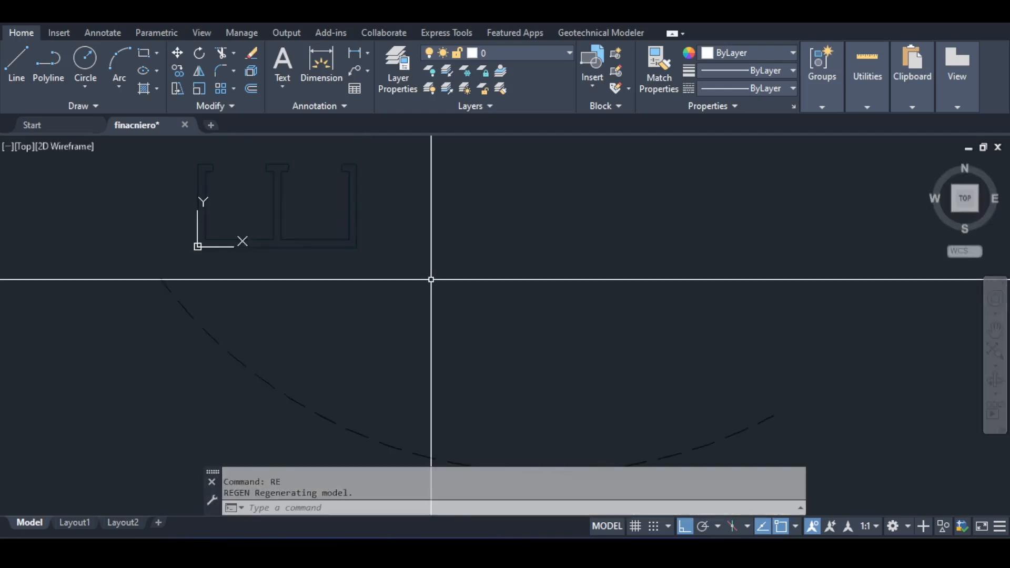
Step: Check the projection arc's end points and midpoint by selecting it, then clear the selection
mouse_move(431, 277)
middle_mouse_down()
mouse_move(427, 249)
mouse_move(493, 259)
middle_mouse_up()
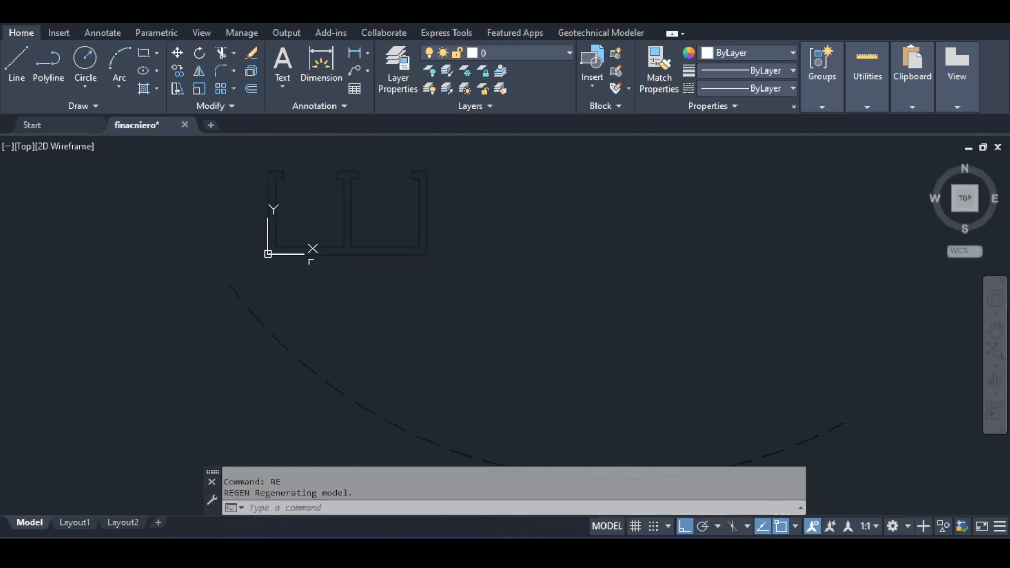
key("Escape")
middle_click_drag(545, 425, 518, 336)
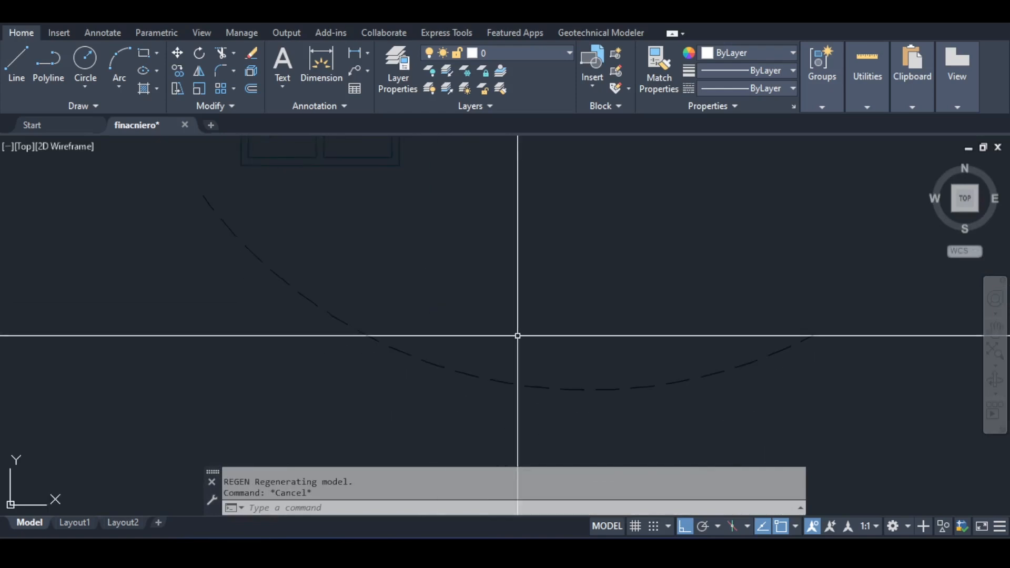
left_click(518, 336)
left_click(481, 379)
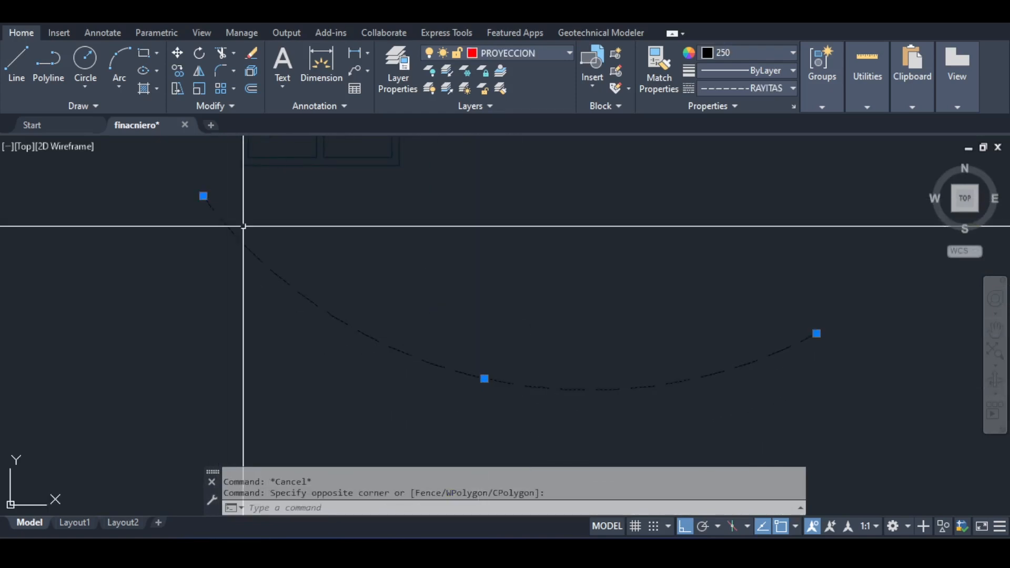
key("Escape")
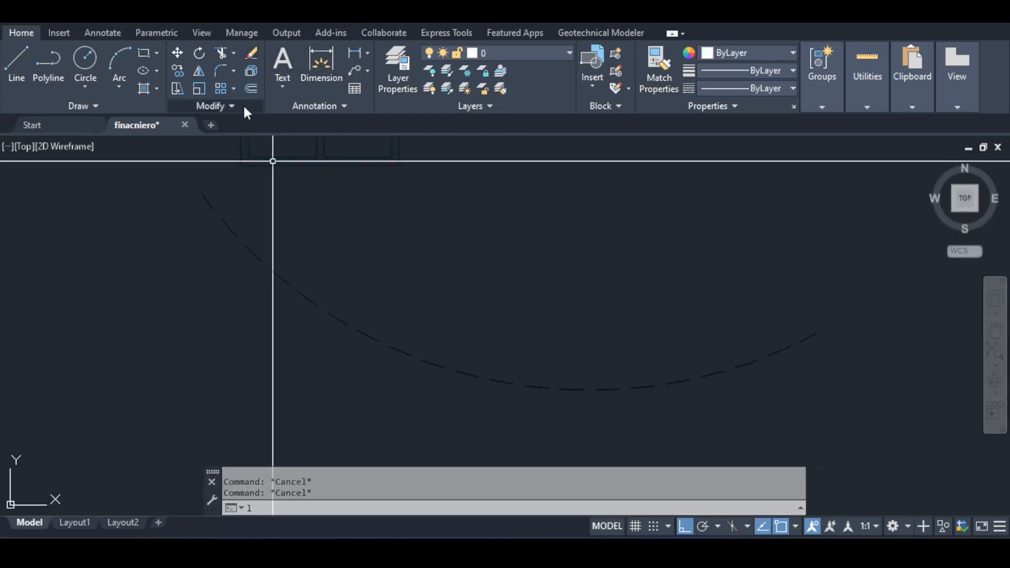
Step: Draw a vertical line from the elevator core's lower-left corner straight down across the projection arc, and turn Ortho off
right_click(243, 103)
key("Escape")
type("L")
key("Return")
left_click(240, 165)
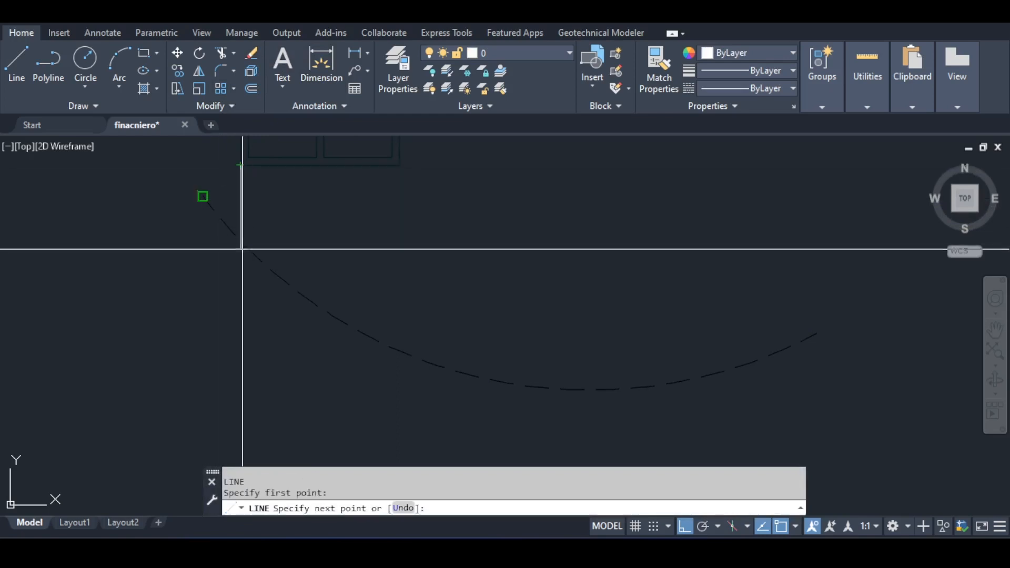
key("F8")
scroll(310, 263, "down", 3)
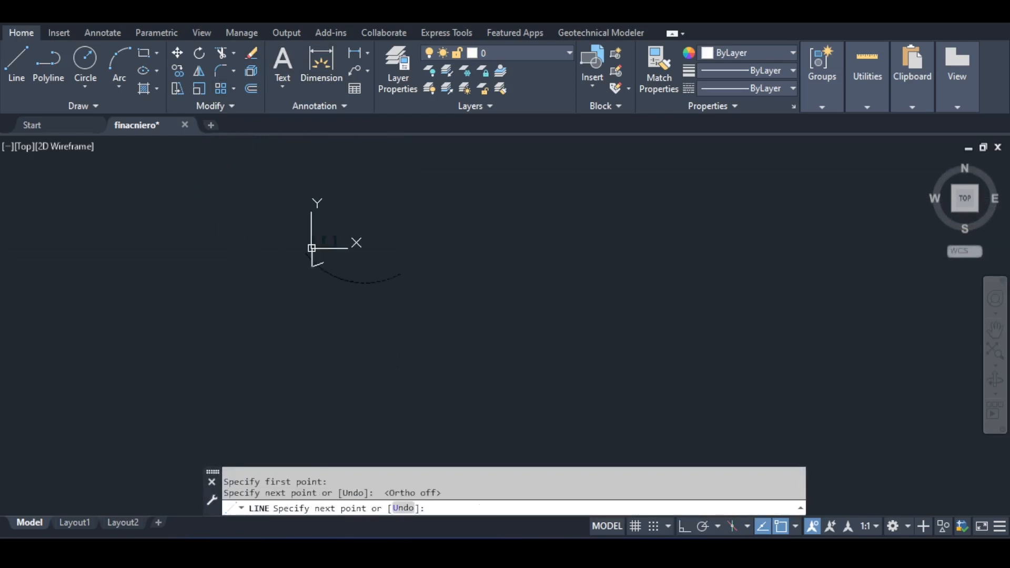
key("Escape")
Step: Check on the floor plan how the curved edge runs across the bays beside the Área Financiera
scroll(310, 258, "down", 5)
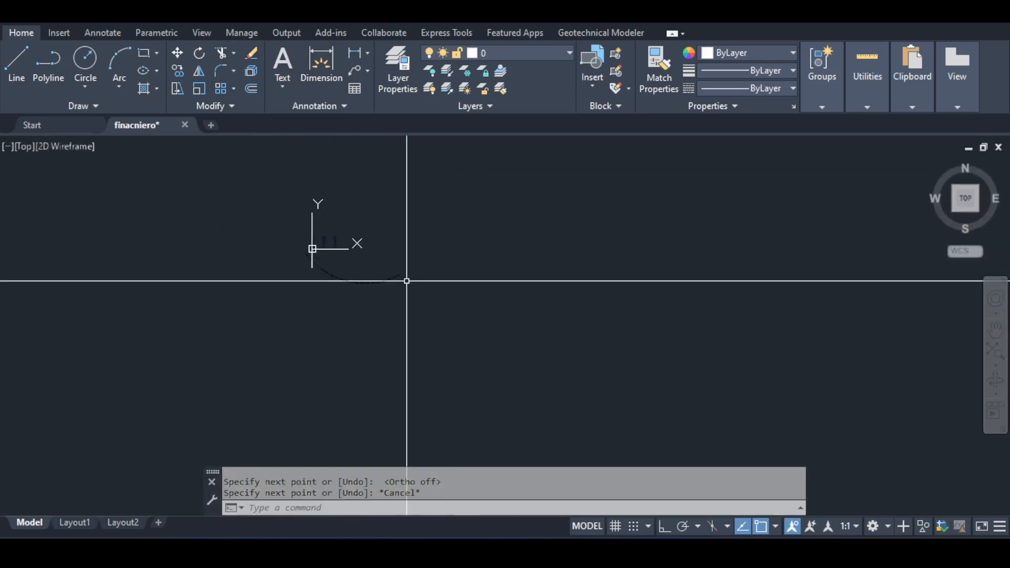
middle_click_drag(398, 281, 108, 459)
middle_click_drag(372, 329, 295, 460)
scroll(295, 460, "down", 5)
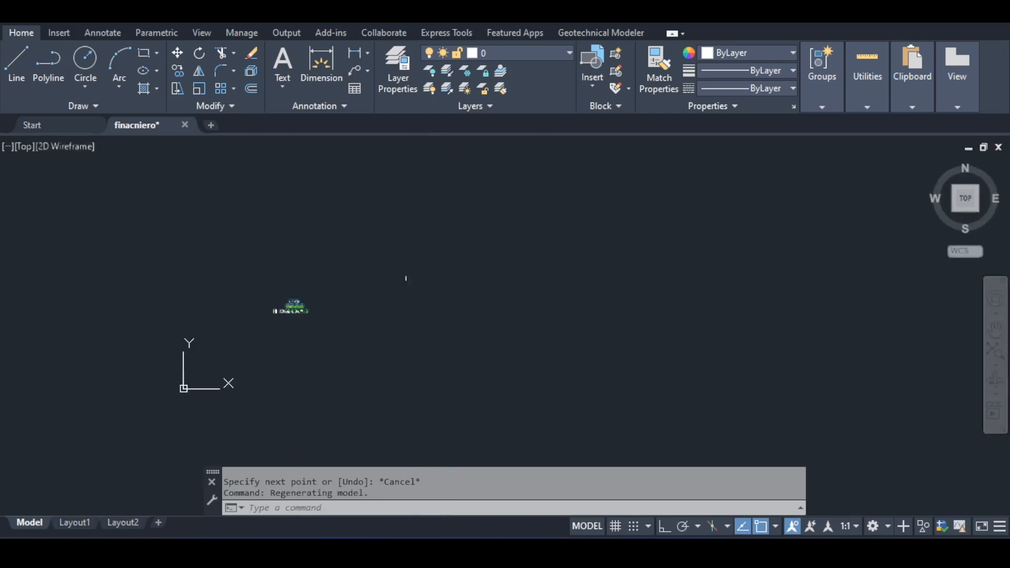
scroll(293, 289, "up", 8)
scroll(575, 295, "up", 10)
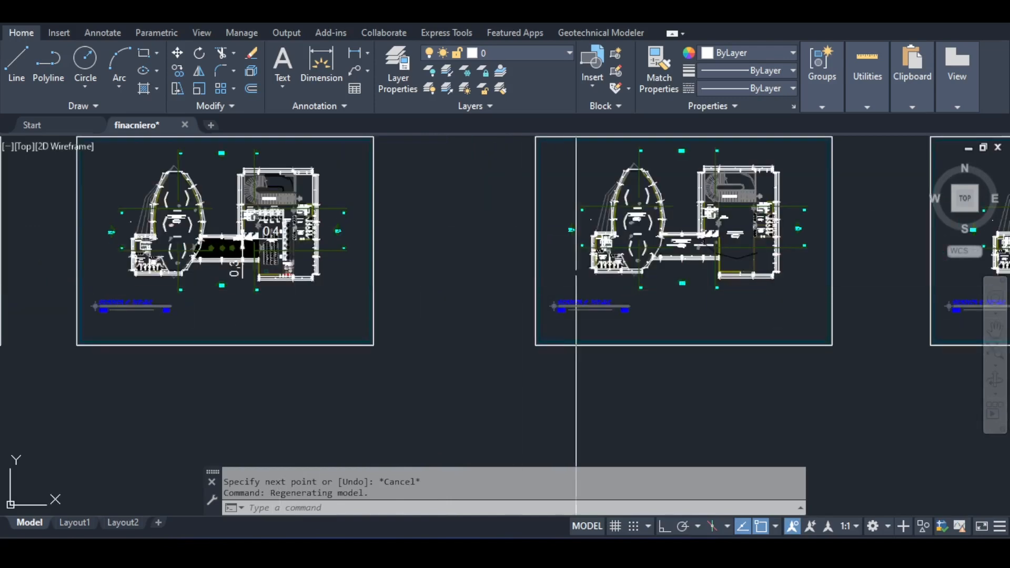
scroll(645, 290, "down", 14)
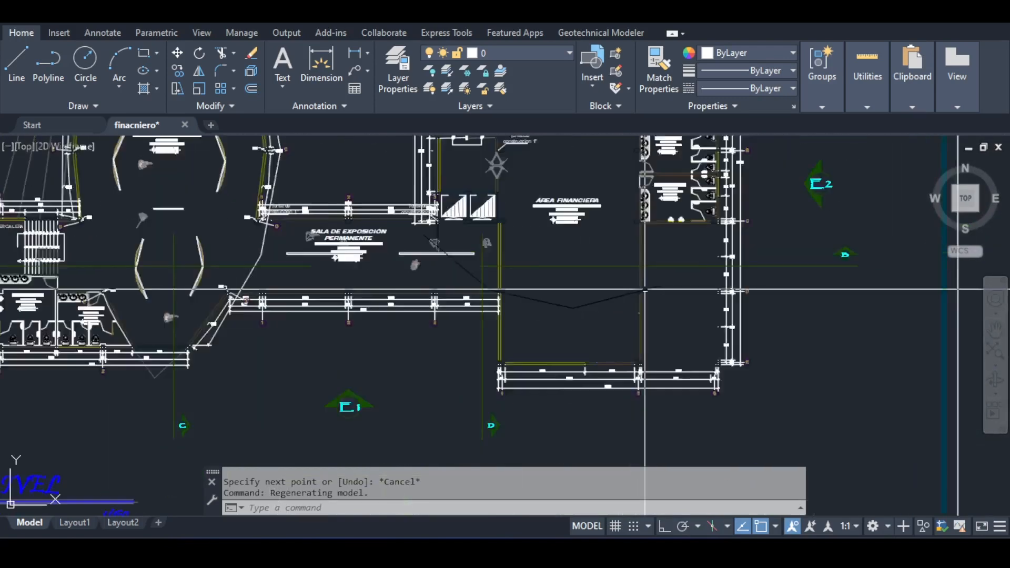
Step: Return to the arc and elevator core outline at the origin and regenerate the display there
middle_click_drag(440, 331, 582, 157)
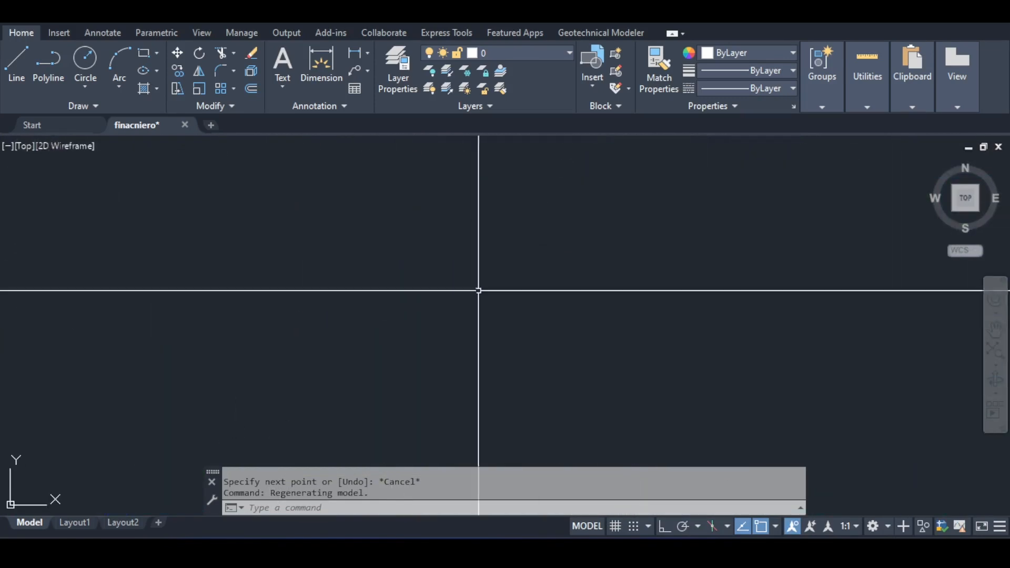
middle_click(302, 293)
middle_click(302, 293)
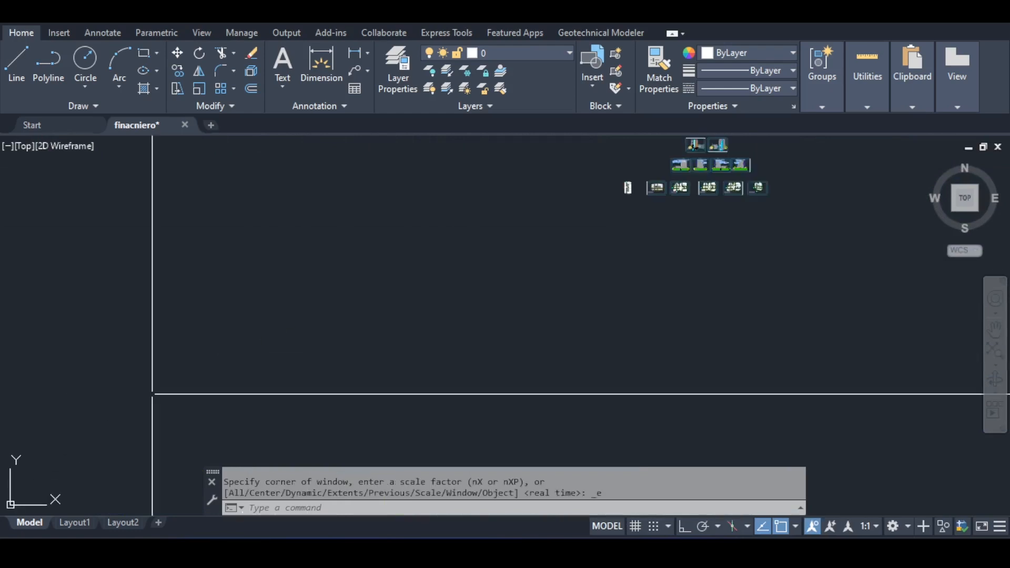
scroll(62, 496, "up", 4)
middle_click_drag(298, 354, 809, 403)
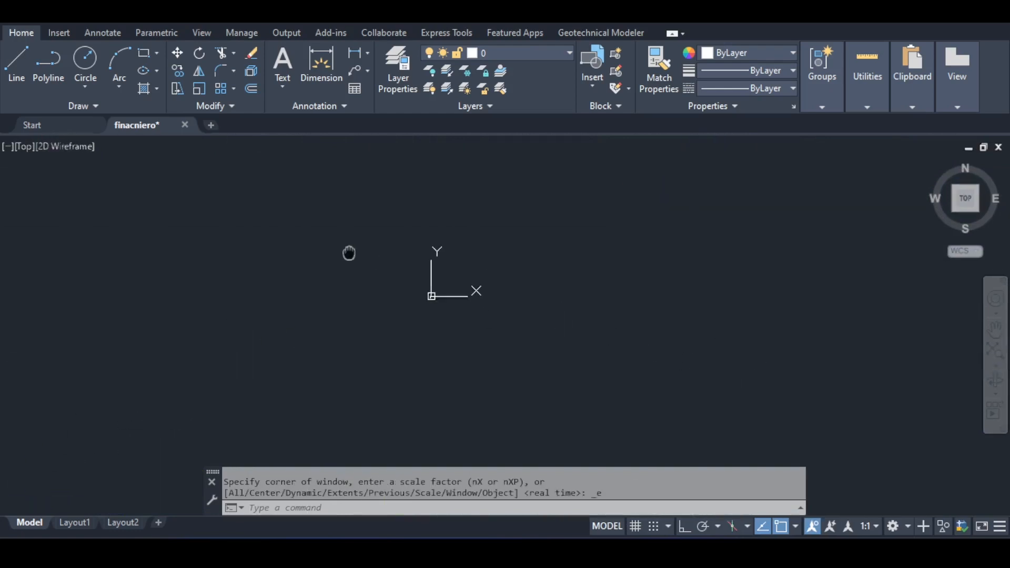
scroll(430, 314, "up", 4)
scroll(463, 259, "up", 7)
scroll(431, 326, "up", 6)
middle_click_drag(432, 326, 618, 338)
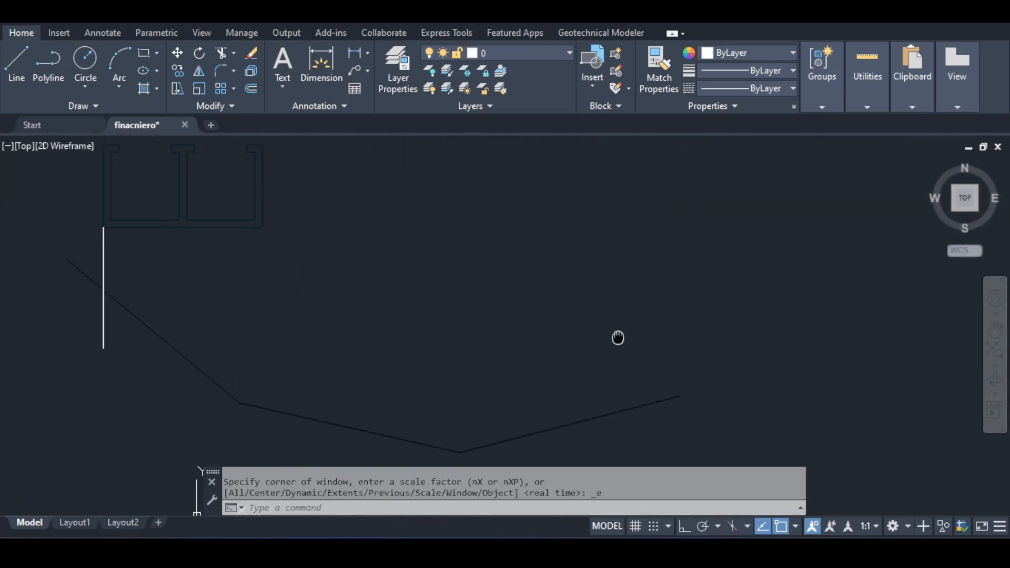
type("re")
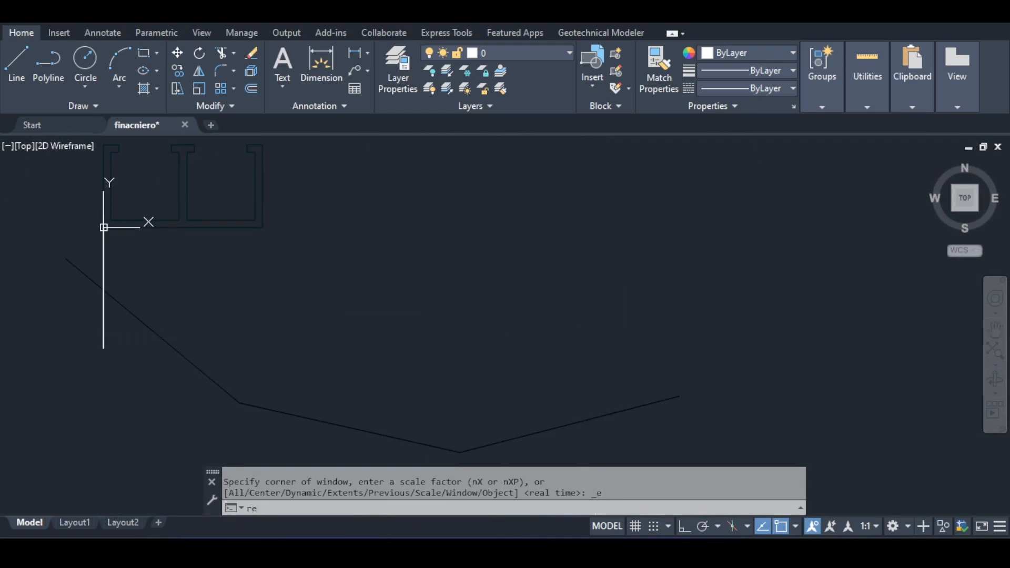
key("Return")
Step: Identify the coordinates of the point where the vertical line crosses the arc, and those of the arc's midpoint
middle_click_drag(444, 407, 627, 372)
type("id")
key("Return")
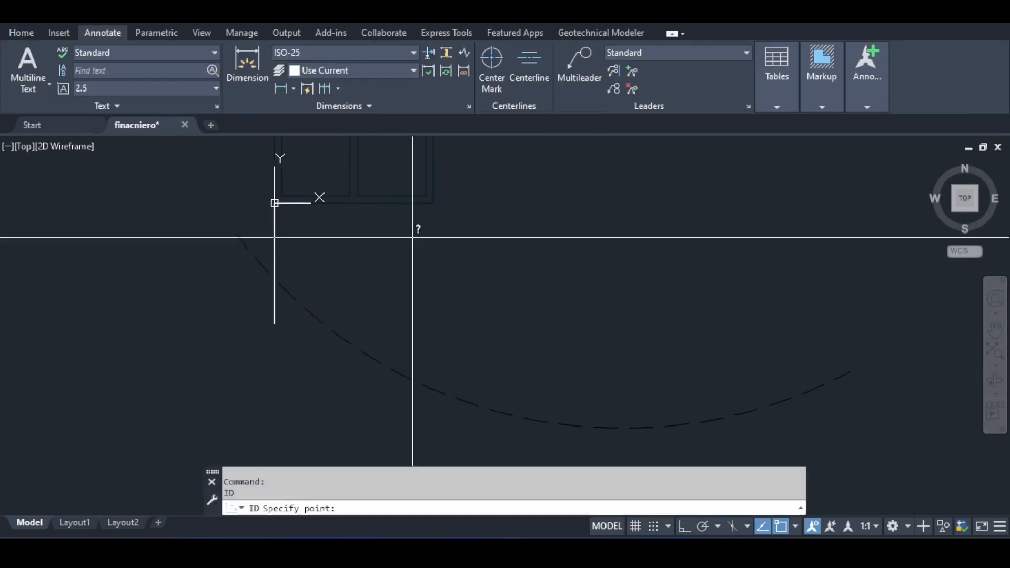
key("Escape")
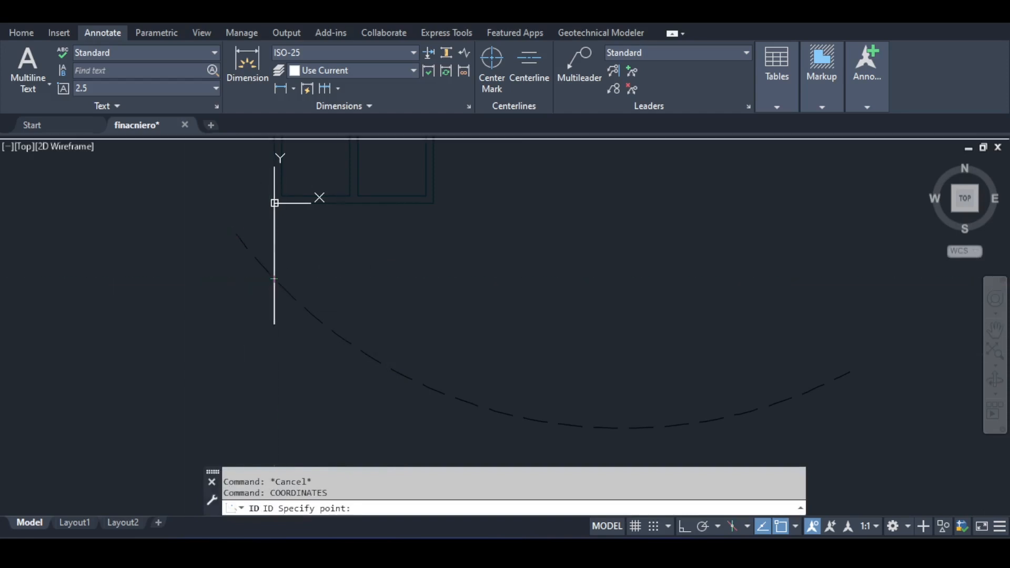
left_click(272, 277)
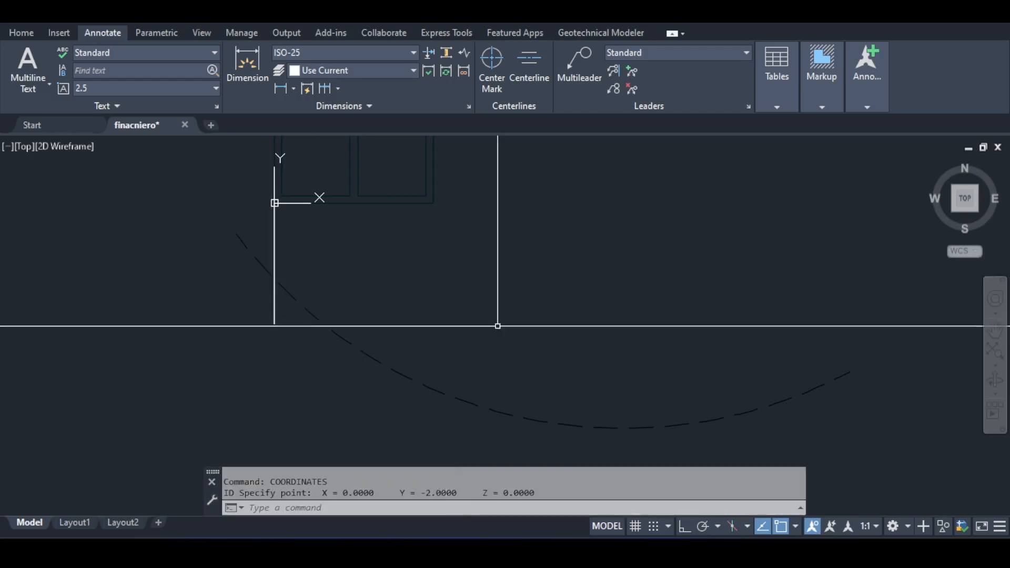
key("Return")
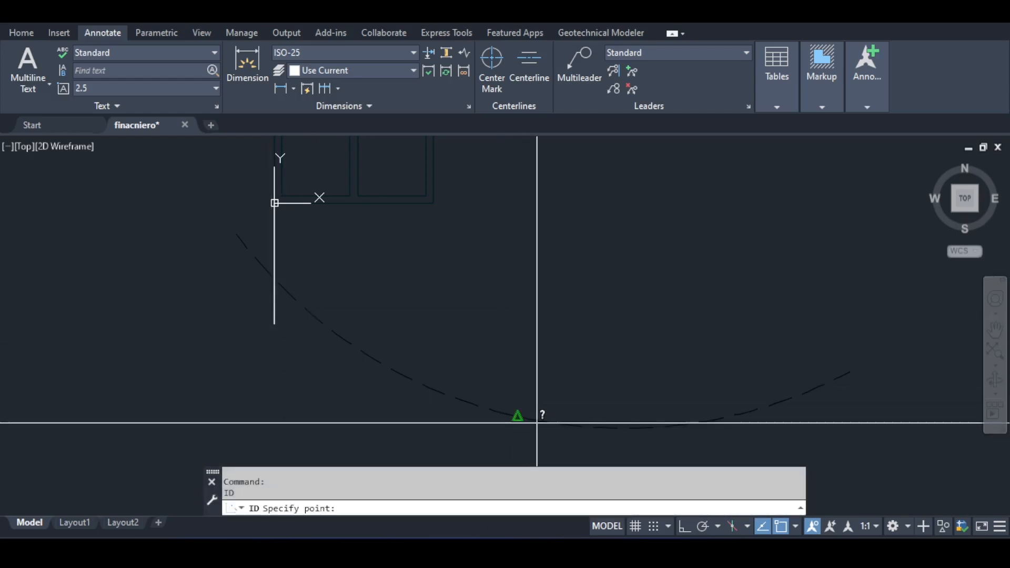
left_click(519, 418)
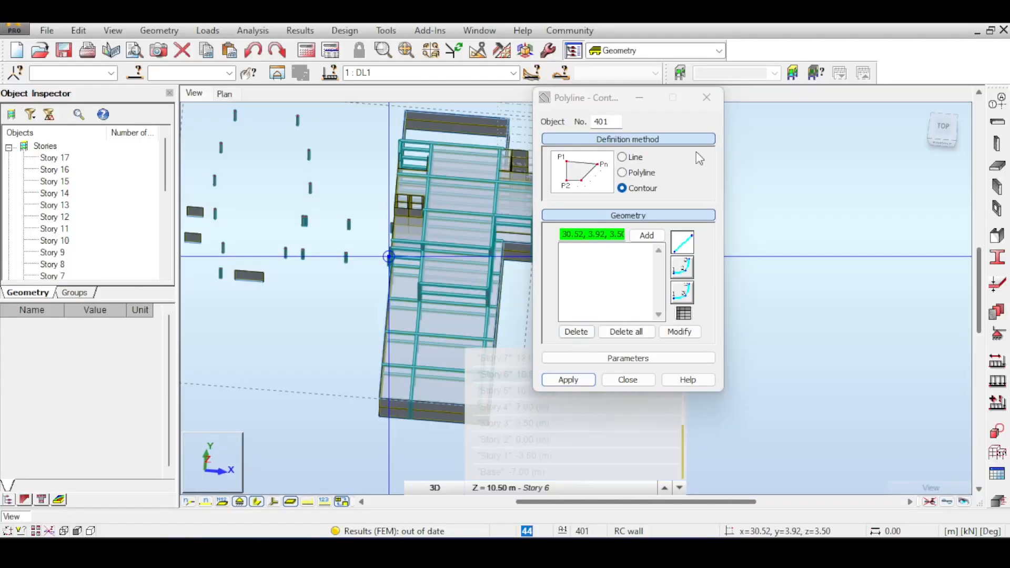
Step: Switch to Robot, close the Polyline - Contour definition, and apply a new Cartesian structural axis set named CircularSlab
left_click(707, 97)
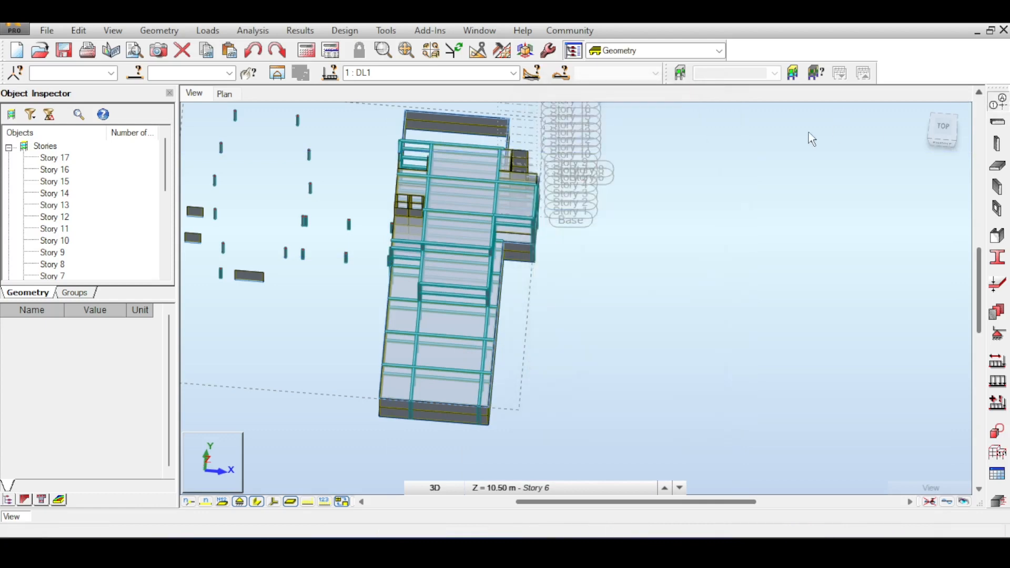
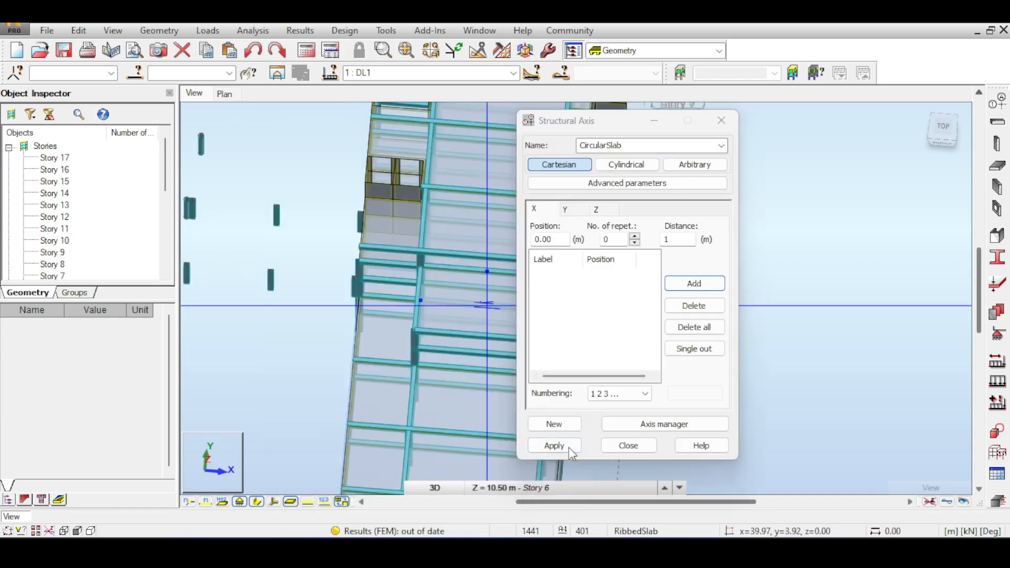
left_click(569, 447)
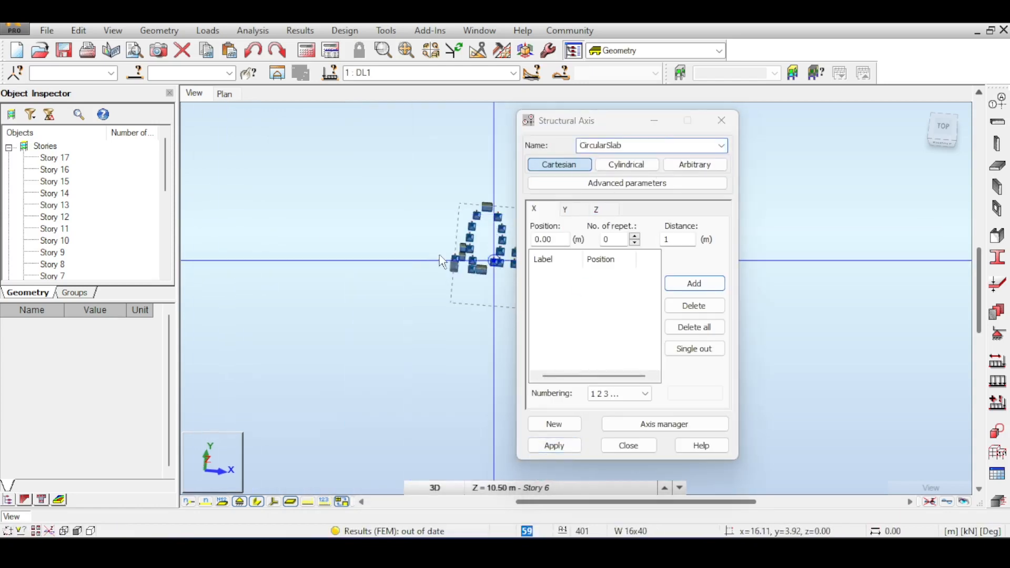
scroll(409, 255, "up", 5)
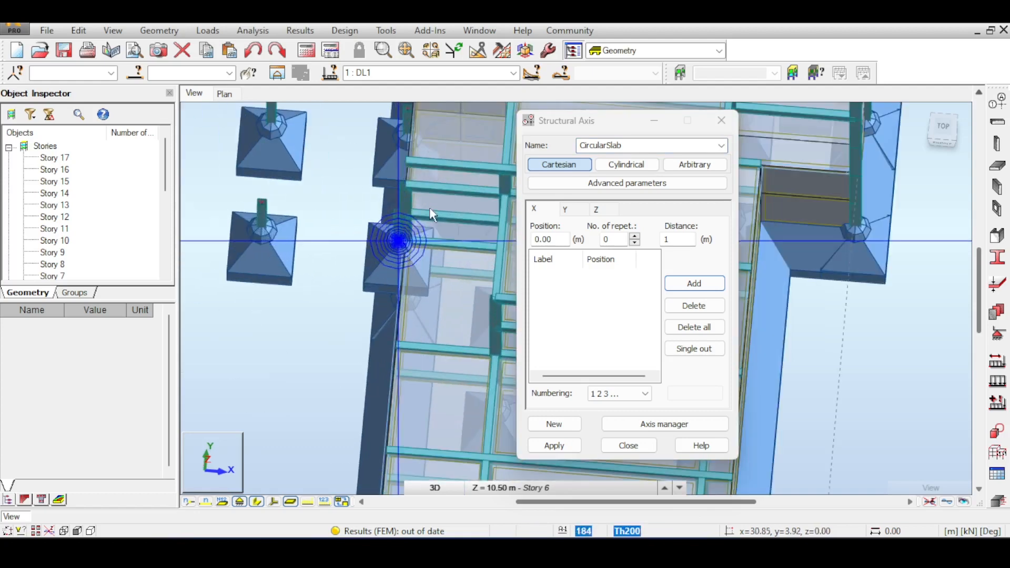
Step: Make the CircularSlab axes relative to the elevator core wall's outer corner, at point 30.85, 8.80, 10.00
left_click(580, 184)
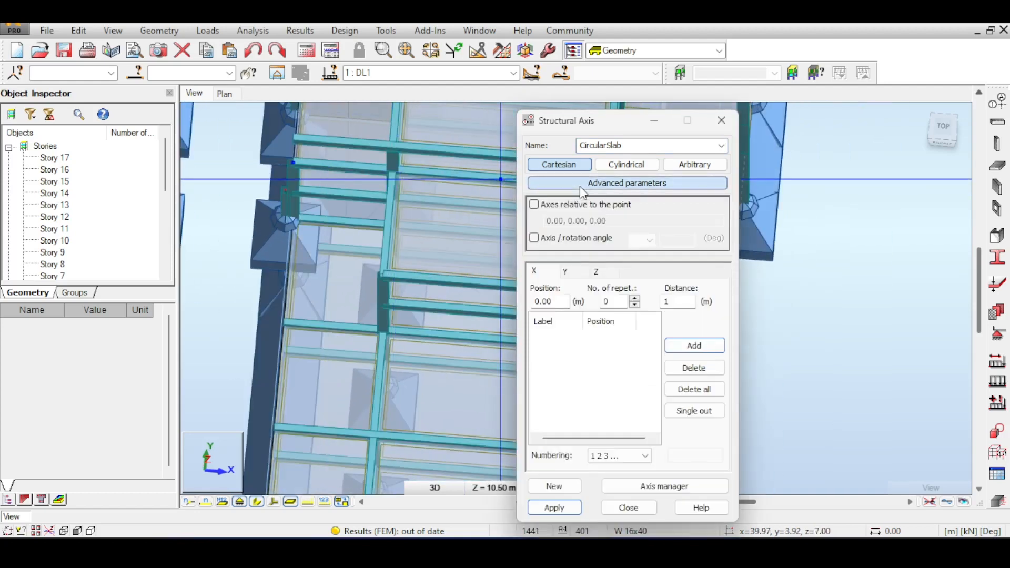
left_click(946, 127)
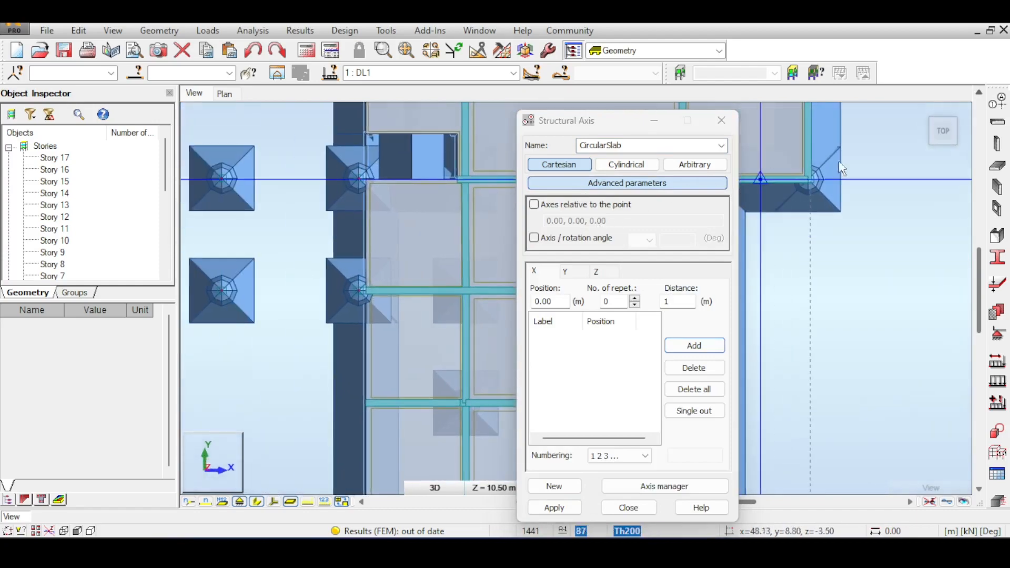
left_click(941, 136)
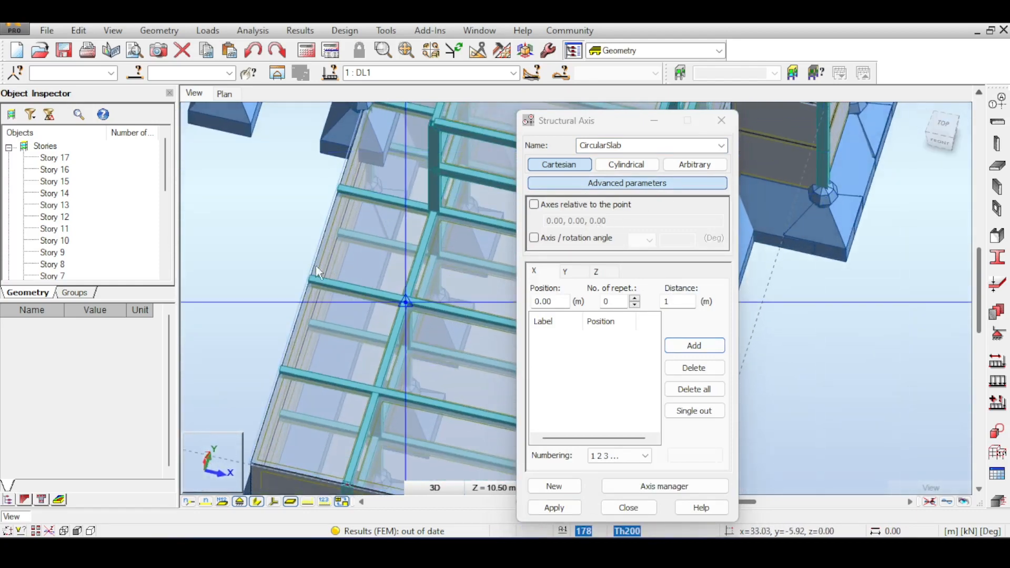
middle_click_drag(325, 214, 329, 311)
middle_click_drag(383, 178, 394, 324)
middle_click_drag(434, 151, 398, 302)
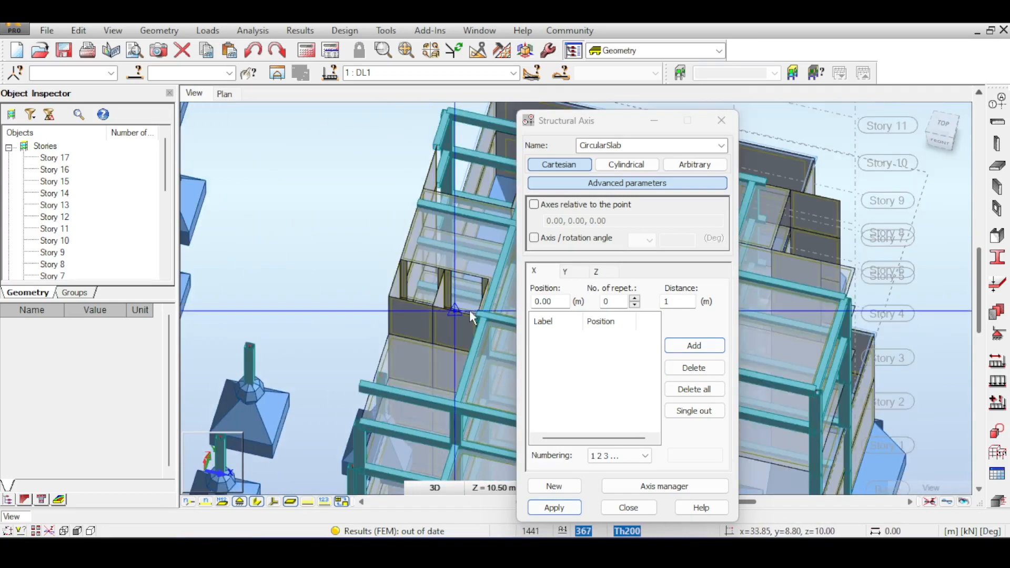
left_click(550, 207)
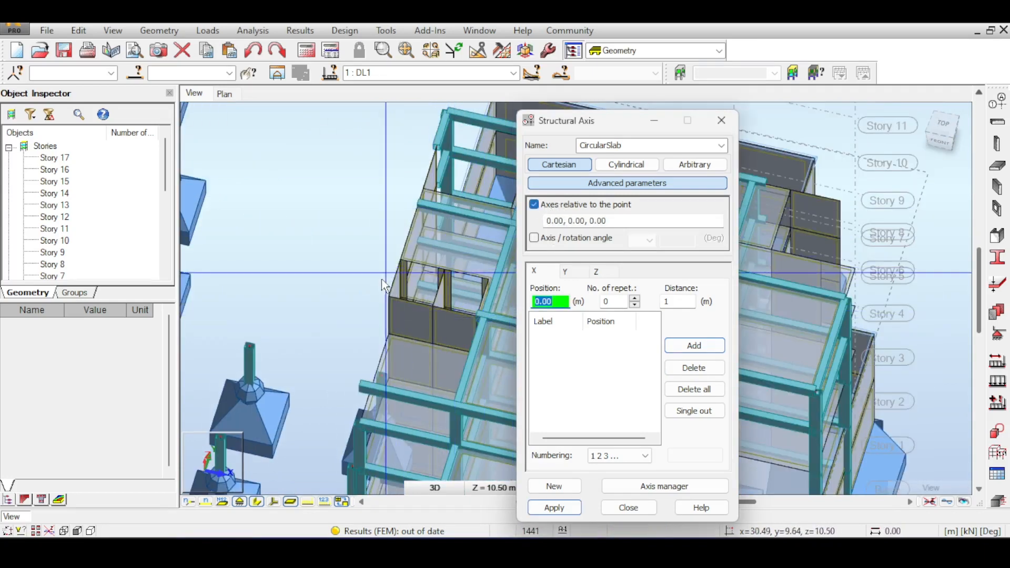
scroll(413, 300, "up", 4)
left_click(399, 298)
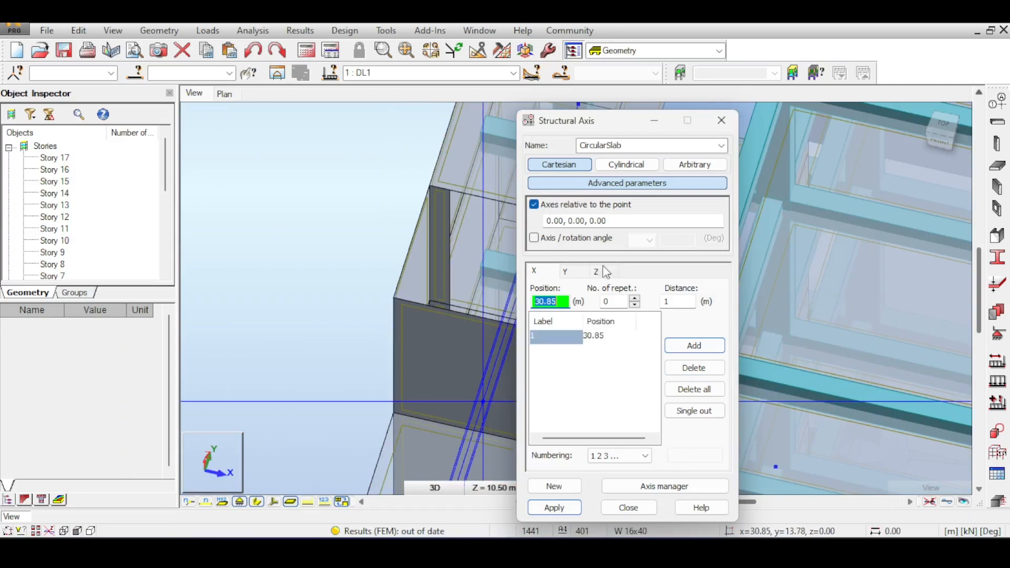
left_click(397, 295)
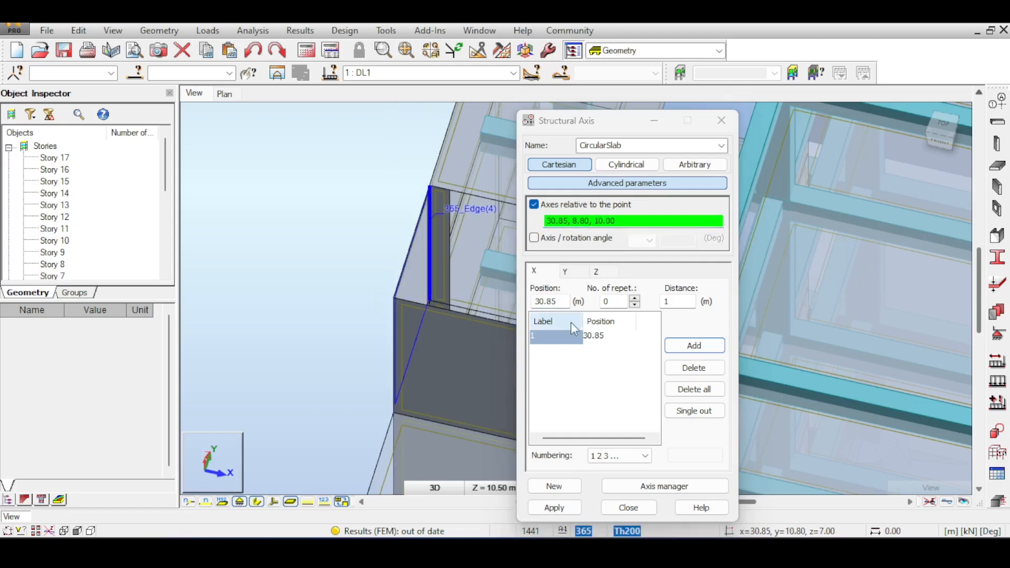
Step: Replace the CircularSlab X axis at 30.85 with axes at 0.00 and 6.44 m, keeping the elevator core wall's outer corner as reference
left_click(687, 371)
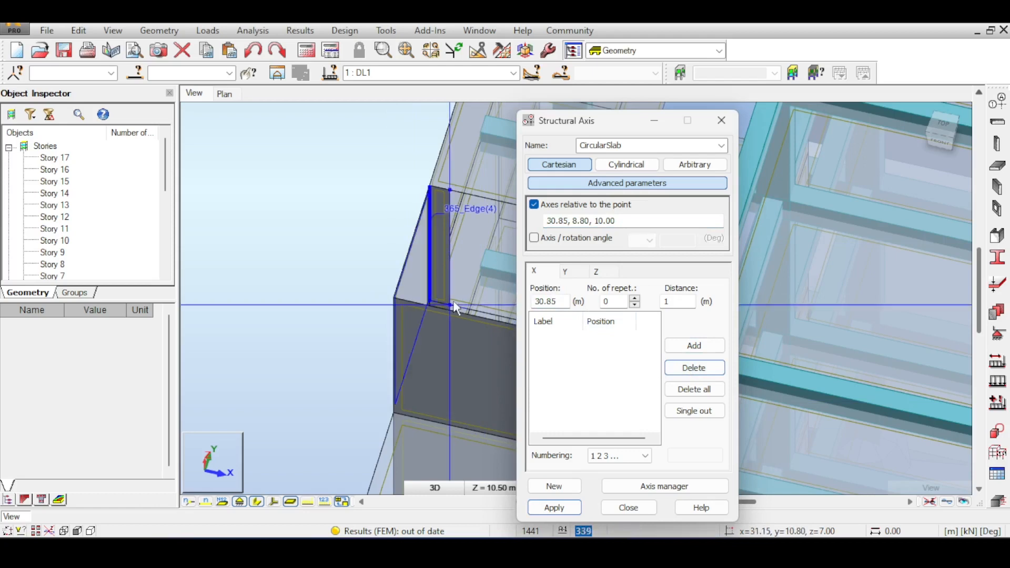
left_click(397, 299)
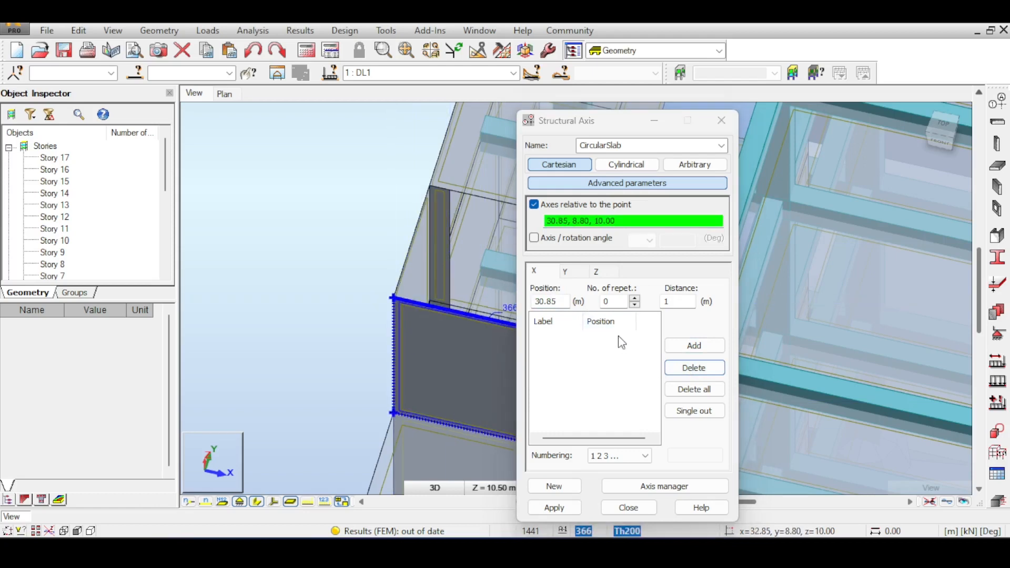
left_click(398, 297)
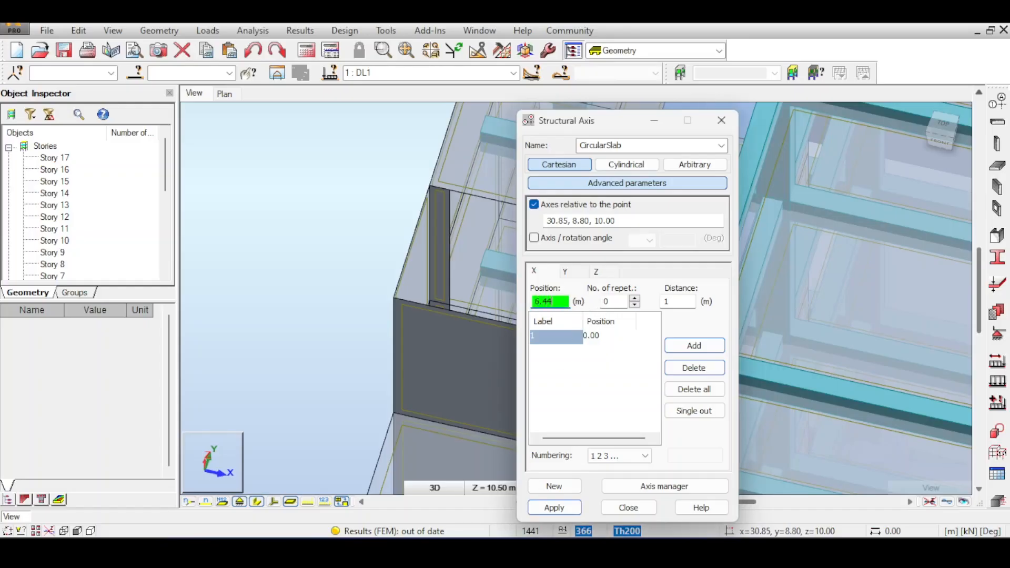
left_click(695, 345)
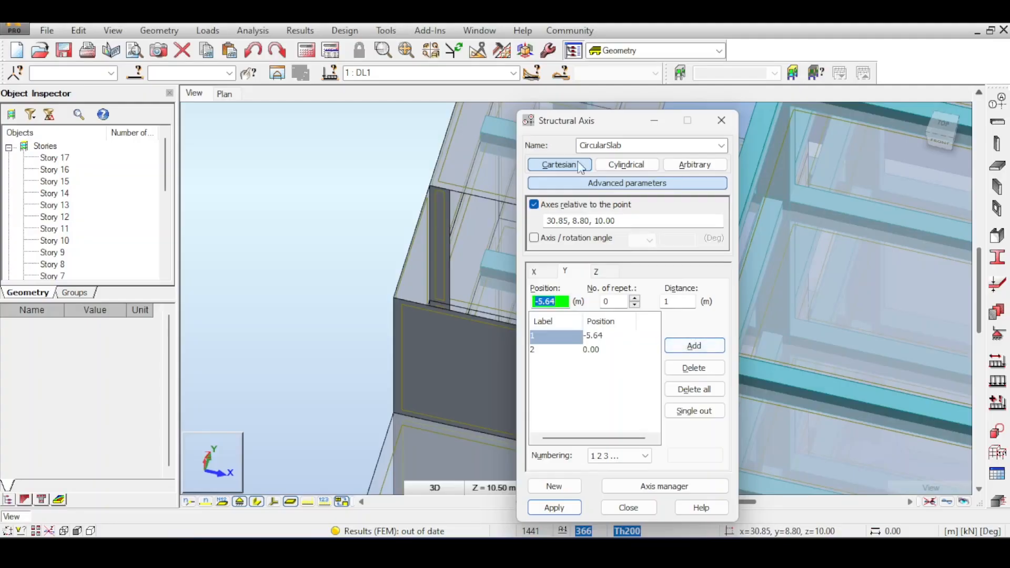
Step: Define CircularSlab Y axes at -5.64 and 0.00 m and a Z axis at 0.00 m, apply the set and close its definition
left_click_drag(579, 121, 539, 74)
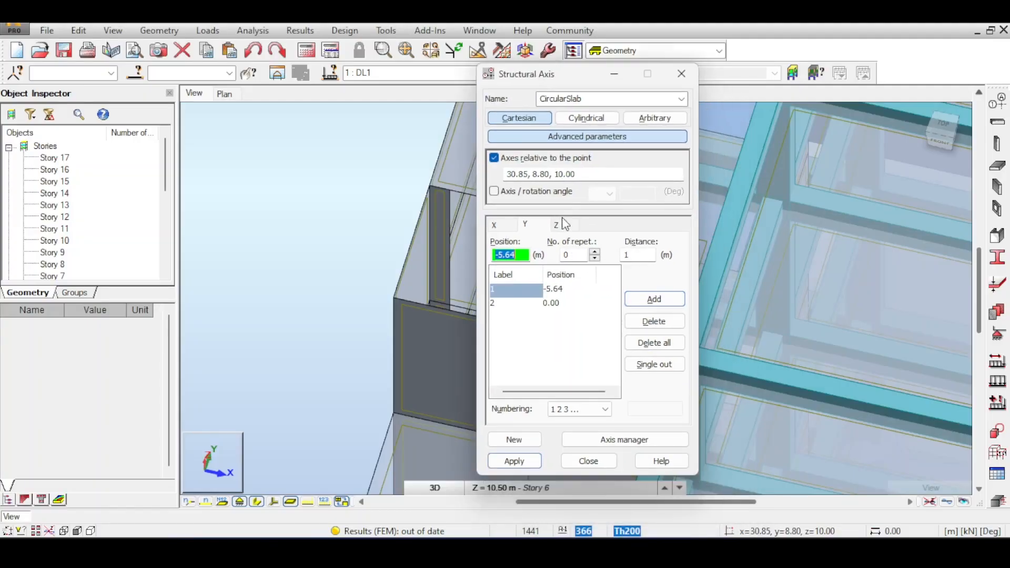
left_click(655, 300)
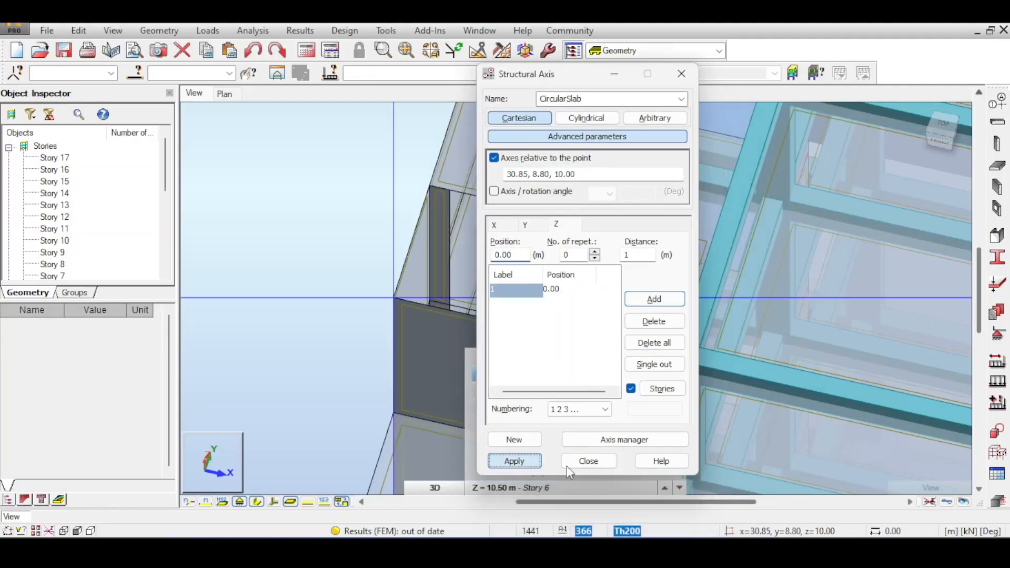
left_click(589, 462)
Step: Hide the Structure axis set in the manager of structural axes so that only the CircularSlab axes are displayed
scroll(606, 275, "up", 5)
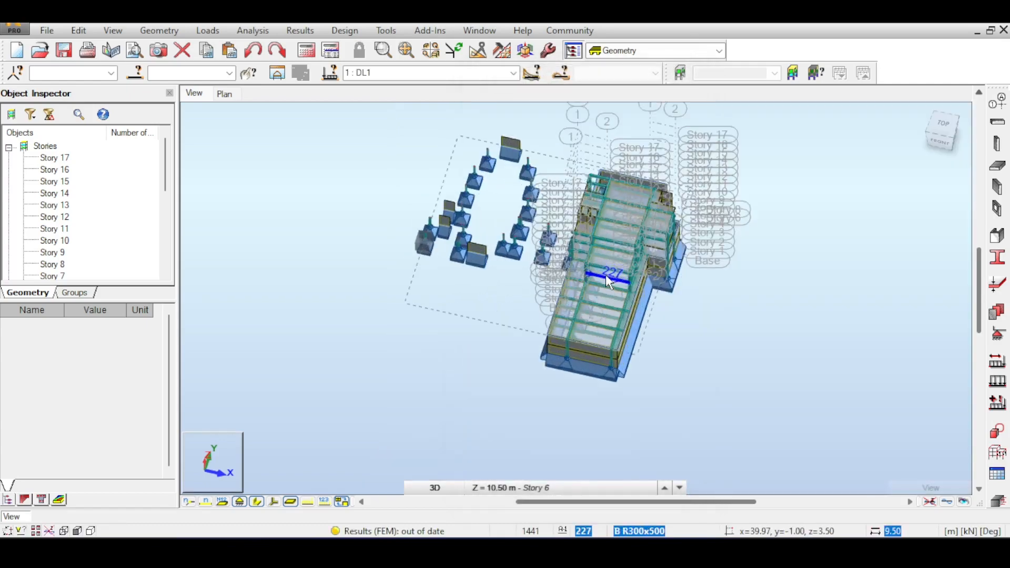
scroll(607, 279, "up", 3)
scroll(608, 280, "down", 5)
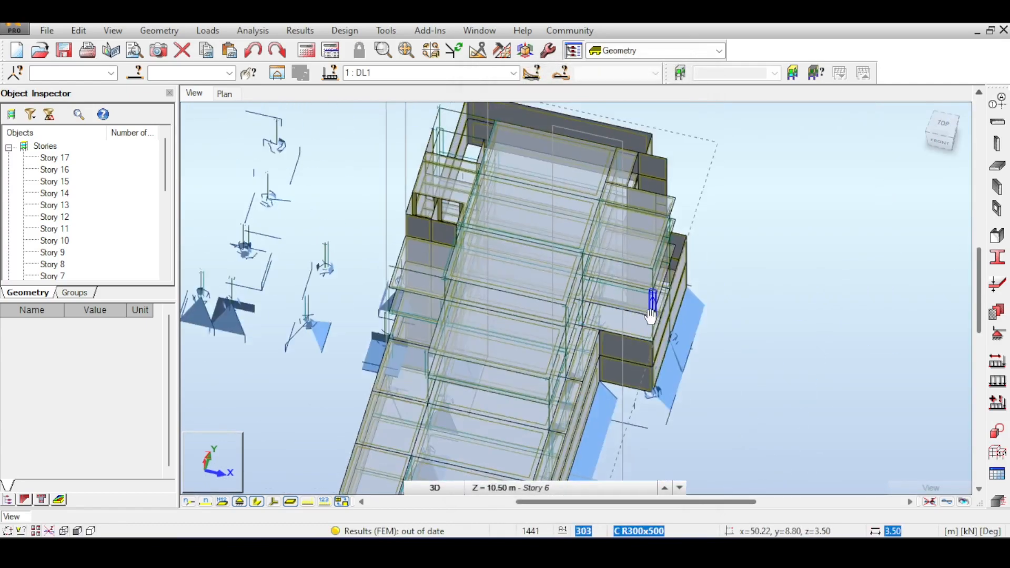
left_click(945, 112)
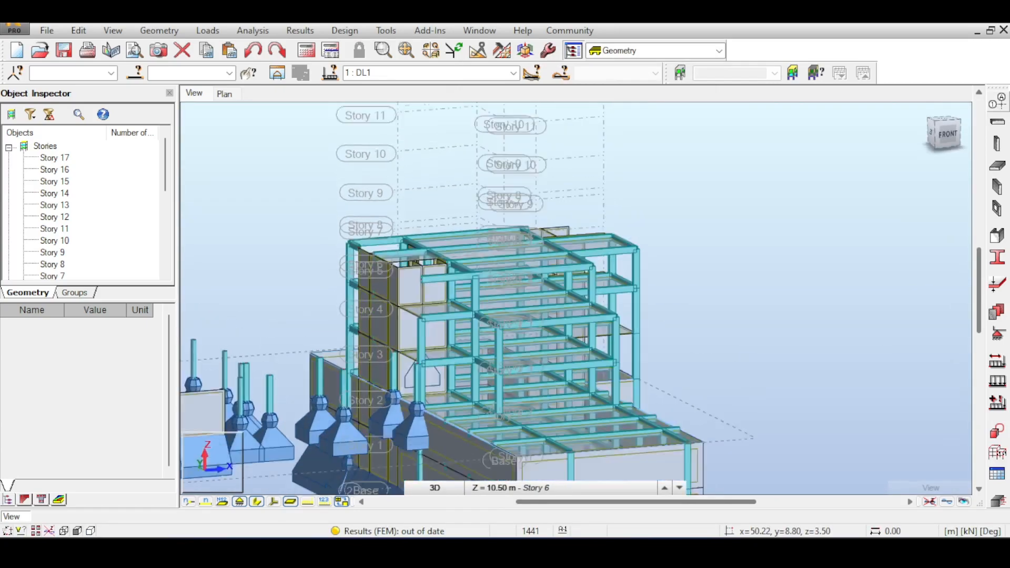
left_click_drag(961, 150, 945, 123)
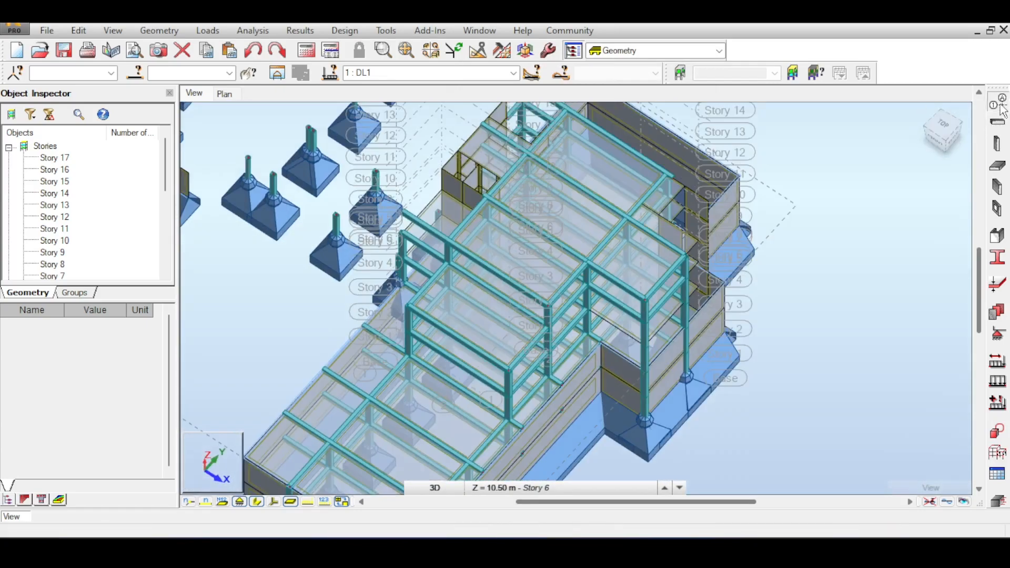
left_click(1002, 107)
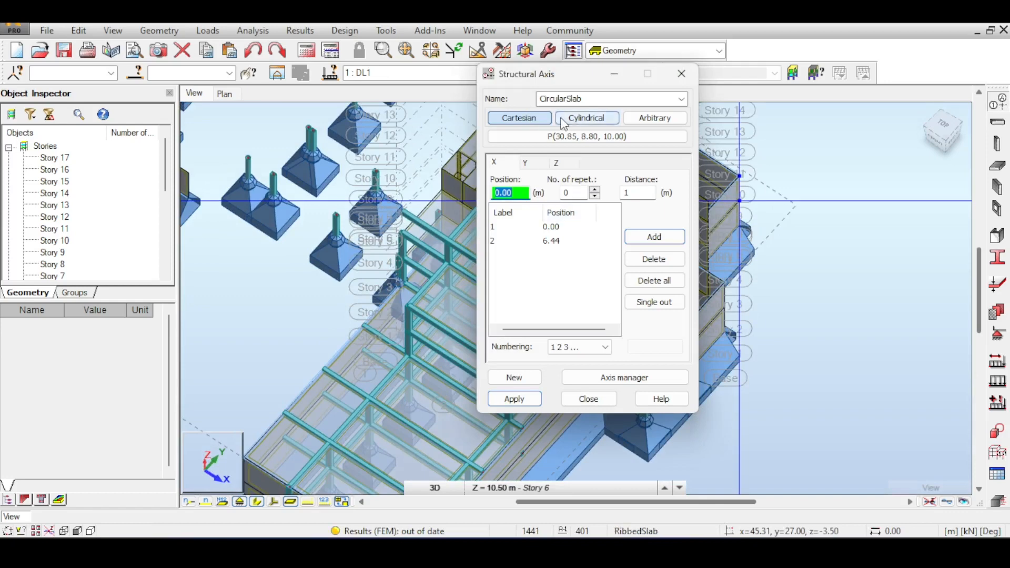
left_click(655, 389)
left_click(505, 175)
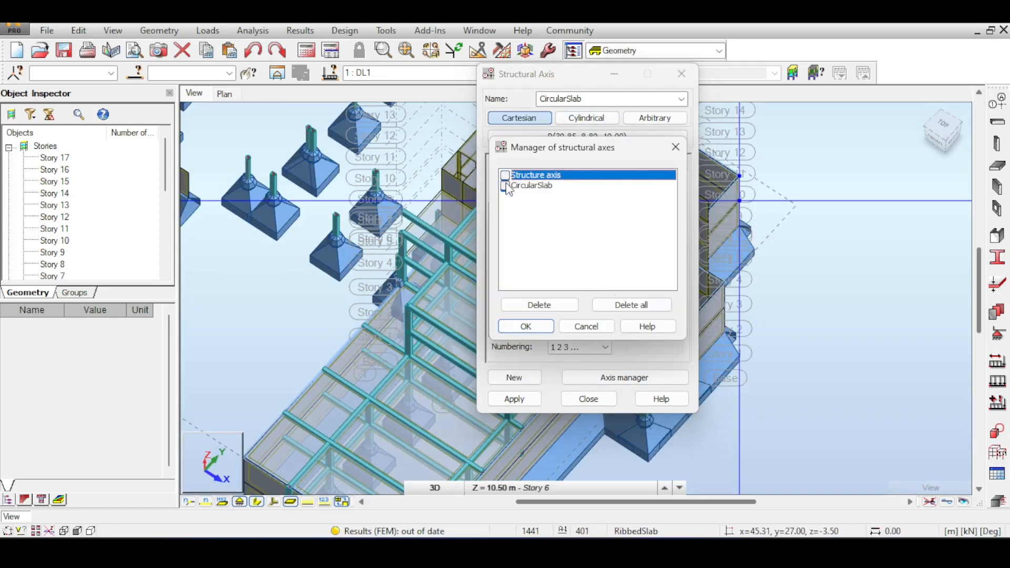
left_click(506, 186)
left_click(527, 327)
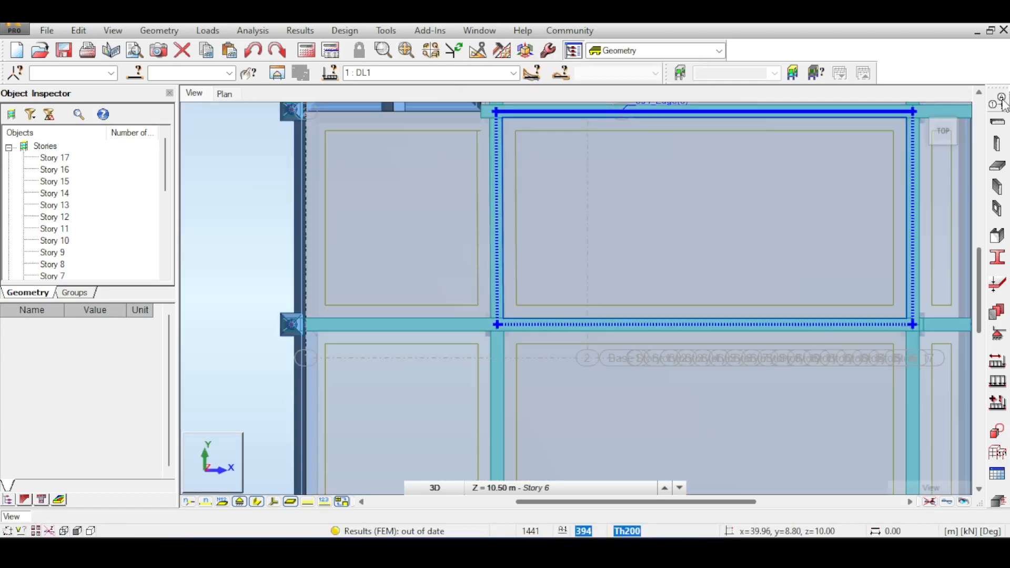
Step: Add a Y axis at -2 m to the CircularSlab set, apply it and close the definition
left_click(1002, 102)
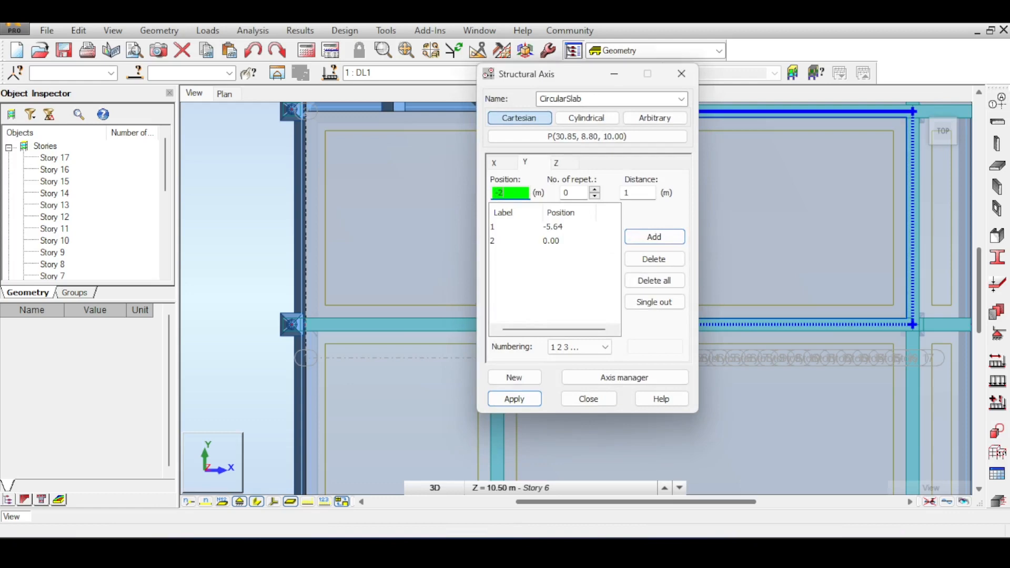
key("Return")
left_click(517, 402)
left_click(581, 400)
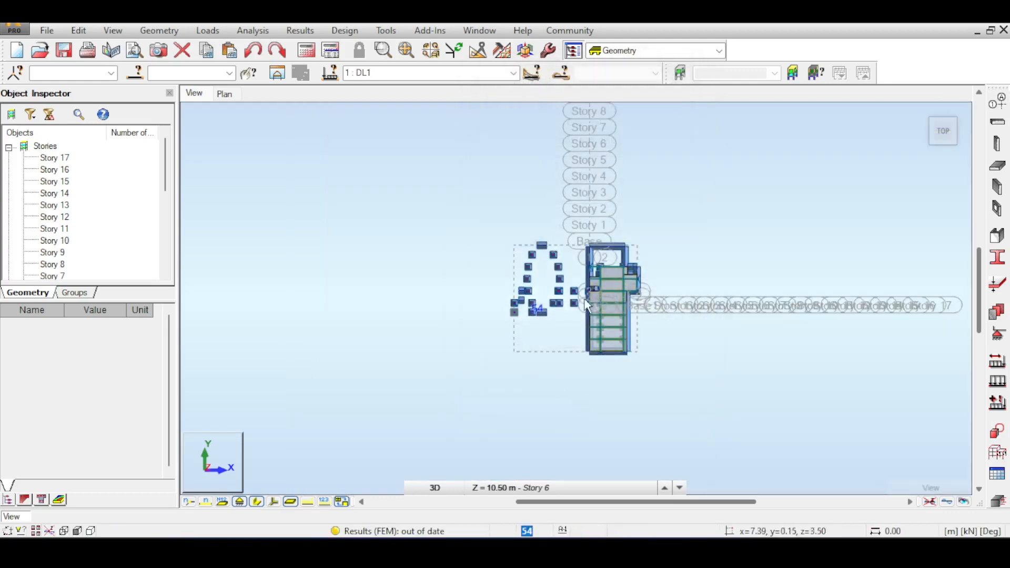
Step: Compare the curved slab edge in the AutoCAD plan with the CircularSlab axes and nearby beams in Robot's top view
scroll(590, 305, "up", 8)
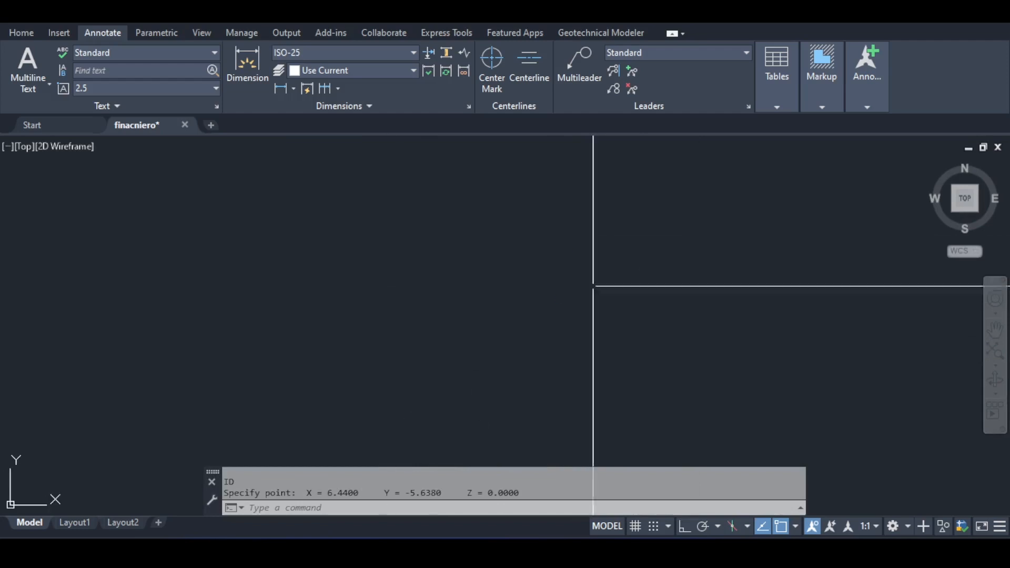
scroll(593, 286, "down", 5)
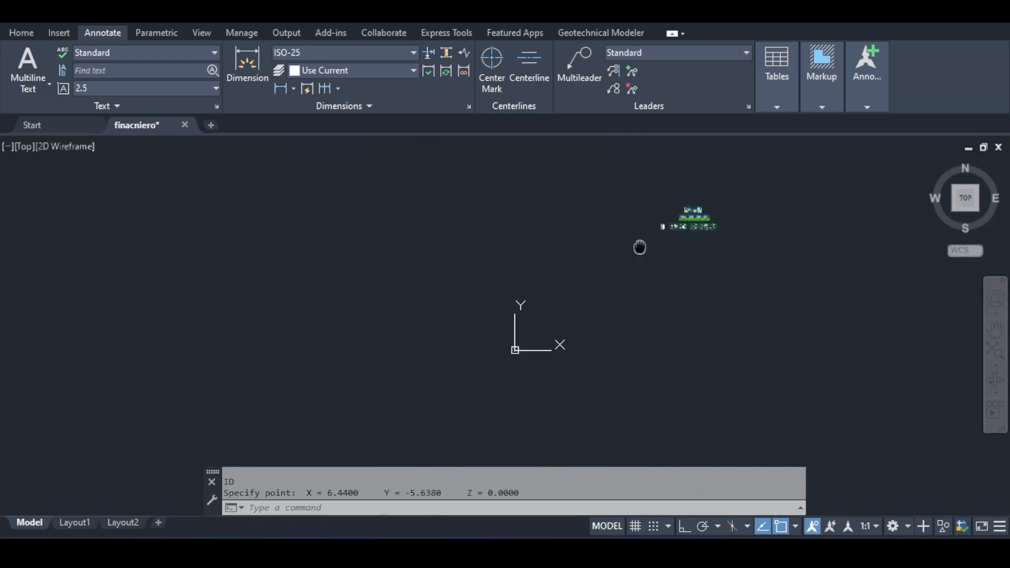
scroll(641, 245, "up", 10)
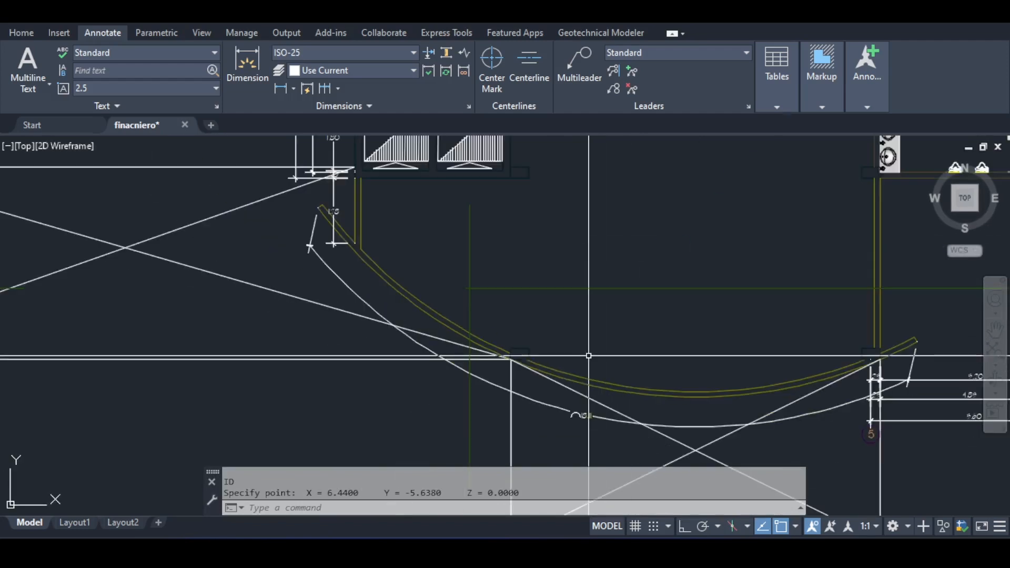
scroll(595, 367, "down", 3)
key("Escape")
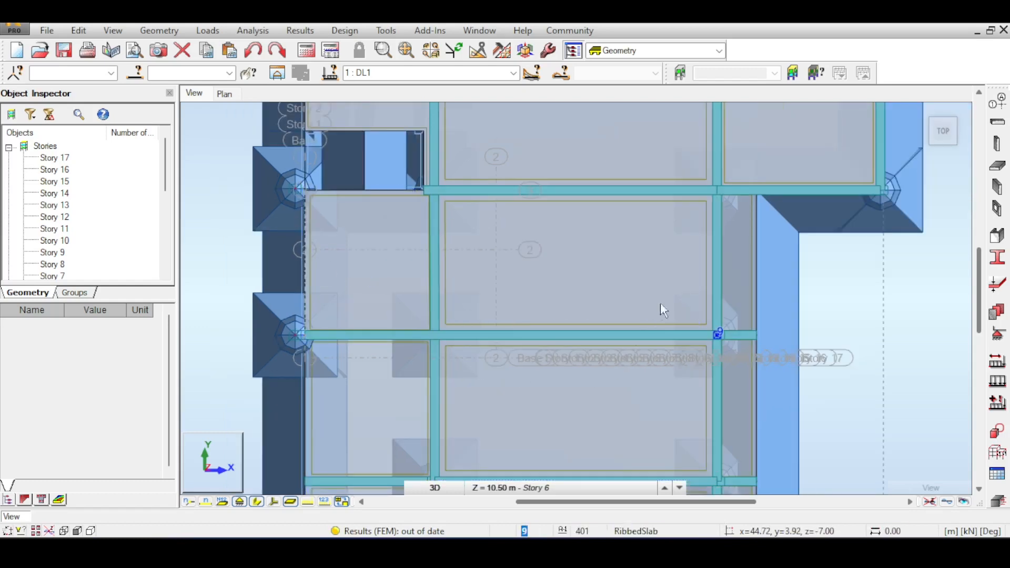
scroll(440, 317, "up", 4)
middle_click_drag(480, 317, 467, 236)
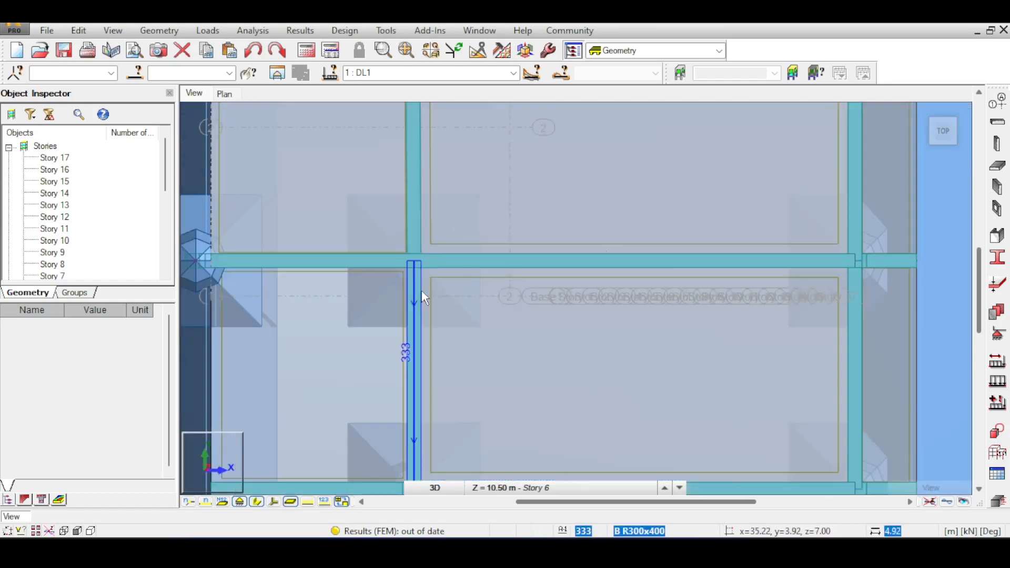
scroll(421, 290, "up", 1)
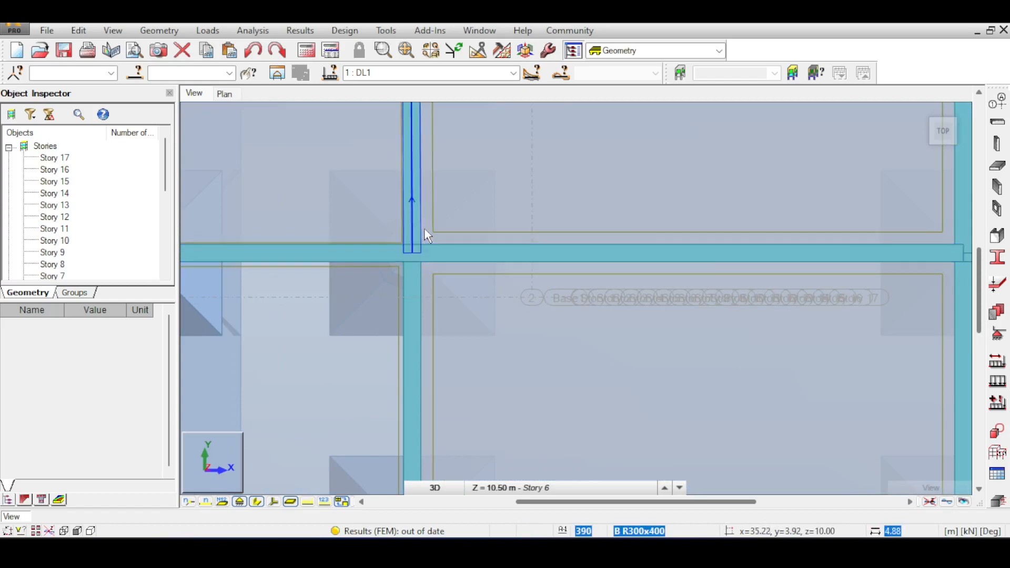
scroll(427, 224, "down", 3)
scroll(395, 282, "up", 2)
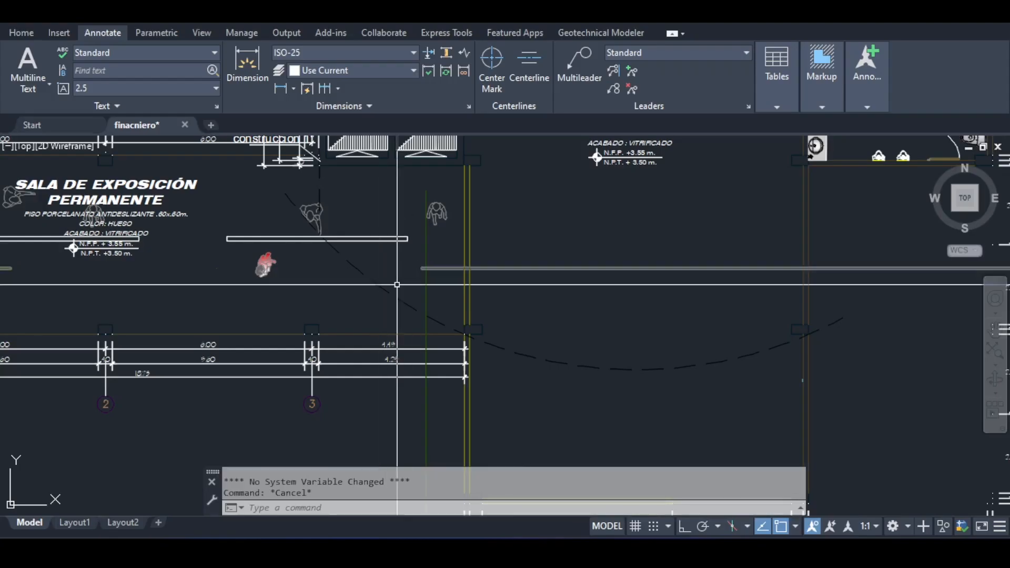
Step: Switch to AutoCAD and try to erase the dashed projection arc of the curved floor edge
left_click(399, 303)
left_click(378, 291)
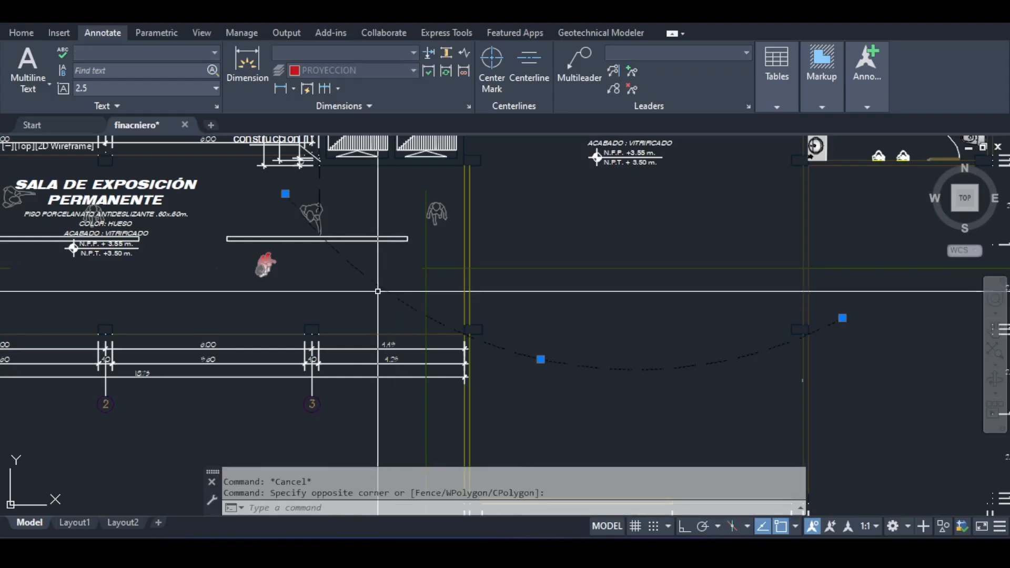
key("Delete")
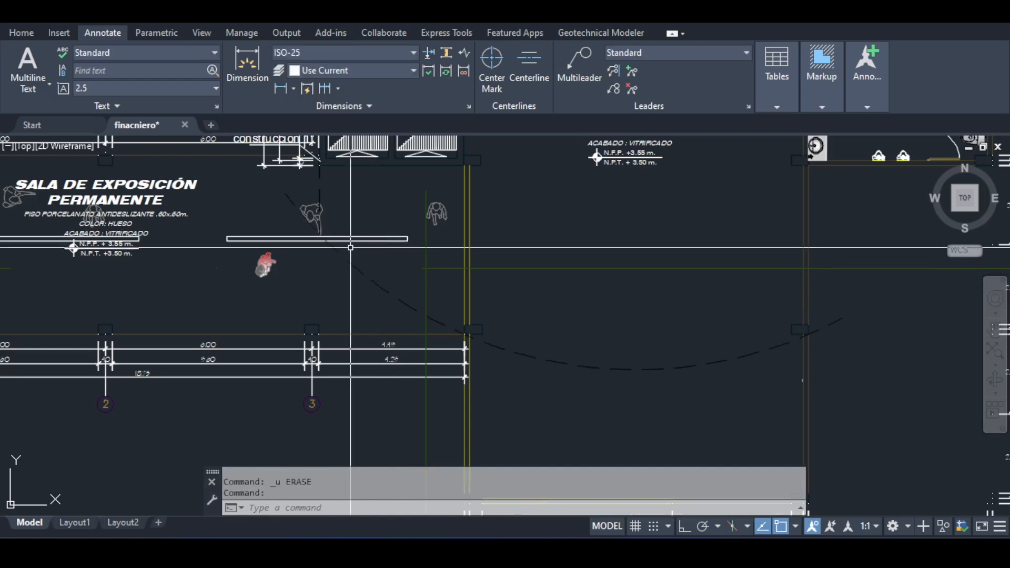
Step: Erase the person figure that overlaps the upper end of the dashed arc
scroll(207, 201, "up", 4)
left_click(433, 213)
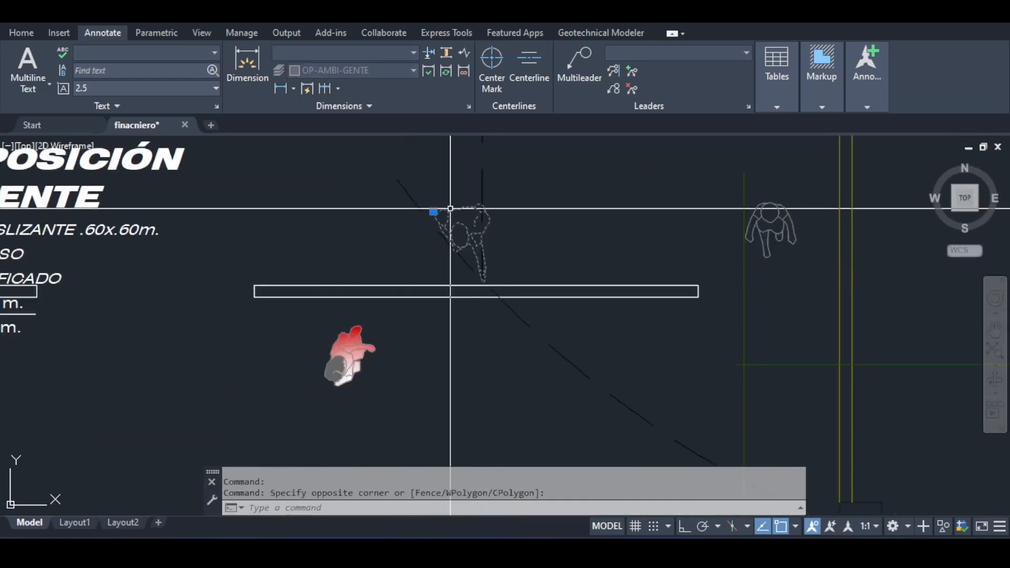
left_click(450, 208)
key("Delete")
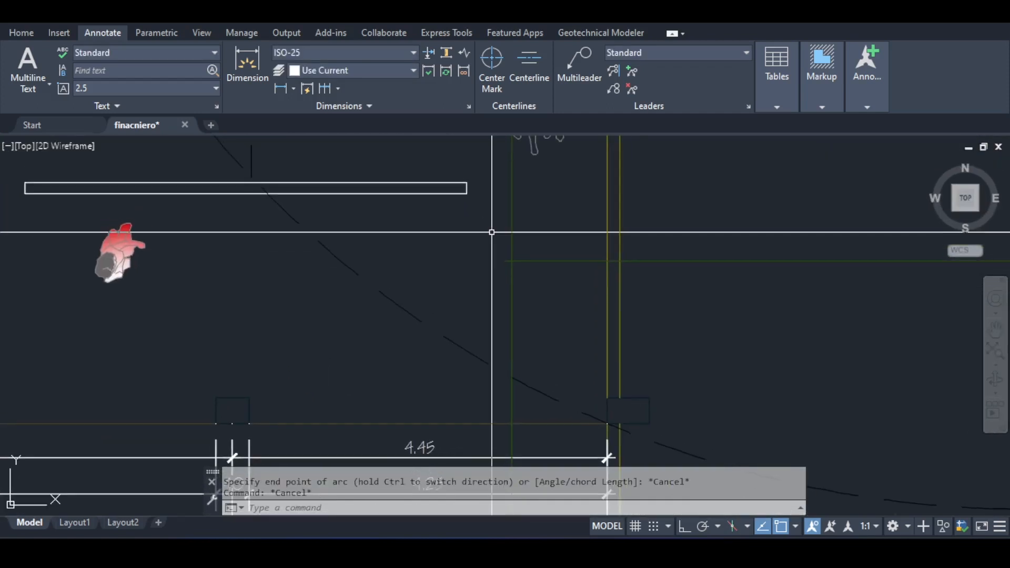
Step: Start a three-point circle with its first point at the lower end of the vertical dashed line beside the dashed arc
type("circl")
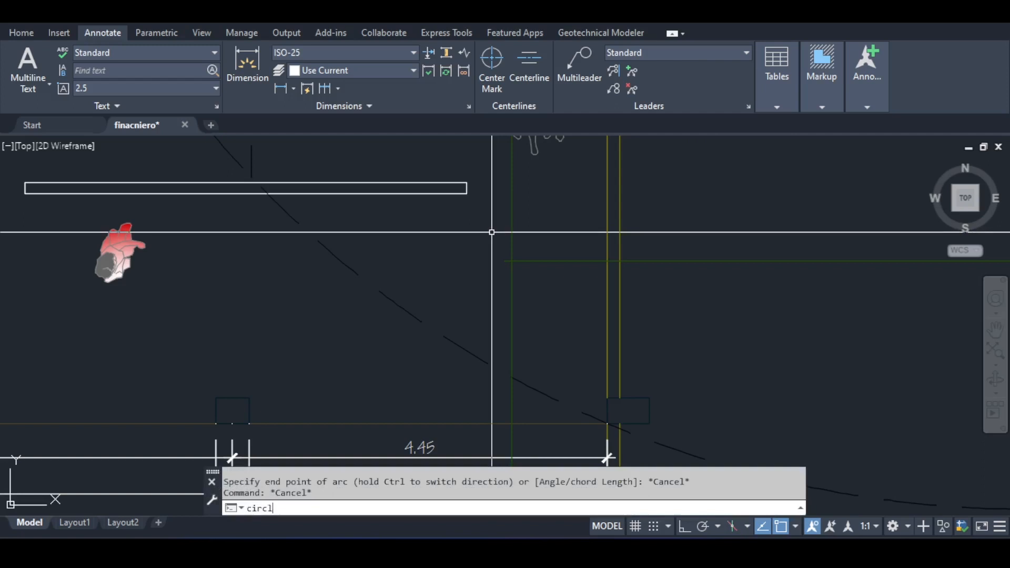
type("e")
key("Return")
middle_click_drag(508, 236, 553, 255)
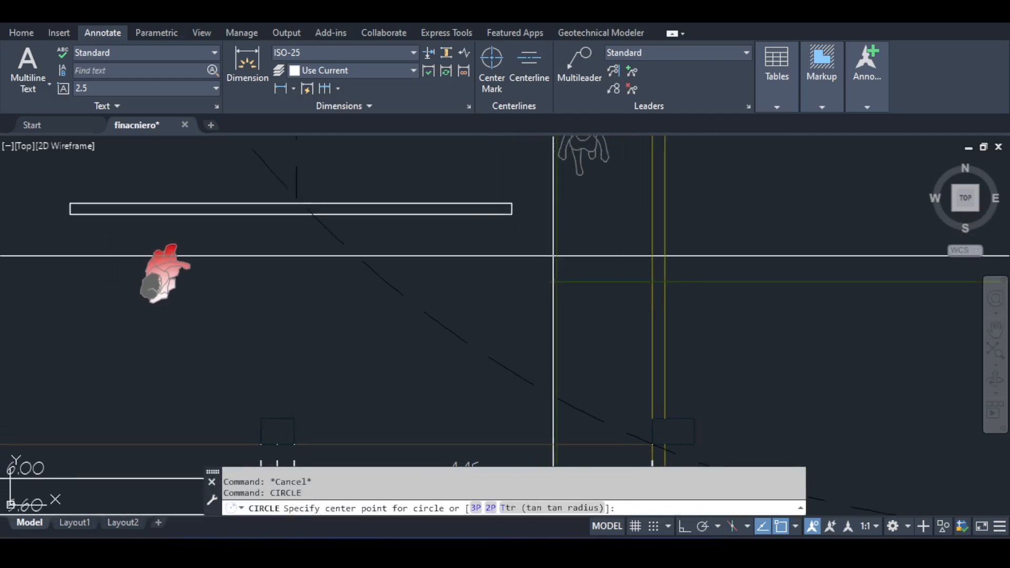
type("3p")
key("Return")
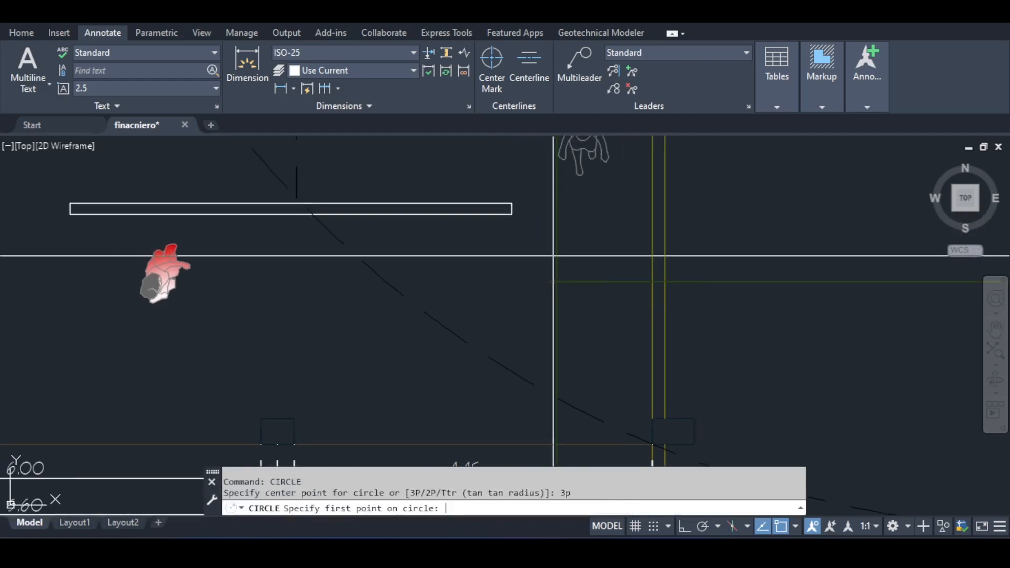
scroll(287, 211, "up", 3)
scroll(311, 225, "up", 2)
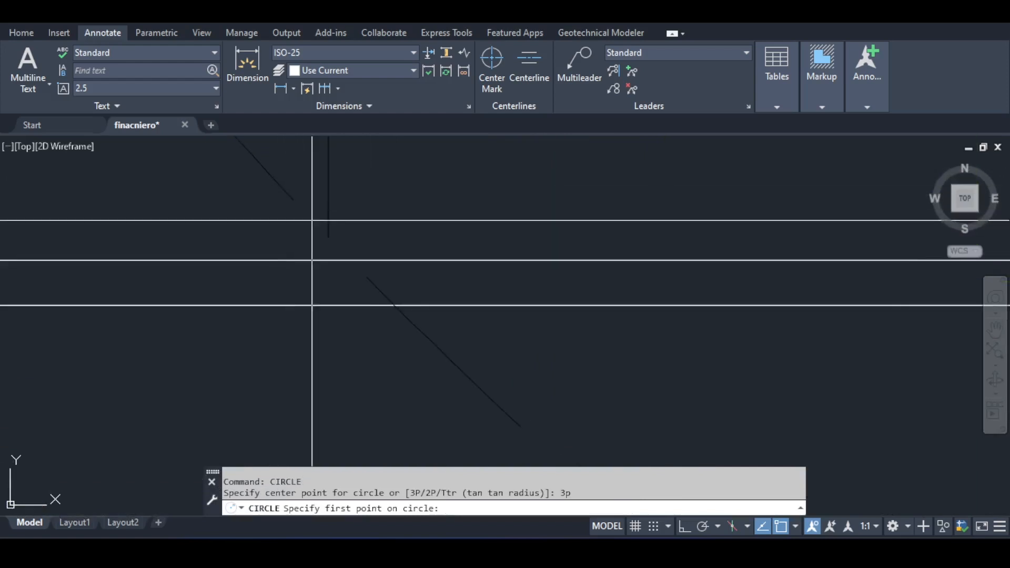
left_click(330, 232)
Step: Place the circle's second point on the dashed arc using the Nearest object snap
scroll(557, 310, "down", 5)
scroll(556, 311, "up", 3)
right_click(557, 310, "shift")
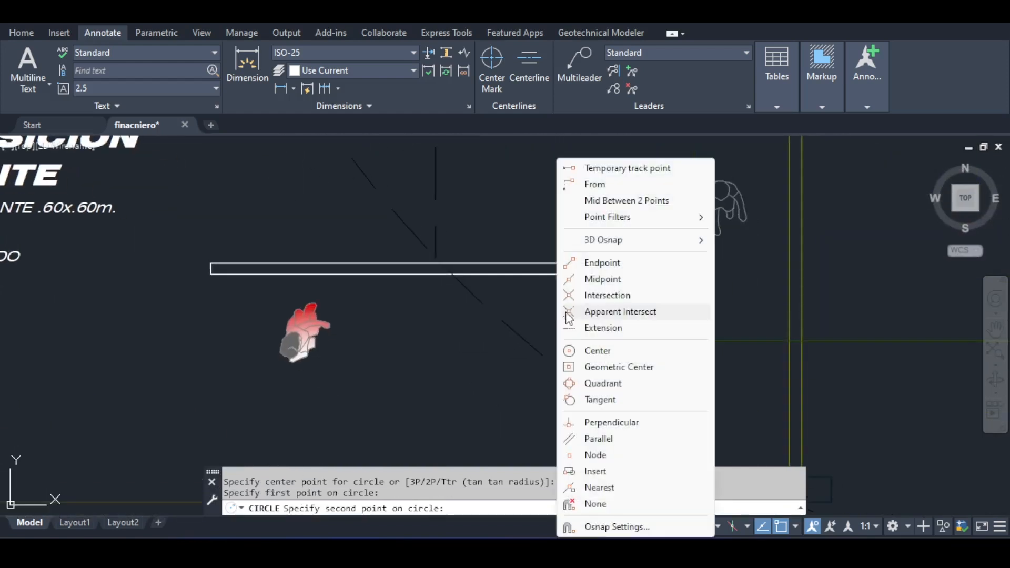
left_click(601, 489)
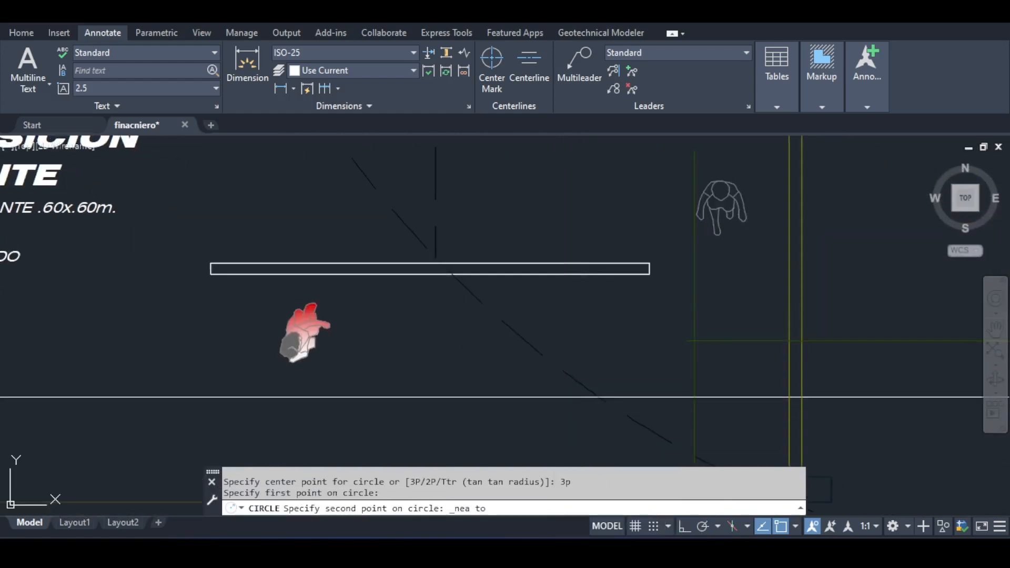
left_click(579, 389)
Step: Finish the circle with its third point at the column where the dashed arc meets the double wall line
scroll(606, 379, "up", 3)
scroll(632, 365, "up", 5)
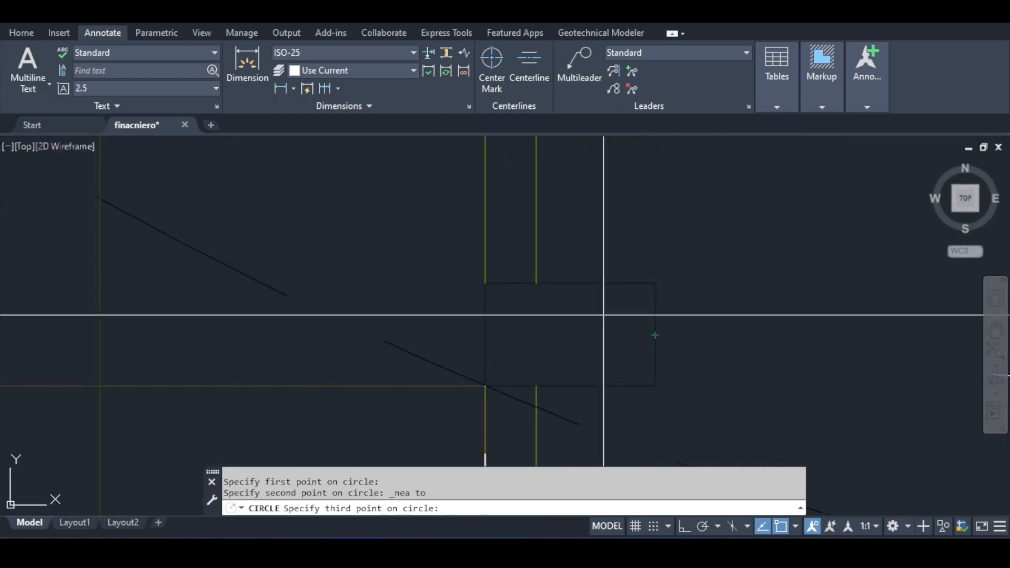
left_click(569, 331)
scroll(596, 310, "down", 5)
middle_click_drag(712, 304, 614, 327)
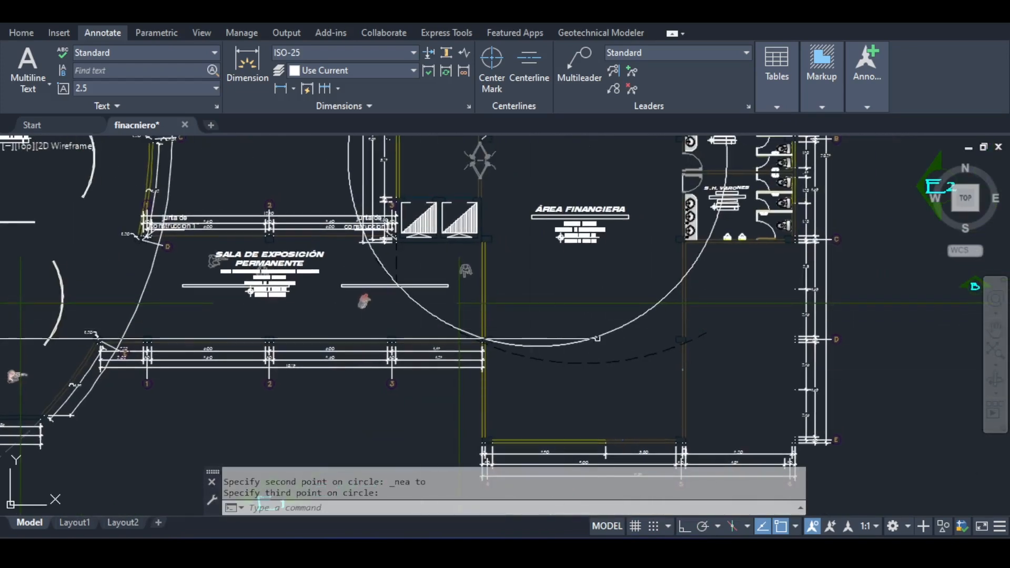
scroll(569, 334, "up", 3)
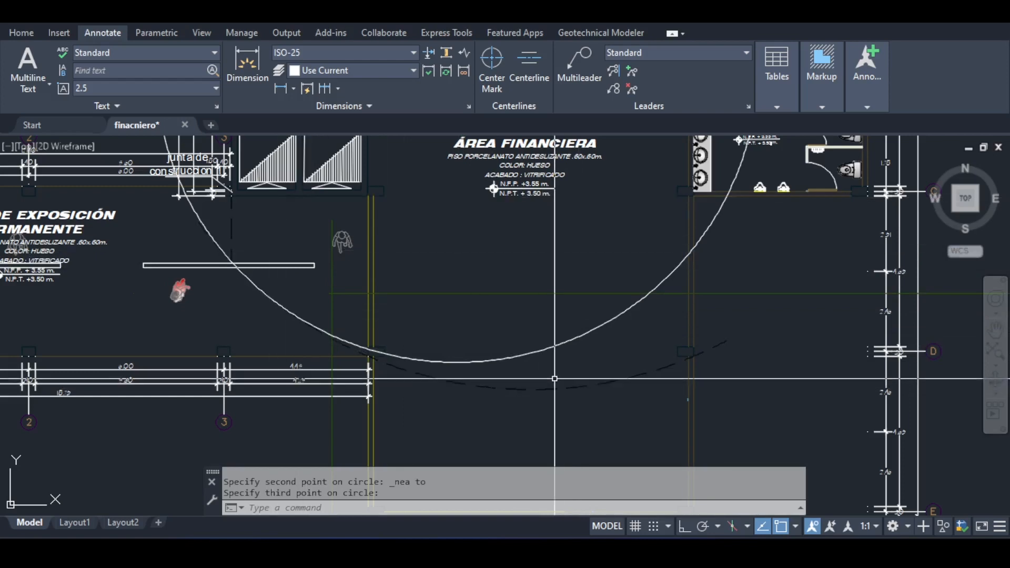
Step: Trim the circle down to the arc between the vertical dashed line and the column at the double wall line
scroll(555, 378, "up", 4)
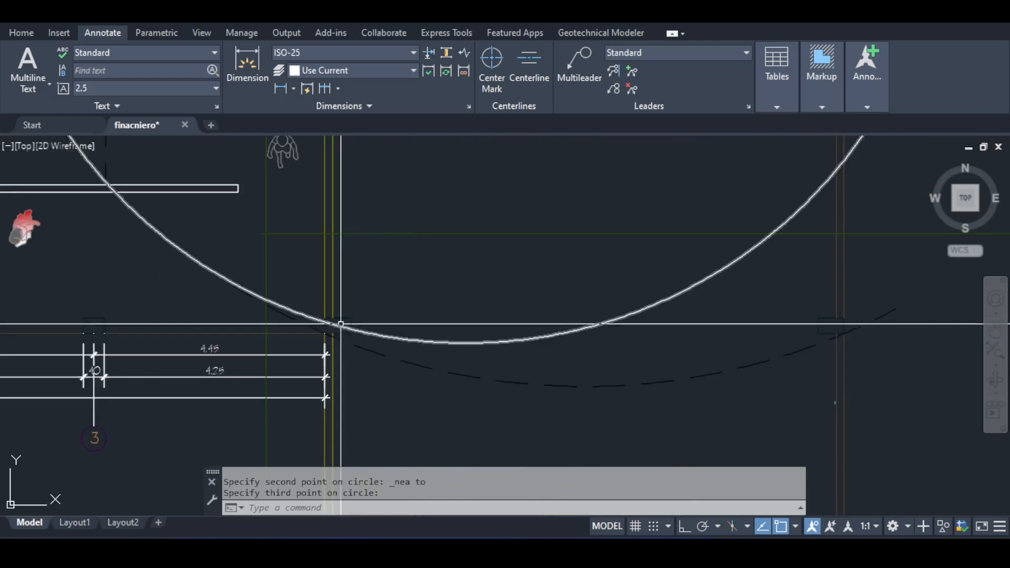
key("Escape")
key("Escape")
scroll(480, 288, "down", 2)
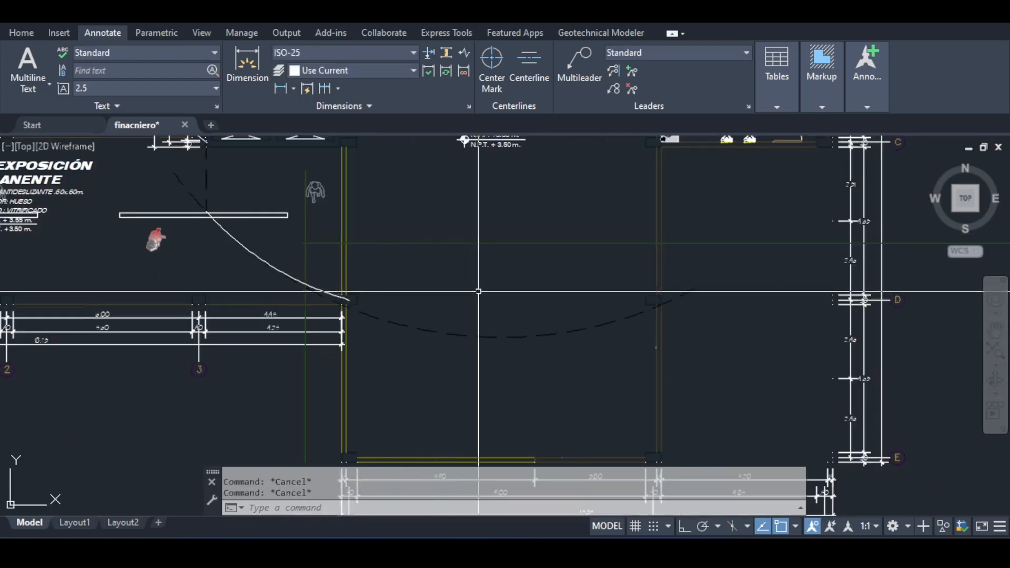
Step: Start a three-point circle with its first point at the trimmed arc's end inside the column
type("circle or [3P 2P Ttr (tan tan radius)]:")
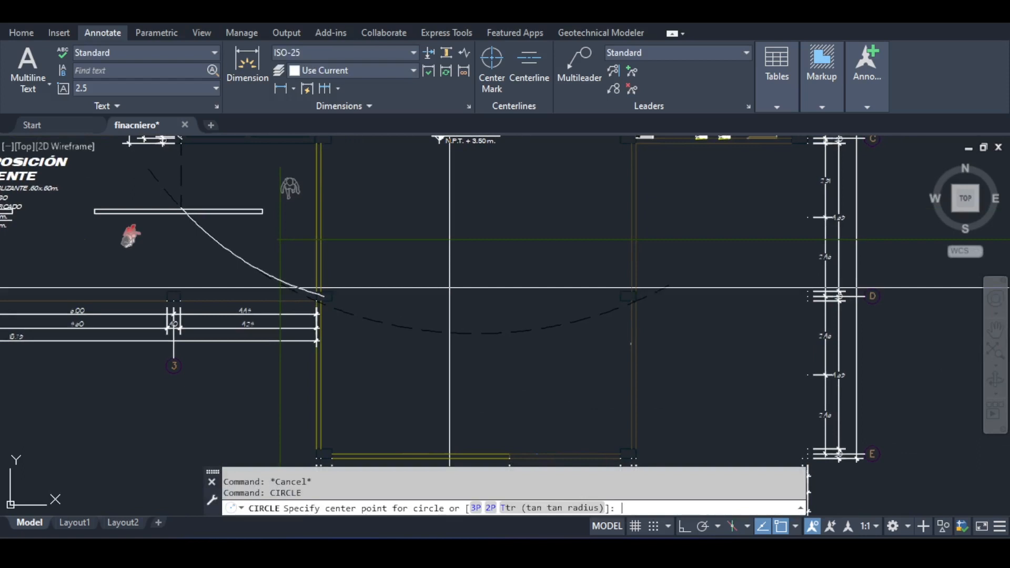
scroll(450, 288, "up", 6)
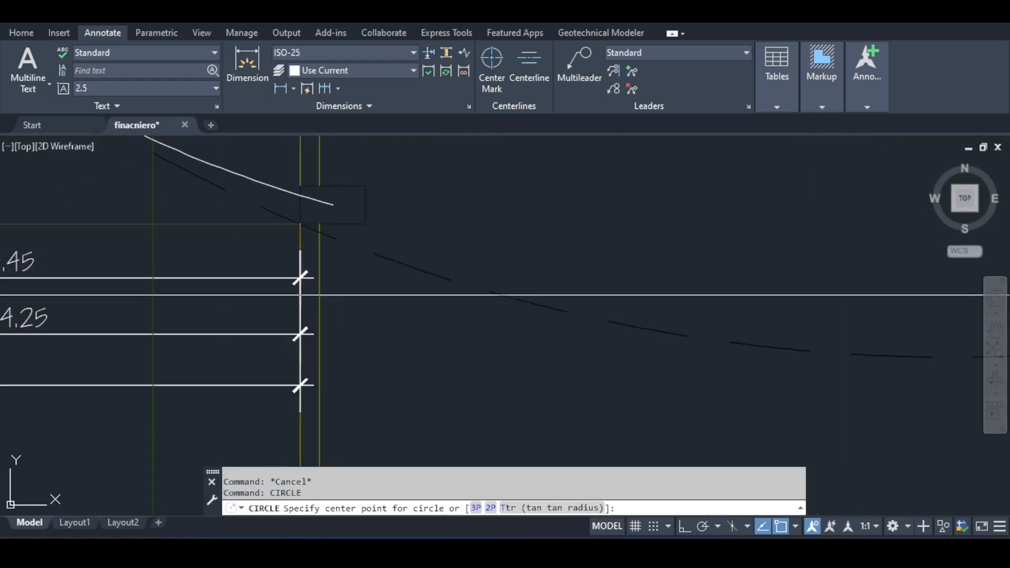
middle_click_drag(323, 336, 315, 310)
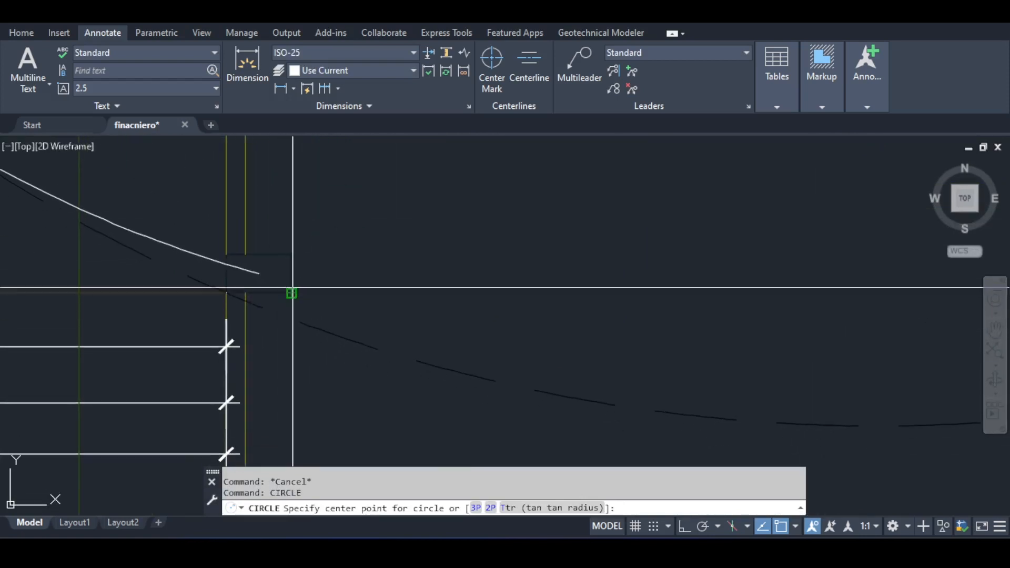
type("3")
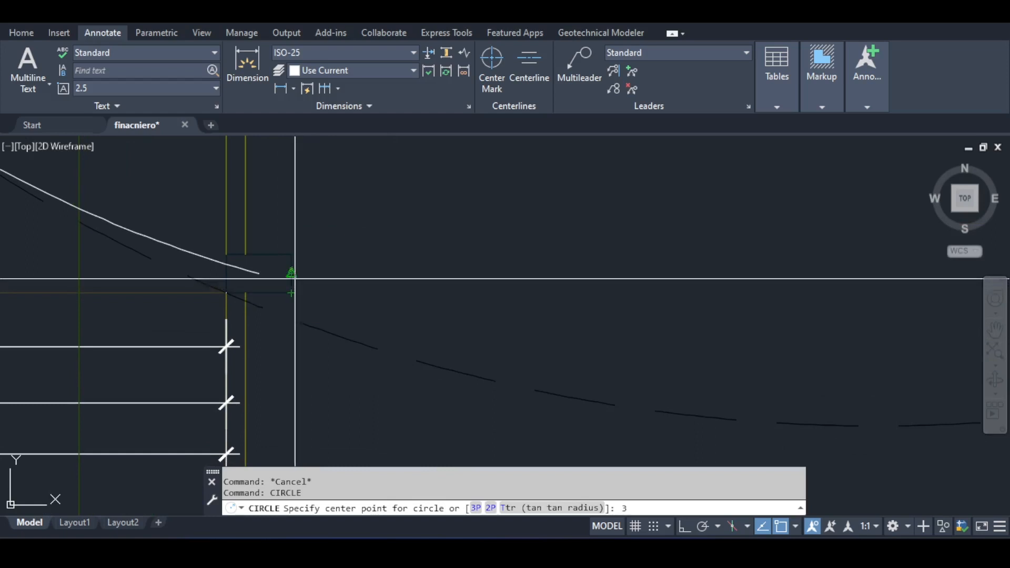
type("p")
key("Return")
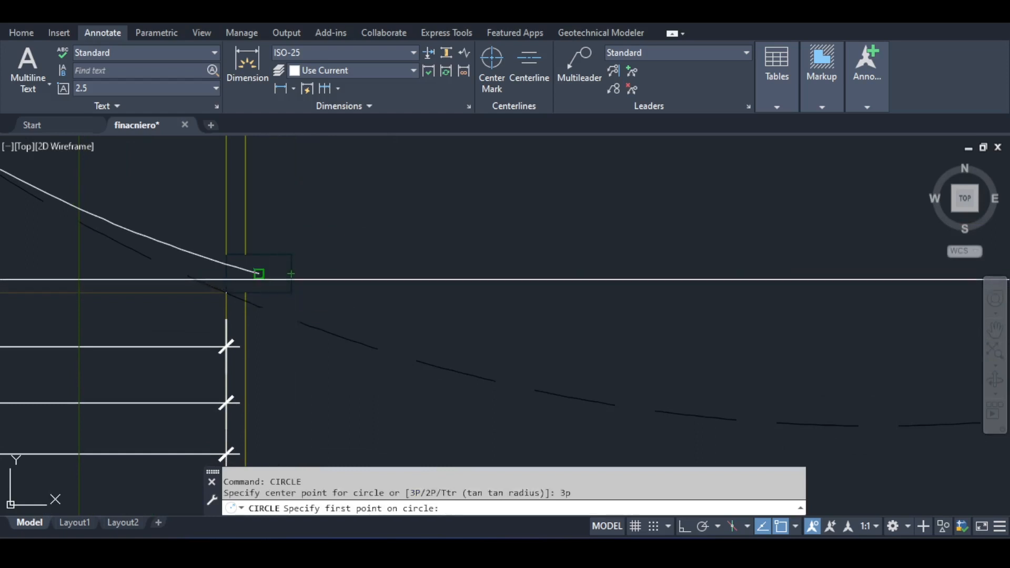
left_click(260, 276)
Step: Finish the circle through a point just above the dashed arc's lowest part and the column on axis 5
middle_click_drag(755, 348, 546, 312)
scroll(545, 307, "down", 4)
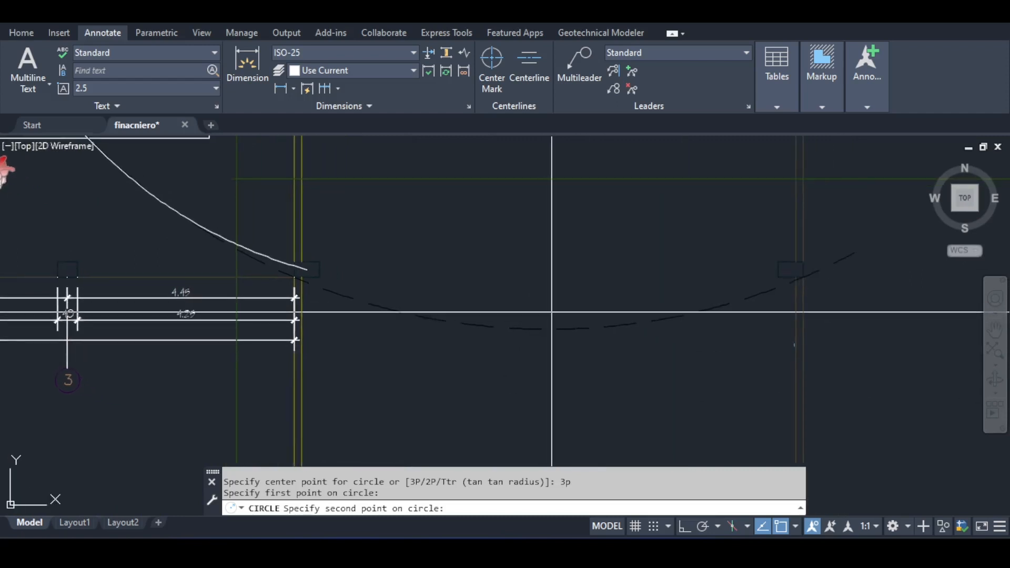
left_click(552, 312)
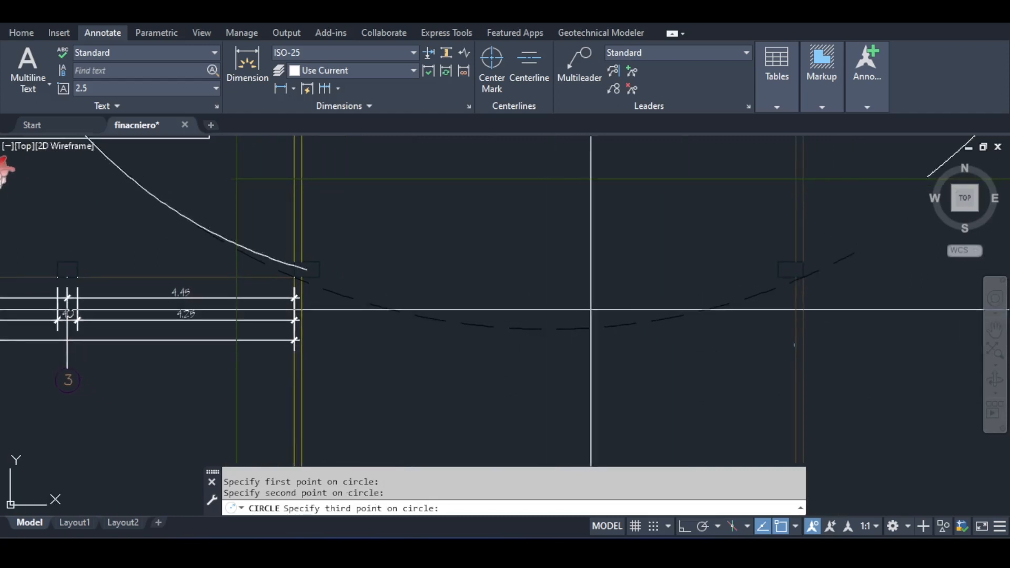
scroll(799, 267, "up", 3)
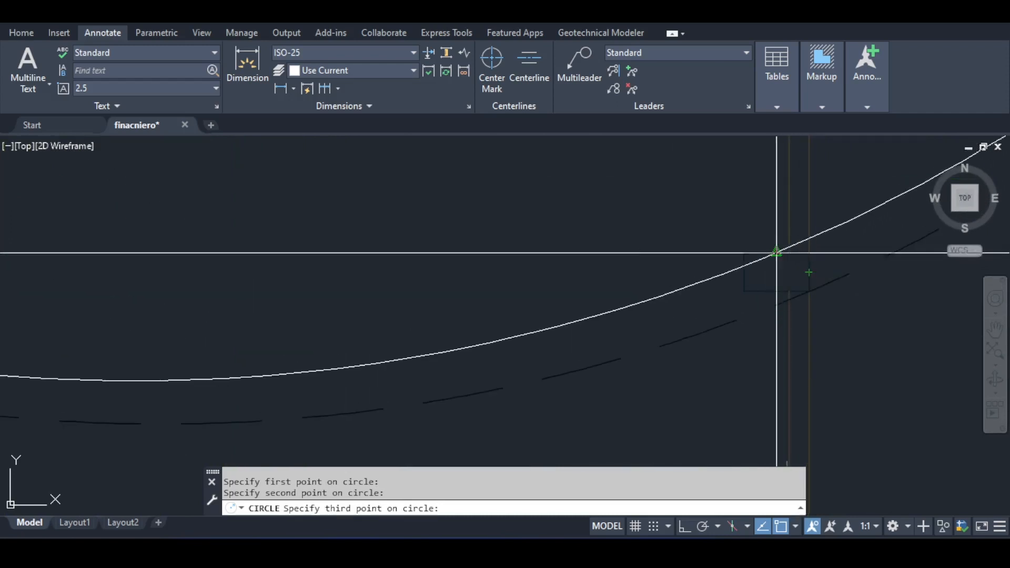
left_click(776, 270)
Step: Trim away the new circle's portions beyond the two columns, leaving the curve that follows the dashed arc between them
scroll(587, 270, "down", 5)
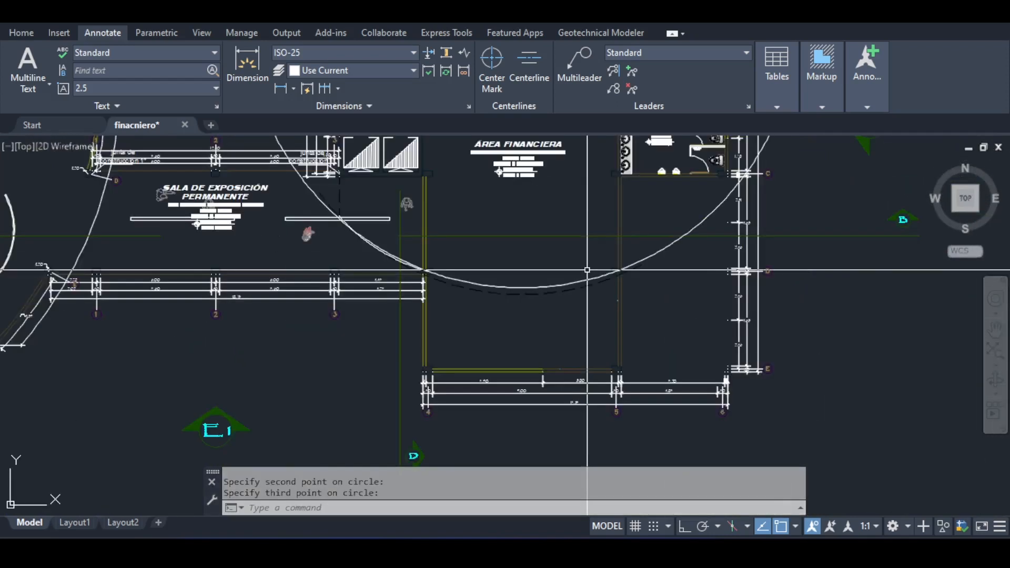
scroll(443, 244, "up", 4)
type("tr")
key("space")
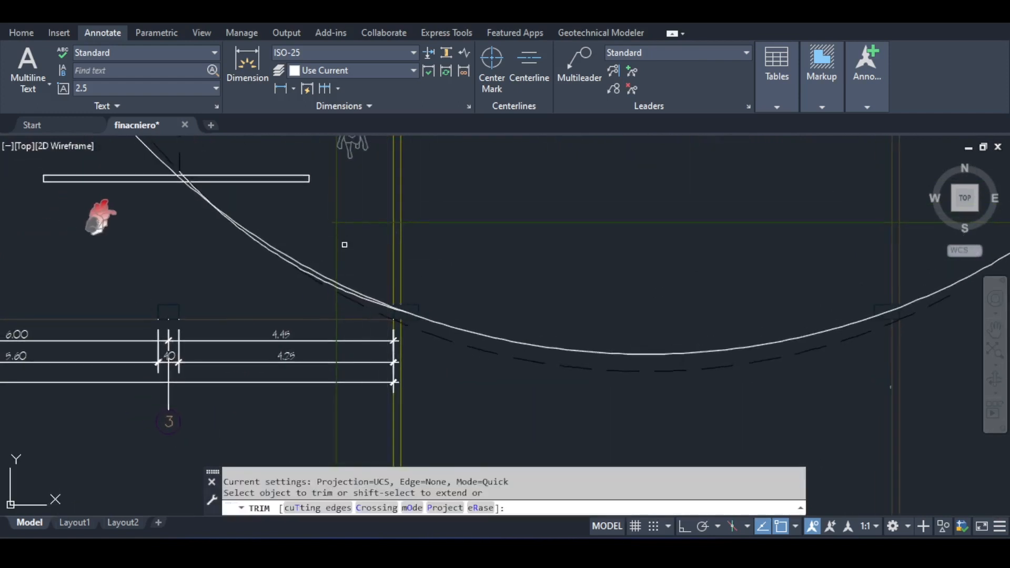
scroll(372, 300, "up", 3)
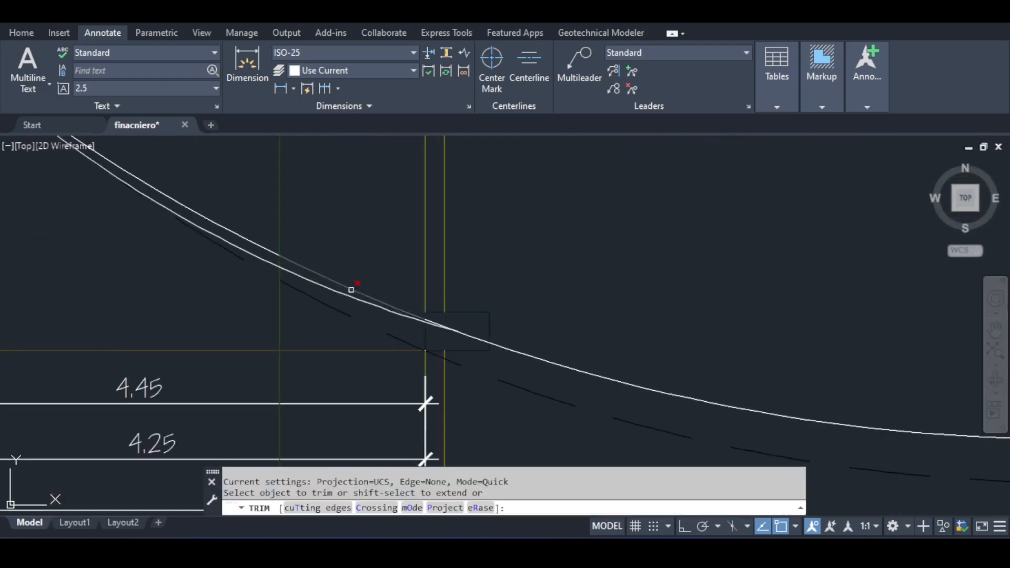
scroll(385, 294, "down", 5)
scroll(282, 279, "up", 6)
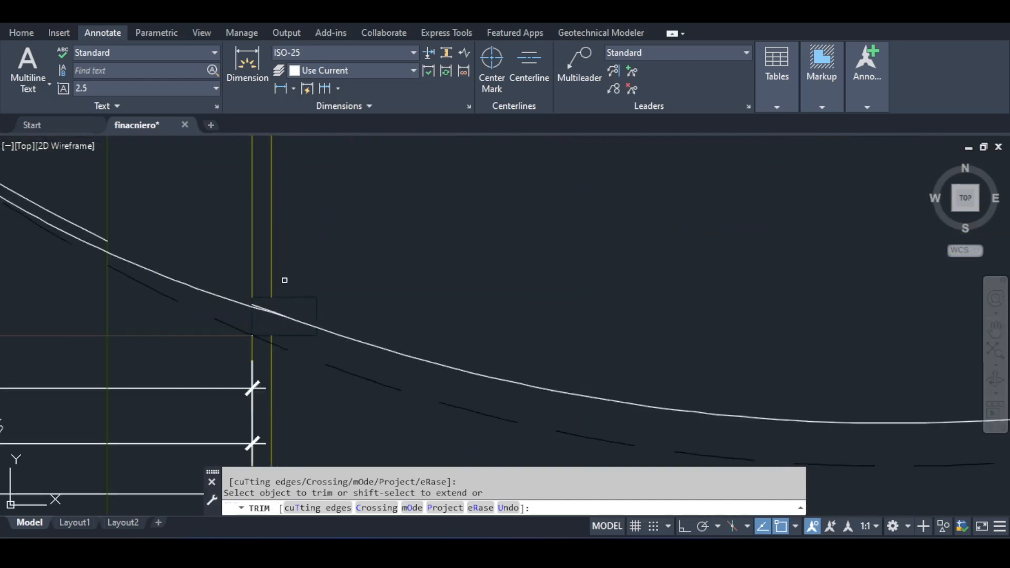
scroll(370, 320, "down", 5)
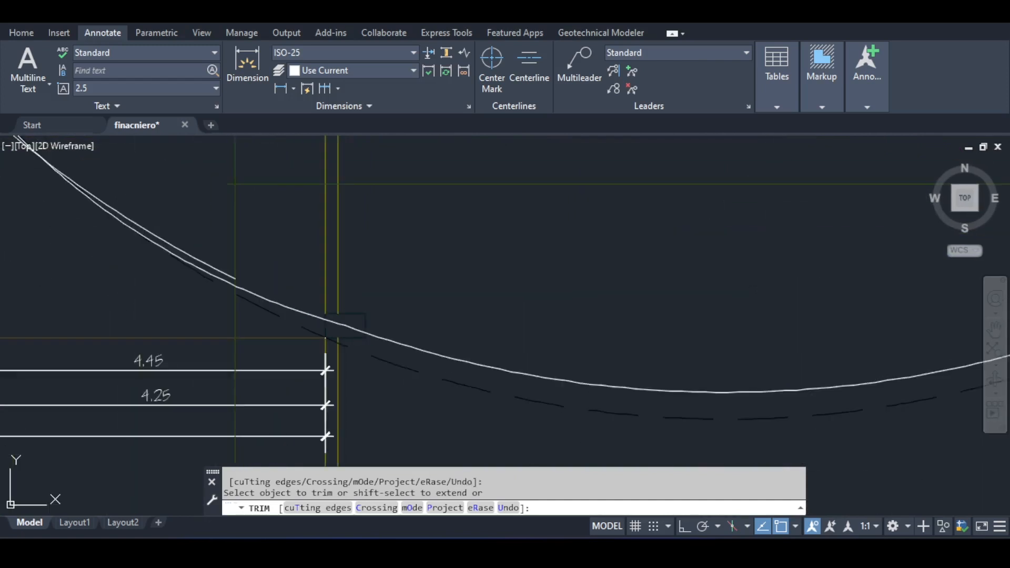
middle_click_drag(776, 298, 419, 356)
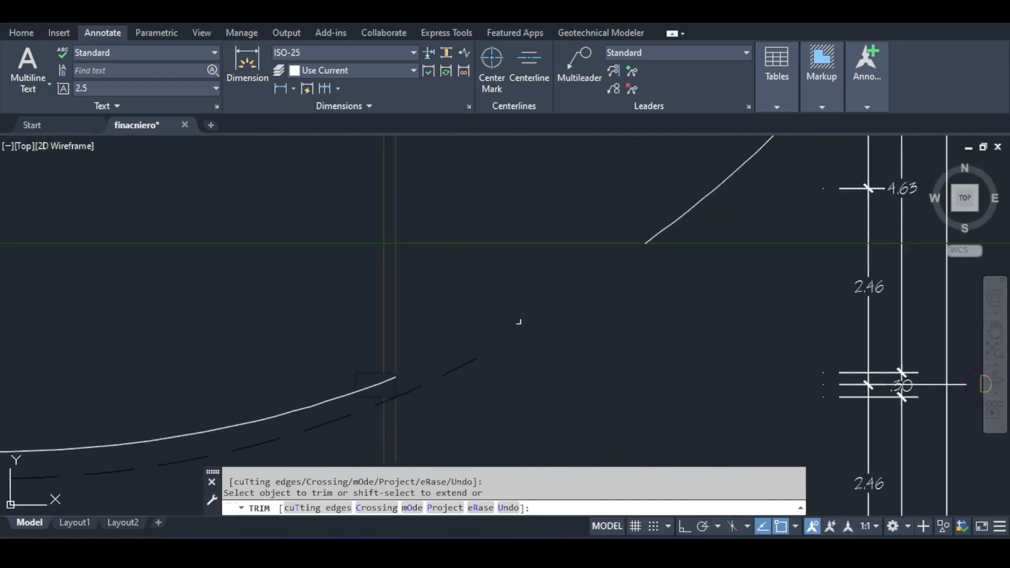
Step: Try to trim the new arc's end back to the near edge of the axis 5 column
scroll(380, 380, "up", 4)
key("space")
key("space")
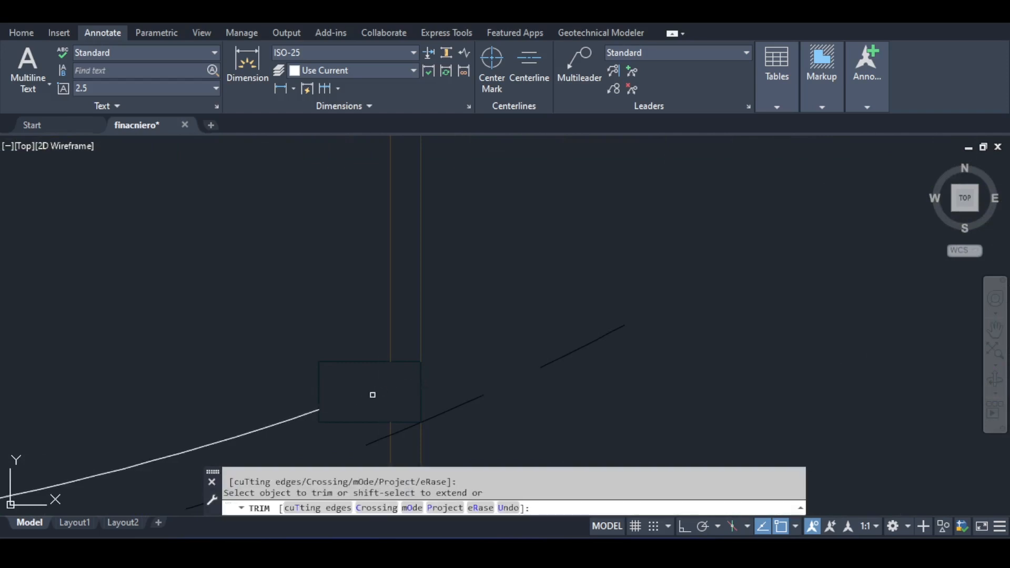
key("Escape")
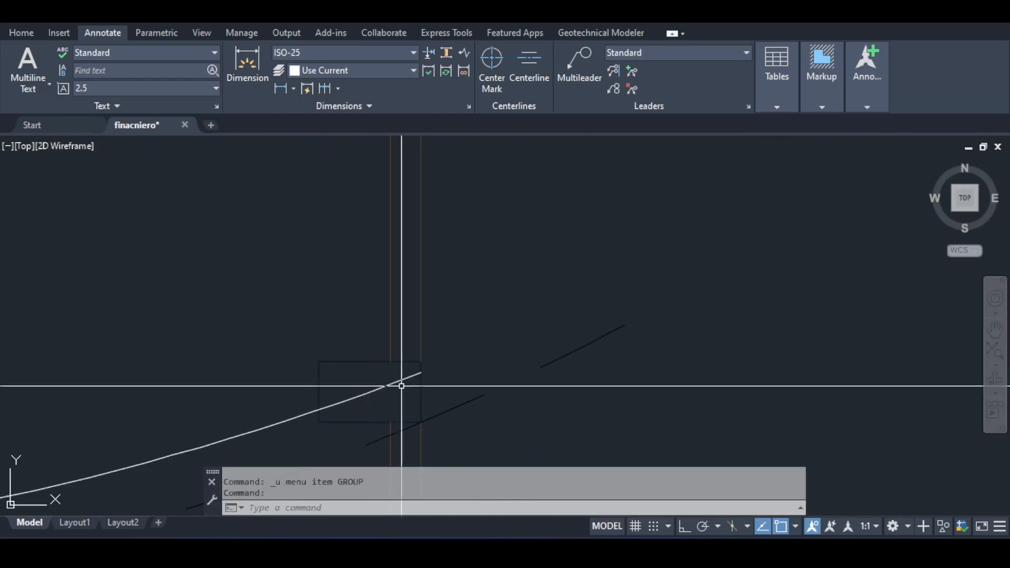
Step: Stretch the new arc's end point back to the middle of the axis 5 column
left_click(420, 374)
scroll(419, 374, "up", 4)
left_click(470, 335)
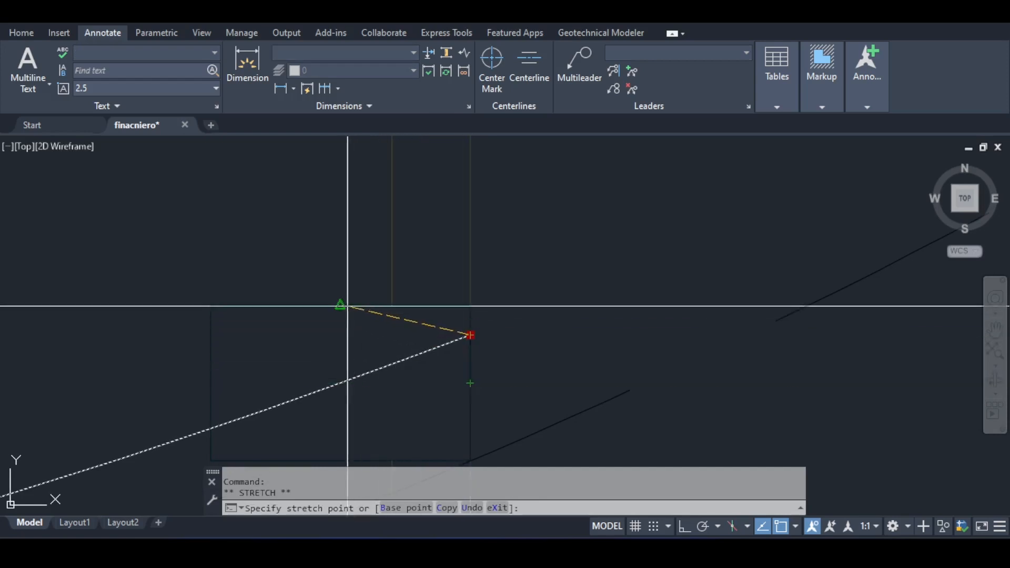
left_click(344, 373)
scroll(358, 361, "down", 10)
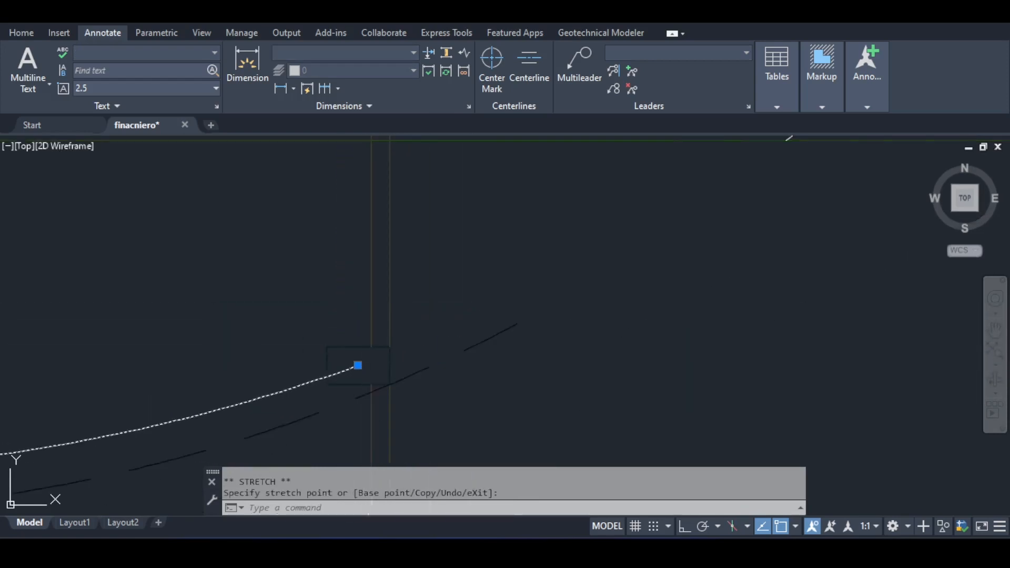
key("Escape")
key("Escape")
Step: Erase the leftover large portion of the circle that runs around the ÁREA FINANCIERA
middle_click_drag(412, 325, 435, 331)
left_click(487, 311)
left_click(470, 306)
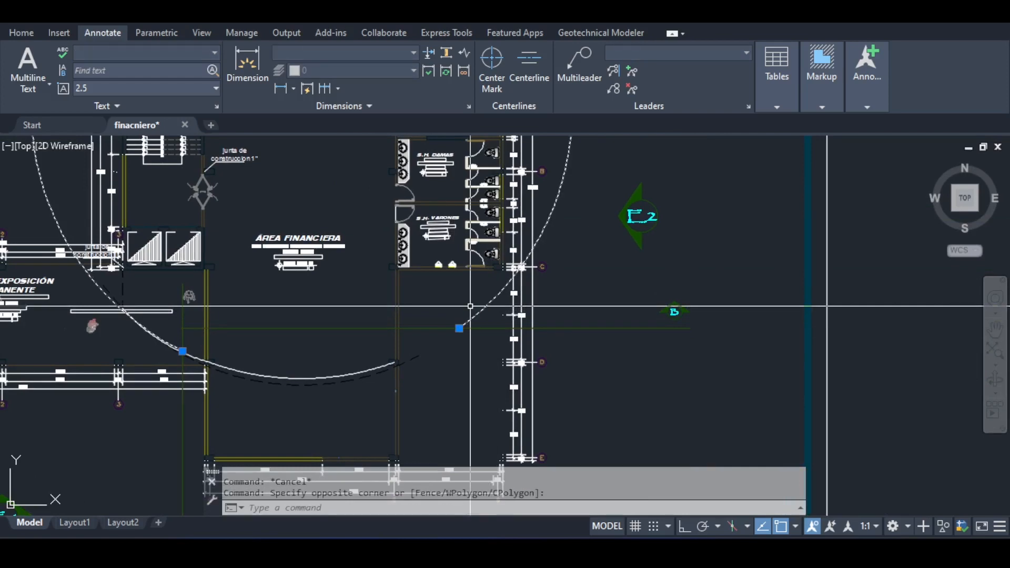
key("Delete")
scroll(177, 349, "up", 6)
middle_click_drag(178, 349, 302, 243)
scroll(372, 262, "down", 4)
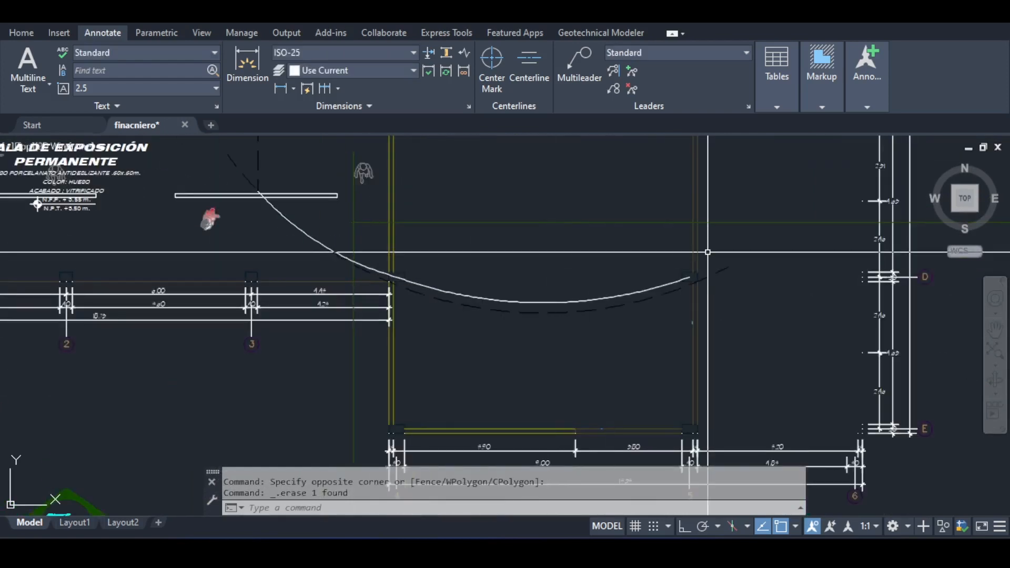
Step: Select both reconstructed arcs and start copying them from the shaft corner at the top of the vertical dashed line
middle_click_drag(365, 264, 361, 262)
left_click(352, 262)
left_click(351, 261)
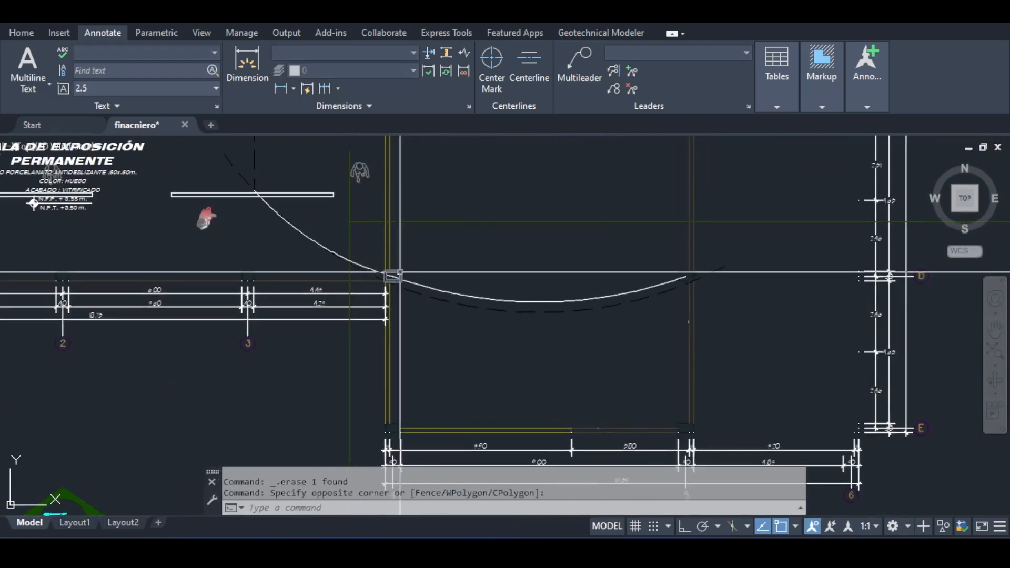
key("Escape")
key("Escape")
left_click(423, 287)
left_click(366, 266)
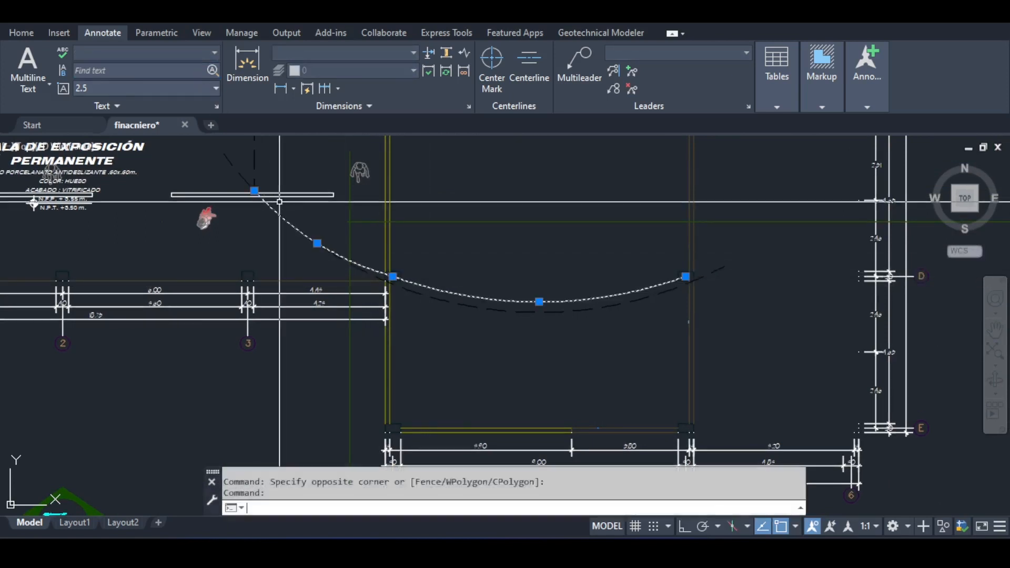
type("copy")
key("Return")
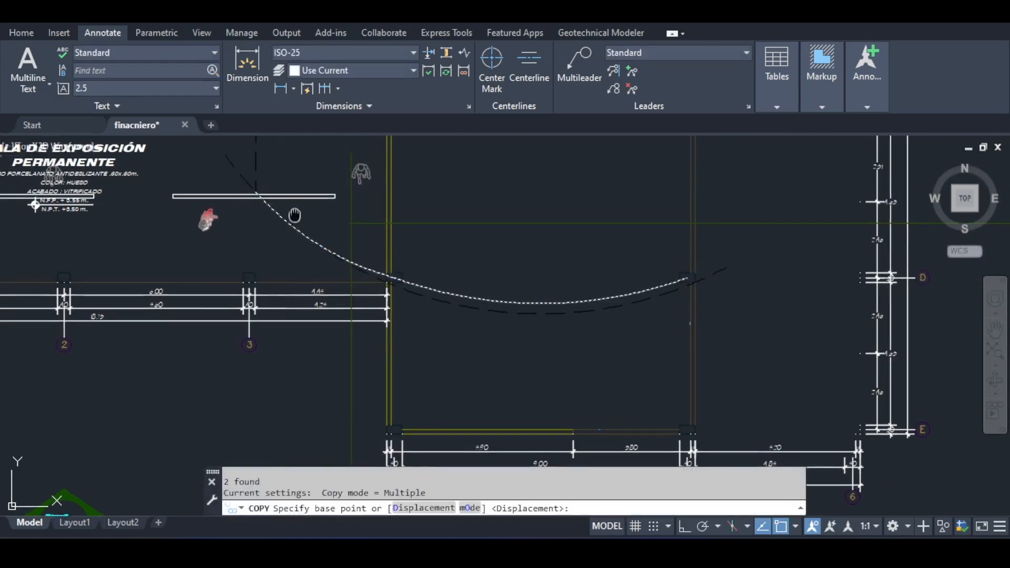
scroll(208, 218, "down", 3)
scroll(267, 368, "up", 6)
scroll(303, 297, "up", 3)
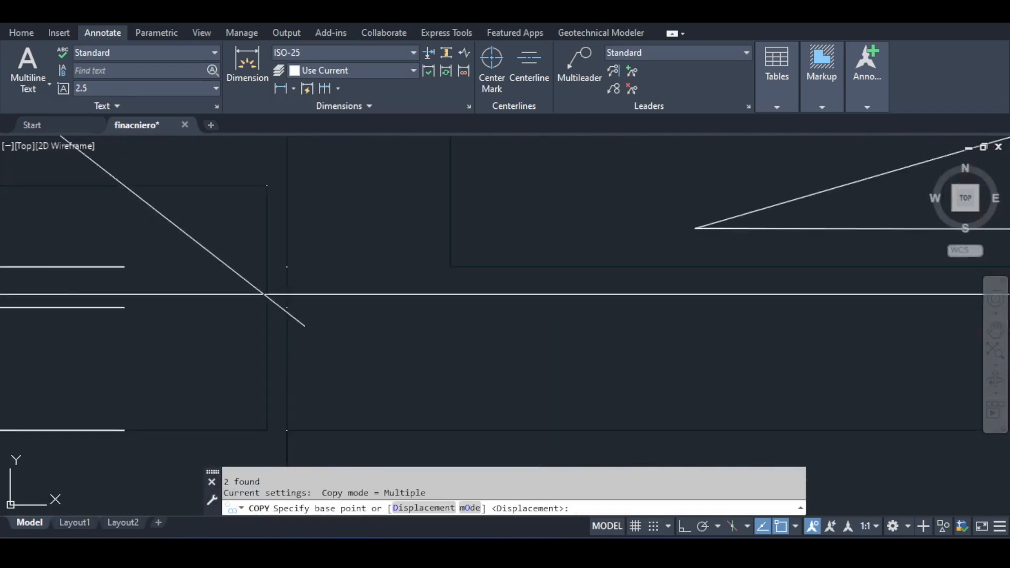
left_click(289, 416)
Step: Place the copied arcs with their base point on the matching shaft corner at the coordinate origin
scroll(298, 402, "down", 3)
scroll(298, 402, "down", 10)
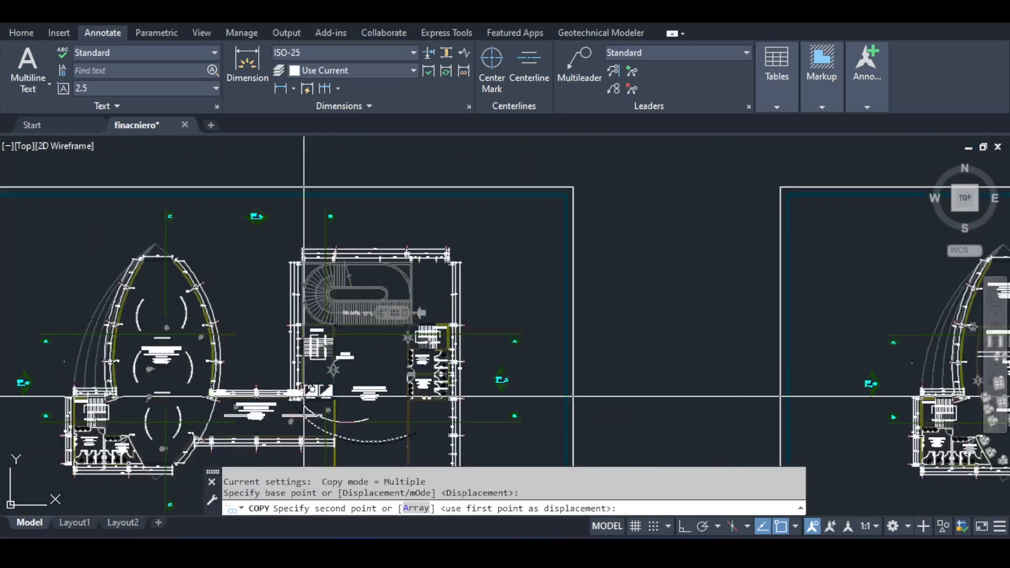
middle_click_drag(304, 396, 453, 153)
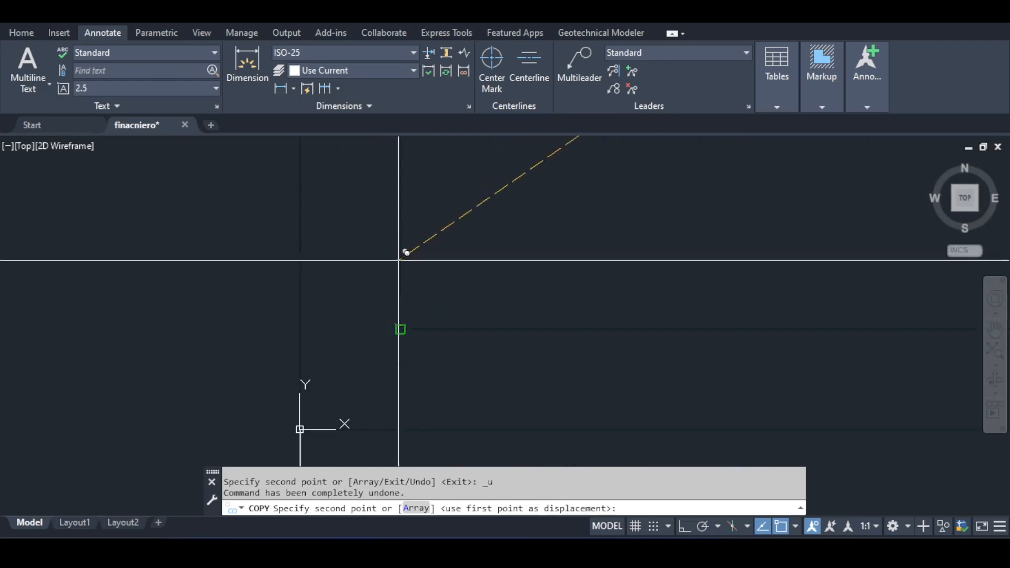
middle_click_drag(367, 311, 484, 136)
left_click(418, 253)
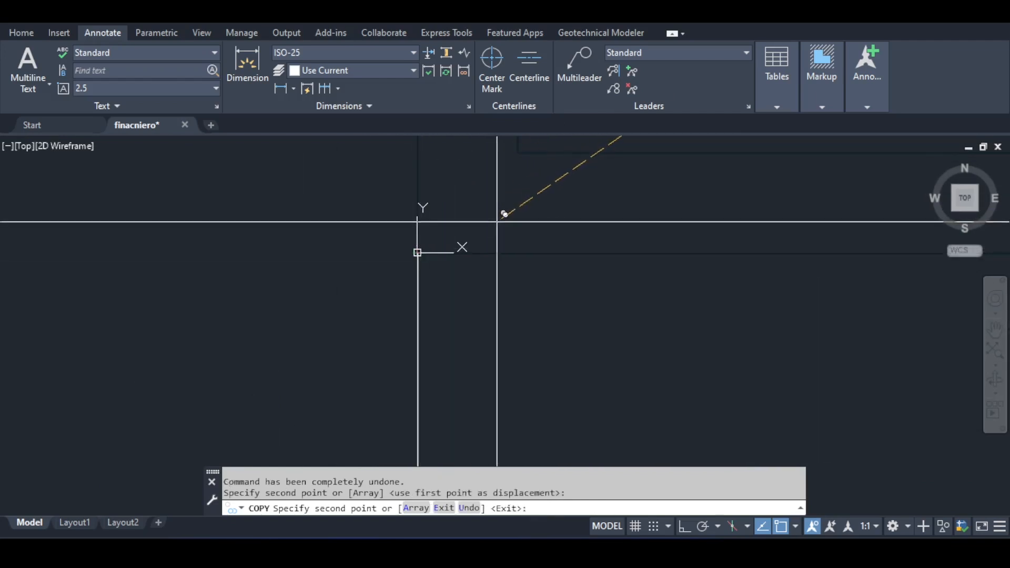
scroll(399, 266, "up", 8)
scroll(381, 278, "down", 8)
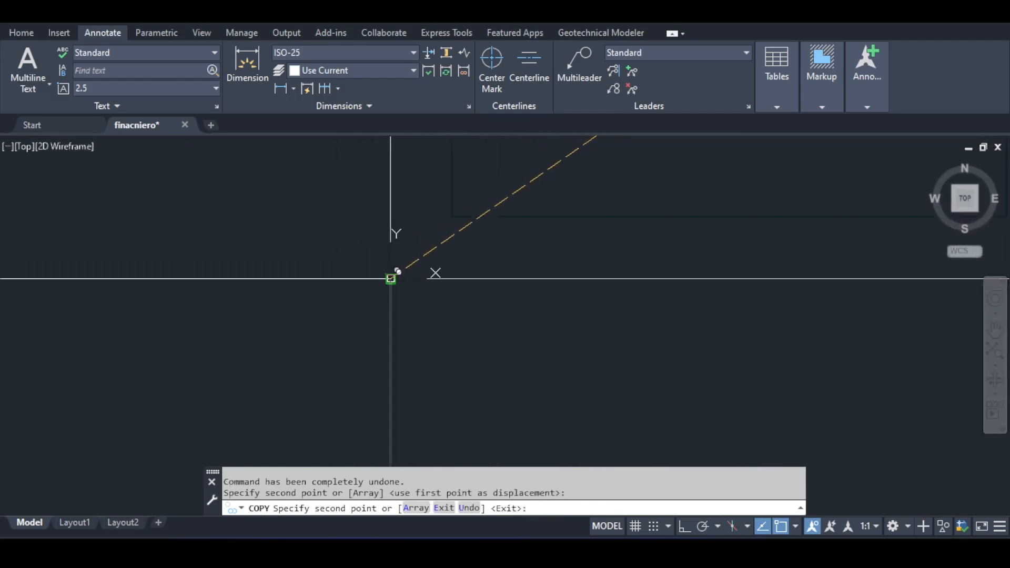
key("Escape")
key("Escape")
Step: Erase the dashed PROYECCION arc lying beside the copied arcs
scroll(485, 323, "down", 6)
middle_click_drag(557, 331, 420, 113)
middle_click_drag(770, 323, 382, 310)
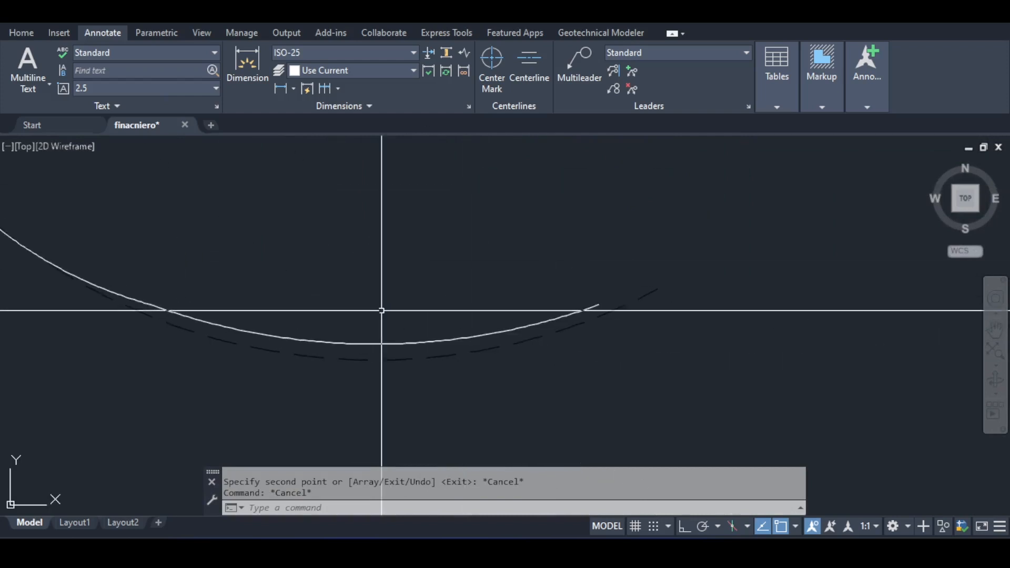
left_click(387, 362)
middle_click_drag(439, 394, 529, 435)
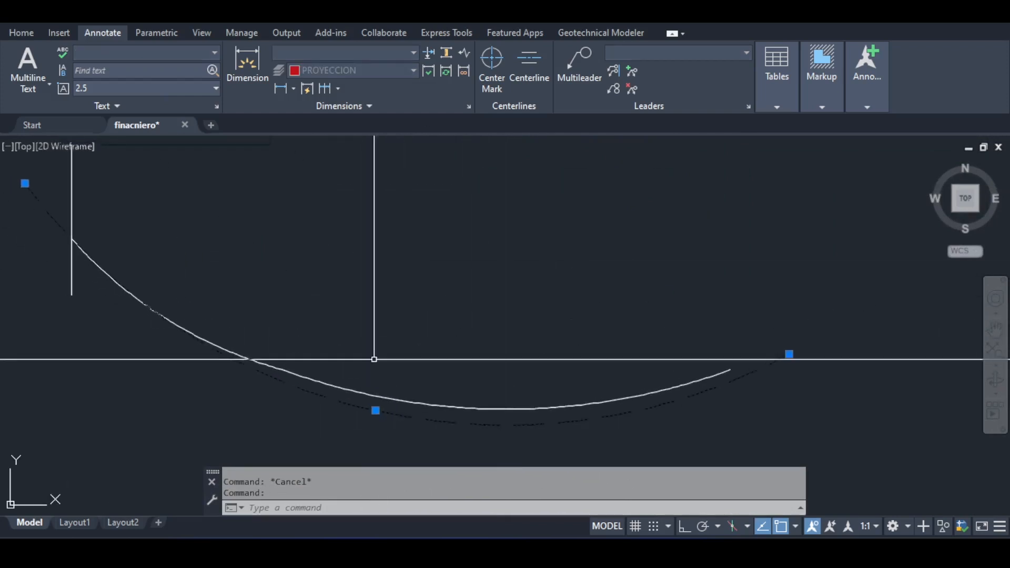
key("Delete")
Step: Trim the vertical line's excess below the point where the copied arc begins
middle_click_drag(211, 274, 371, 317)
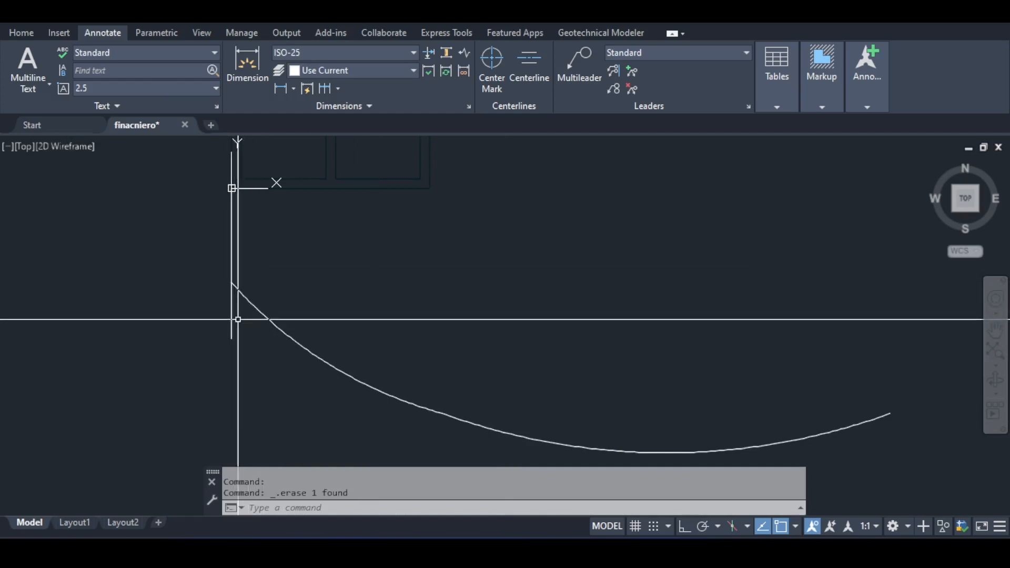
type("tr")
key("Return")
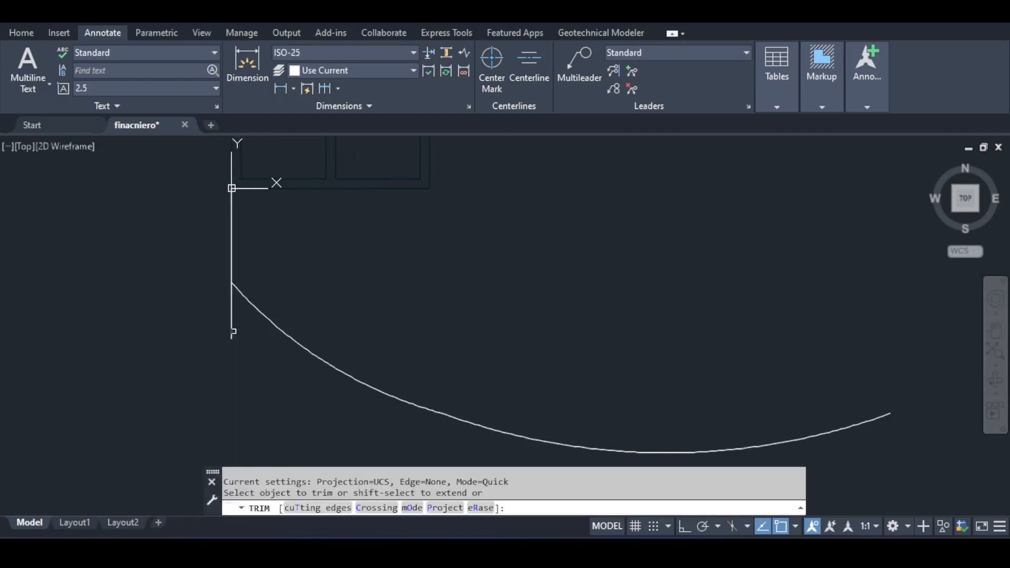
left_click(232, 332)
key("Escape")
key("Escape")
key("Escape")
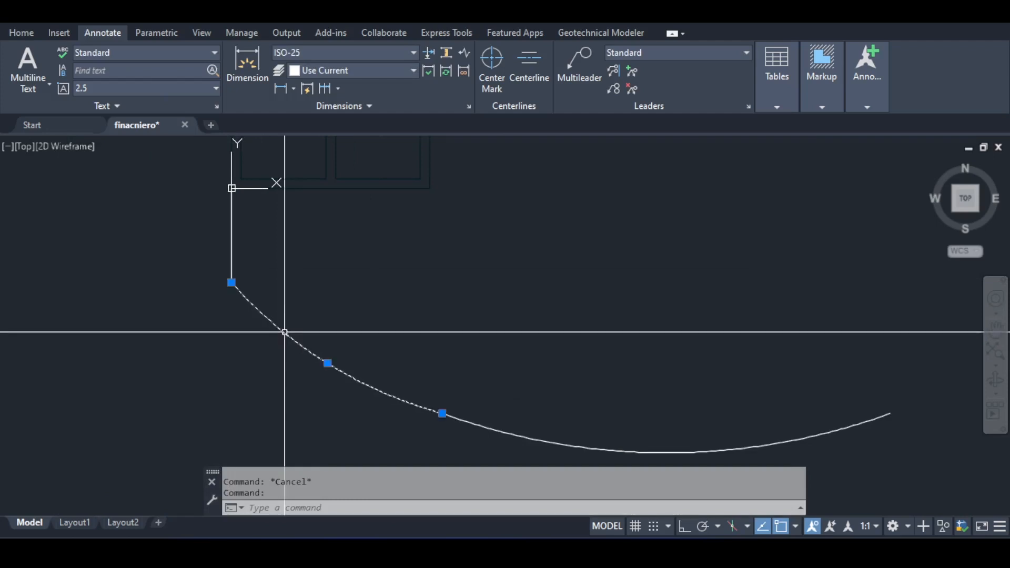
Step: Query the coordinates of the midpoint of the arc that starts at the vertical line's lower end, using COORDINATES
left_click(582, 457)
left_click(530, 425)
middle_click_drag(530, 434, 509, 383)
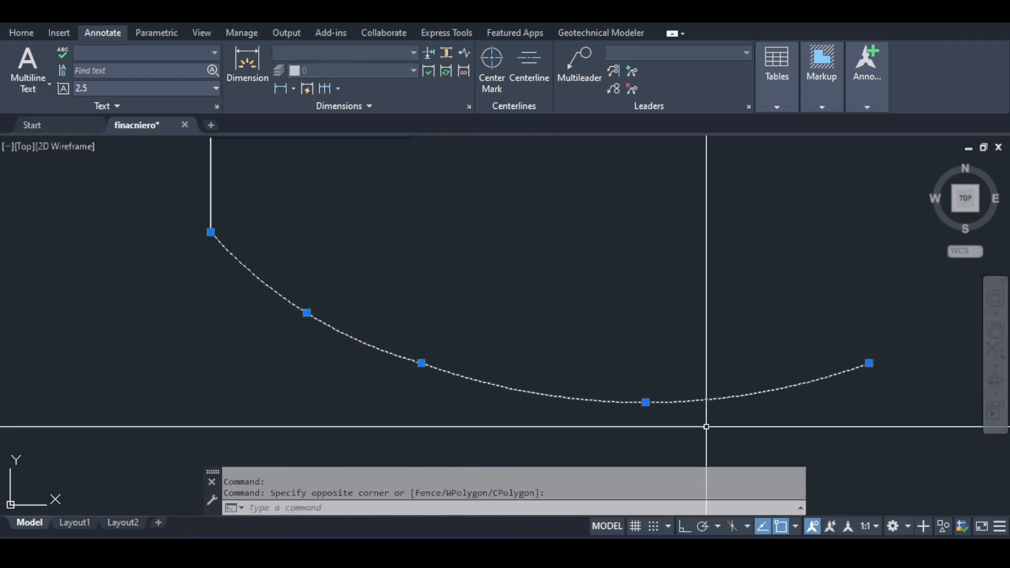
key("Escape")
key("Escape")
left_click(311, 287)
left_click(288, 337)
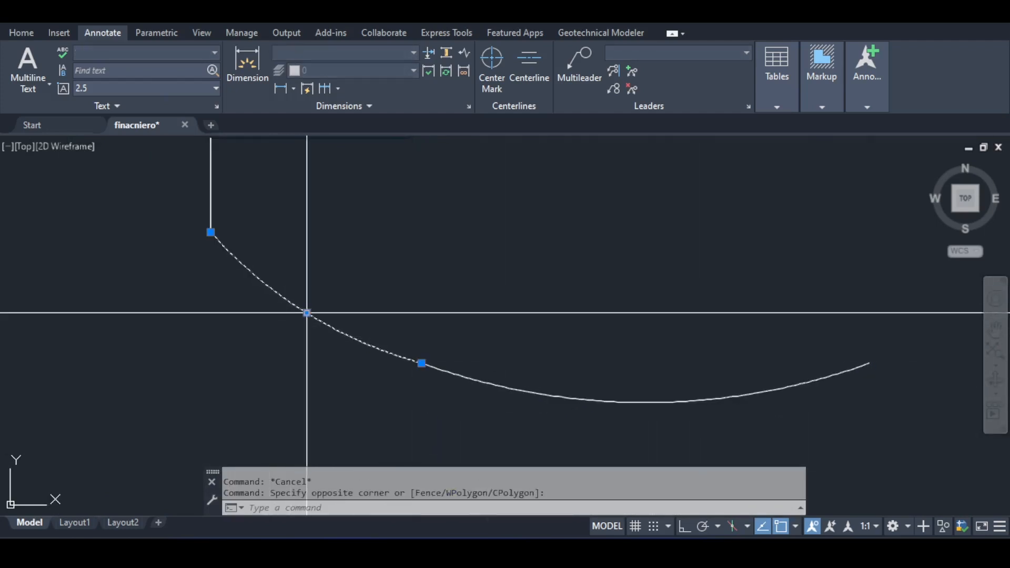
key("Escape")
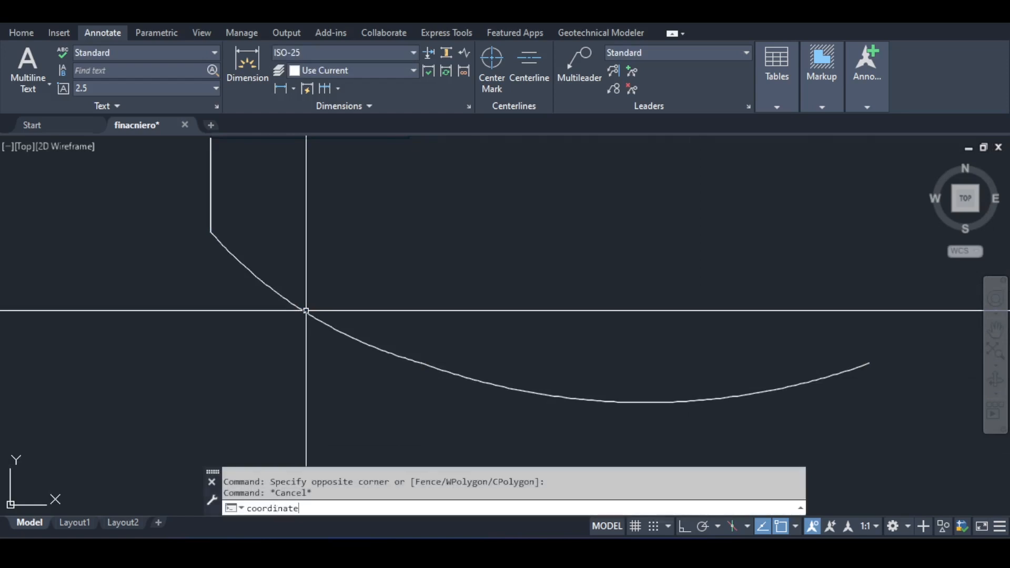
left_click(308, 310)
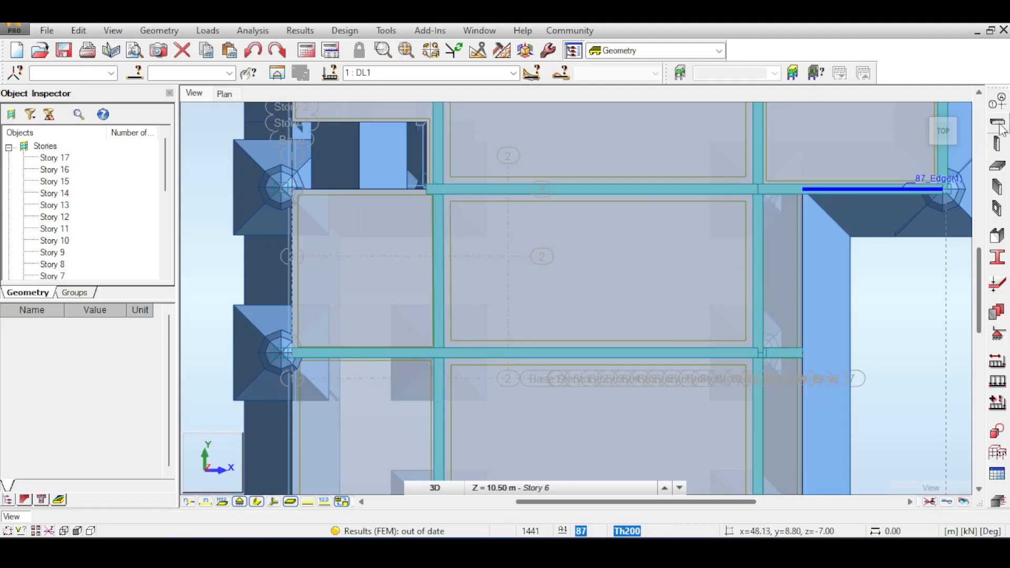
Step: Switch to Robot and add X position 2.04 and Y position -3.71 to the CircularSlab structural axis
left_click(998, 101)
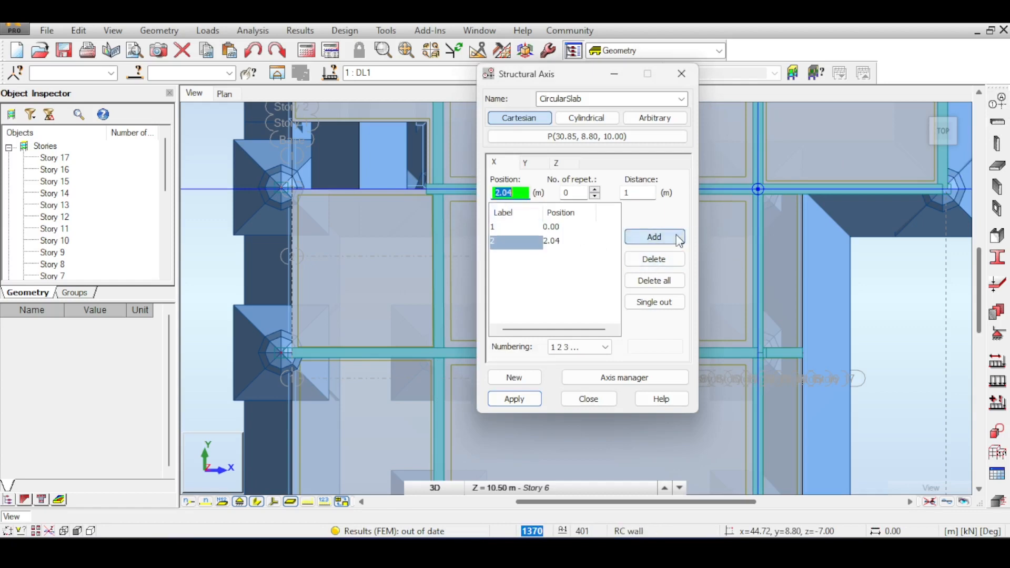
key("alt+Tab")
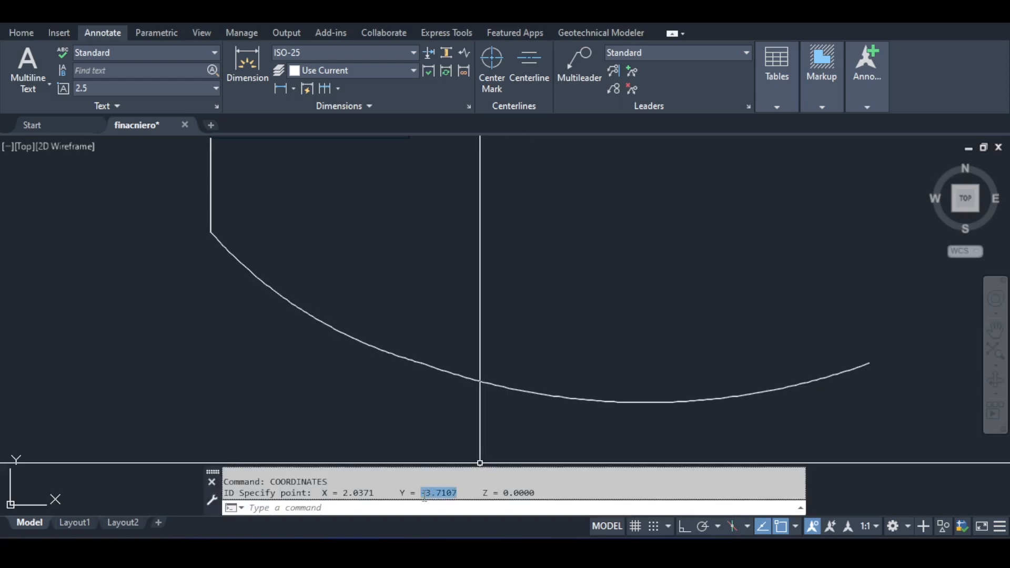
key("alt+Tab")
left_click(654, 237)
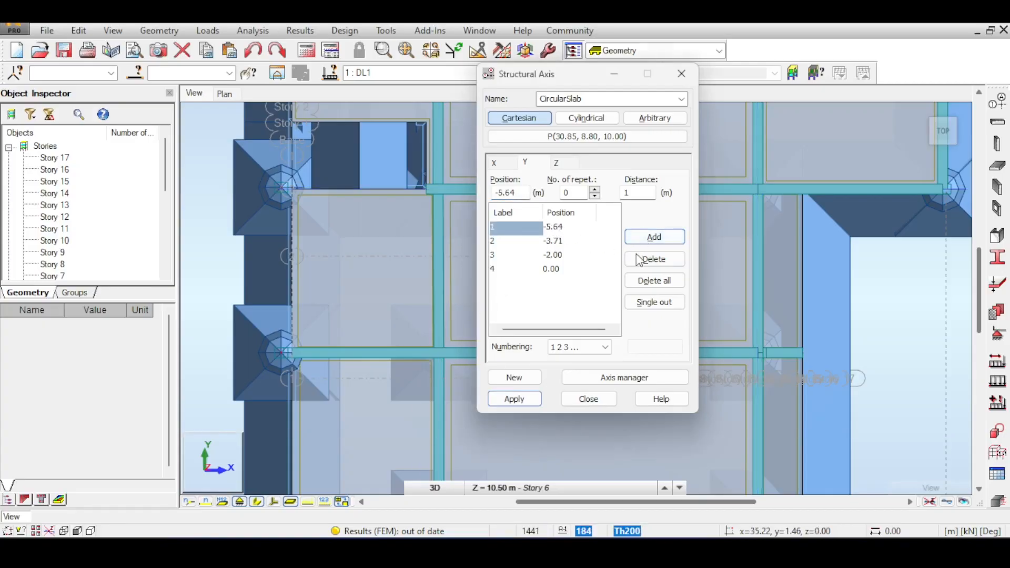
Step: Query the second arc's midpoint coordinates in AutoCAD and add X position 9.23 to the CircularSlab axis in Robot
key("alt+Tab")
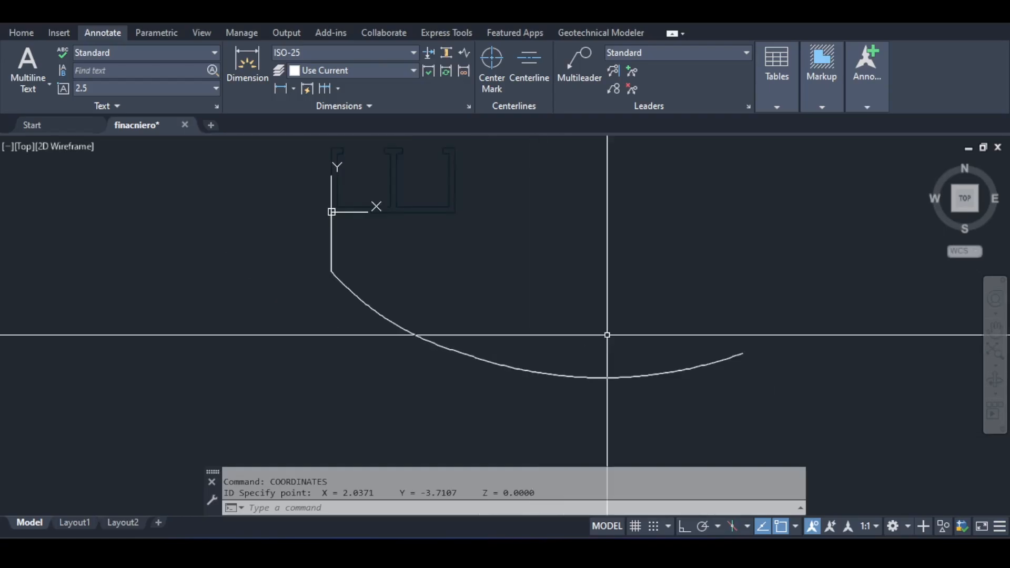
type("coord")
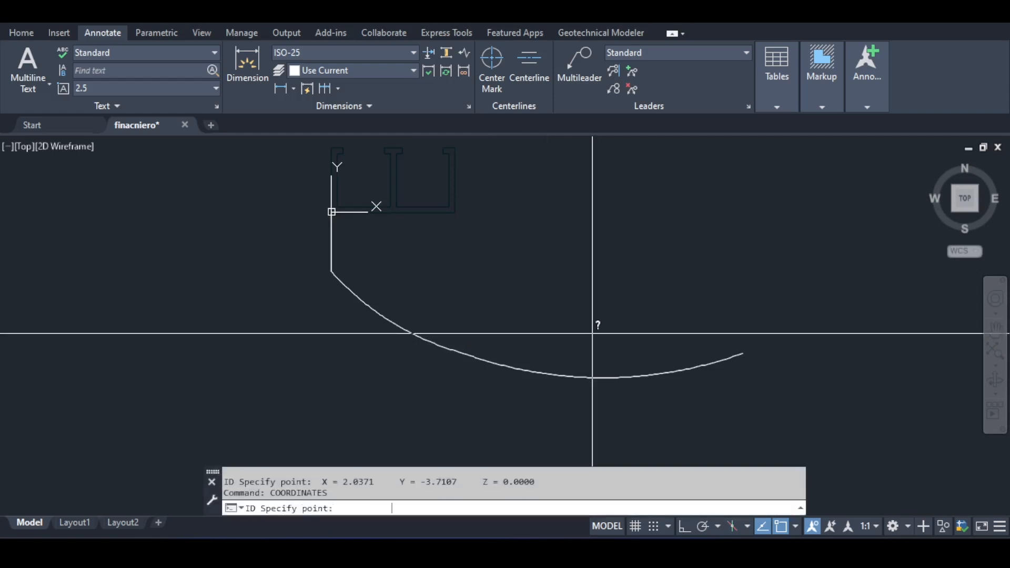
scroll(603, 378, "up", 4)
left_click(603, 378)
scroll(603, 378, "down", 2)
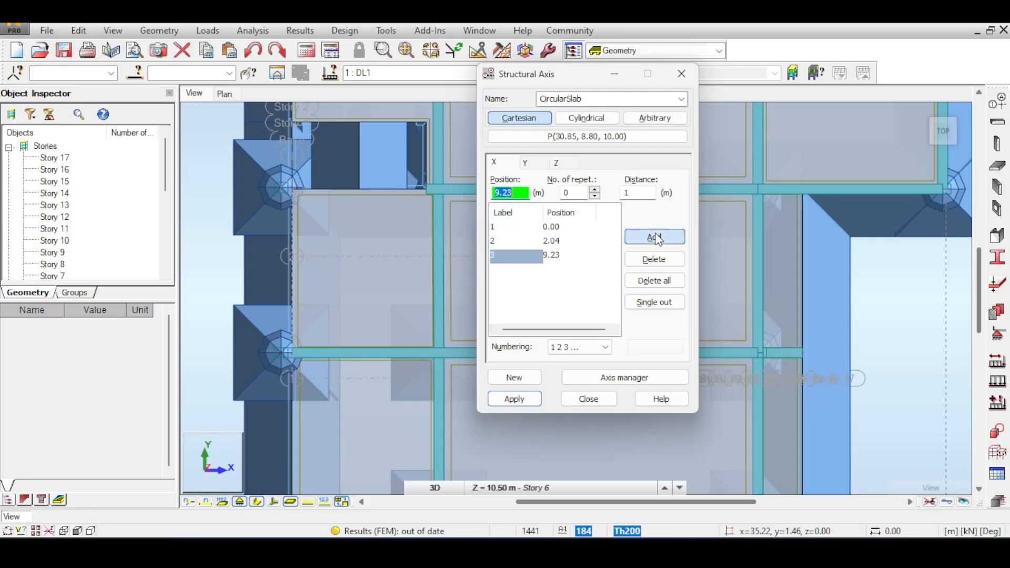
Step: Copy the second arc midpoint's Y coordinate from AutoCAD and try adding it as X position -5.61 of the CircularSlab axis
key("alt+Tab")
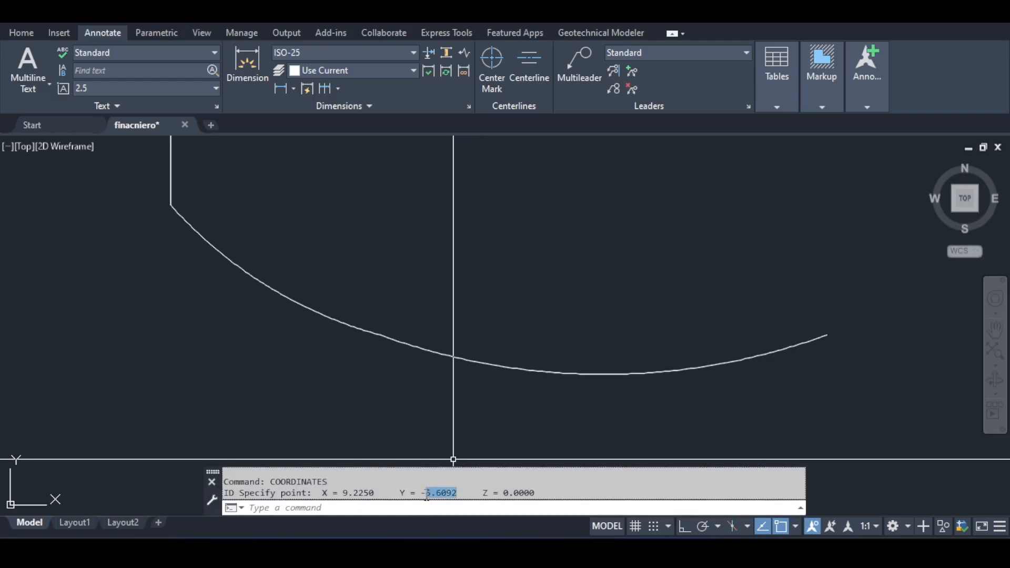
key("alt+Tab")
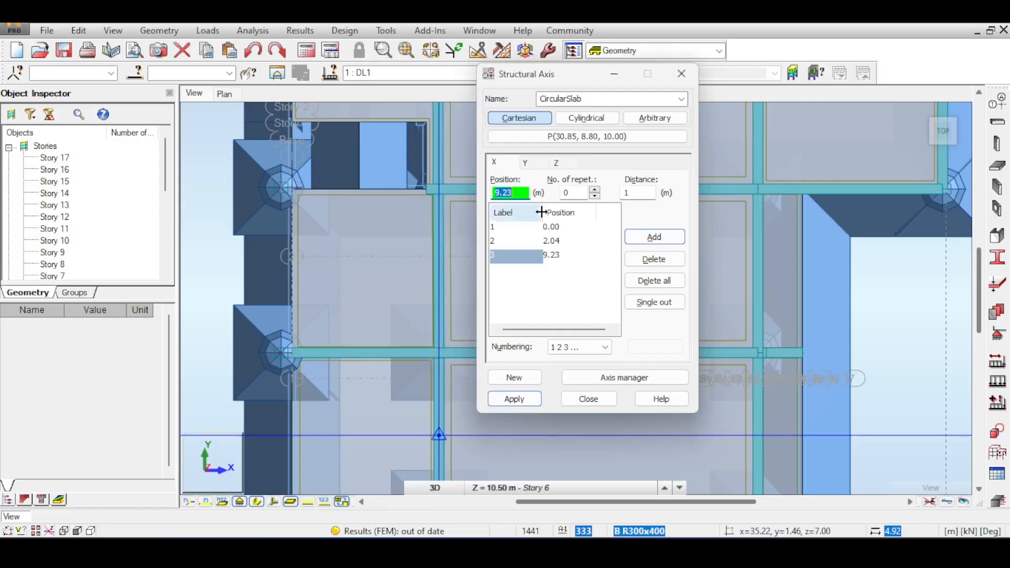
left_click(651, 238)
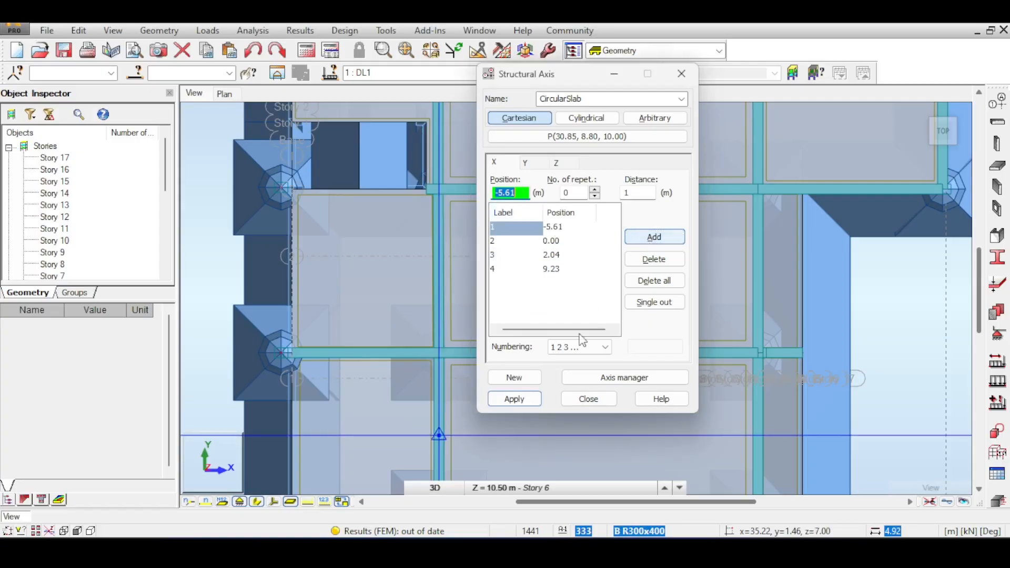
left_click(563, 399)
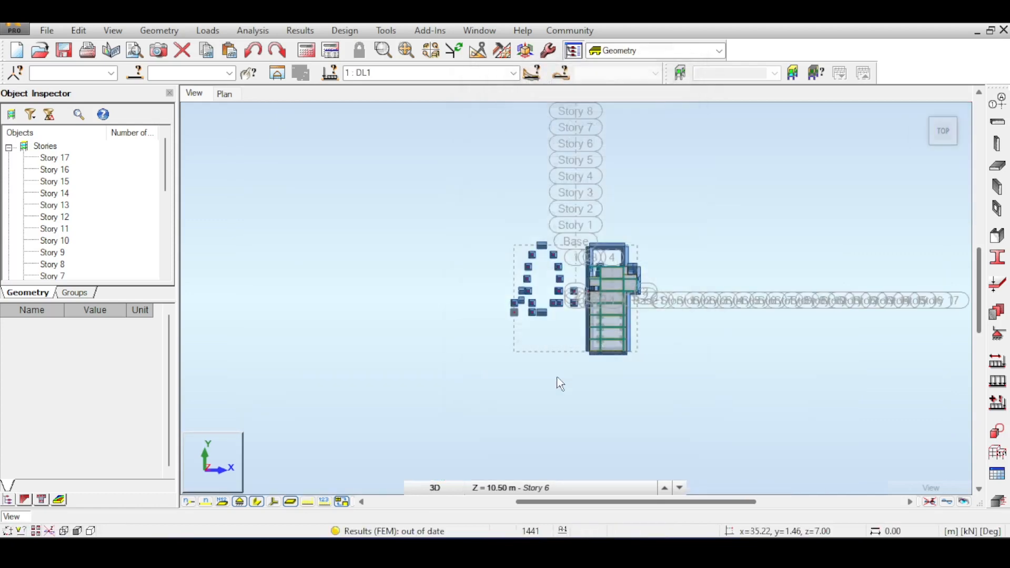
Step: Correct the CircularSlab axis to use -5.61 as its lowest Y position instead of an X position, and apply it
scroll(627, 300, "up", 5)
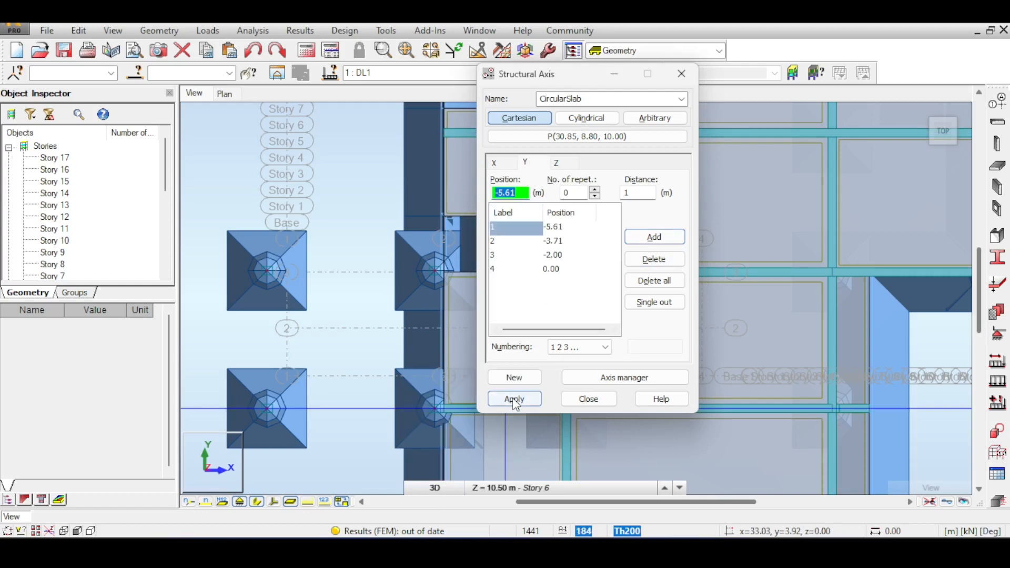
left_click(514, 399)
left_click(581, 403)
Step: Examine the corrected axis lines against the beams from above and in 3D, and display Story 5 in plan
scroll(600, 311, "up", 10)
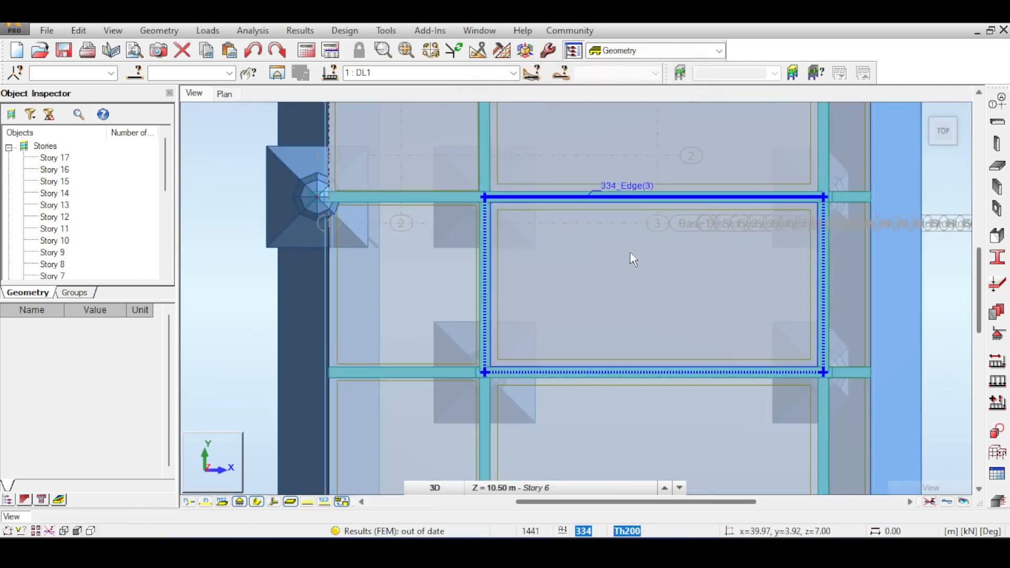
scroll(630, 253, "up", 1)
middle_click_drag(647, 211, 675, 269)
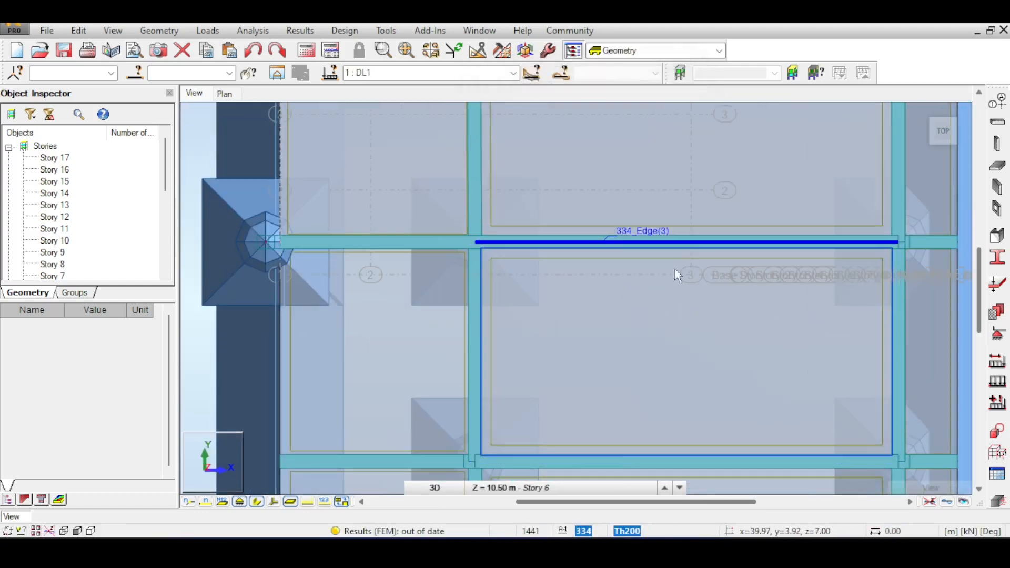
middle_click_drag(522, 173, 580, 287)
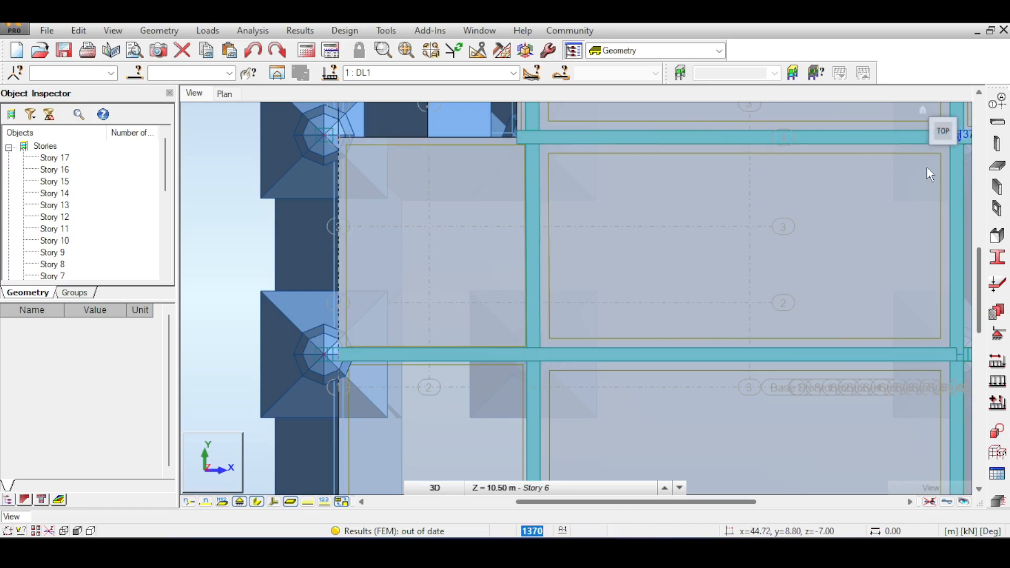
left_click(944, 133)
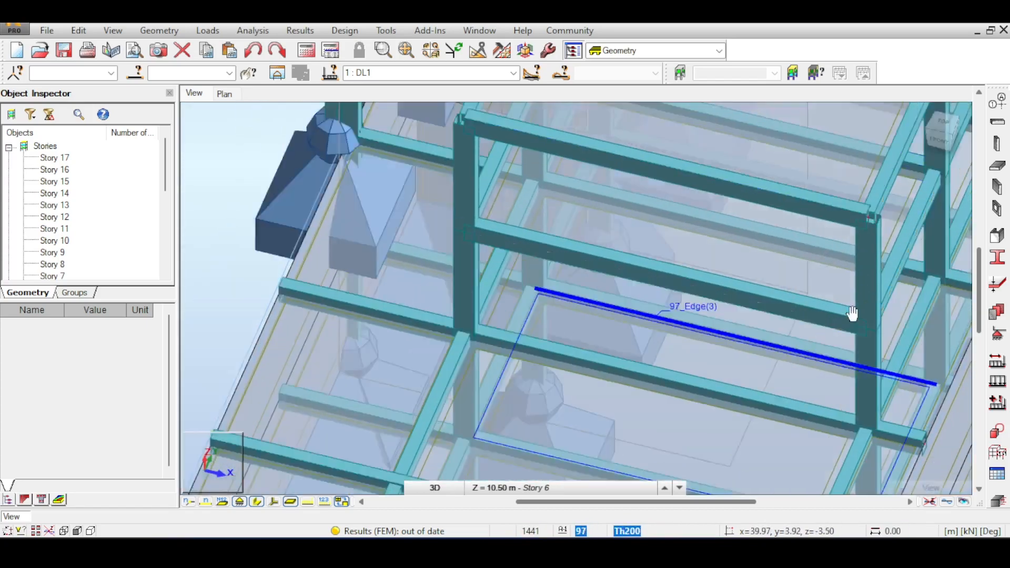
middle_click_drag(852, 314, 862, 395)
middle_click_drag(744, 337, 789, 489)
middle_click_drag(695, 276, 705, 362)
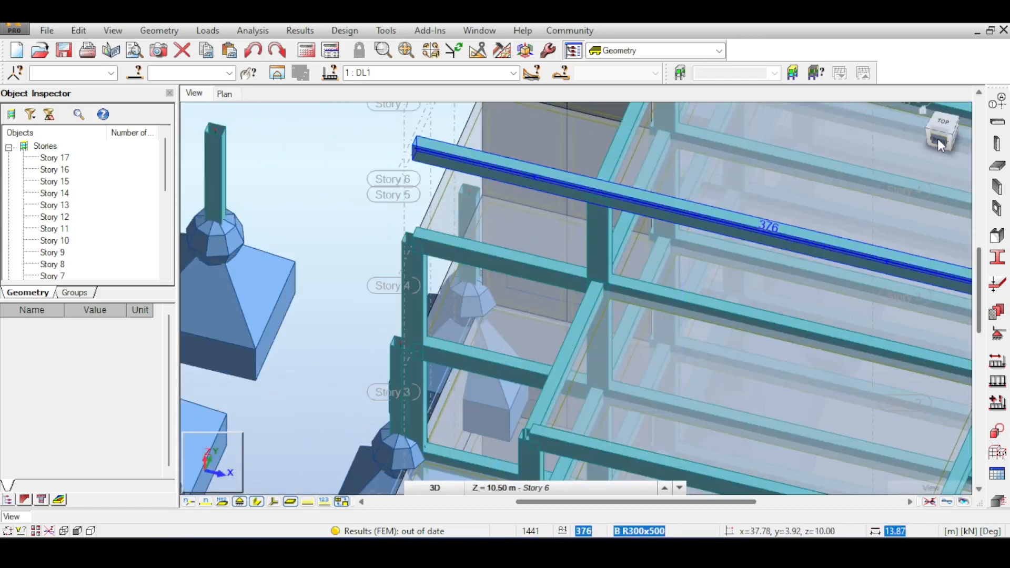
left_click(943, 126)
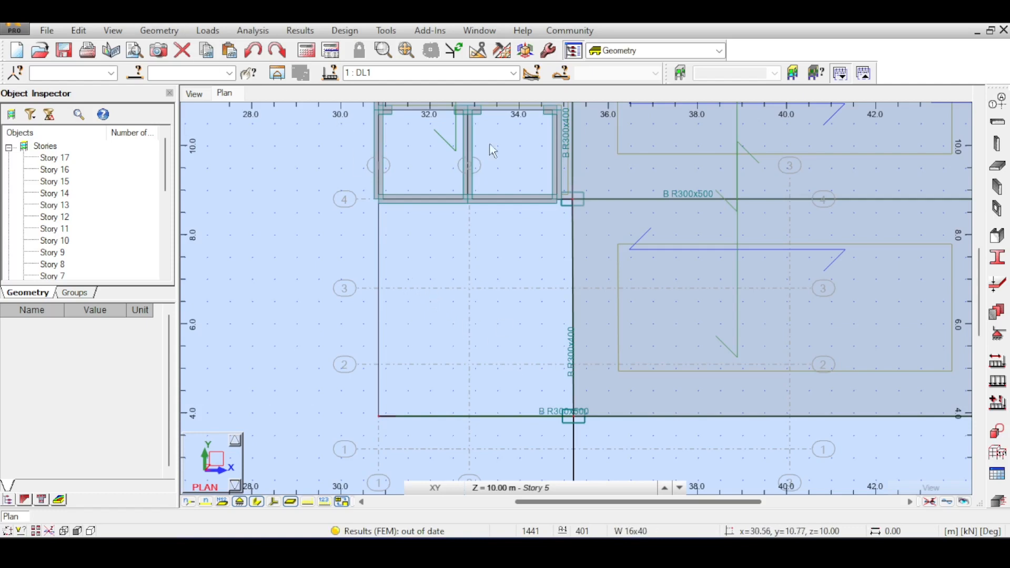
Step: Start a new contour-defined floor with thickness Th200 and the Shell model
left_click(998, 182)
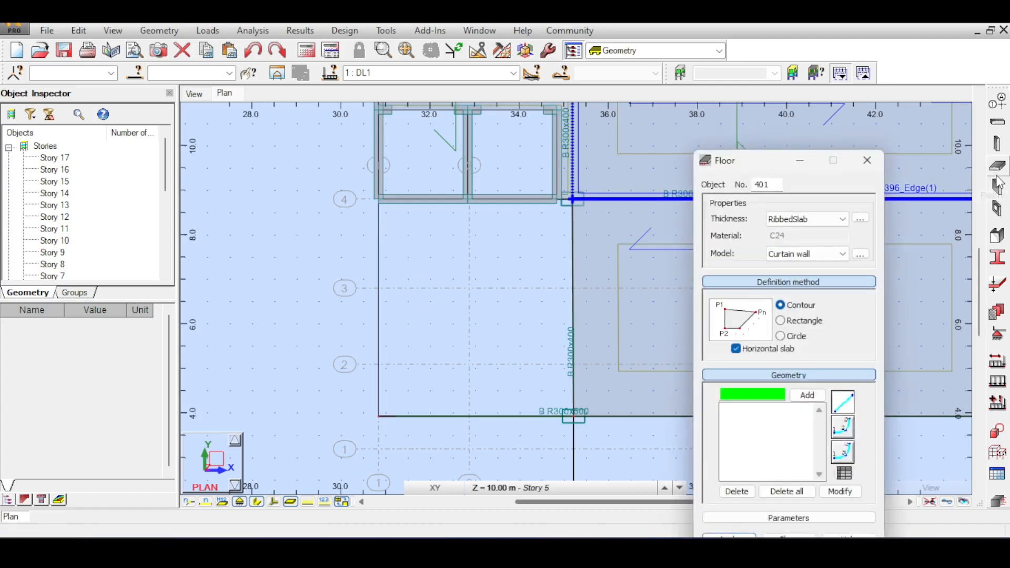
left_click(807, 219)
left_click(801, 262)
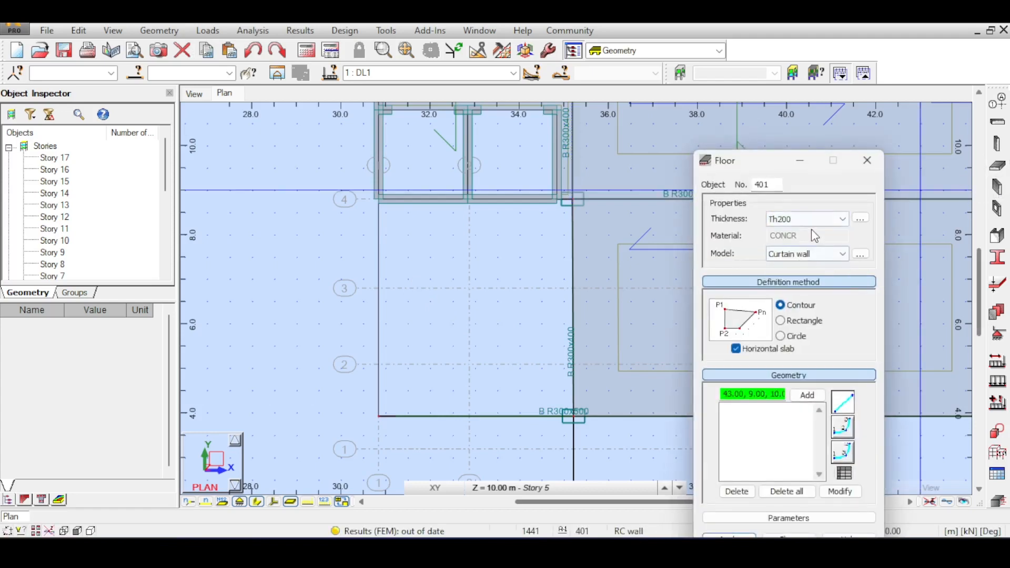
left_click(822, 254)
left_click(790, 286)
Step: Define the floor contour's upper edge along the shaft wall through X 30.85, 32.85, 34.85 and 35.20 at Y 8.80
scroll(403, 199, "up", 3)
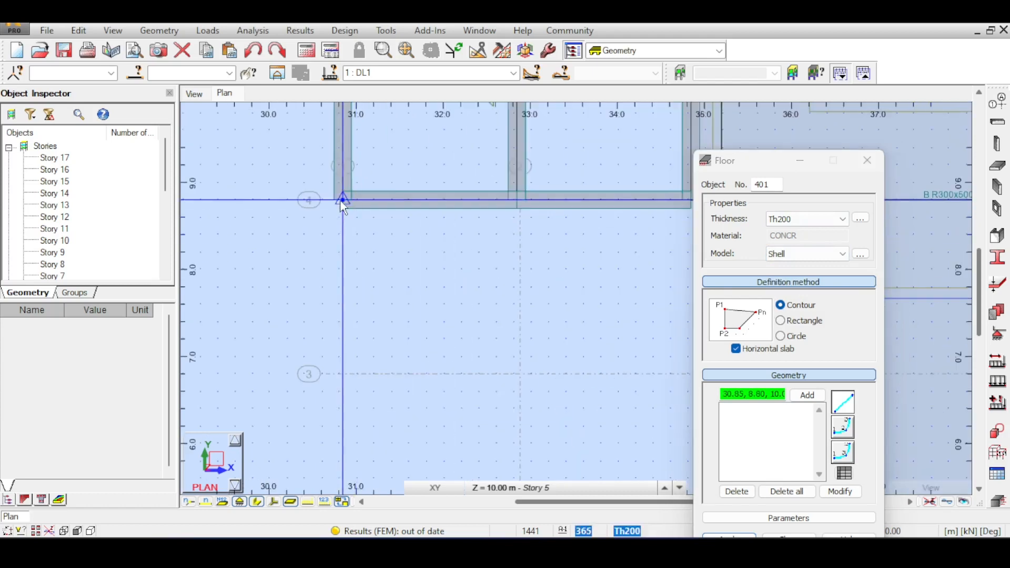
left_click(343, 200)
middle_click_drag(434, 221, 295, 258)
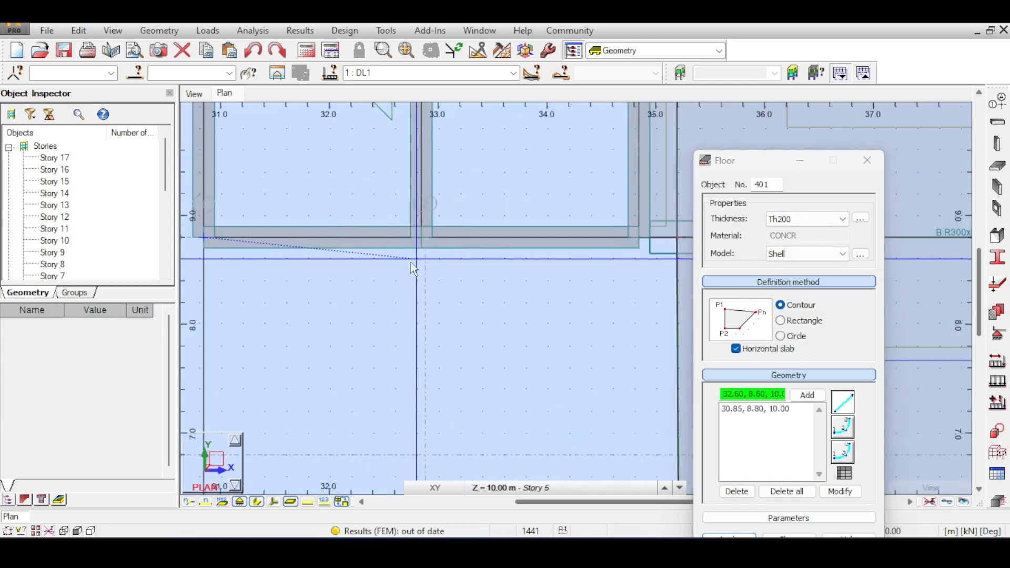
left_click(421, 235)
scroll(451, 293, "up", 2)
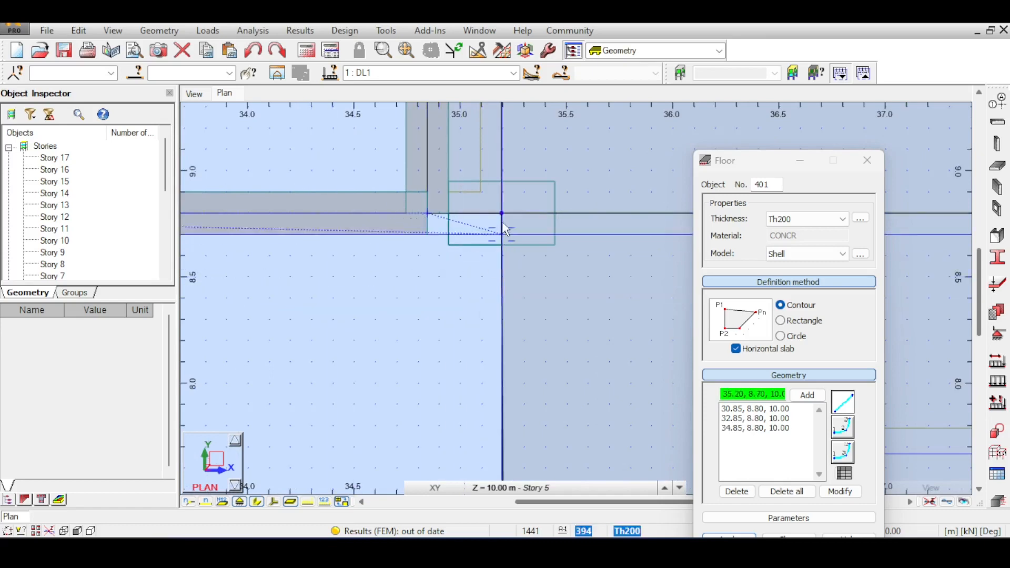
scroll(465, 280, "down", 3)
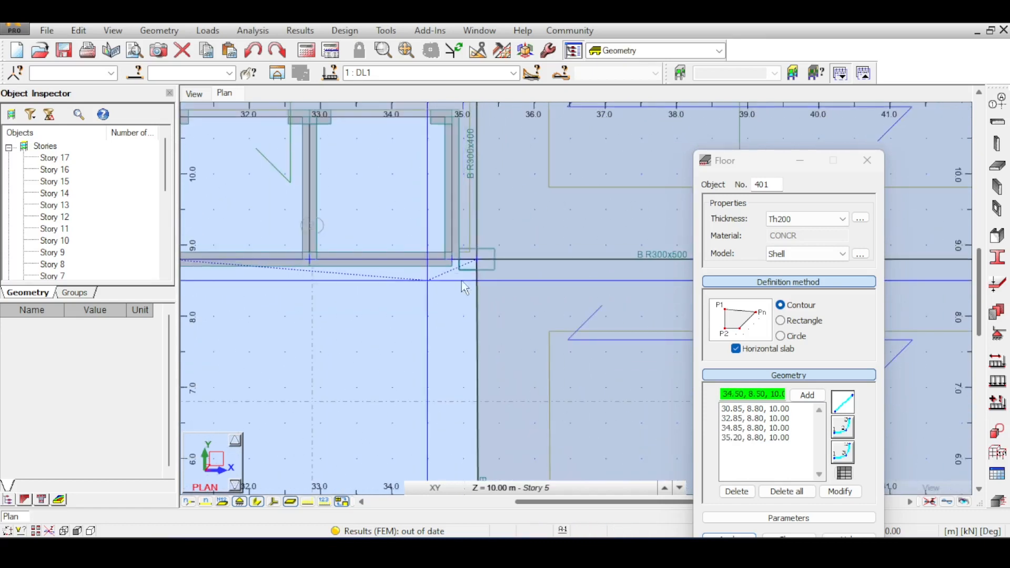
Step: Add the contour point at 35.22, 3.92 where the vertical B R300x400 beam meets the lower B R300x500 beam
middle_click_drag(463, 286, 666, 230)
scroll(514, 256, "down", 1)
middle_click_drag(515, 255, 398, 148)
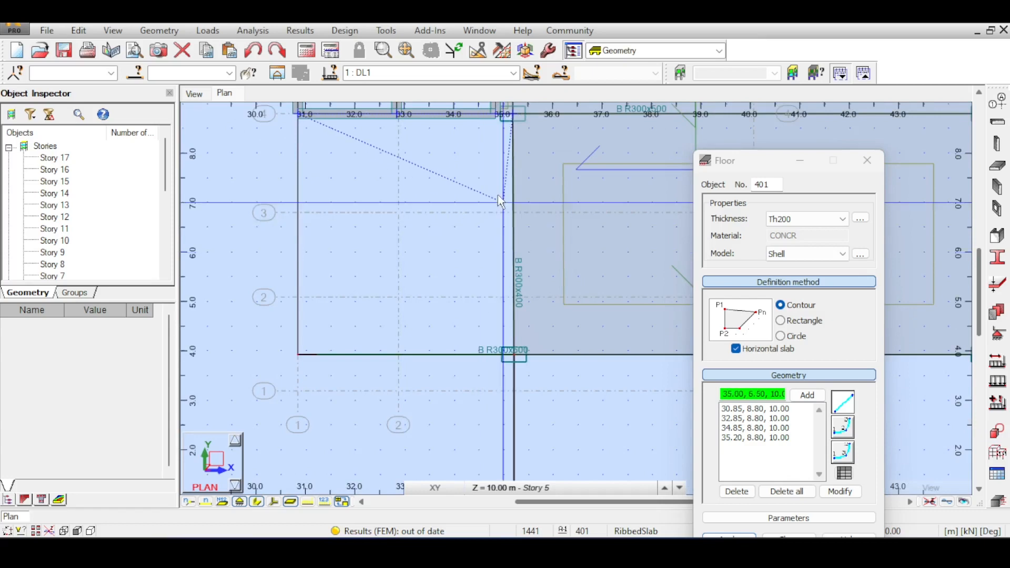
middle_click_drag(513, 210, 468, 128)
scroll(471, 211, "up", 1)
scroll(484, 309, "up", 2)
middle_click_drag(484, 309, 458, 243)
scroll(458, 258, "up", 3)
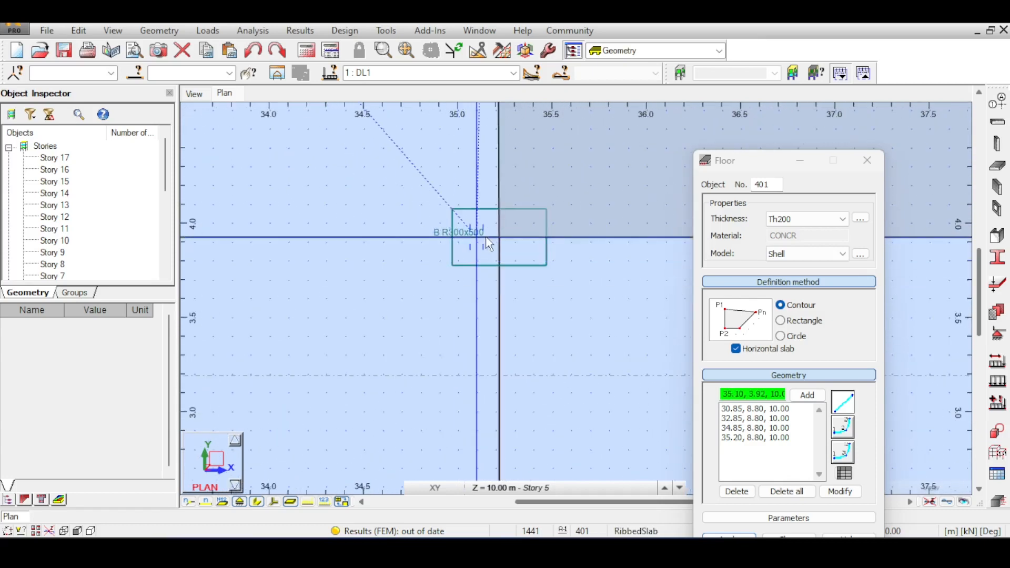
scroll(493, 241, "down", 5)
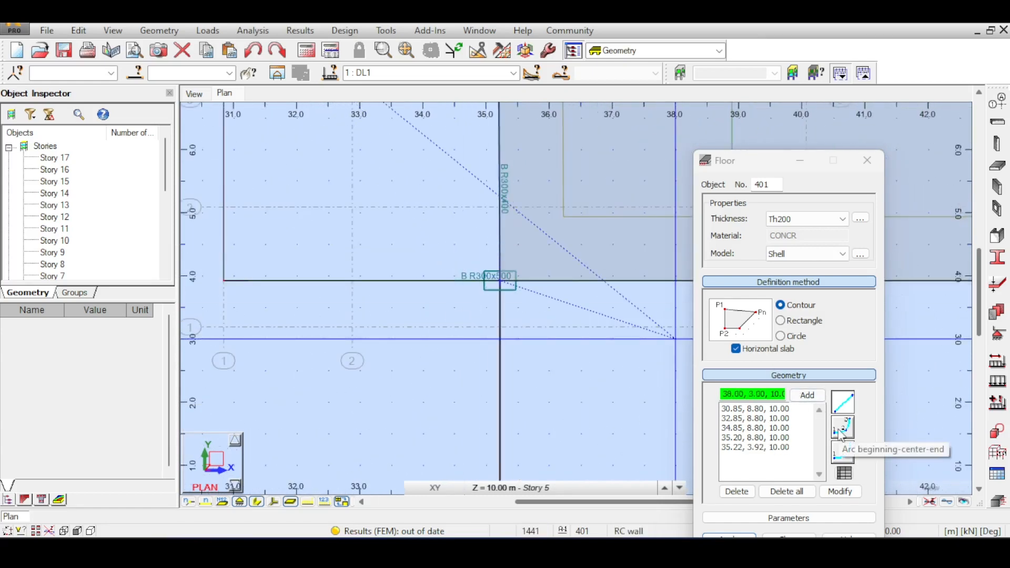
Step: Add an arc to the floor contour through axis intersection 32.88, 5.09, ending at 30.85, 6.80
left_click(840, 435)
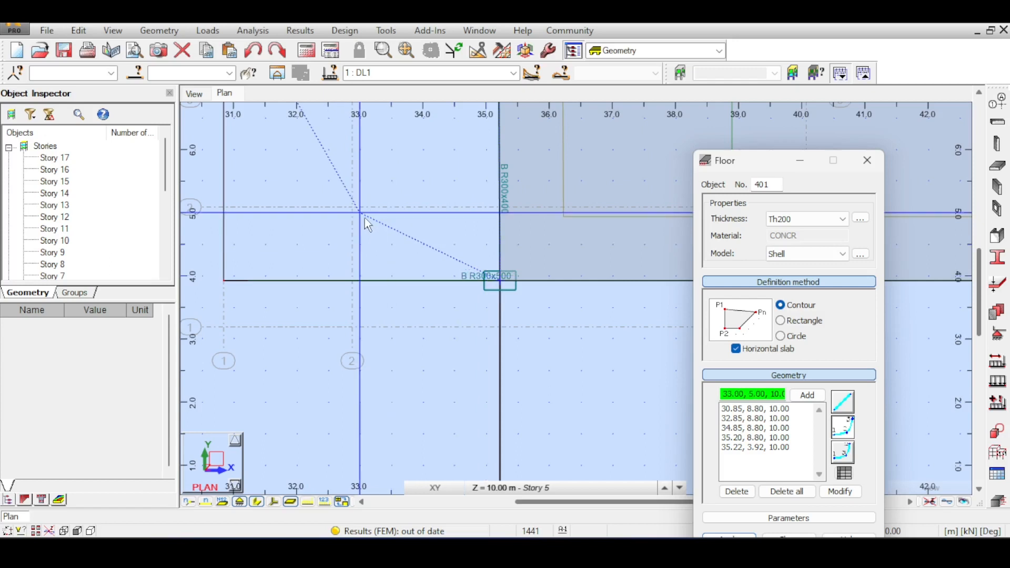
left_click(354, 210)
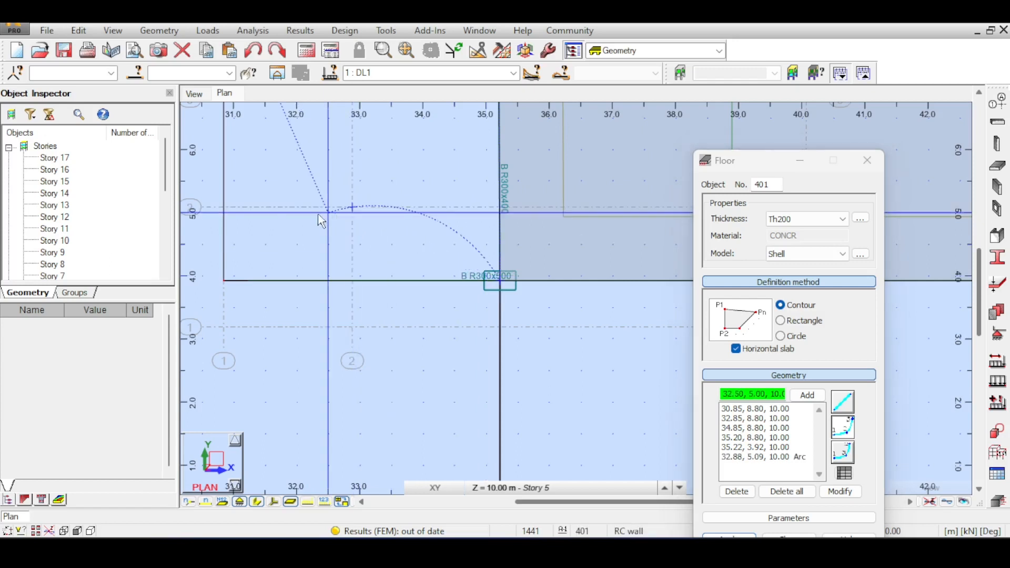
middle_click_drag(323, 186, 468, 317)
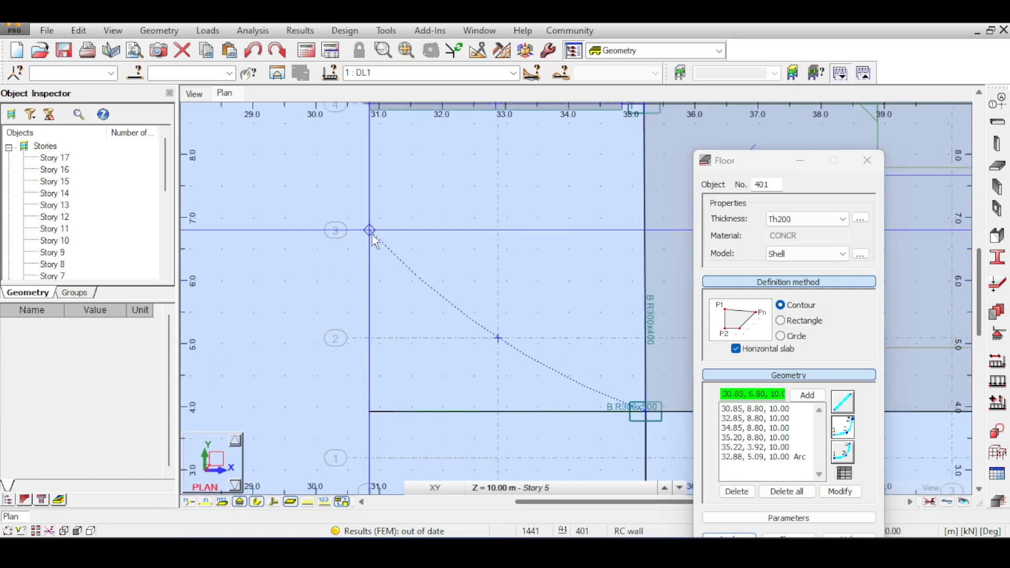
scroll(370, 234, "up", 3)
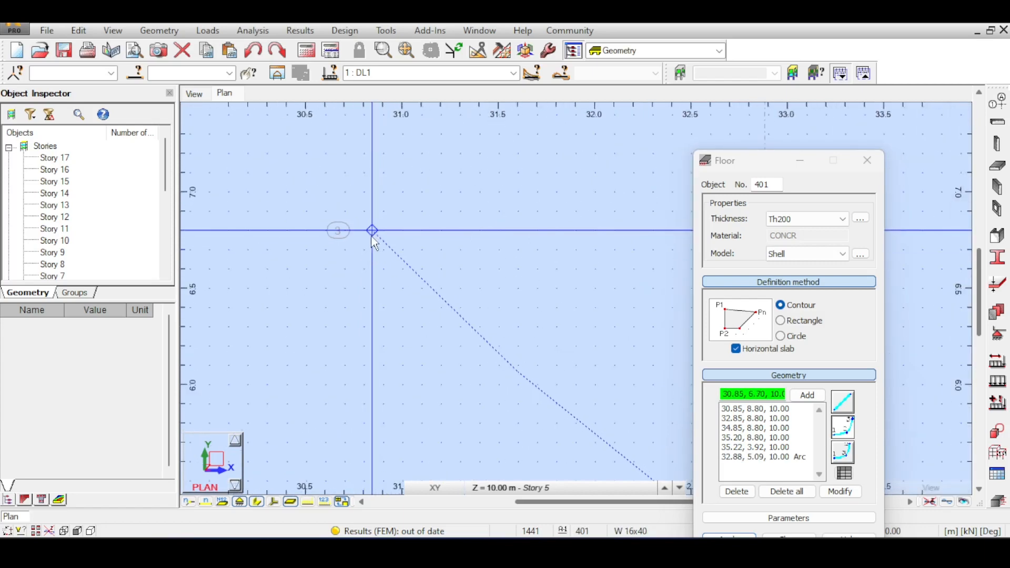
left_click(372, 230)
scroll(479, 219, "down", 2)
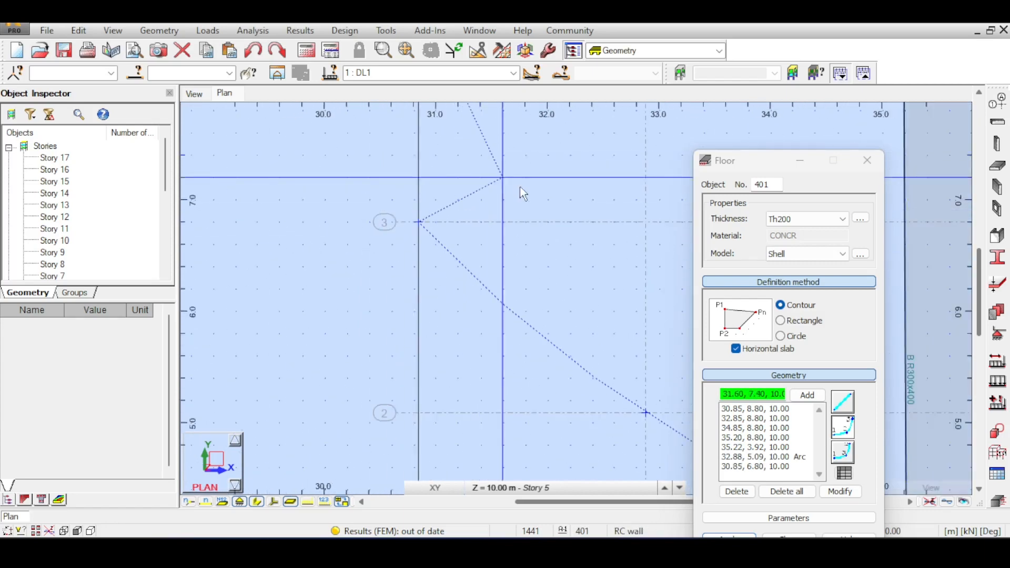
Step: Close the floor contour with a straight line back to its starting corner at 30.85, 8.80
scroll(473, 401, "down", 1)
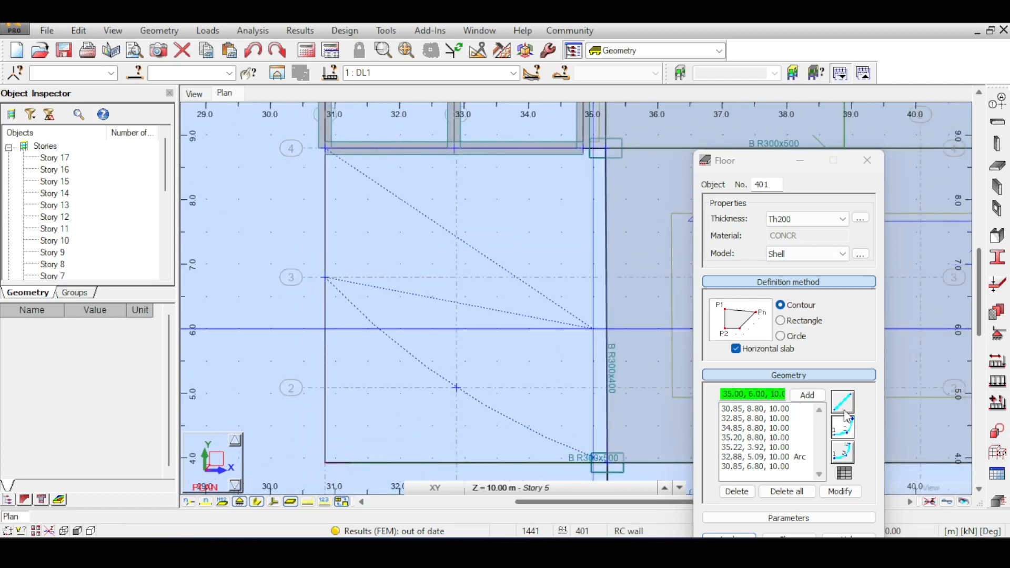
scroll(400, 263, "up", 3)
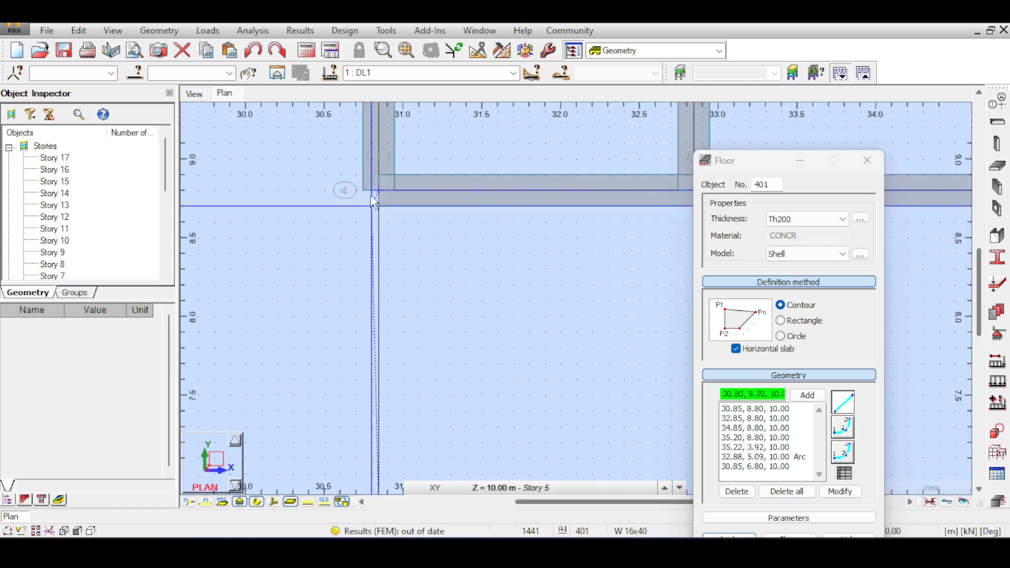
scroll(465, 298, "down", 8)
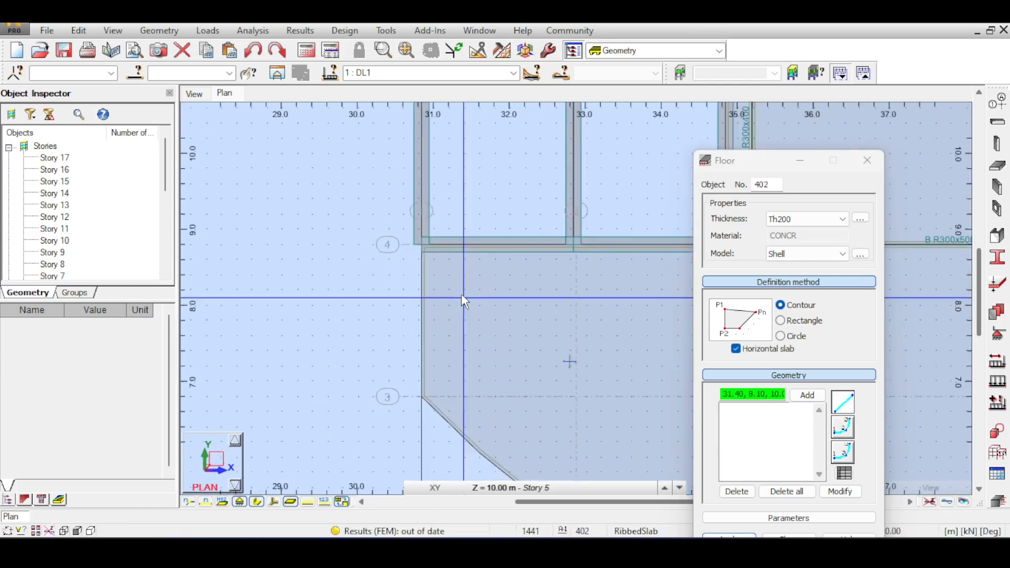
Step: Start another floor contour with a straight edge along the lower beam from 35.22, 3.92 to 44.72, 3.92
middle_click_drag(545, 337, 388, 207)
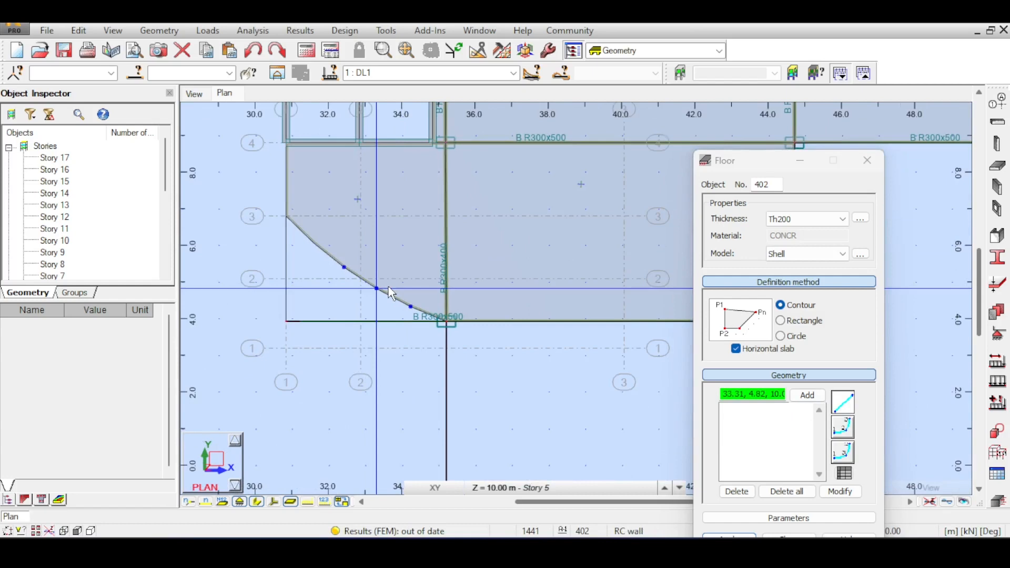
middle_click_drag(389, 293, 429, 210)
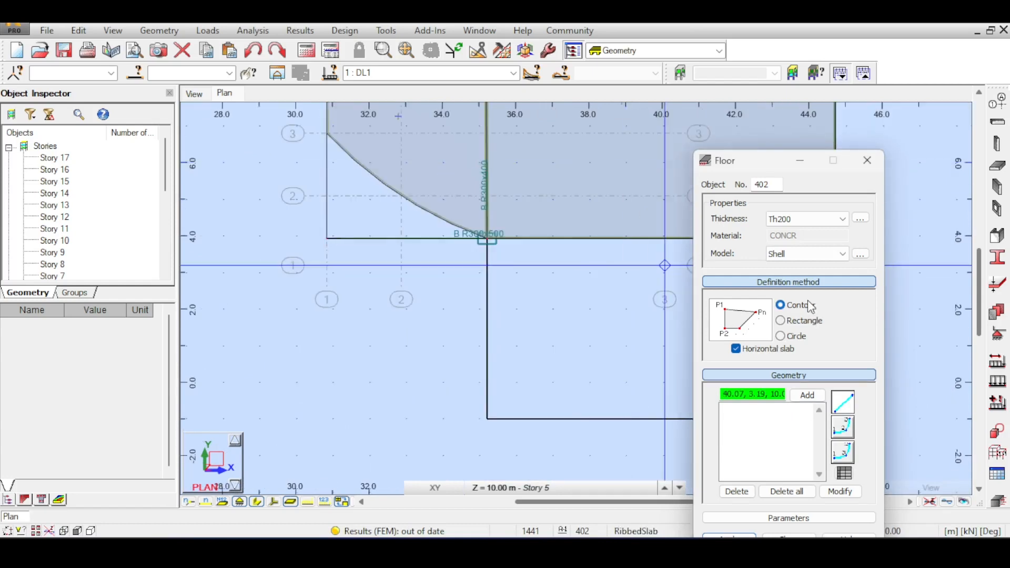
scroll(458, 263, "up", 3)
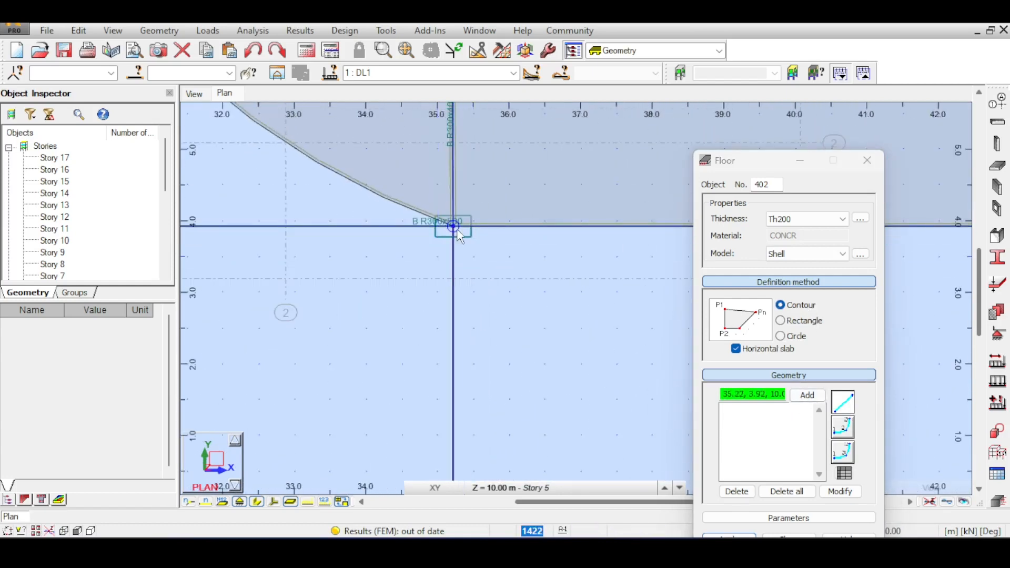
middle_click_drag(585, 253, 316, 261)
middle_click_drag(599, 268, 171, 237)
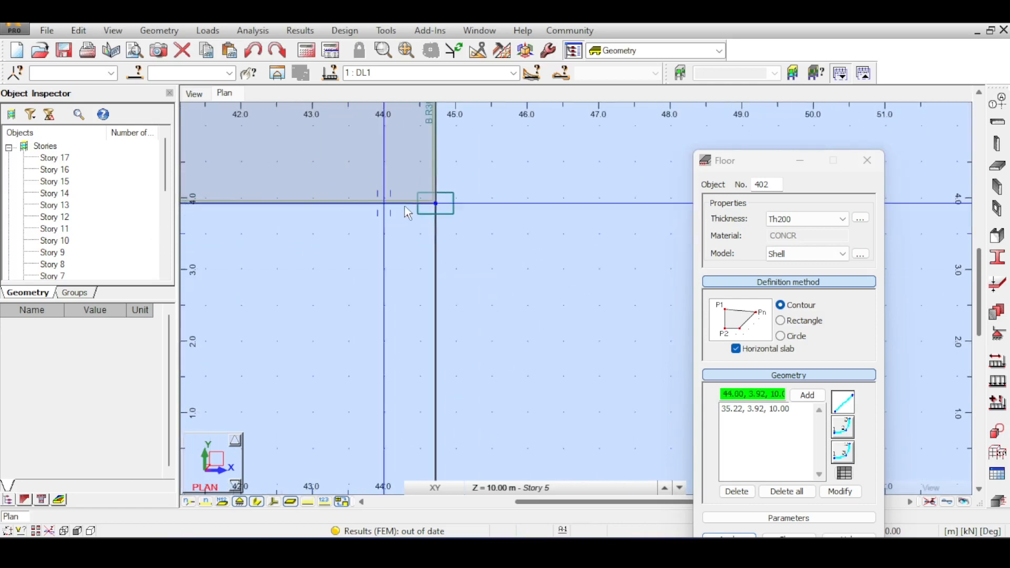
scroll(405, 206, "up", 1)
left_click(445, 203)
Step: Close the contour with an arc through axis intersection 40.07, 3.19 ending at 35.22, 3.92, and finish defining floors
middle_click_drag(341, 264, 658, 262)
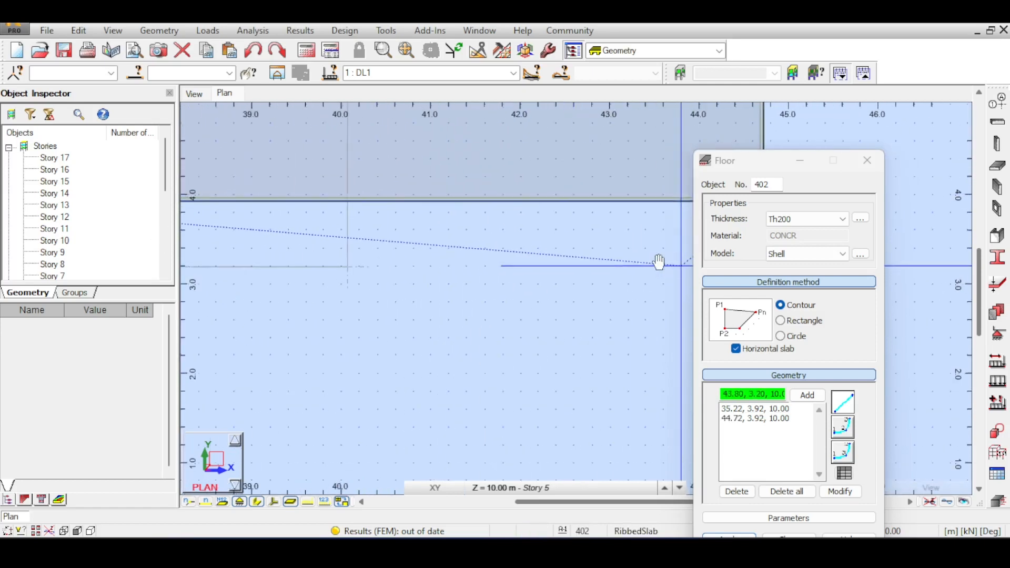
middle_click_drag(536, 267, 626, 274)
scroll(466, 272, "down", 2)
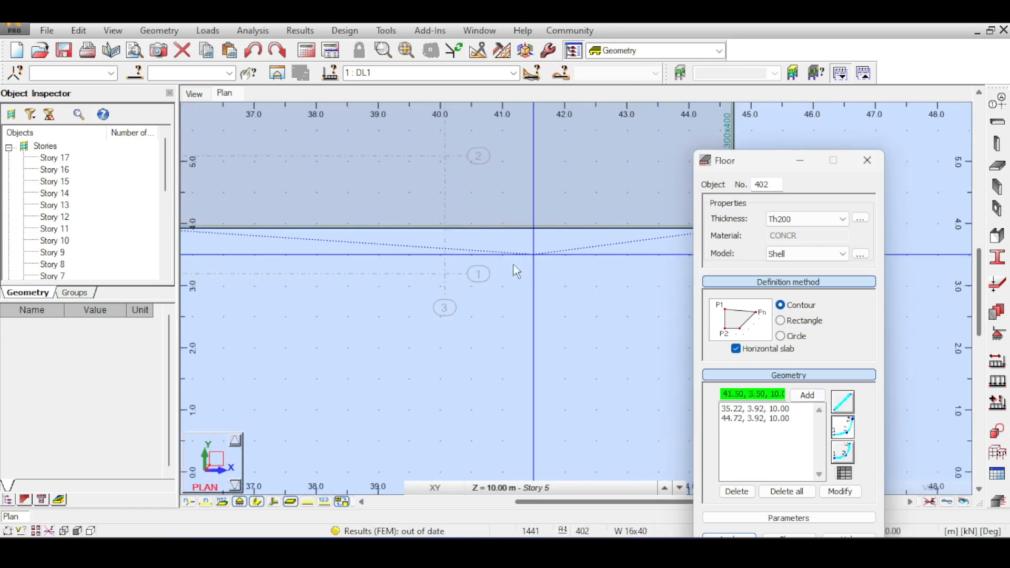
middle_click_drag(438, 278, 471, 258)
scroll(462, 271, "up", 2)
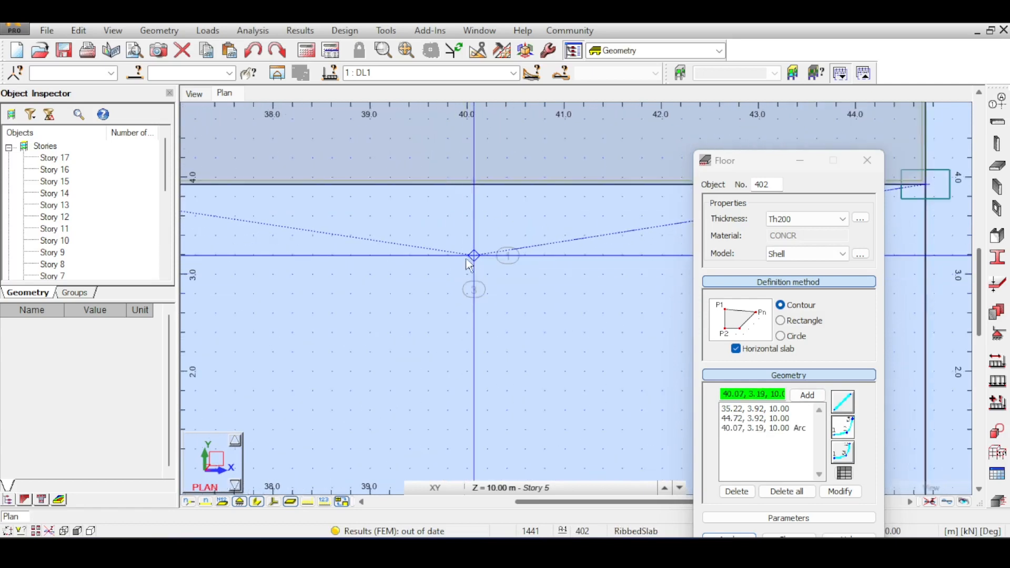
scroll(311, 240, "down", 4)
middle_click_drag(292, 232, 441, 272)
middle_click_drag(312, 248, 345, 257)
scroll(346, 255, "up", 3)
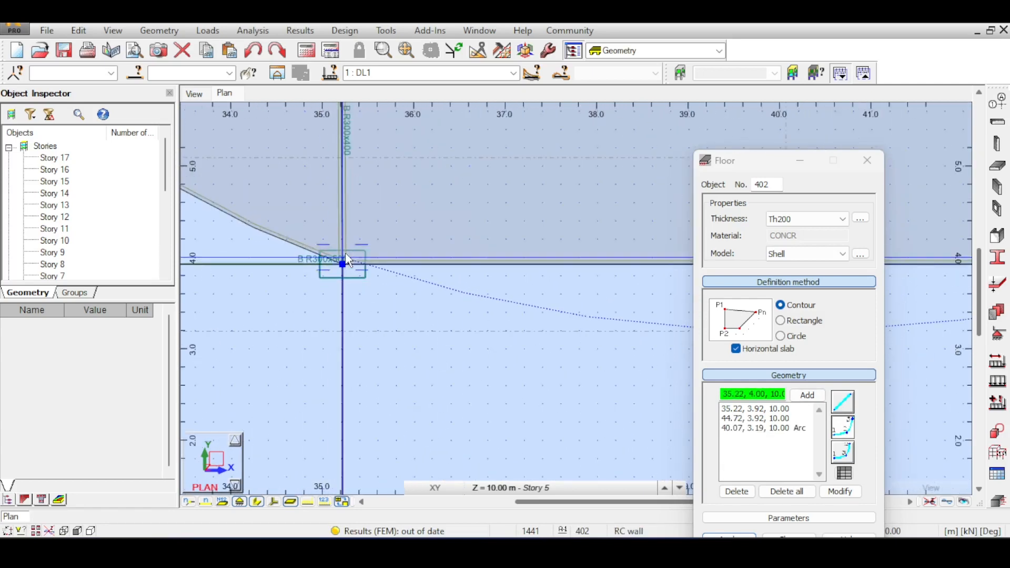
scroll(347, 260, "up", 4)
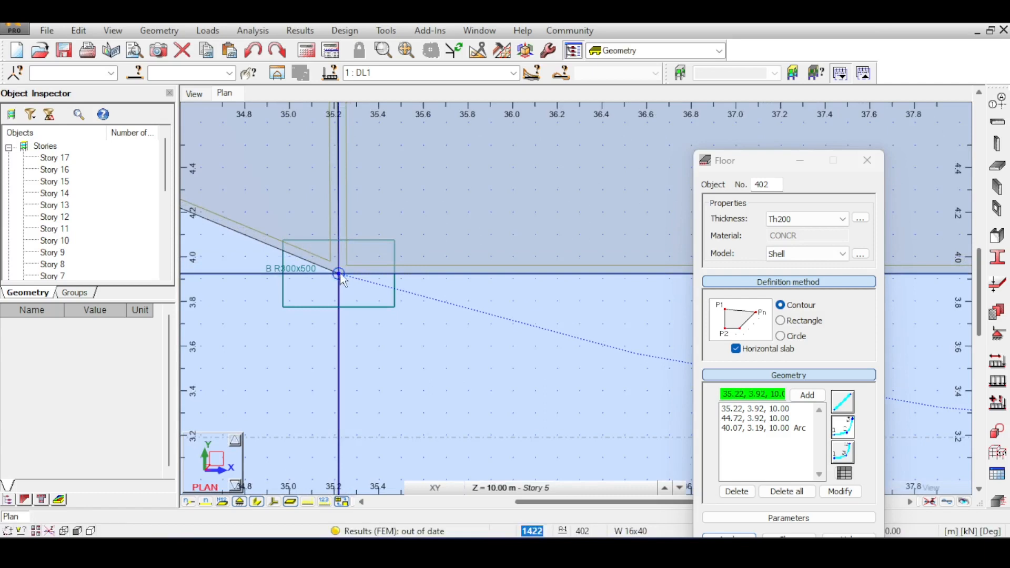
left_click(339, 275)
left_click(872, 165)
Step: Examine the new curved slab's edges and its pointed corner at the beam end near 44.72, 3.92
scroll(558, 293, "down", 8)
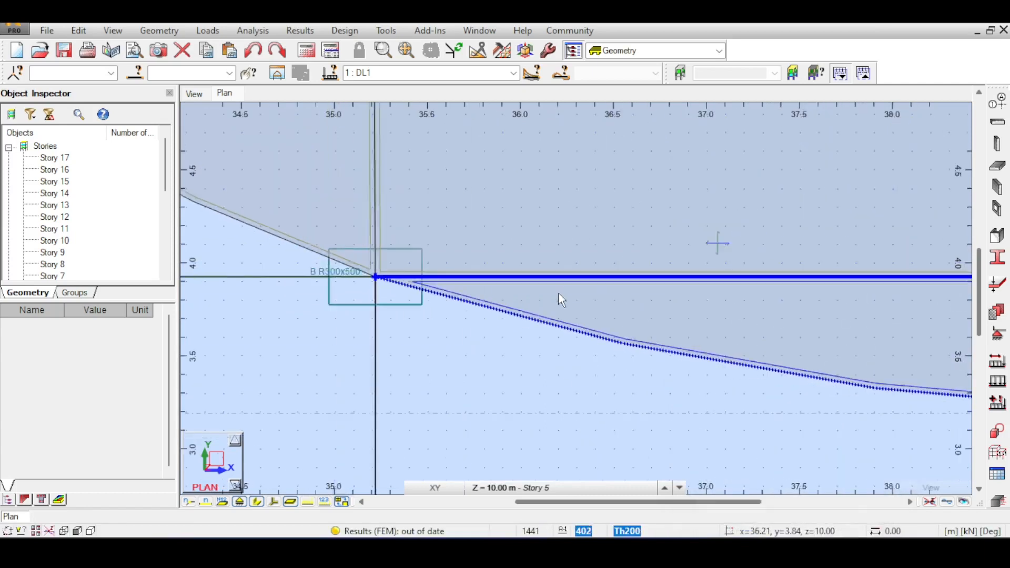
middle_click_drag(579, 258, 464, 239)
scroll(724, 286, "up", 2)
scroll(727, 293, "up", 4)
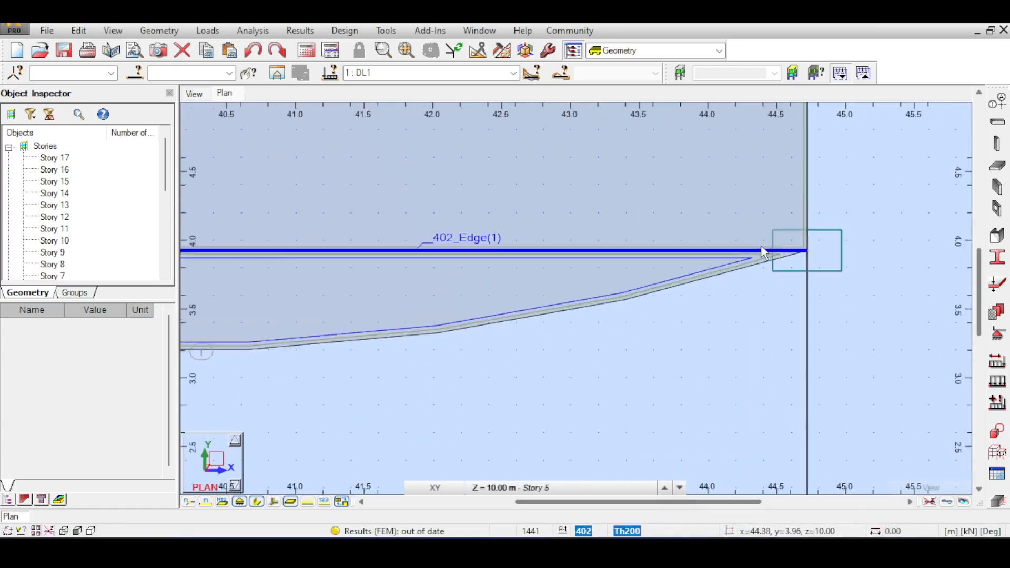
scroll(814, 263, "up", 2)
scroll(789, 258, "down", 3)
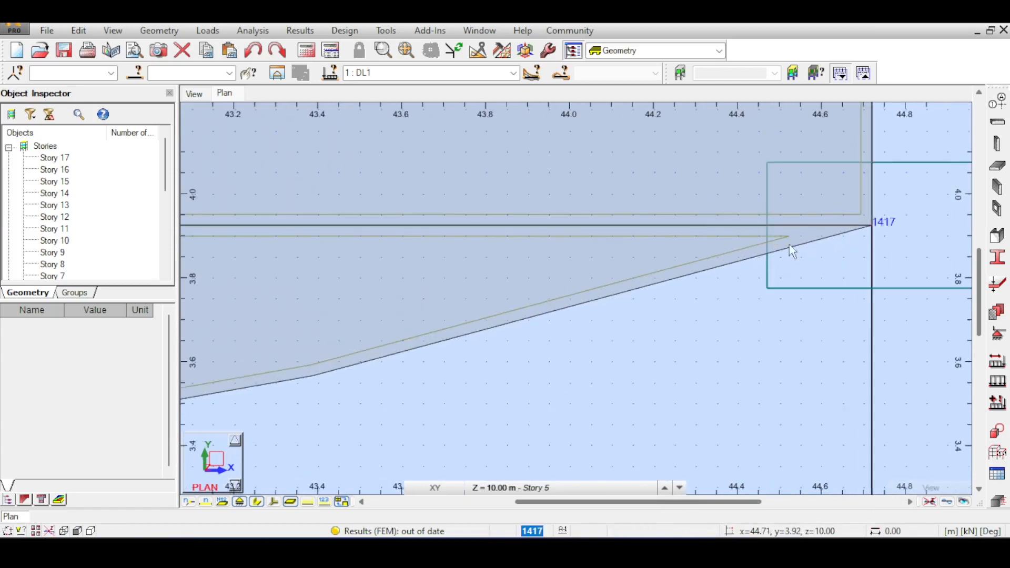
scroll(633, 241, "down", 8)
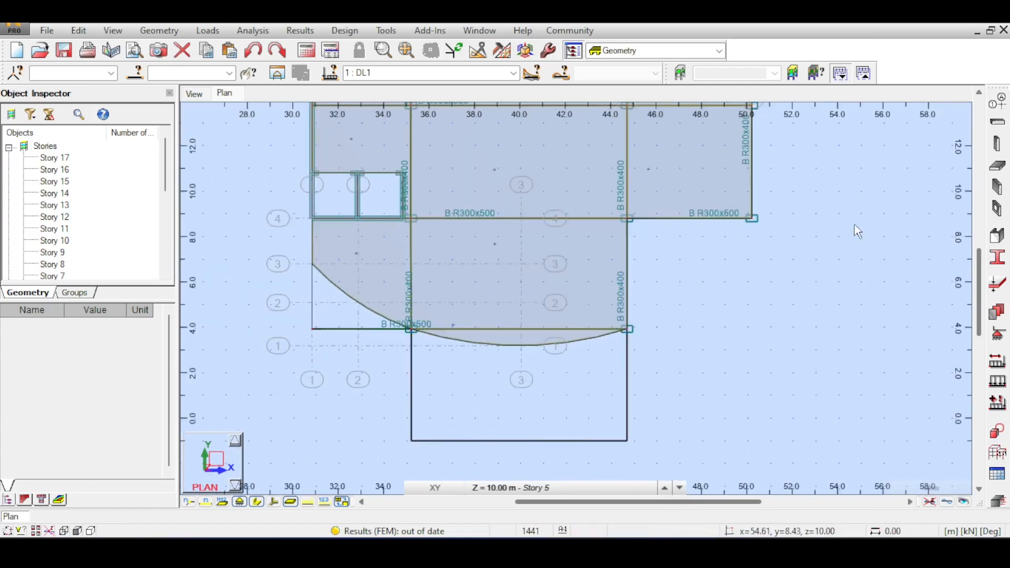
Step: In the 3D view, trim off the front B R300x500 beam's overhang beyond the C R300x500 column at 35.22, 3.92
left_click(195, 93)
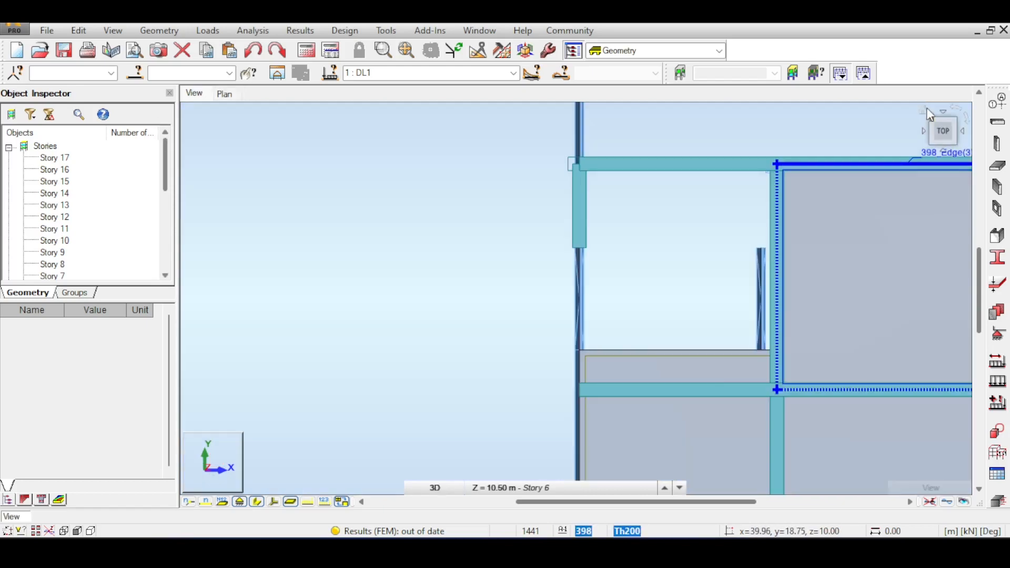
scroll(655, 293, "up", 5)
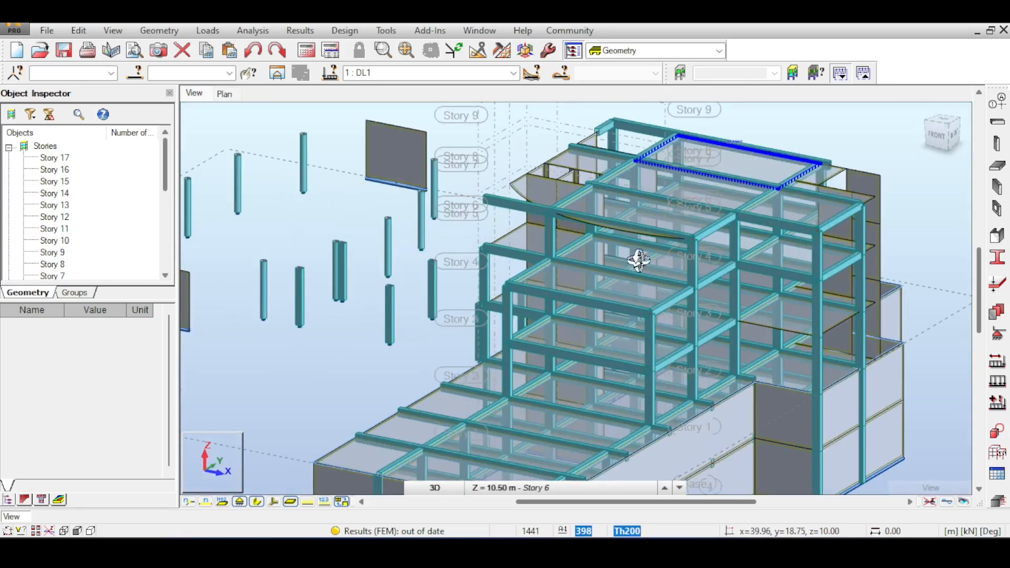
right_click(399, 176)
left_click(429, 183)
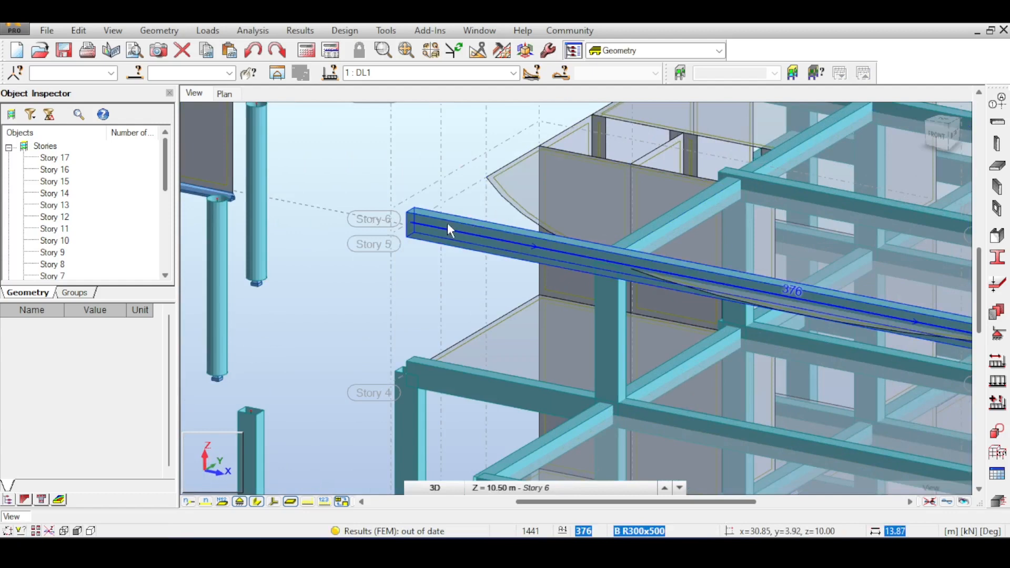
left_click(78, 30)
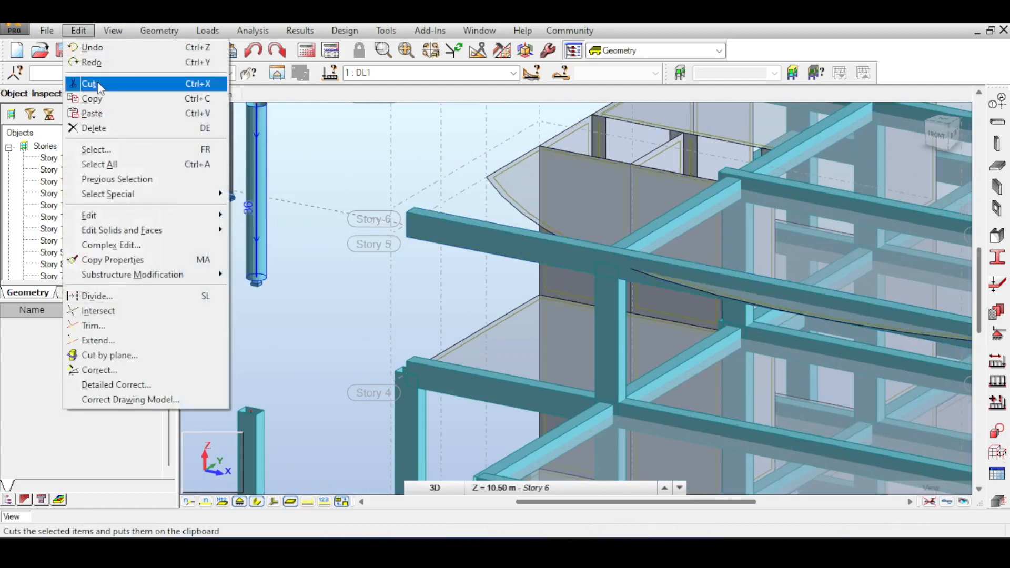
left_click(132, 324)
left_click(618, 305)
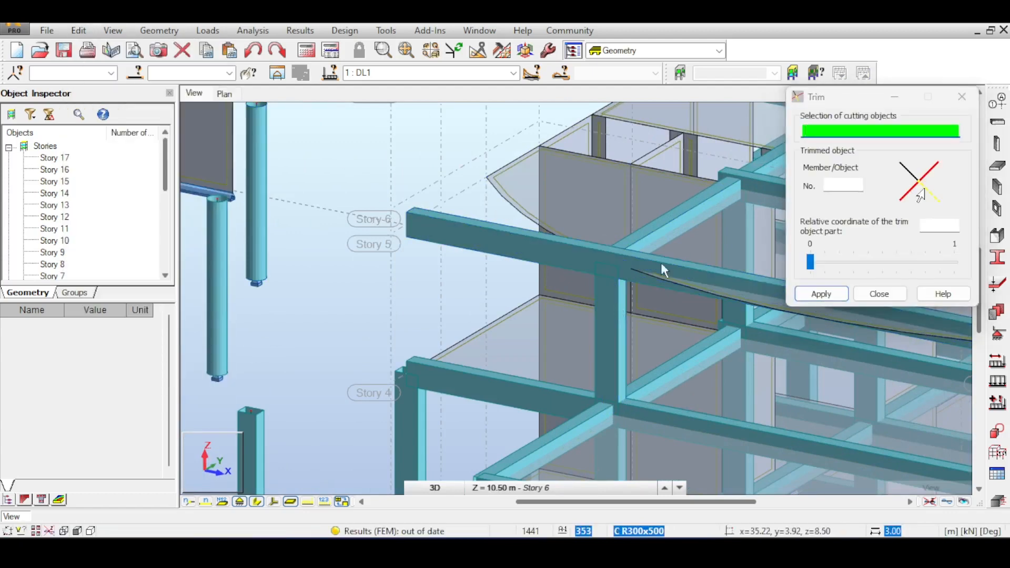
left_click(208, 192)
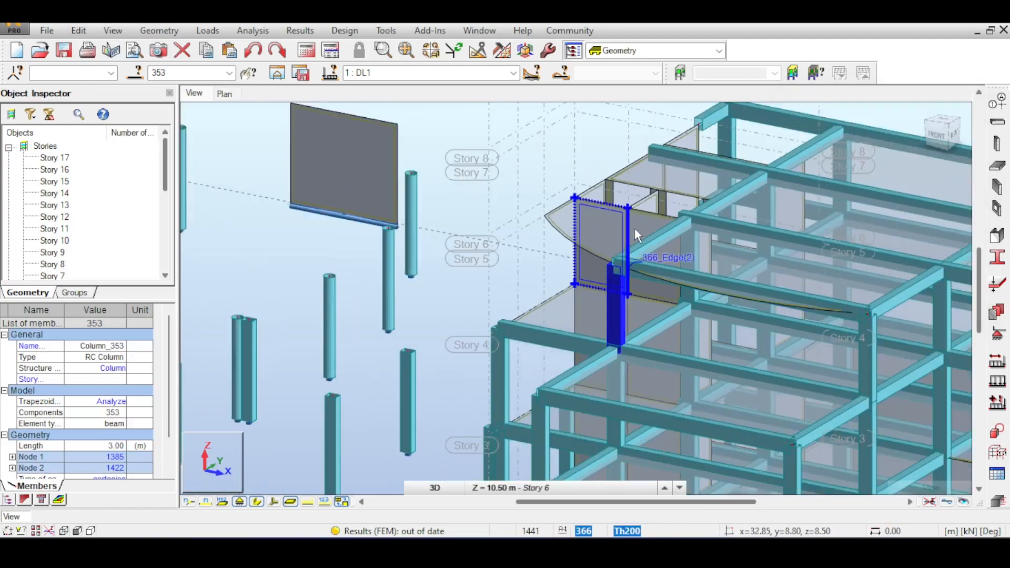
Step: Inspect the trimmed beam and the curved slab edges from several angles in the 3D model
middle_click_drag(652, 231, 339, 288)
scroll(339, 289, "down", 2)
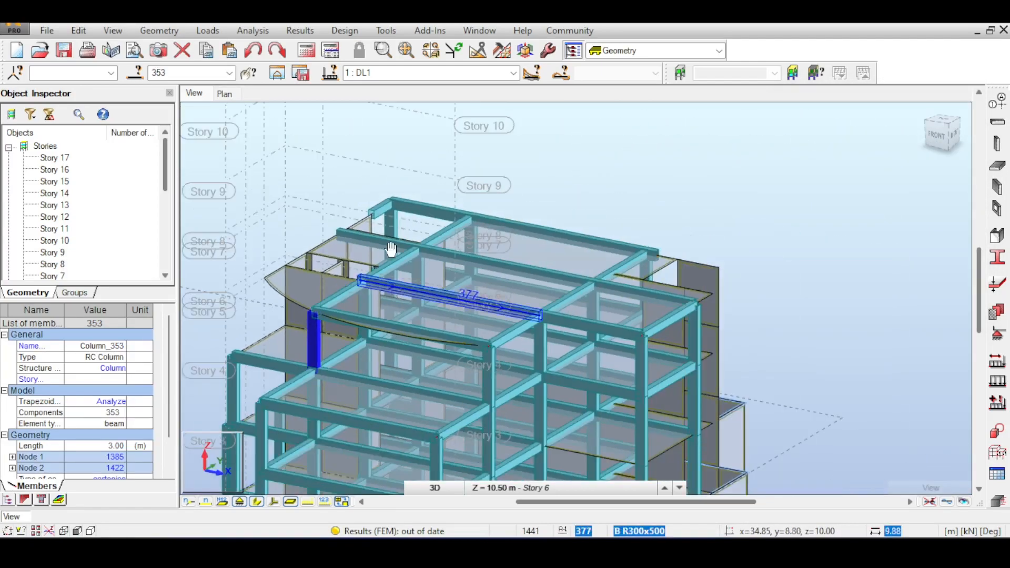
middle_click_drag(404, 296, 403, 230)
scroll(533, 229, "down", 2)
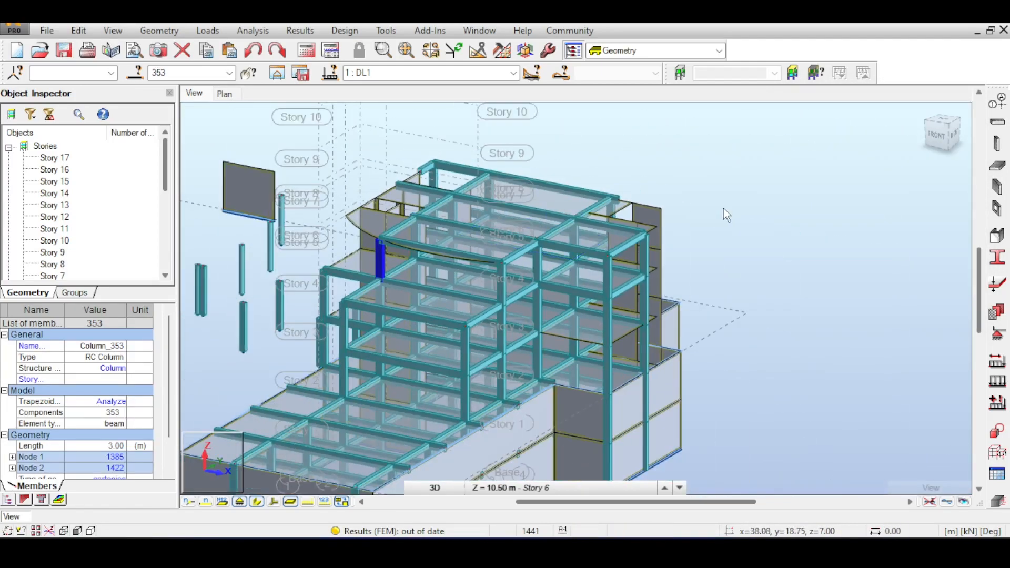
left_click(937, 136)
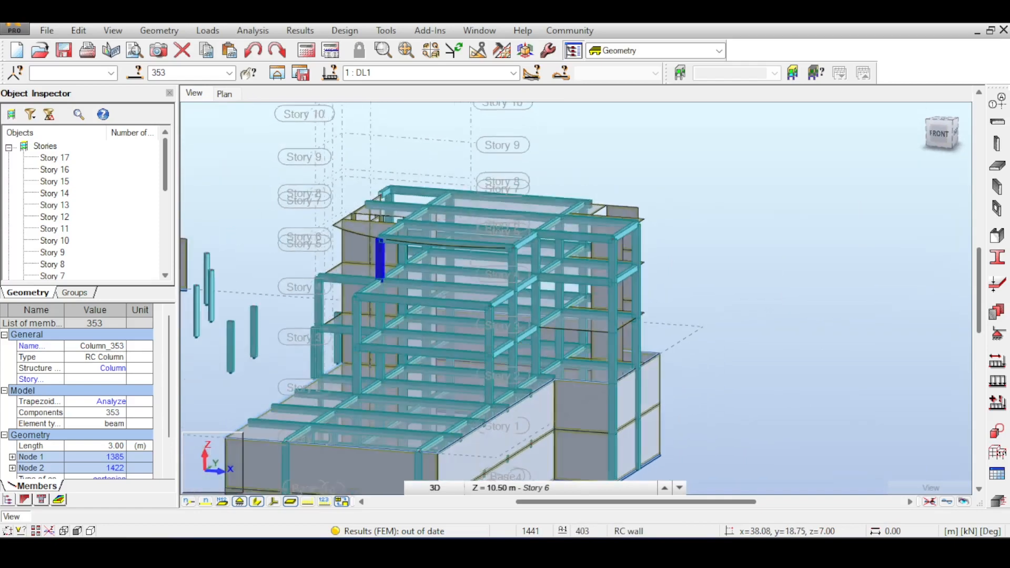
left_click_drag(945, 129, 912, 146)
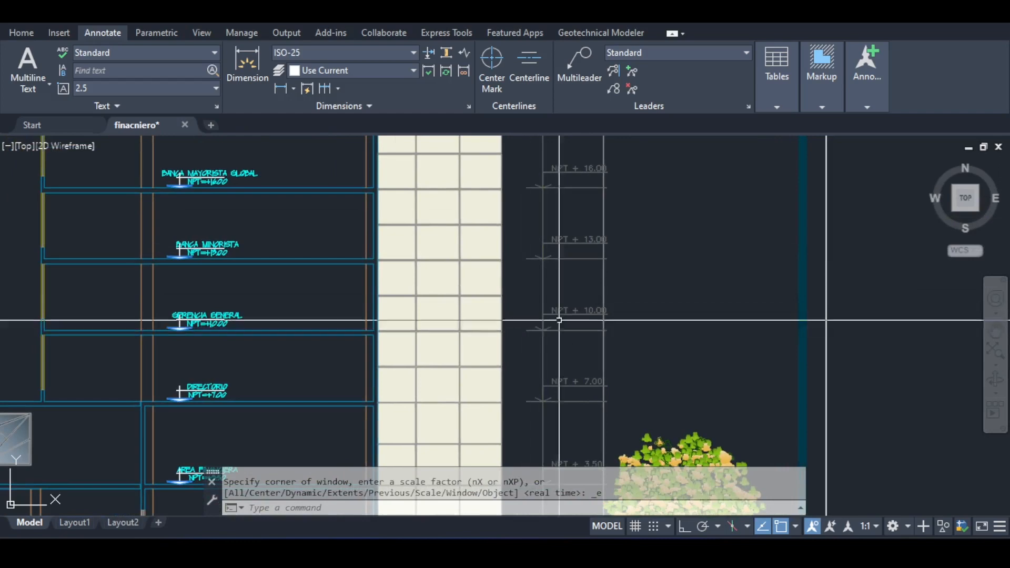
Step: Switch to AutoCAD and read the elevation's NPT level marks from NPT + 10.00 upward to count the remaining storeys
mouse_move(570, 295)
left_mouse_down()
mouse_move(570, 337)
mouse_move(571, 269)
left_mouse_up()
middle_click_drag(571, 270, 578, 375)
middle_click_drag(581, 305, 588, 389)
middle_click_drag(565, 321, 578, 377)
middle_click_drag(576, 300, 580, 396)
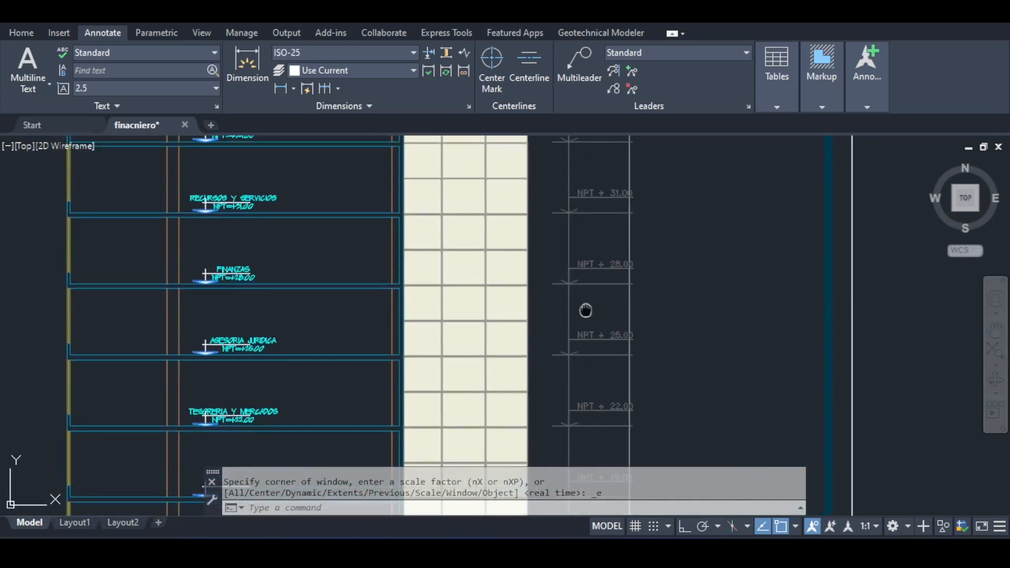
mouse_move(586, 311)
middle_mouse_down()
mouse_move(585, 386)
mouse_move(570, 376)
middle_mouse_up()
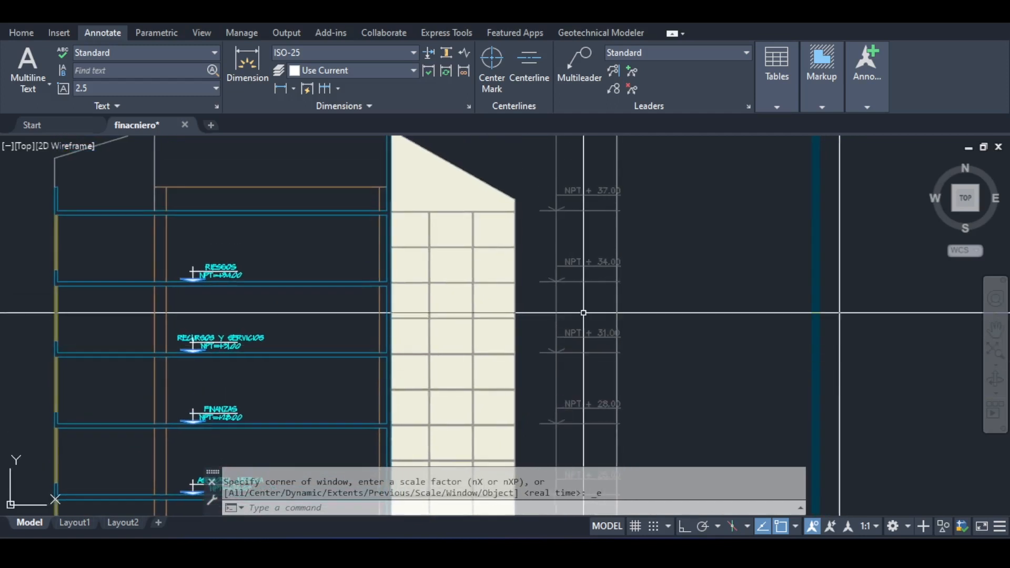
scroll(389, 311, "down", 2)
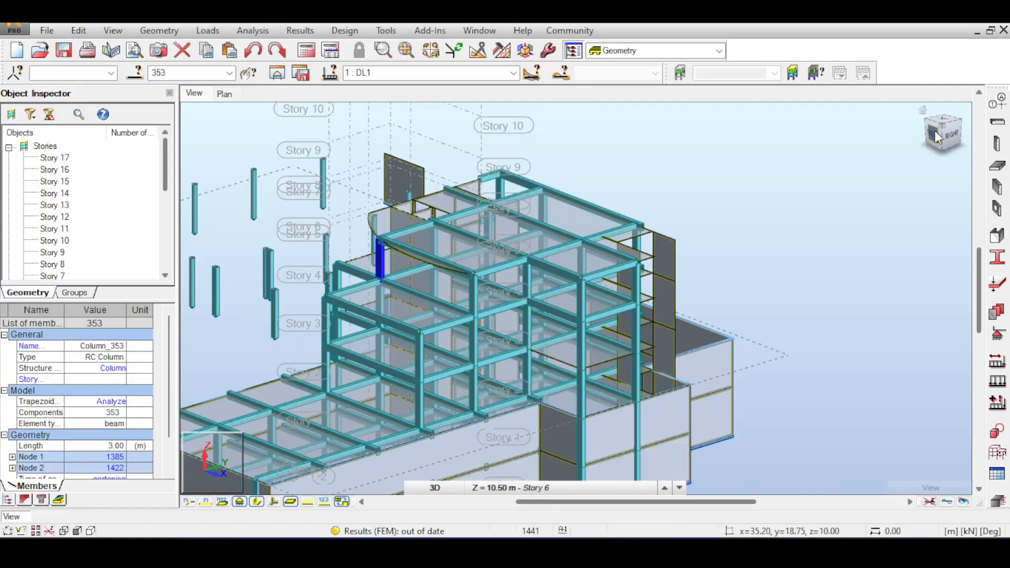
Step: Back in Robot, select the top storey's elements in the front view and copy them by 0,0,3 with 9 repetitions
left_click(936, 130)
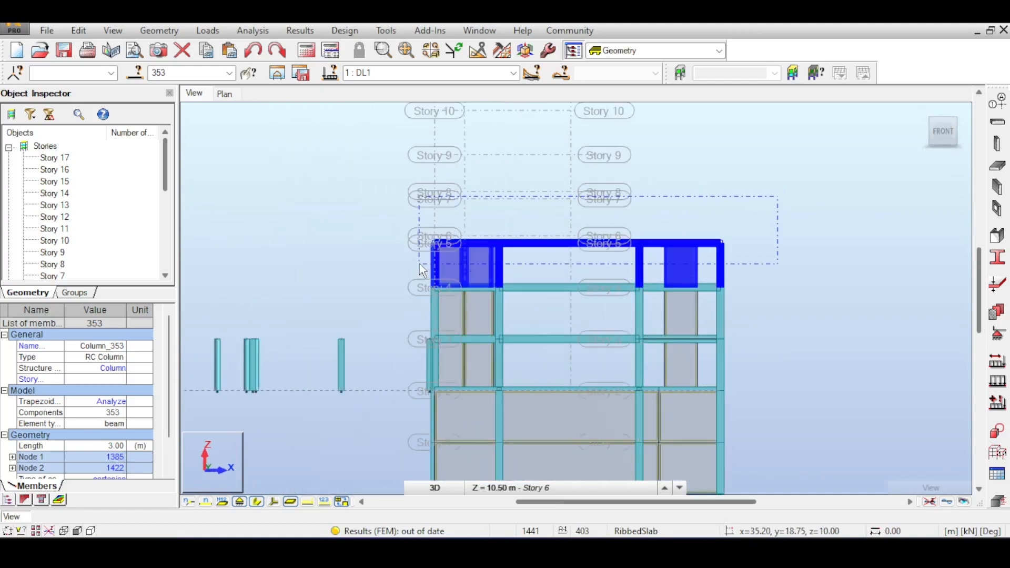
left_click(419, 263)
left_click(79, 30)
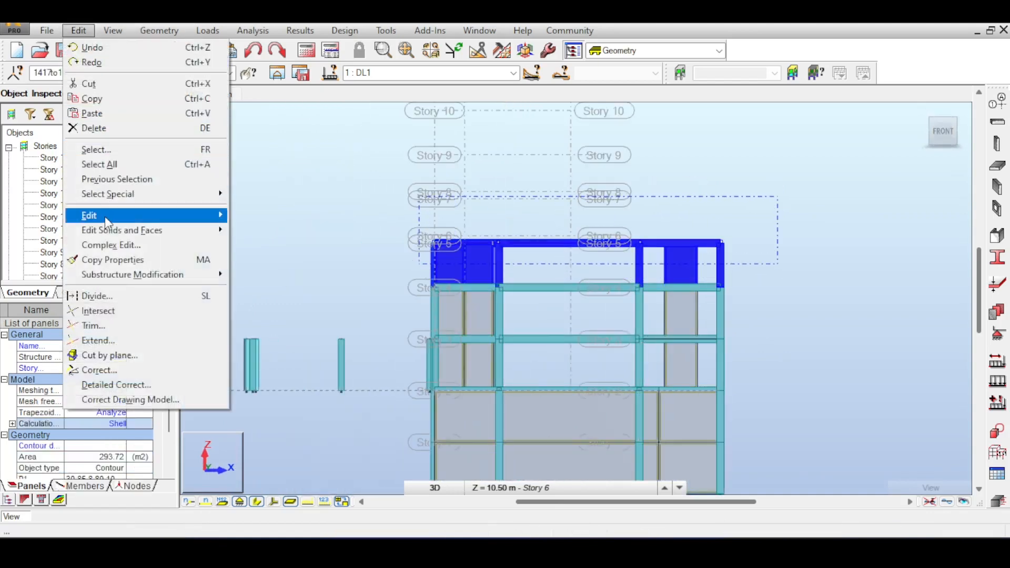
mouse_move(106, 221)
left_click(250, 217)
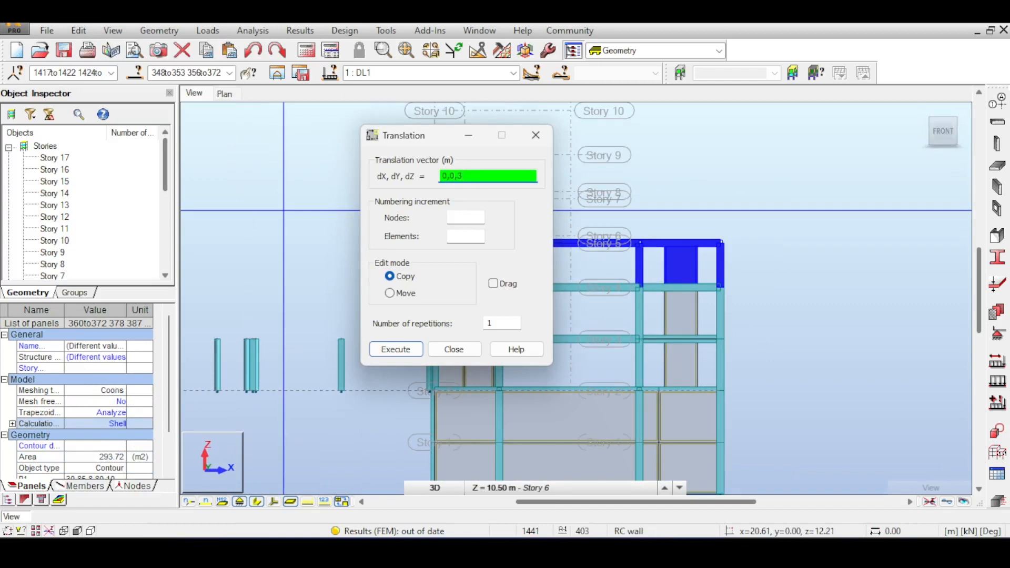
left_click(402, 296)
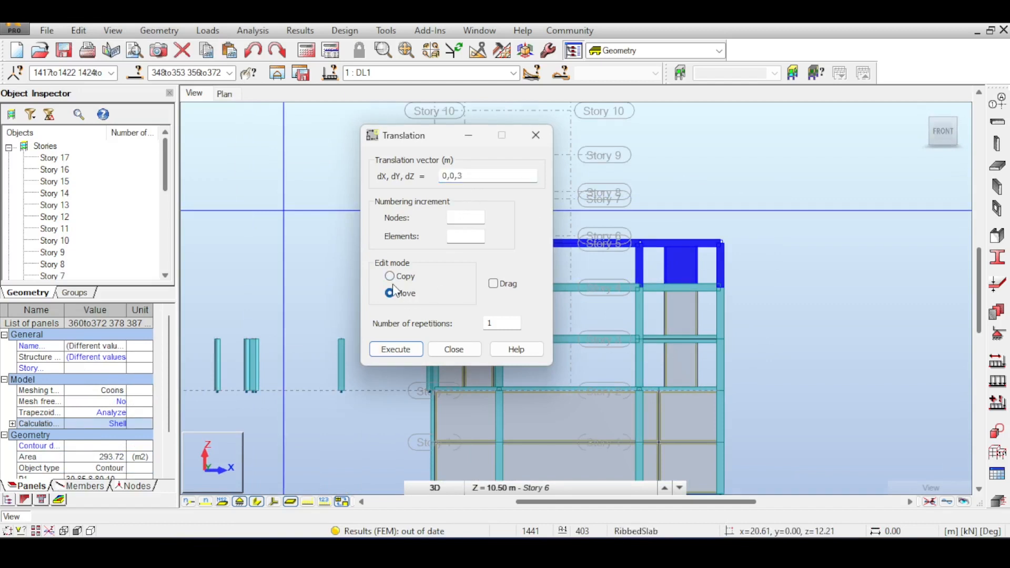
left_click(393, 282)
double_click(503, 323)
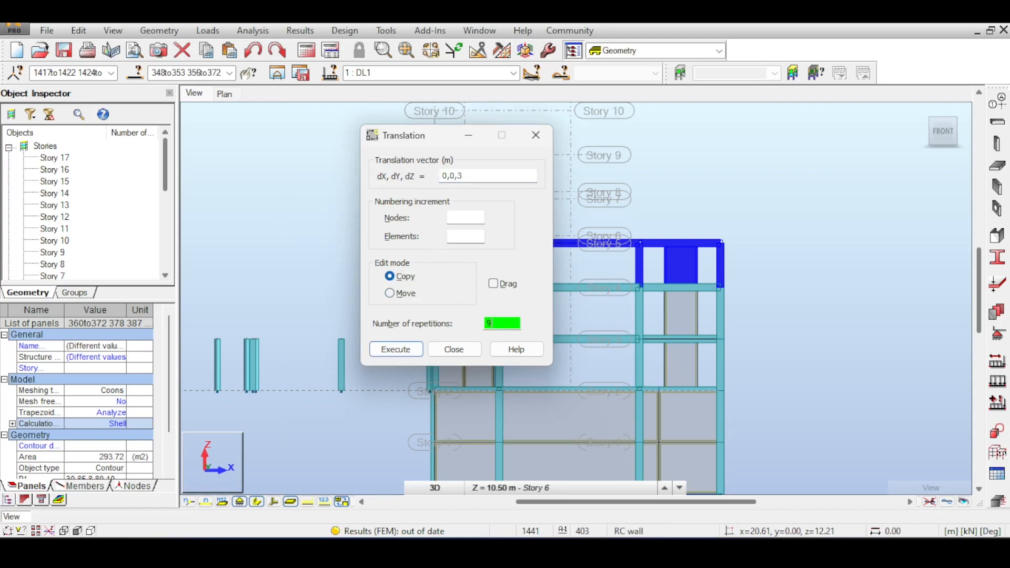
type("9")
left_click(405, 348)
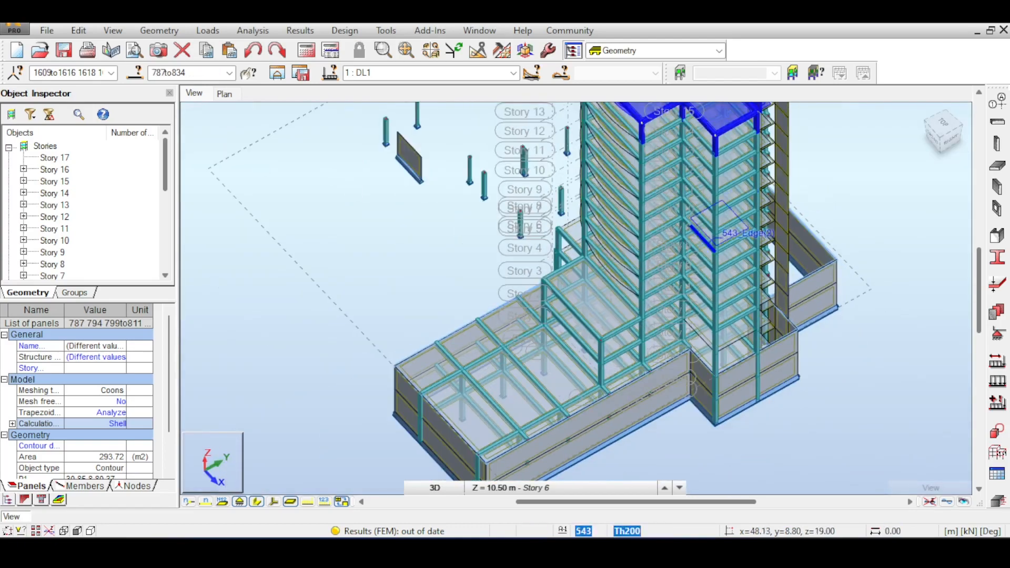
Step: Inspect the copied upper storeys of the tower from opposite corners in the 3D model and clear the selection
left_click(945, 145)
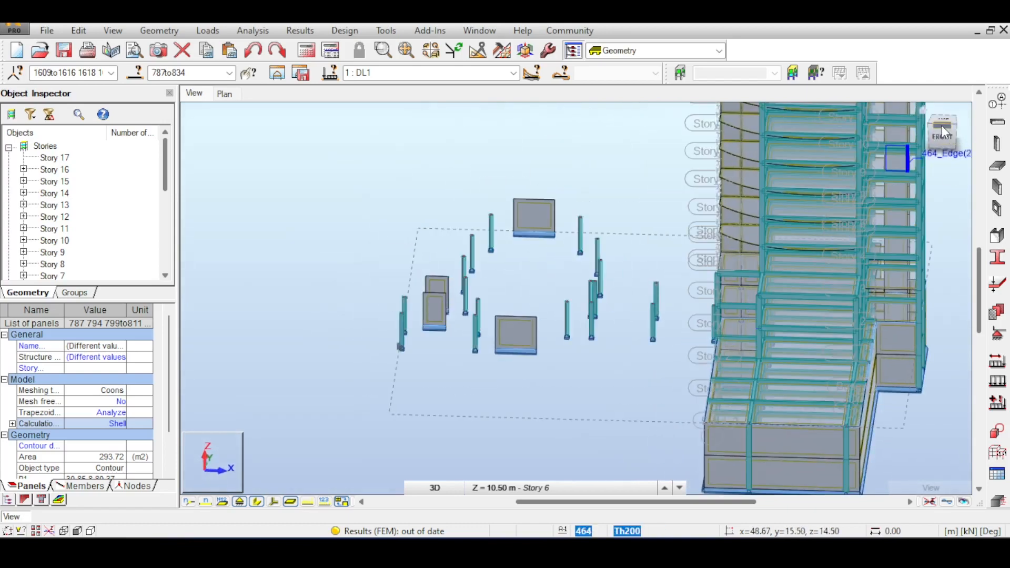
left_click(942, 125)
mouse_move(942, 132)
left_mouse_down()
mouse_move(977, 137)
mouse_move(949, 135)
left_mouse_up()
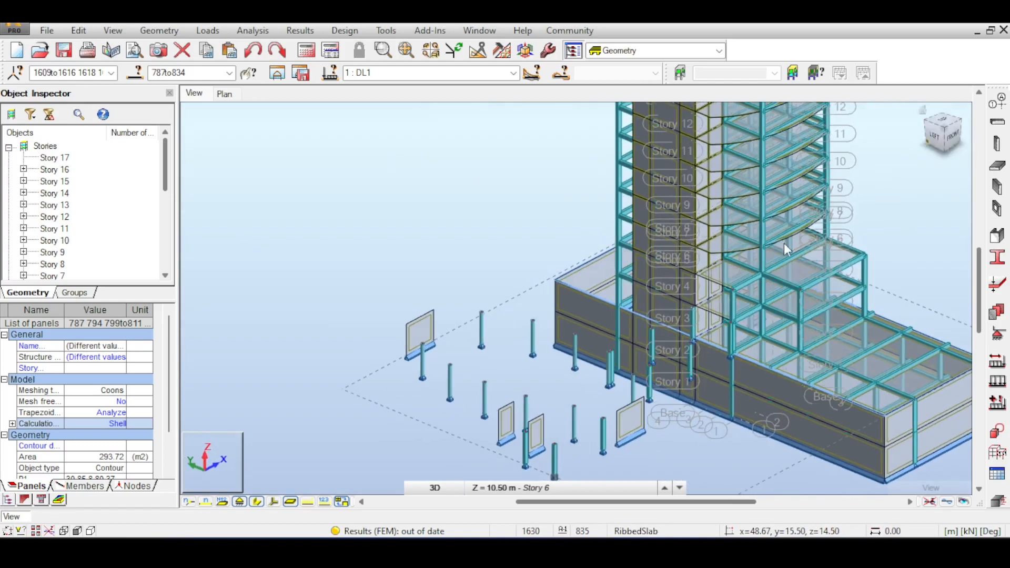
scroll(796, 237, "down", 2)
middle_click_drag(794, 237, 748, 292)
scroll(760, 295, "down", 1)
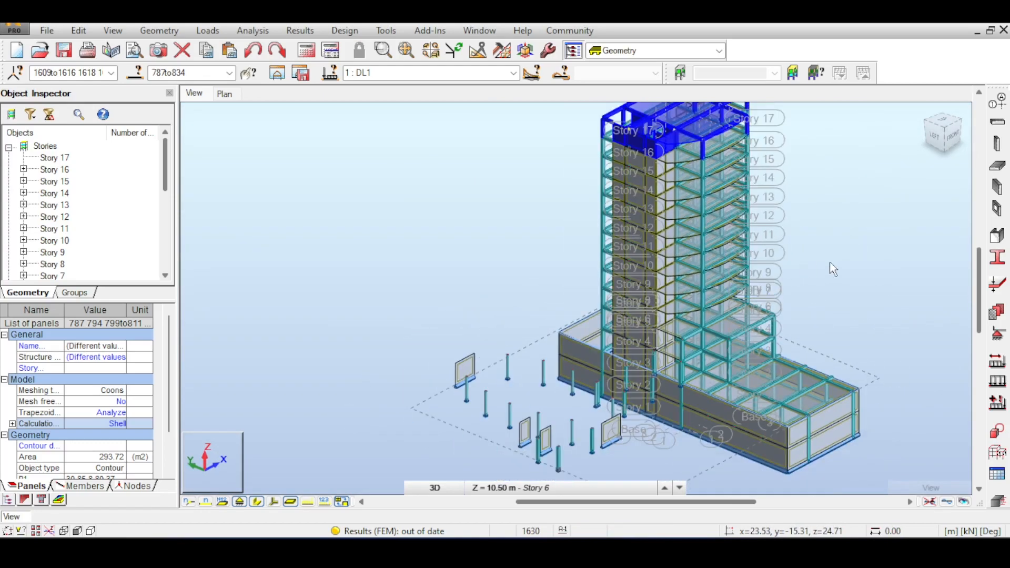
left_click(835, 249)
mouse_move(840, 219)
middle_mouse_down()
mouse_move(815, 268)
mouse_move(832, 220)
middle_mouse_up()
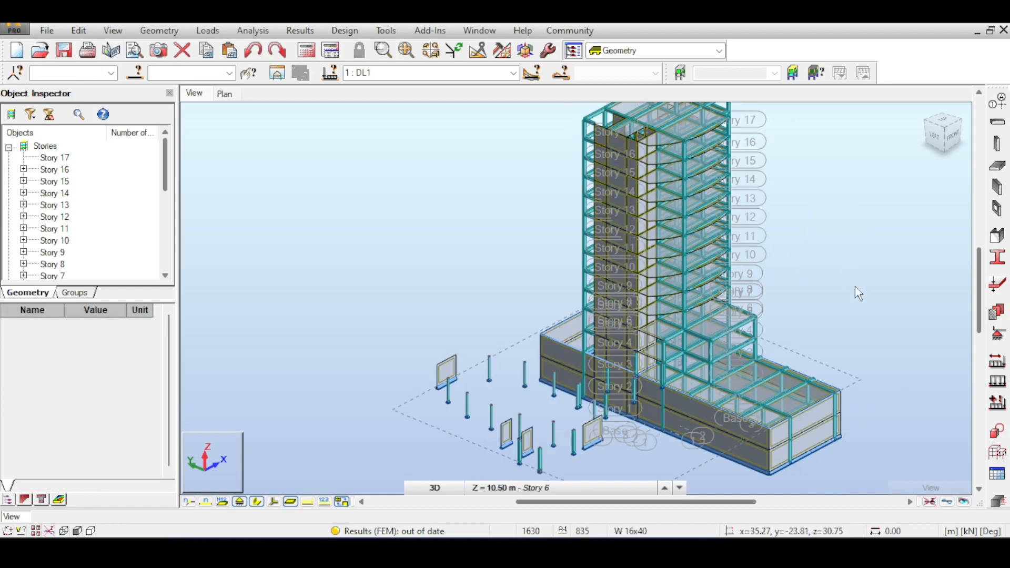
Step: Display the building in the rendered structure view with materials, shadow and ground, seen from its front corner
left_click(963, 502)
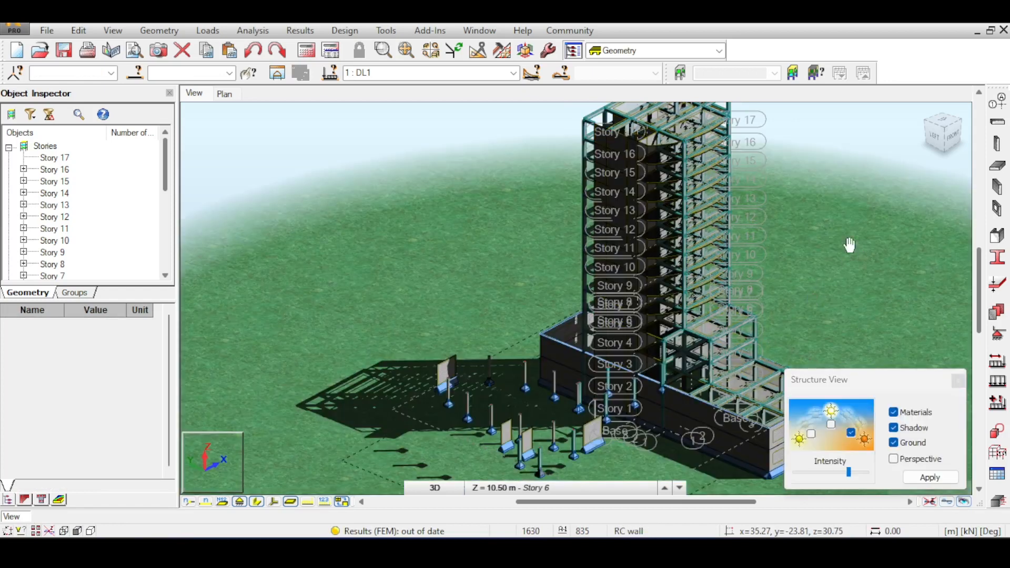
middle_click_drag(850, 246, 790, 238)
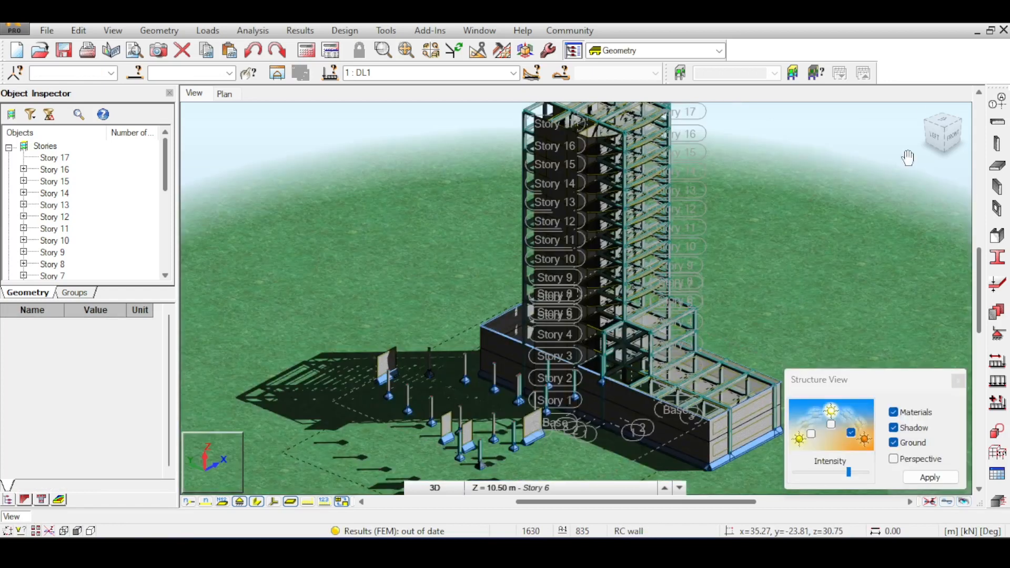
left_click(955, 131)
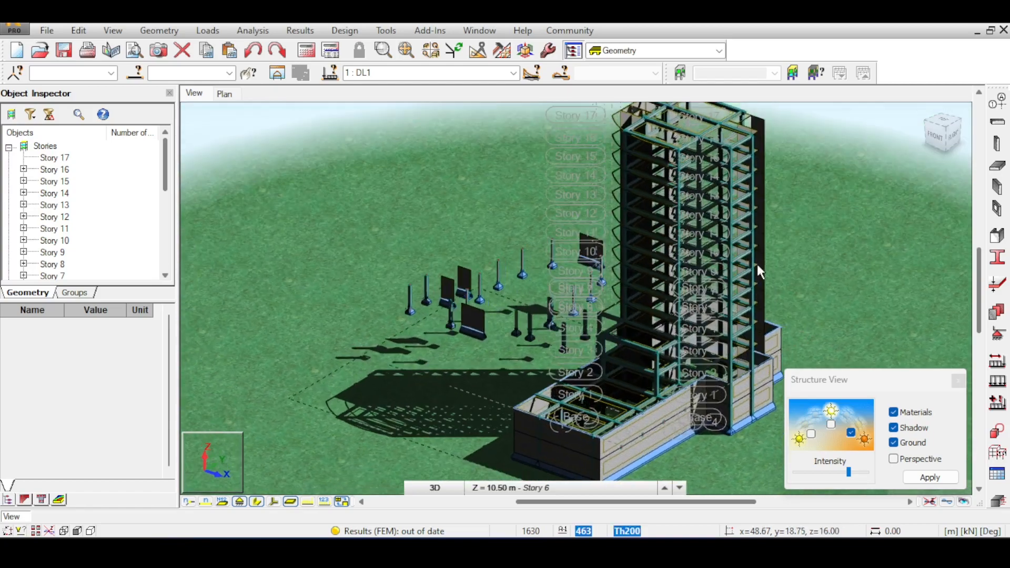
Step: Examine the rendered tower's curved slab edges, beams and columns up close, and the whole building from different angles
scroll(653, 152, "up", 3)
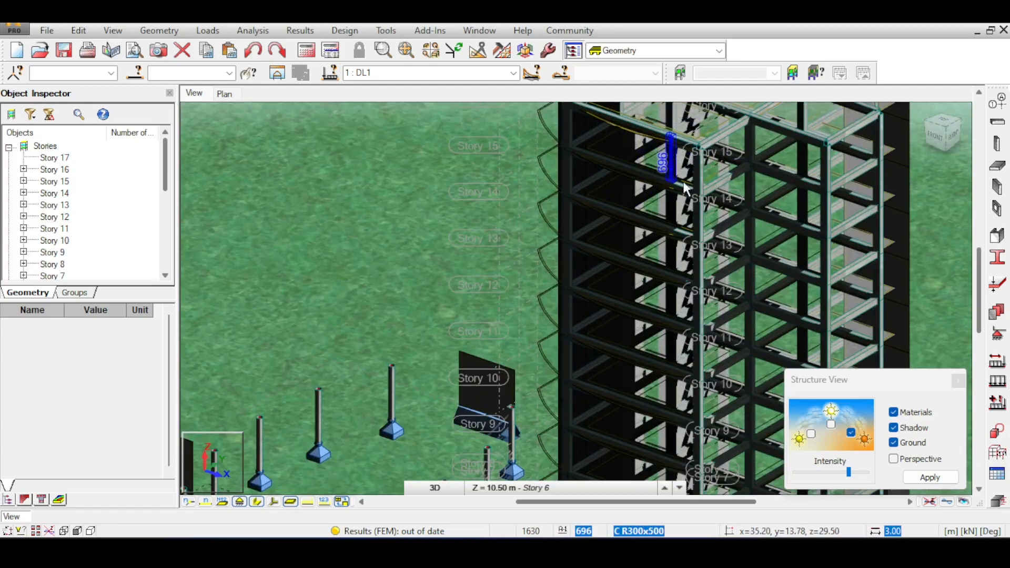
scroll(694, 200, "up", 2)
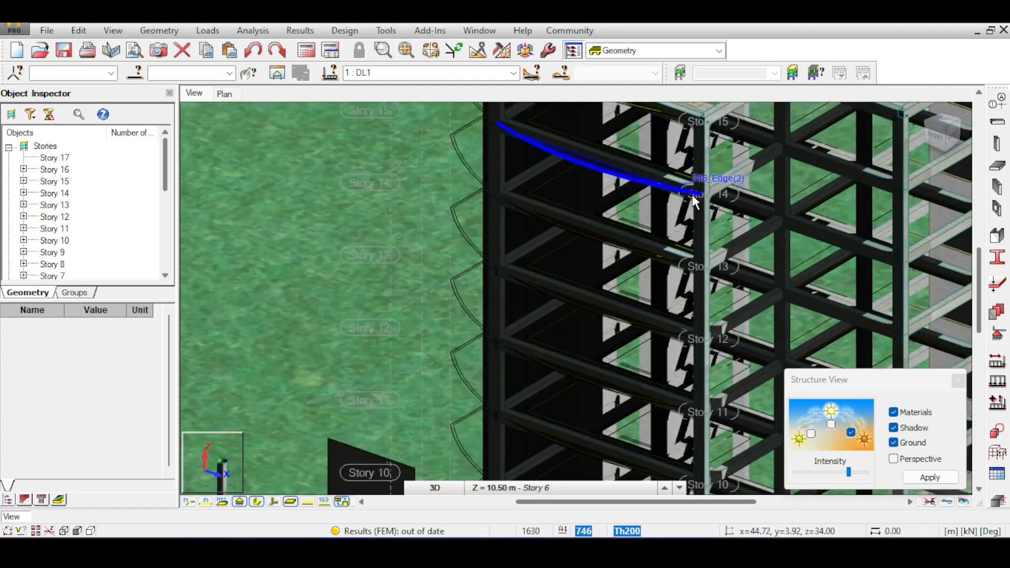
scroll(694, 200, "down", 5)
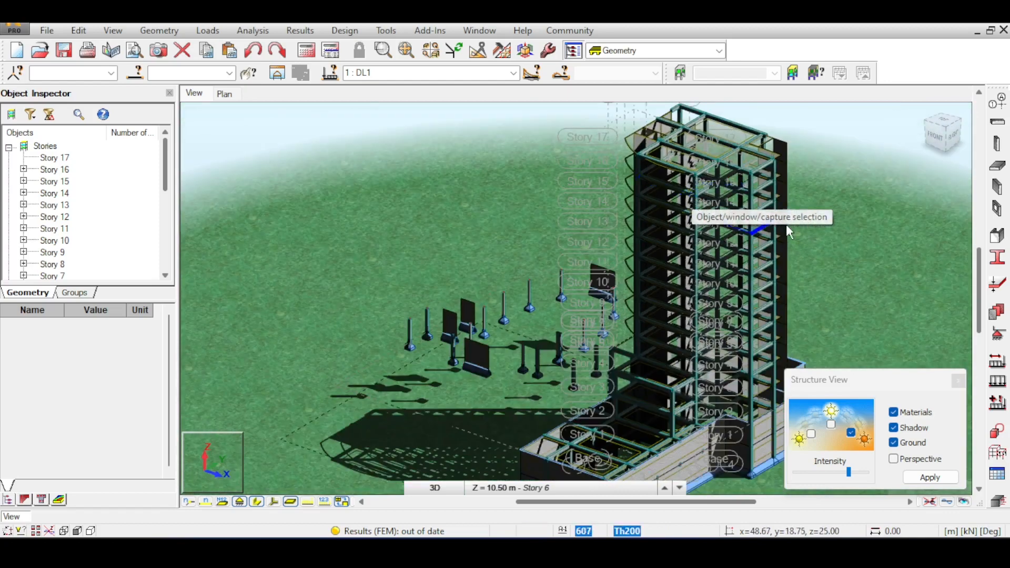
middle_click_drag(786, 227, 729, 196)
mouse_move(803, 201)
middle_mouse_down()
mouse_move(756, 200)
mouse_move(811, 213)
middle_mouse_up()
scroll(756, 201, "down", 1)
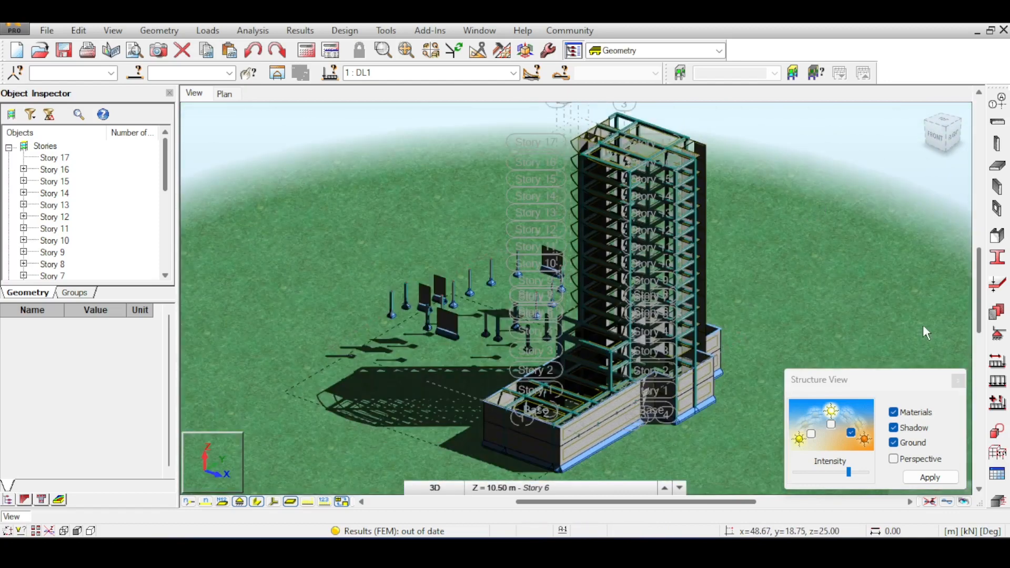
left_click_drag(940, 140, 952, 133)
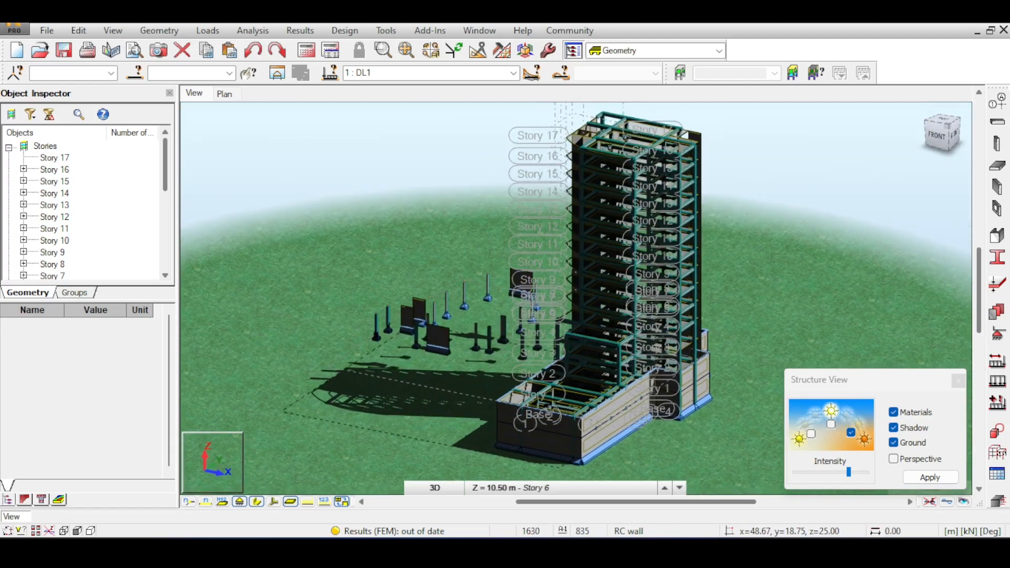
middle_click_drag(804, 193, 819, 198)
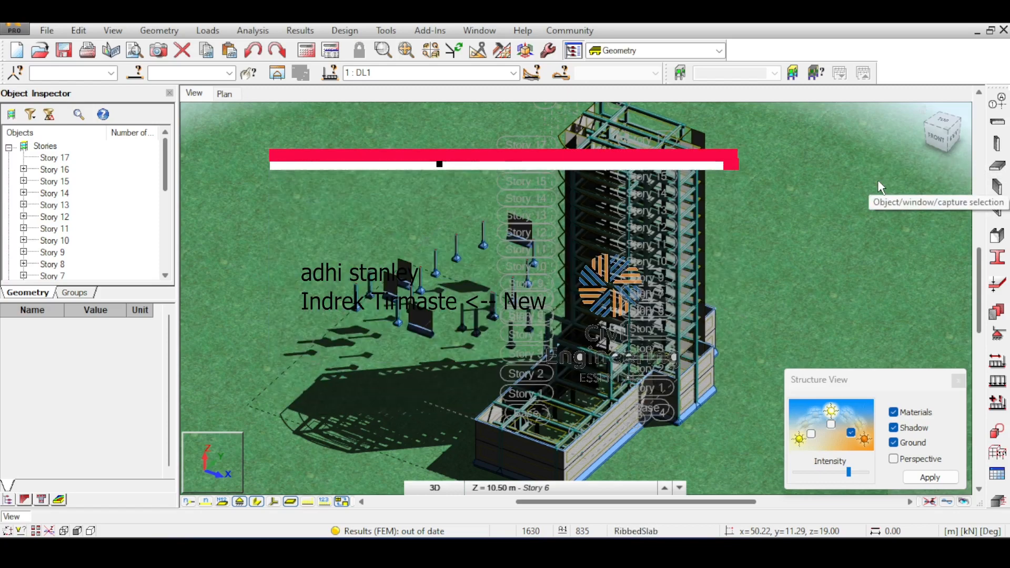
middle_click_drag(872, 183, 770, 177)
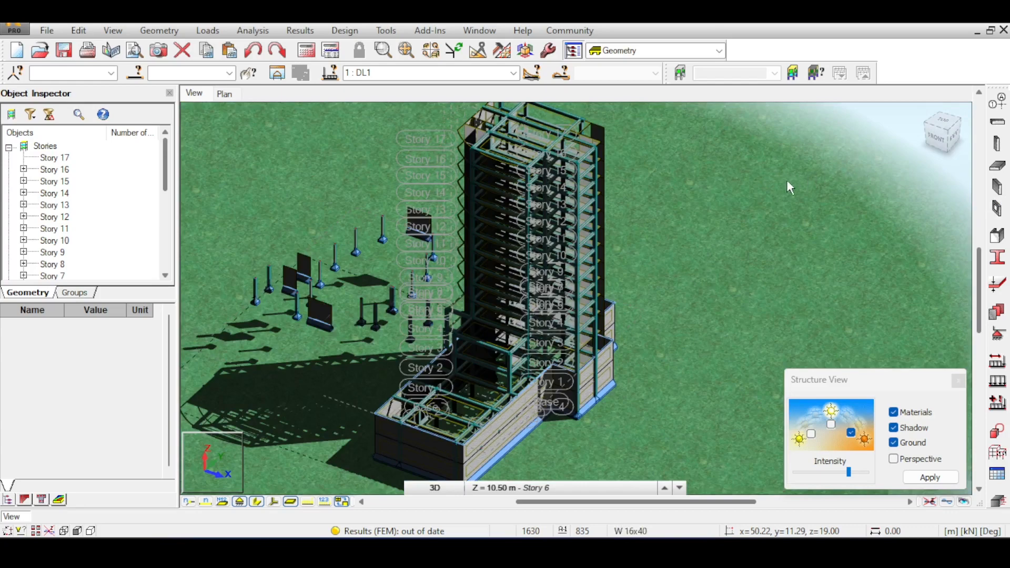
middle_click_drag(787, 186, 799, 178)
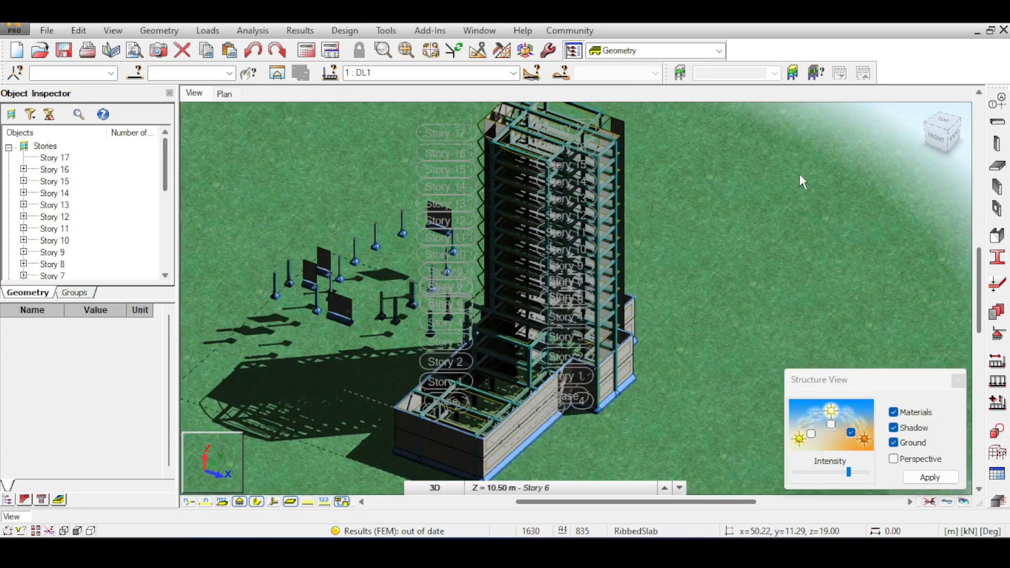